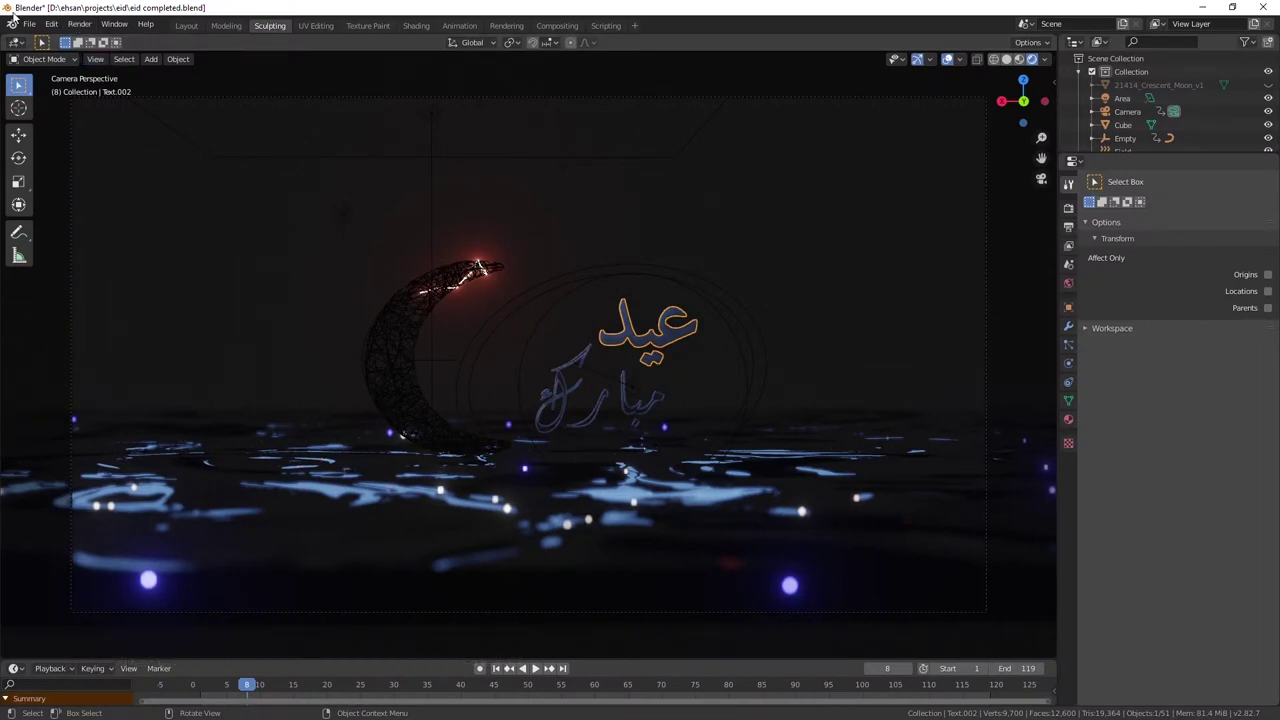
- Close Blender, discarding the Eid scene's unsaved changes
click(1250, 6)
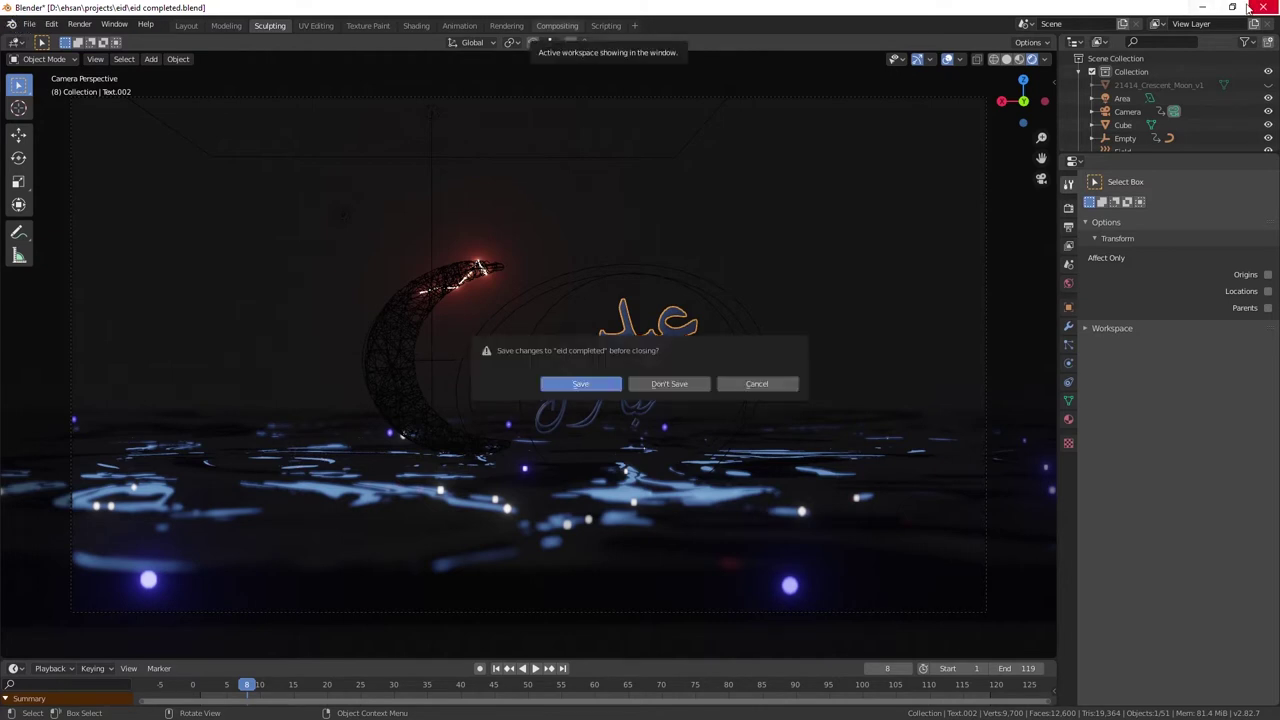
click(679, 390)
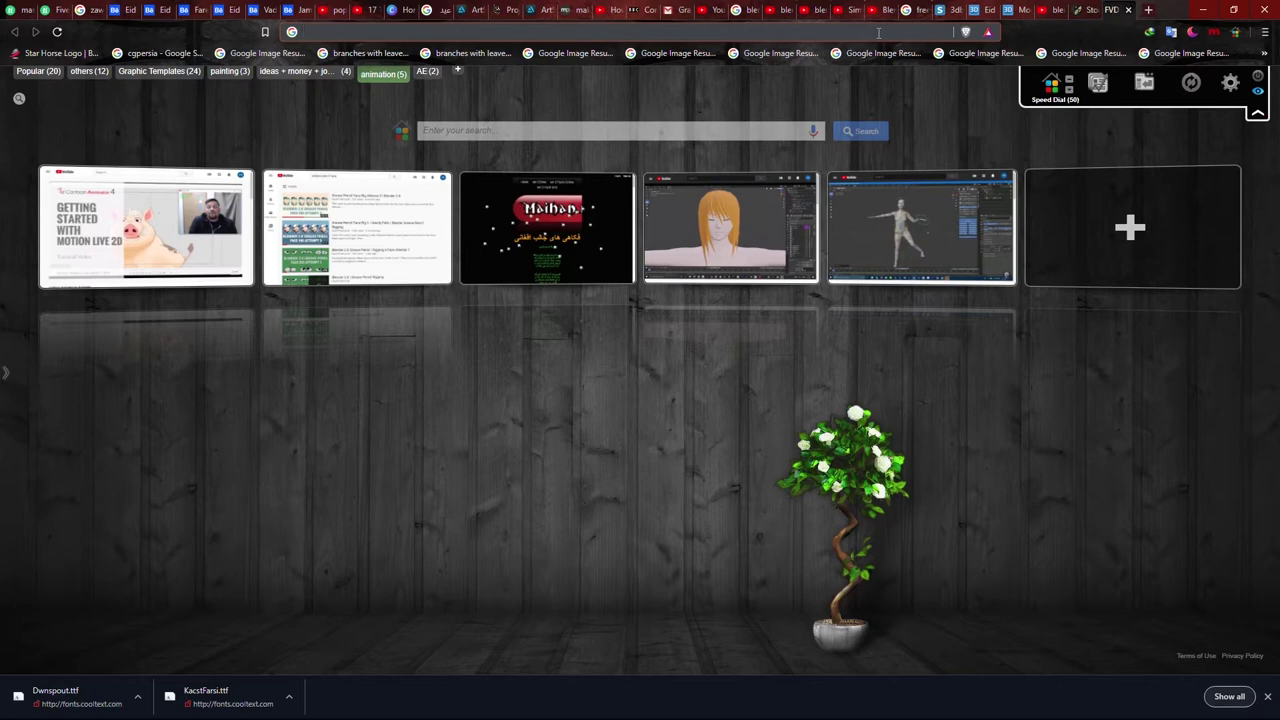
- Visit blender.org, scroll down to Blender News, then relaunch Blender from the Start menu
click(878, 33)
text(blender.org)
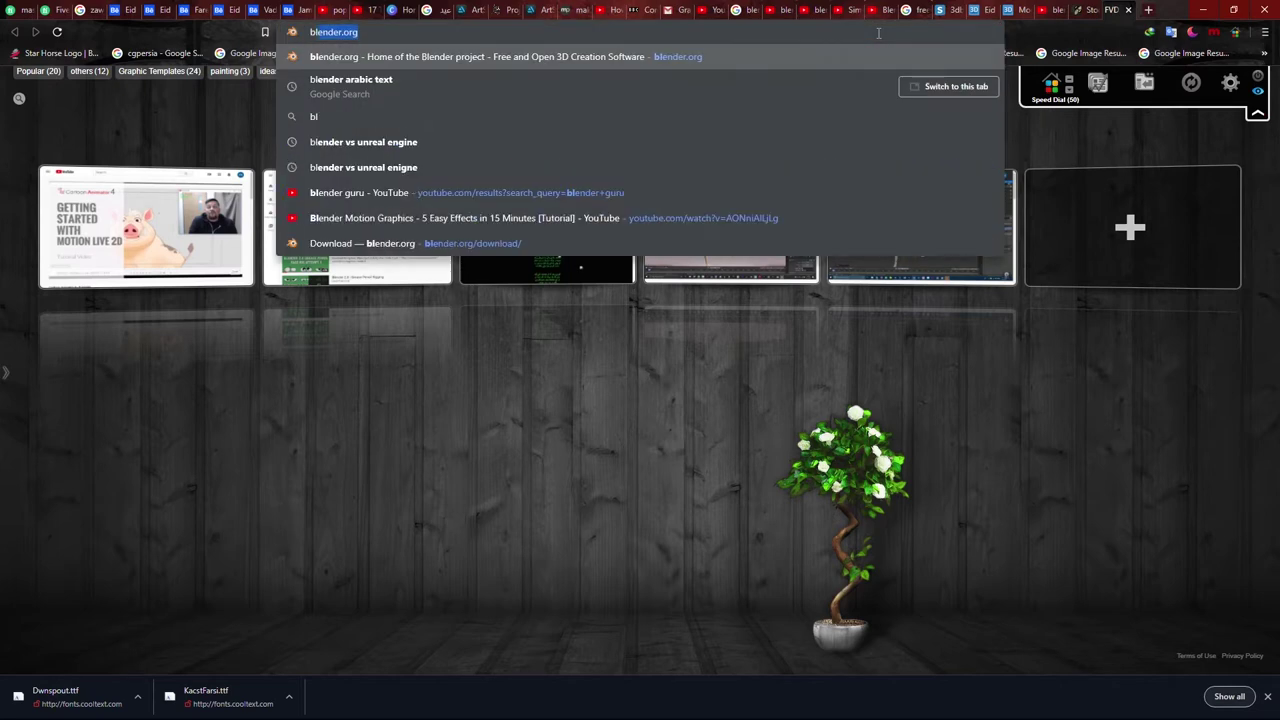
key(Return)
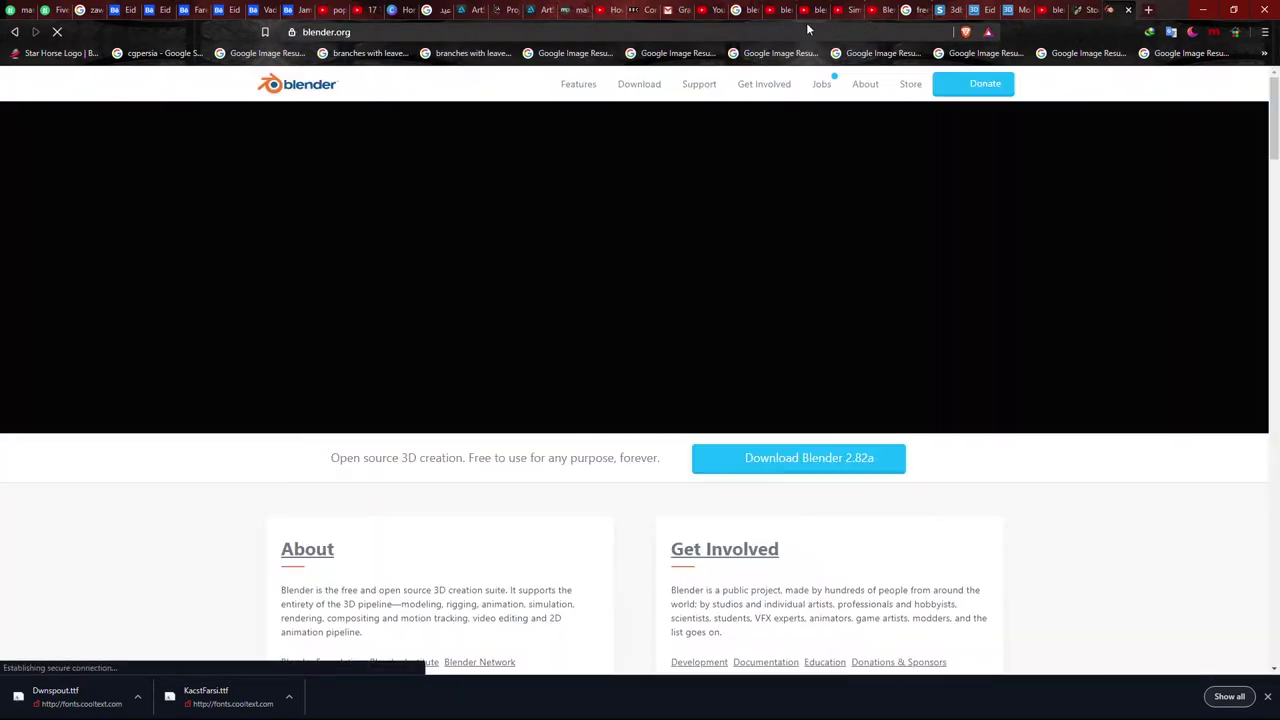
scroll(782, 337, down, 2)
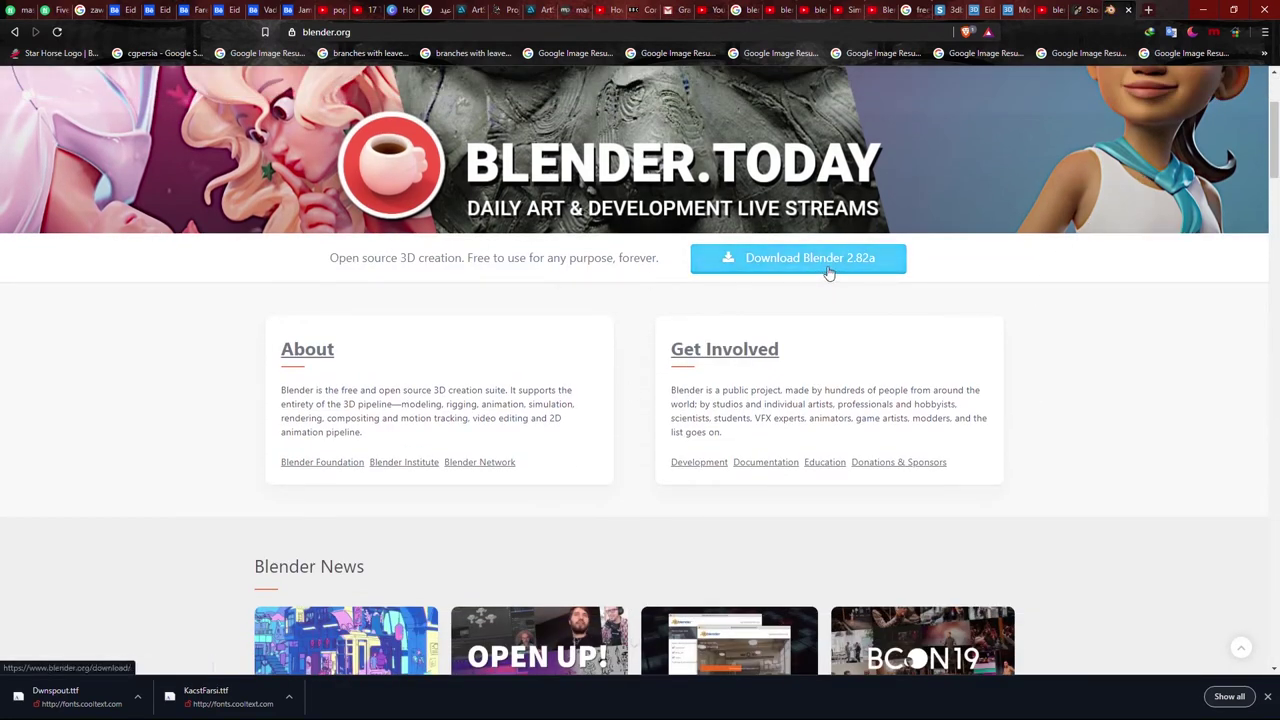
scroll(622, 387, down, 1)
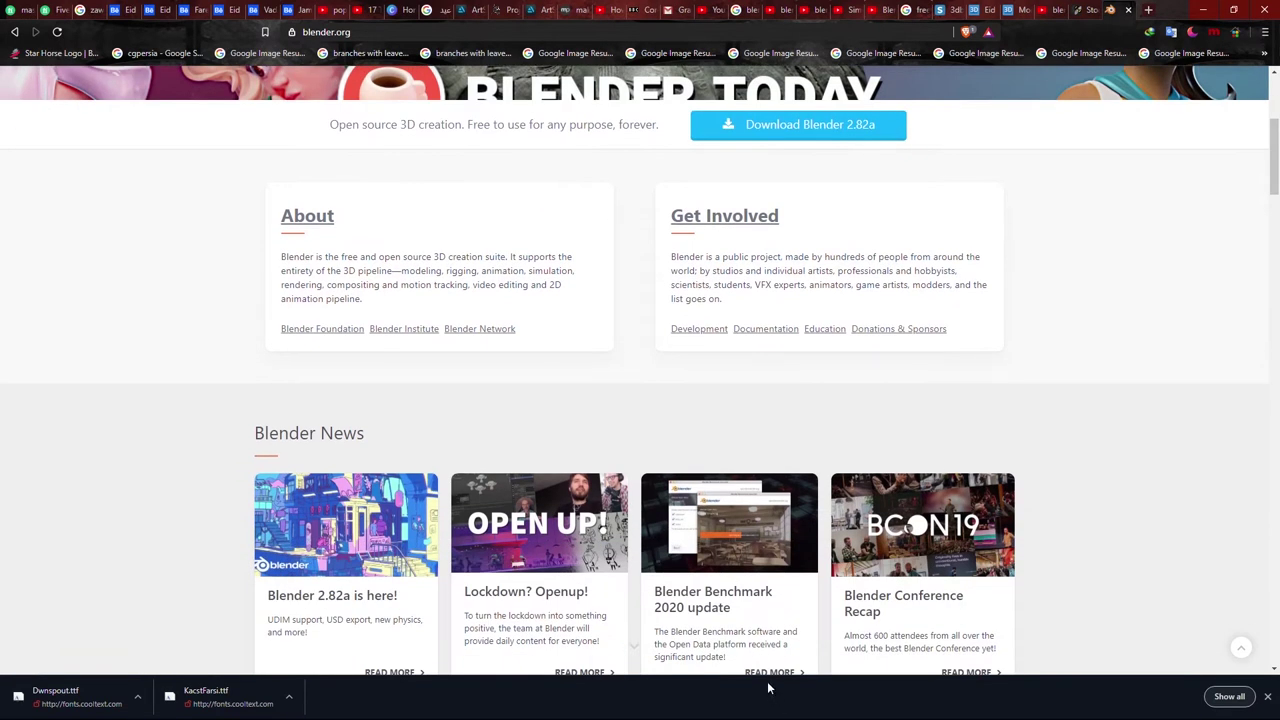
key(super)
click(245, 707)
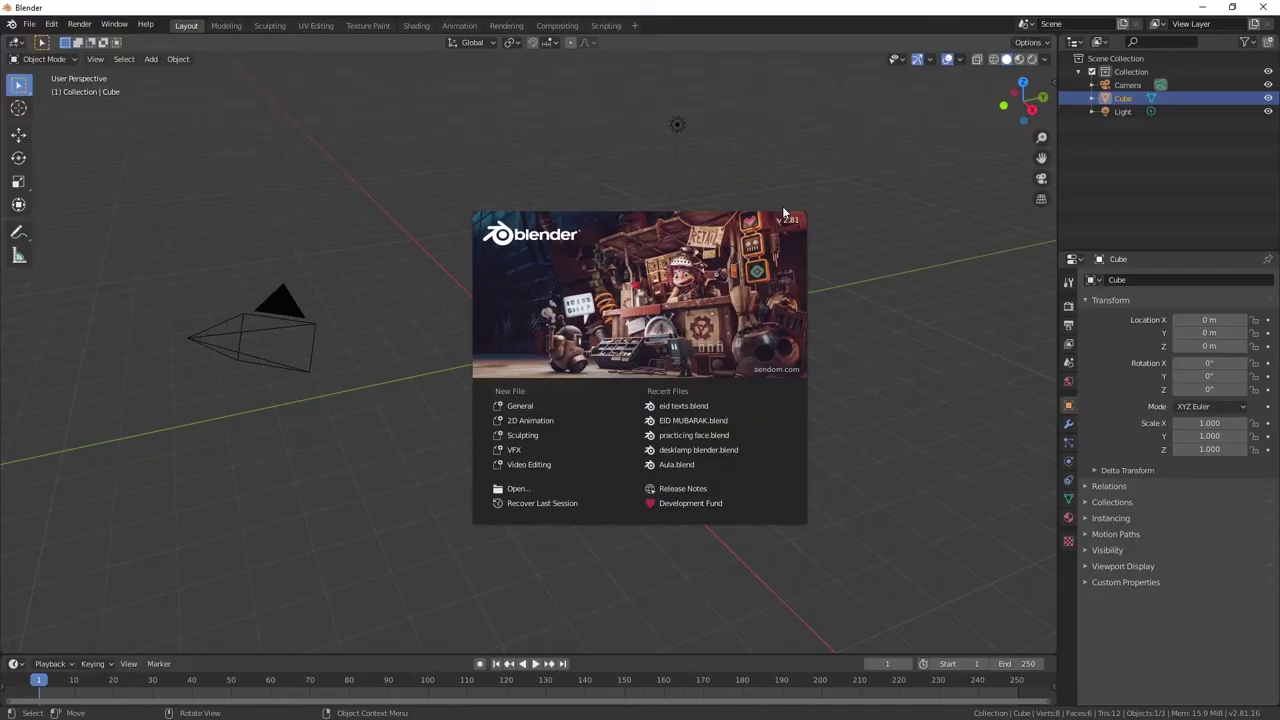
- Dismiss the welcome splash and delete the default cube
click(878, 315)
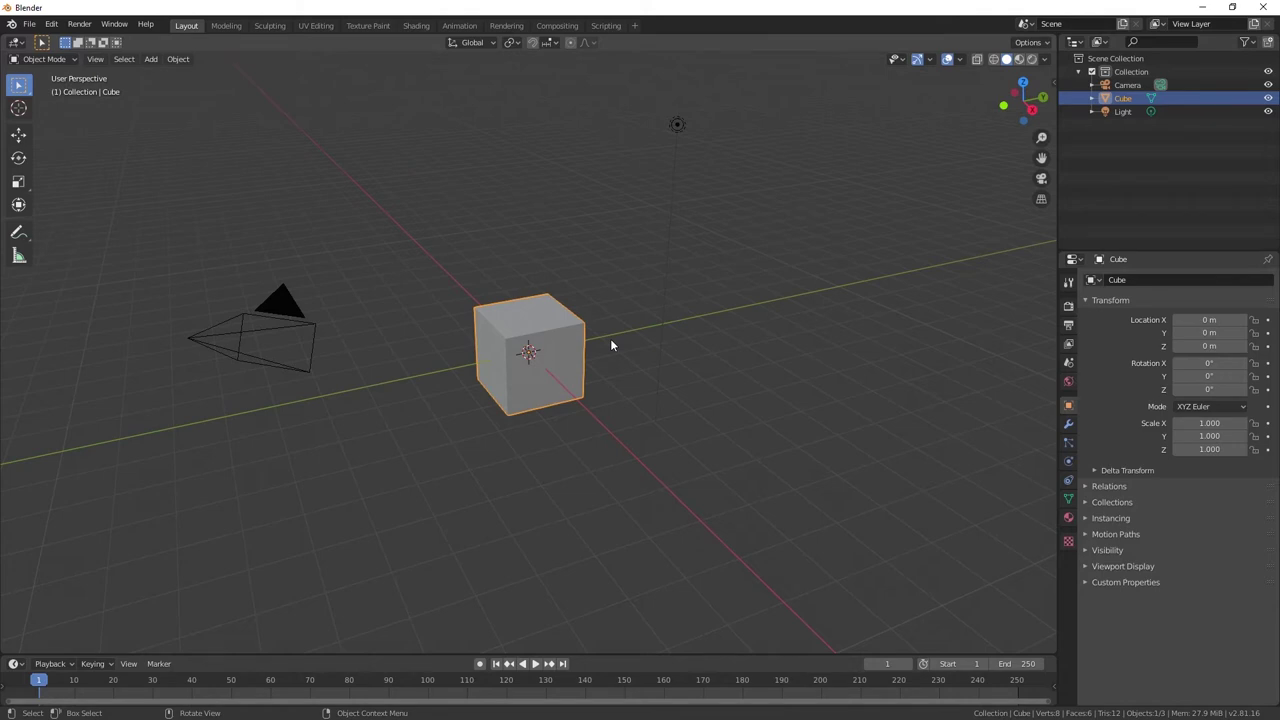
mouse_move(611, 345)
middle_down()
mouse_move(580, 343)
mouse_move(663, 289)
mouse_move(603, 280)
mouse_move(563, 331)
mouse_move(612, 370)
mouse_move(594, 361)
middle_up()
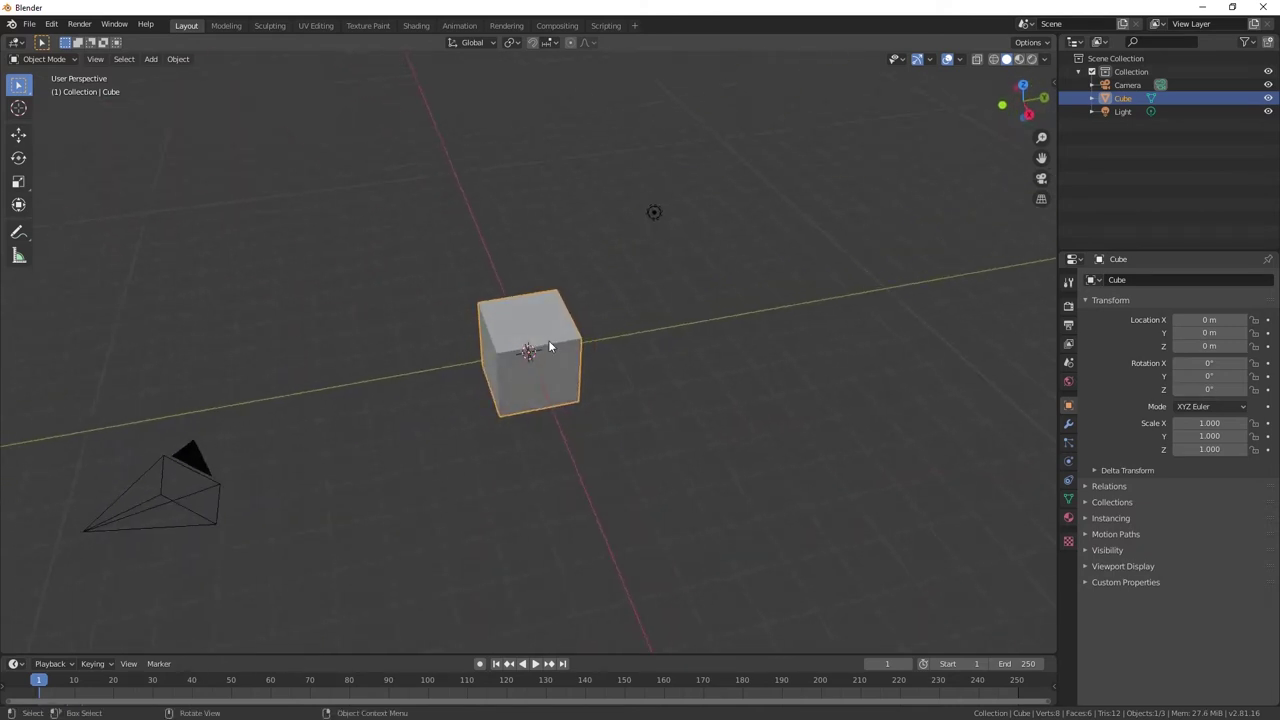
key(Delete)
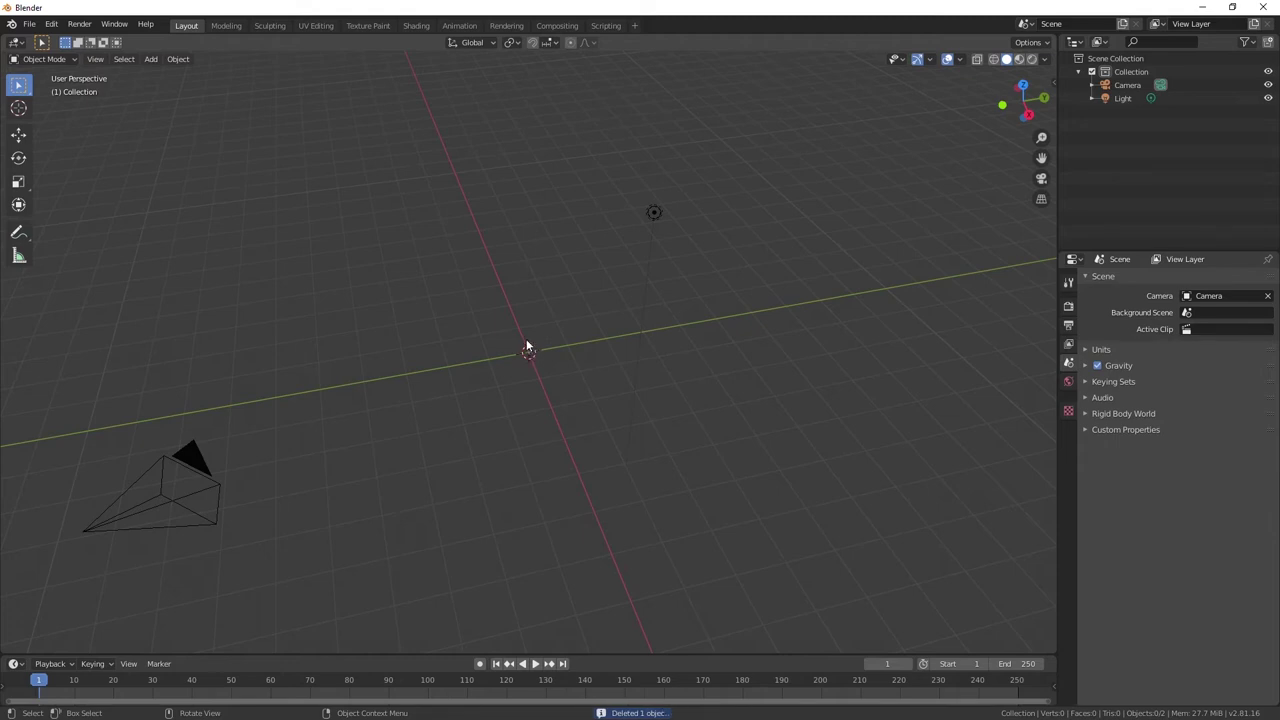
- Zoom and orbit around the camera-and-light scene, then browse the Add menu
scroll(528, 352, up, 2)
scroll(528, 352, up, 3)
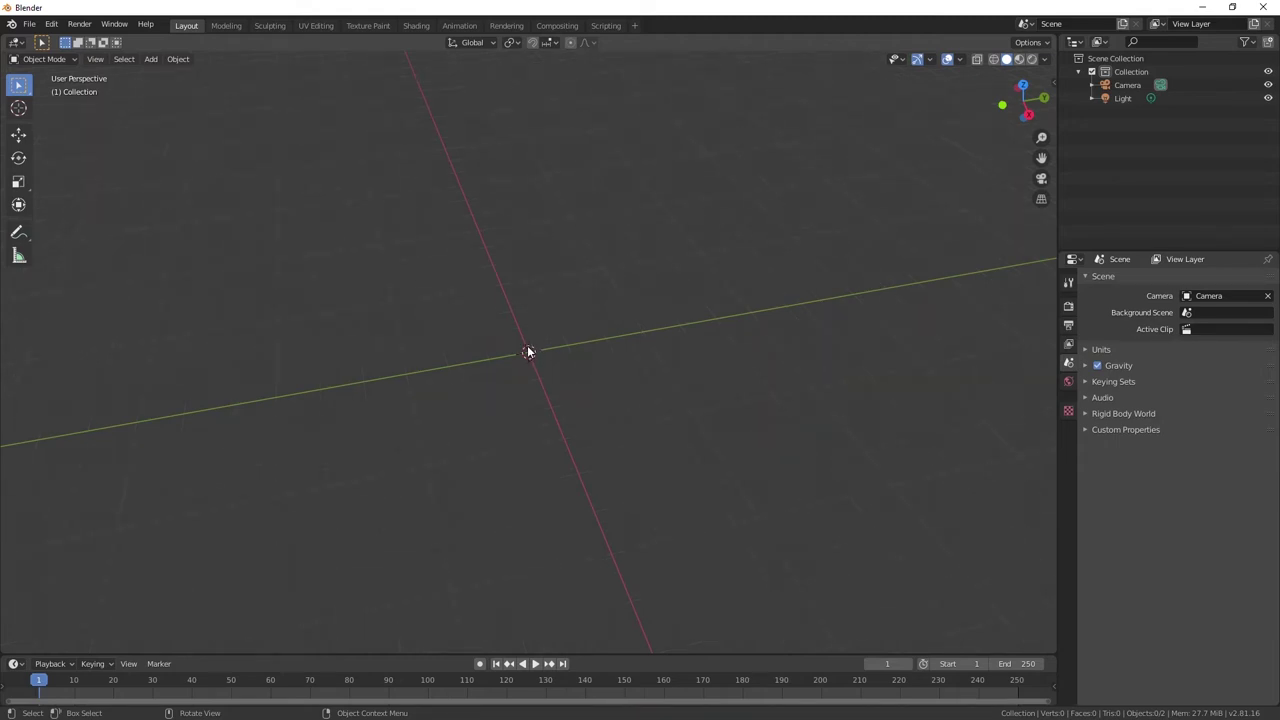
scroll(528, 352, down, 2)
scroll(528, 352, down, 2)
scroll(528, 352, down, 2)
scroll(528, 352, up, 5)
mouse_move(528, 340)
middle_down()
mouse_move(600, 372)
mouse_move(648, 322)
mouse_move(537, 396)
middle_up()
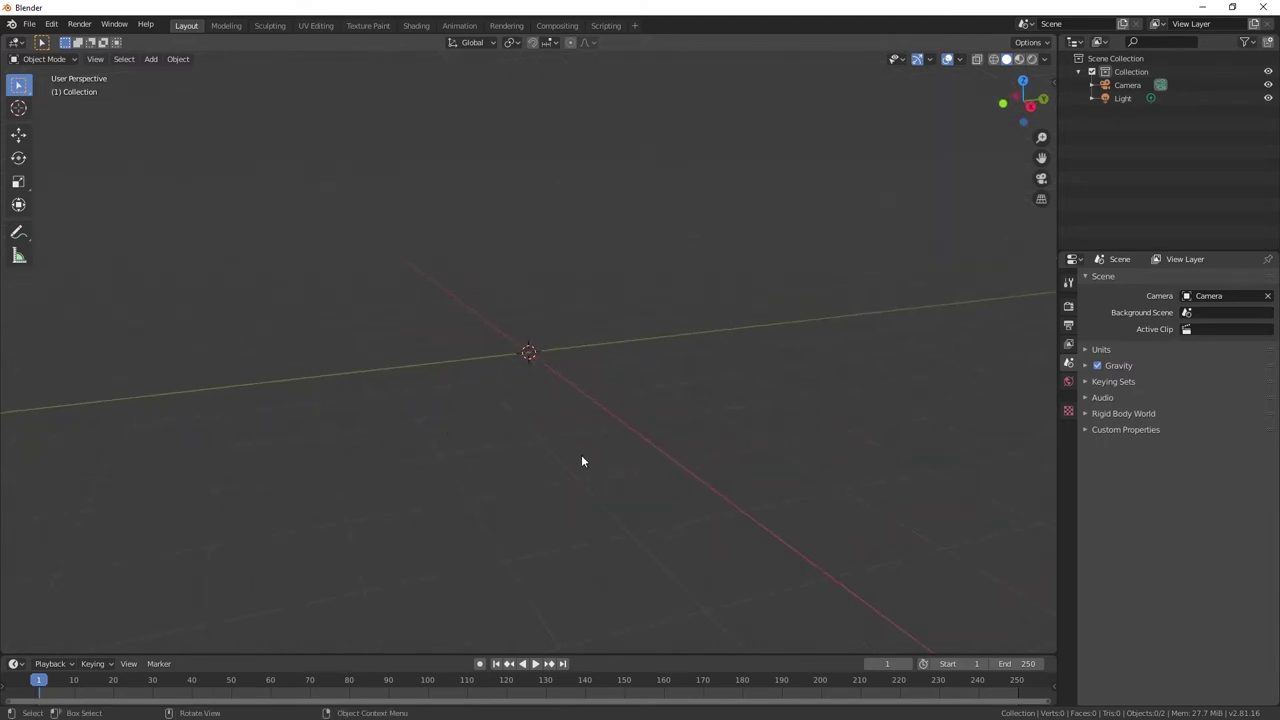
key(shift+a)
- Search the web for free3d, open free3d.com and search it for 'moon' models
key(super)
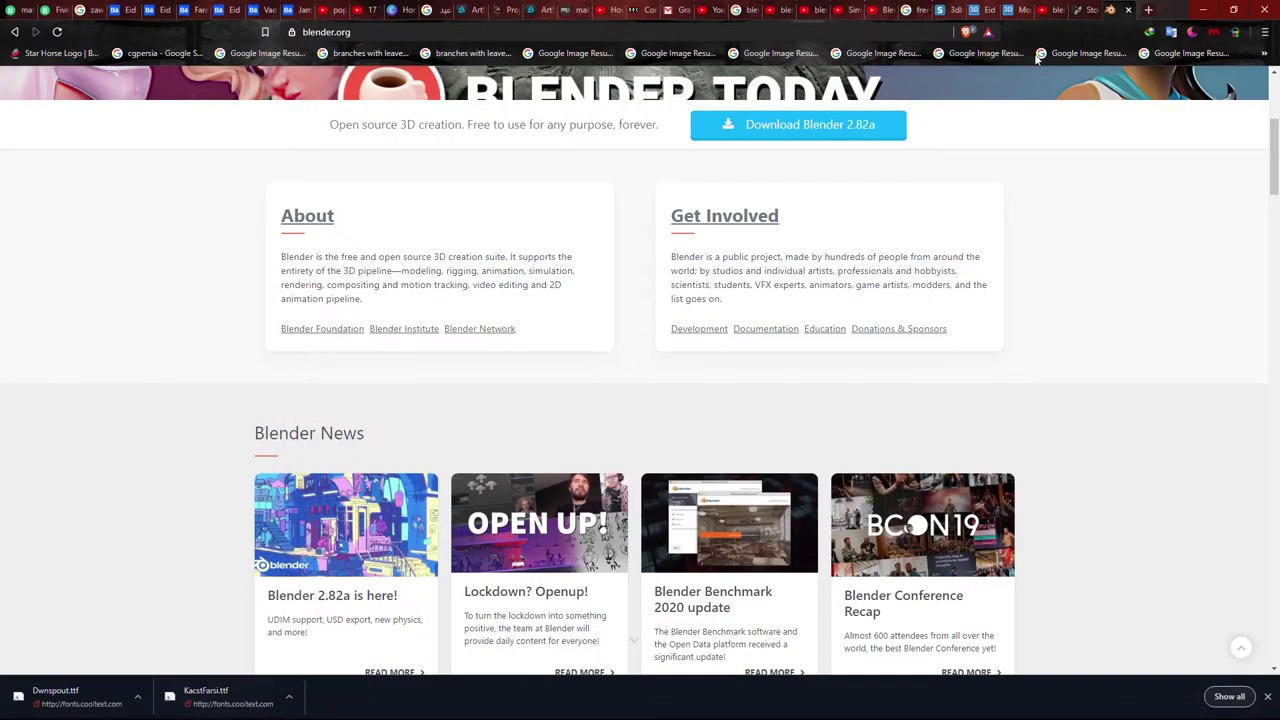
click(876, 39)
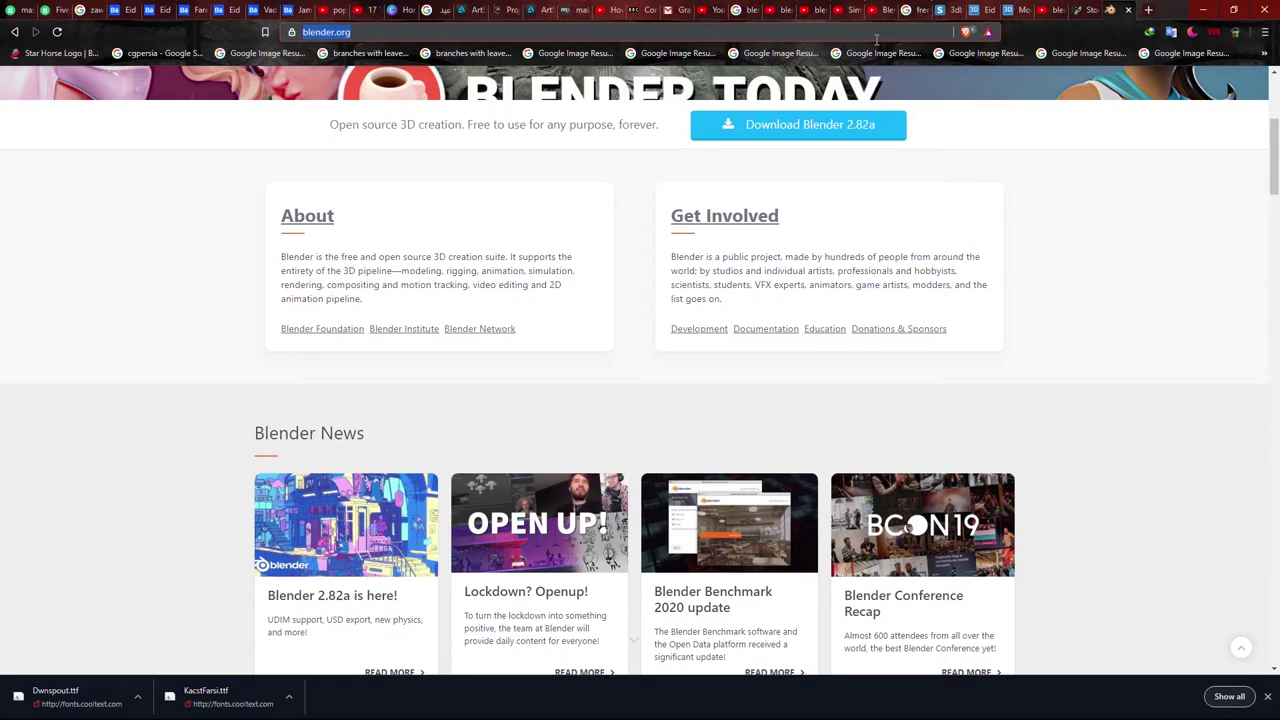
text(free3)
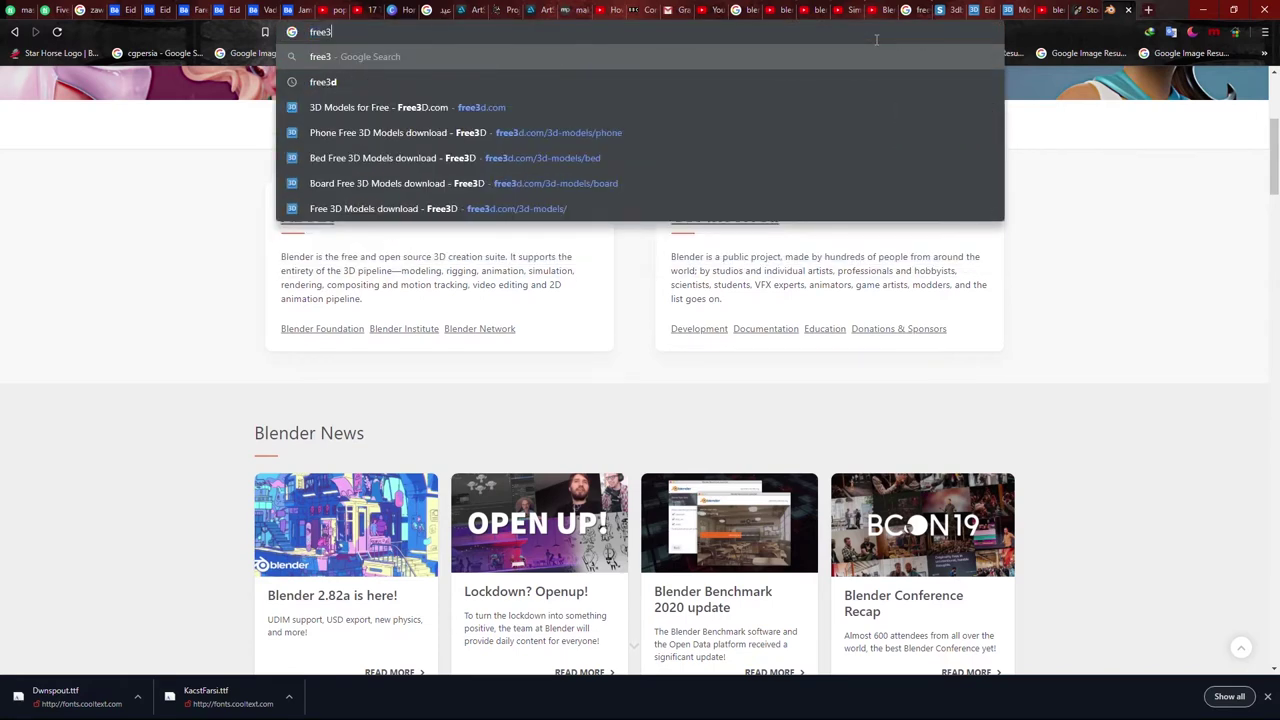
text(d)
key(Return)
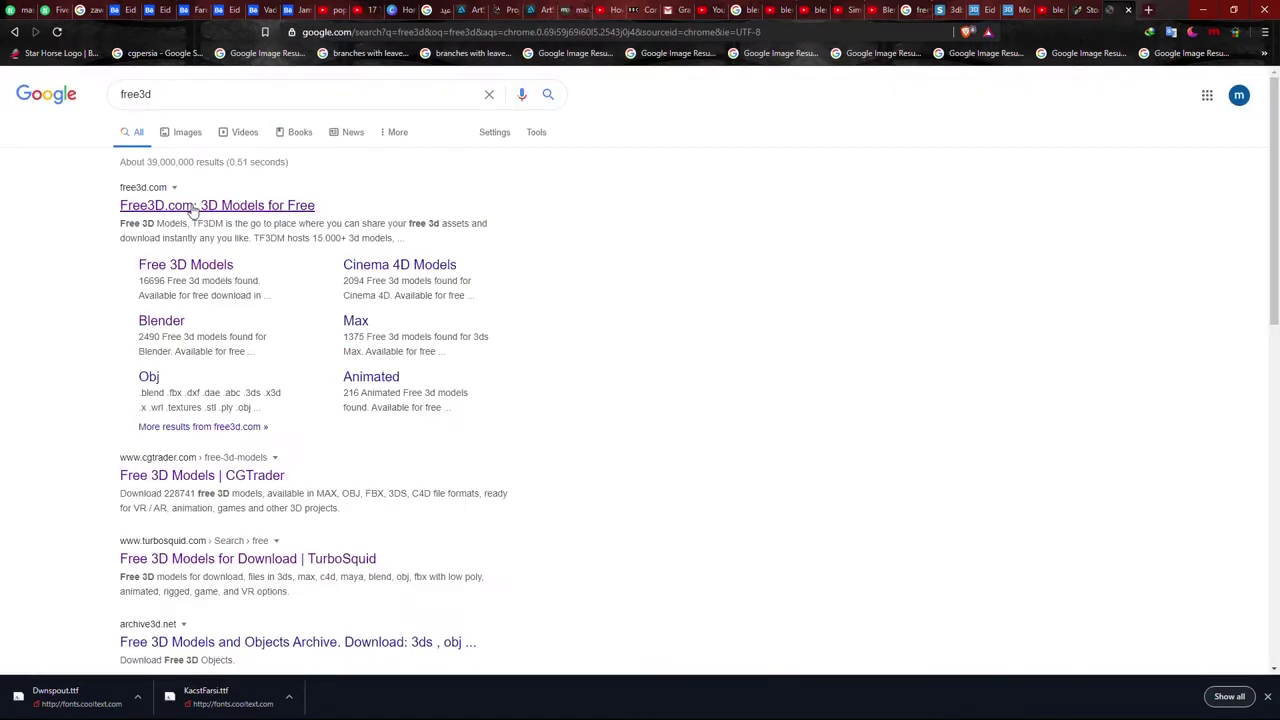
click(193, 208)
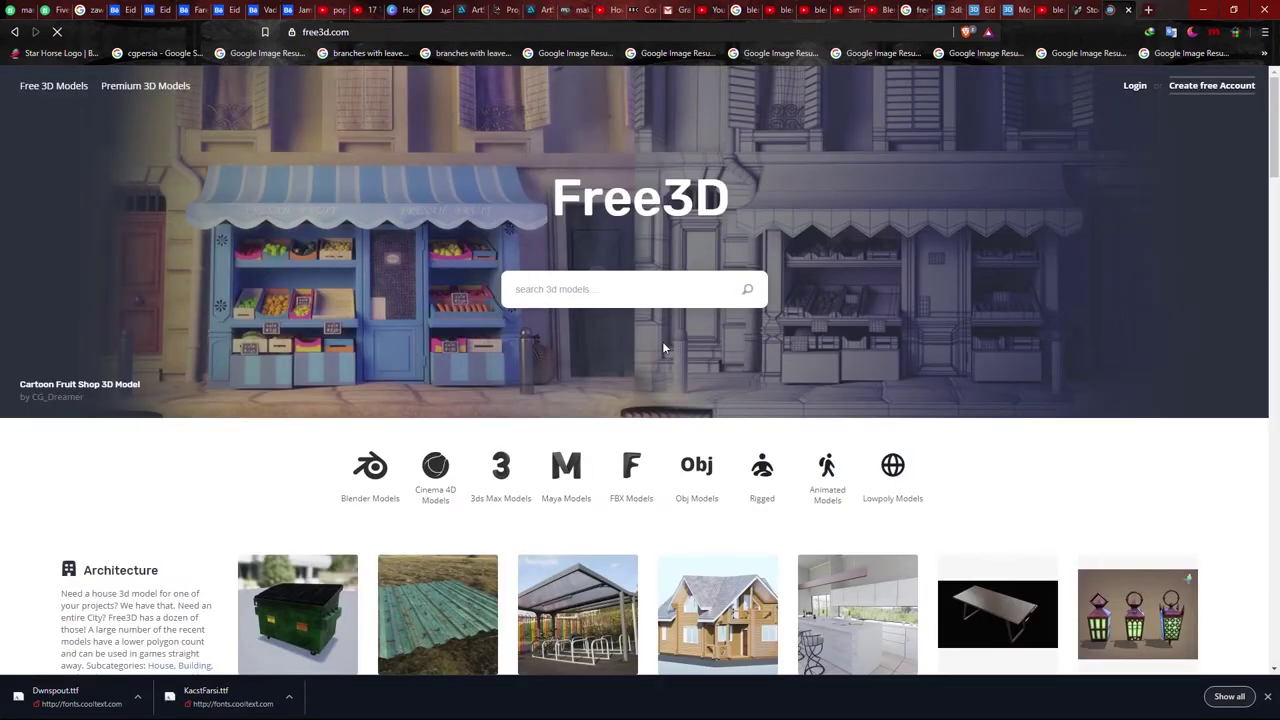
click(653, 290)
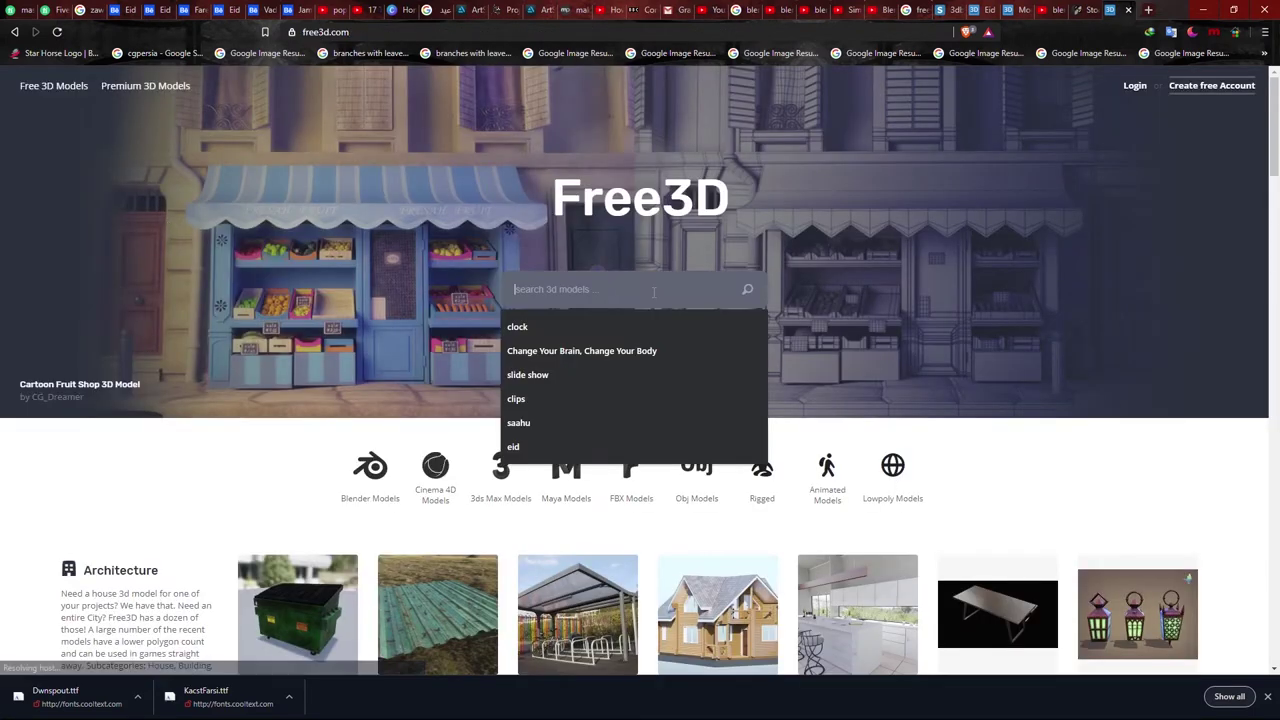
text(moon)
key(Return)
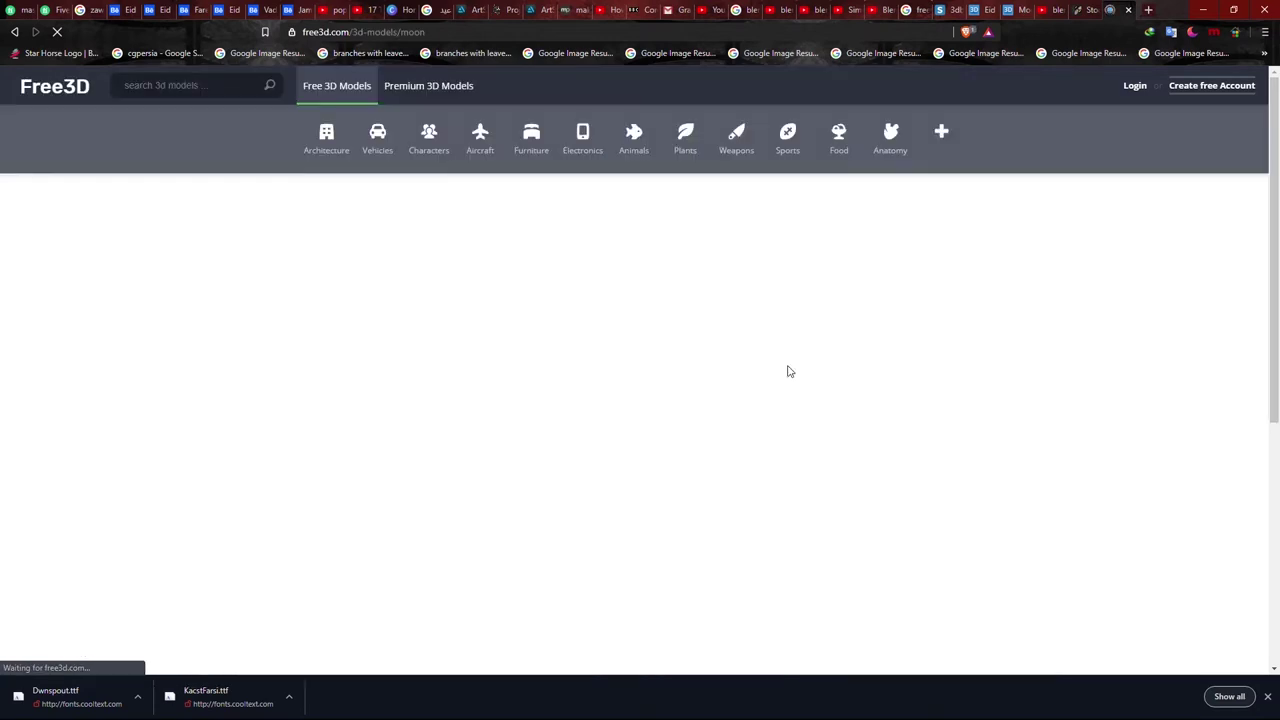
- Open the Crescent Moon V1 model page and look over its download files
scroll(634, 466, down, 2)
scroll(783, 449, down, 2)
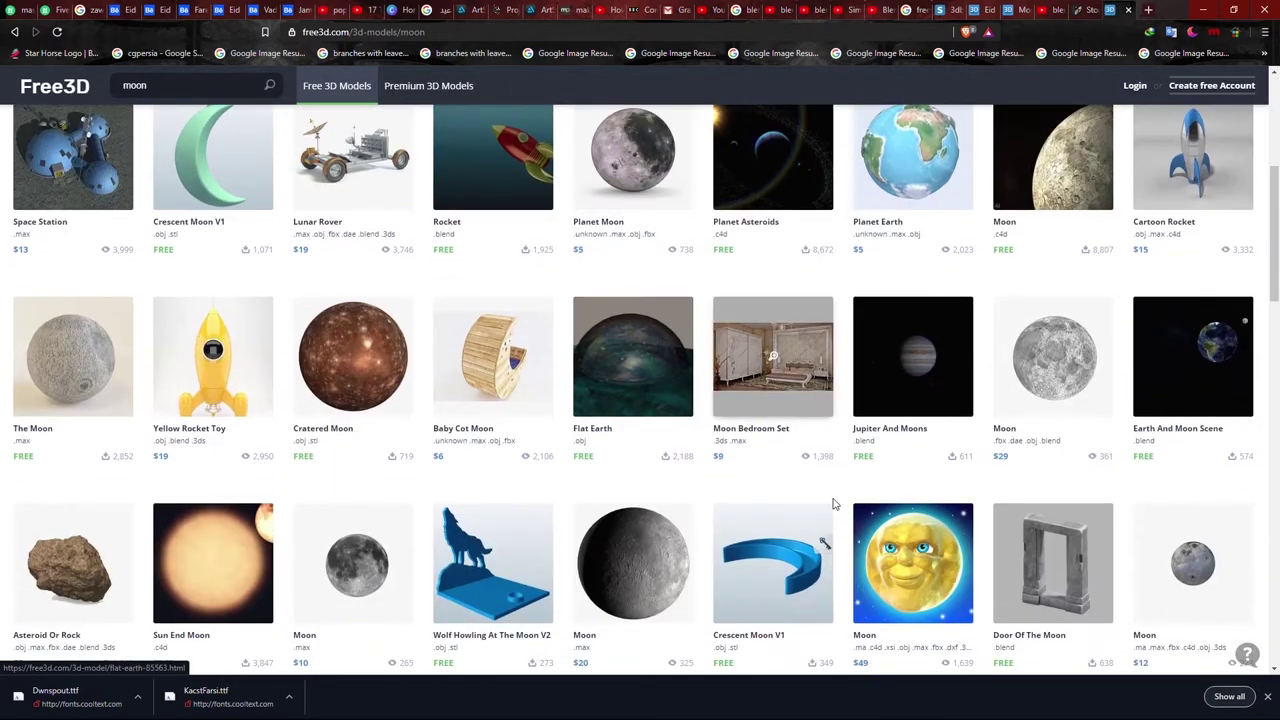
click(789, 539)
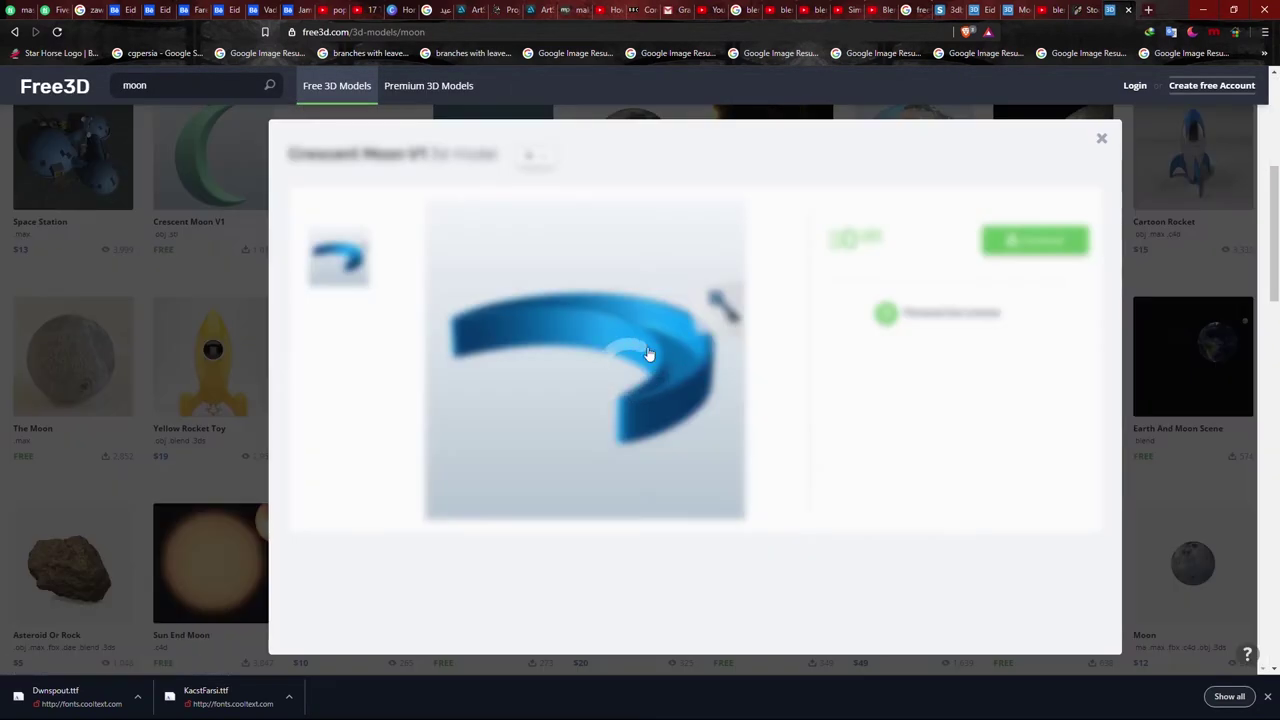
click(1026, 246)
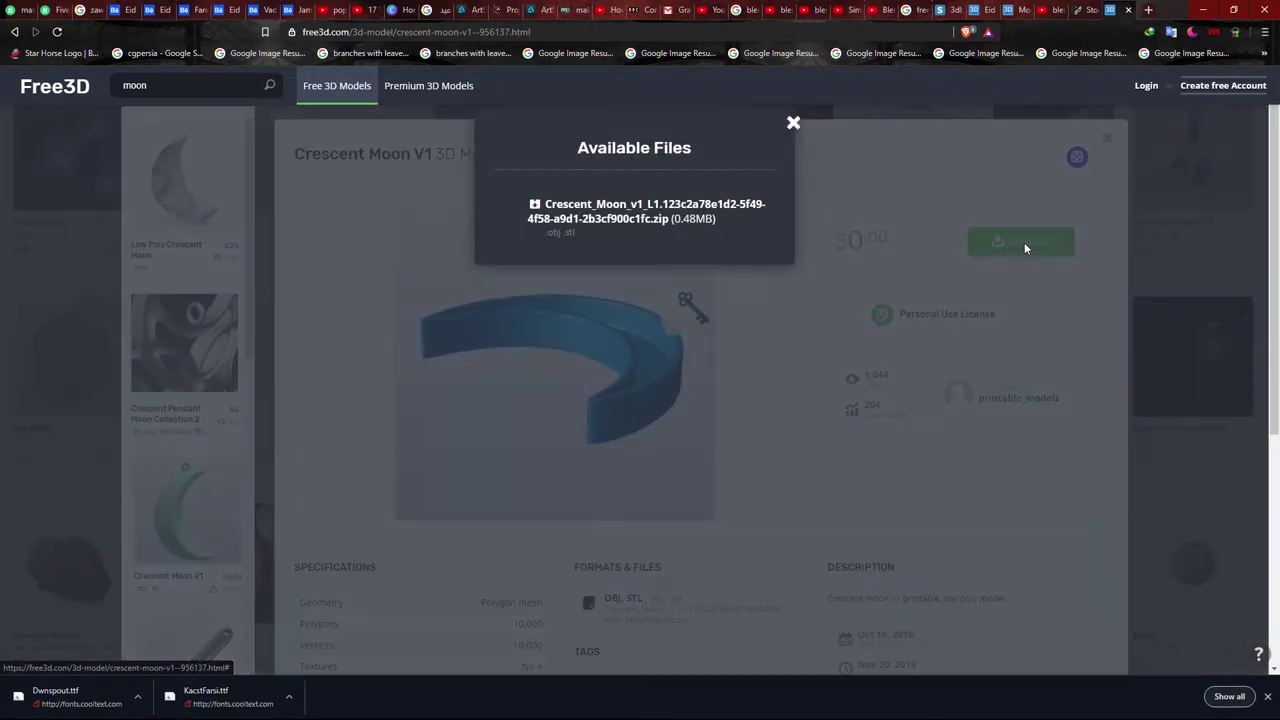
scroll(780, 235, down, 1)
click(1055, 221)
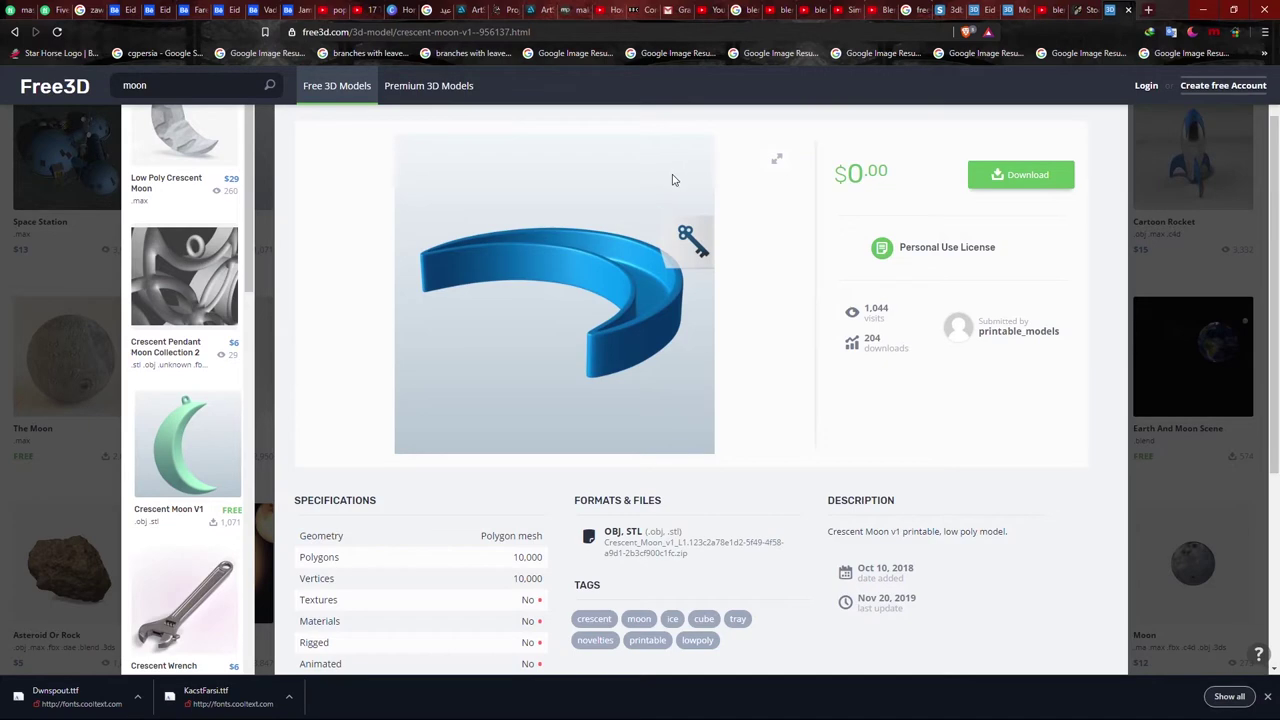
- Download the Crescent Moon zip, skip the duplicate download, and minimize Chrome
scroll(830, 271, up, 1)
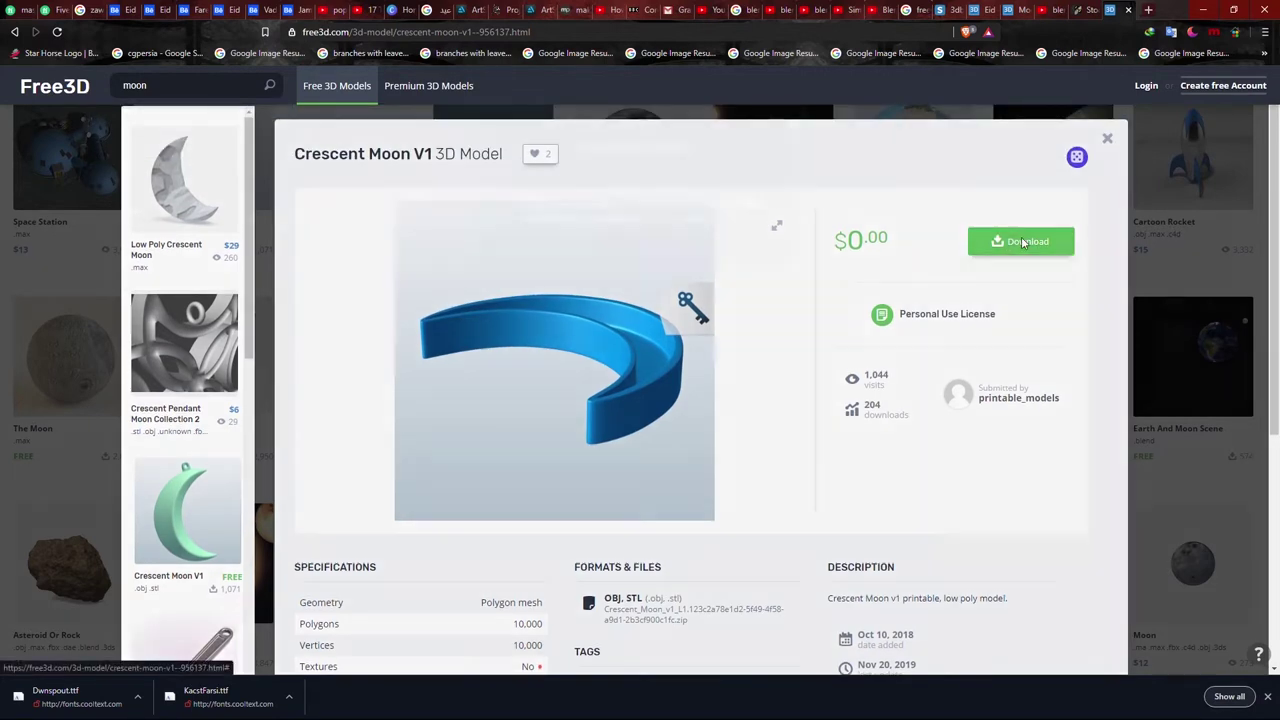
click(1011, 240)
click(660, 209)
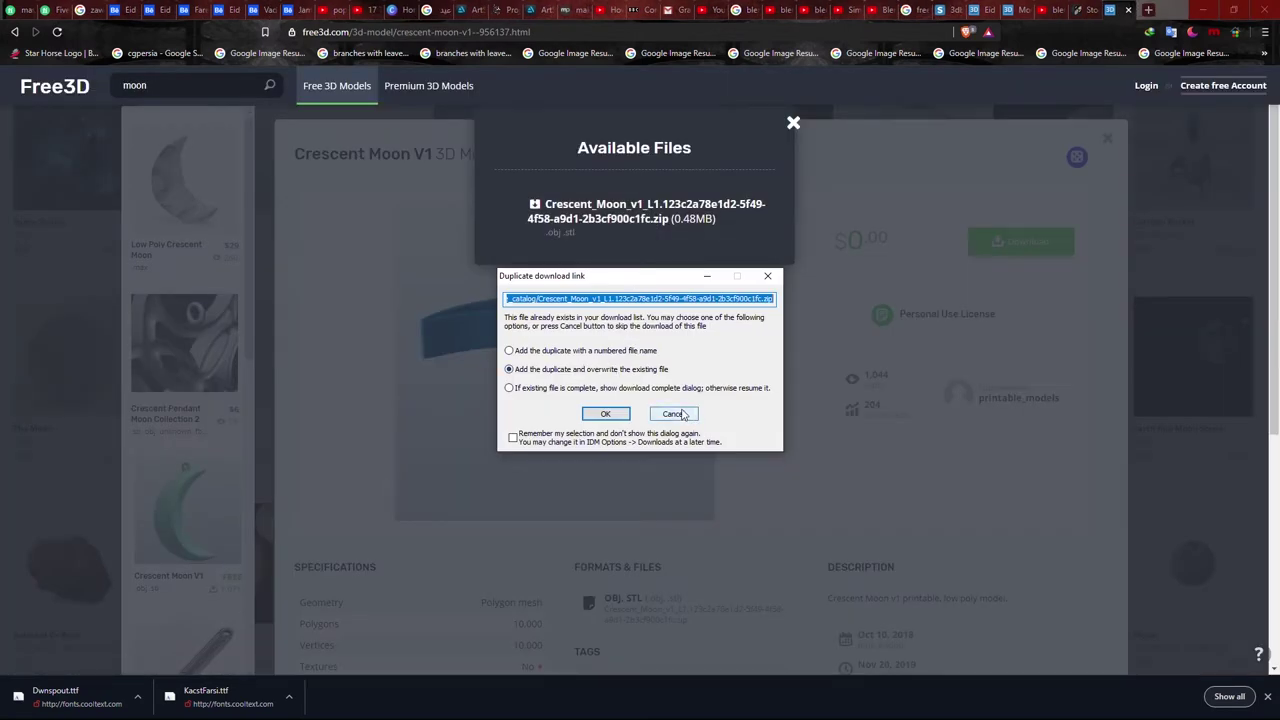
click(670, 415)
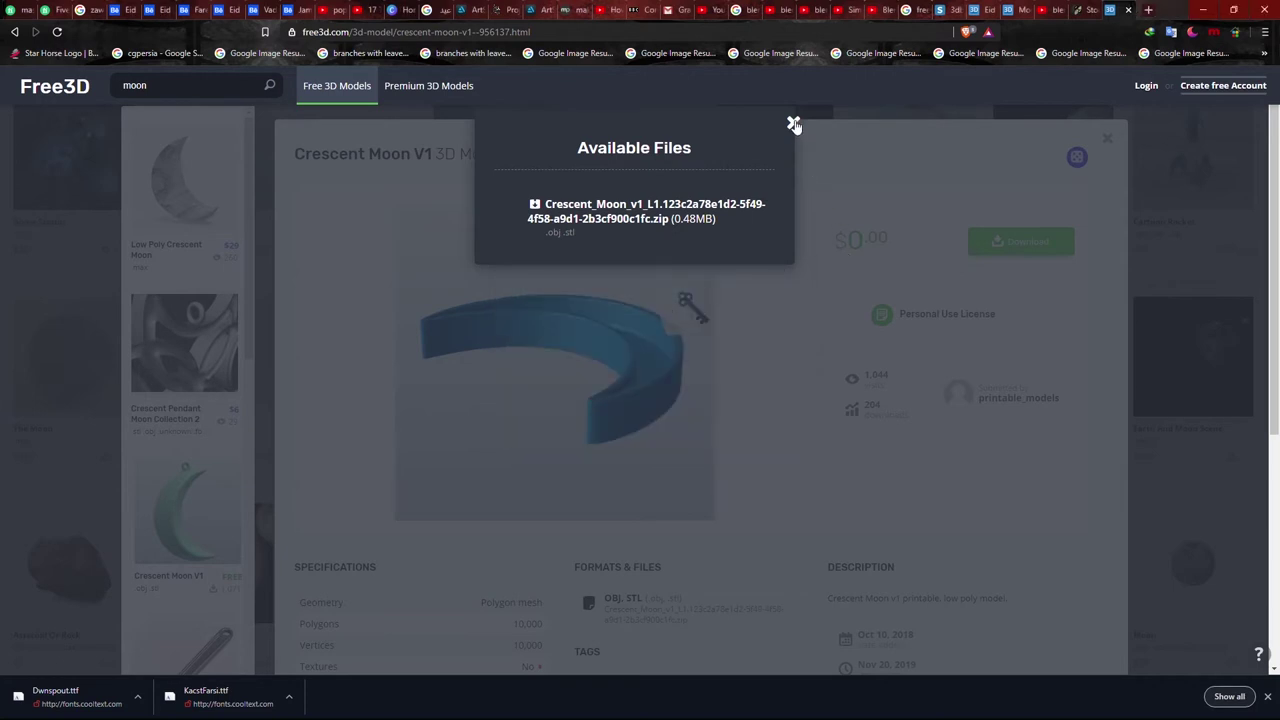
click(793, 123)
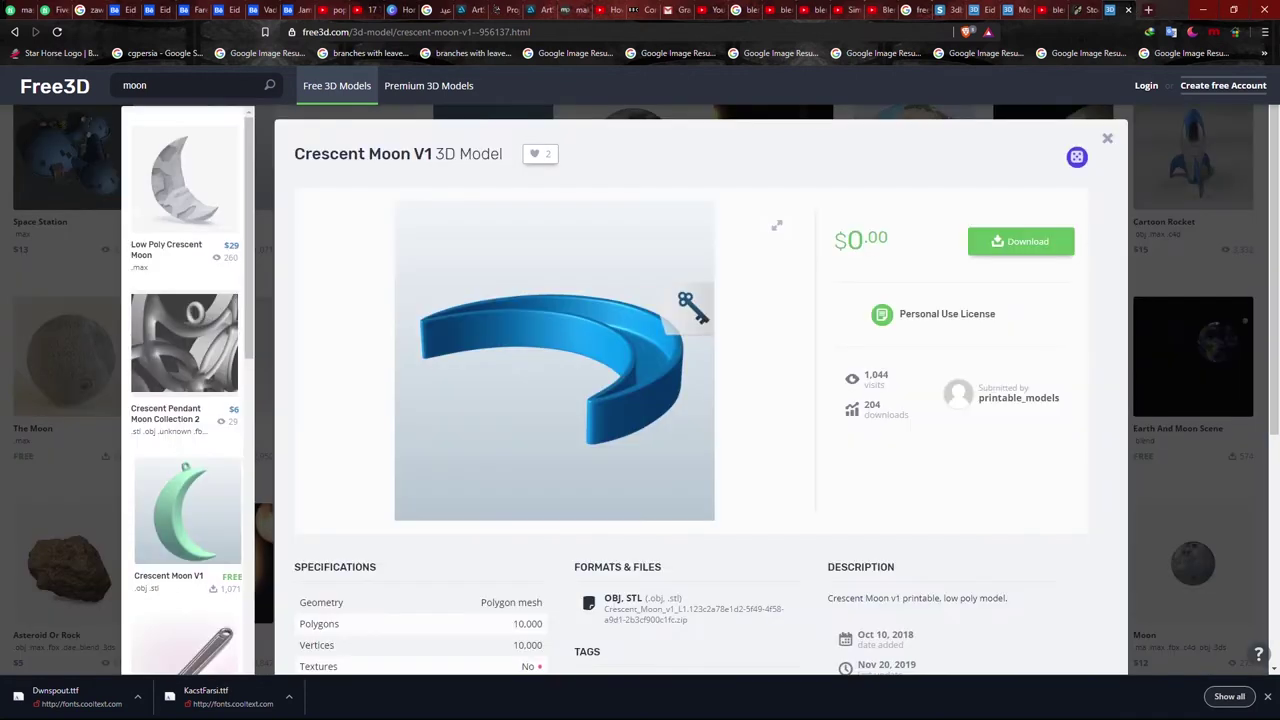
click(1204, 10)
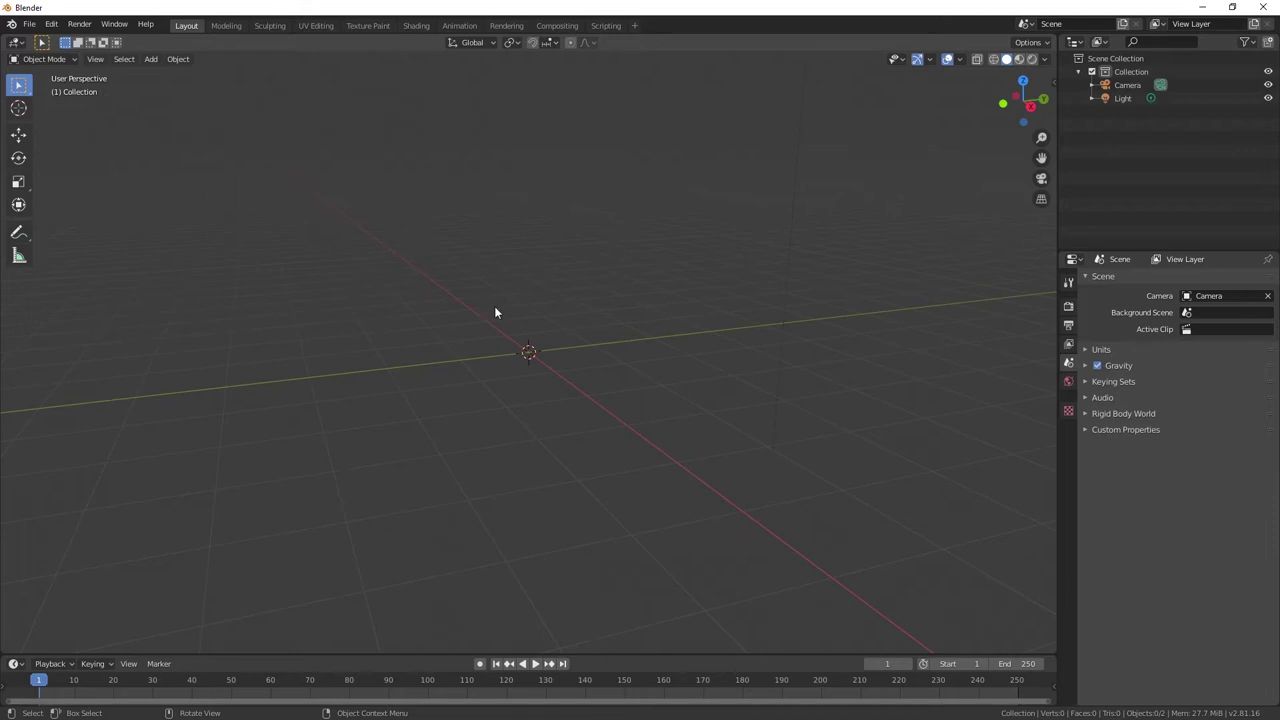
- Import 21414_Crescent_Moon_v1.obj from eid > 3d models > crescent as a Wavefront OBJ
click(29, 24)
mouse_move(80, 204)
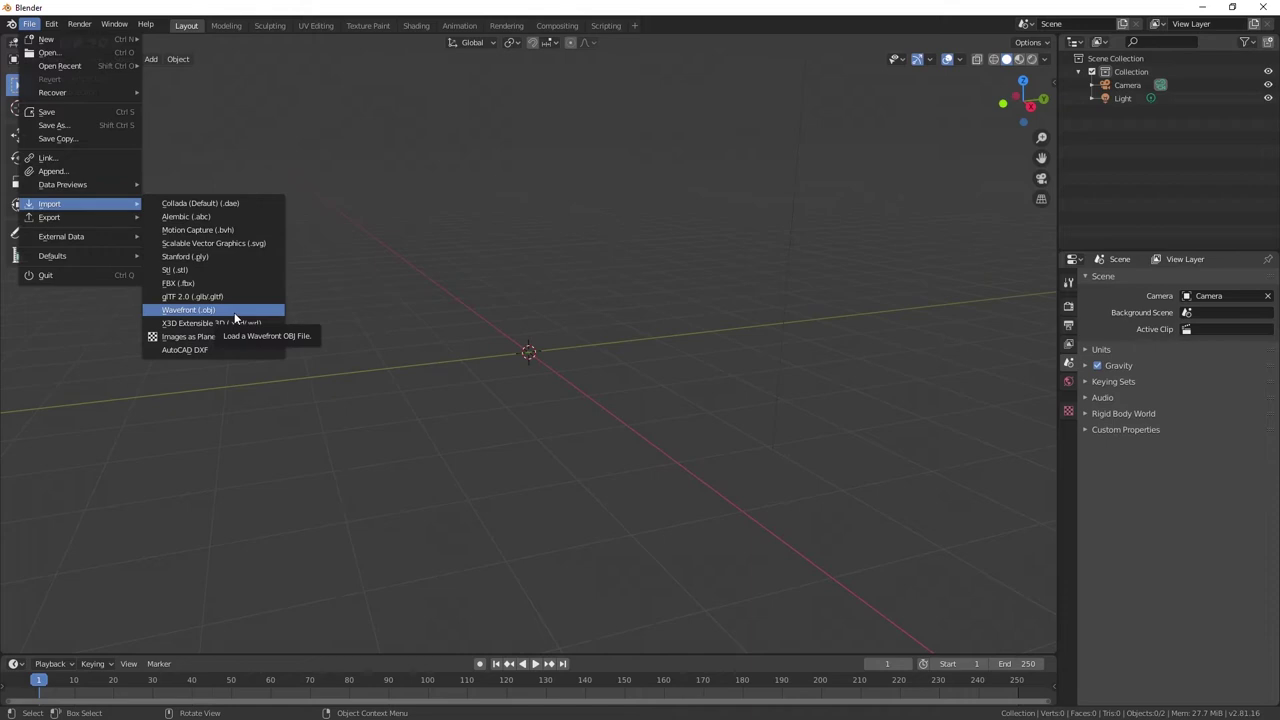
click(234, 312)
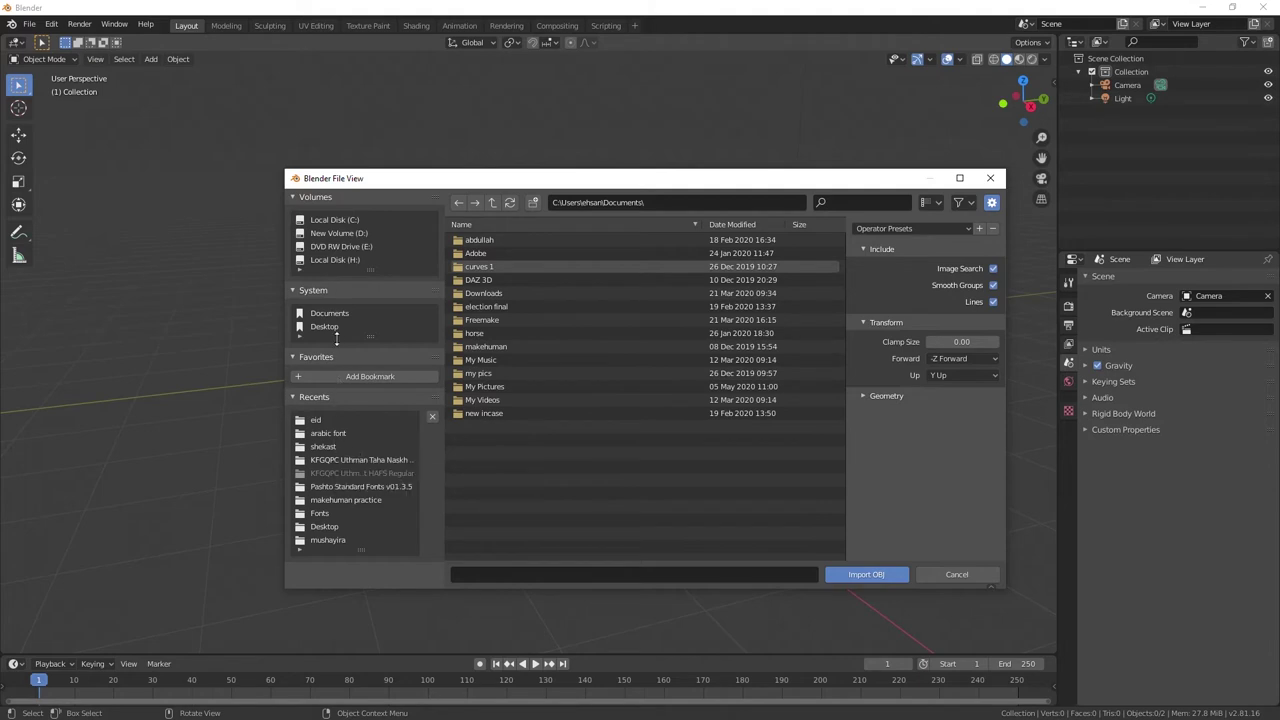
click(317, 419)
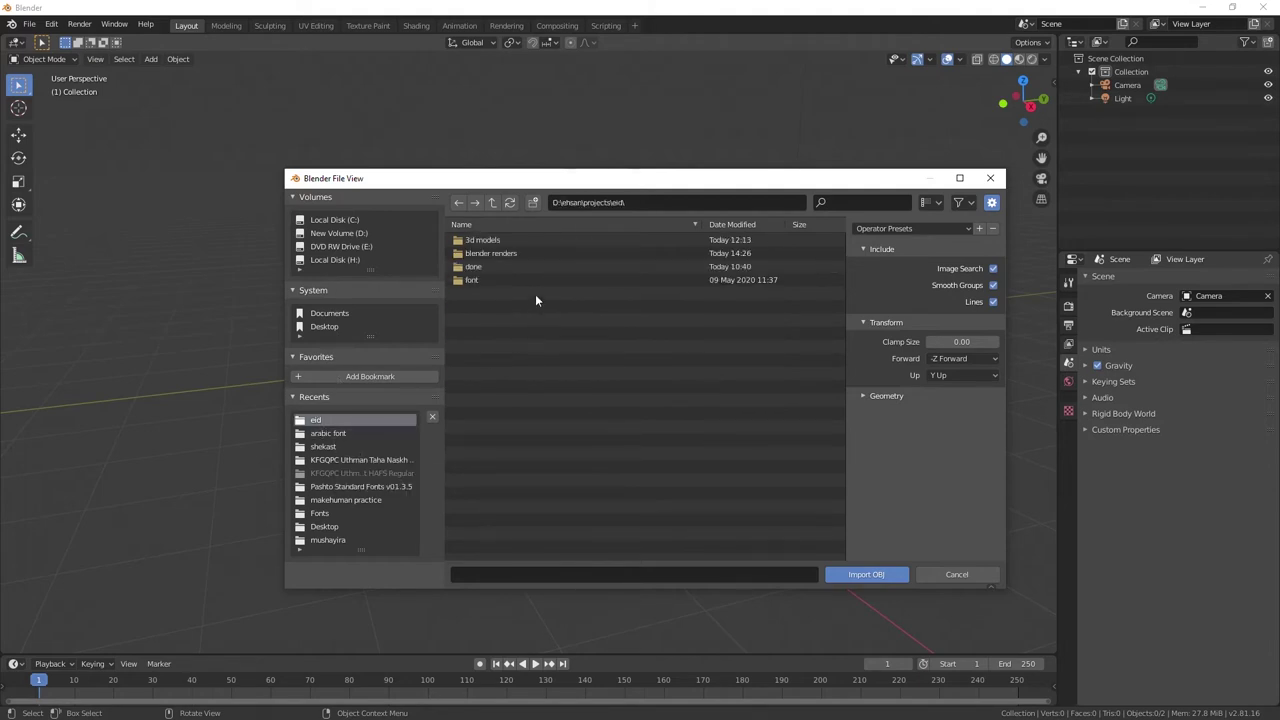
double_click(510, 240)
double_click(510, 240)
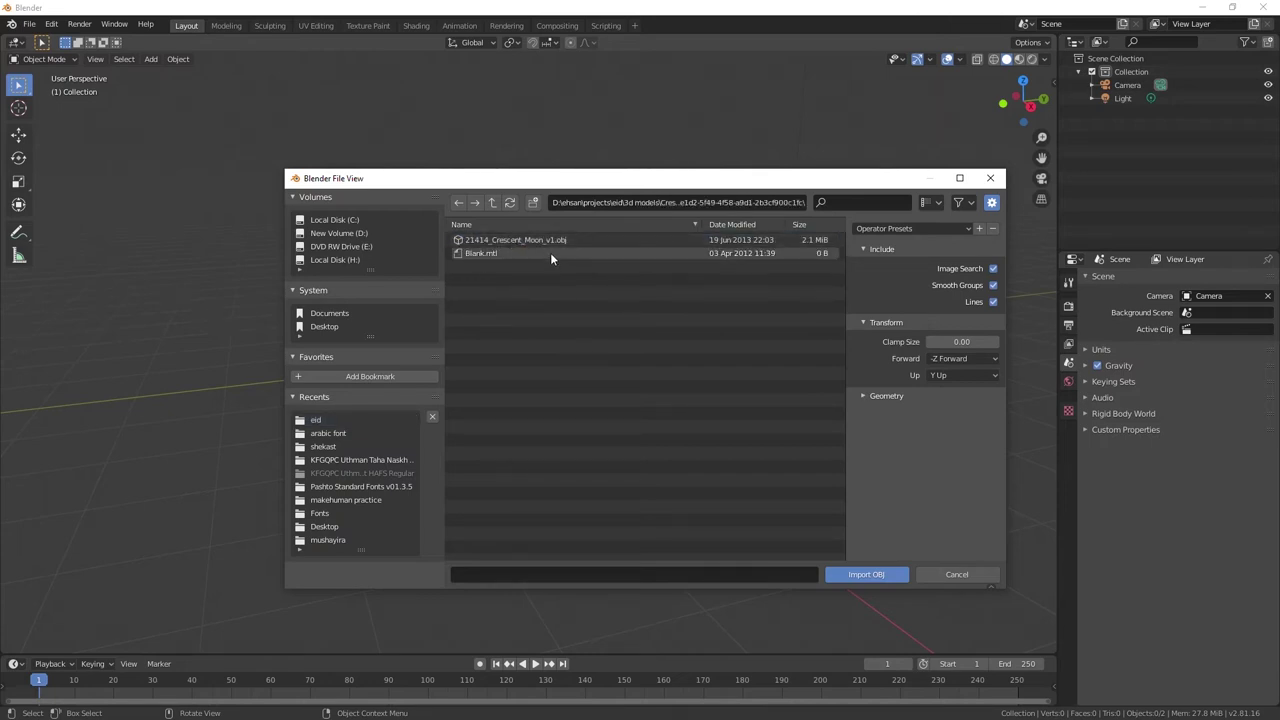
click(506, 240)
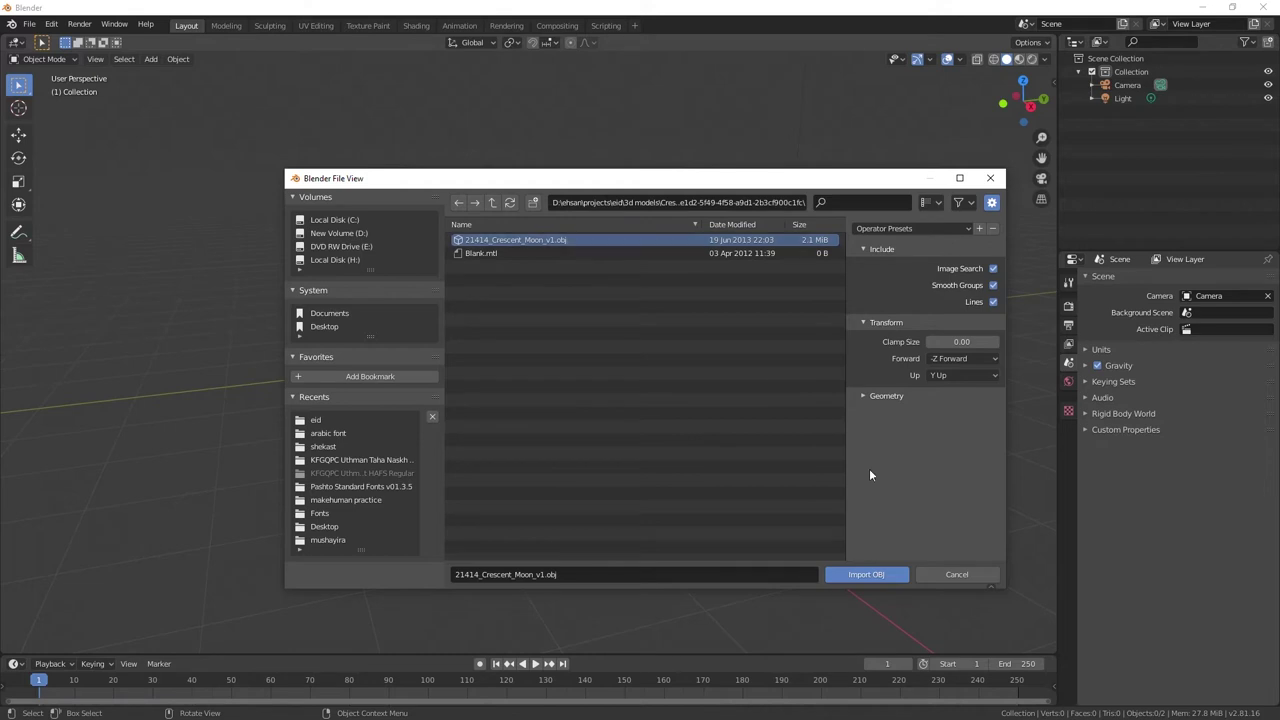
click(866, 575)
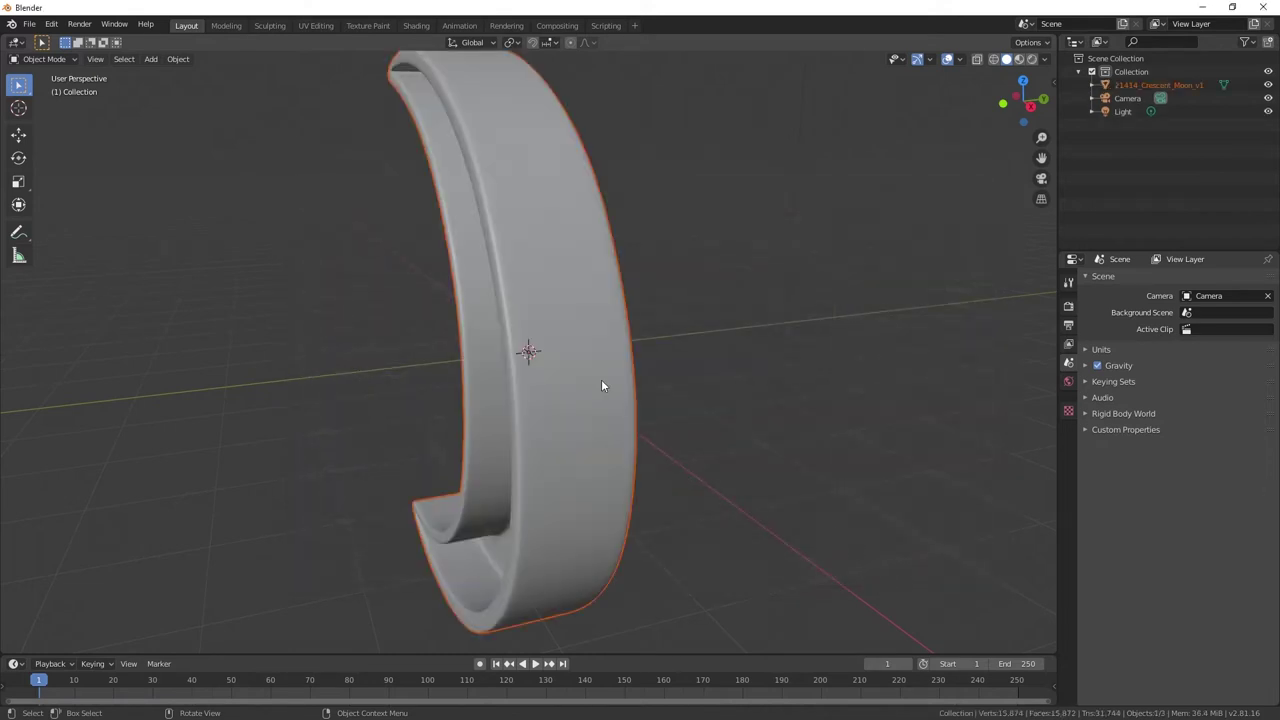
- Orbit and zoom to view the imported crescent edge-on and front-on
mouse_move(698, 377)
middle_down()
mouse_move(586, 343)
mouse_move(729, 371)
mouse_move(886, 354)
mouse_move(542, 357)
mouse_move(798, 372)
middle_up()
mouse_move(564, 375)
middle_down()
mouse_move(811, 373)
mouse_move(596, 352)
mouse_move(619, 379)
middle_up()
scroll(771, 367, down, 2)
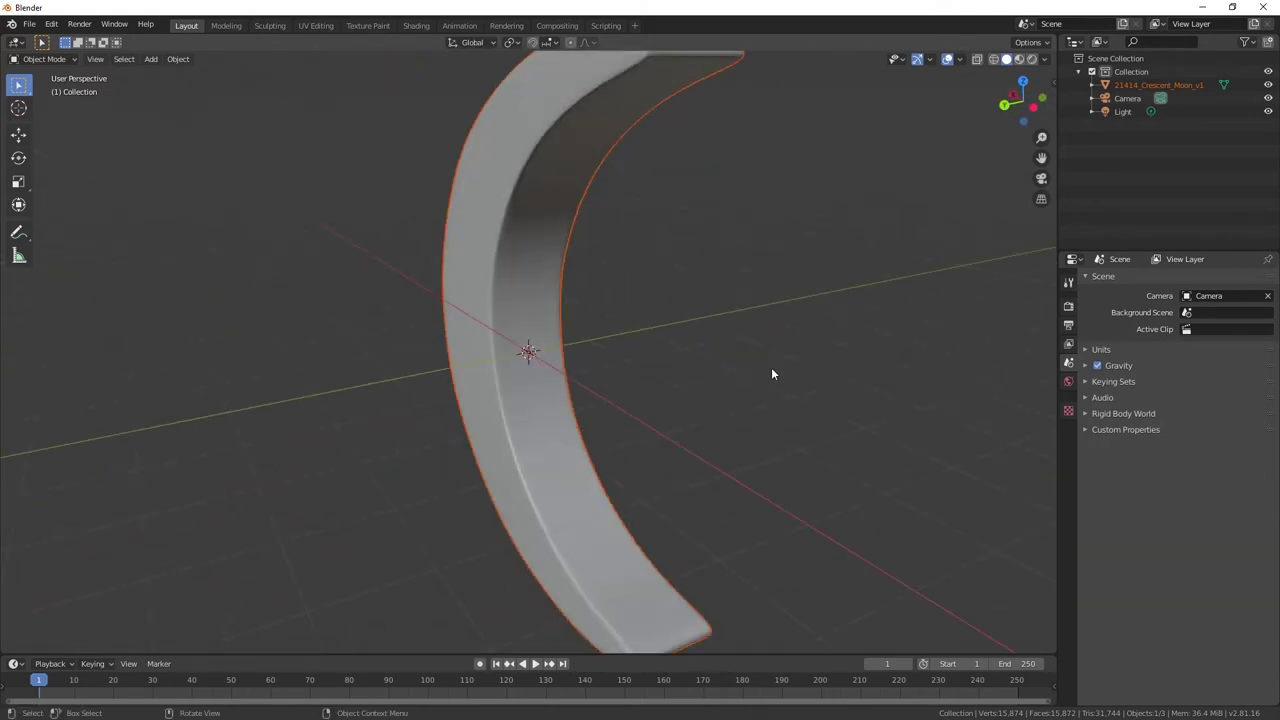
scroll(615, 368, down, 4)
mouse_move(624, 368)
middle_down()
mouse_move(781, 352)
mouse_move(722, 353)
middle_up()
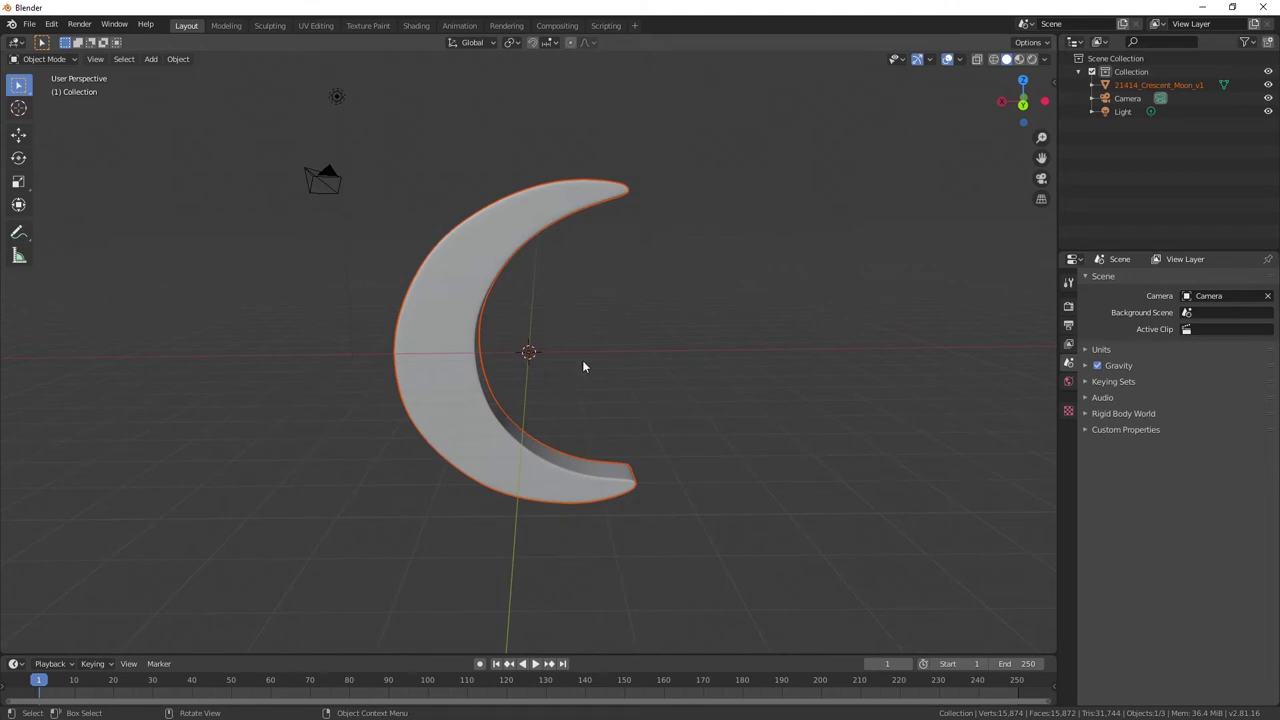
middle_drag(551, 283, 603, 302)
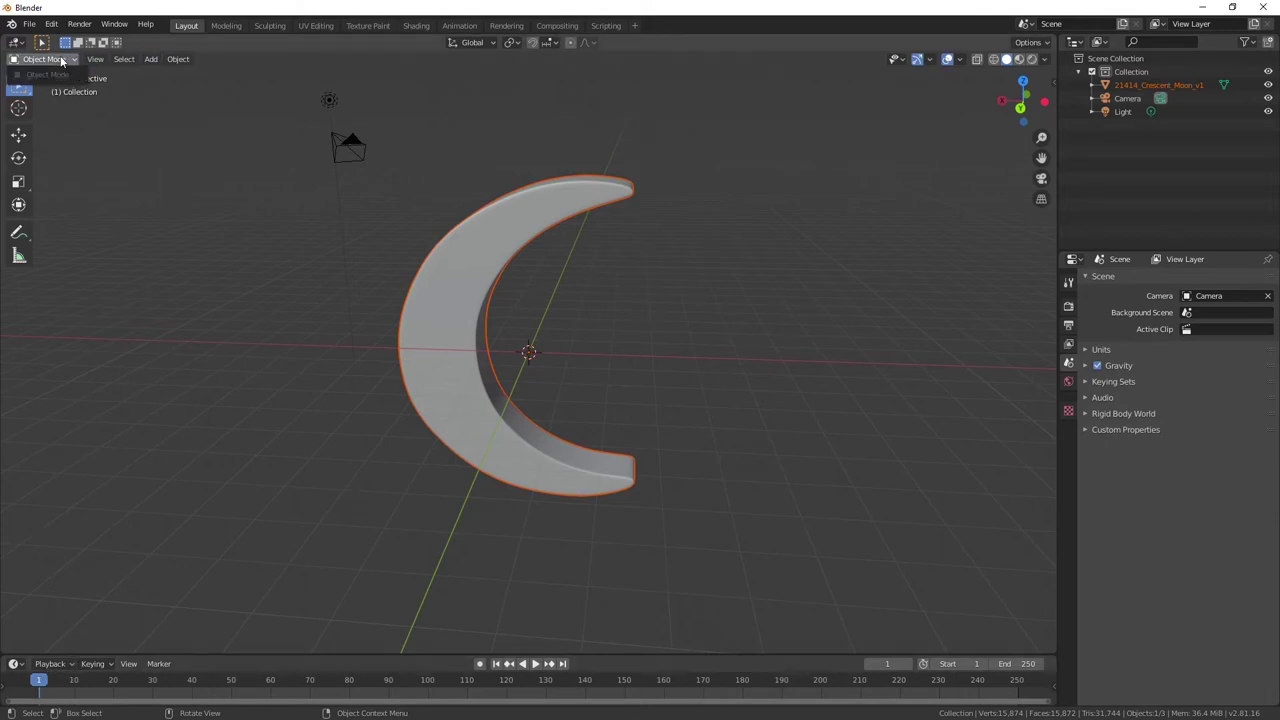
- Select the crescent and put it in Edit Mode to inspect its 15,874-vertex mesh
click(460, 307)
click(44, 58)
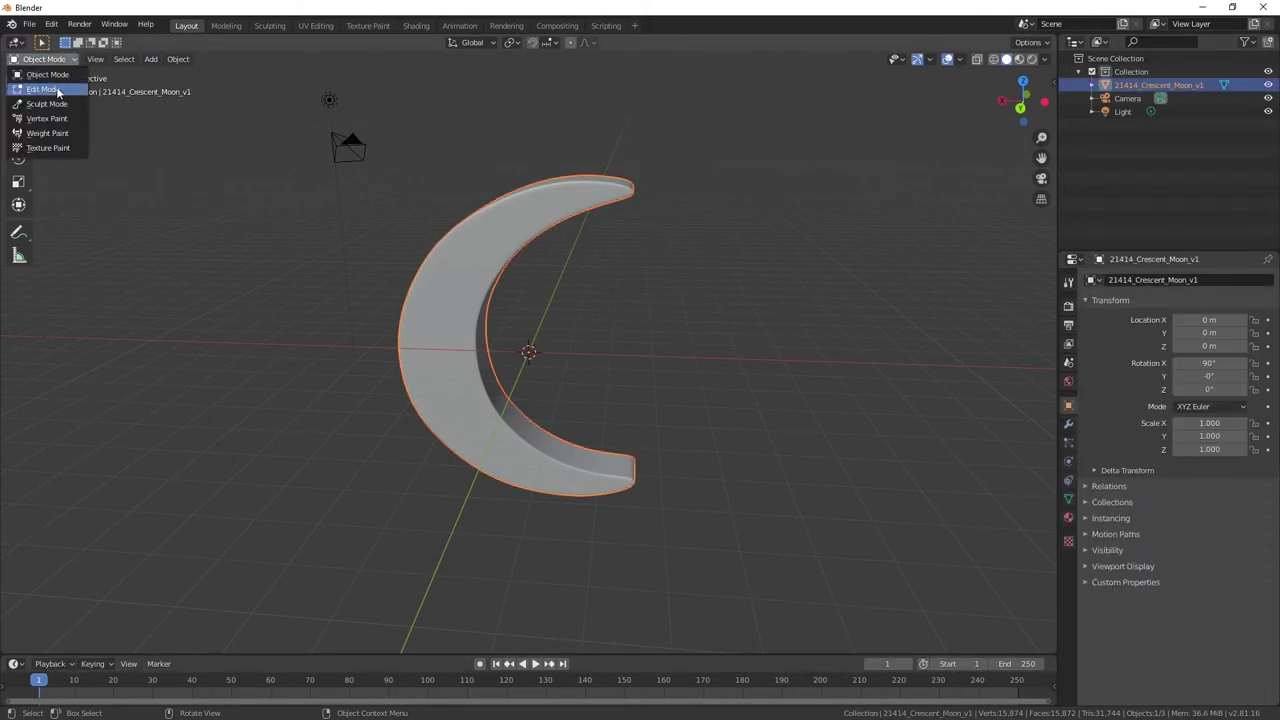
click(45, 88)
mouse_move(569, 326)
middle_down()
mouse_move(490, 348)
mouse_move(400, 320)
mouse_move(717, 318)
mouse_move(515, 322)
mouse_move(771, 357)
mouse_move(606, 337)
mouse_move(618, 317)
mouse_move(657, 323)
mouse_move(483, 320)
mouse_move(740, 300)
middle_up()
key(Tab)
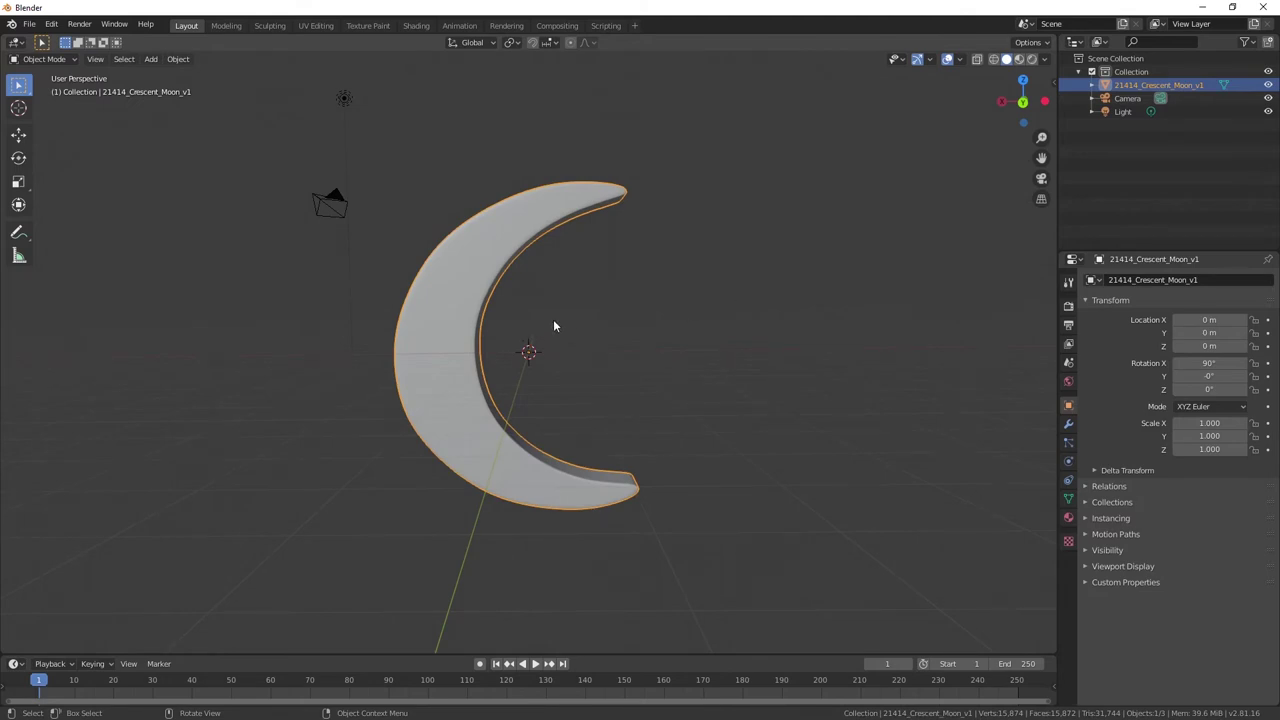
key(Tab)
middle_drag(553, 324, 610, 330)
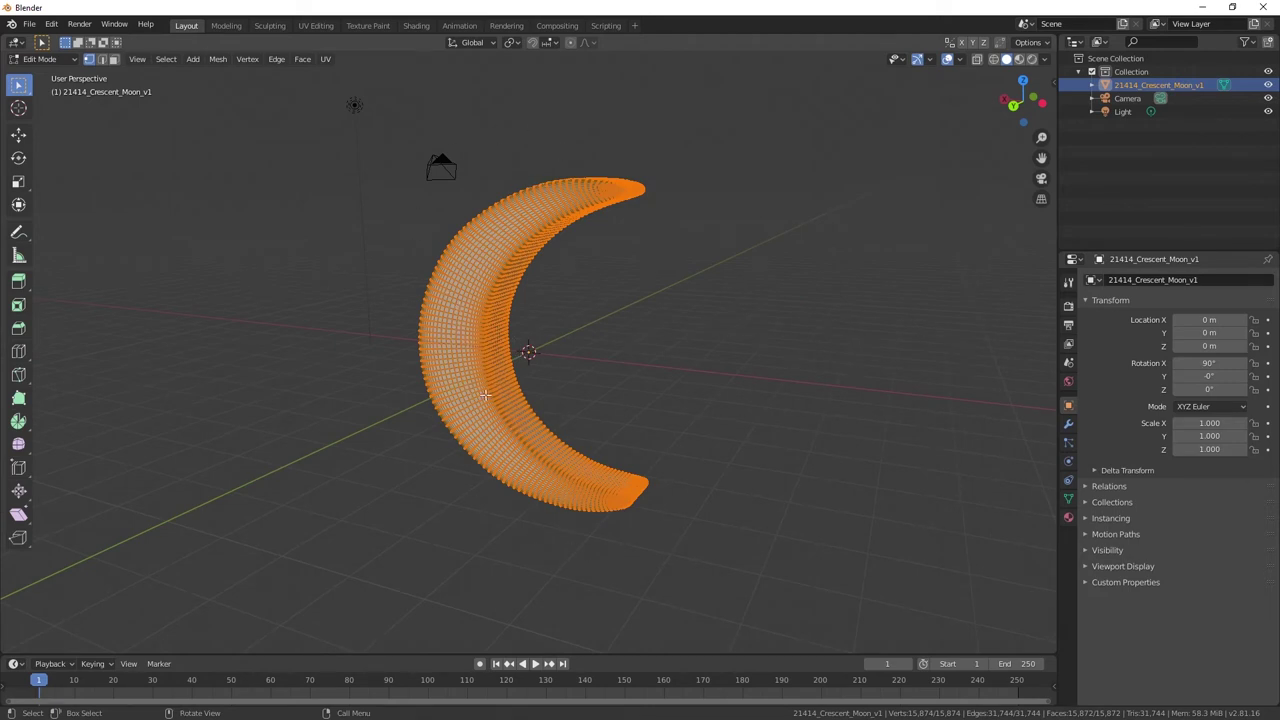
- Deselect the mesh and, in face select mode, pick faces near the crescent's tips
scroll(490, 396, up, 3)
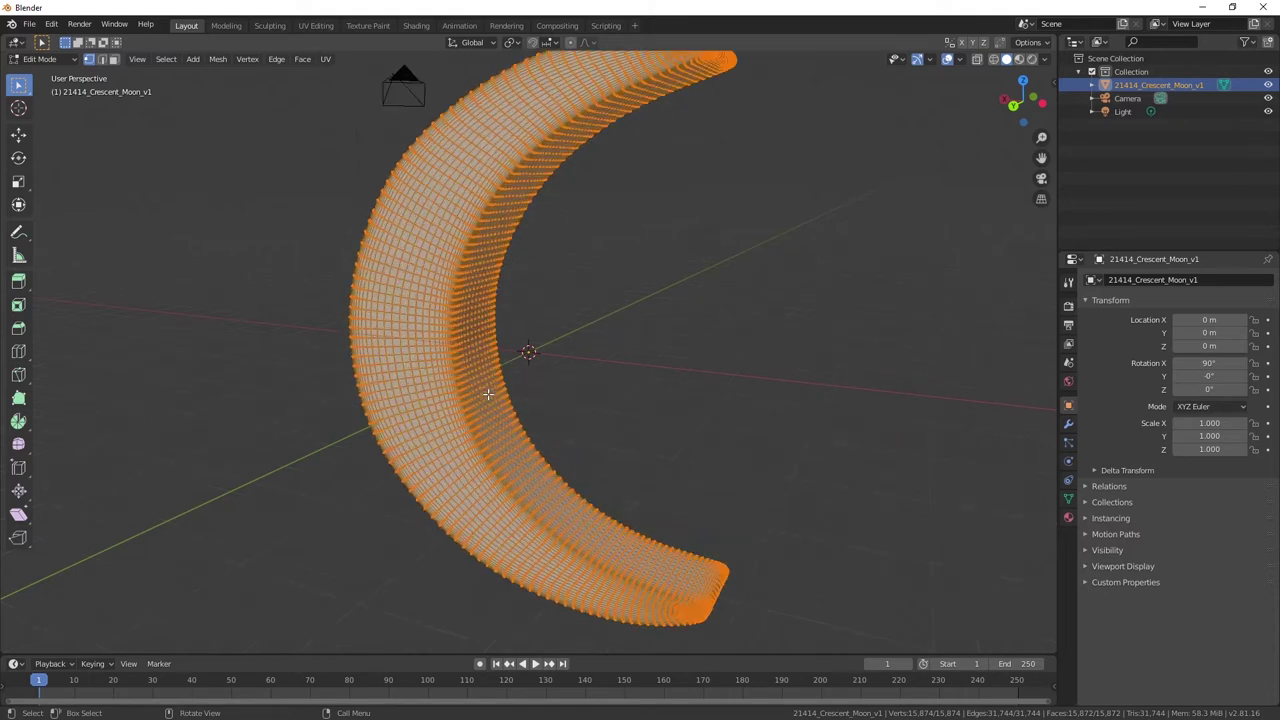
click(428, 397)
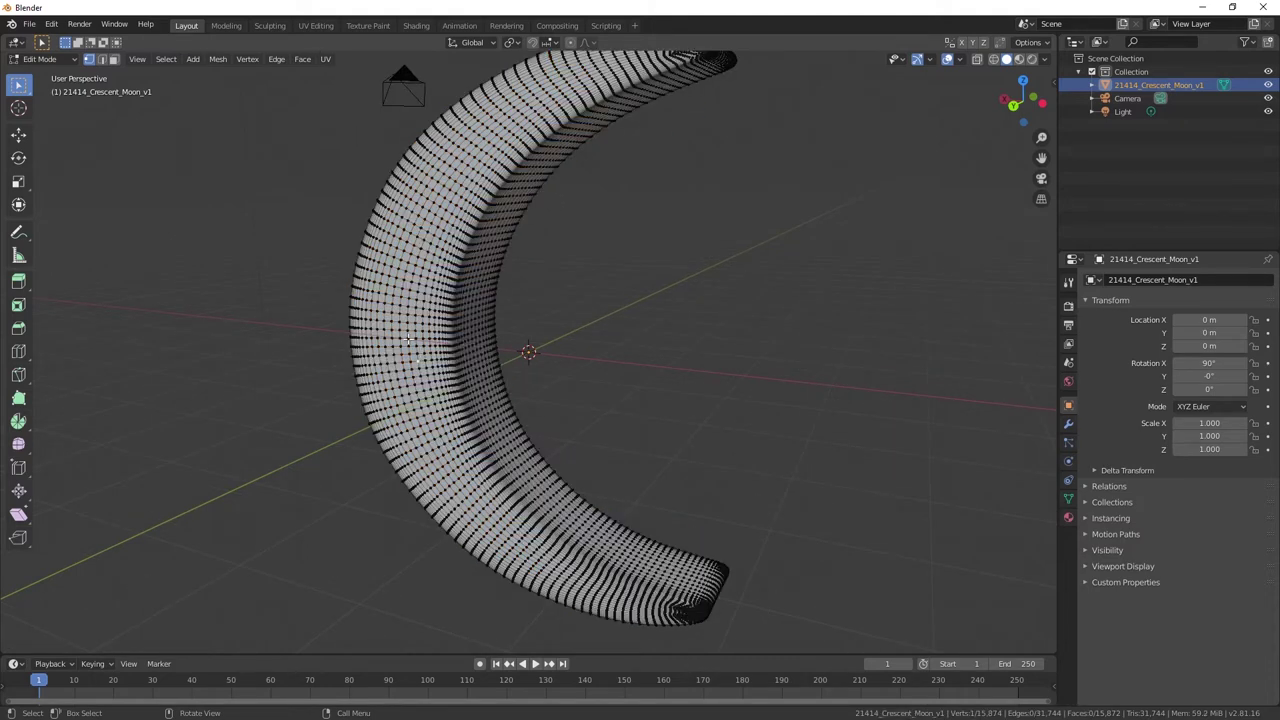
click(113, 59)
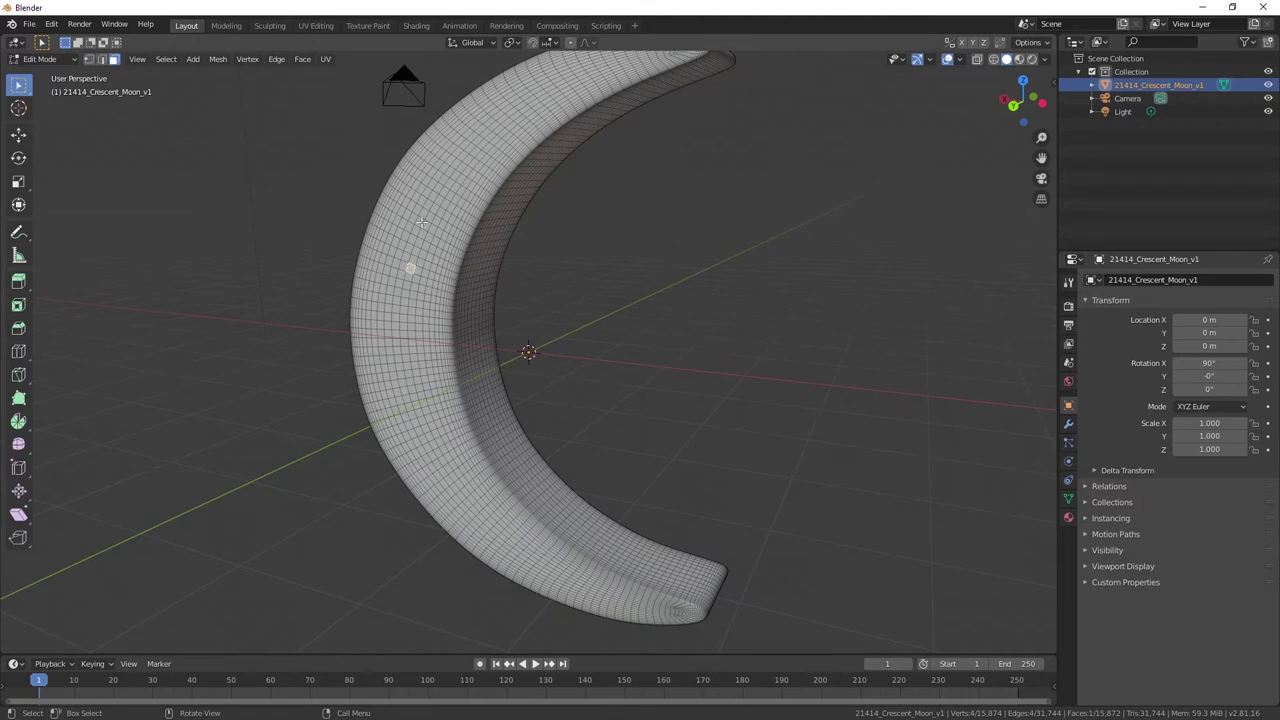
click(487, 148)
click(540, 114)
click(467, 457)
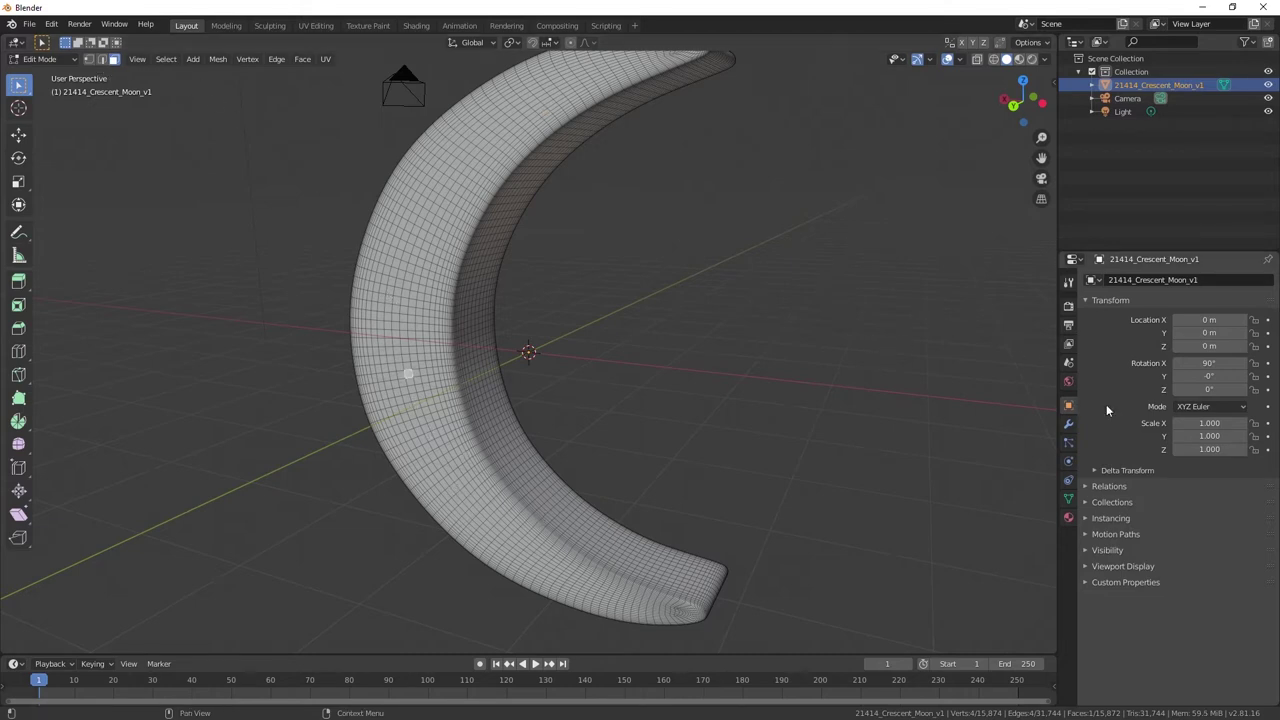
- Add a Decimate modifier to the crescent in Object Mode
click(1068, 424)
click(1148, 279)
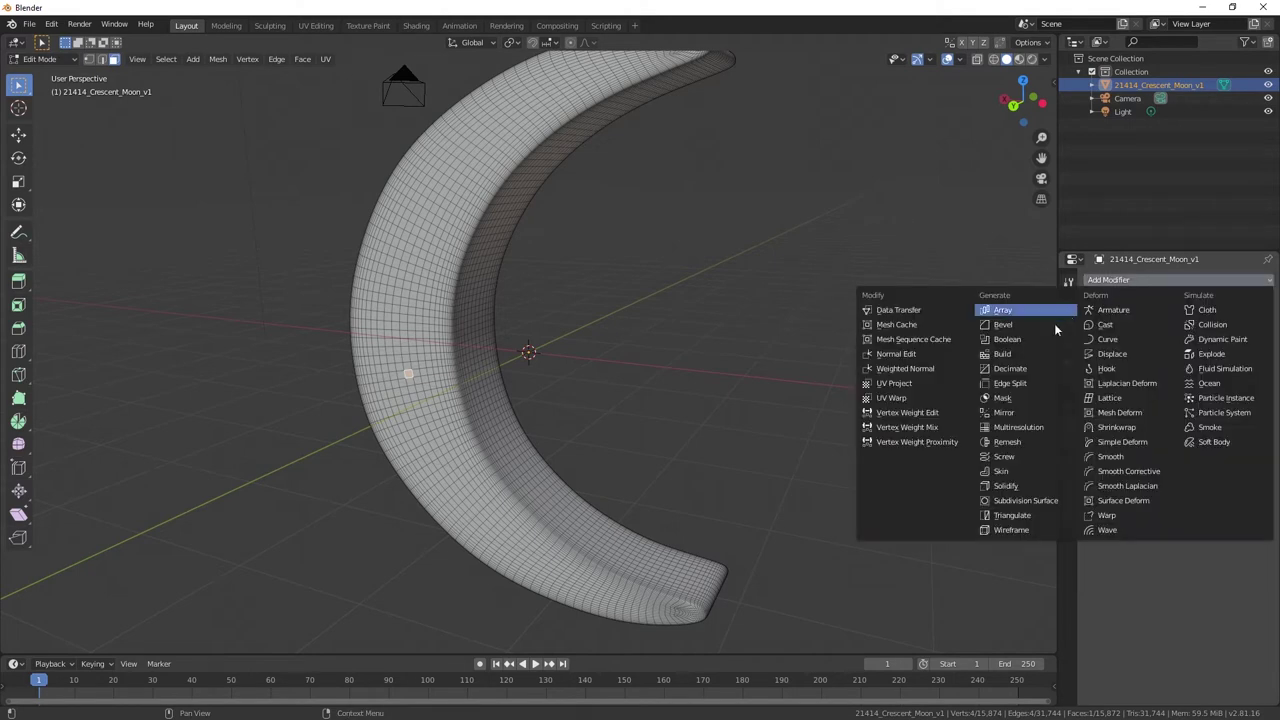
click(1012, 368)
key(Tab)
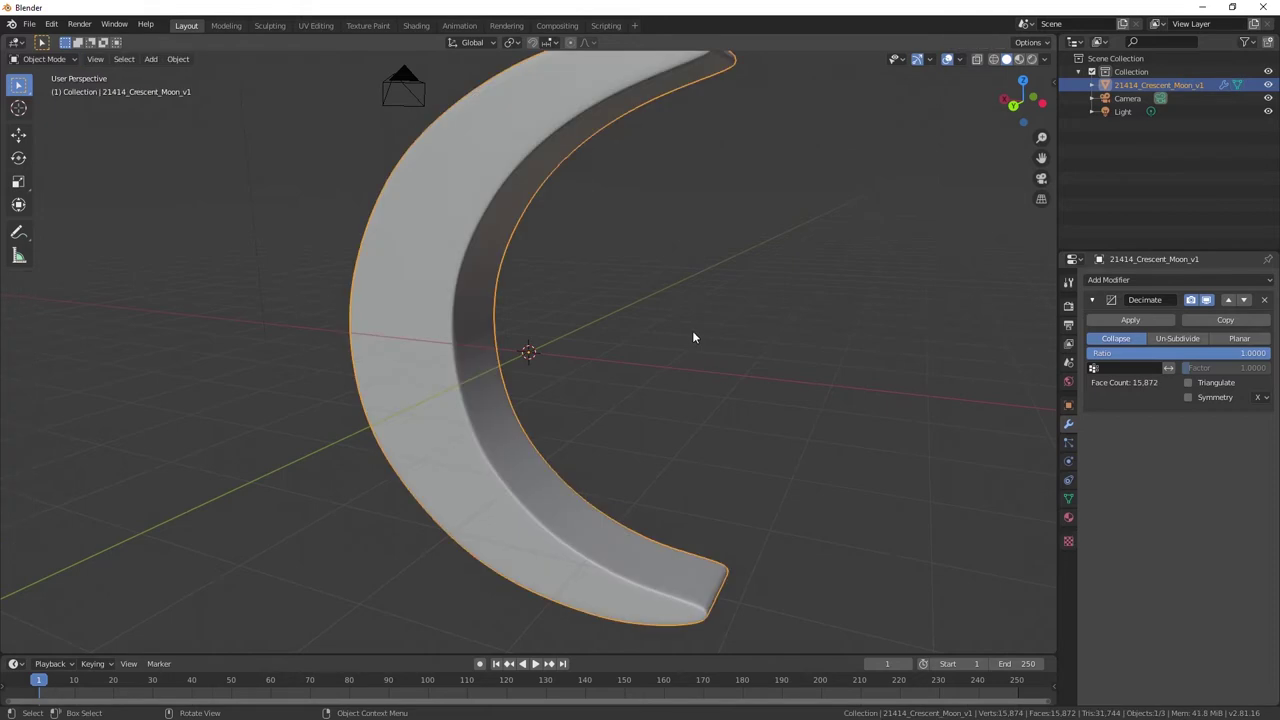
click(1264, 300)
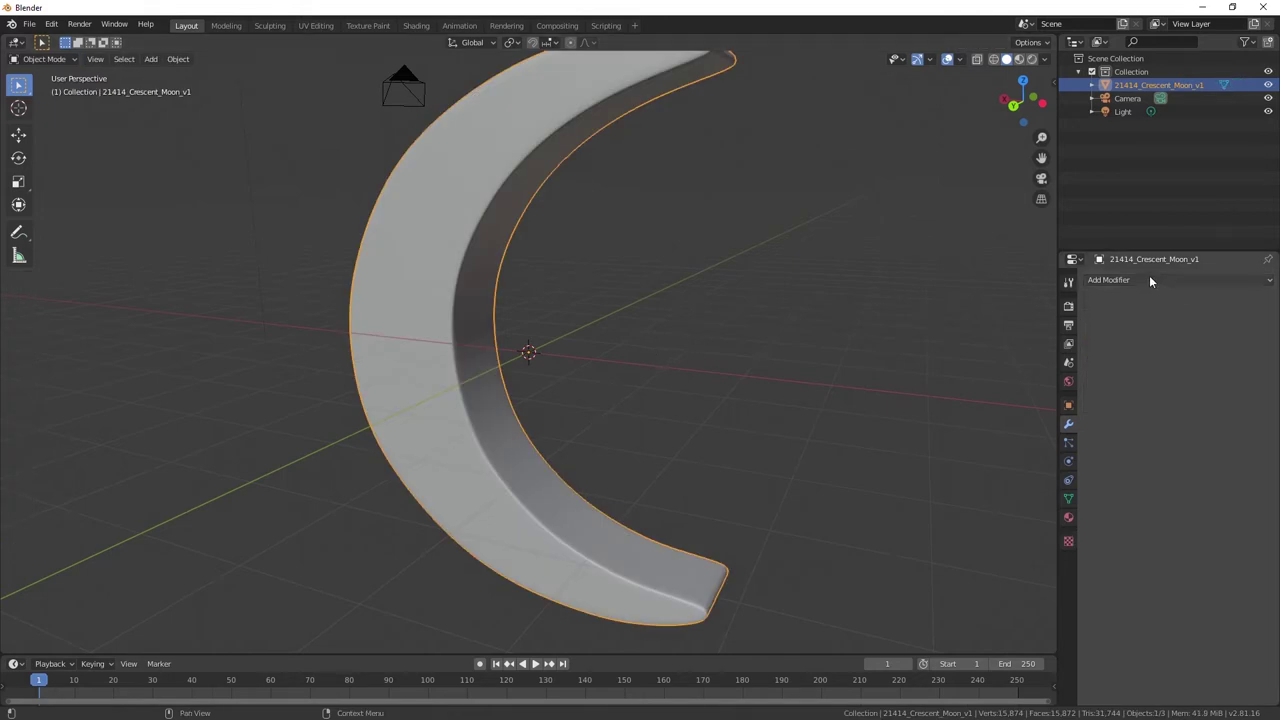
click(44, 59)
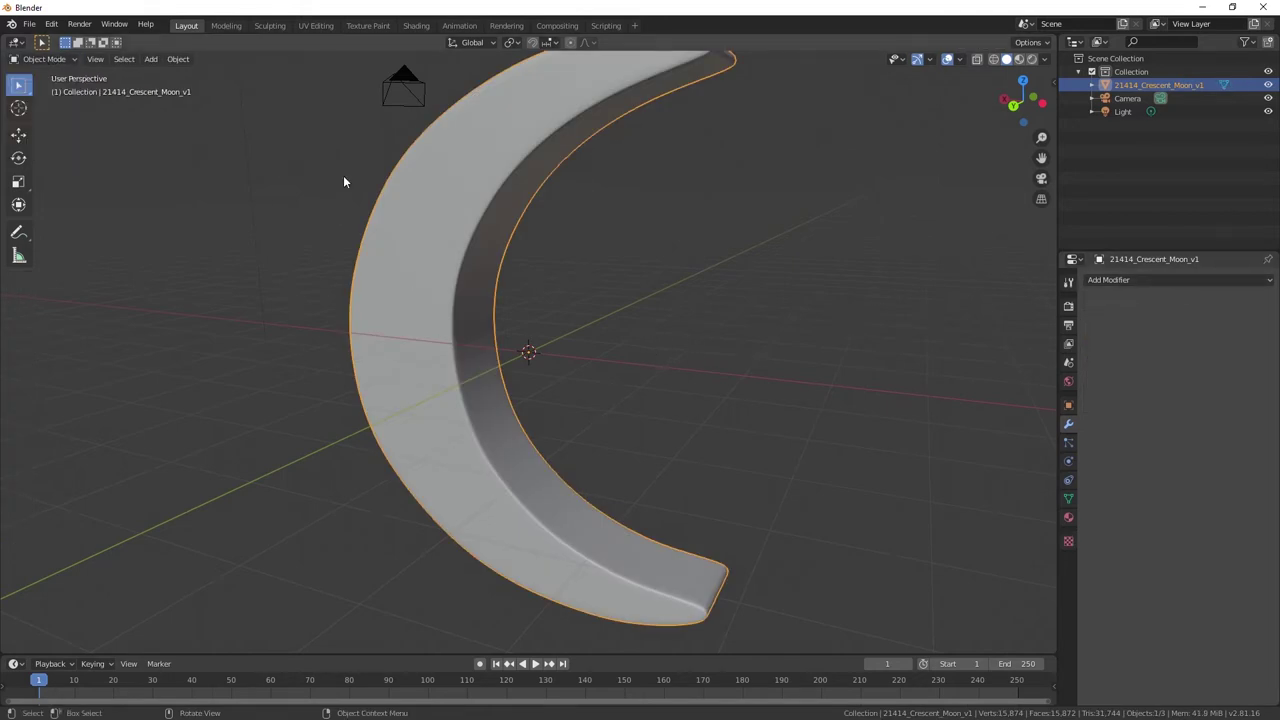
click(1229, 283)
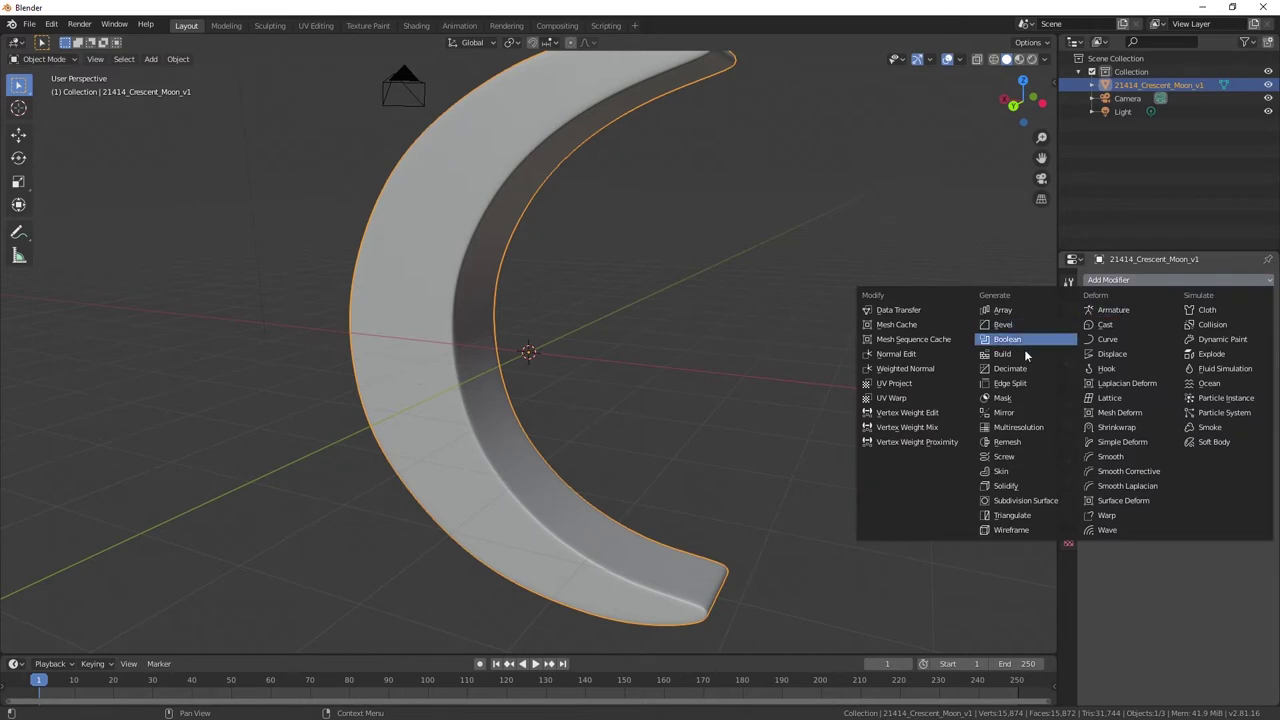
click(1029, 368)
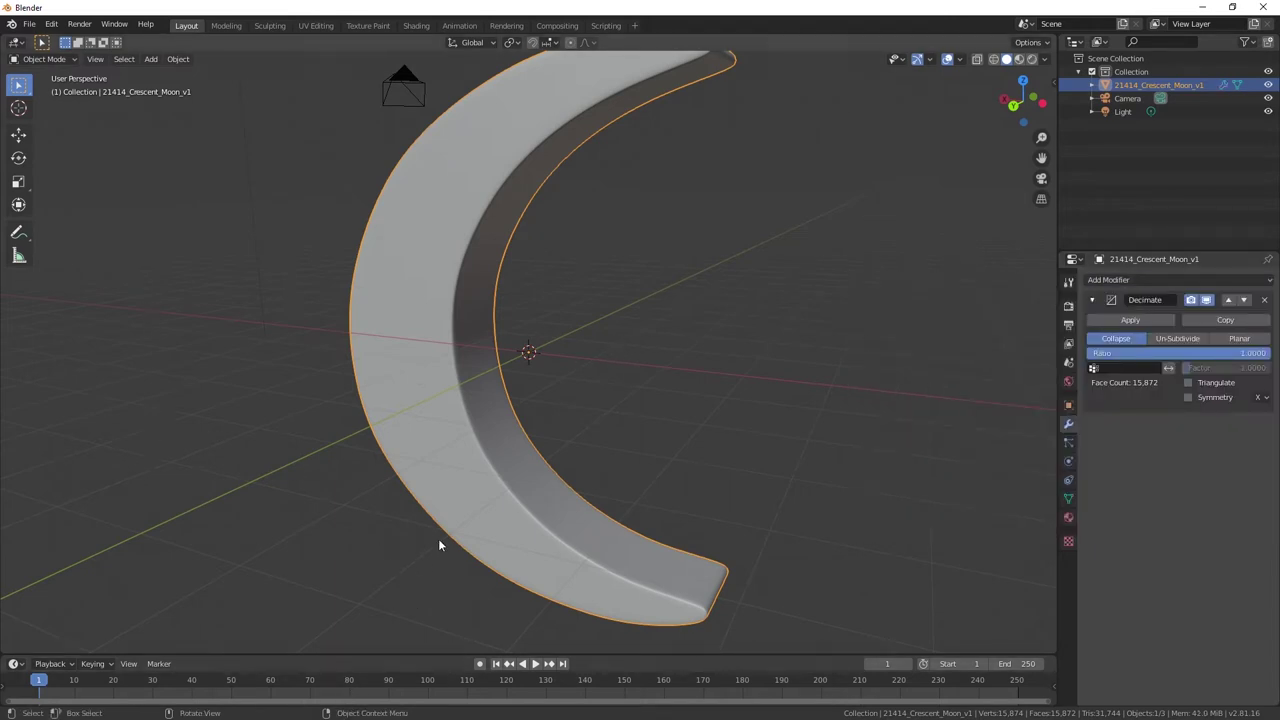
- In wireframe, set the Decimate ratio to about 0.054 and apply it, leaving 1,566 faces
key(shift+z)
middle_drag(503, 417, 558, 404)
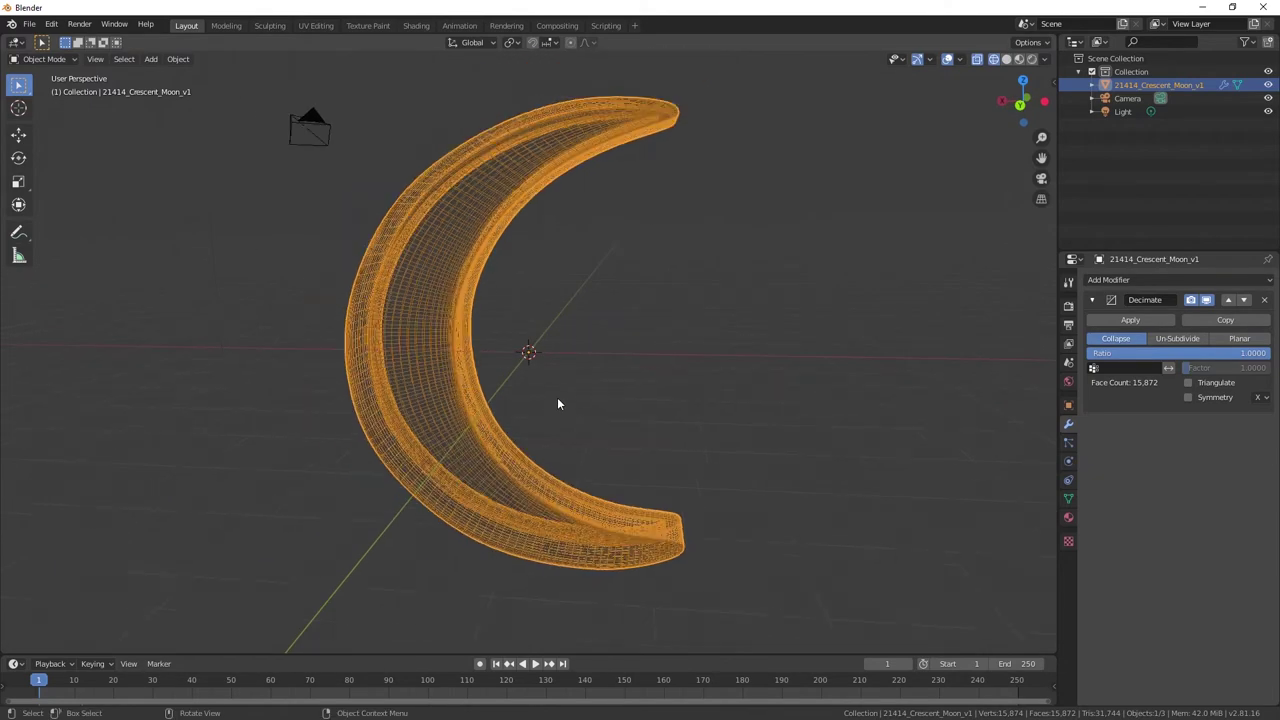
drag(1240, 353, 1040, 353)
scroll(410, 394, down, 1)
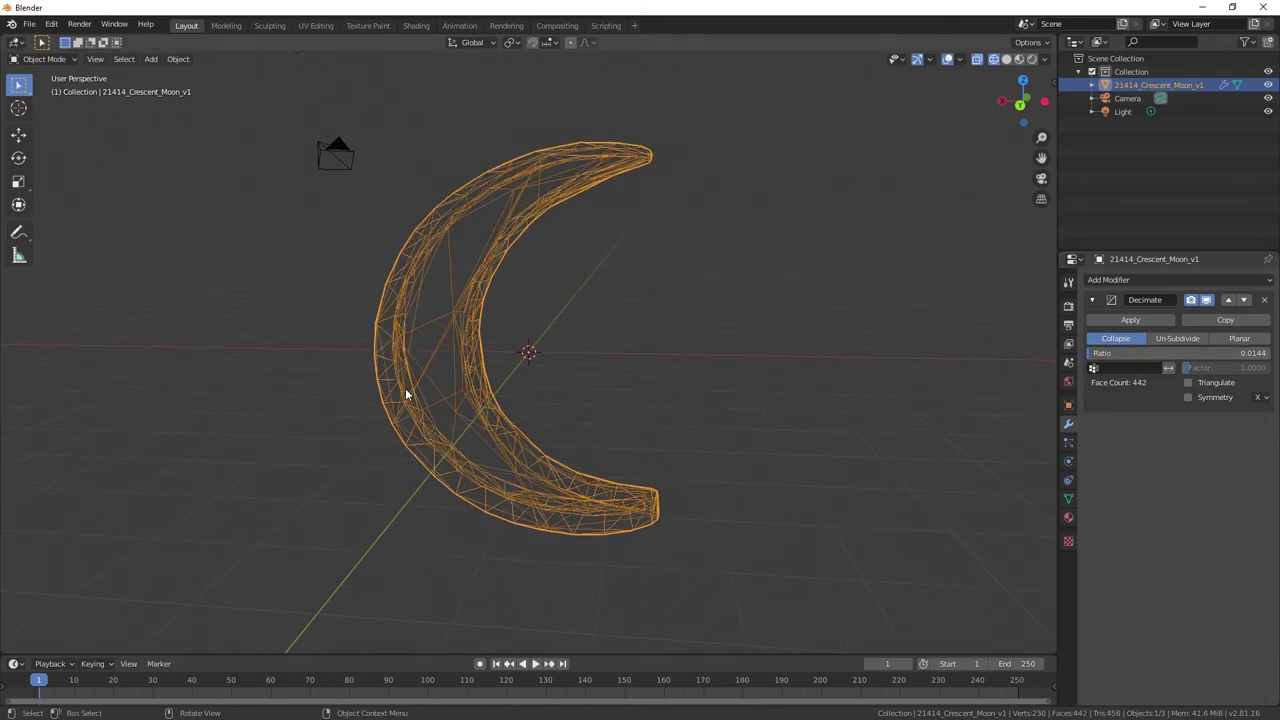
scroll(405, 388, down, 1)
mouse_move(428, 373)
middle_down()
mouse_move(561, 370)
mouse_move(451, 370)
mouse_move(459, 356)
mouse_move(420, 346)
mouse_move(626, 380)
middle_up()
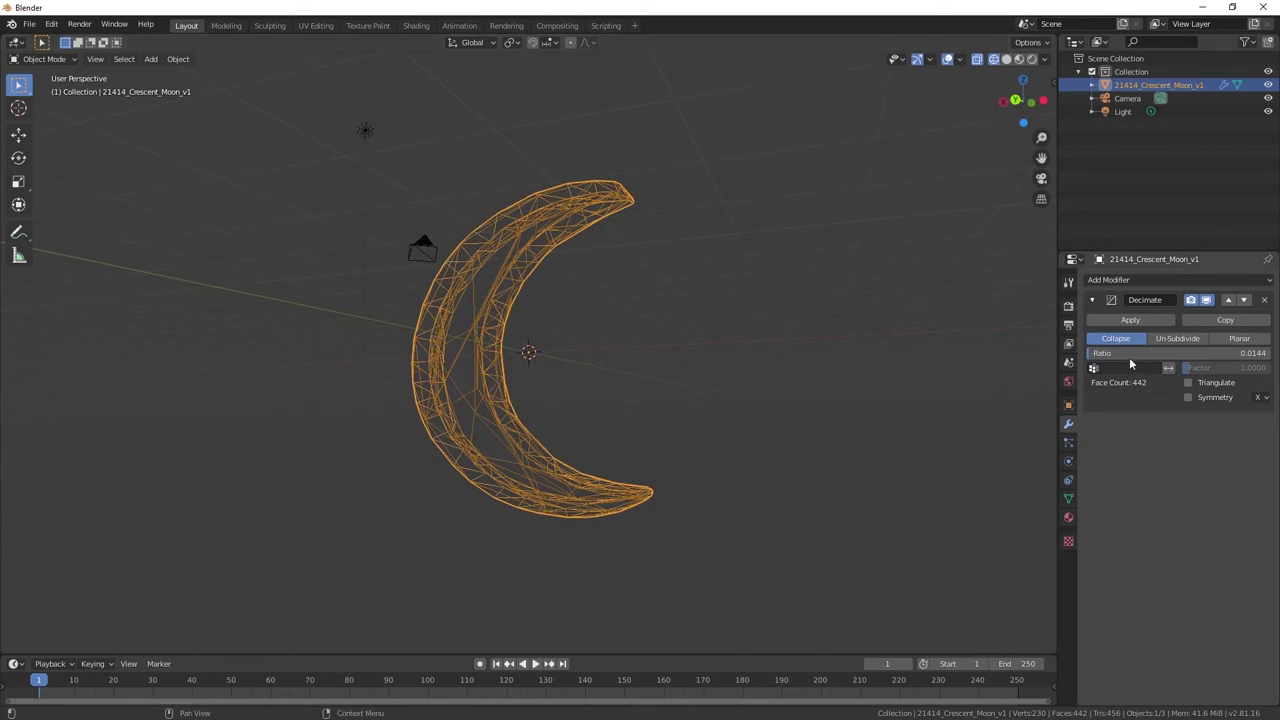
drag(1127, 358, 1168, 368)
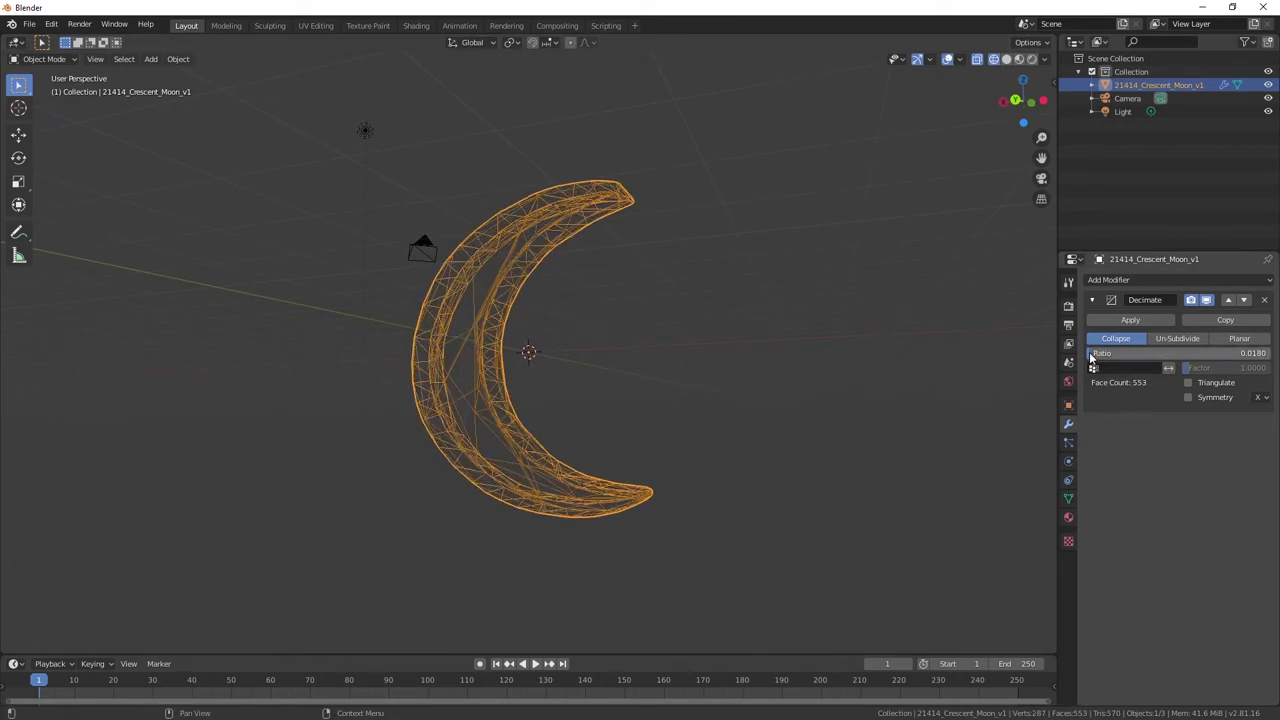
drag(1102, 353, 1140, 353)
middle_drag(1014, 357, 523, 366)
click(1143, 325)
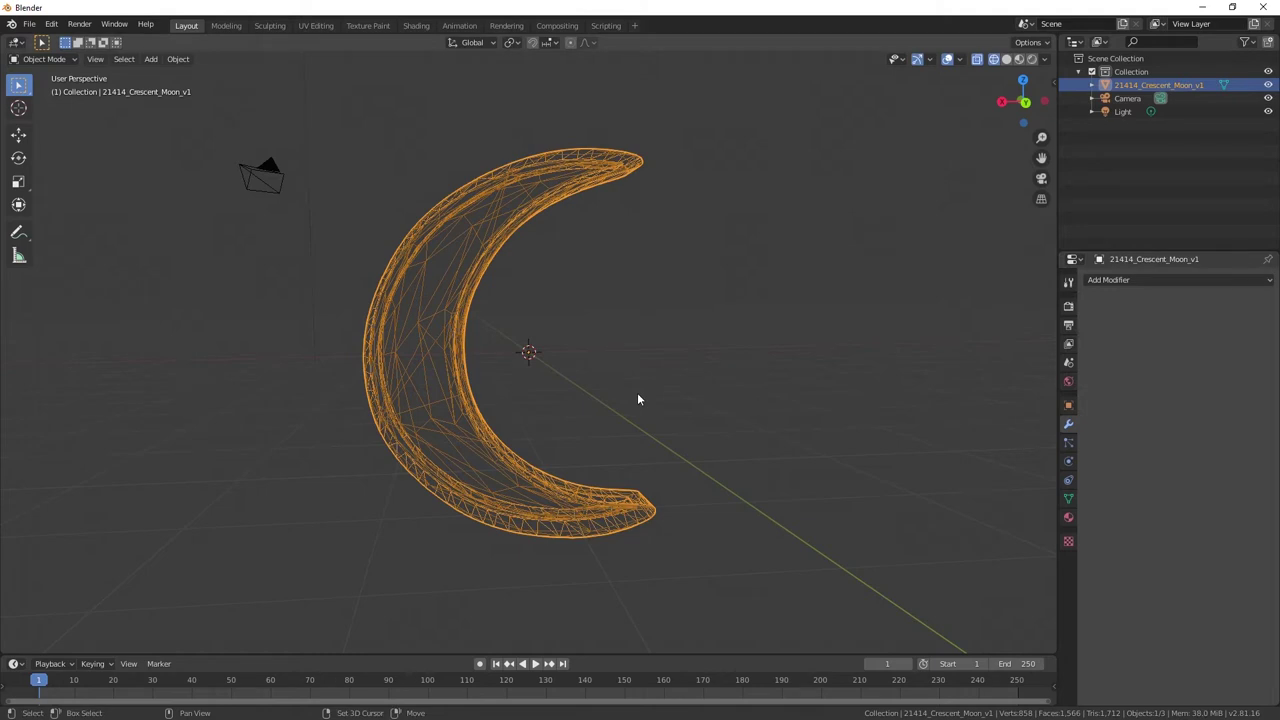
key(shift+z)
- Orbit around the solid crescent, then add, move and delete a test cube
mouse_move(669, 363)
middle_down()
mouse_move(559, 368)
mouse_move(771, 376)
mouse_move(642, 368)
middle_up()
mouse_move(463, 349)
middle_down()
mouse_move(594, 378)
mouse_move(543, 437)
mouse_move(606, 363)
middle_up()
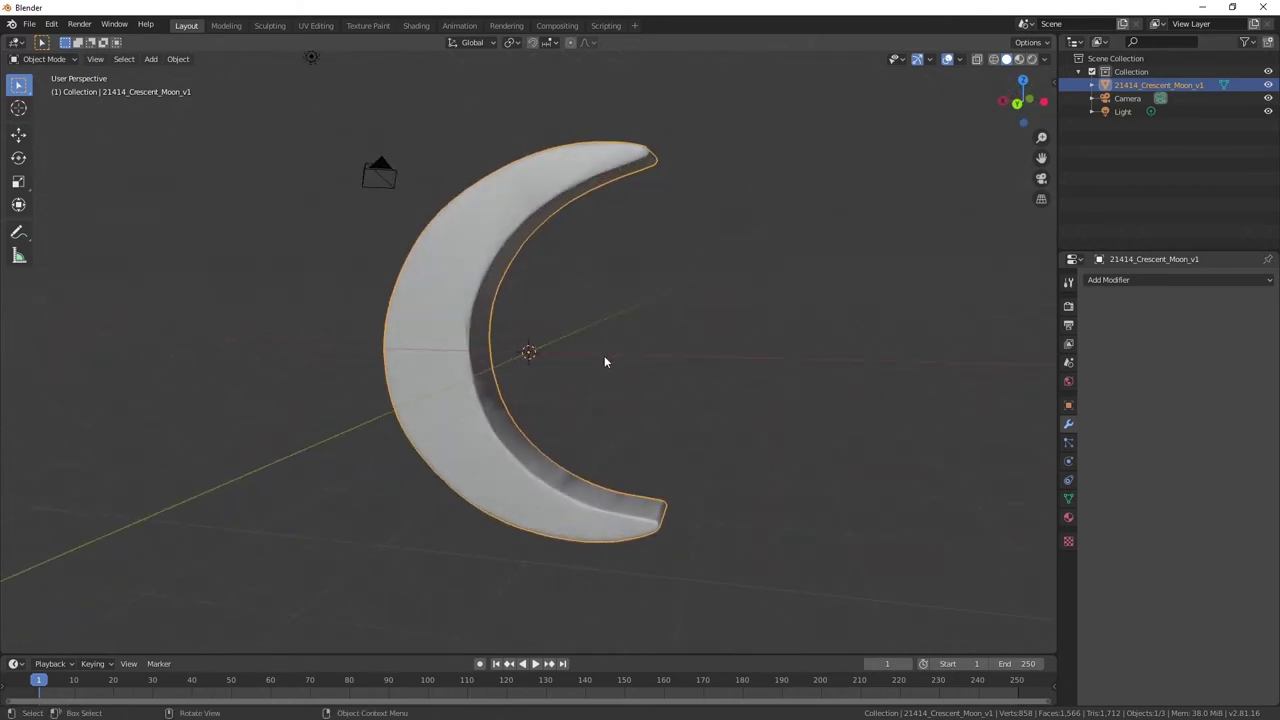
scroll(726, 380, down, 3)
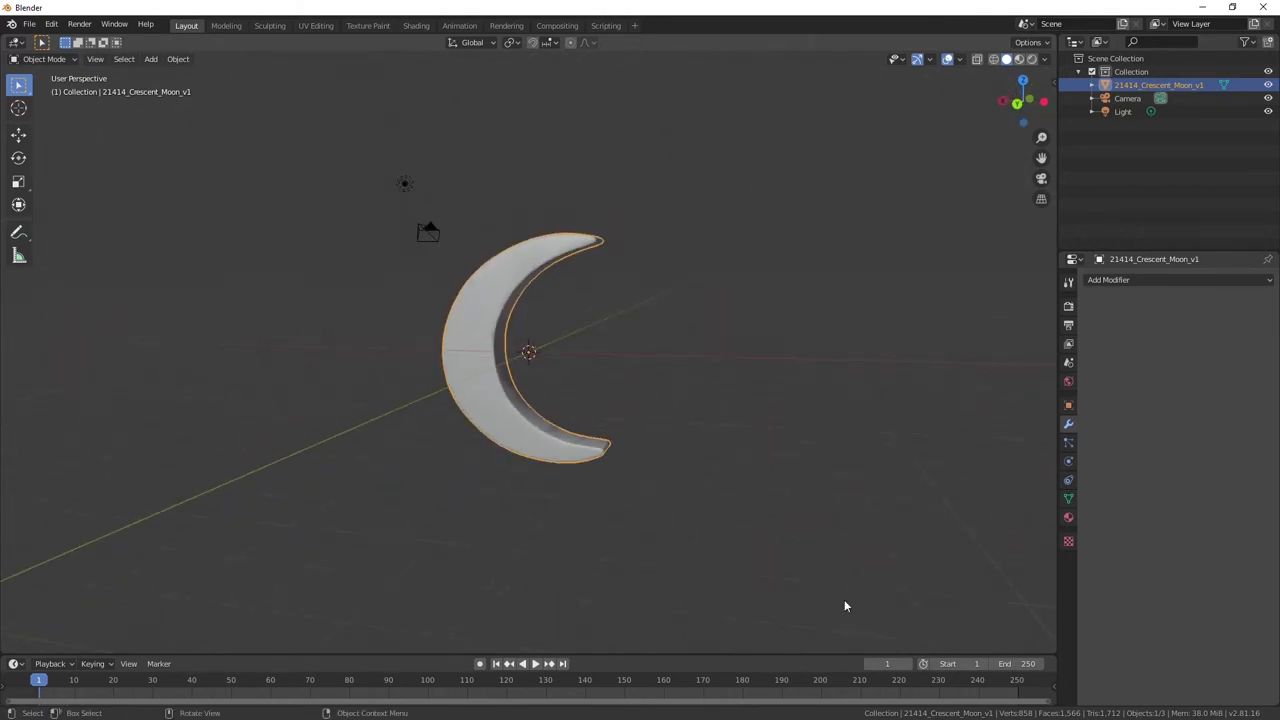
middle_drag(676, 443, 580, 375)
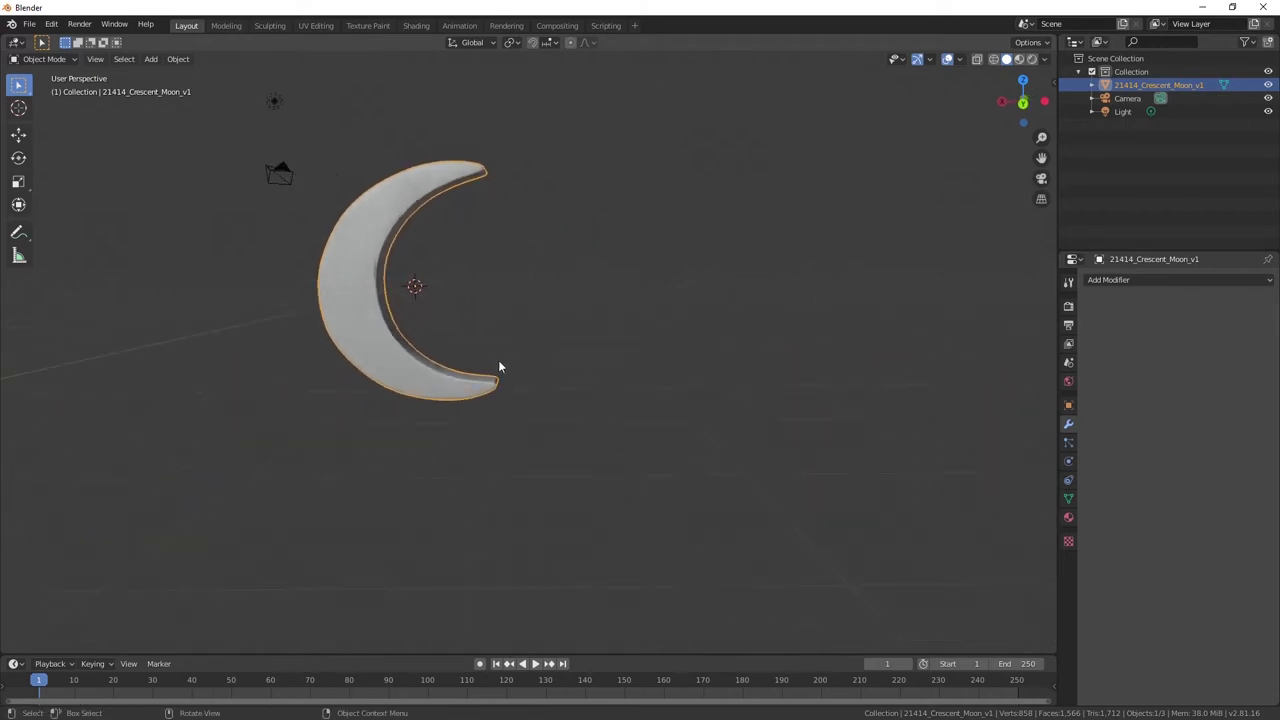
key(shift+a)
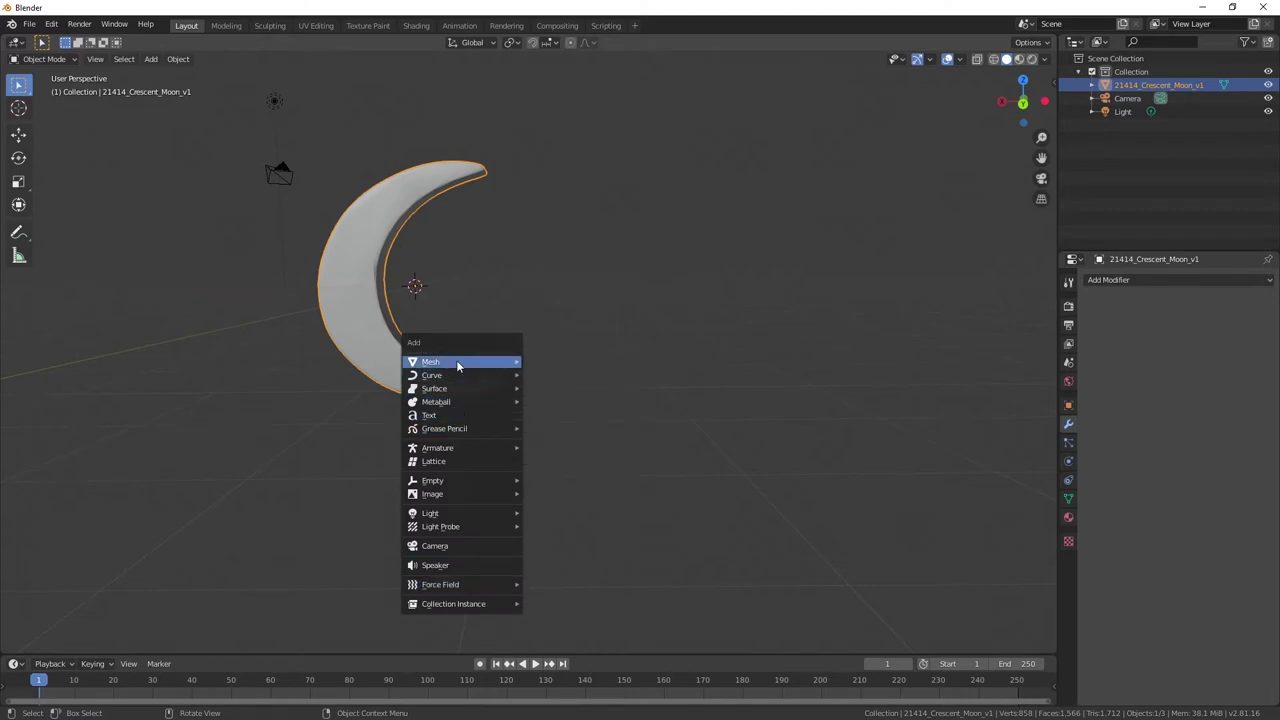
click(552, 375)
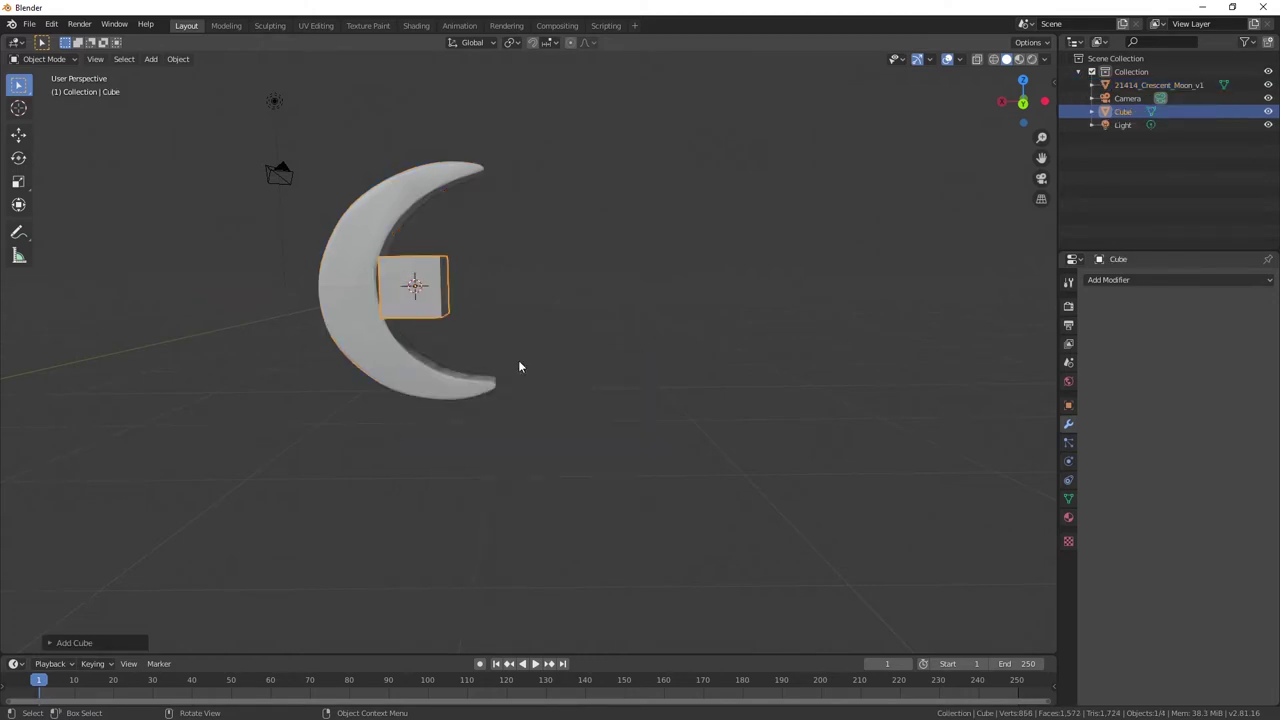
key(g)
click(604, 322)
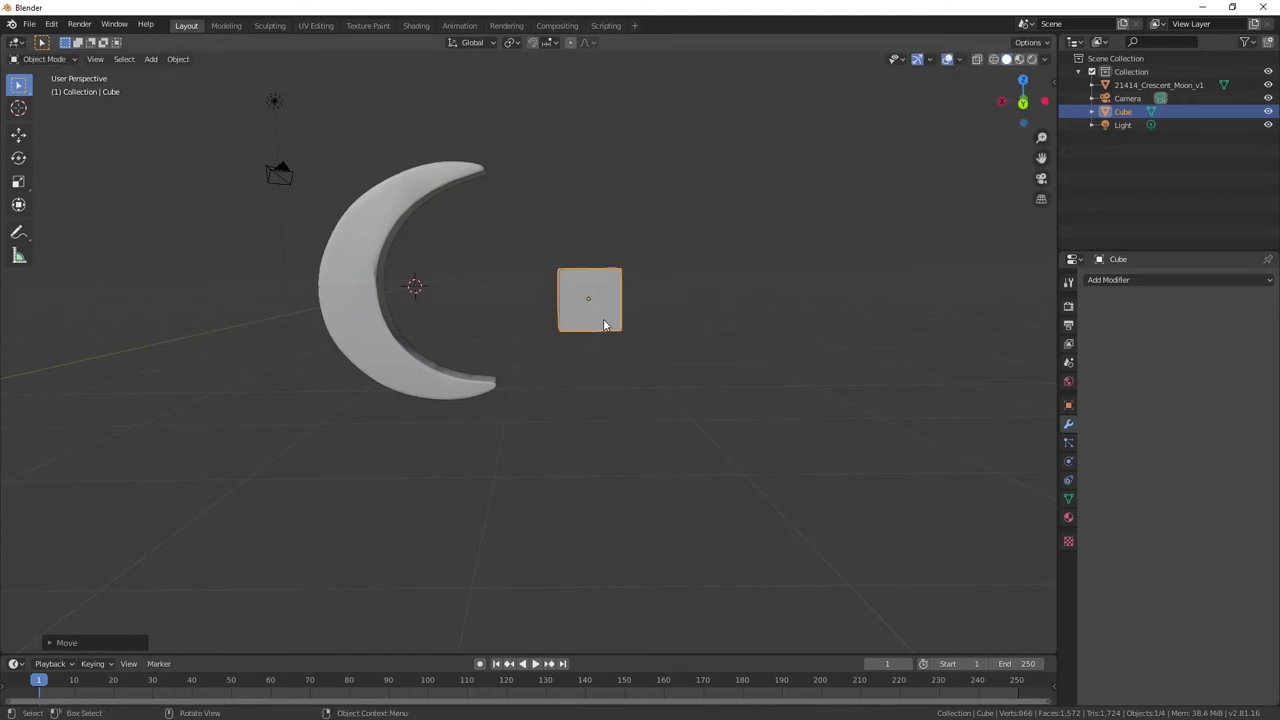
key(Delete)
- Add a plane mesh to the scene
key(shift+a)
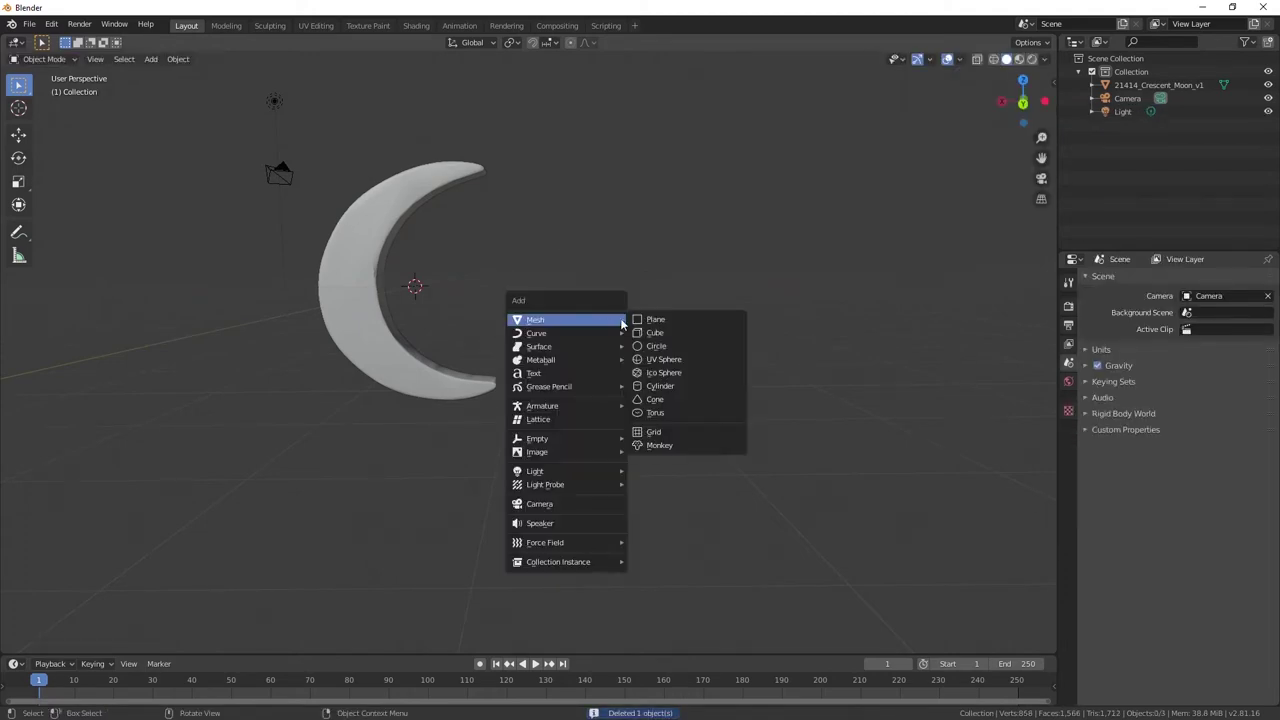
click(683, 320)
middle_drag(475, 342, 482, 342)
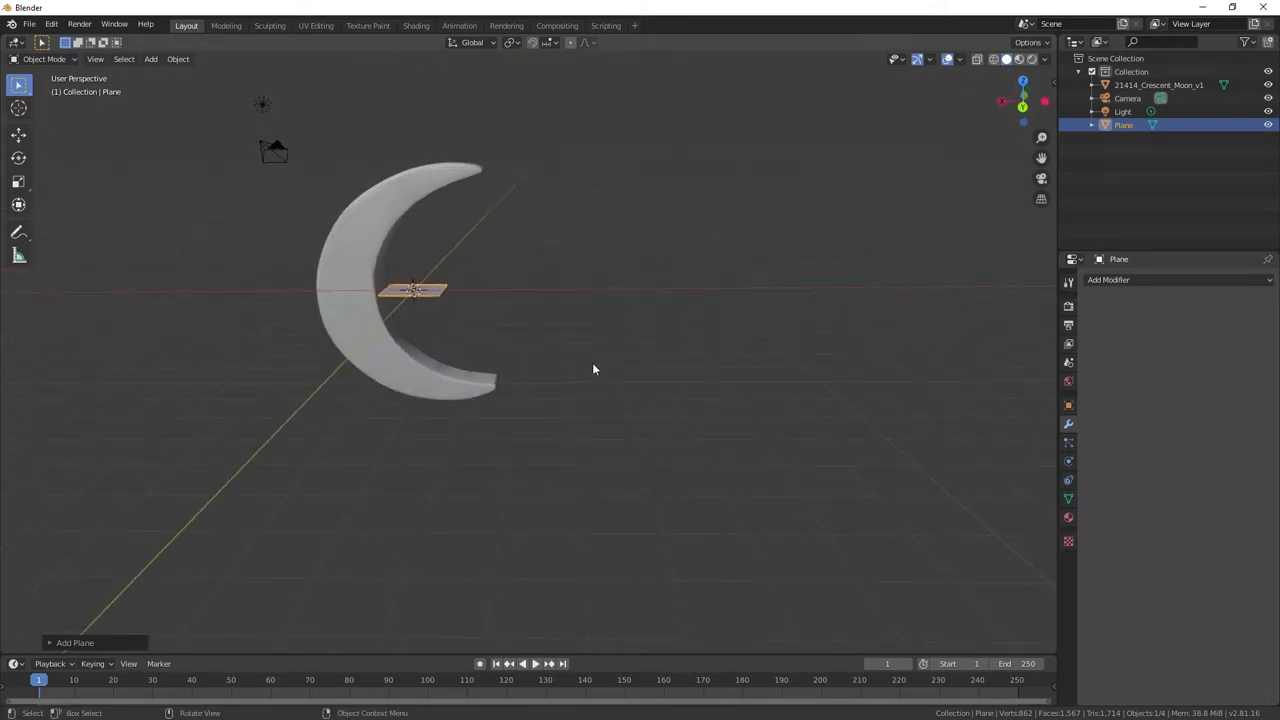
- Scale the plane up until it spans the whole view
key(s)
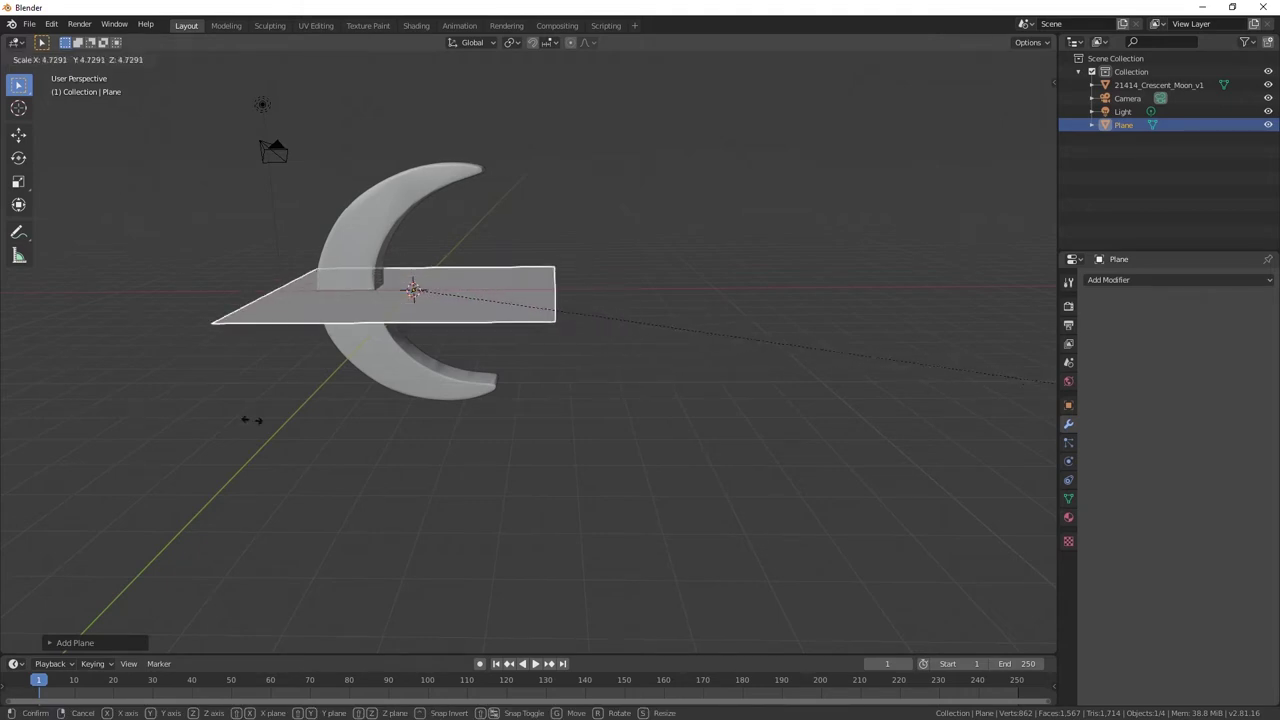
click(415, 491)
mouse_move(388, 479)
middle_down()
mouse_move(417, 376)
mouse_move(468, 400)
middle_up()
scroll(418, 382, down, 3)
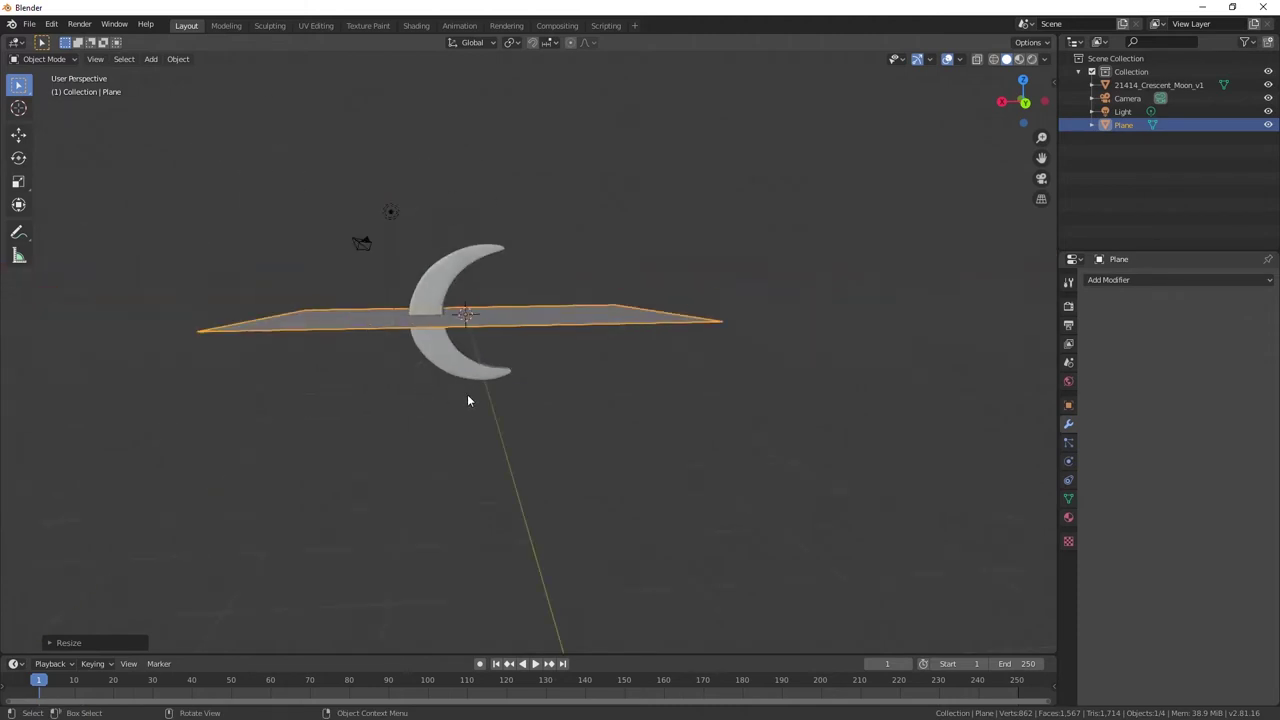
key(s)
click(747, 438)
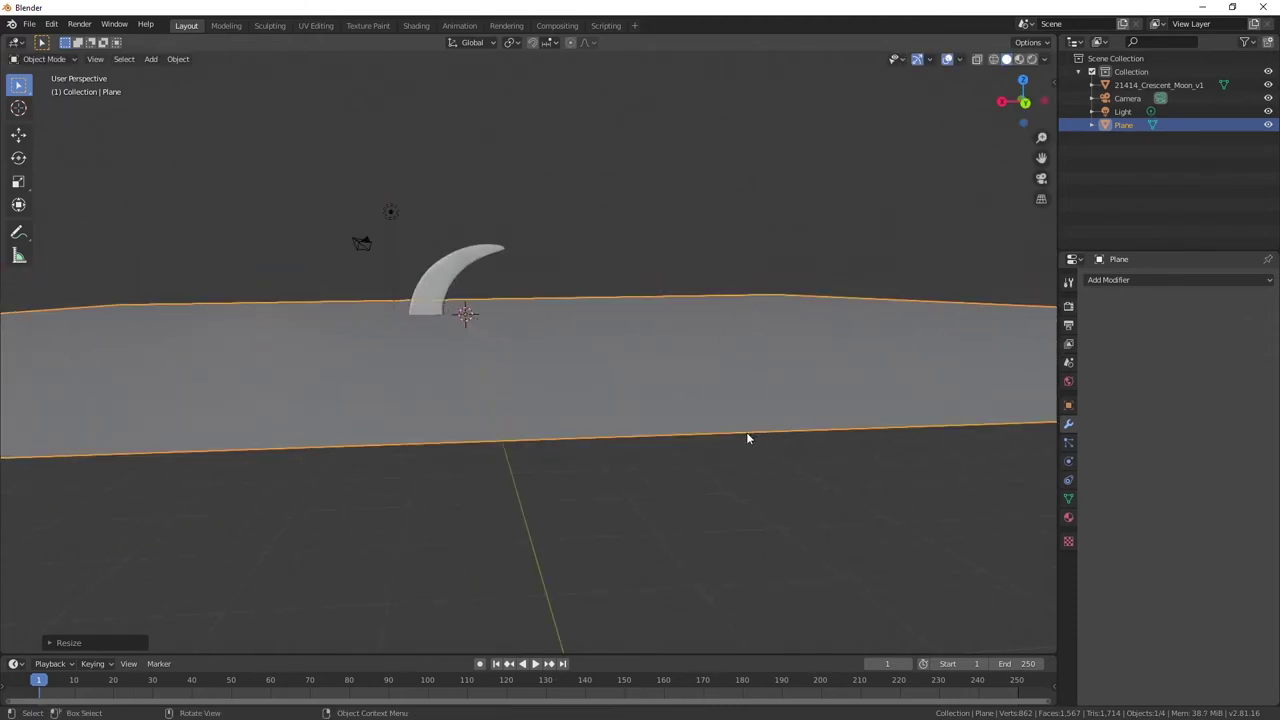
- Move the plane down along Z so it sits as a floor beneath the moon
key(g)
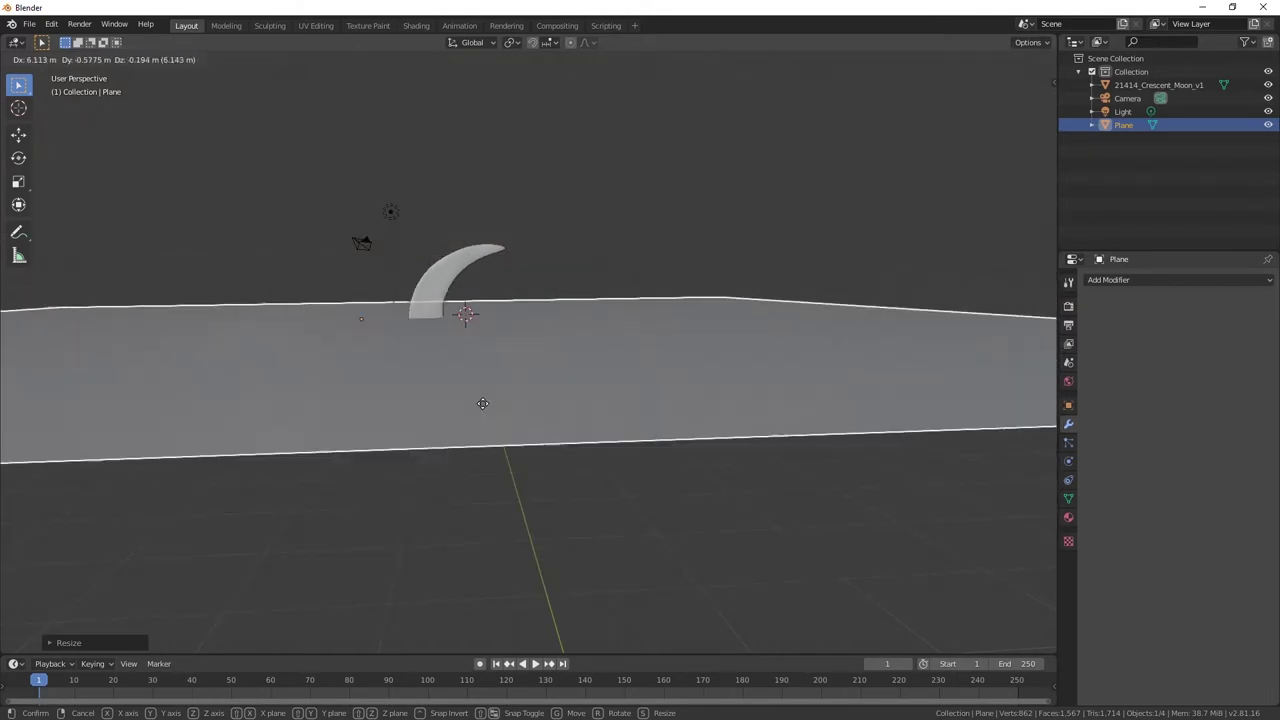
click(552, 360)
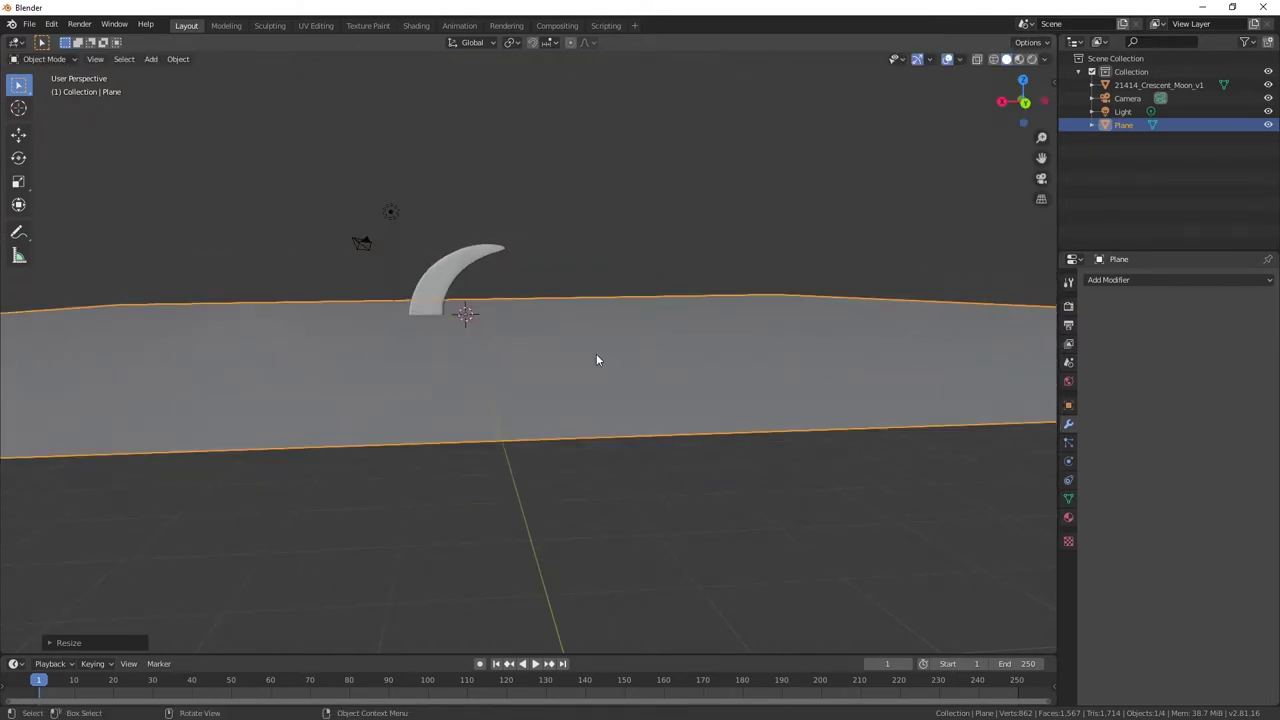
key(g)
key(z)
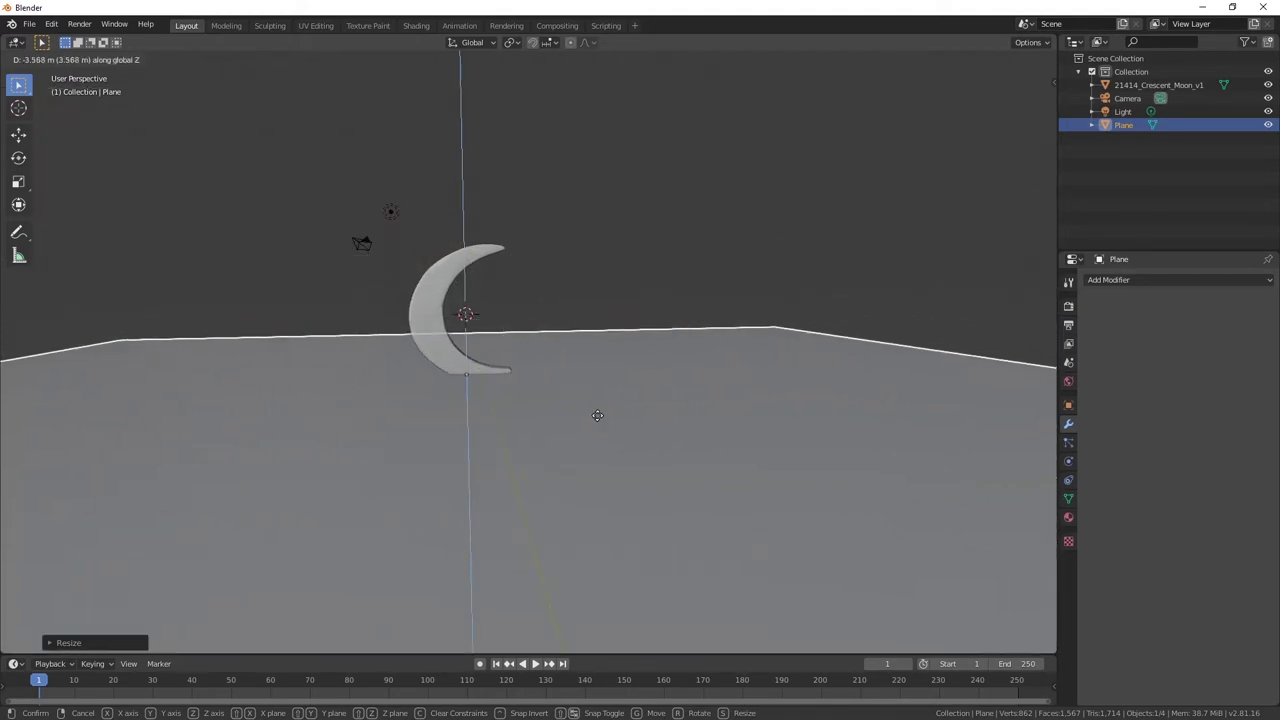
click(599, 421)
middle_drag(599, 421, 642, 413)
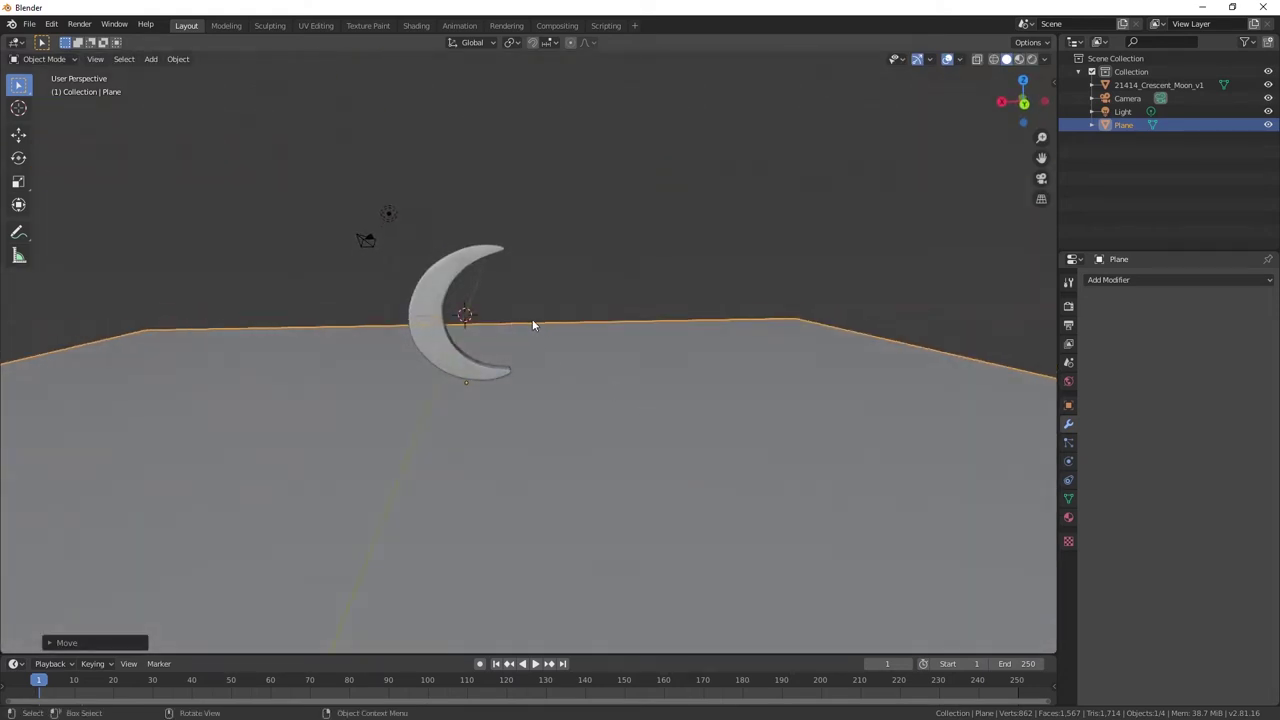
scroll(533, 325, up, 1)
scroll(532, 324, up, 1)
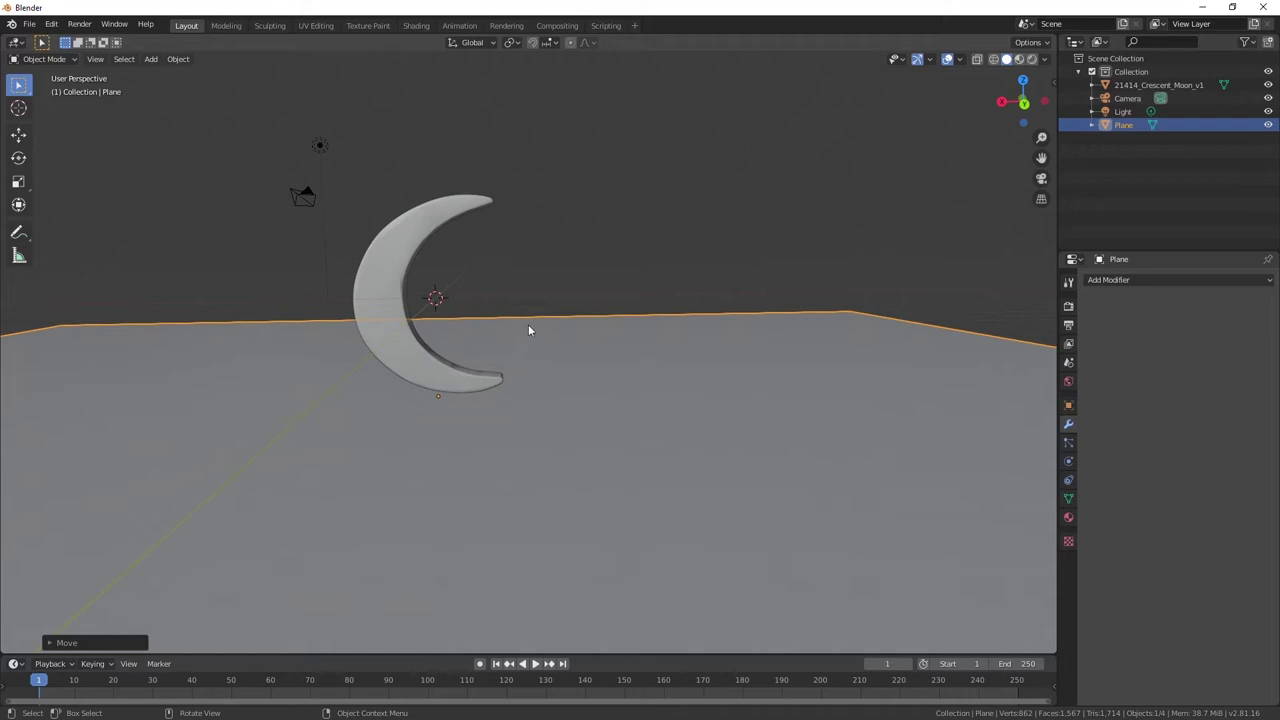
middle_drag(526, 313, 556, 300)
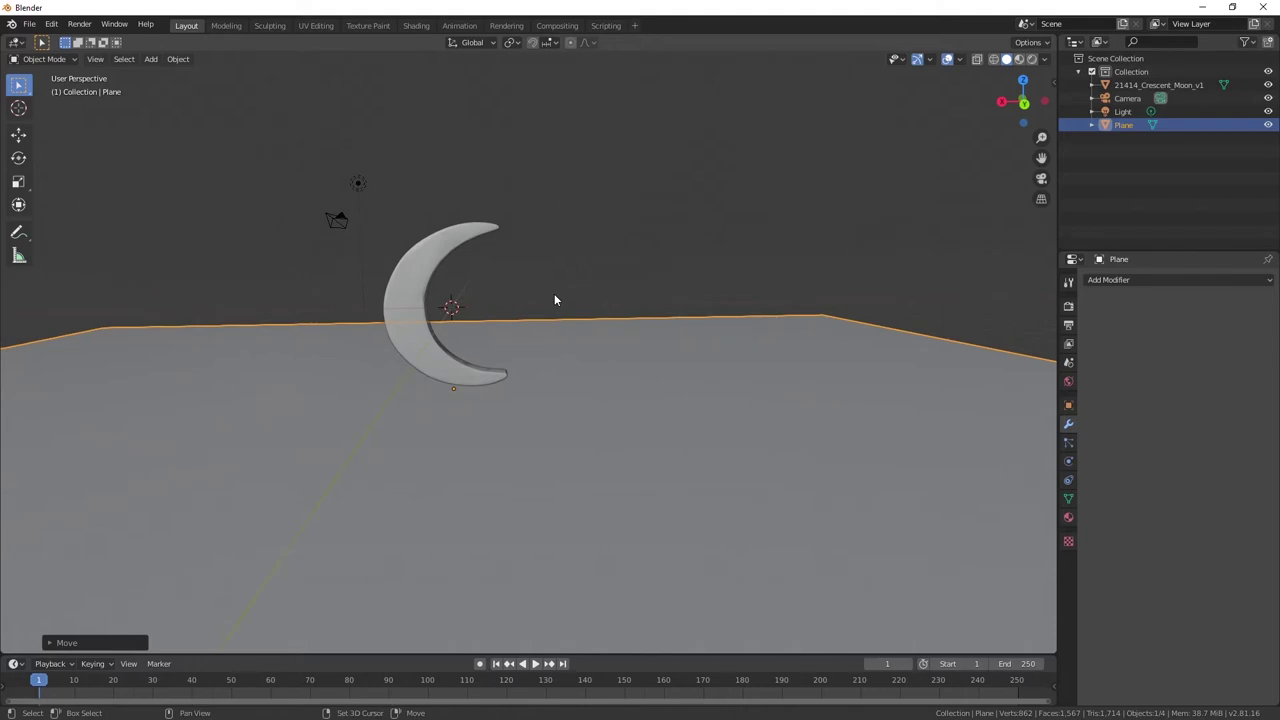
- Add a default Text object, inspect it from top and angled views, and enter Edit Mode
key(shift+a)
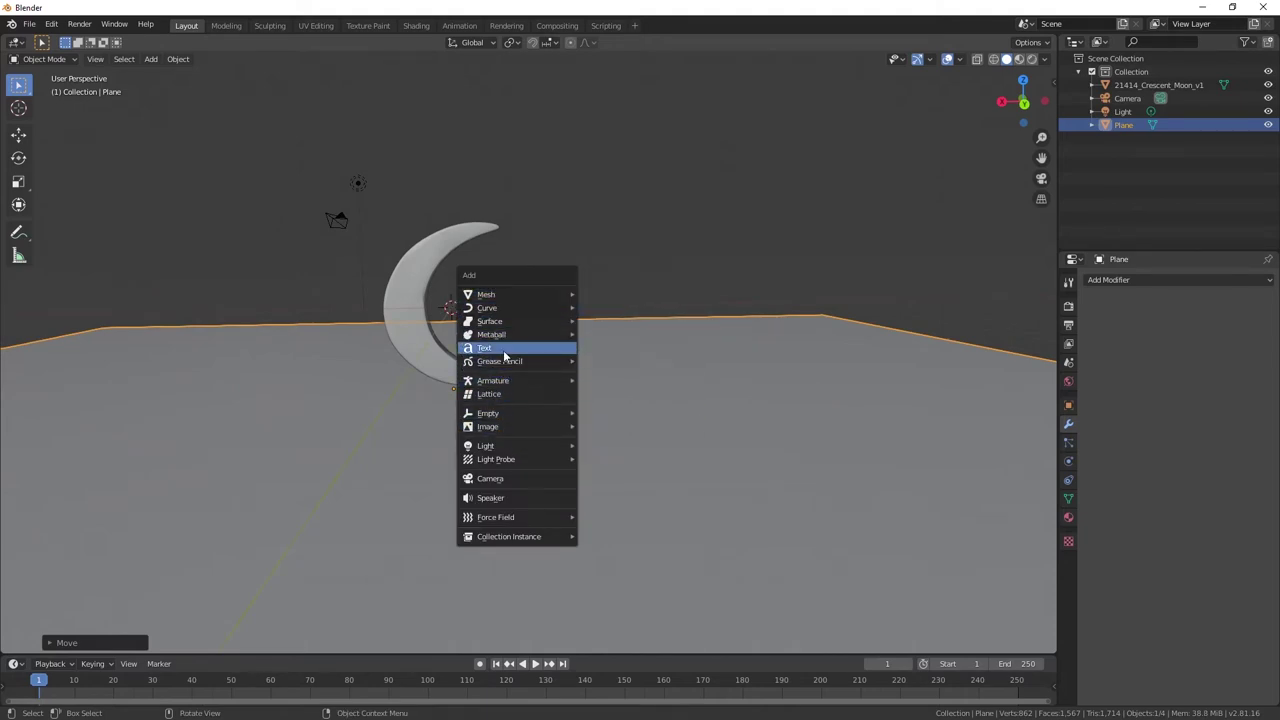
click(503, 350)
mouse_move(469, 327)
middle_down()
mouse_move(466, 347)
mouse_move(433, 349)
mouse_move(466, 356)
middle_up()
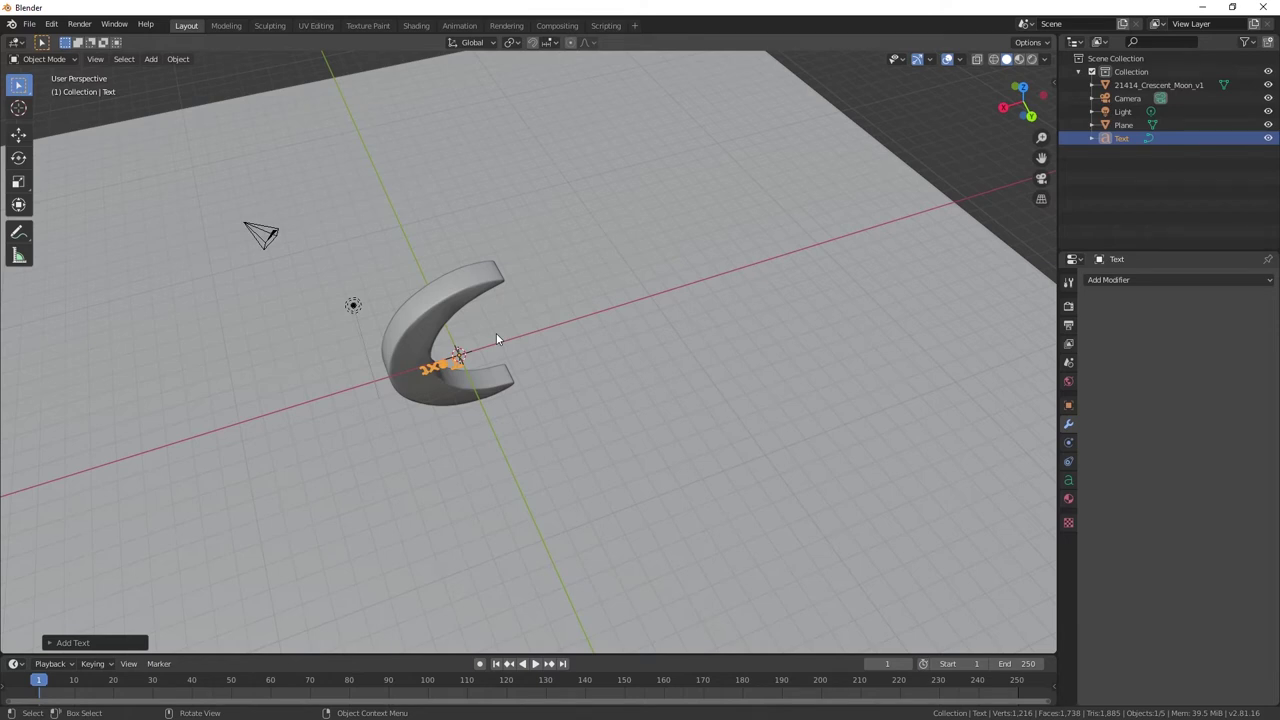
key(KP_7)
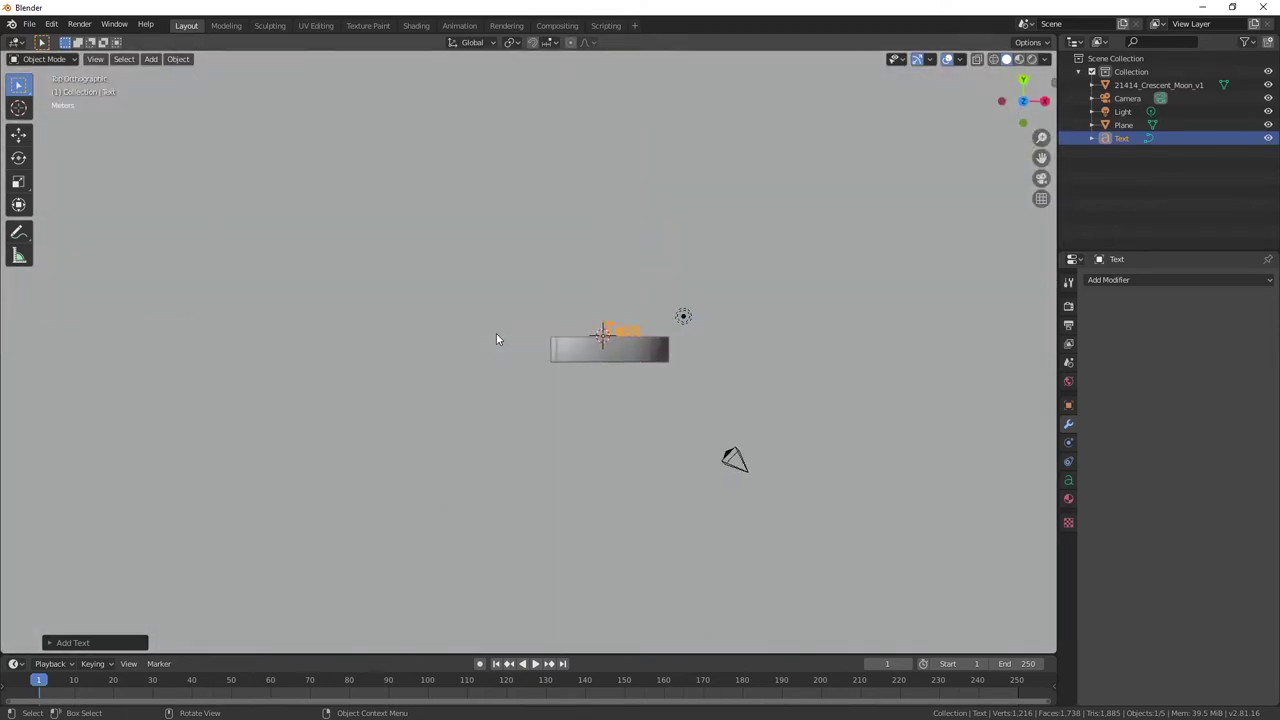
mouse_move(705, 305)
middle_down()
mouse_move(668, 312)
mouse_move(727, 341)
mouse_move(703, 346)
mouse_move(686, 289)
mouse_move(777, 289)
mouse_move(735, 312)
mouse_move(708, 386)
mouse_move(560, 344)
mouse_move(583, 331)
mouse_move(734, 348)
mouse_move(784, 394)
mouse_move(676, 386)
middle_up()
scroll(676, 386, up, 1)
middle_drag(816, 346, 573, 287)
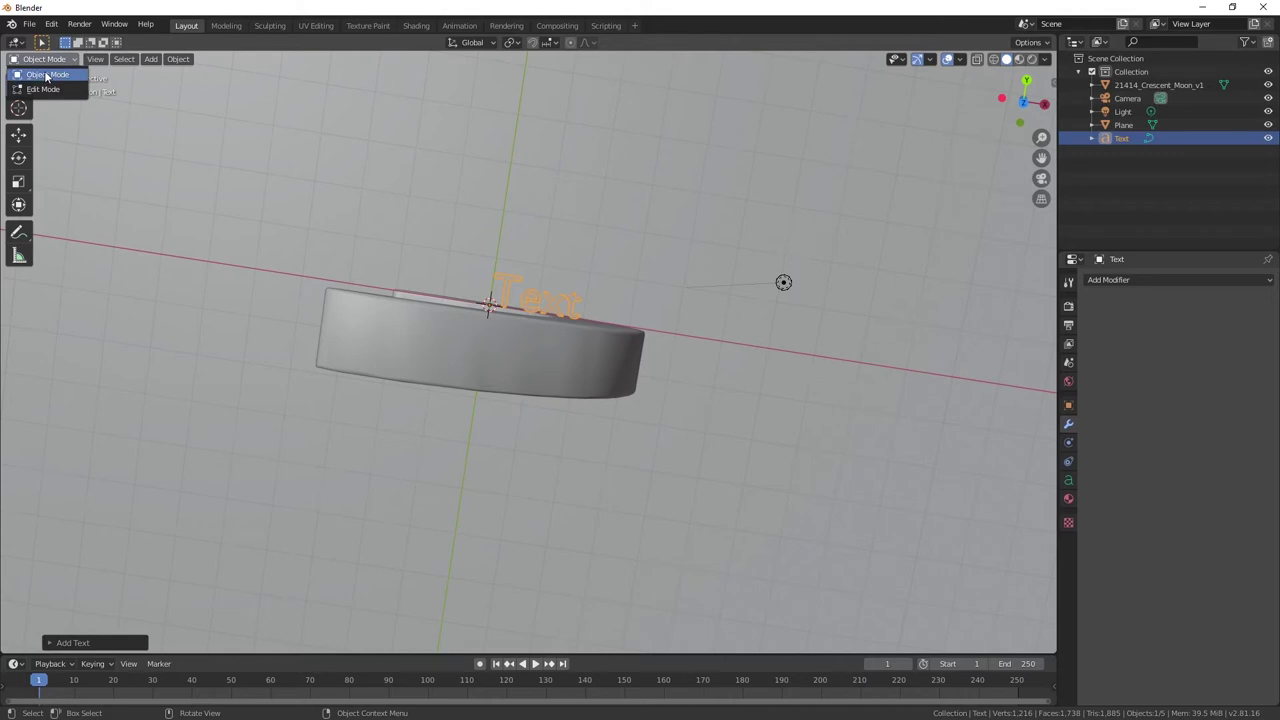
click(43, 89)
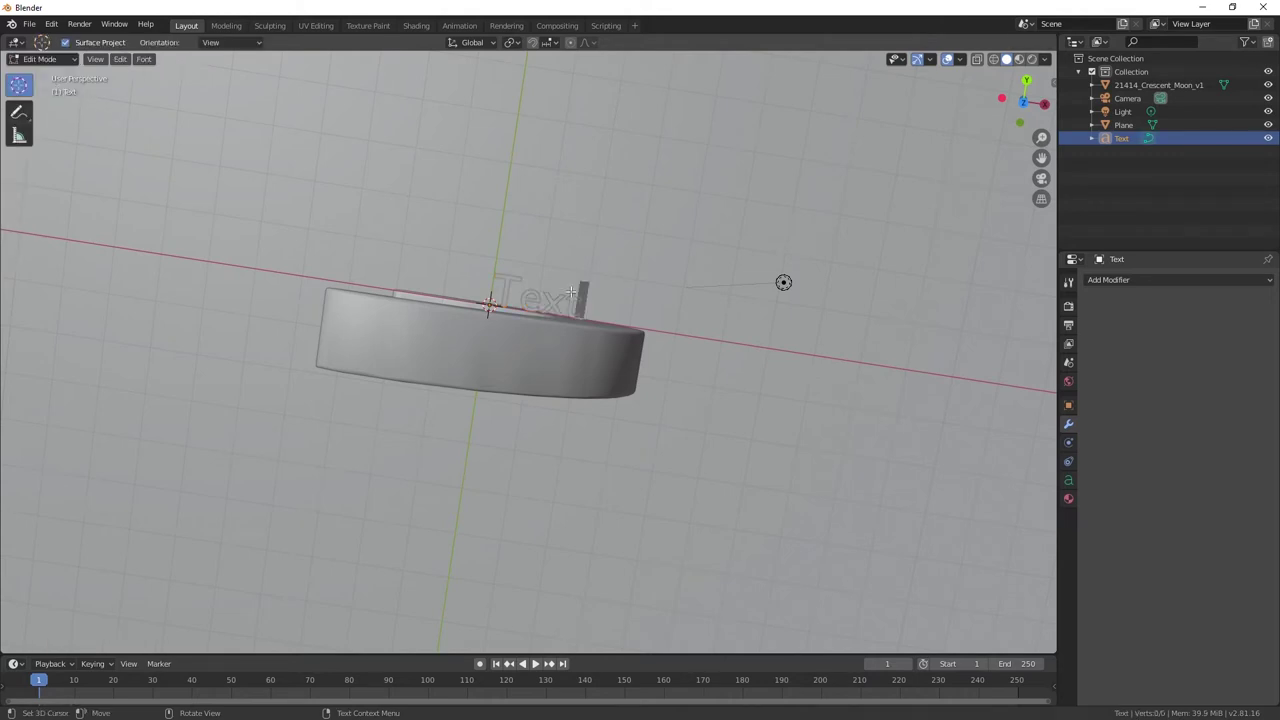
- Replace the placeholder 'Text' with 'Eid', leave text editing, and switch to the back view
key(BackSpace)
key(BackSpace)
key(BackSpace)
key(BackSpace)
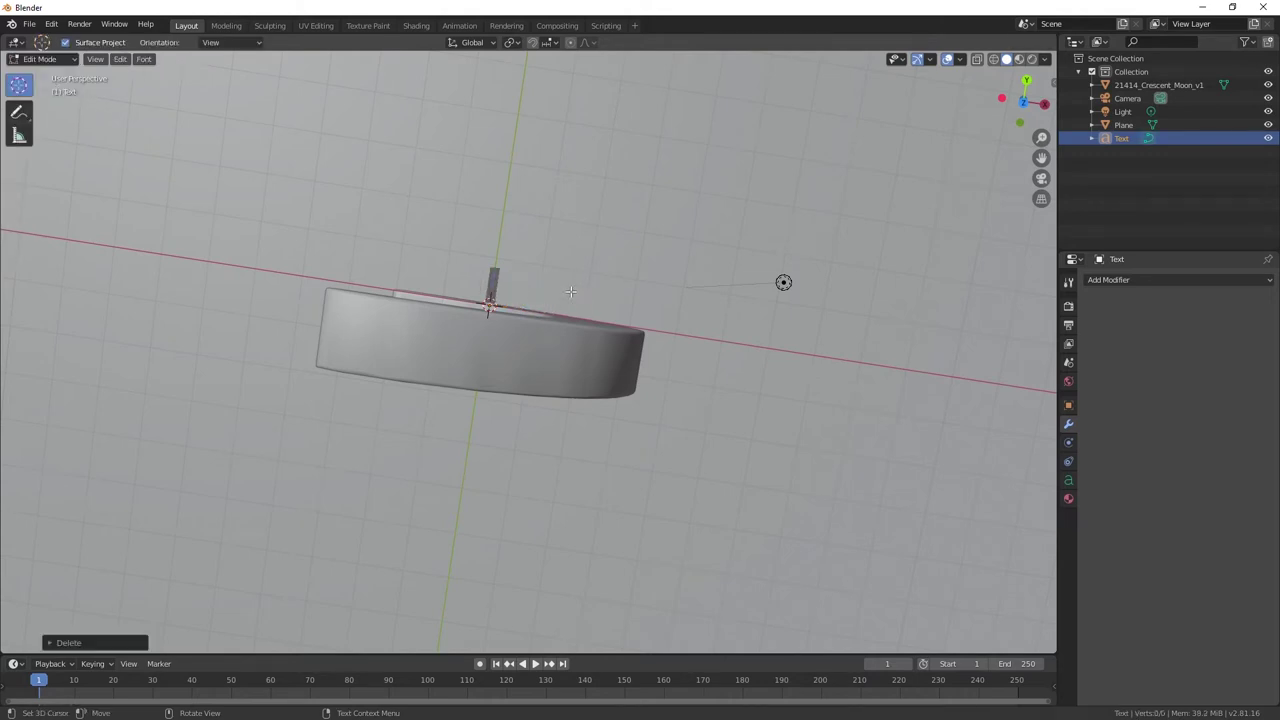
text(Eid)
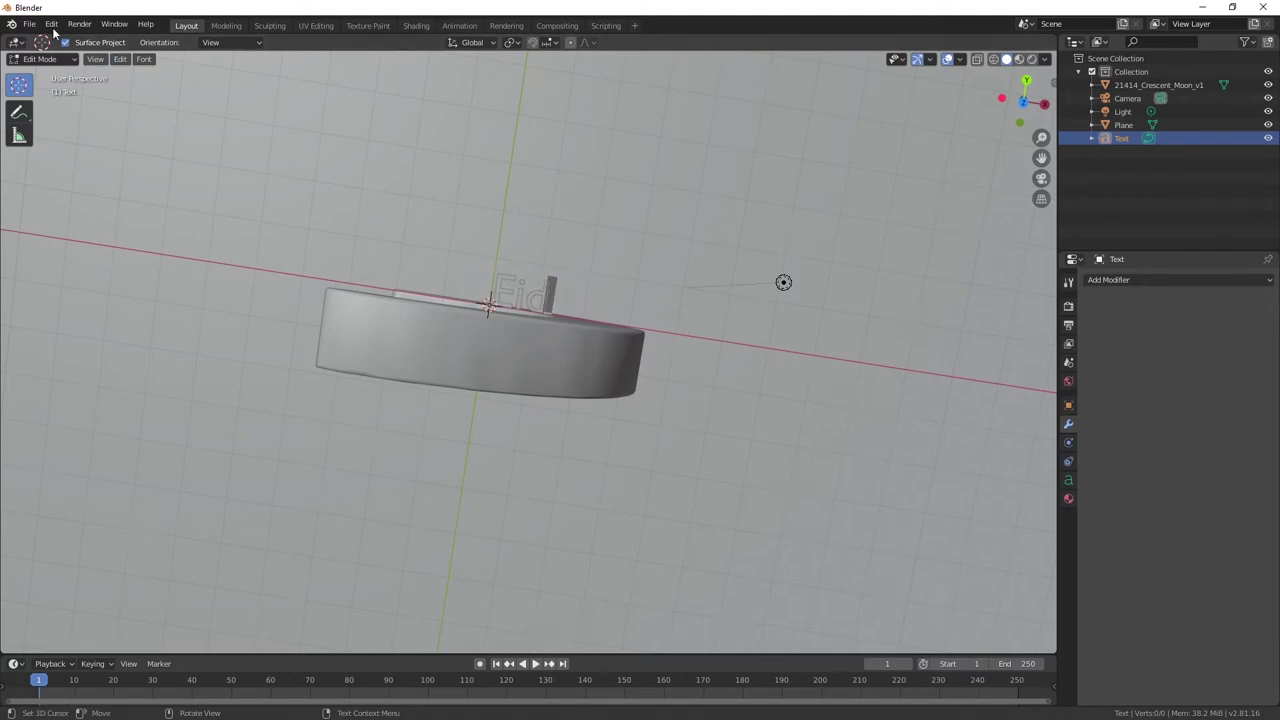
click(40, 58)
click(57, 72)
mouse_move(568, 304)
middle_down()
mouse_move(540, 291)
mouse_move(490, 316)
mouse_move(743, 310)
mouse_move(583, 356)
mouse_move(484, 412)
mouse_move(374, 255)
mouse_move(675, 274)
middle_up()
key(KP_1)
key(ctrl+KP_1)
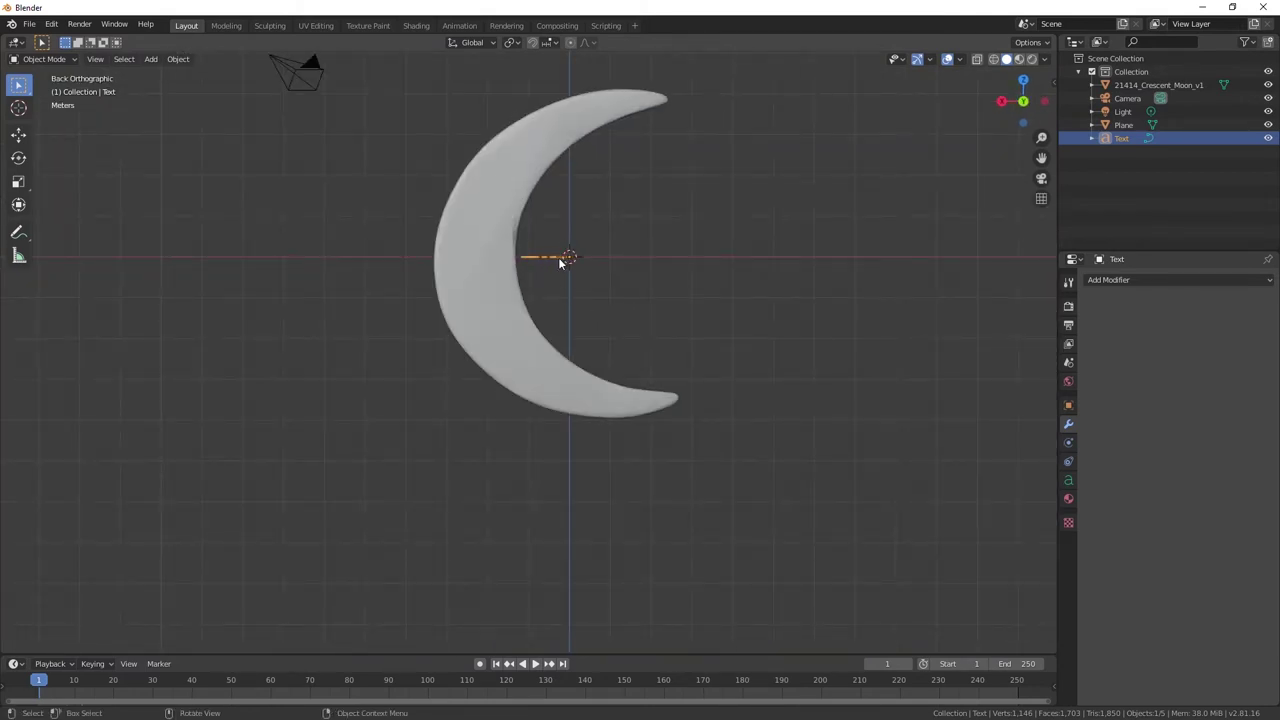
- Stand the Eid text upright: rotate 90° about X, 180° about Y, then 180° about Z
middle_drag(625, 270, 613, 313)
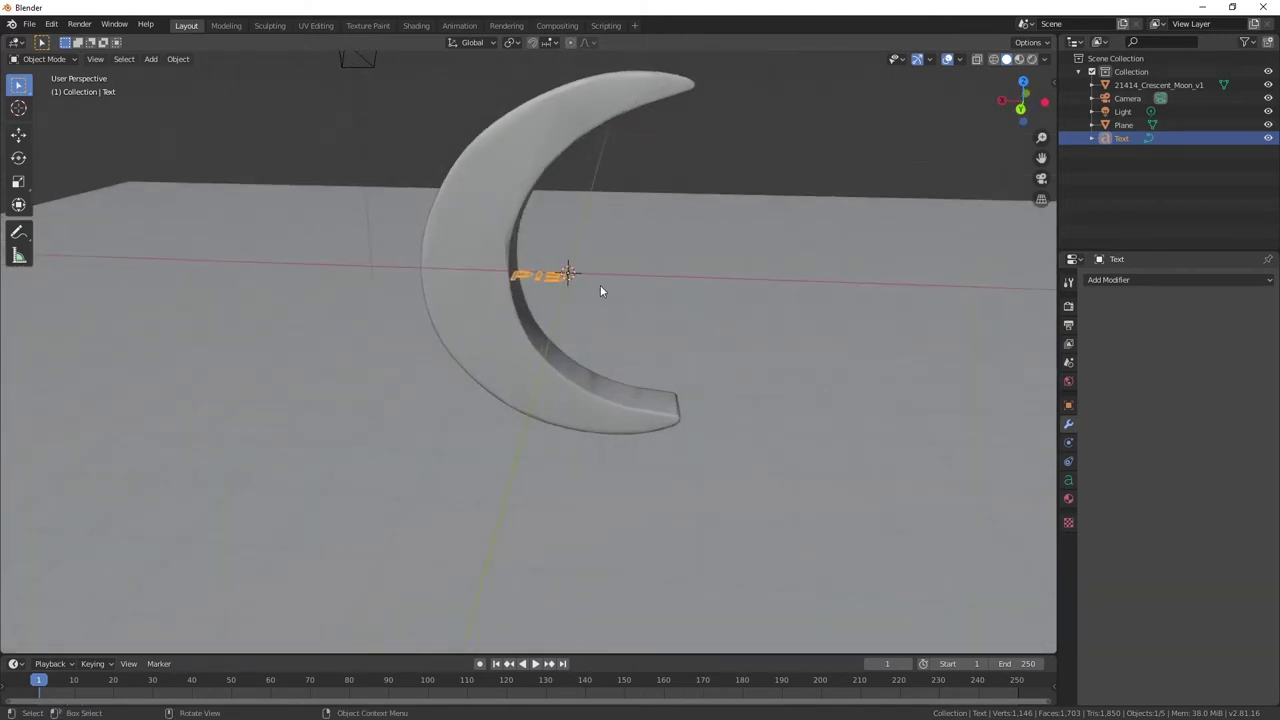
key(r)
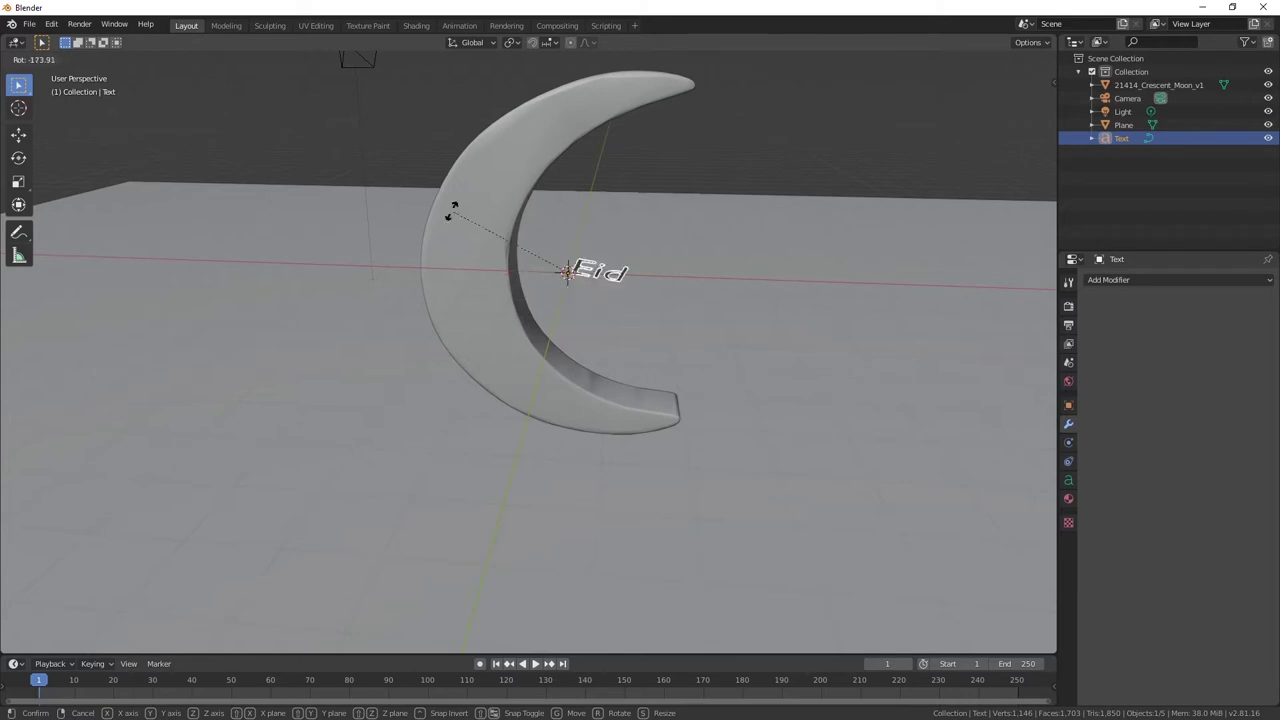
right_click(589, 281)
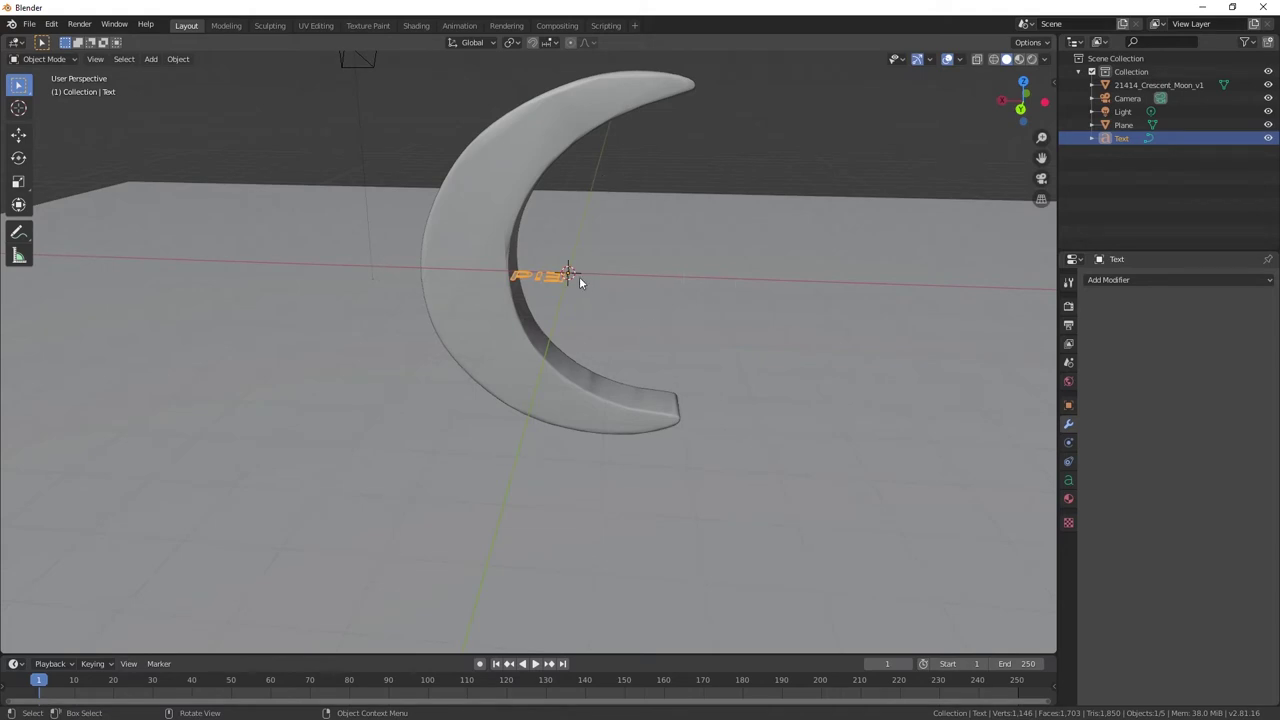
key(r)
key(x)
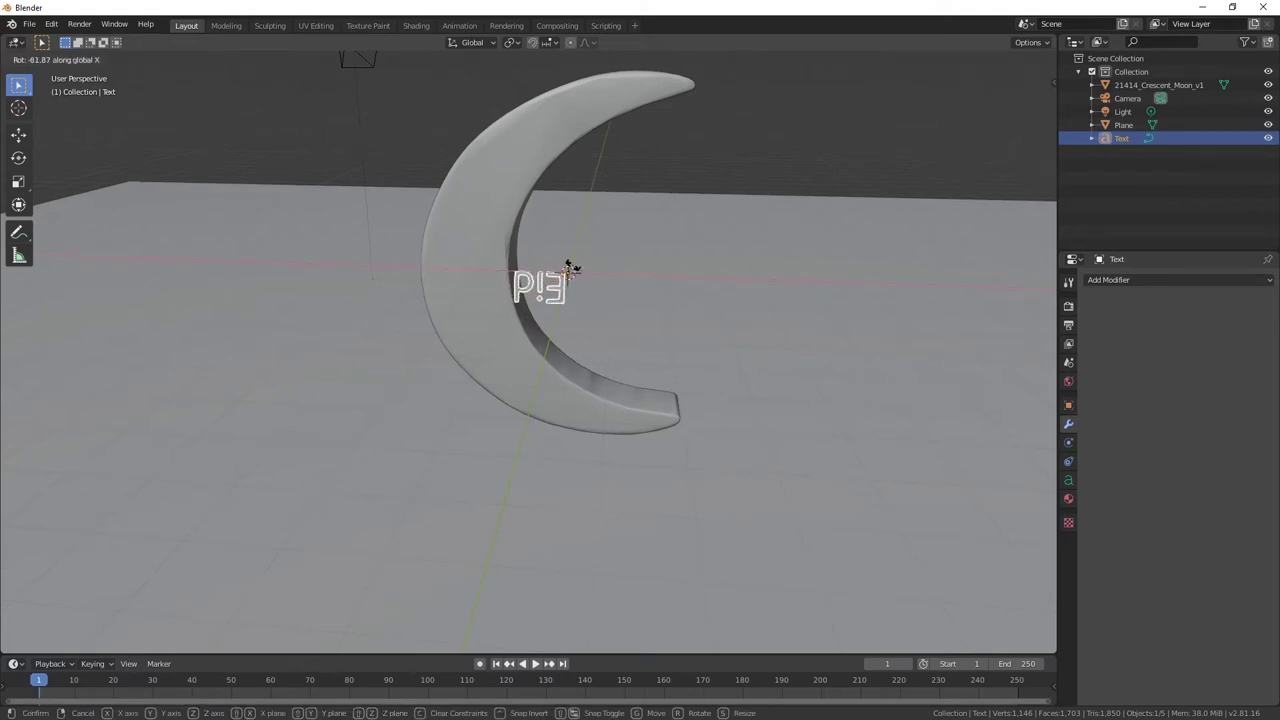
text(90)
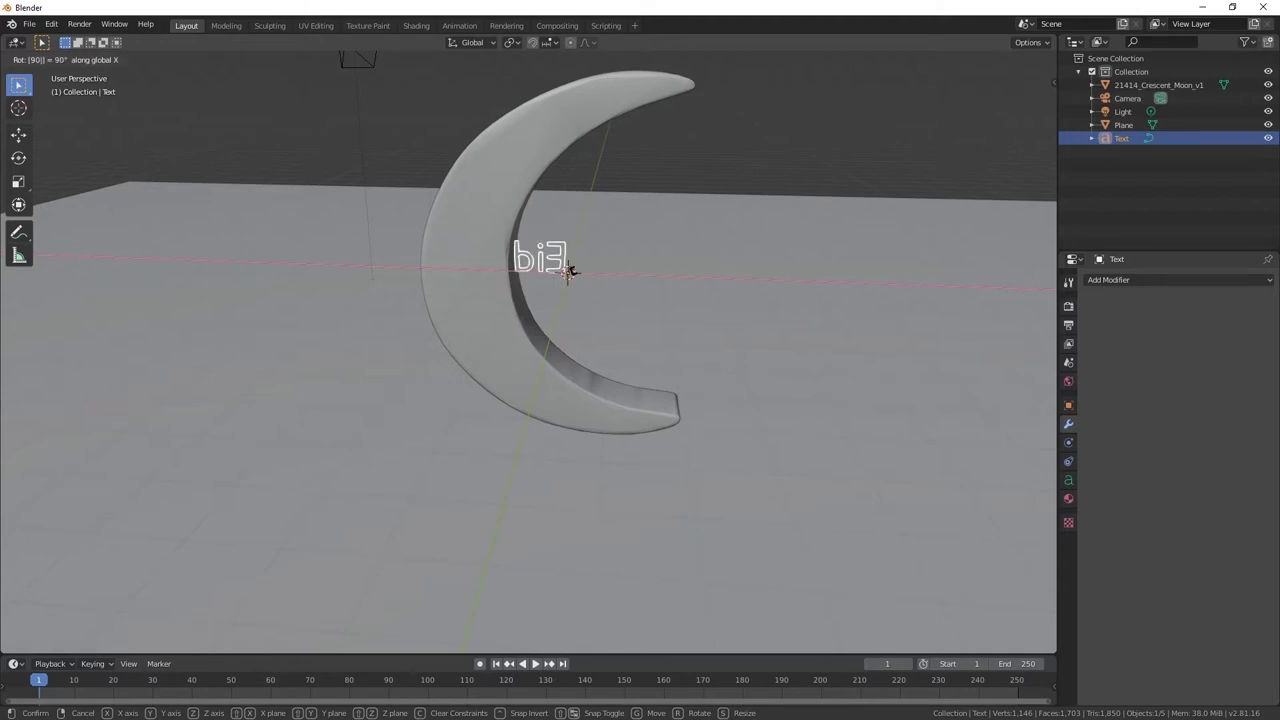
key(Return)
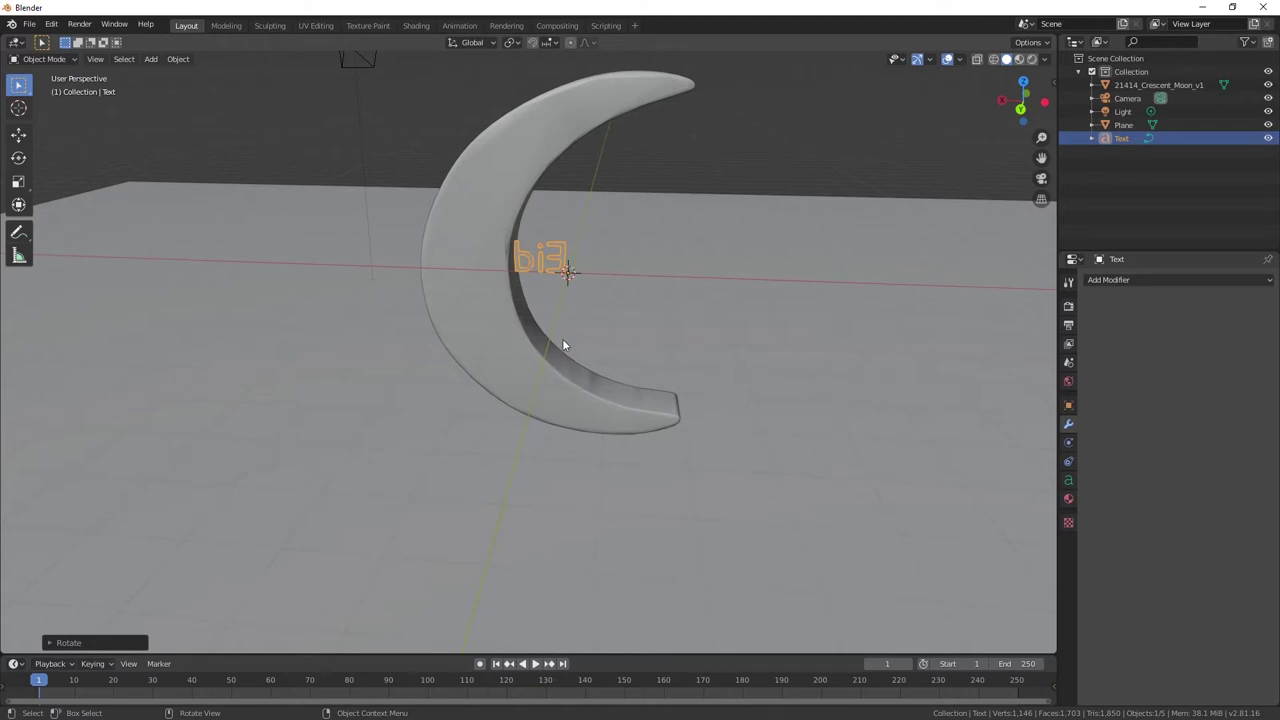
key(r)
text(y180)
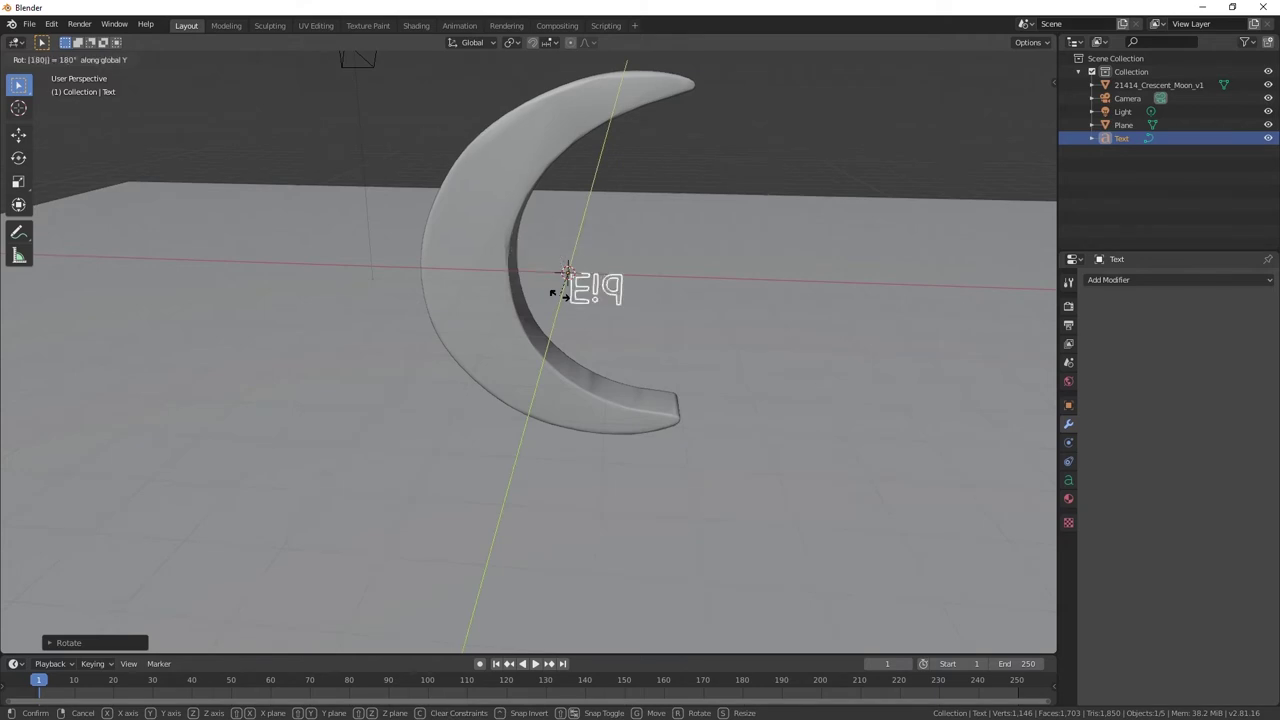
key(Return)
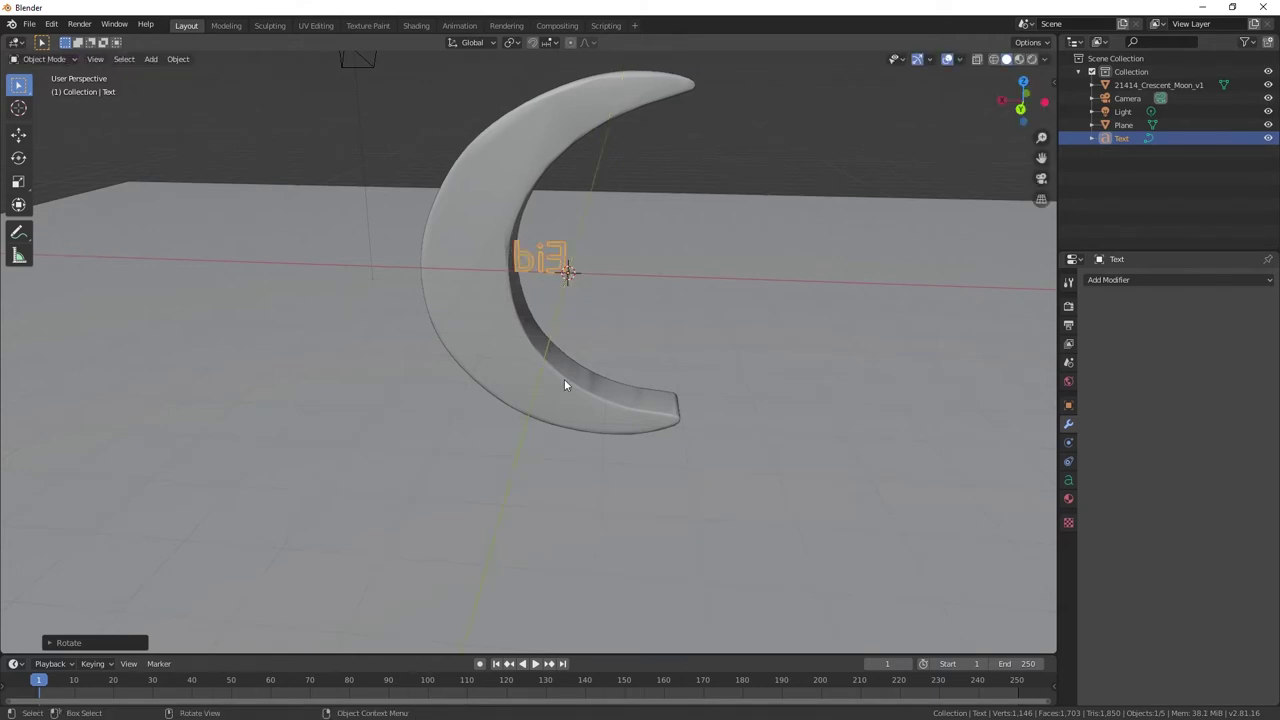
middle_drag(585, 296, 557, 210)
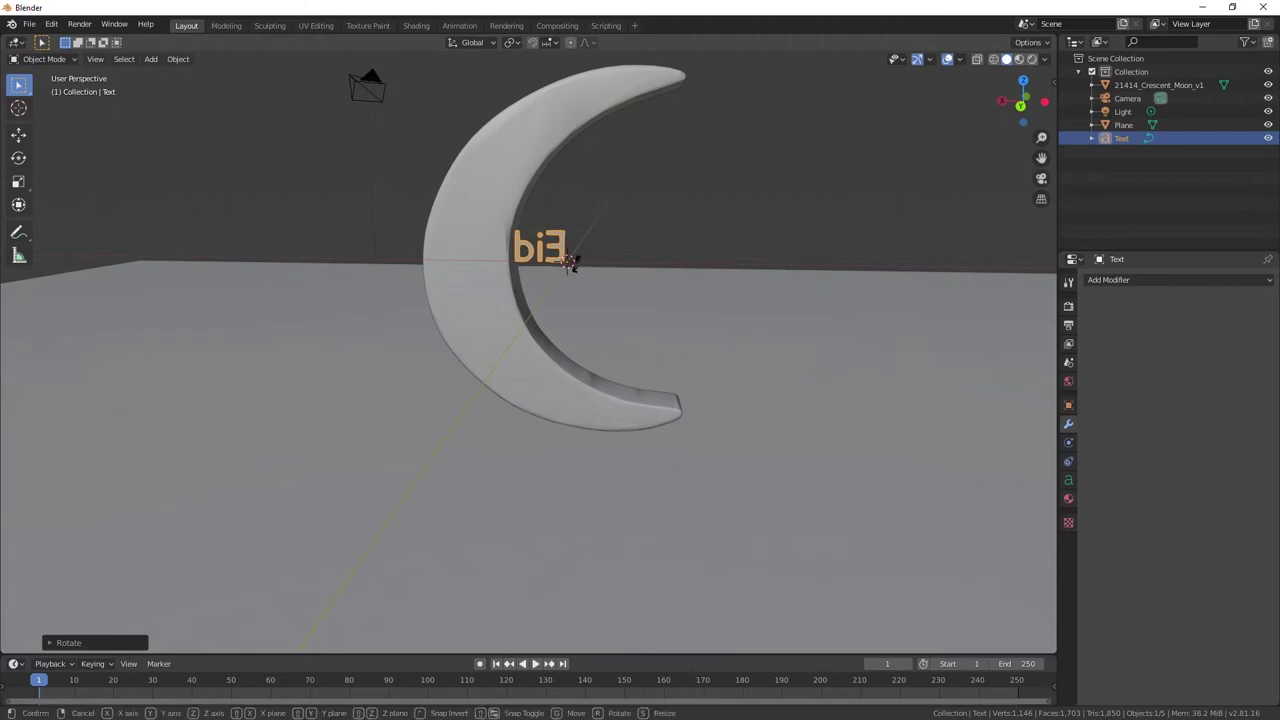
text(rz180)
key(Return)
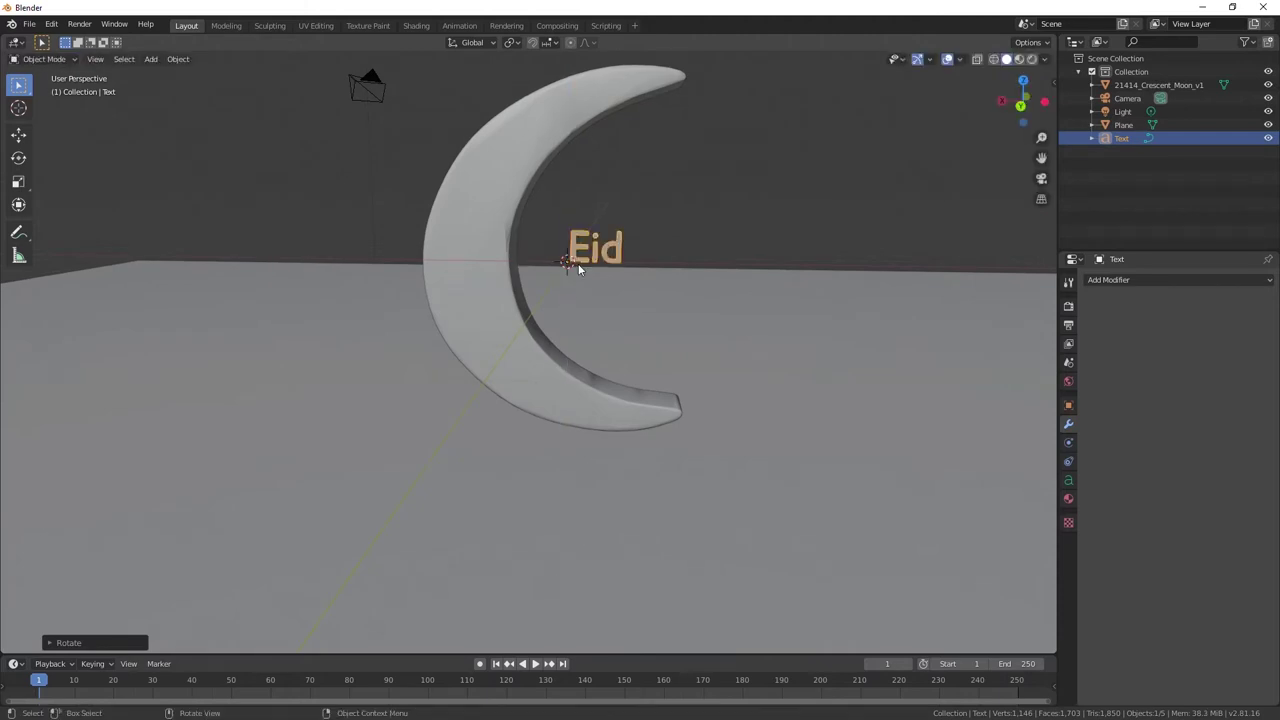
- Enlarge the Eid text, move it just right of the moon in back view, then shrink it slightly
middle_drag(578, 268, 599, 275)
scroll(599, 275, down, 2)
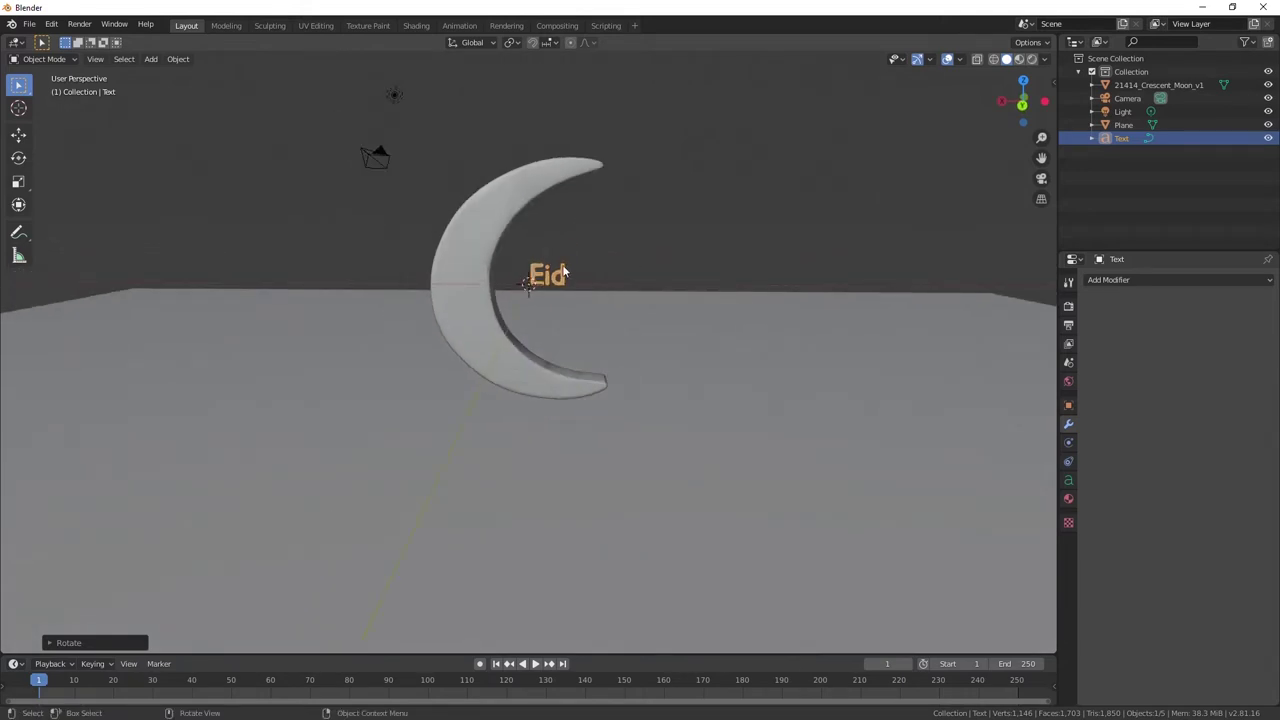
key(s)
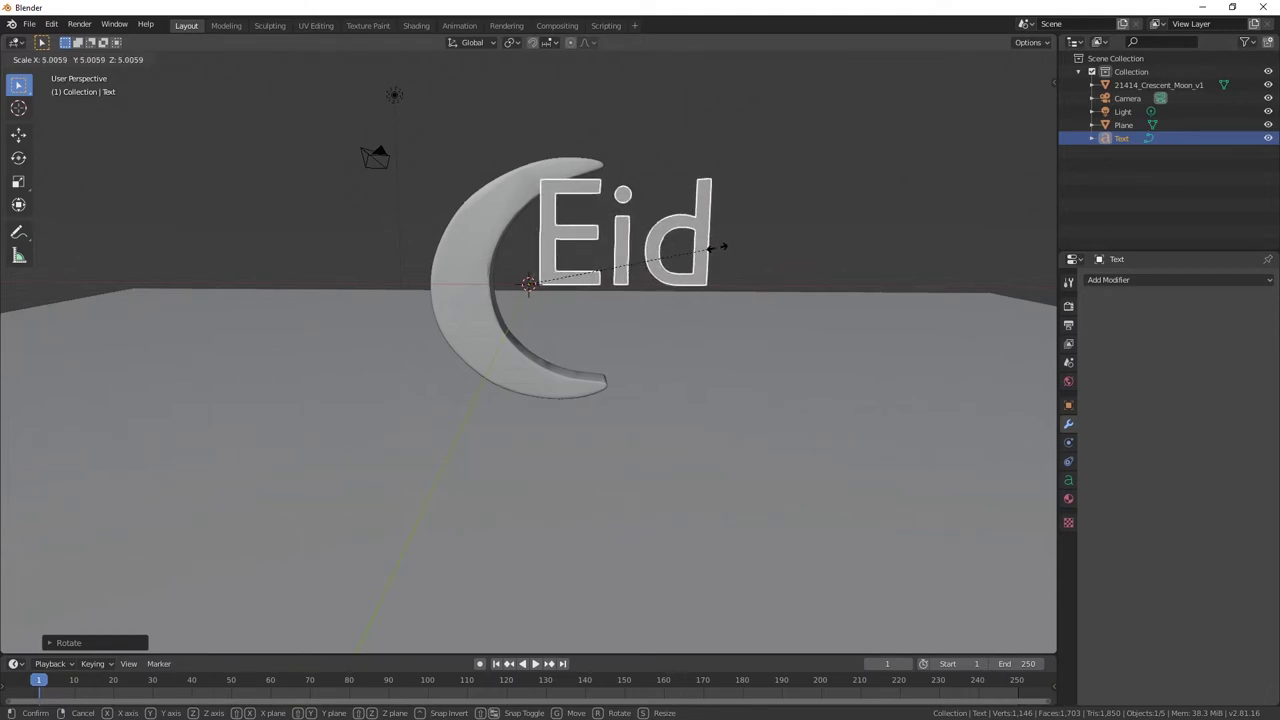
click(705, 250)
key(ctrl+KP_1)
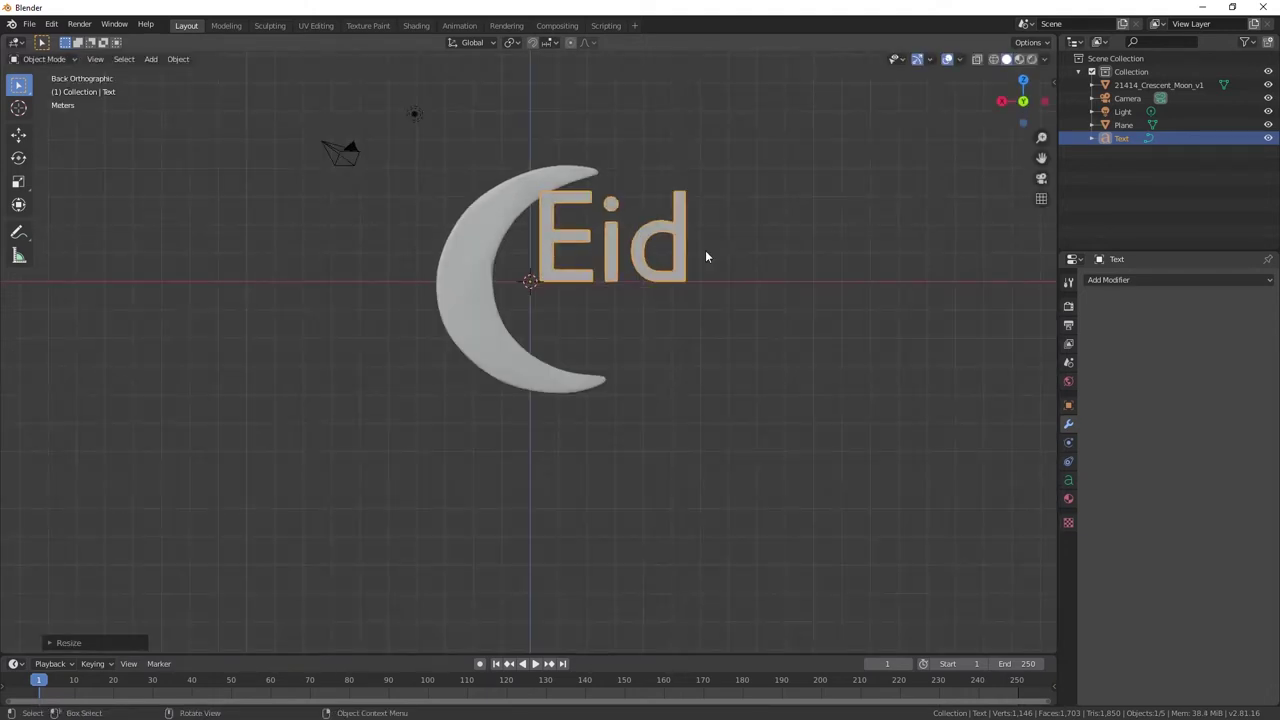
scroll(705, 250, down, 2)
shift+middle_drag(701, 250, 644, 265)
key(g)
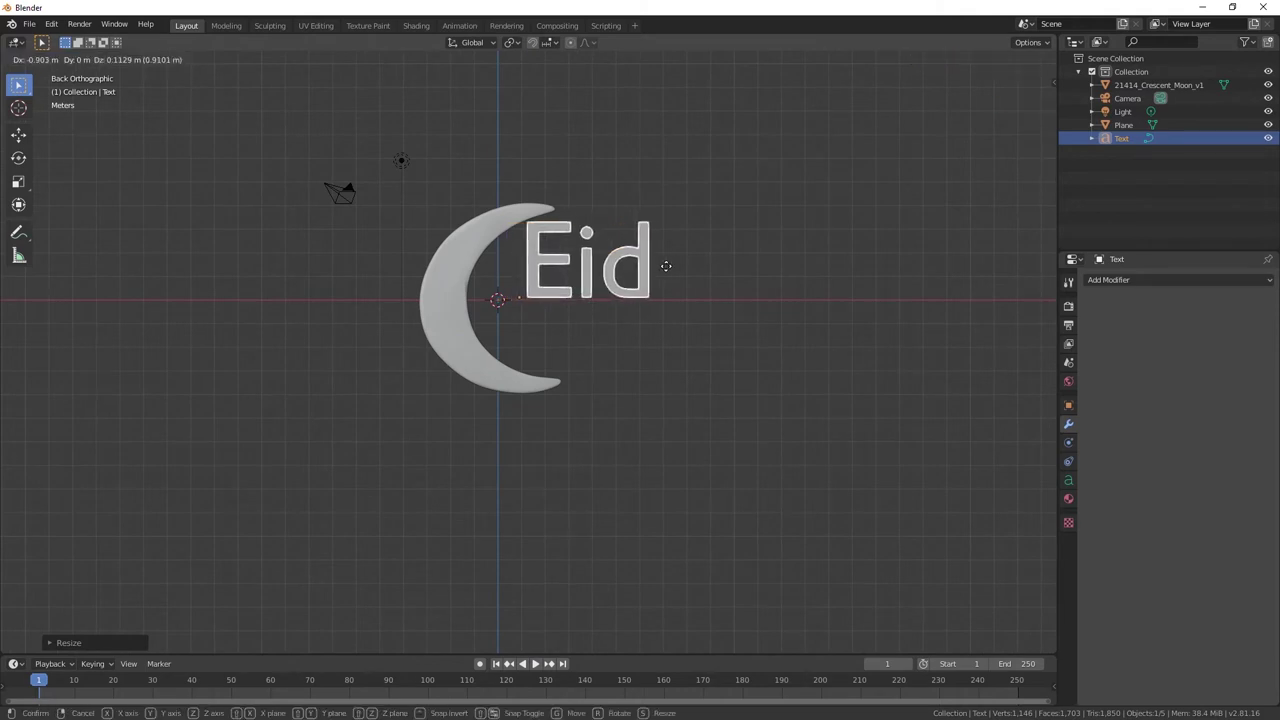
click(694, 266)
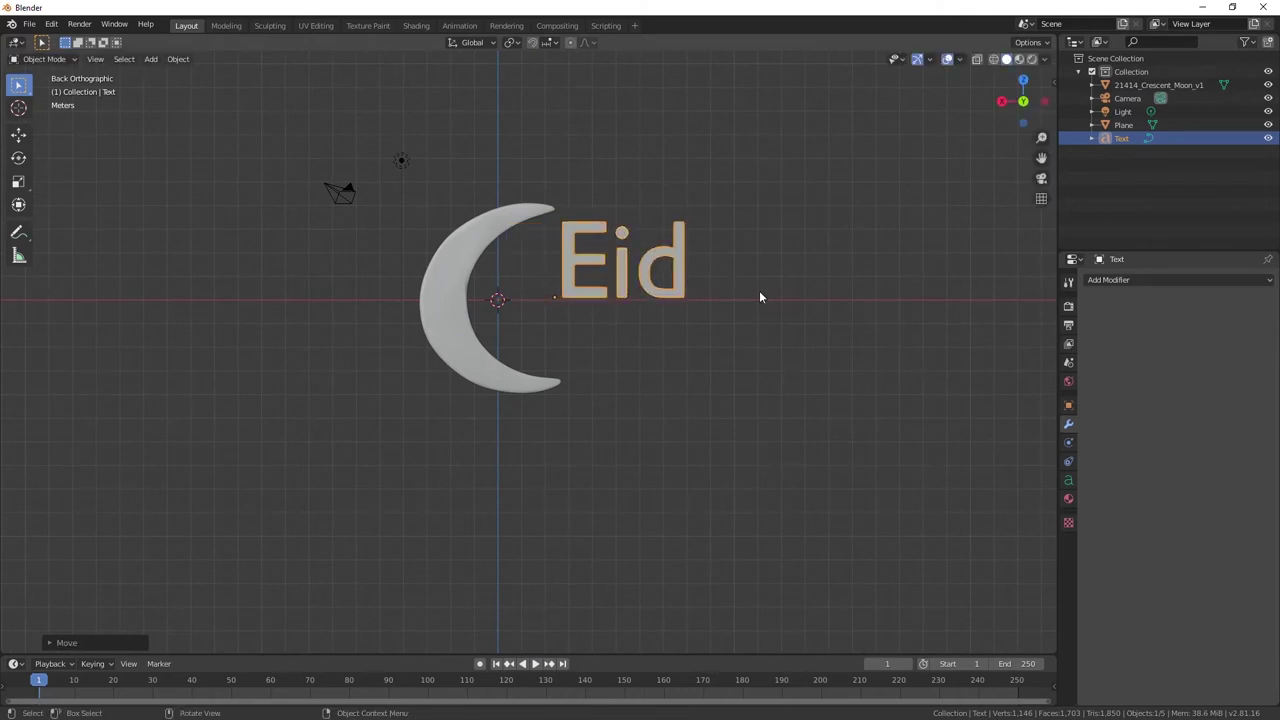
key(s)
click(726, 294)
- Inspect the moon and Eid text from several angles, briefly entering and leaving Edit Mode on the text
mouse_move(669, 308)
middle_down()
mouse_move(666, 323)
mouse_move(534, 340)
middle_up()
click(517, 224)
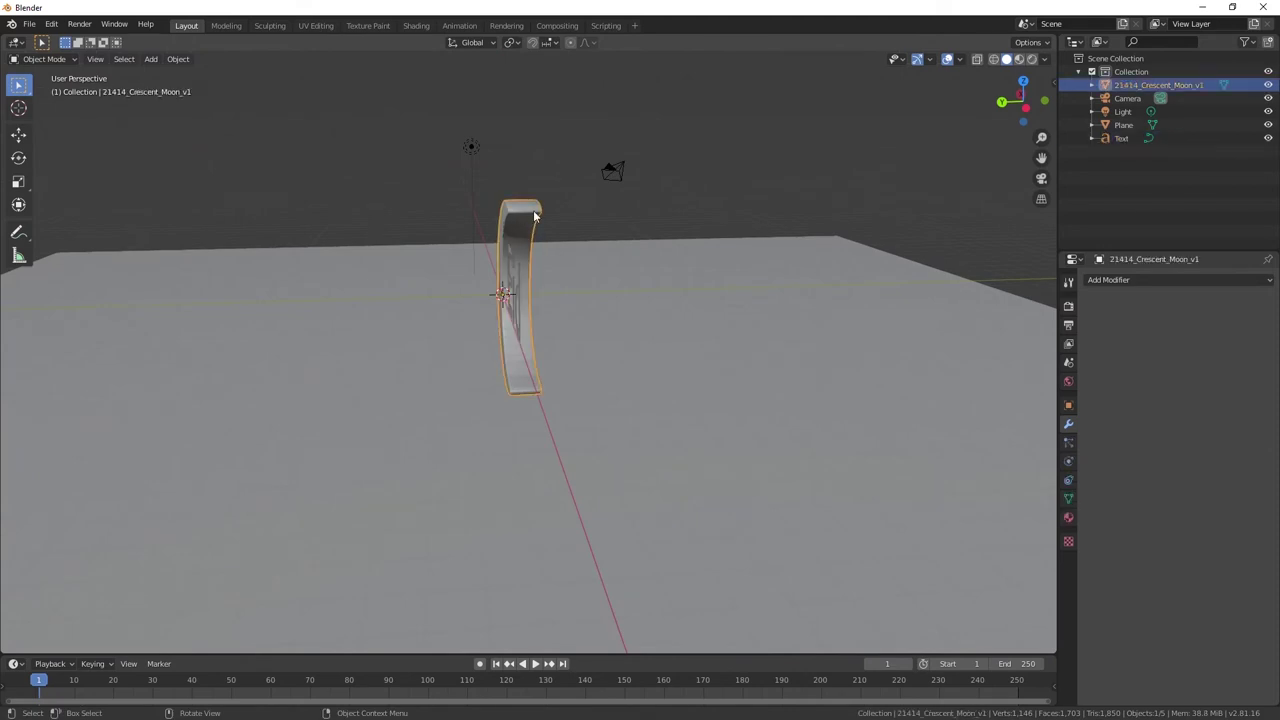
mouse_move(537, 304)
middle_down()
mouse_move(574, 291)
mouse_move(565, 250)
middle_up()
click(565, 245)
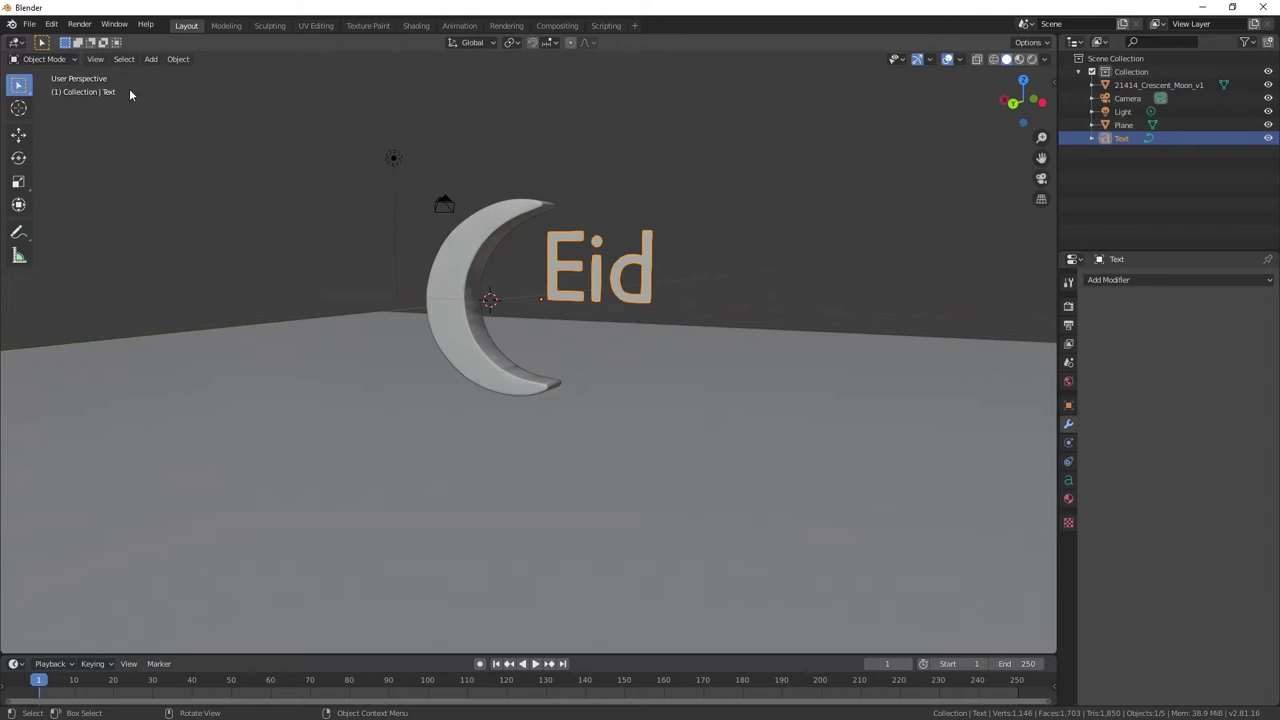
click(45, 59)
click(45, 92)
mouse_move(620, 315)
middle_down()
mouse_move(558, 320)
mouse_move(473, 260)
mouse_move(586, 287)
middle_up()
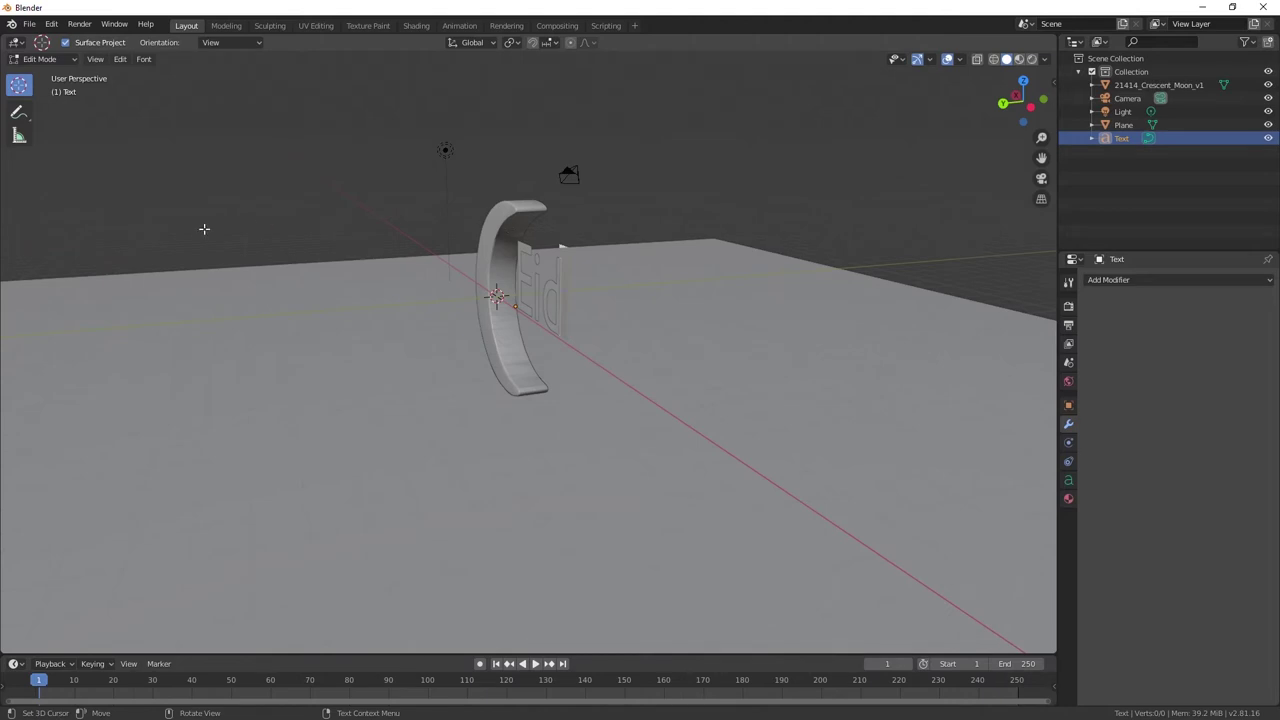
click(45, 59)
click(45, 78)
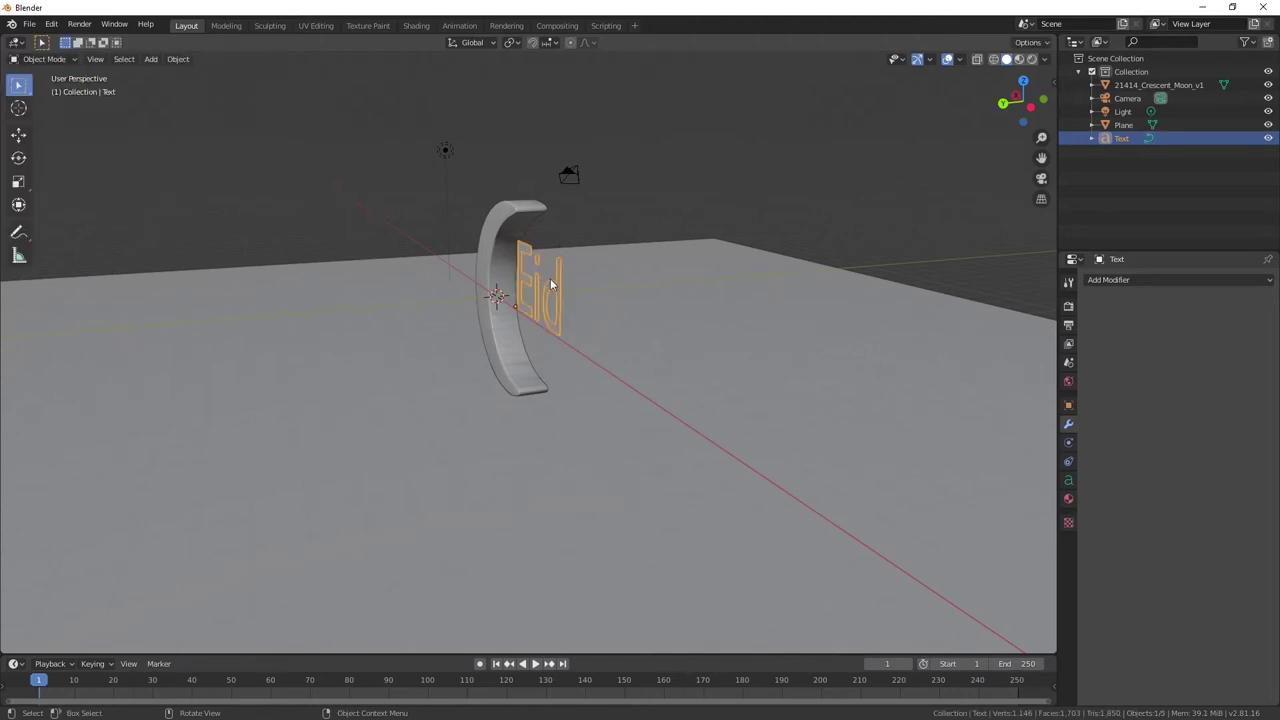
middle_drag(566, 290, 378, 204)
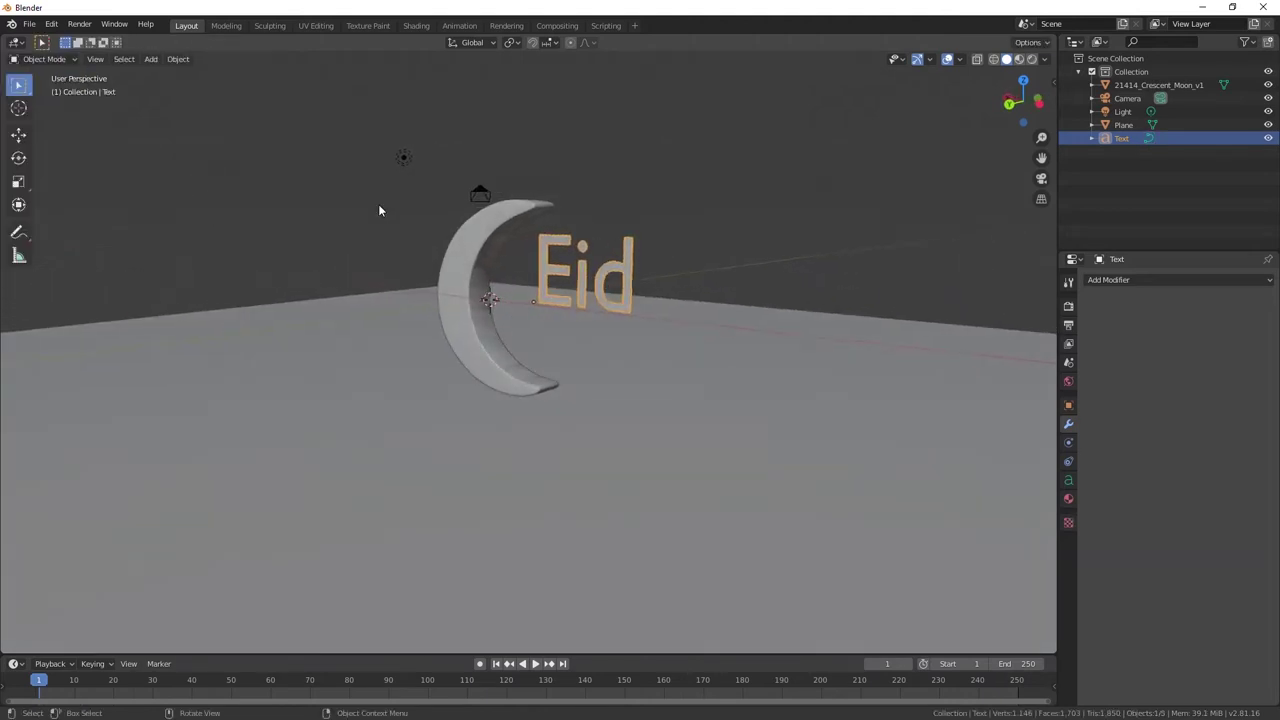
- Convert the Eid text into a mesh object
right_click(614, 287)
right_click(614, 266)
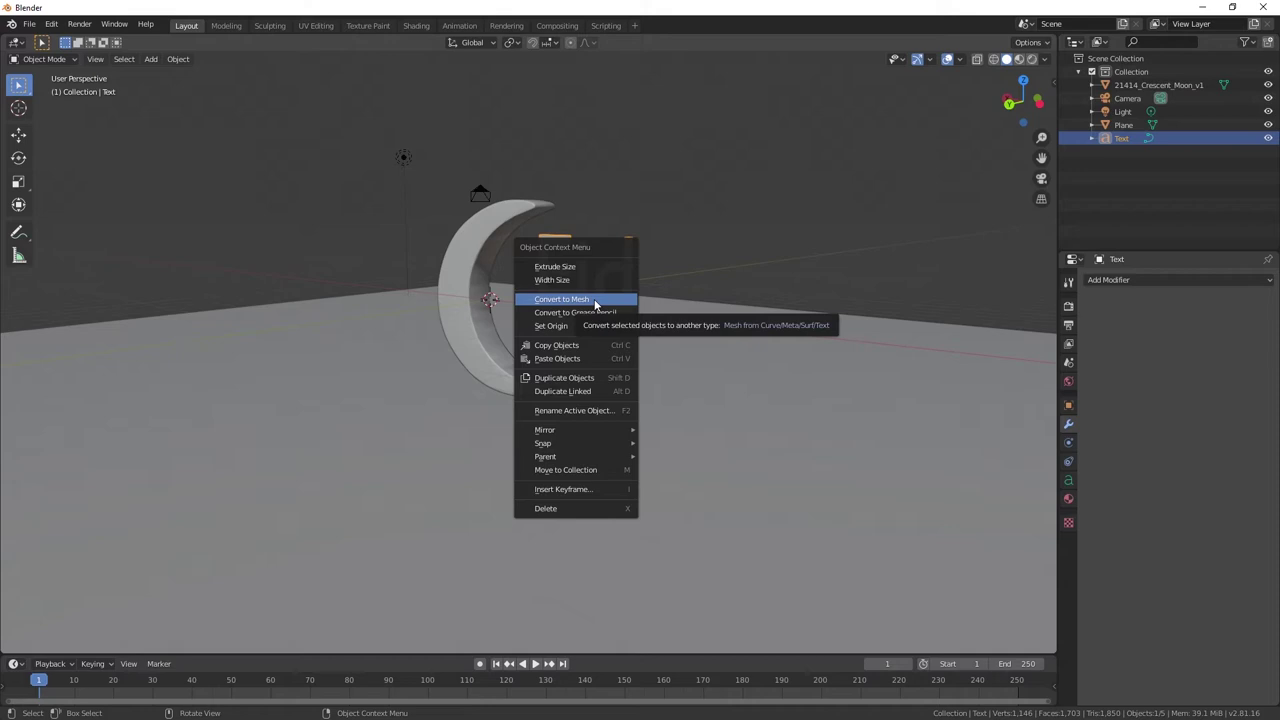
click(595, 303)
middle_drag(662, 278, 650, 286)
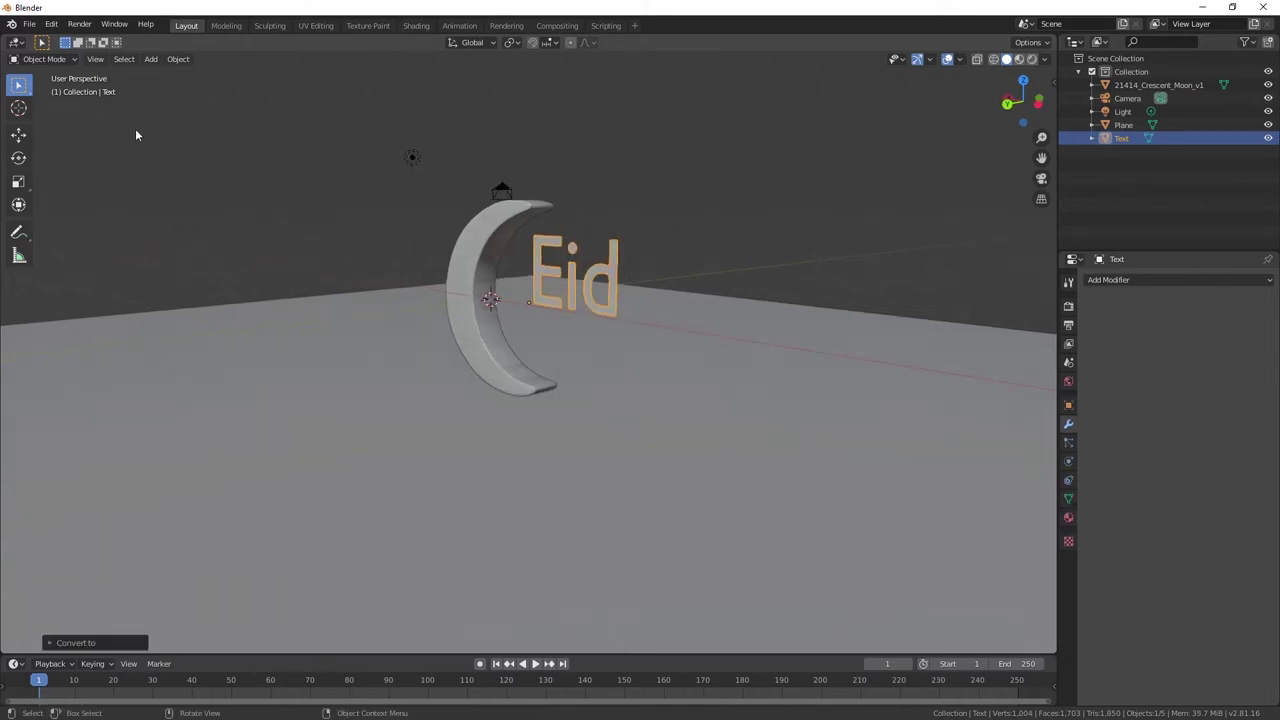
click(62, 60)
click(46, 104)
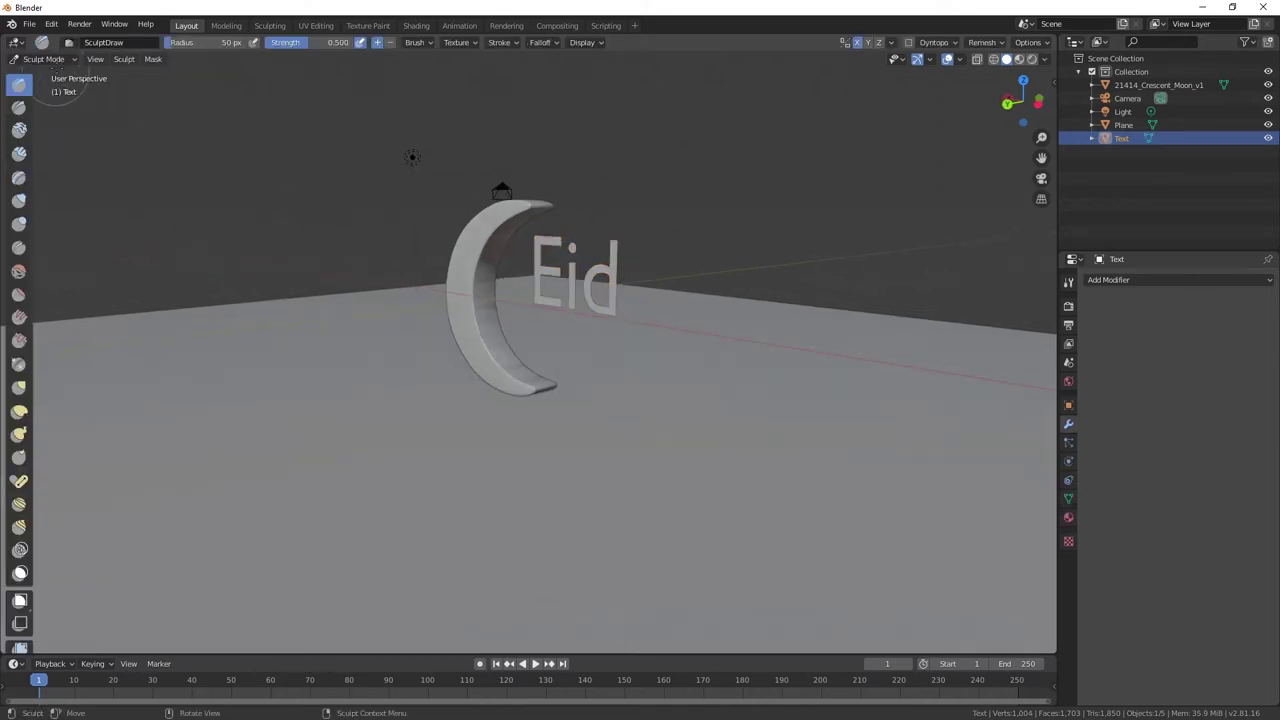
click(56, 60)
click(57, 75)
- Enter Edit Mode on the Eid mesh and select all of its geometry
key(Tab)
middle_drag(591, 286, 617, 281)
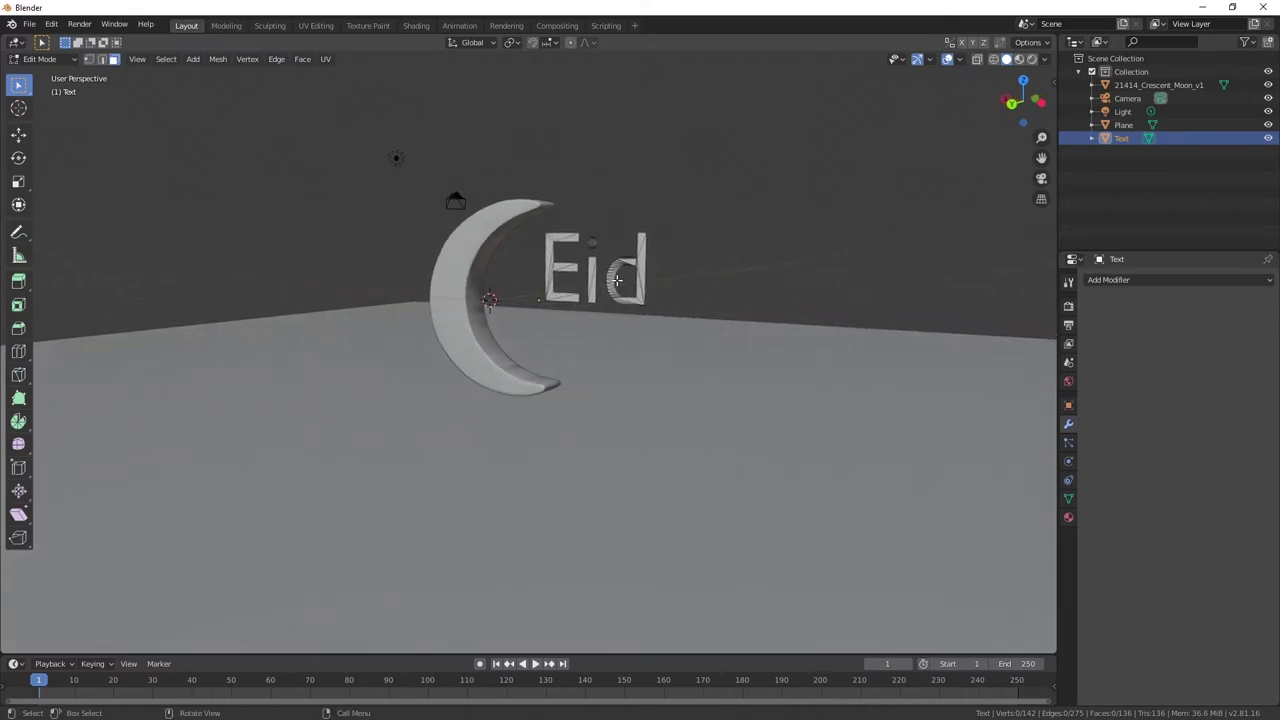
key(a)
key(alt+a)
key(a)
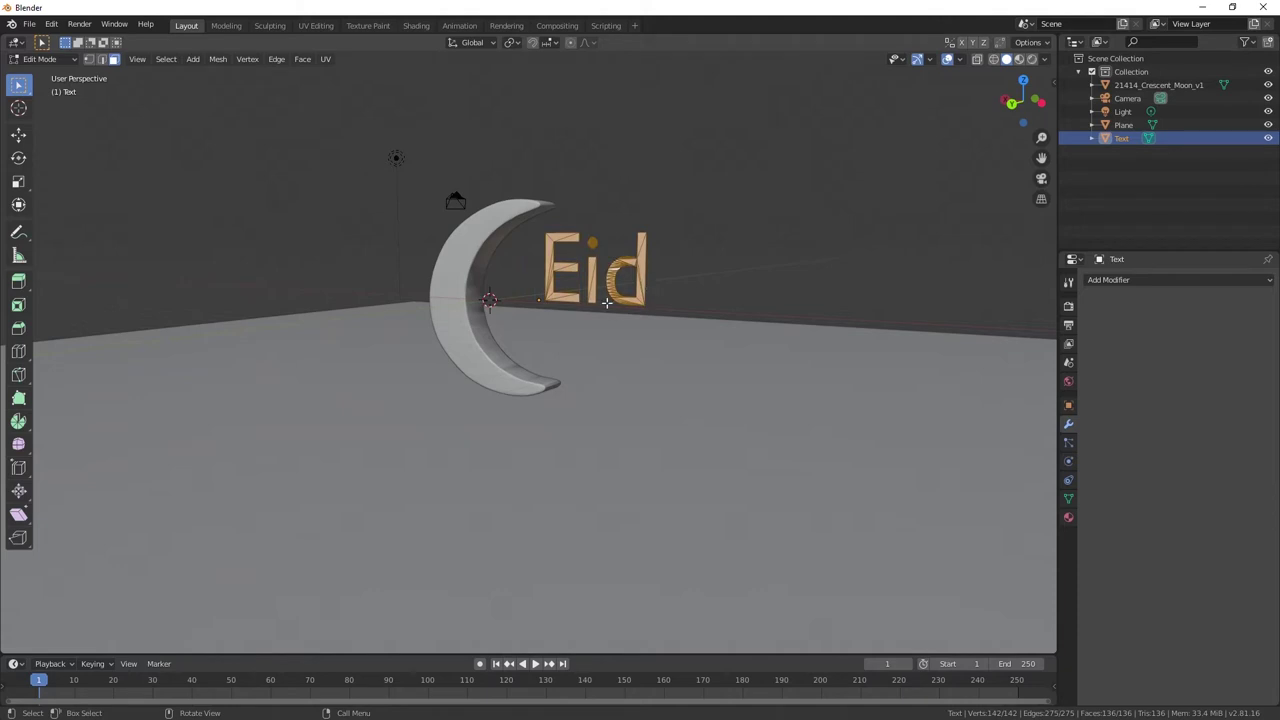
key(alt+a)
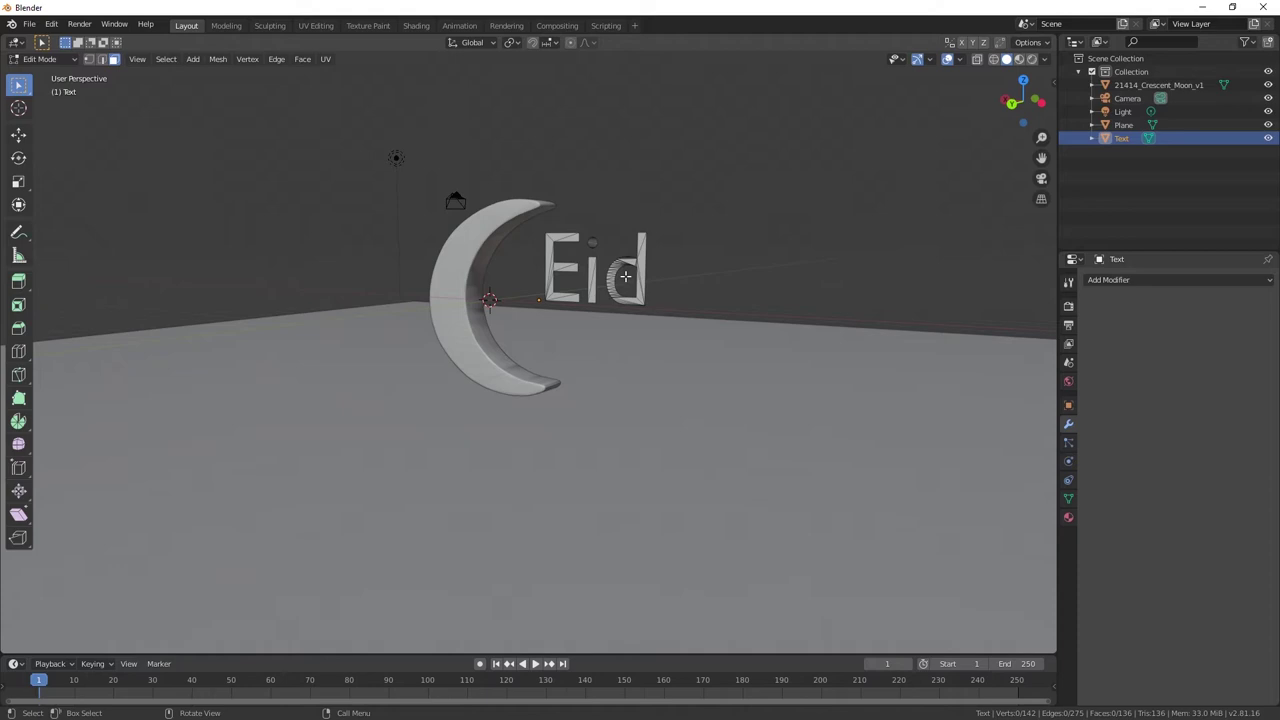
key(a)
- Extrude the Eid letters along Y into thick solid letters and return to Object Mode
middle_drag(624, 273, 630, 418)
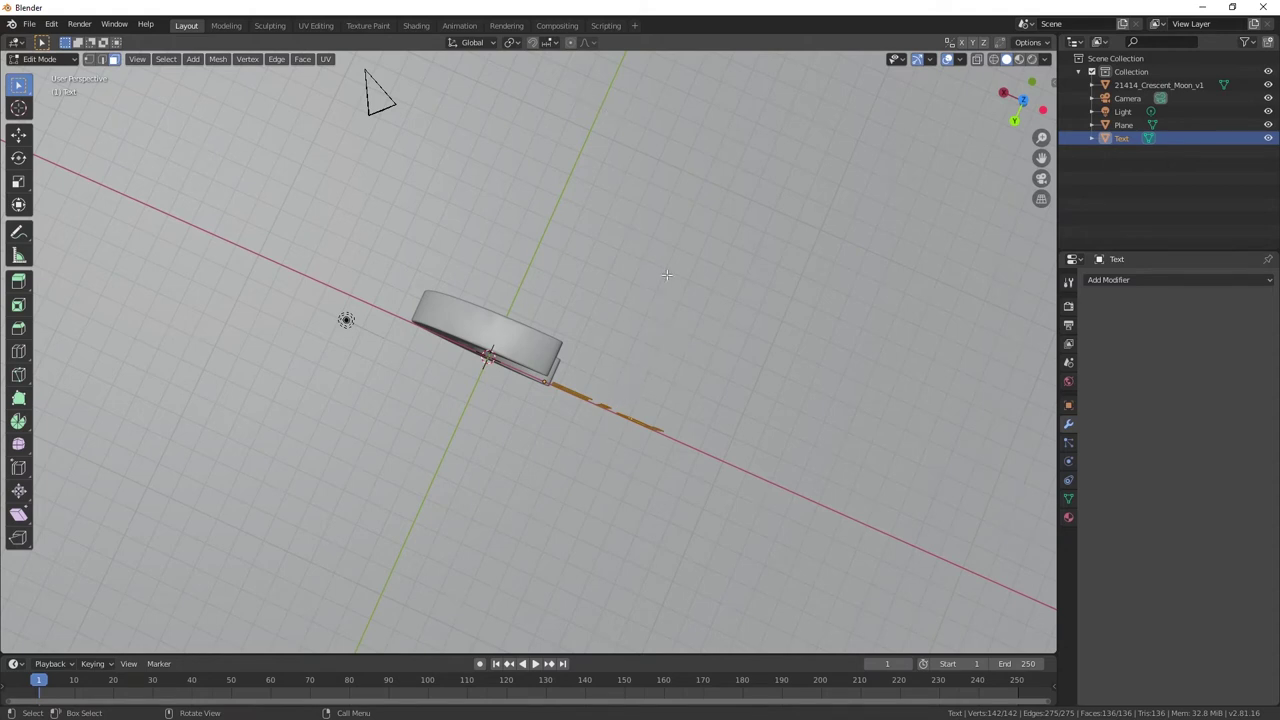
mouse_move(692, 356)
middle_down()
mouse_move(647, 385)
mouse_move(563, 393)
middle_up()
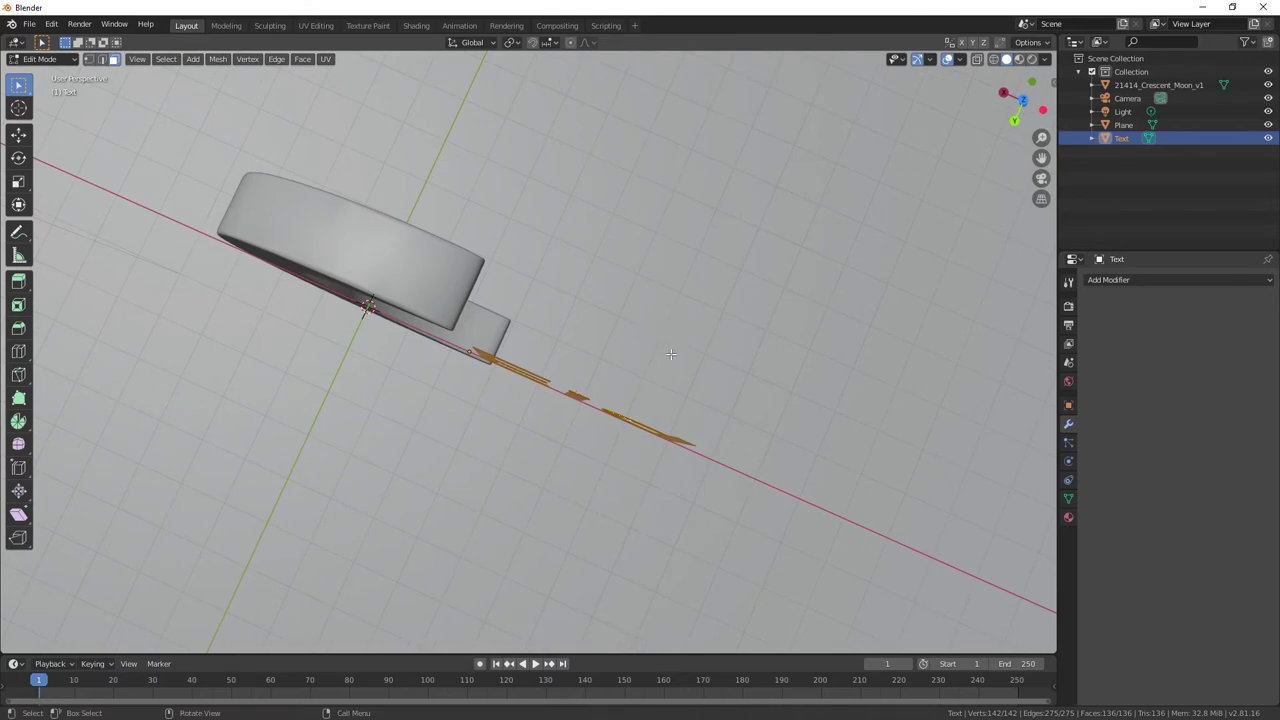
key(e)
key(y)
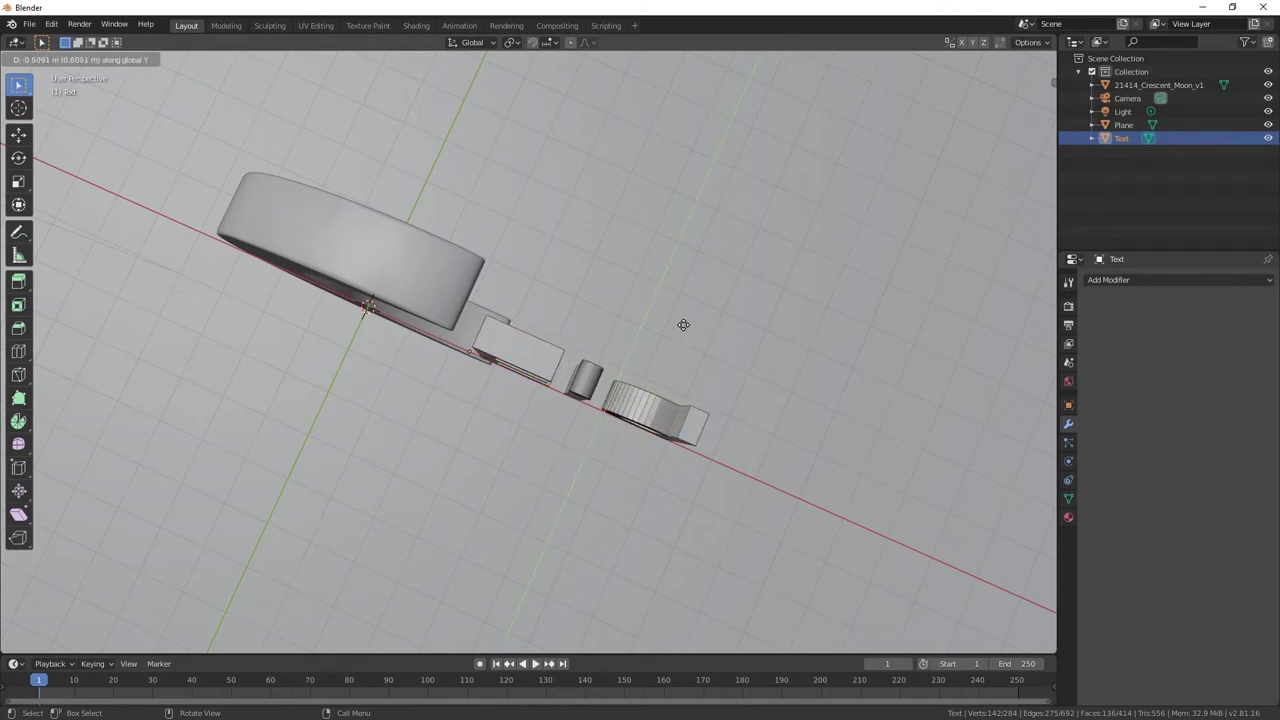
click(683, 324)
middle_drag(683, 324, 642, 294)
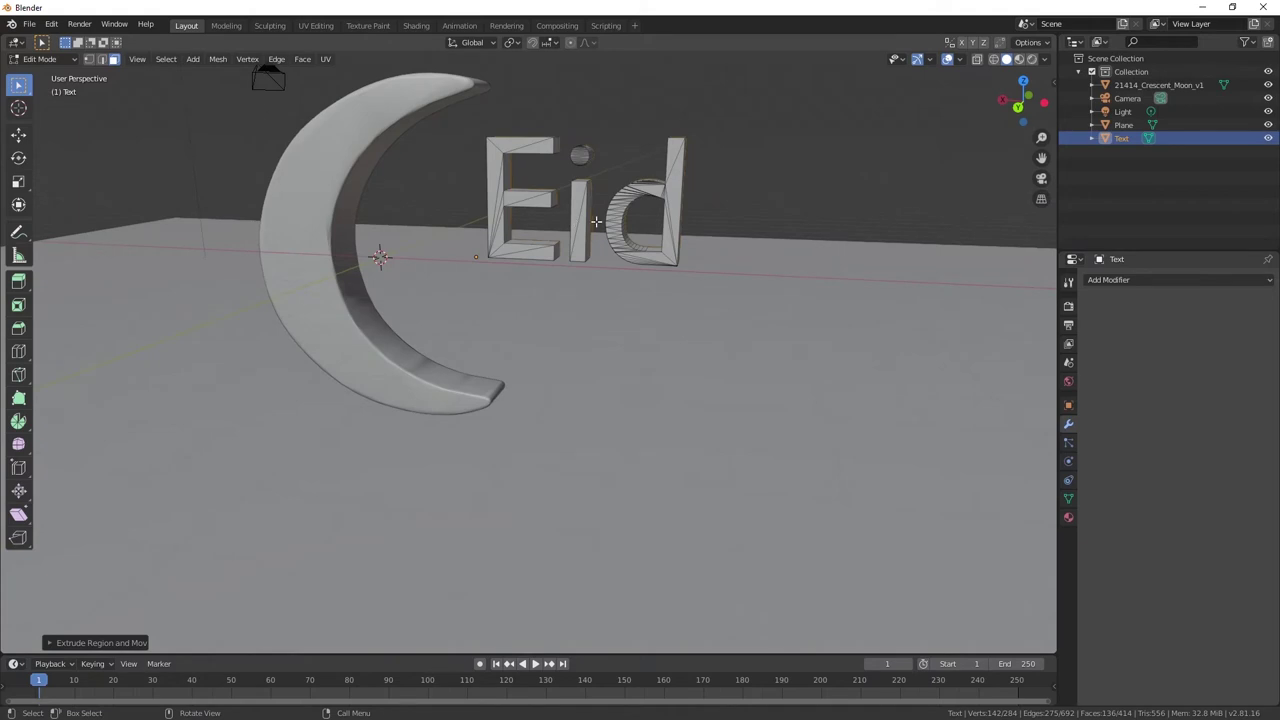
key(Tab)
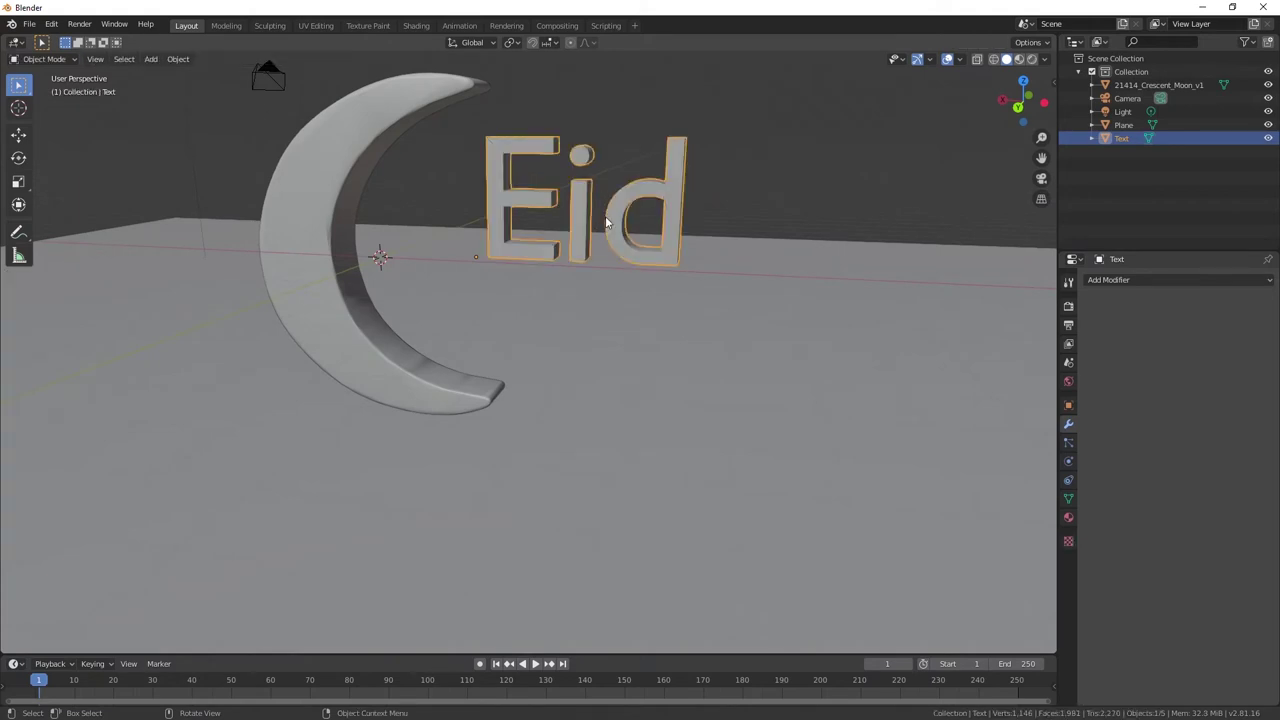
- Deselect the Eid text and toggle its Edit Mode on and off again
click(766, 200)
click(44, 60)
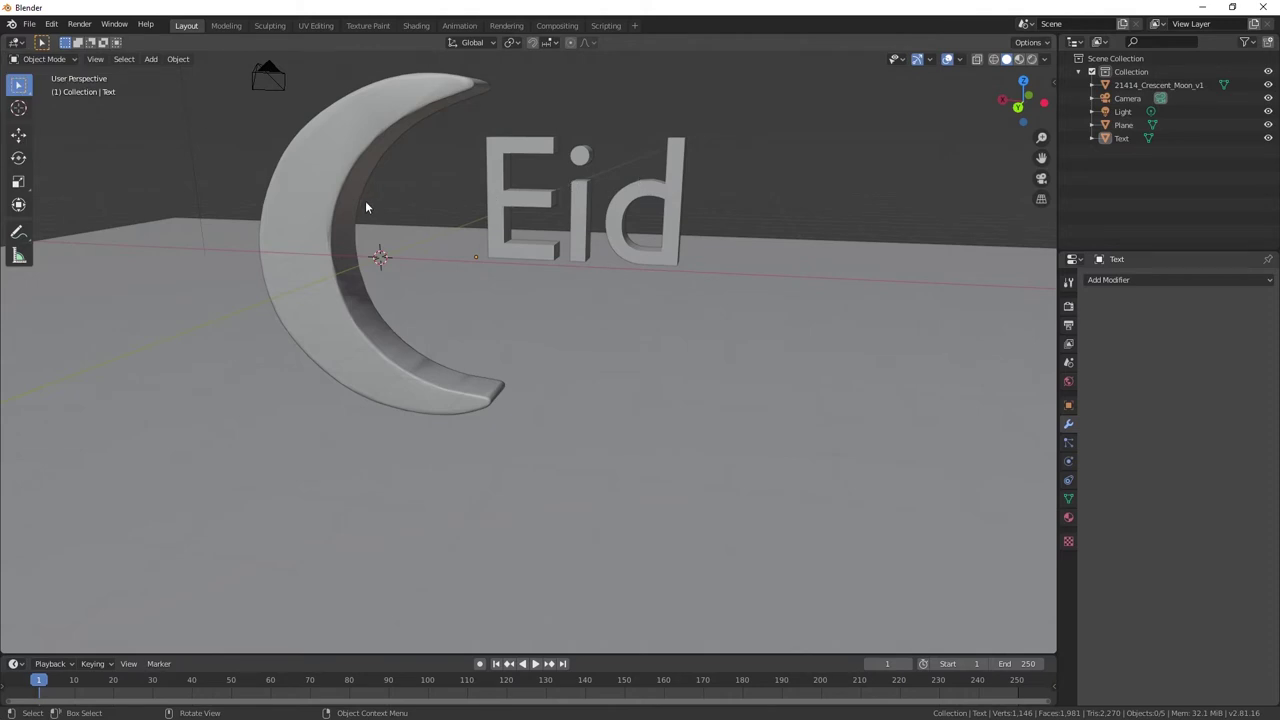
mouse_move(527, 247)
middle_down()
mouse_move(730, 258)
mouse_move(674, 256)
middle_up()
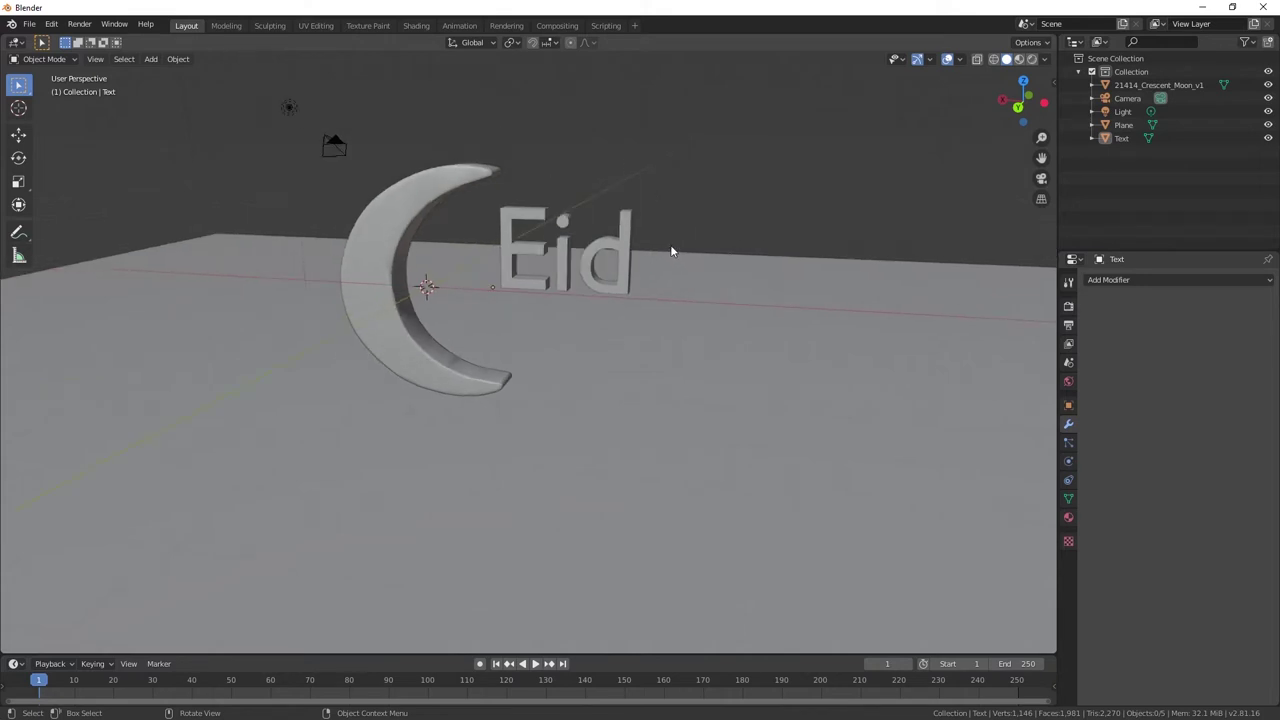
key(Tab)
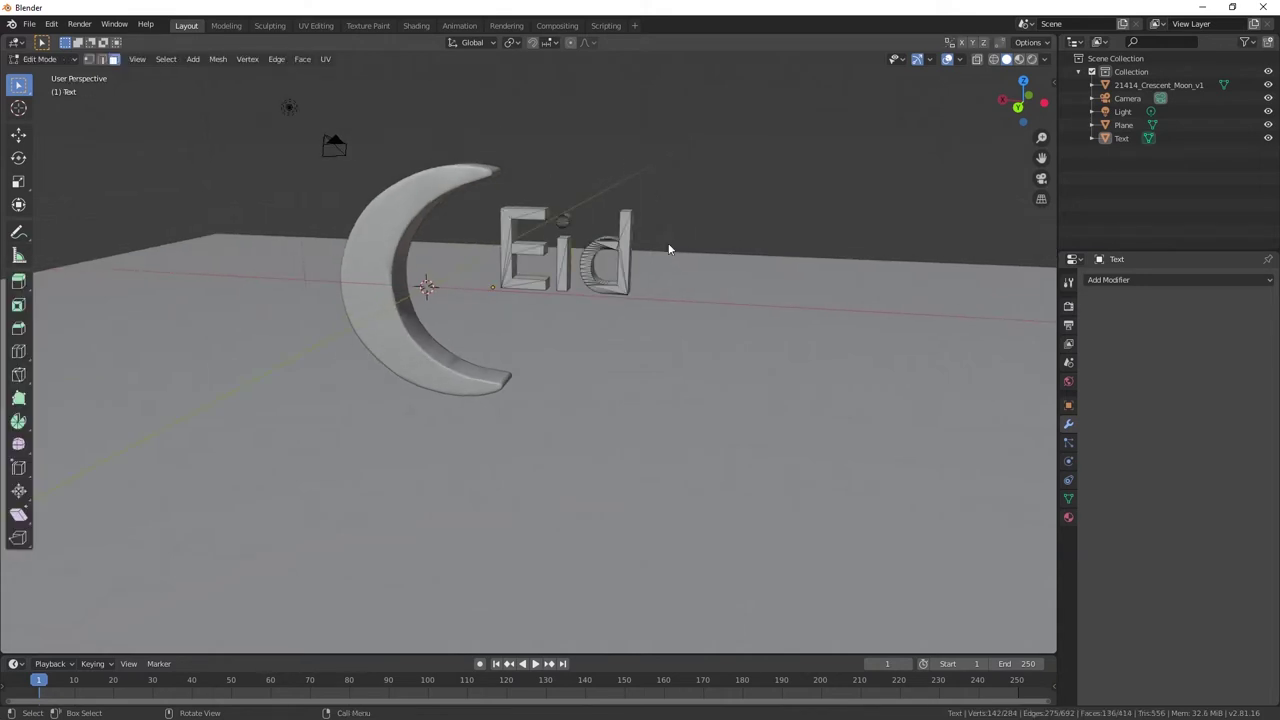
key(Tab)
key(shift+a)
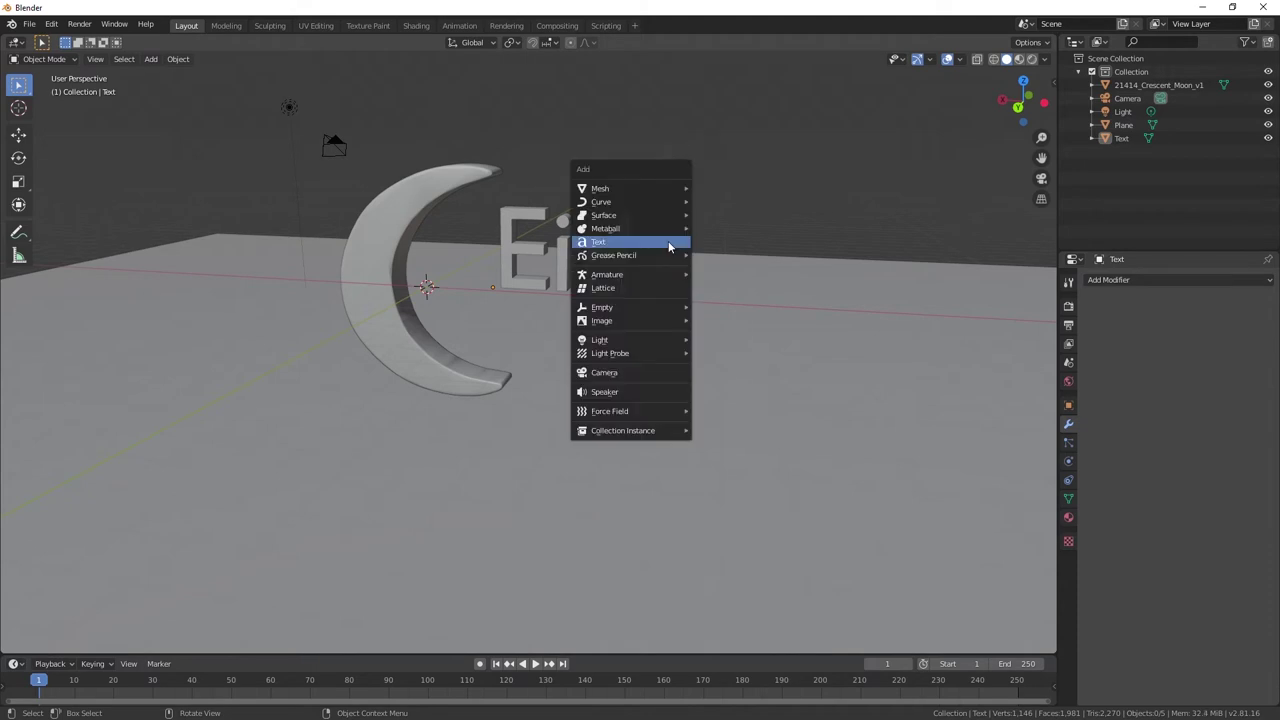
- Add a new text object and start editing it from the top orthographic view
click(668, 242)
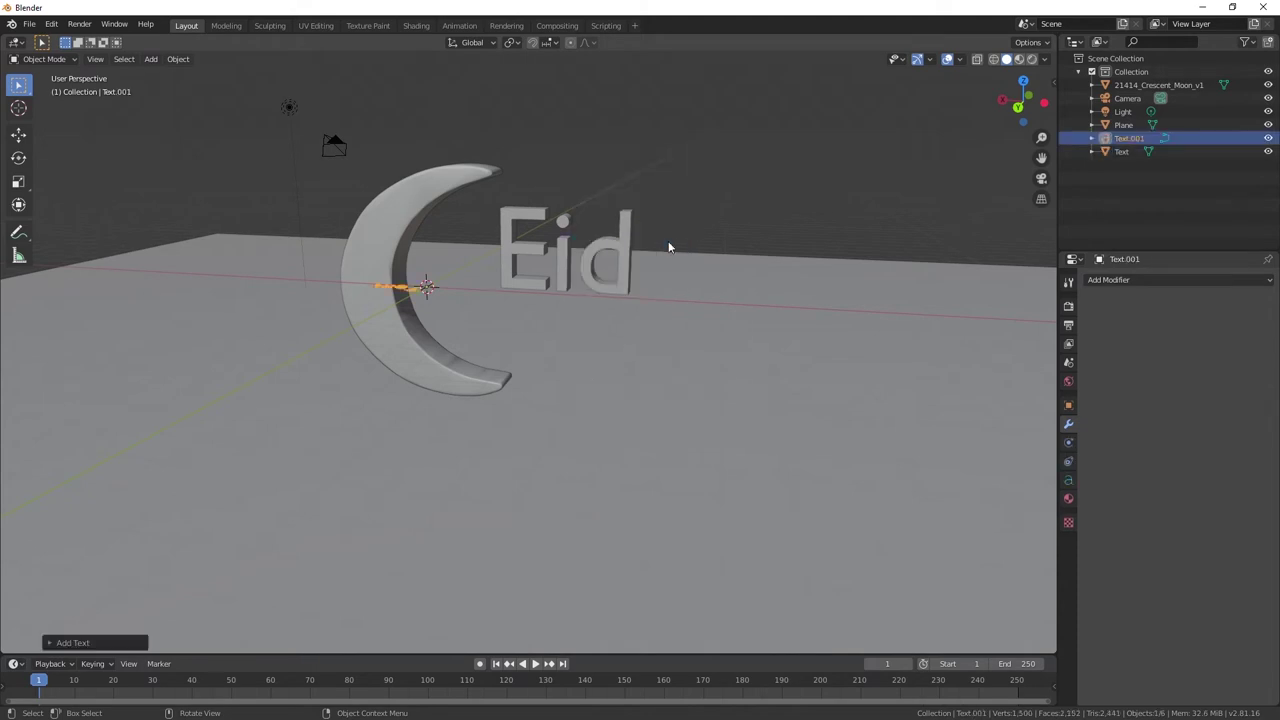
mouse_move(669, 247)
middle_down()
mouse_move(608, 302)
mouse_move(668, 344)
middle_up()
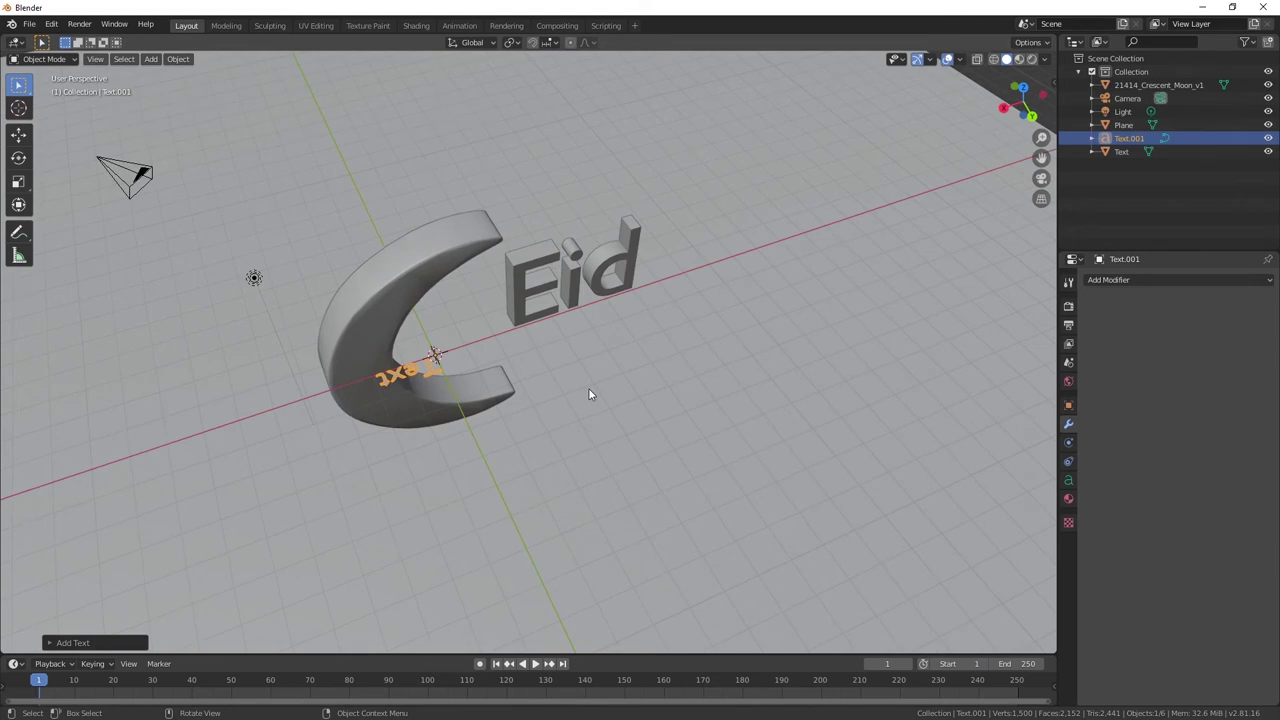
key(KP_7)
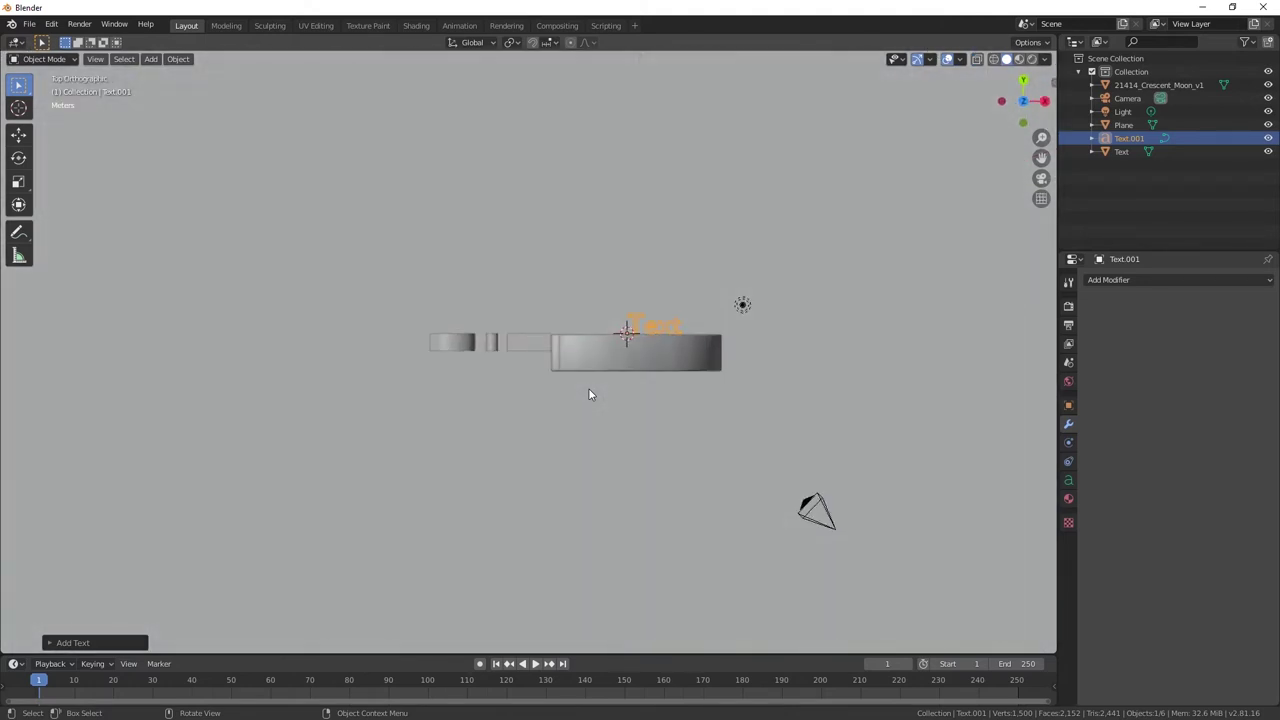
click(44, 59)
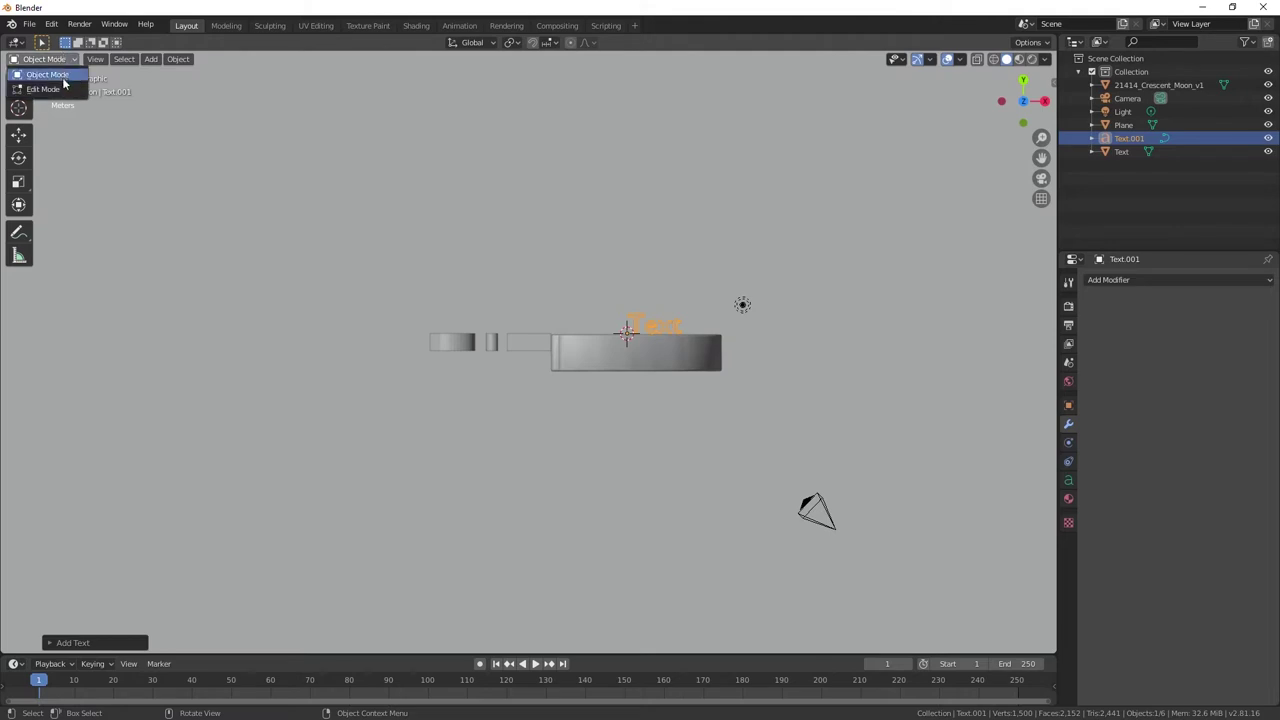
click(66, 85)
- Delete 'Text' and type 'Mubarak' in the new text object, then show its text properties
scroll(675, 319, up, 4)
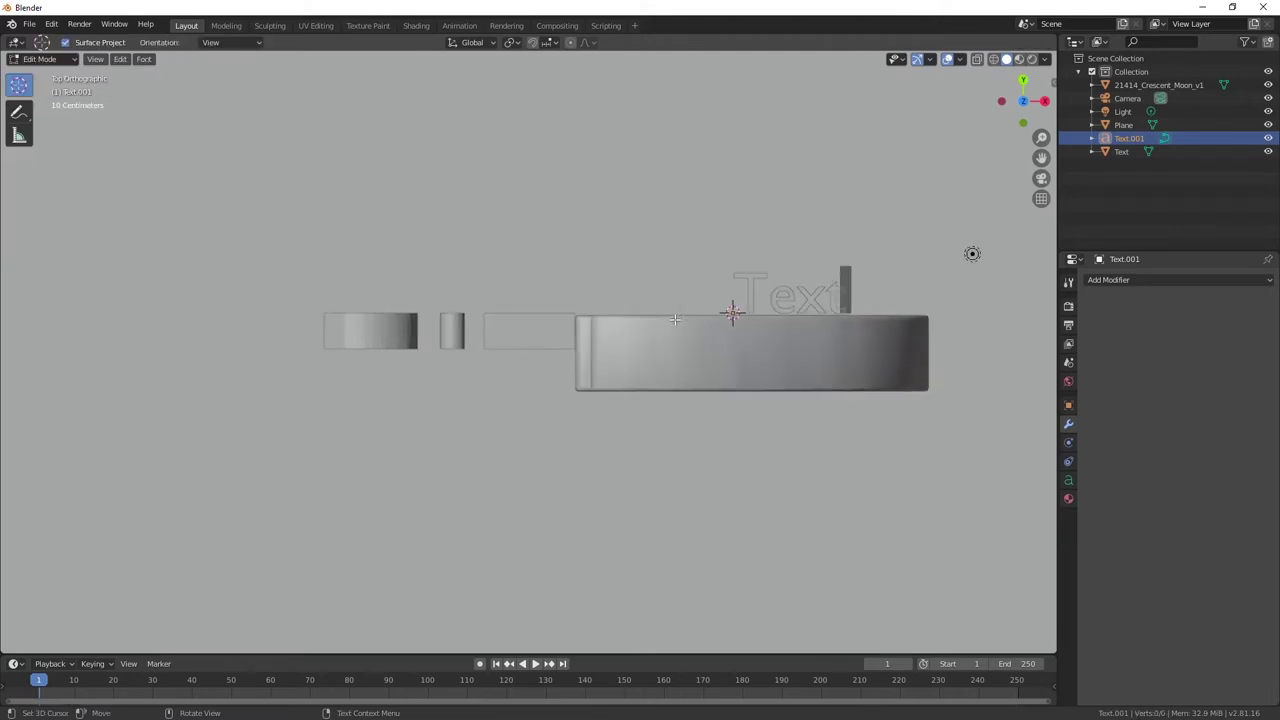
key(BackSpace)
key(BackSpace)
key(BackSpace)
key(BackSpace)
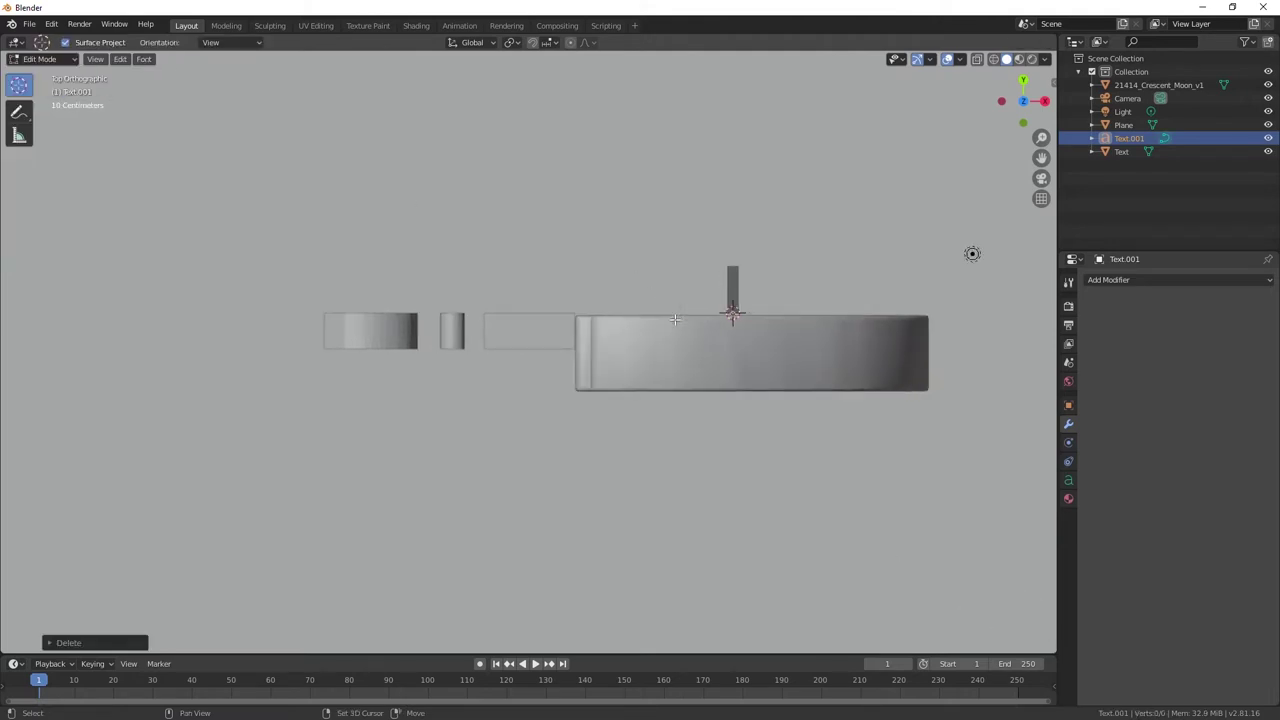
text(Mubarak)
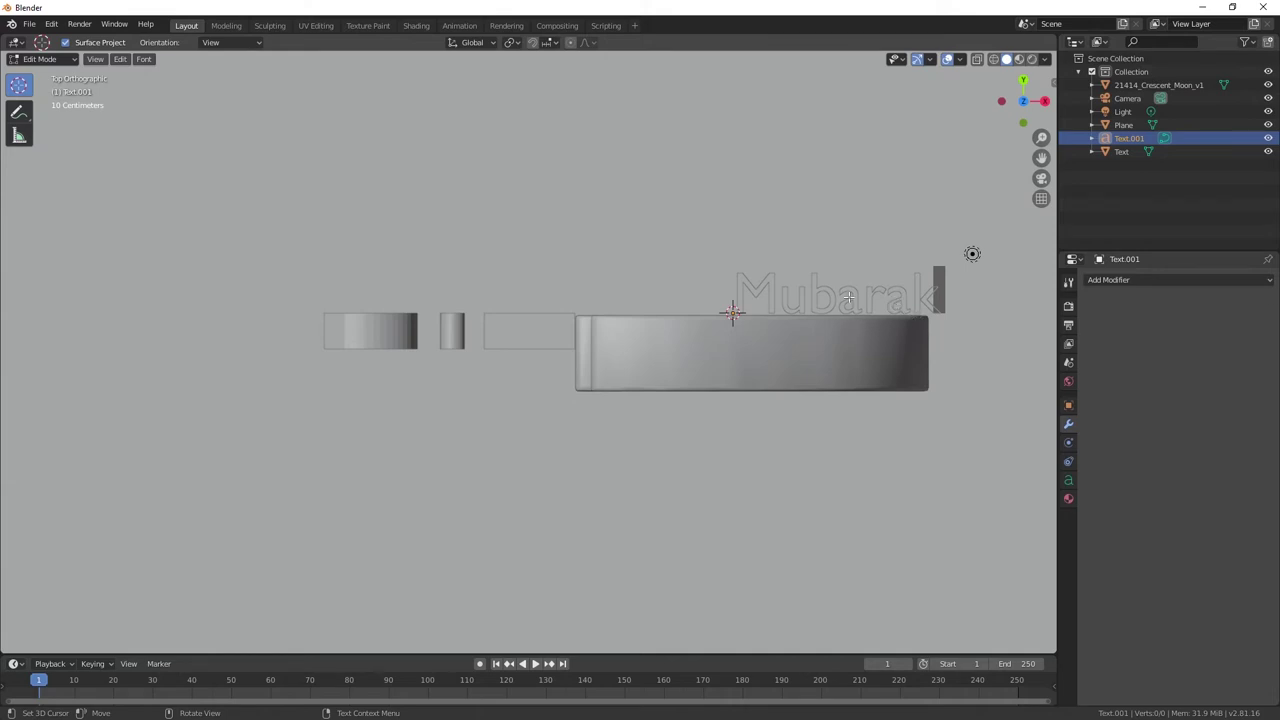
middle_drag(853, 305, 847, 346)
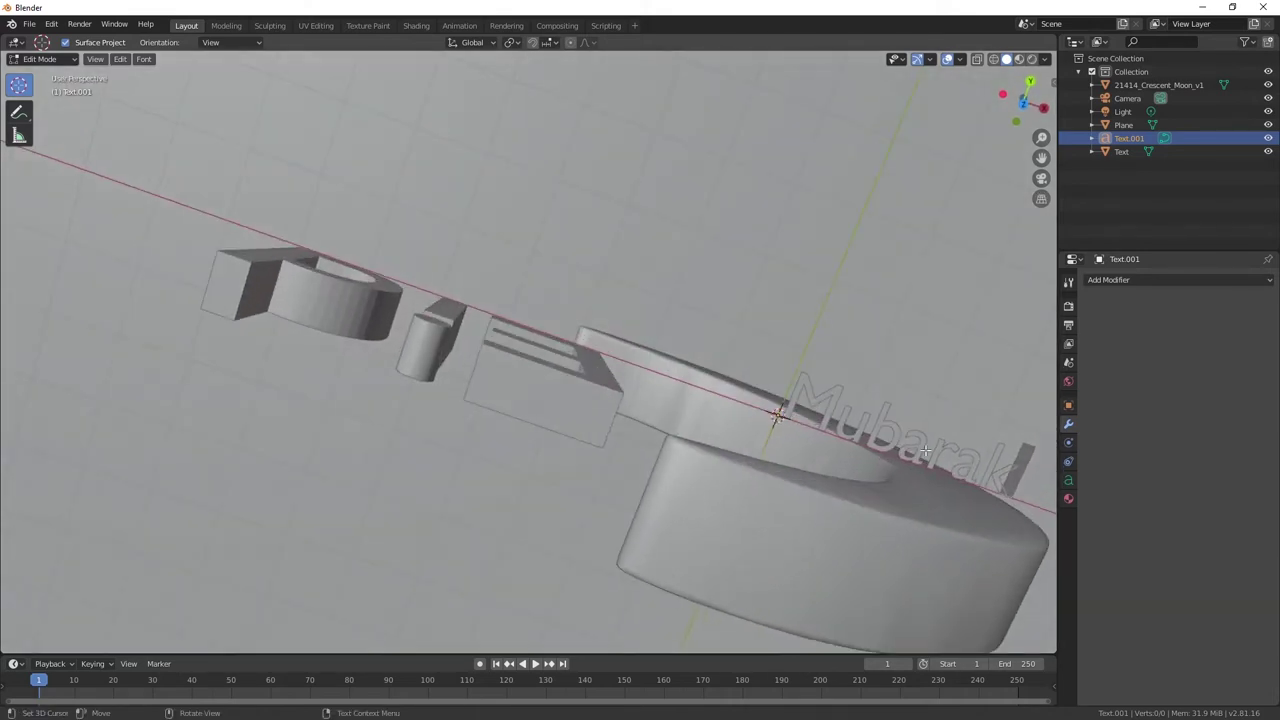
middle_drag(978, 466, 780, 333)
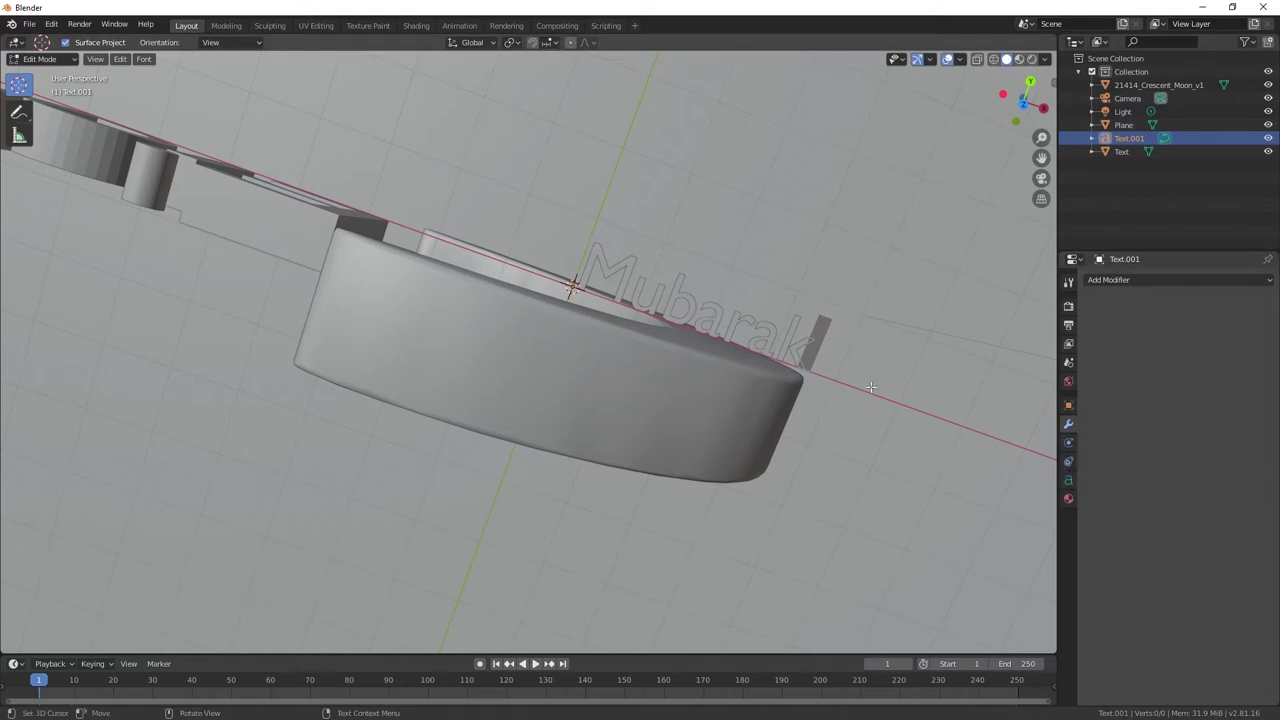
click(1068, 480)
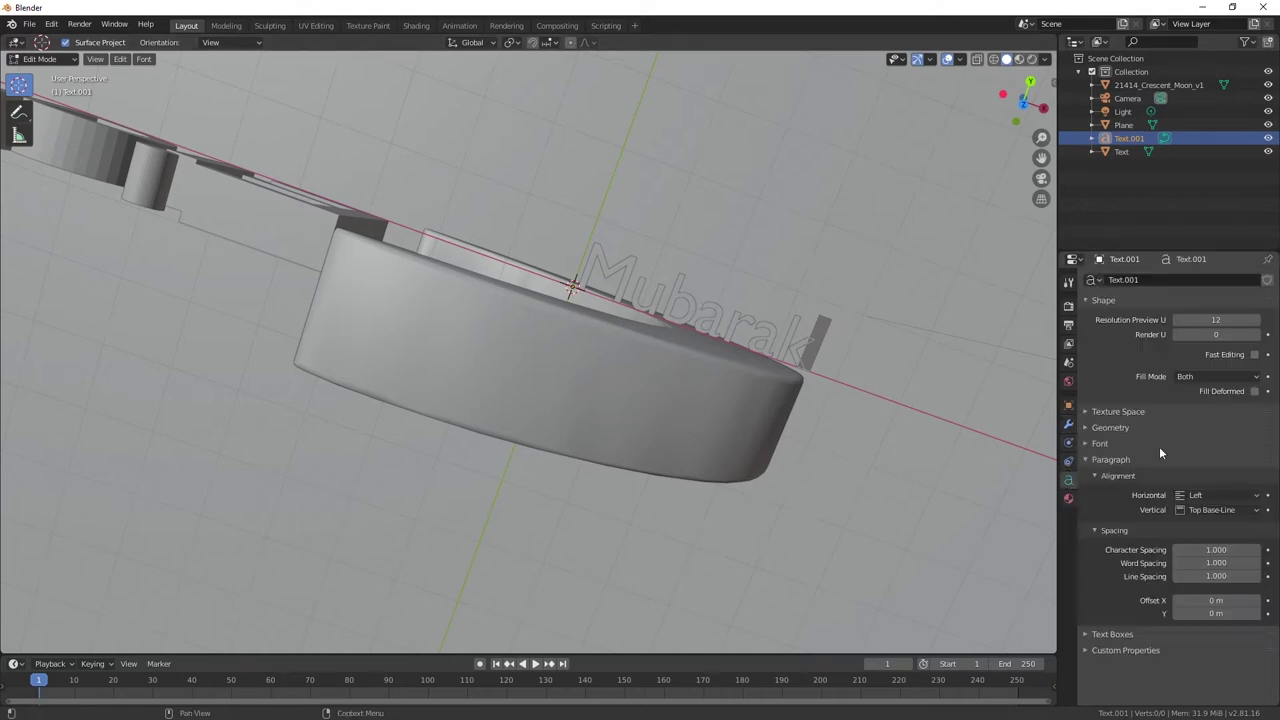
- Try Calibri Light Italic and then Candara Italic as the Mubarak text's regular font
click(1094, 443)
click(1253, 463)
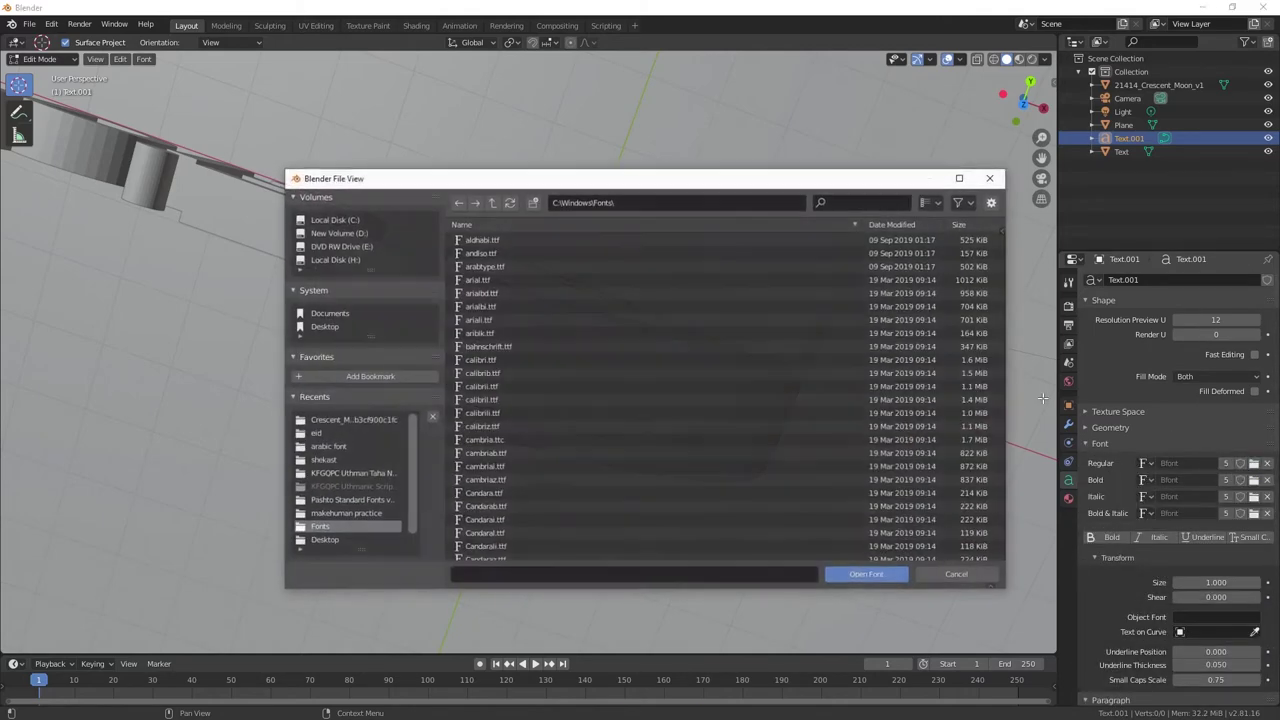
click(957, 575)
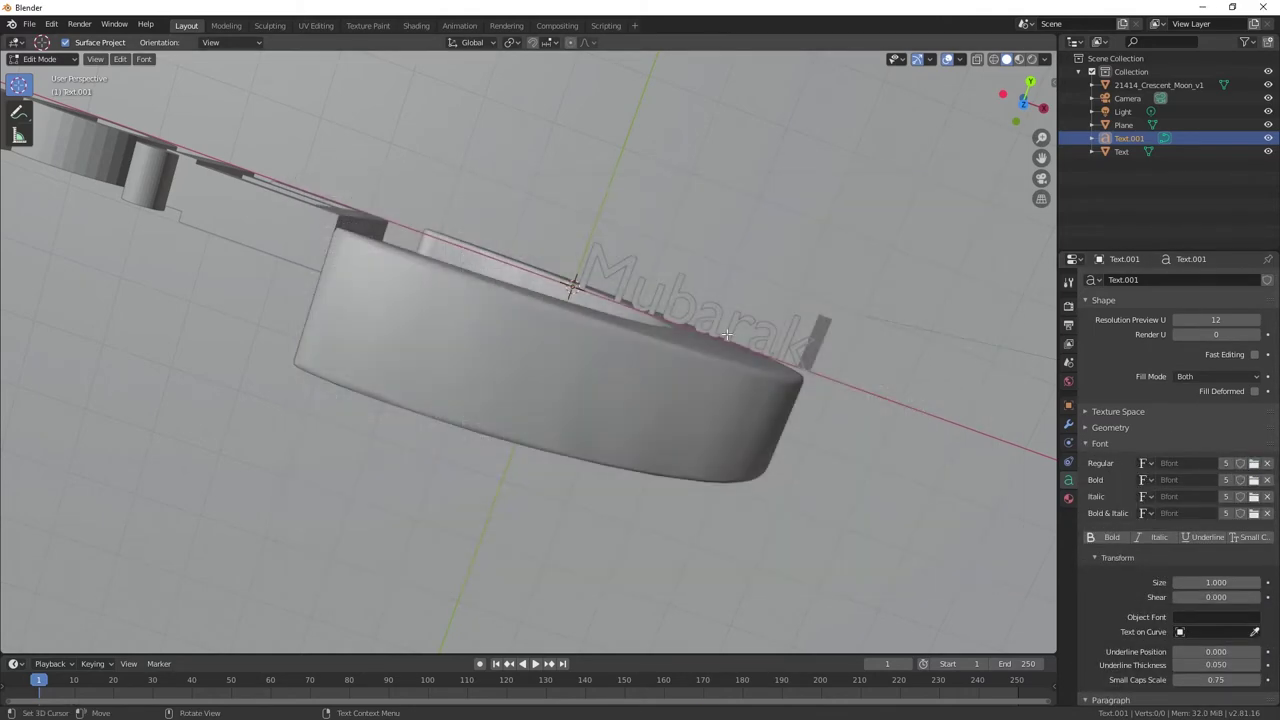
key(ctrl+a)
click(1253, 463)
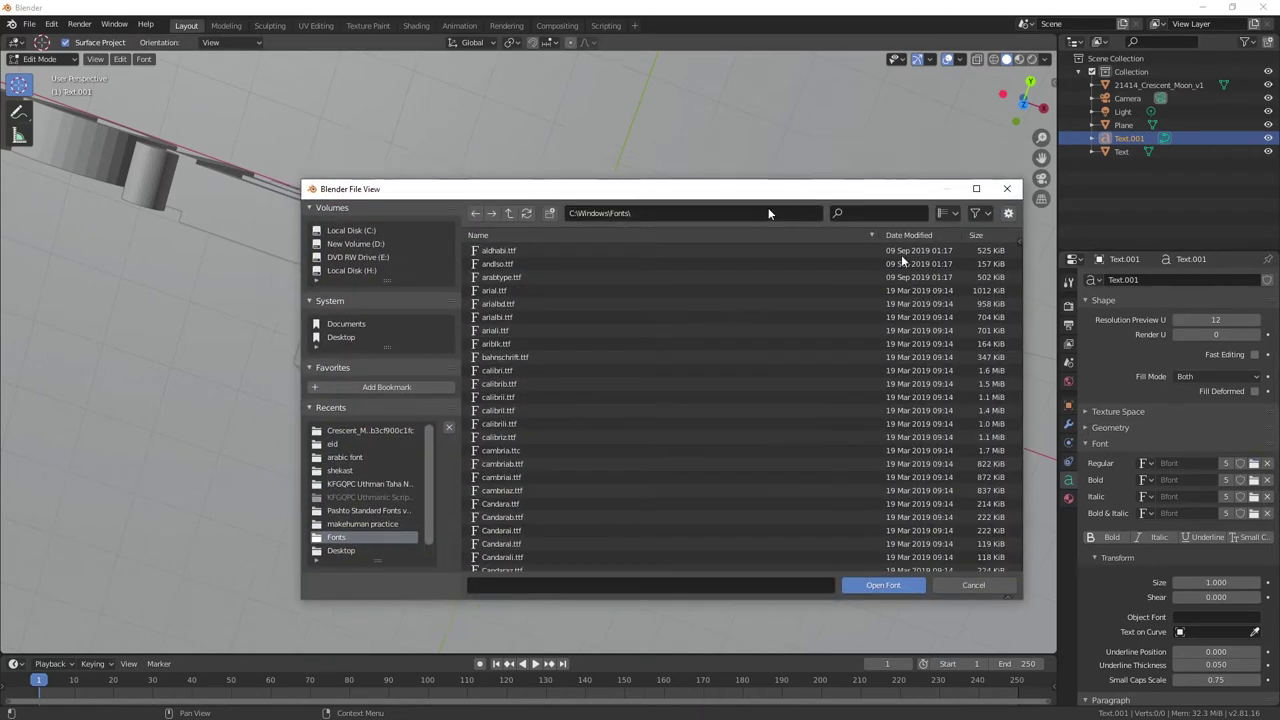
drag(768, 190, 1210, 320)
double_click(1000, 543)
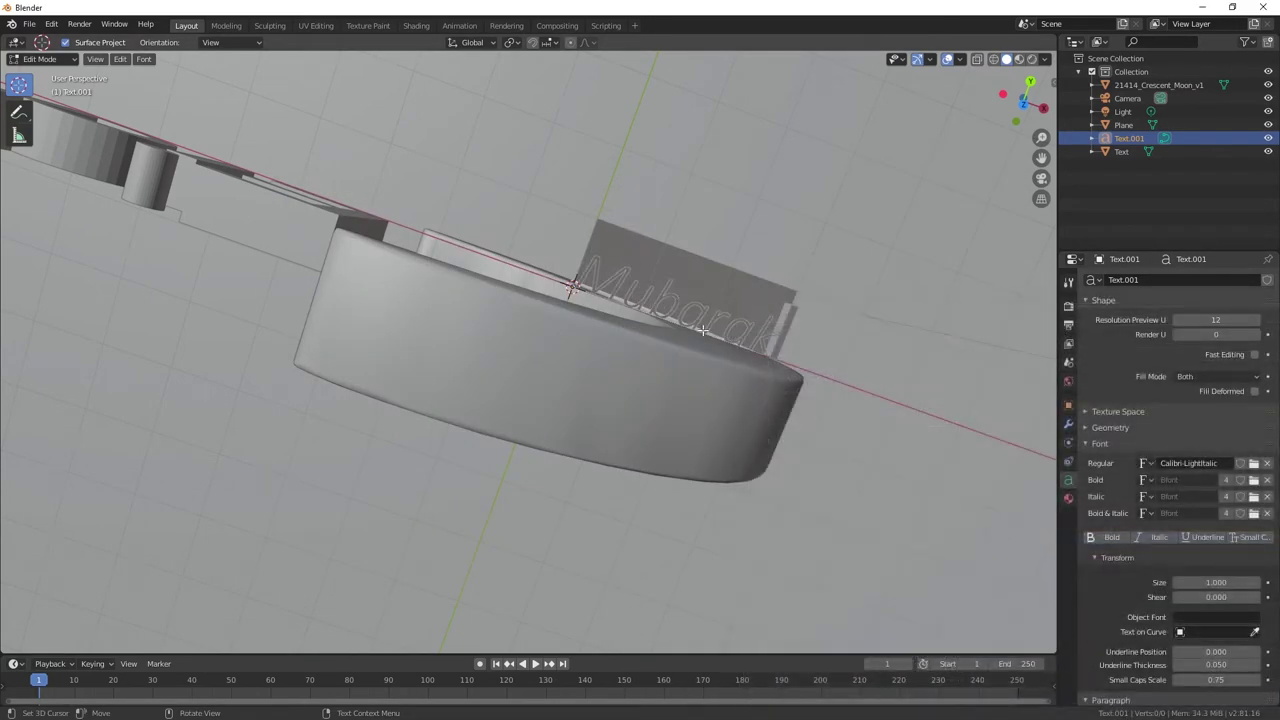
click(1254, 463)
double_click(546, 522)
- Apply the Caligraf-Light font from D:\fonts\english\shekast to the Mubarak text
click(1254, 463)
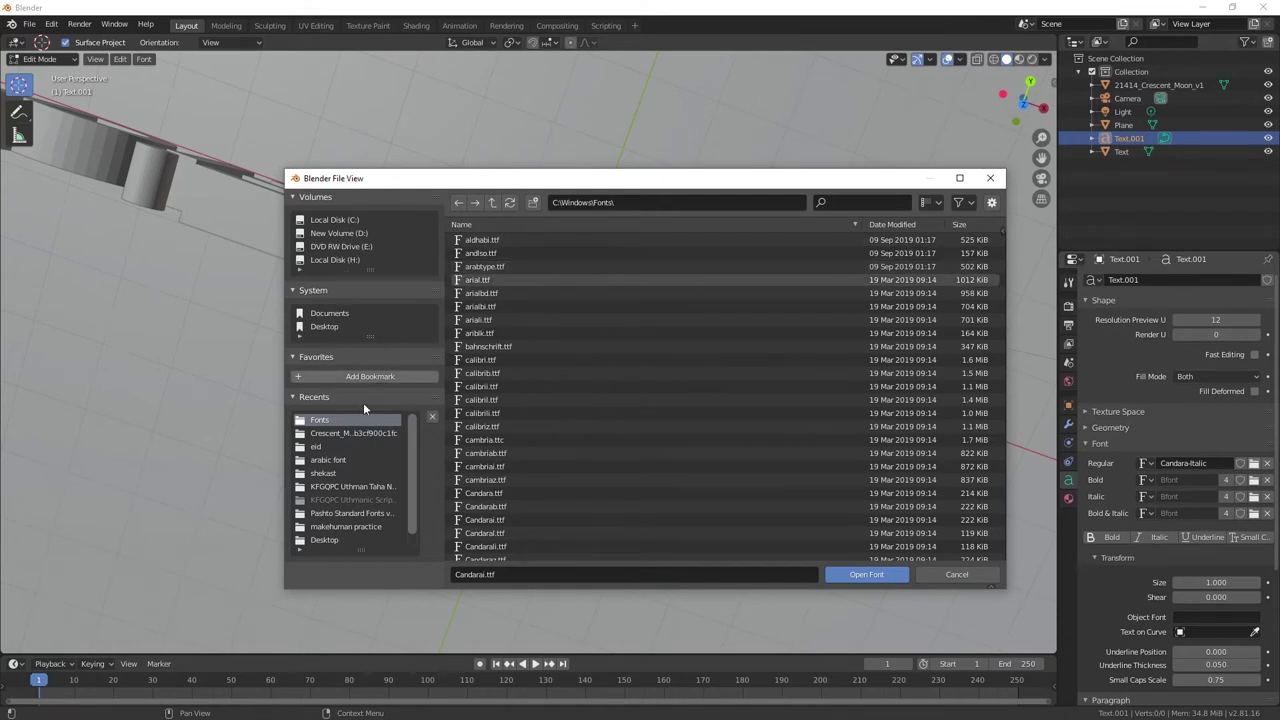
click(335, 447)
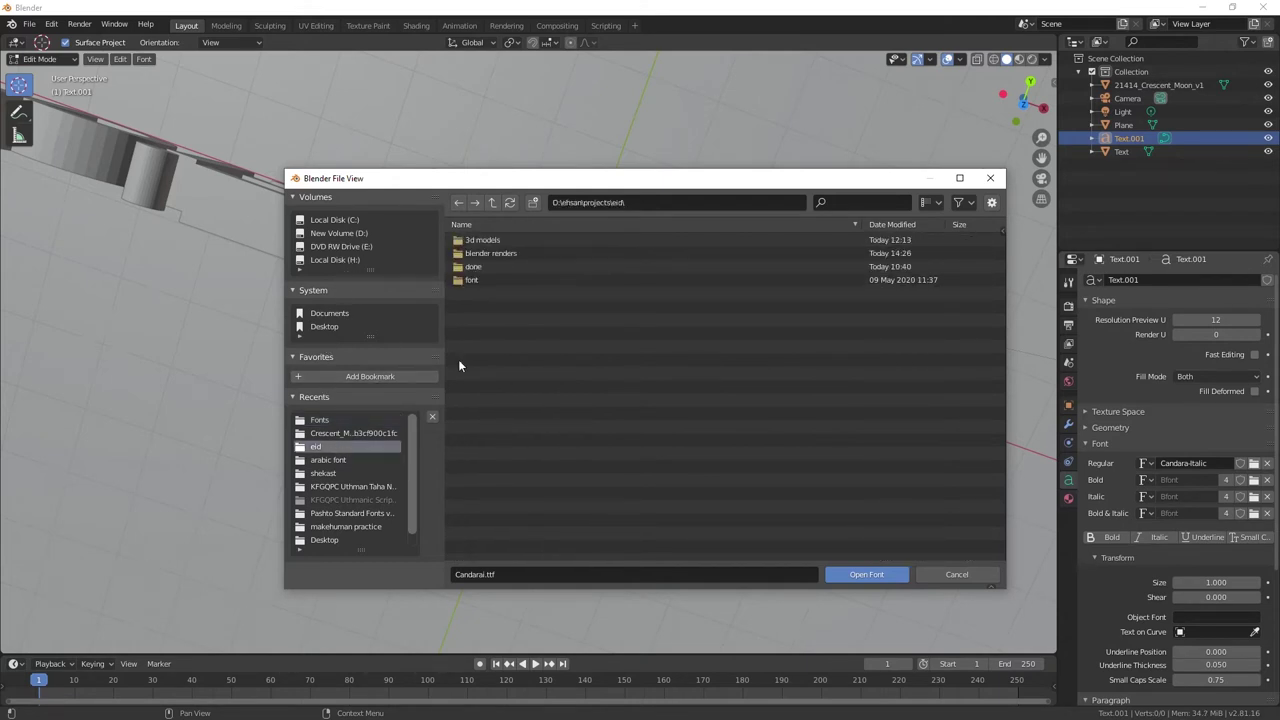
double_click(486, 278)
double_click(496, 242)
double_click(520, 252)
double_click(506, 243)
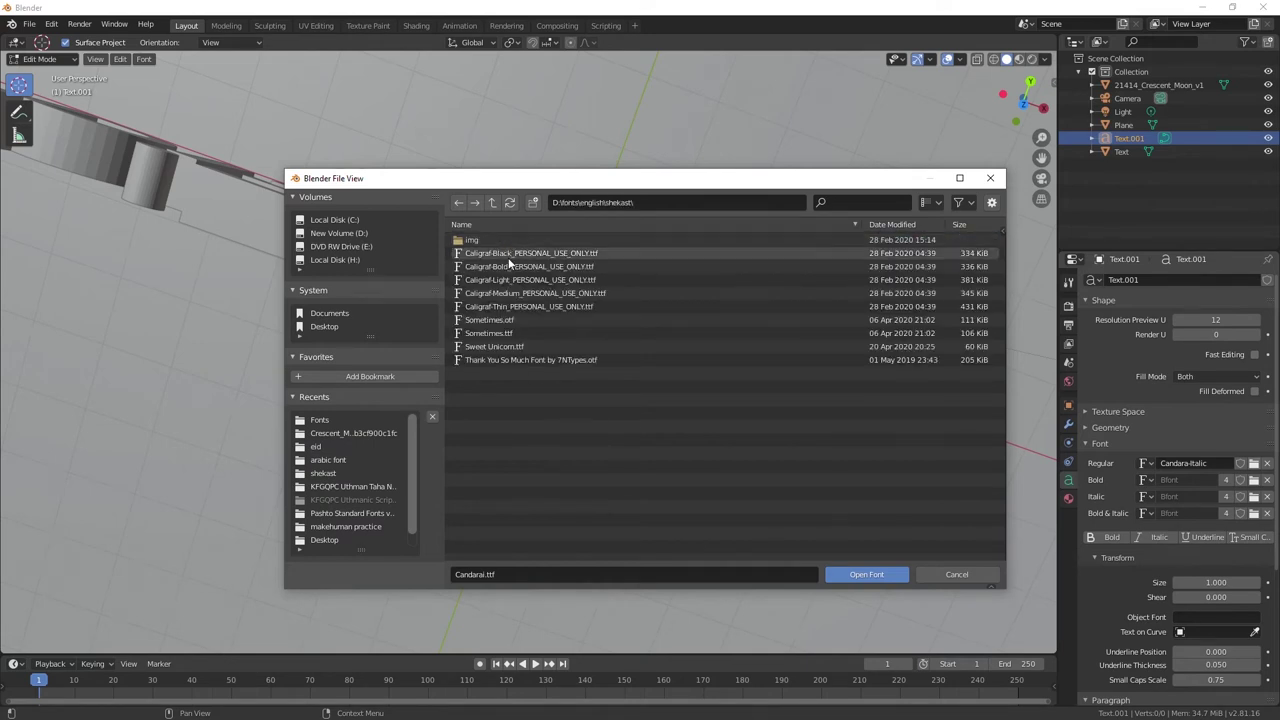
double_click(518, 281)
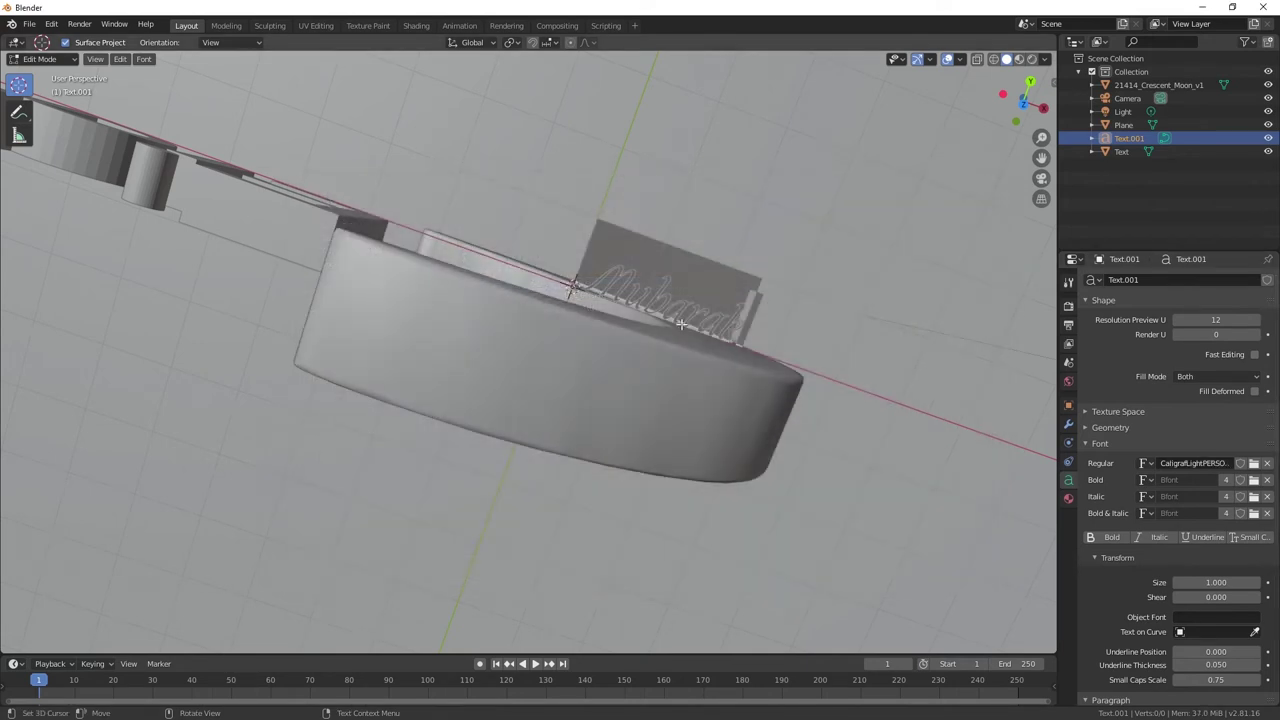
- Undo the stray glyph so the text reads 'Mubarak', then return to Object Mode
mouse_move(818, 322)
middle_down()
mouse_move(737, 323)
mouse_move(760, 385)
mouse_move(659, 395)
middle_up()
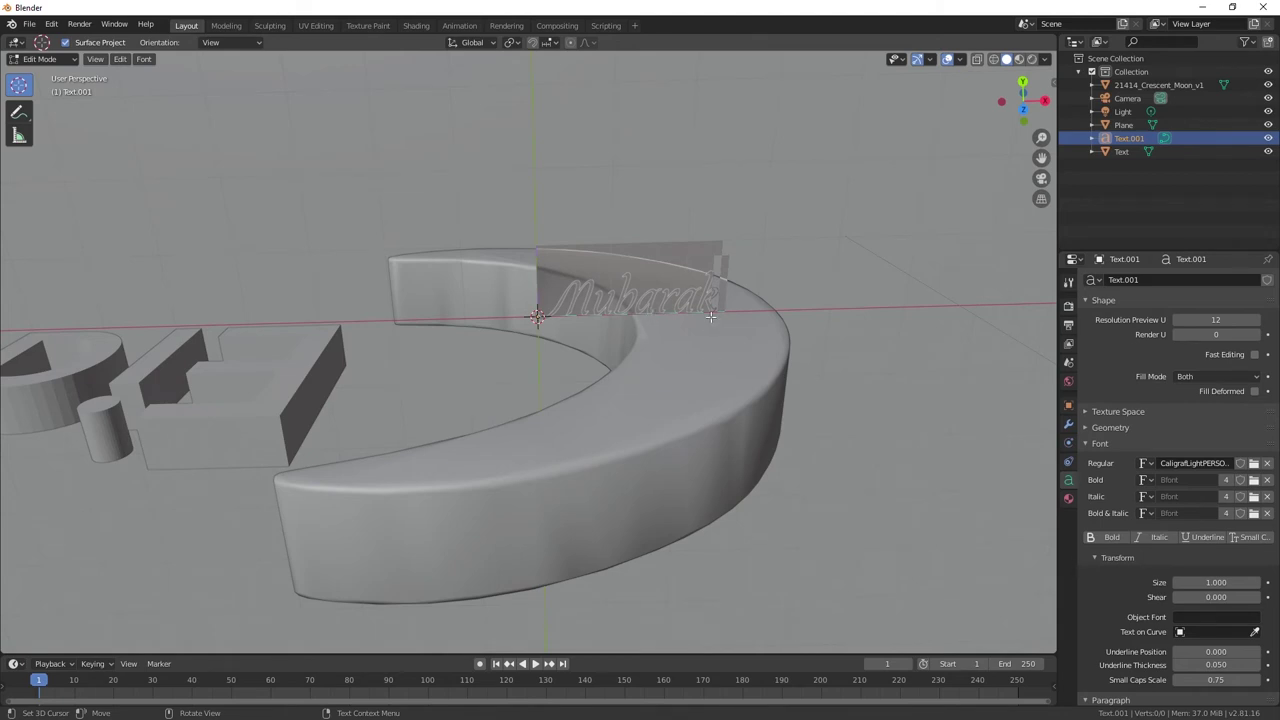
key(ctrl+z)
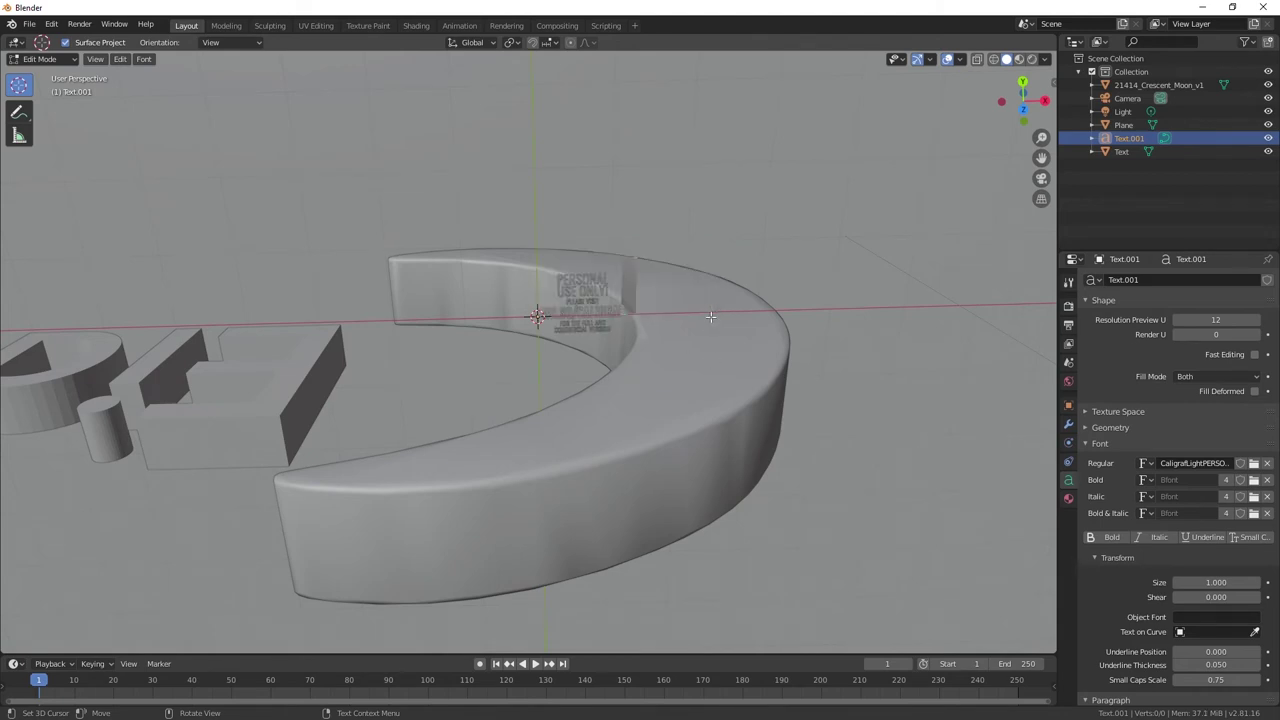
key(ctrl+z)
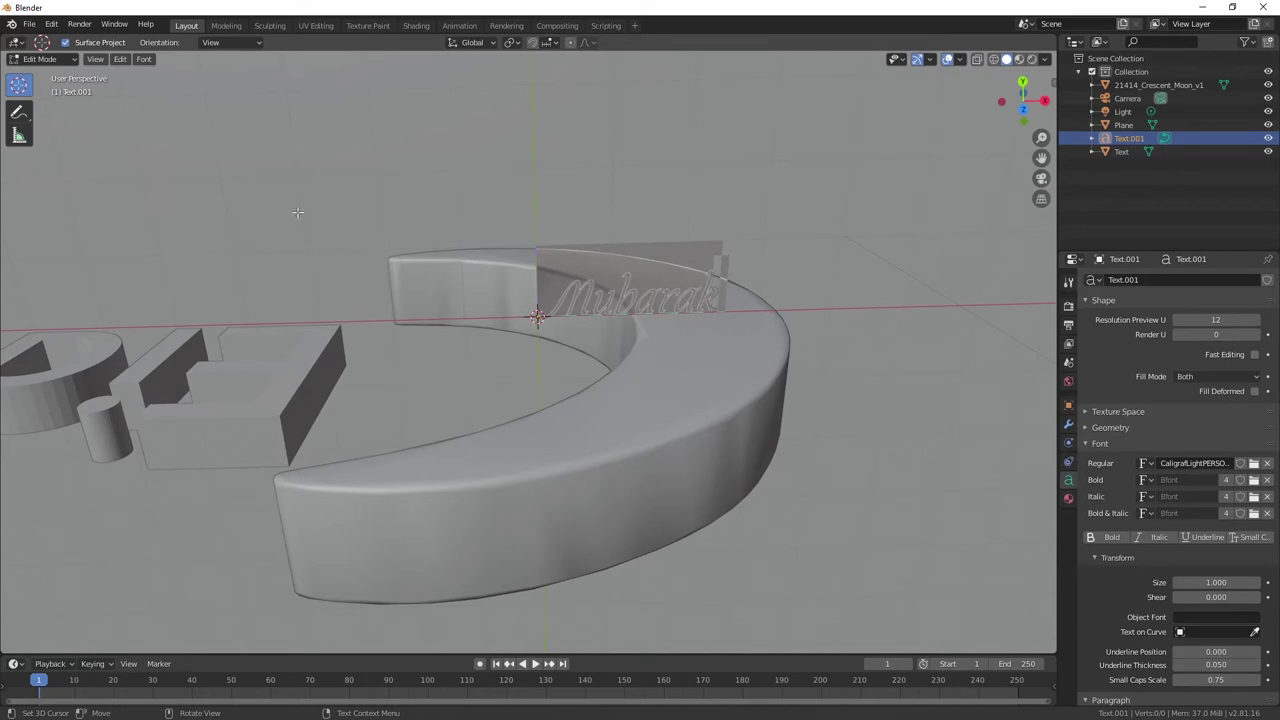
click(63, 60)
click(47, 75)
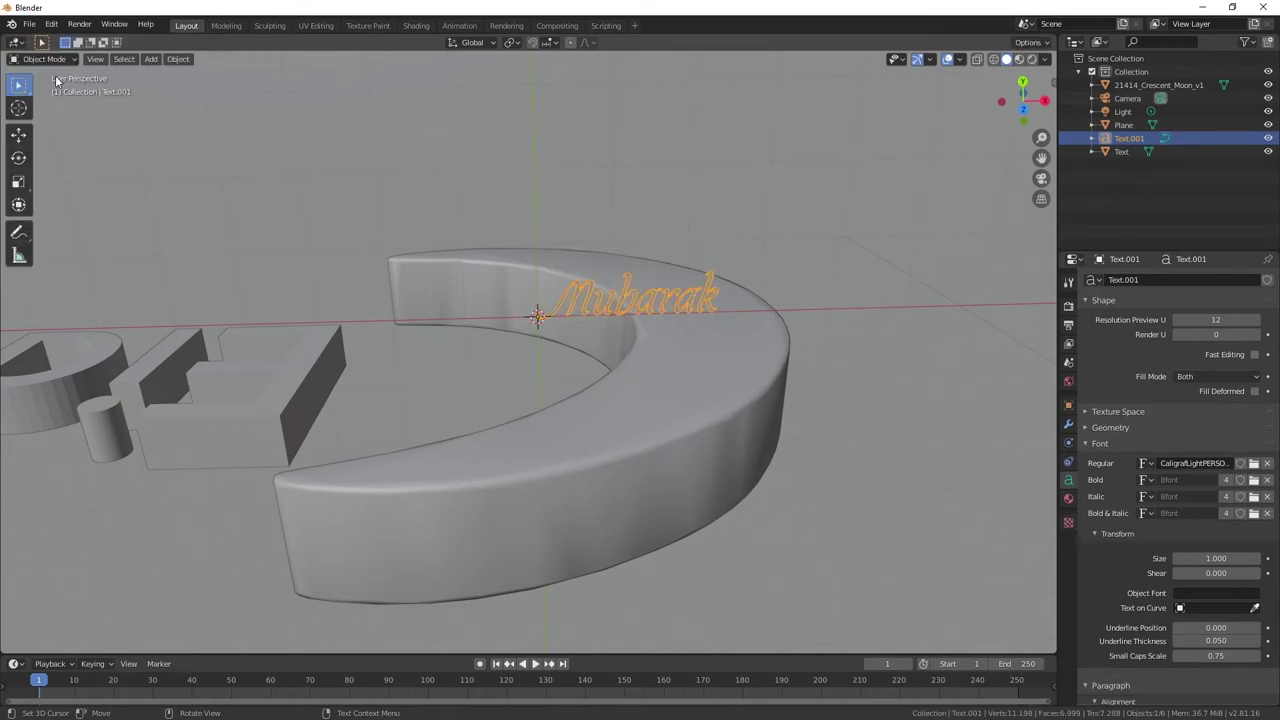
click(660, 197)
key(KP_1)
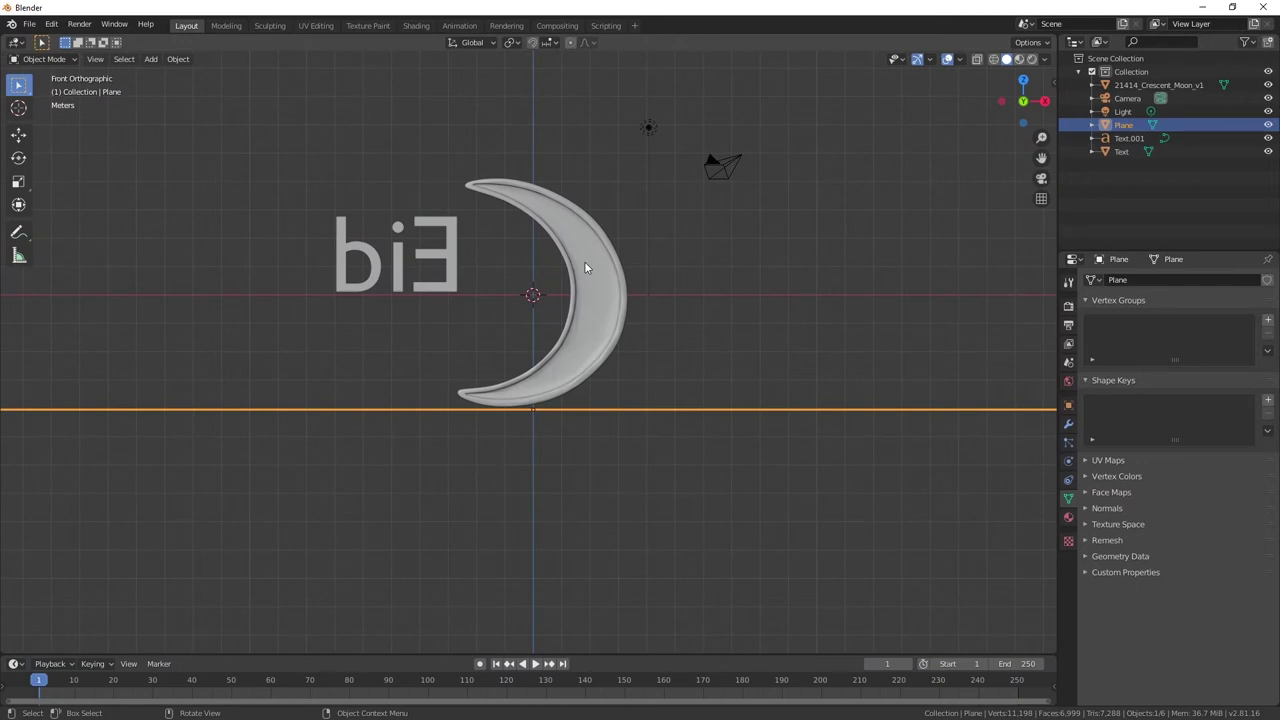
key(KP_3)
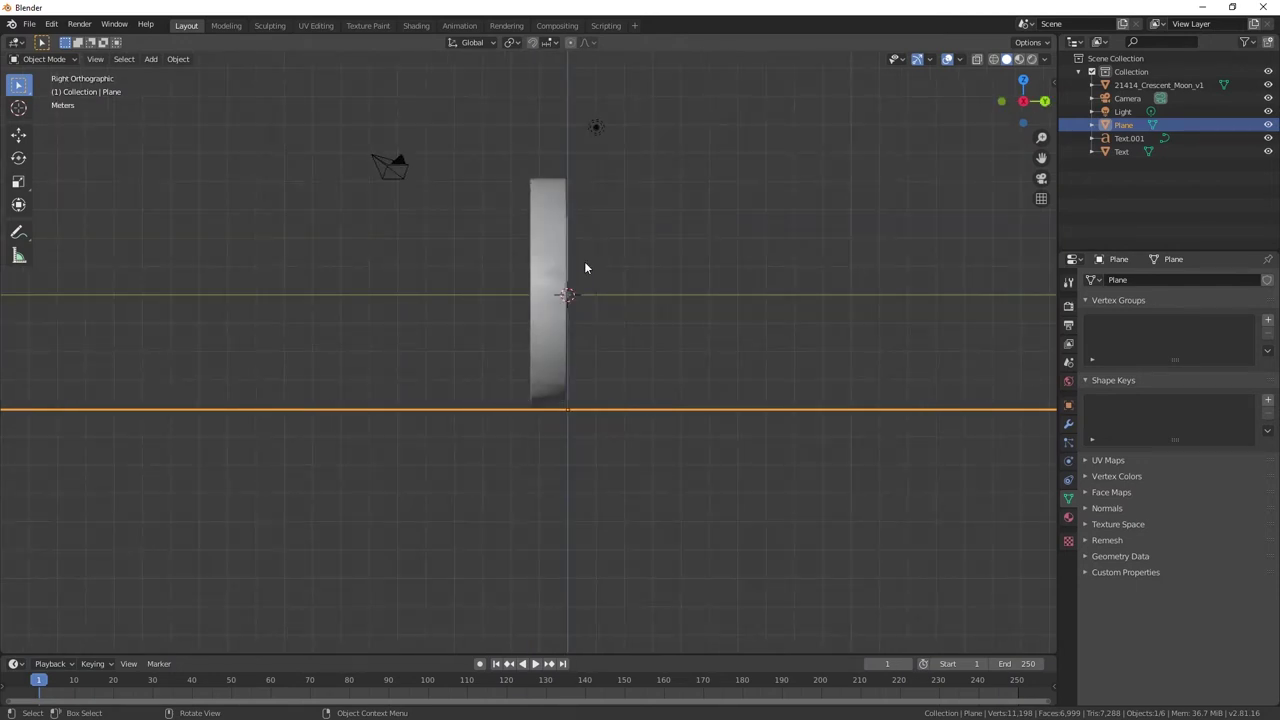
key(KP_7)
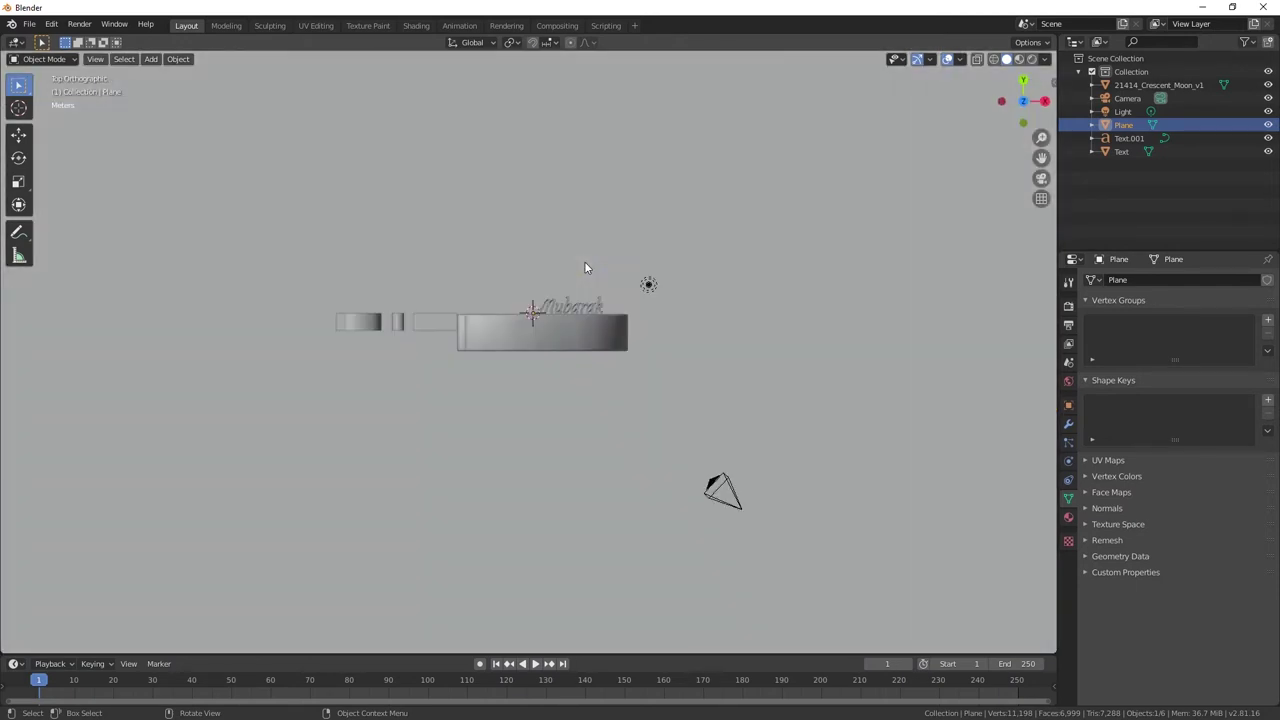
key(KP_1)
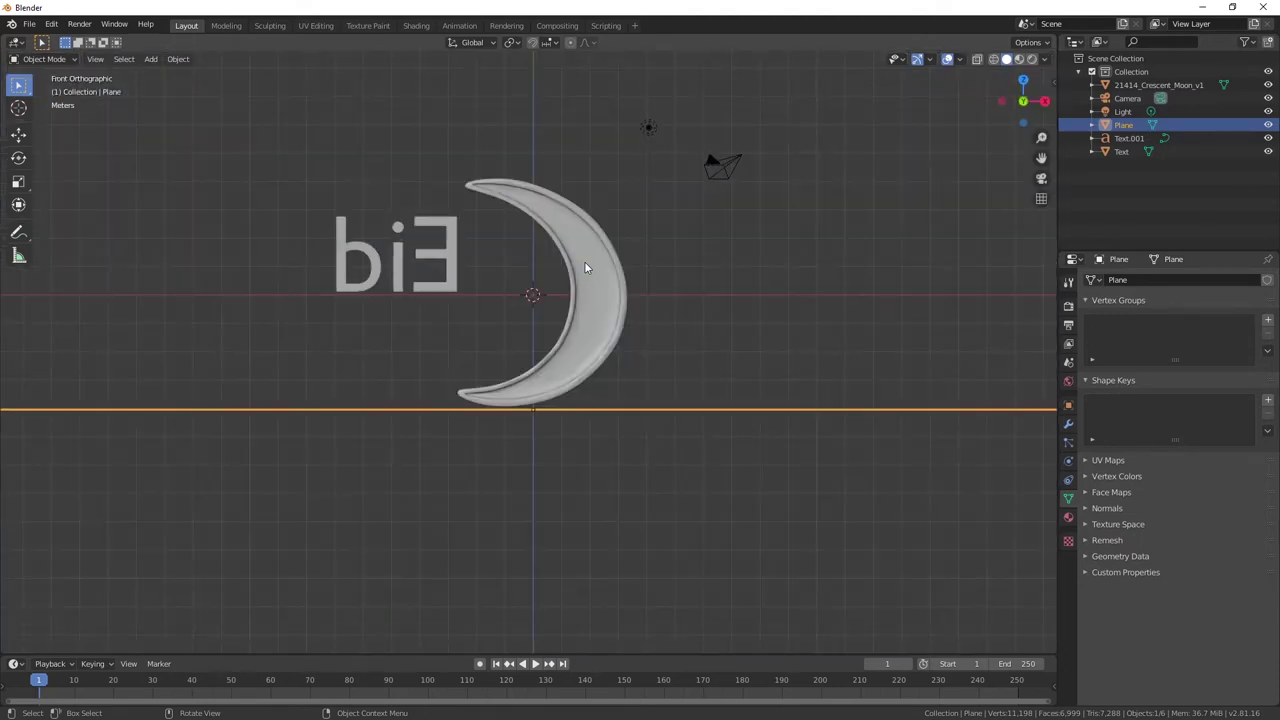
key(ctrl+KP_1)
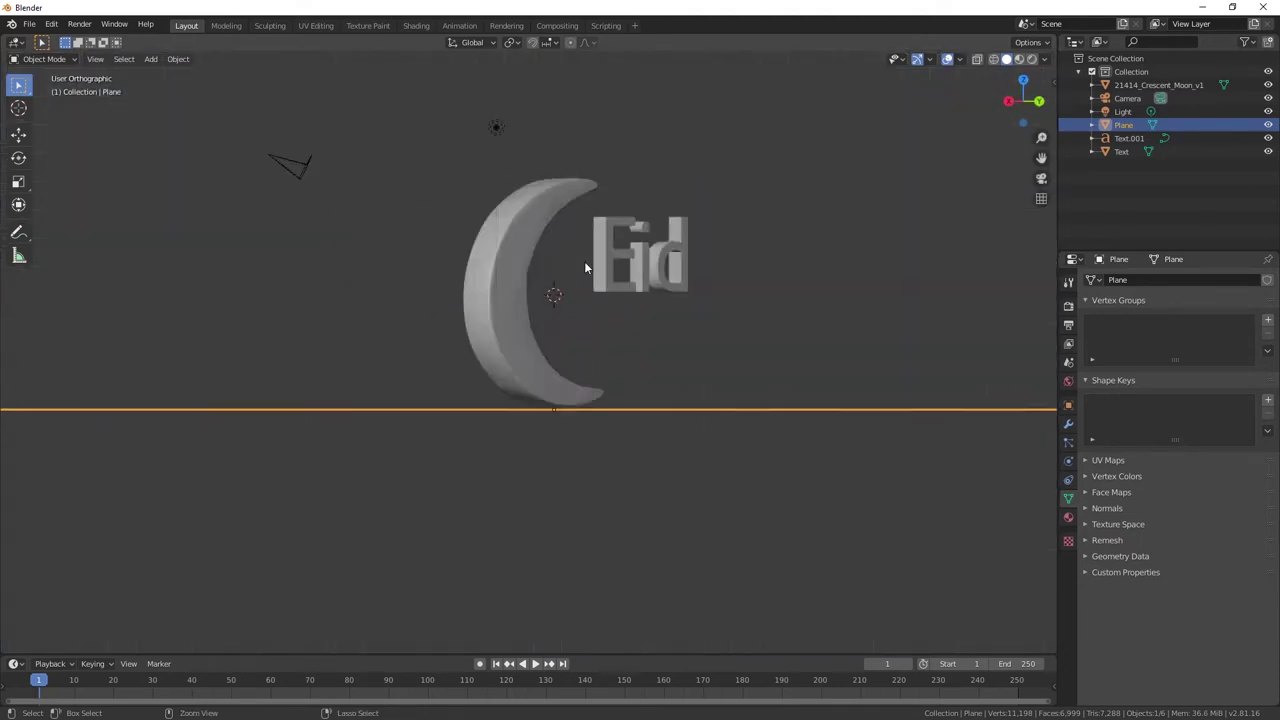
scroll(650, 262, up, 2)
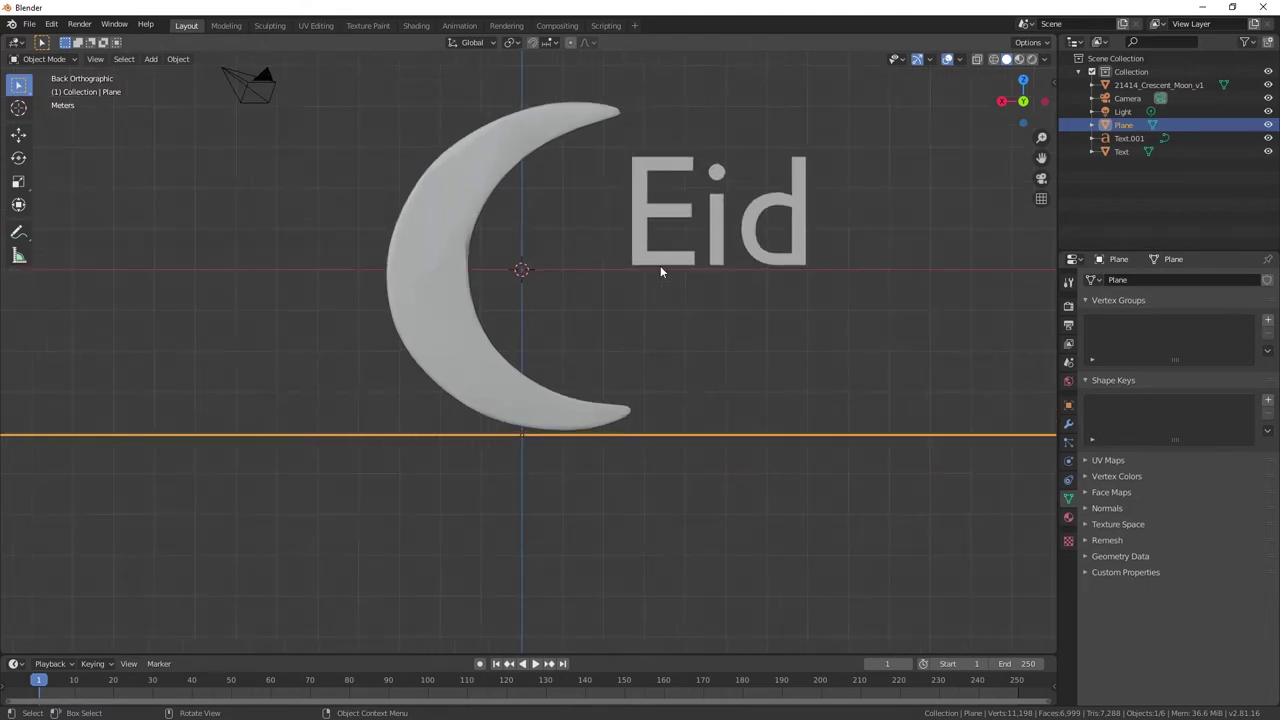
scroll(620, 270, down, 1)
mouse_move(568, 275)
middle_down()
mouse_move(566, 292)
mouse_move(538, 303)
middle_up()
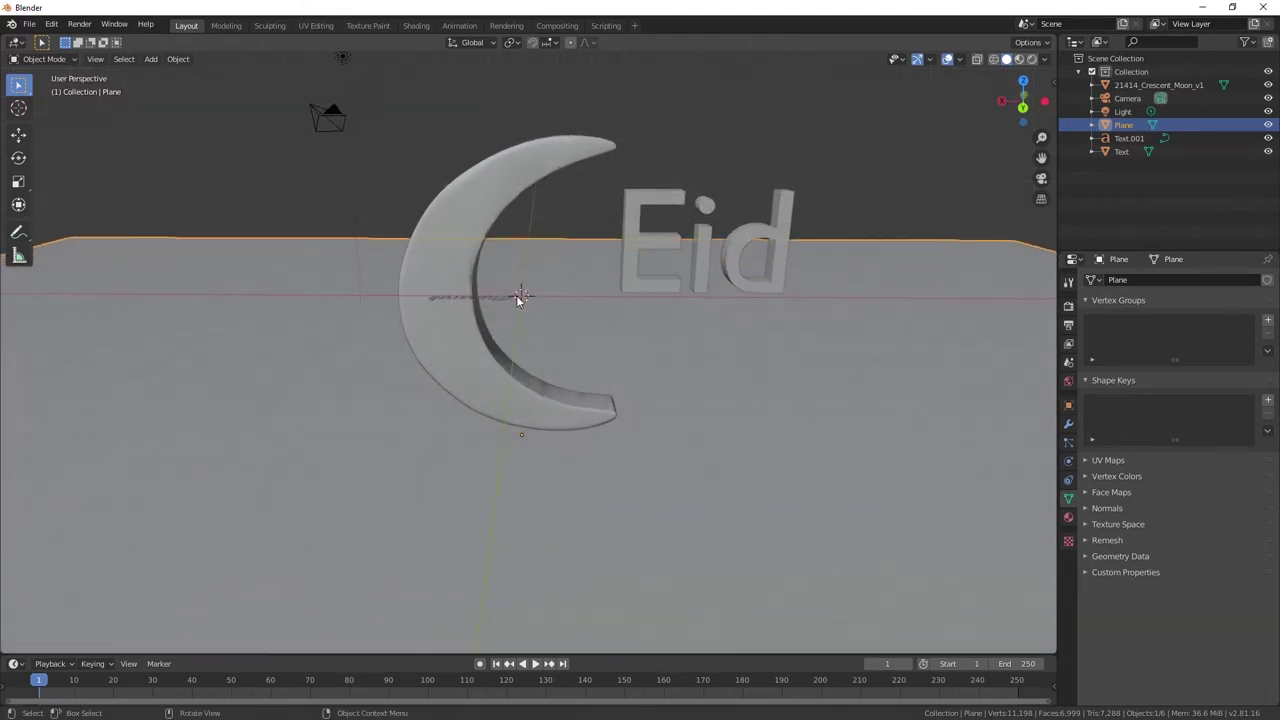
click(505, 299)
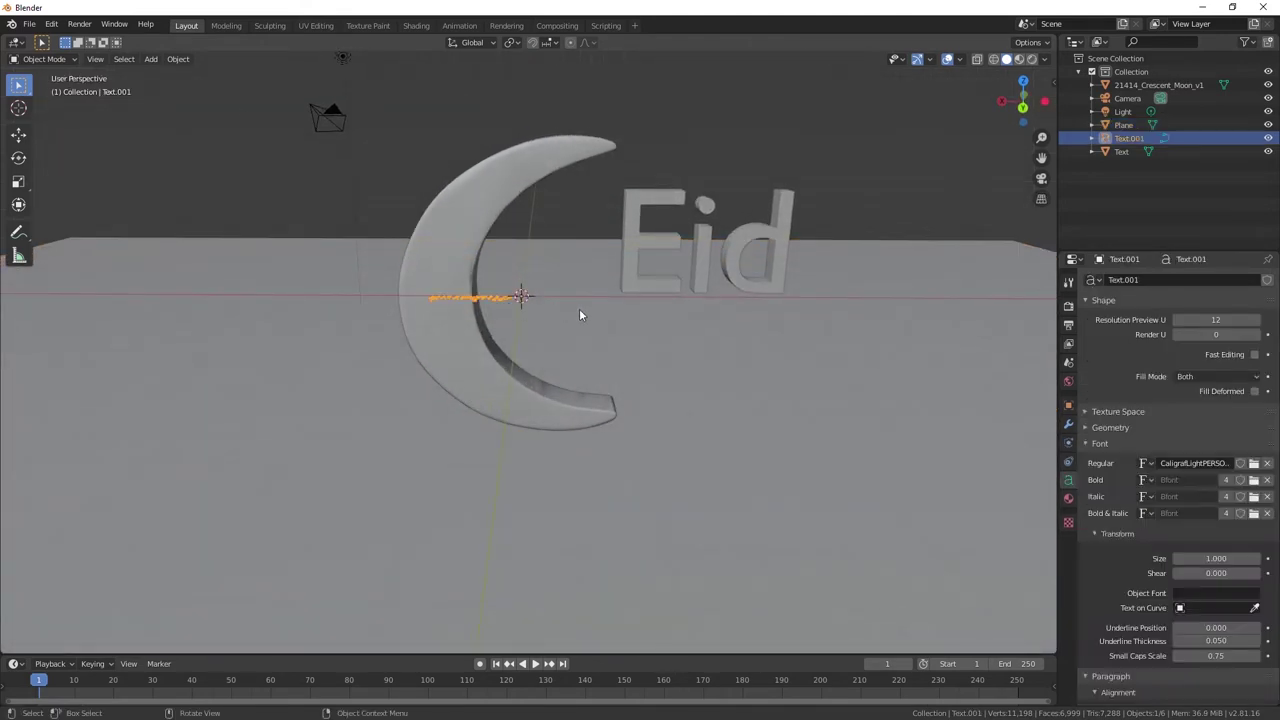
- Enlarge the Mubarak text and rotate it 90° about X and 180° about Z
key(s)
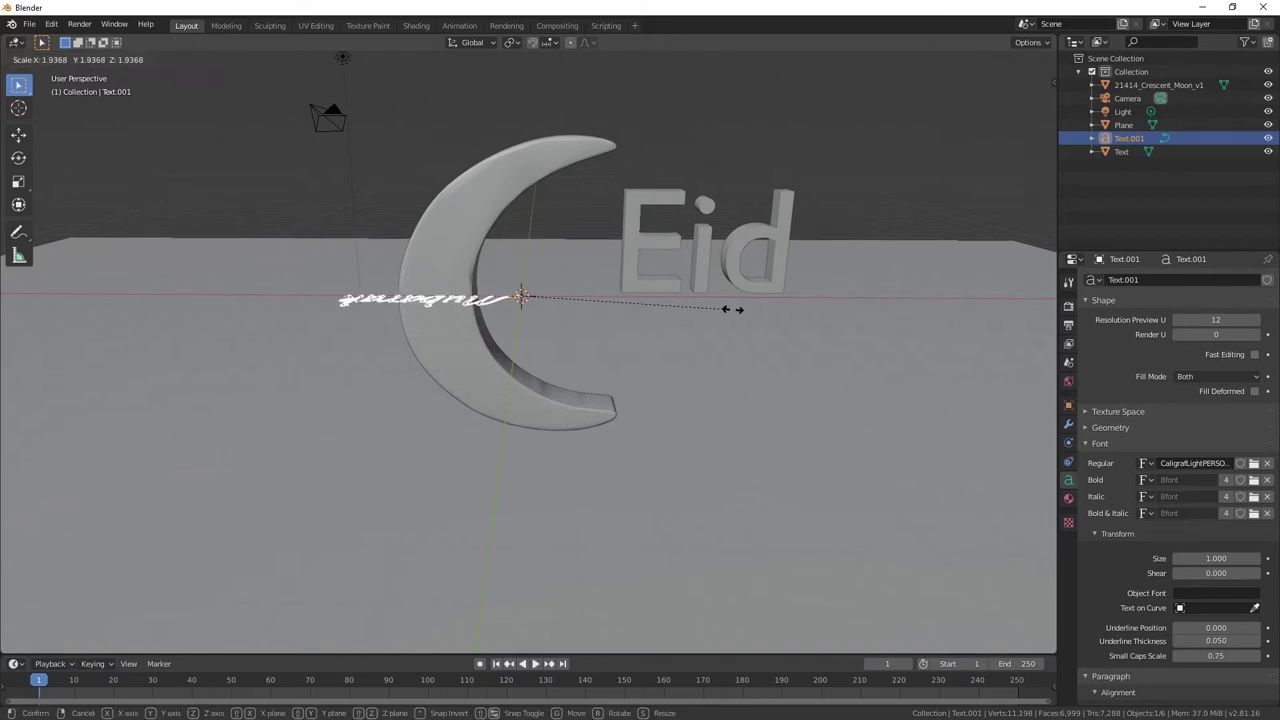
click(754, 320)
key(r)
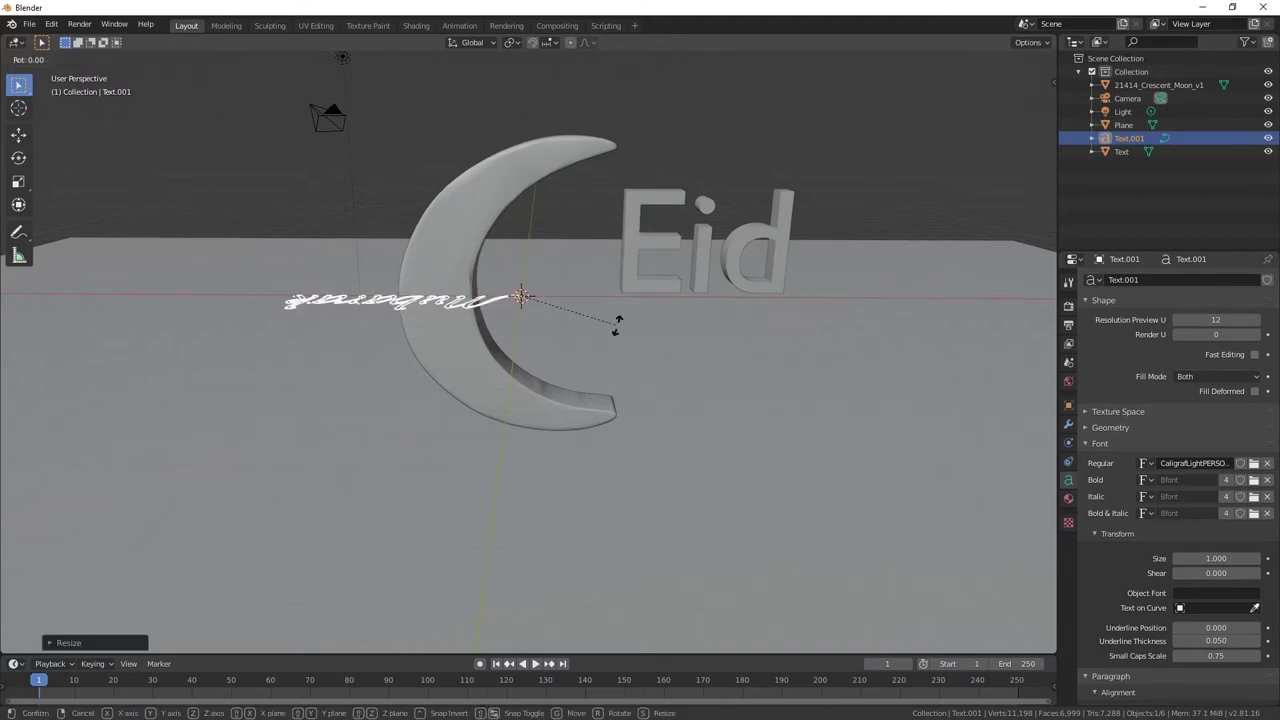
text(x)
text(90)
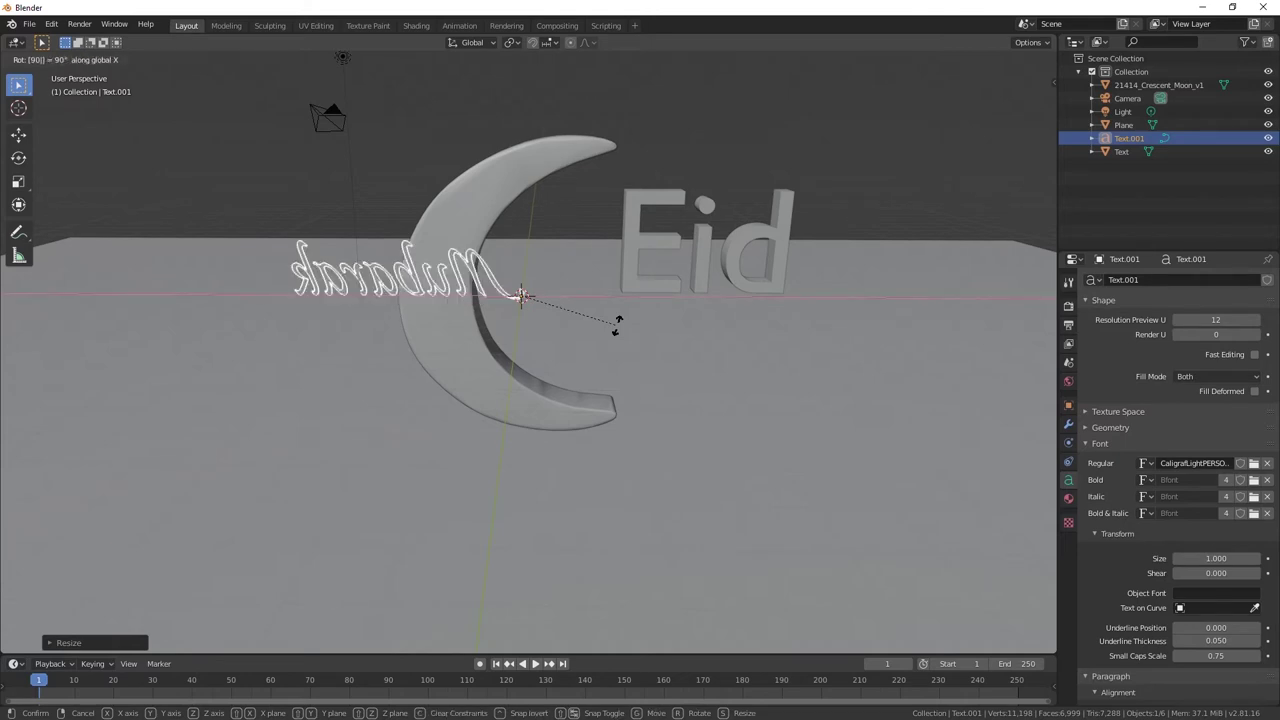
key(Return)
key(r)
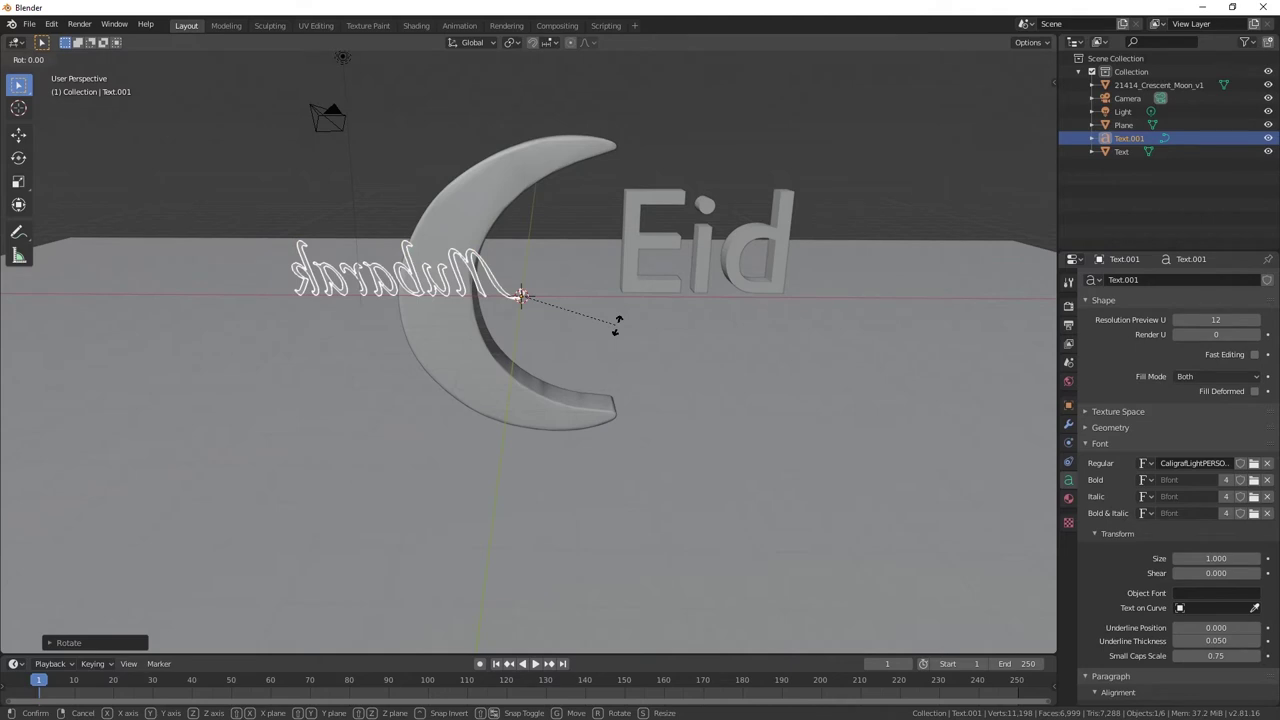
text(z180)
key(Return)
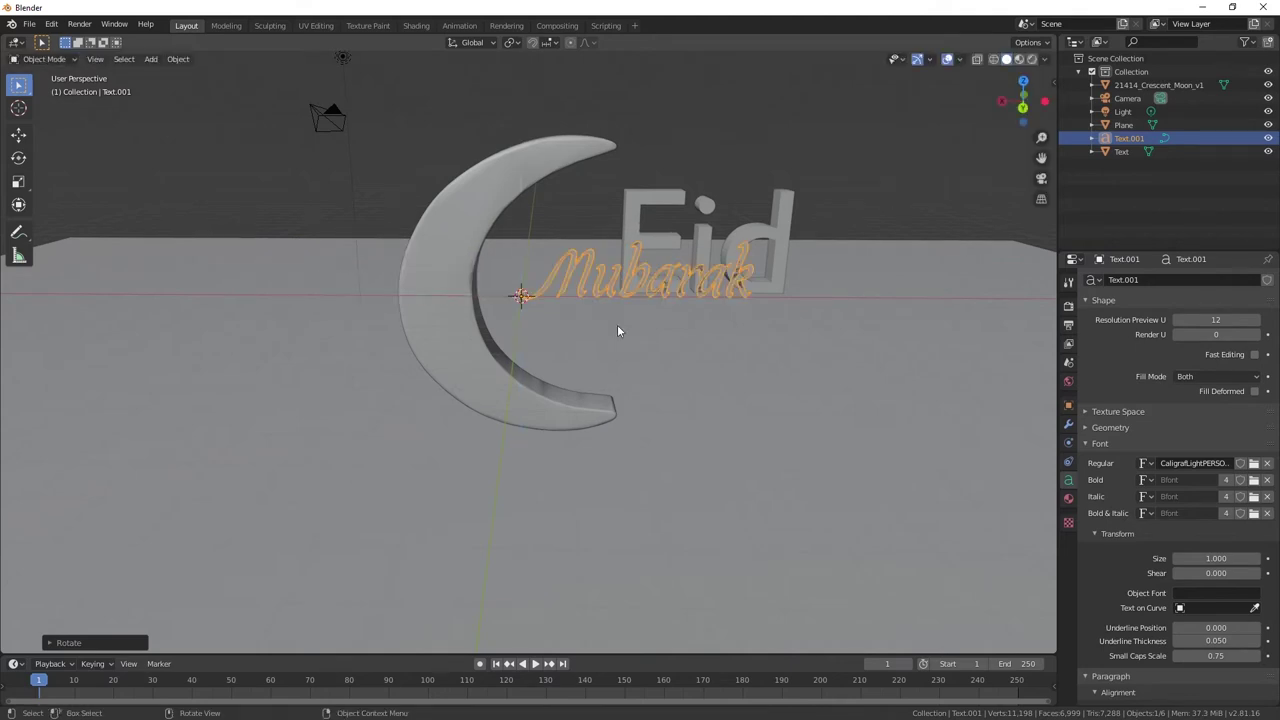
- In back orthographic view, move Mubarak down to sit just below Eid
mouse_move(617, 331)
middle_down()
mouse_move(664, 318)
mouse_move(652, 279)
middle_up()
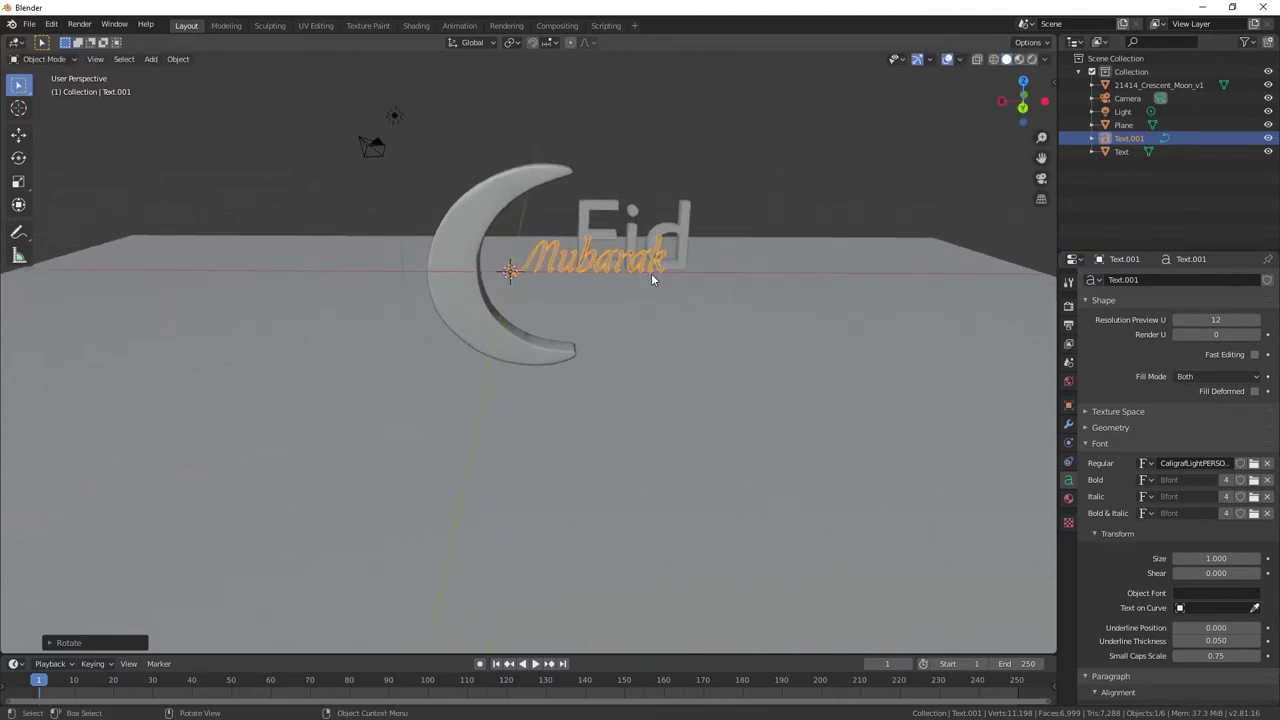
key(ctrl+KP_1)
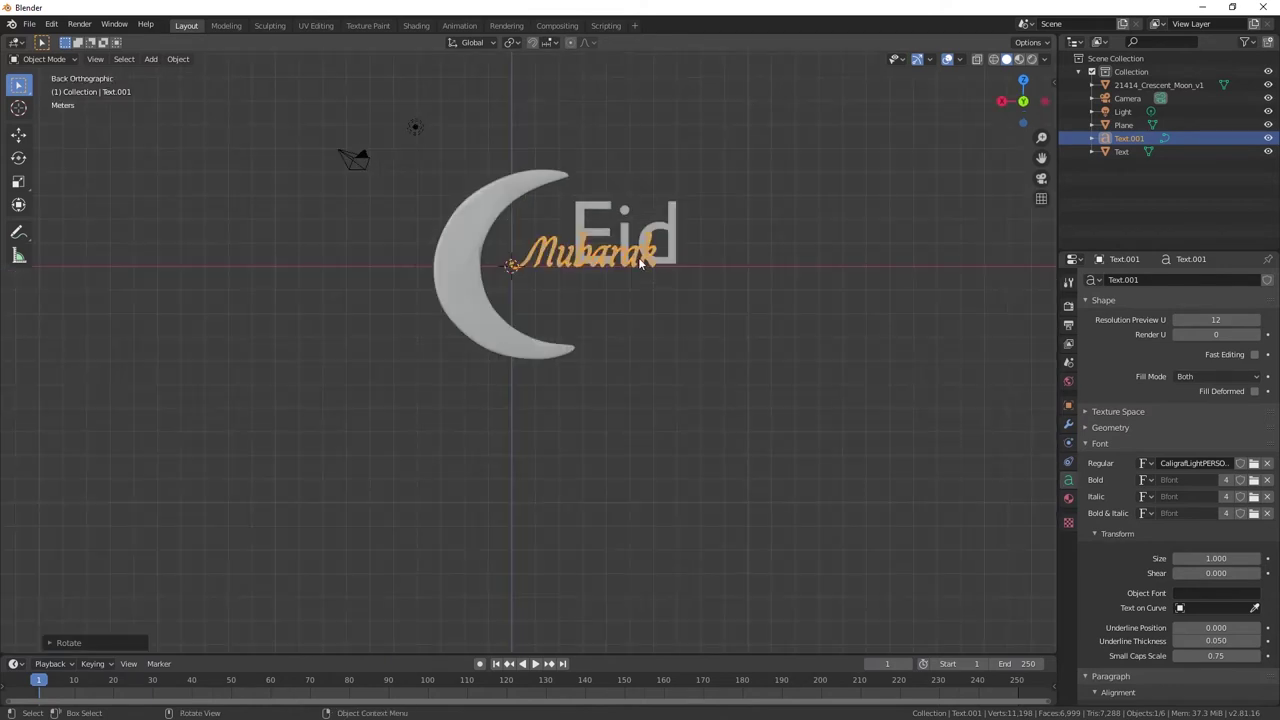
key(g)
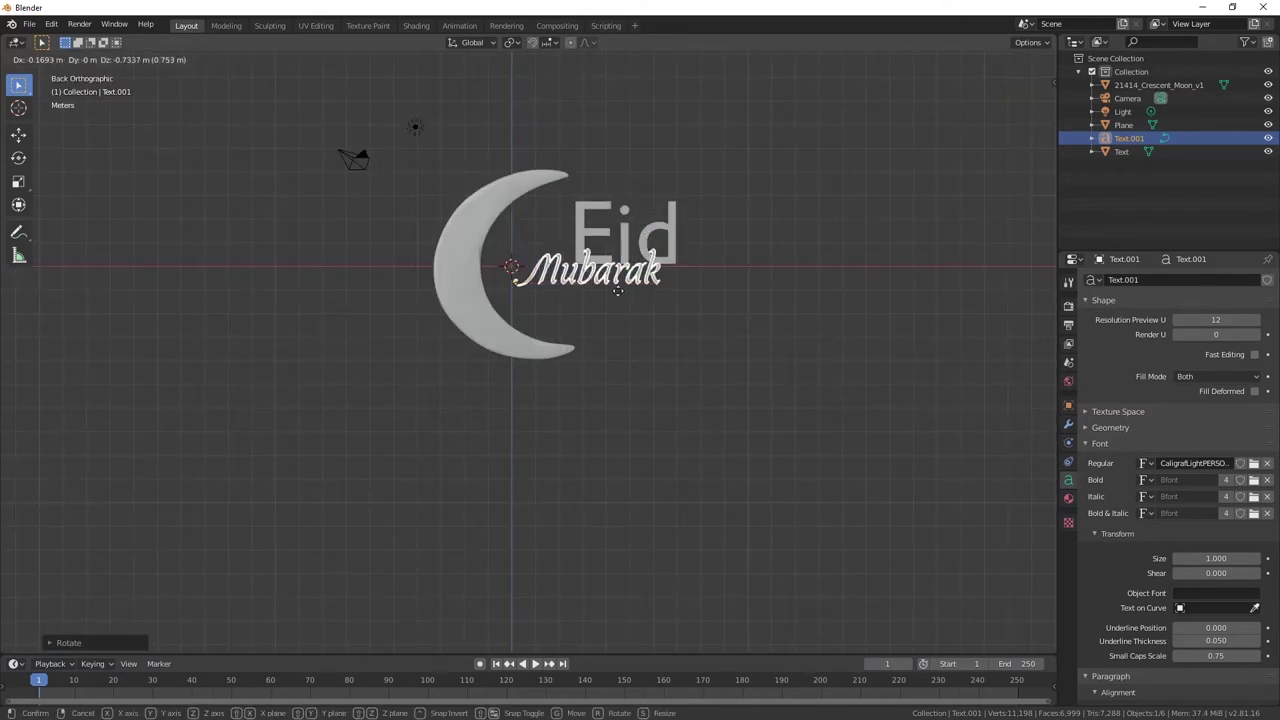
key(z)
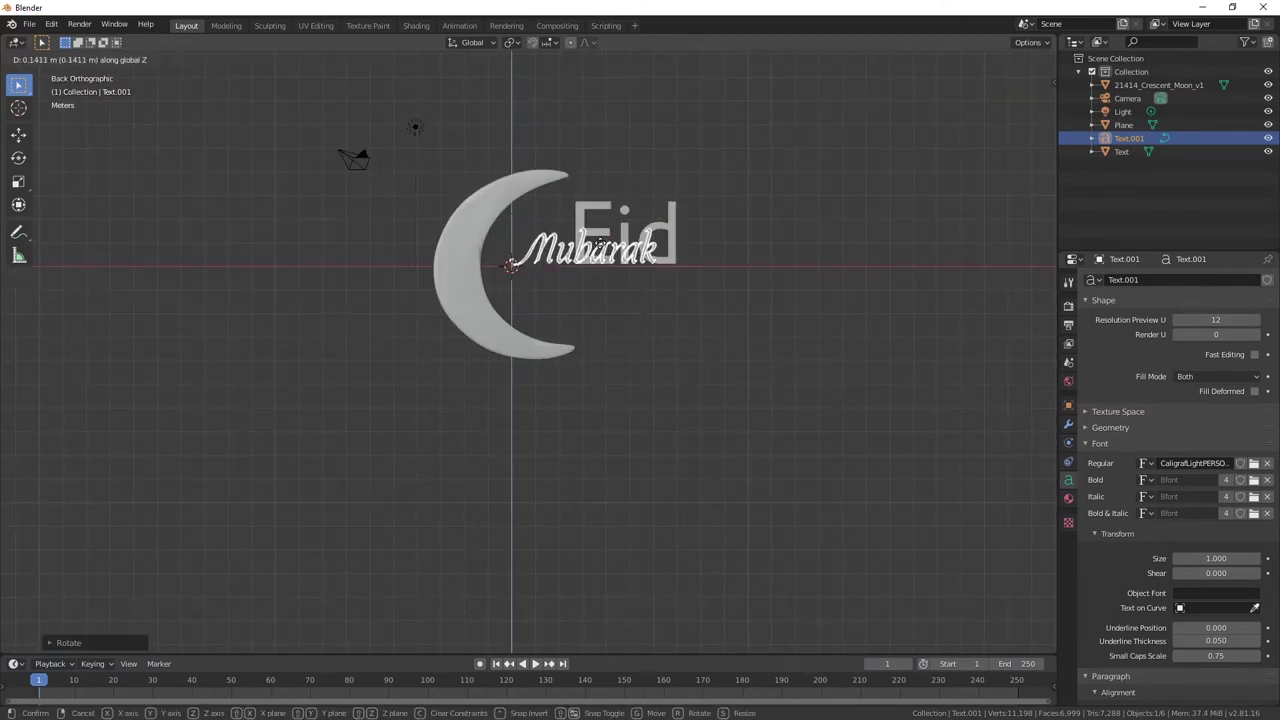
click(614, 280)
key(g)
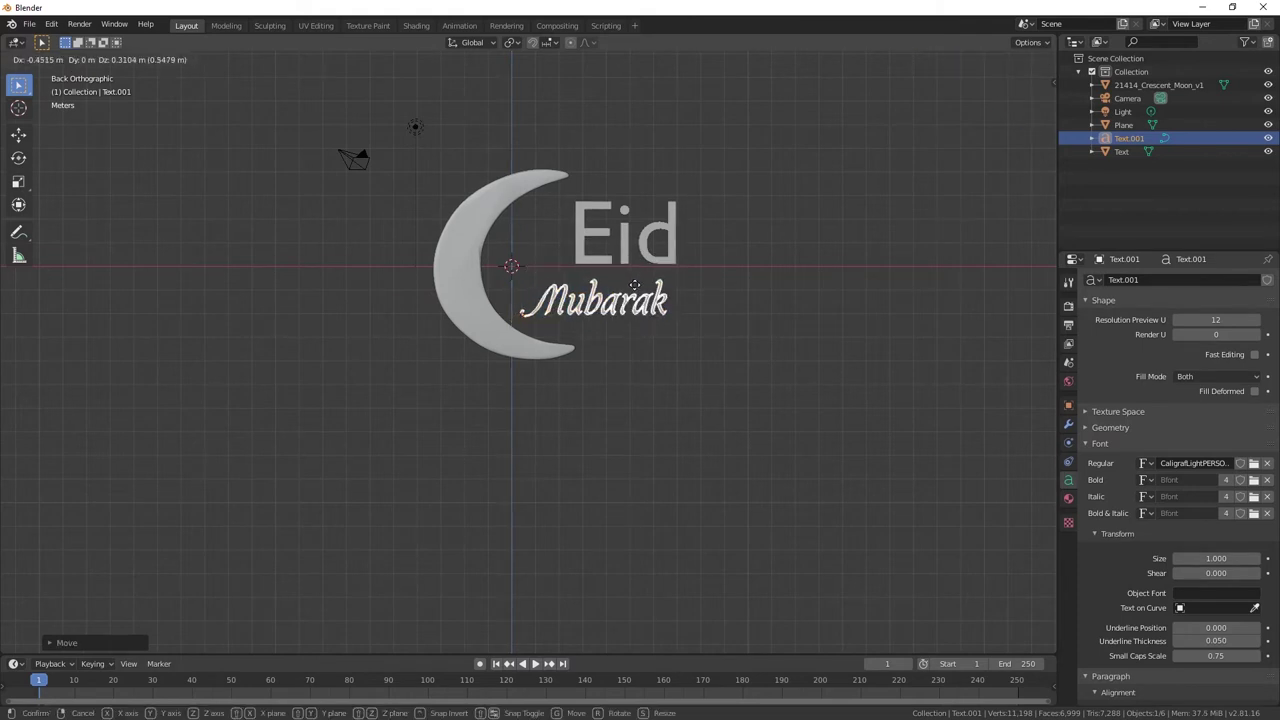
click(652, 284)
scroll(686, 307, up, 1)
scroll(686, 307, up, 1)
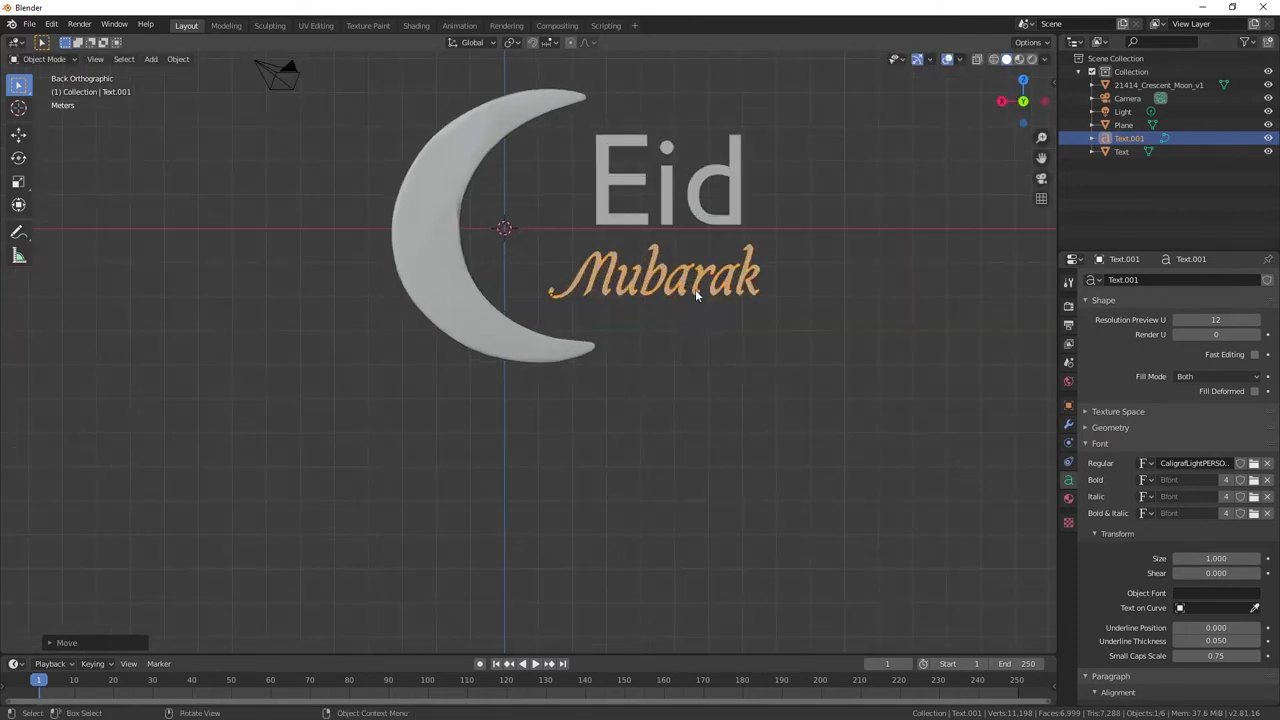
scroll(725, 296, up, 1)
middle_drag(722, 293, 750, 279)
right_click(727, 262)
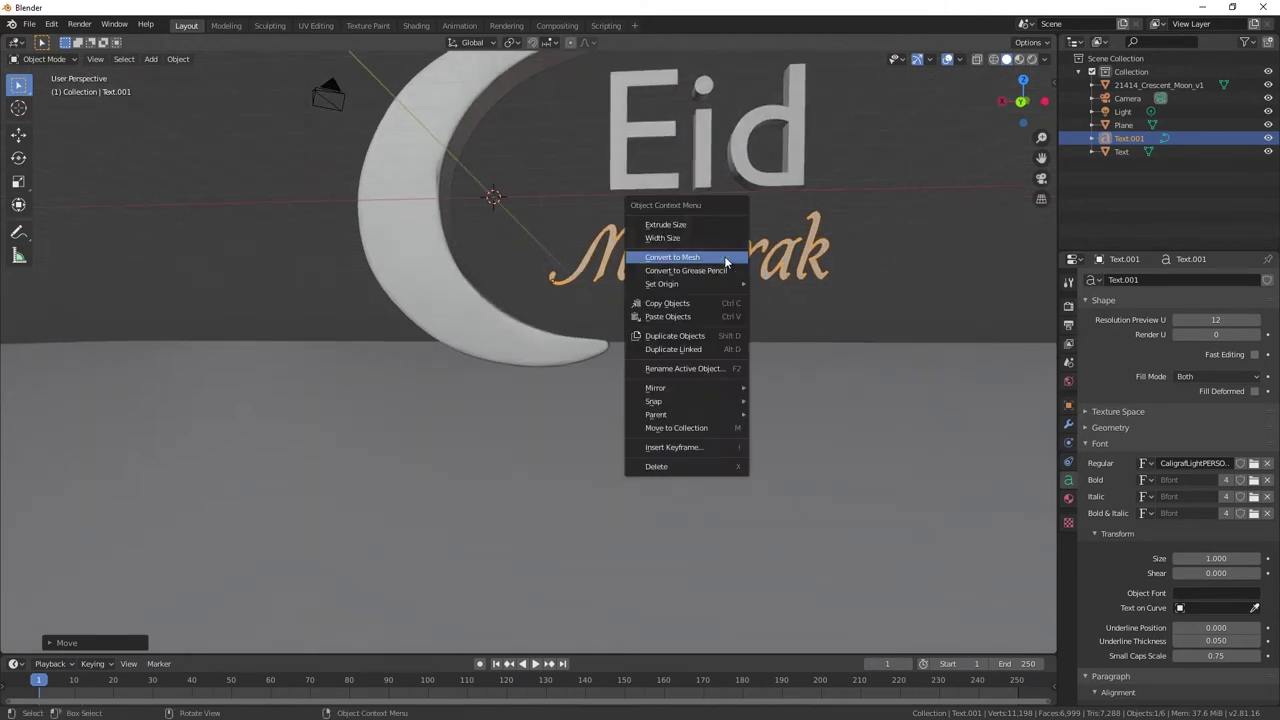
- Convert the Mubarak text to a mesh and select all its geometry in Edit Mode
click(727, 262)
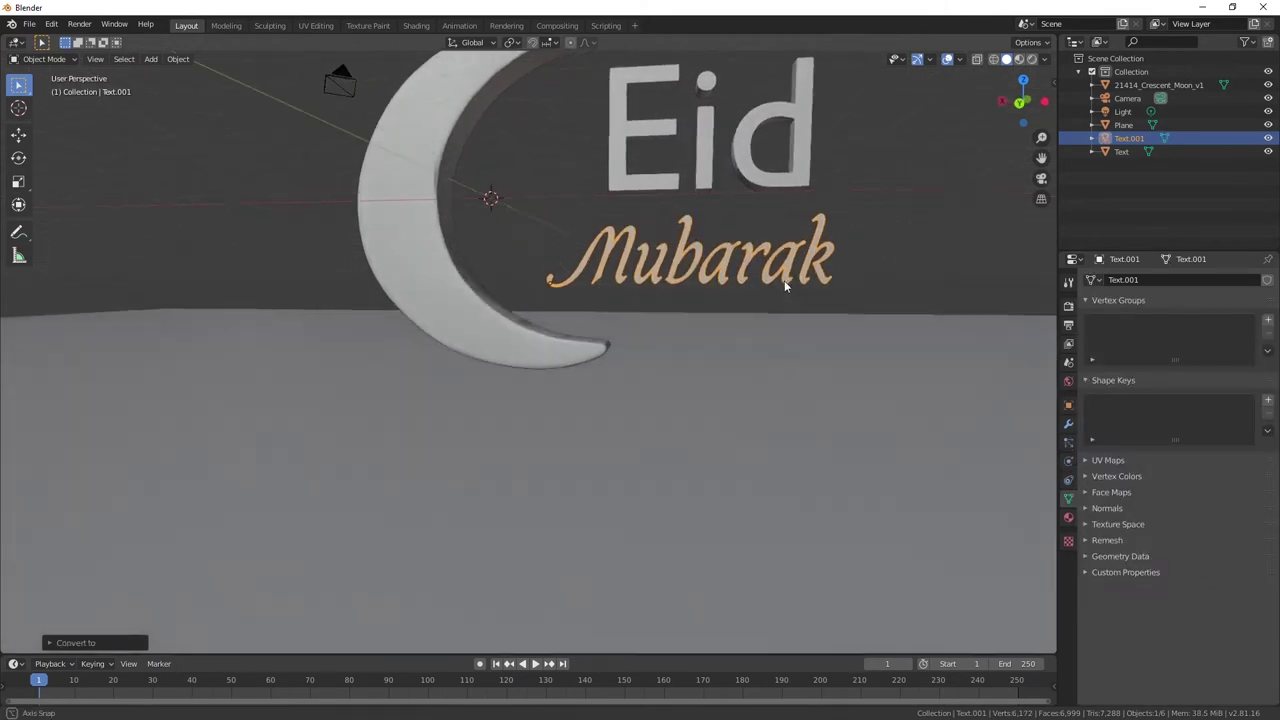
middle_drag(787, 277, 741, 312)
click(55, 59)
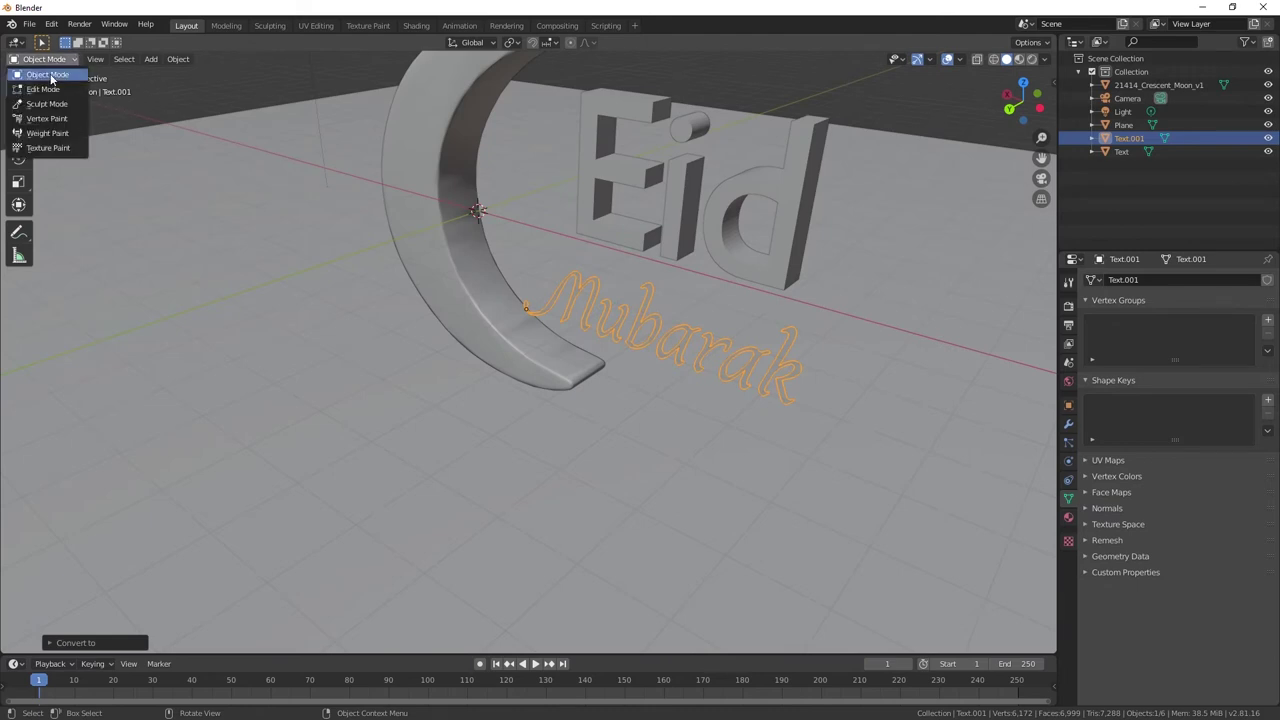
click(50, 84)
middle_drag(740, 335, 712, 446)
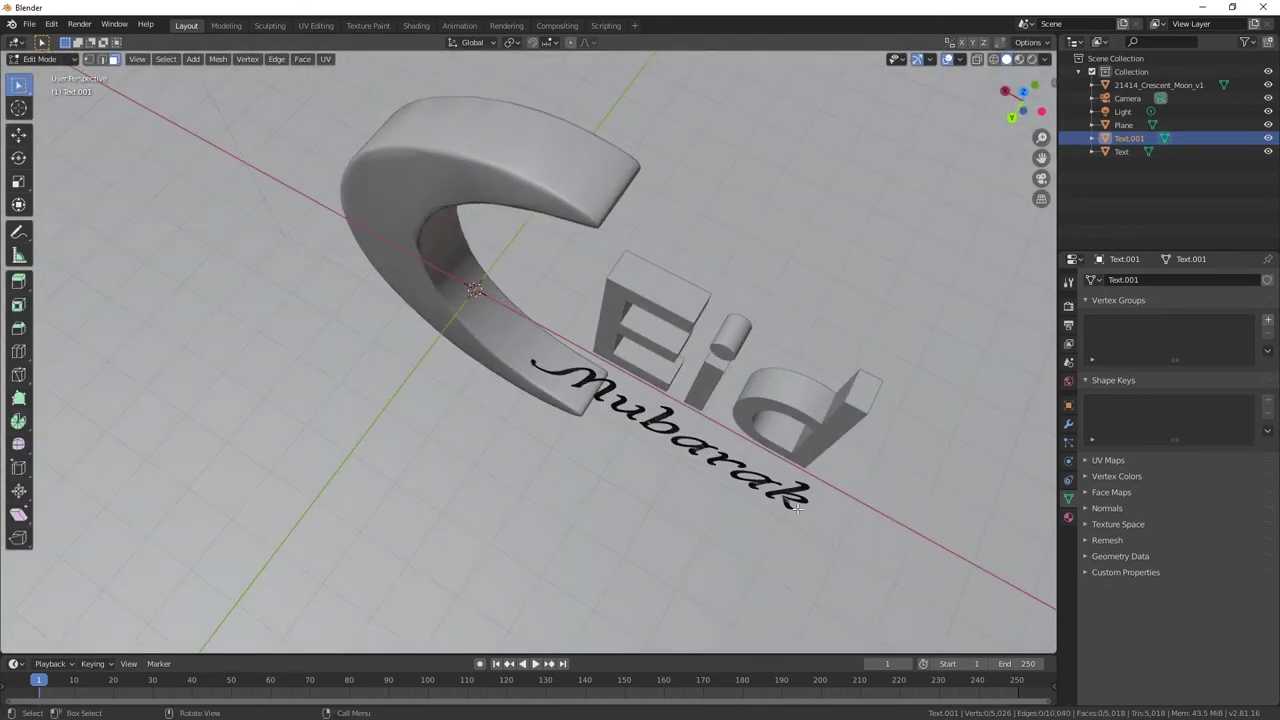
key(a)
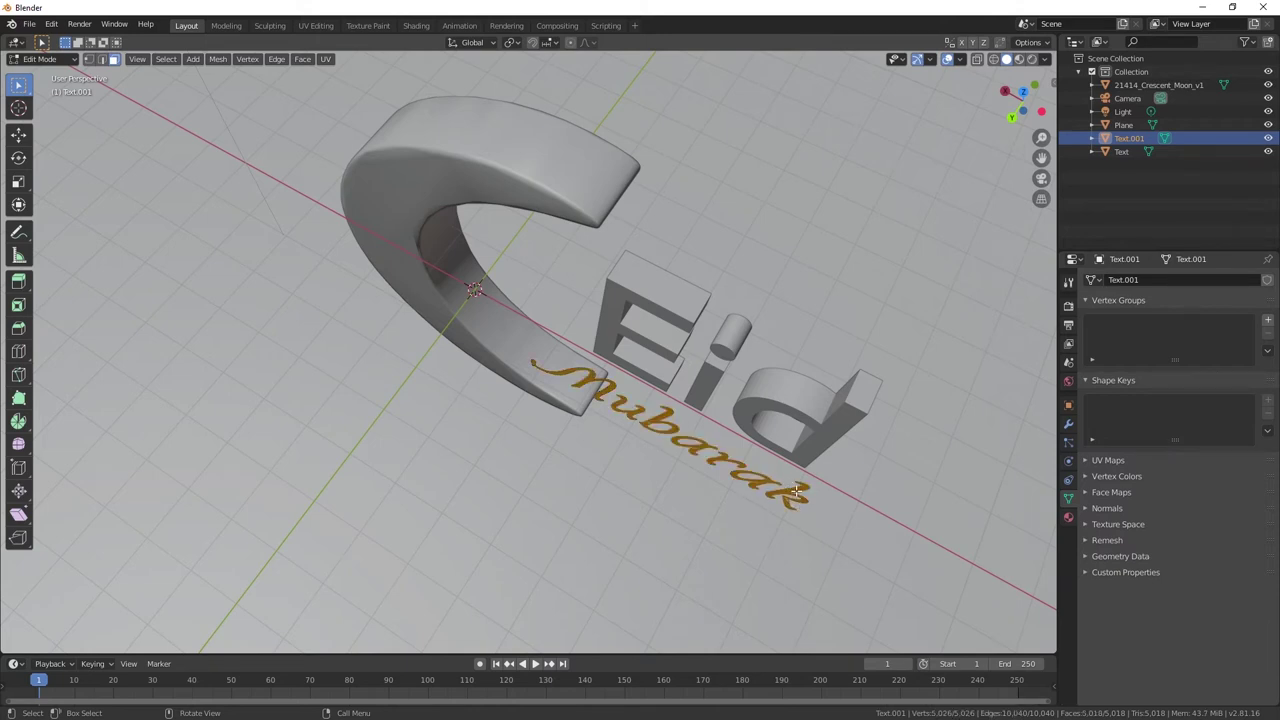
- Extrude the Mubarak lettering from the top view for thickness, then return to Object Mode
middle_drag(789, 484, 806, 516)
key(e)
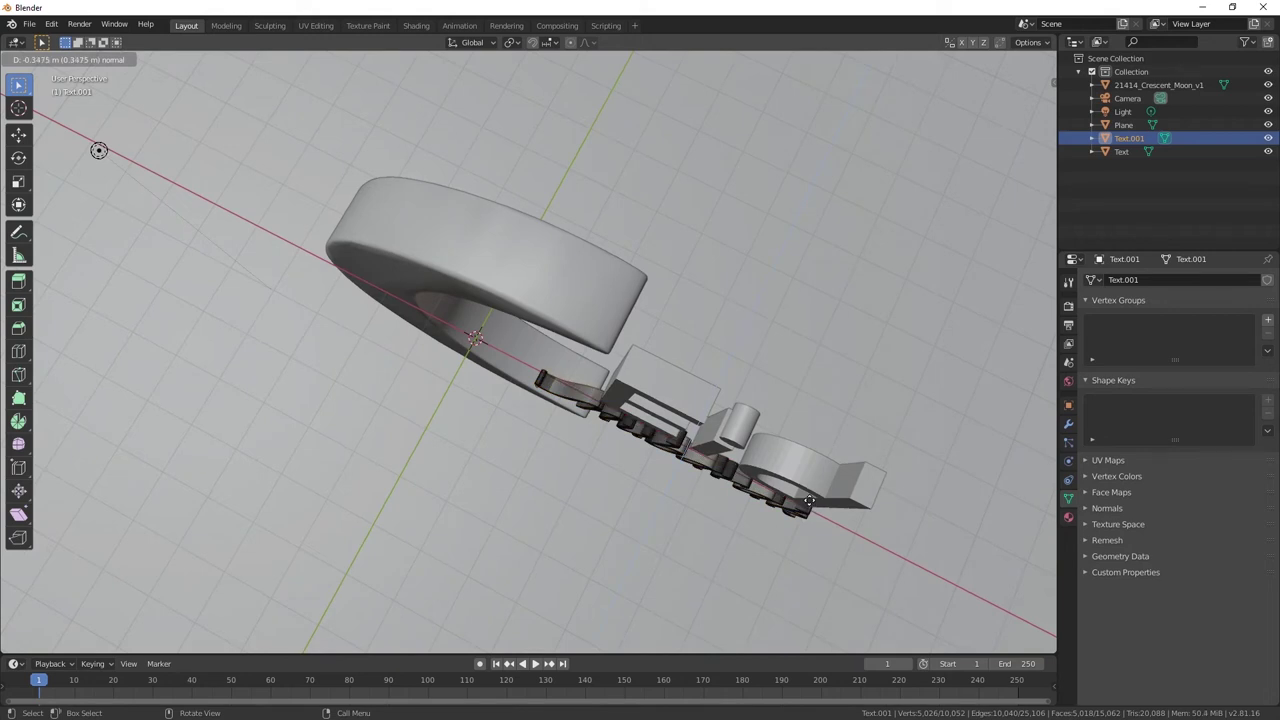
key(Escape)
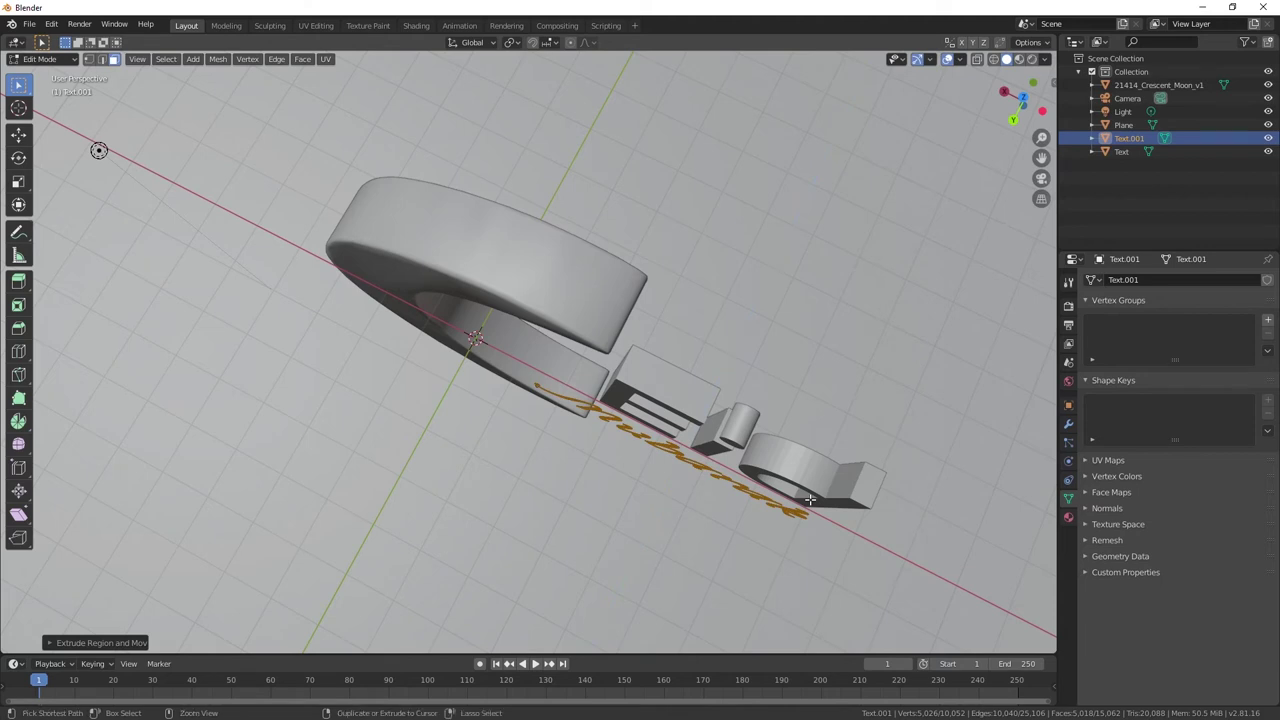
key(ctrl+z)
key(KP_7)
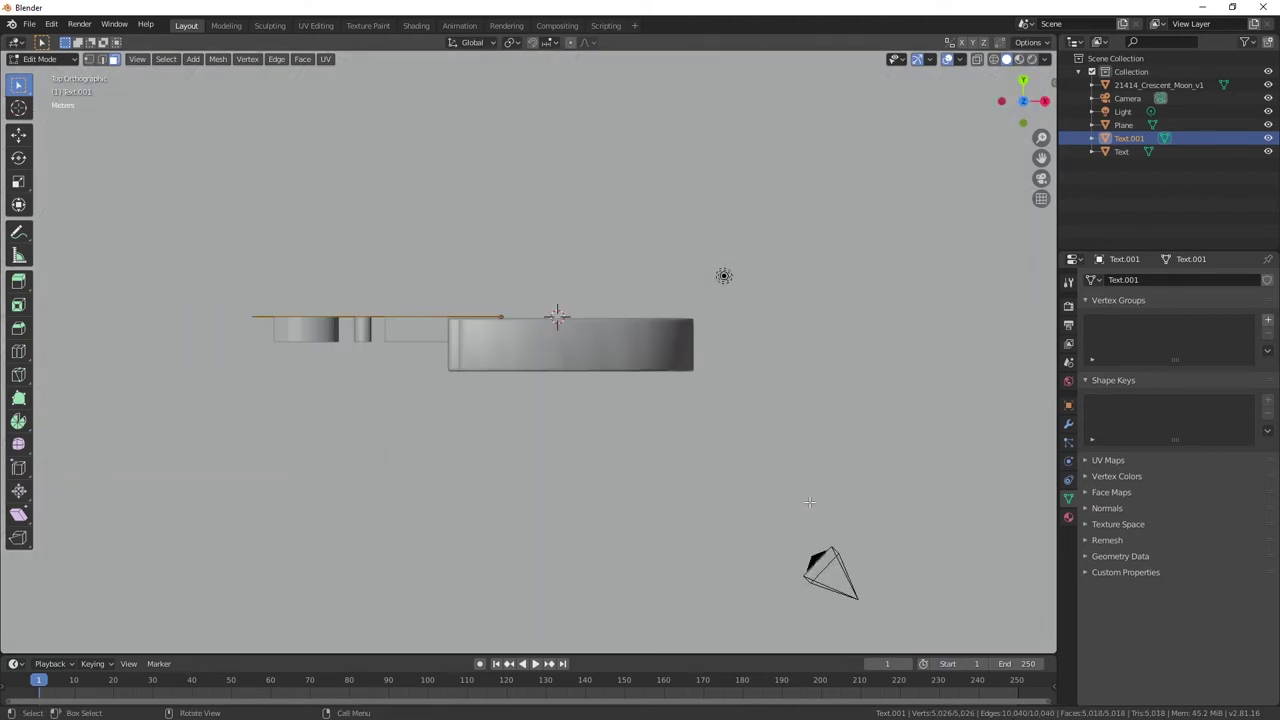
key(e)
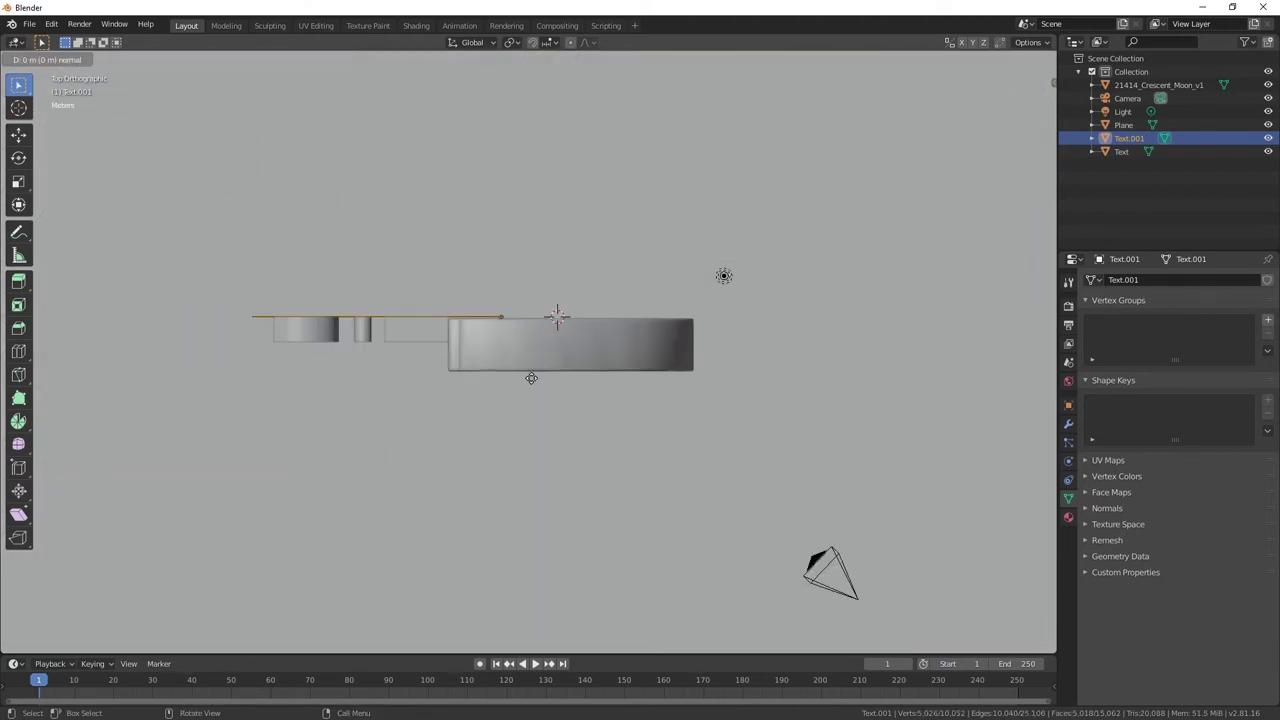
click(532, 400)
mouse_move(532, 400)
middle_down()
mouse_move(749, 292)
mouse_move(655, 290)
middle_up()
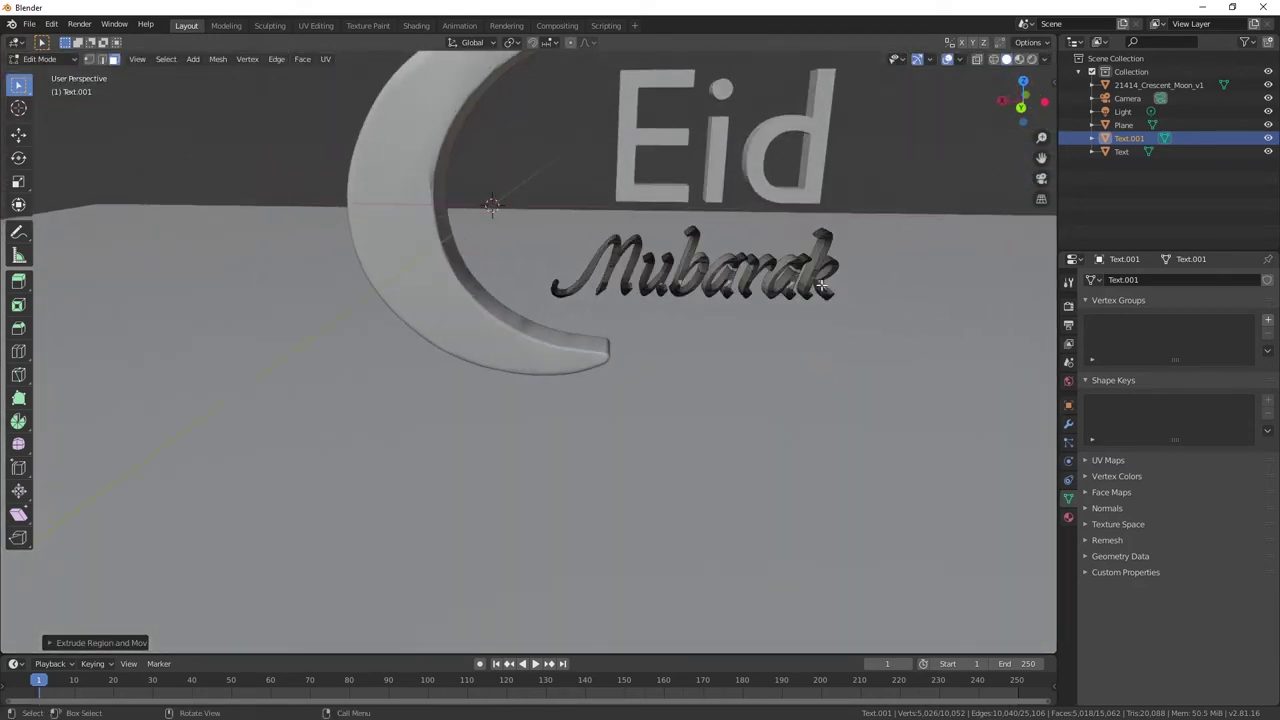
click(40, 59)
click(45, 76)
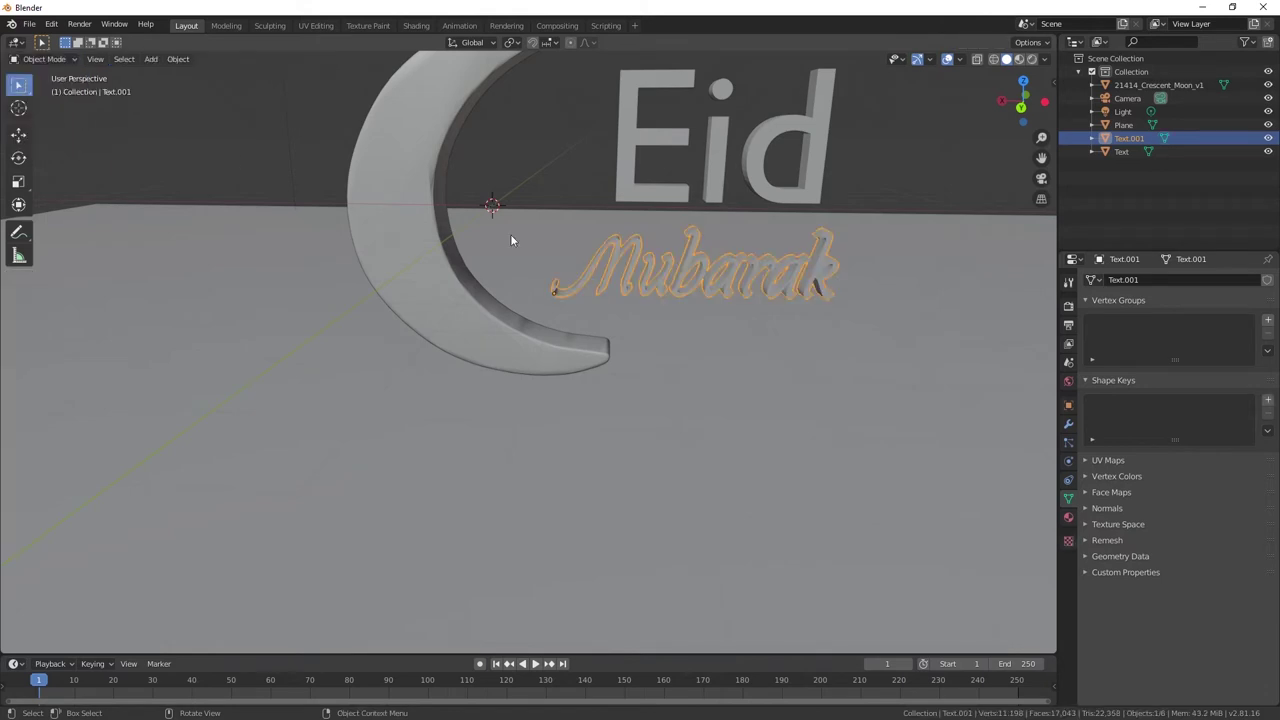
scroll(776, 313, down, 3)
middle_drag(776, 313, 587, 312)
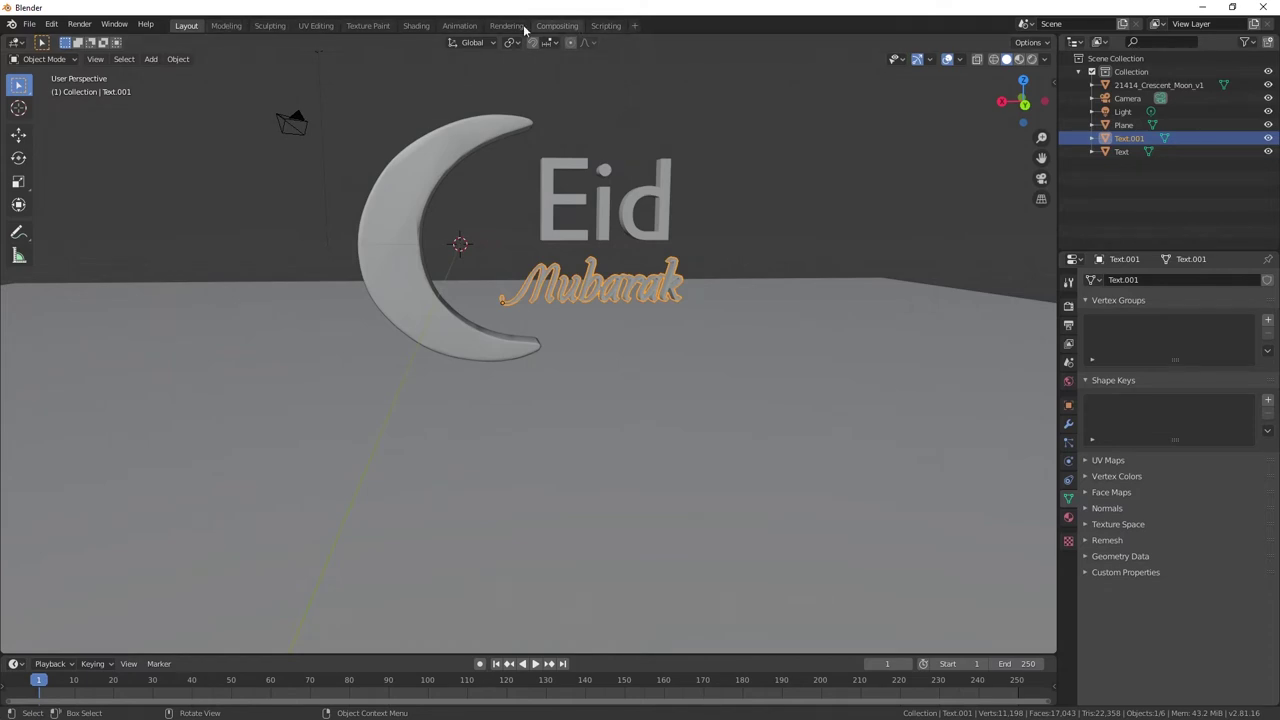
- Switch to the Shading workspace and orbit to face the moon and text head-on
click(425, 28)
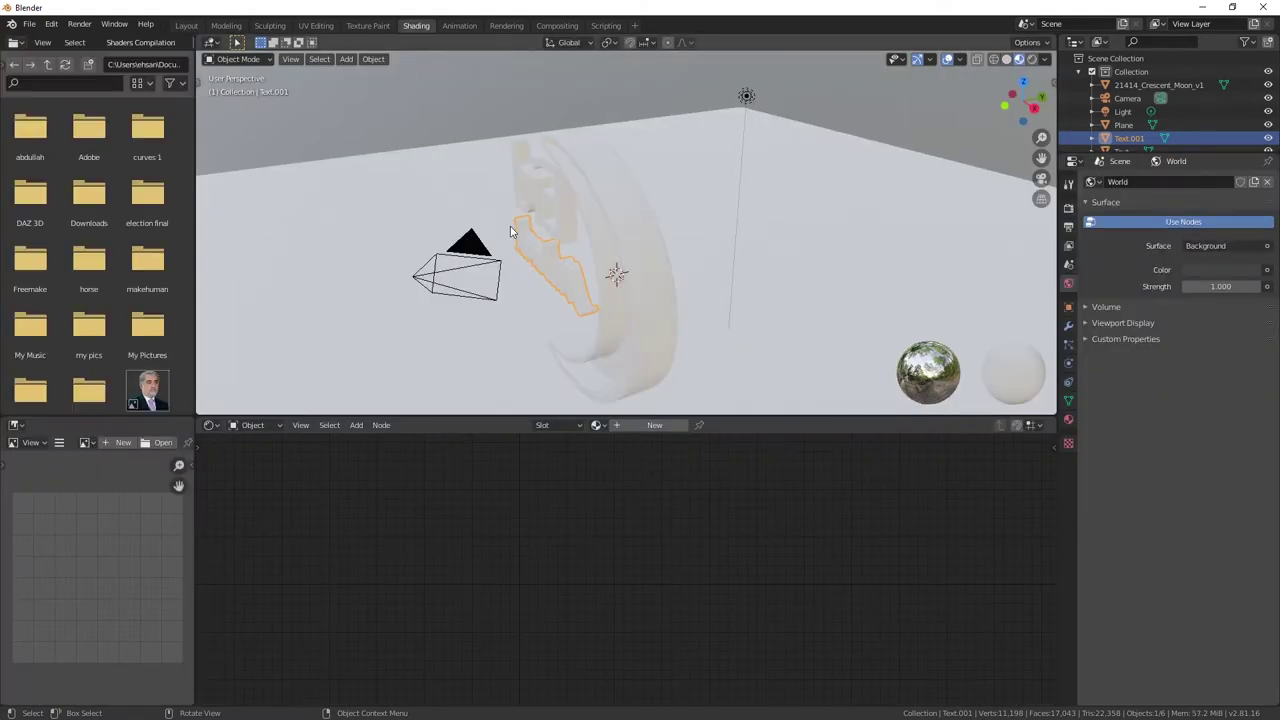
middle_drag(510, 226, 610, 213)
middle_drag(754, 240, 670, 231)
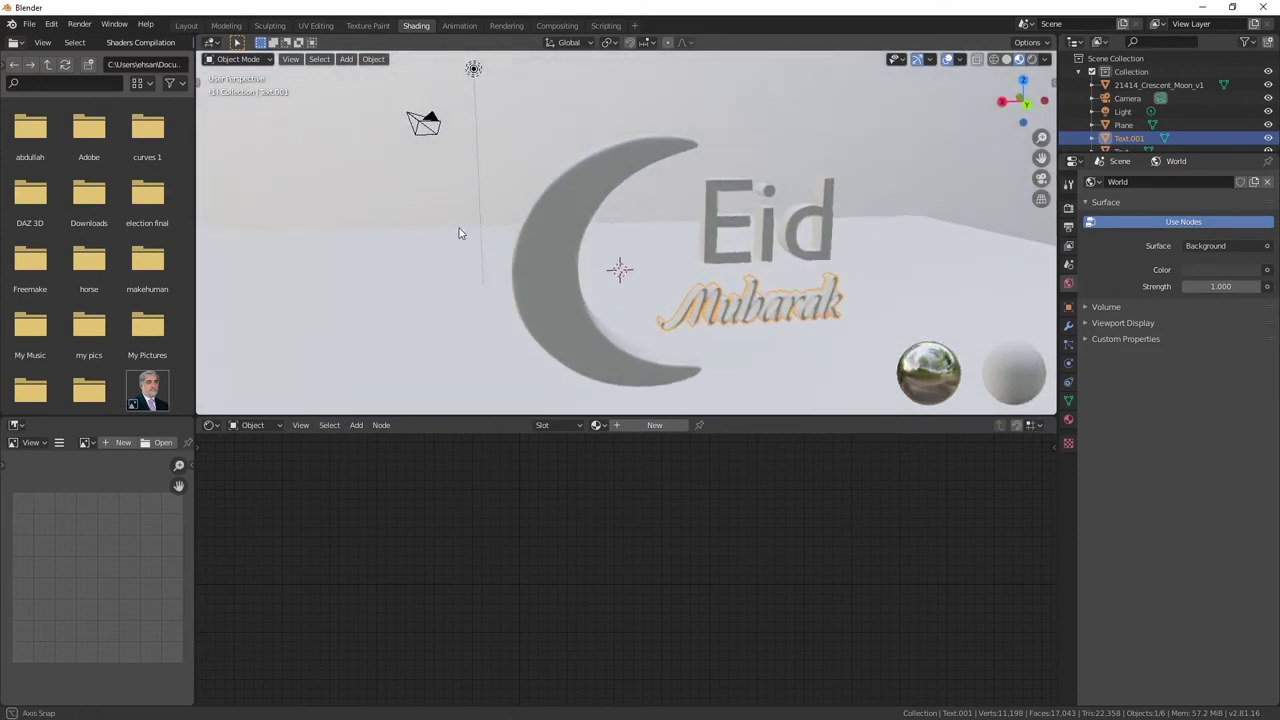
scroll(670, 231, down, 2)
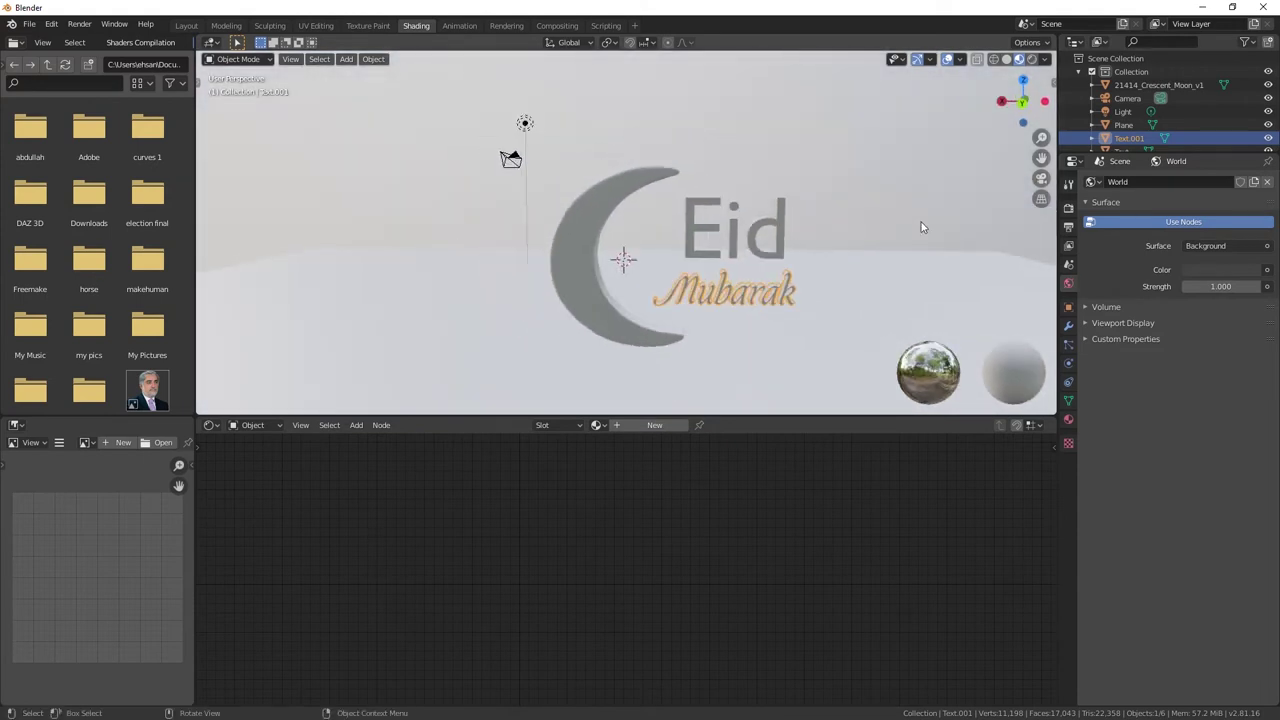
- Set the viewport to Rendered shading and select the existing light
click(1006, 59)
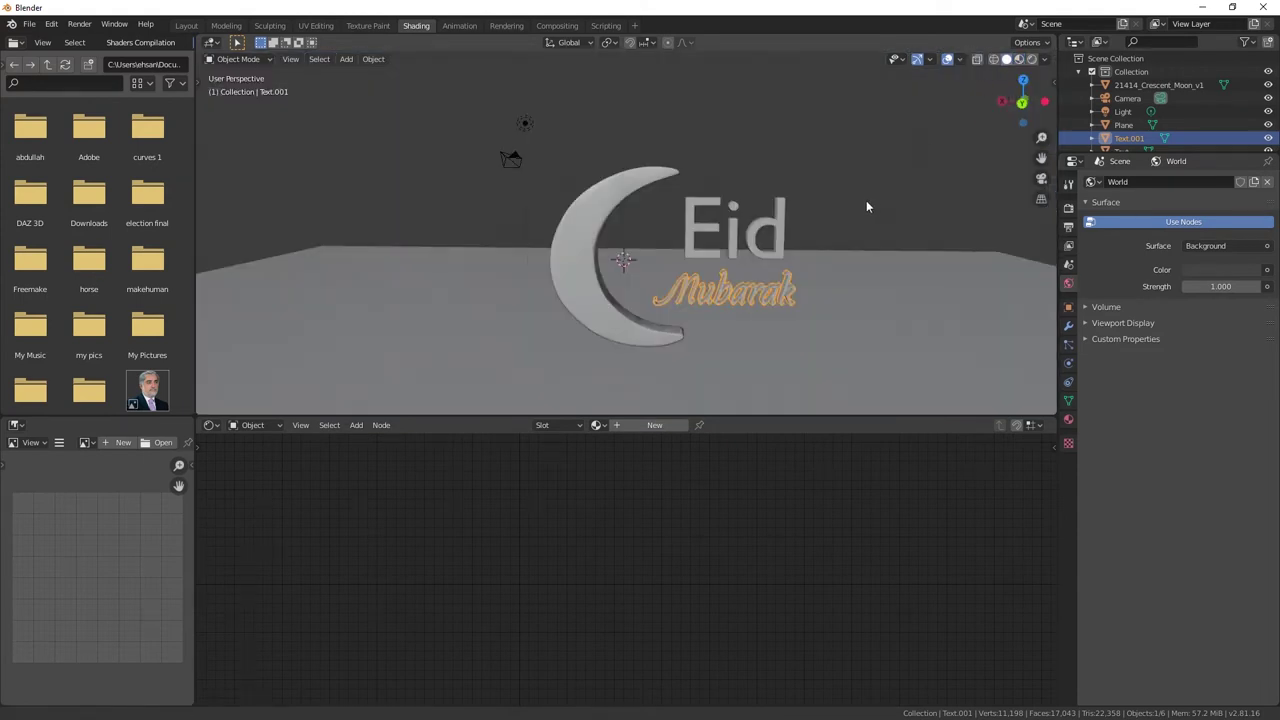
shift+middle_drag(868, 200, 838, 185)
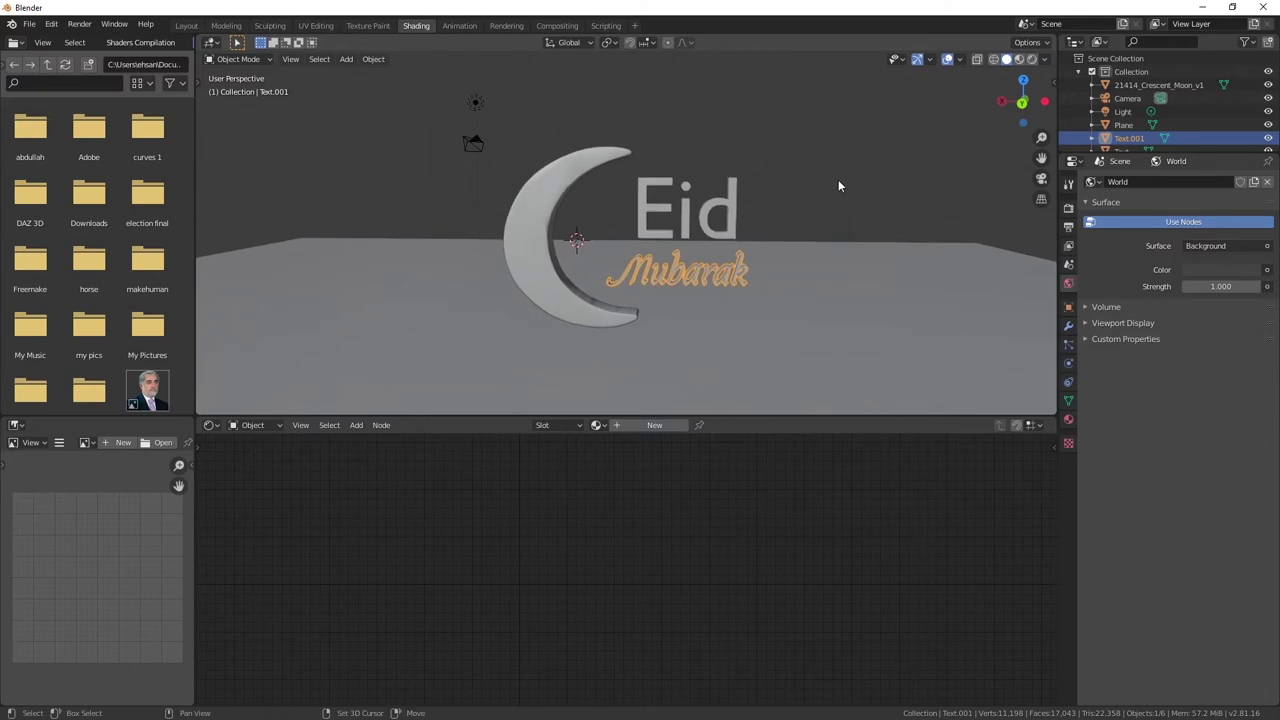
click(1033, 60)
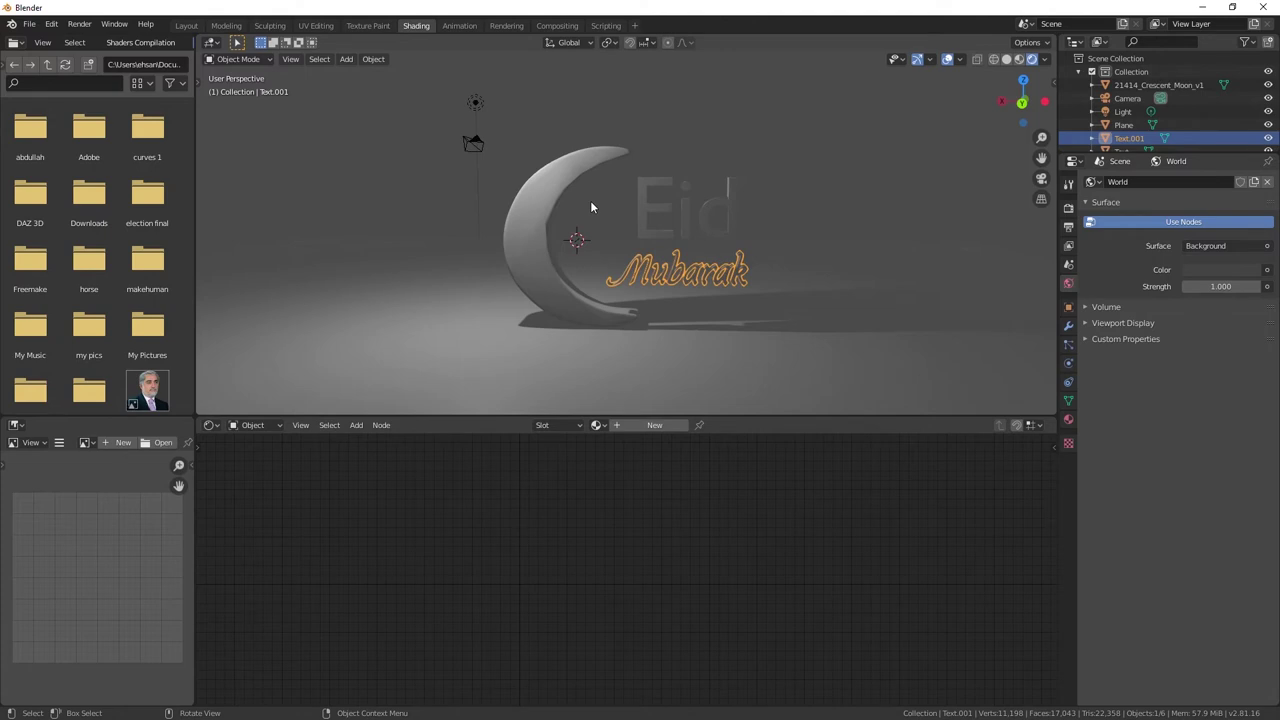
click(476, 107)
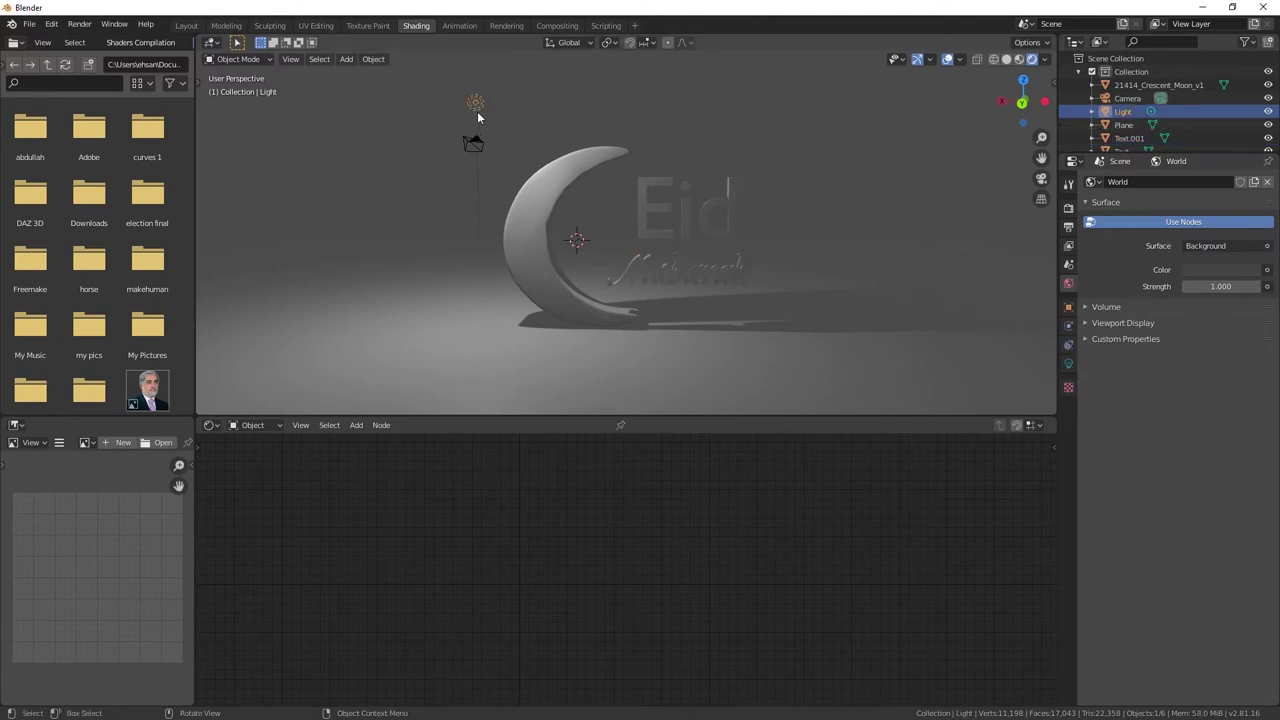
- Replace the existing light with a new point light
key(Delete)
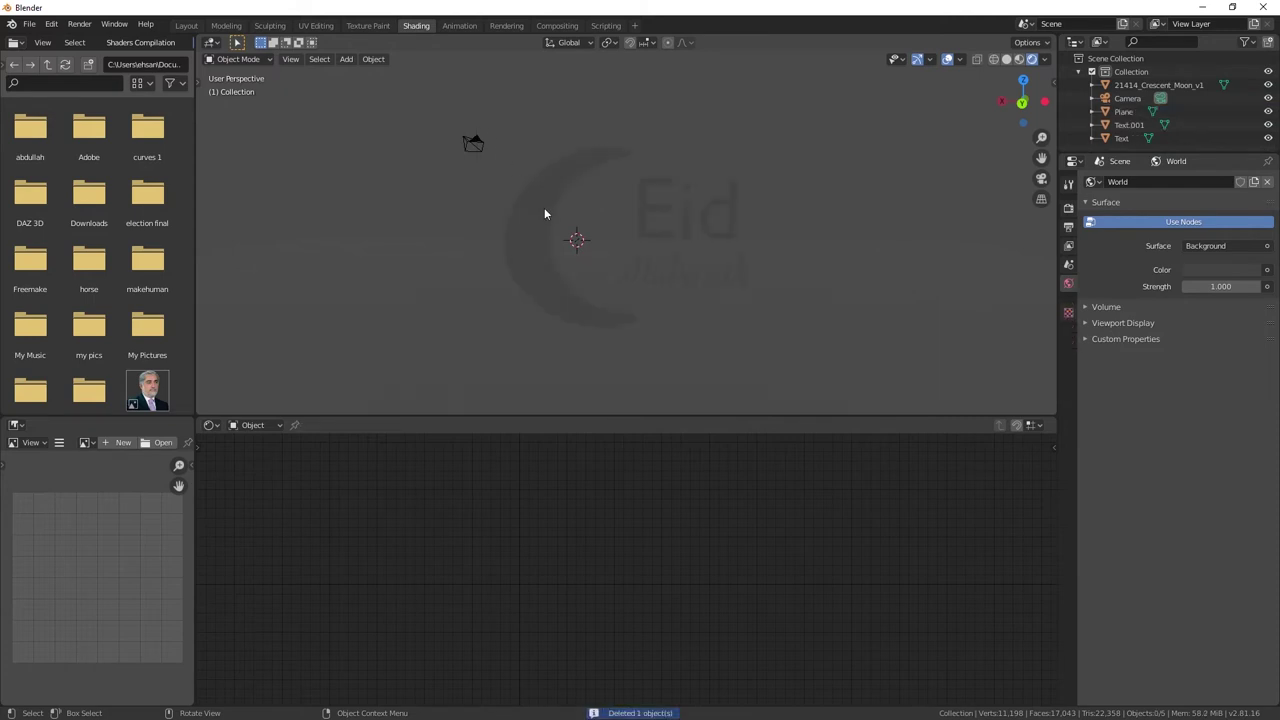
key(shift+a)
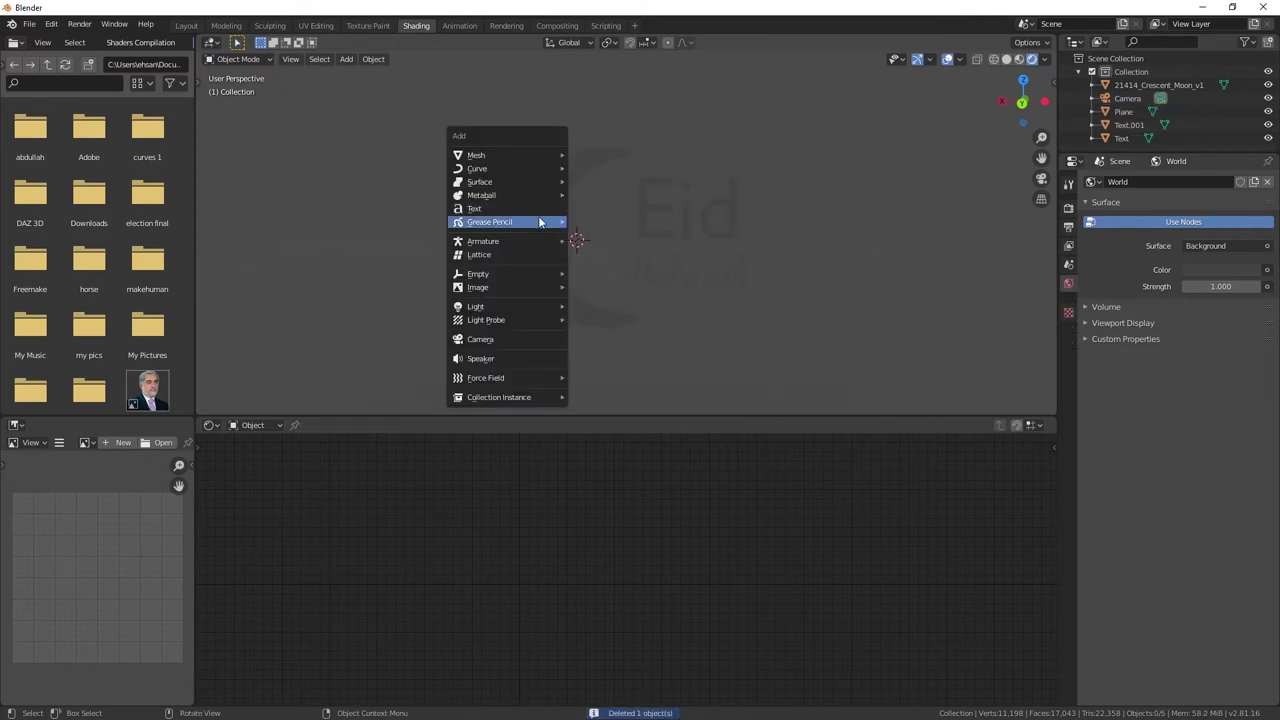
mouse_move(476, 306)
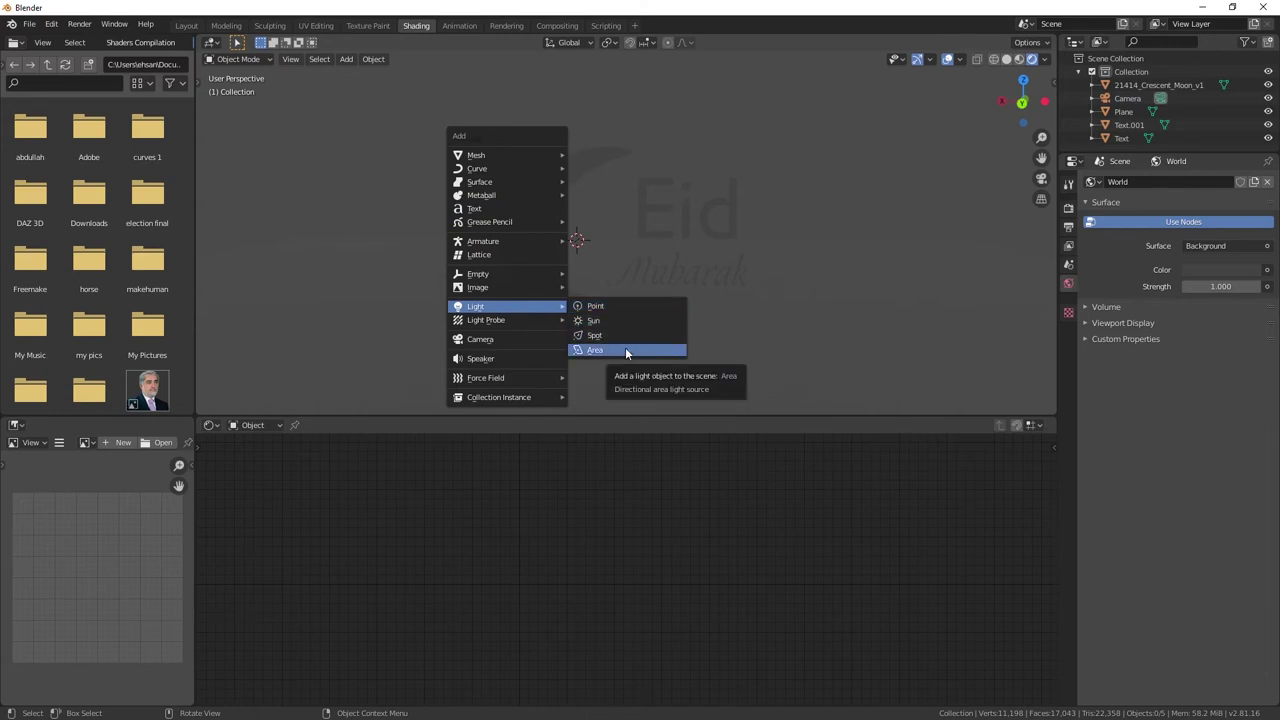
click(621, 305)
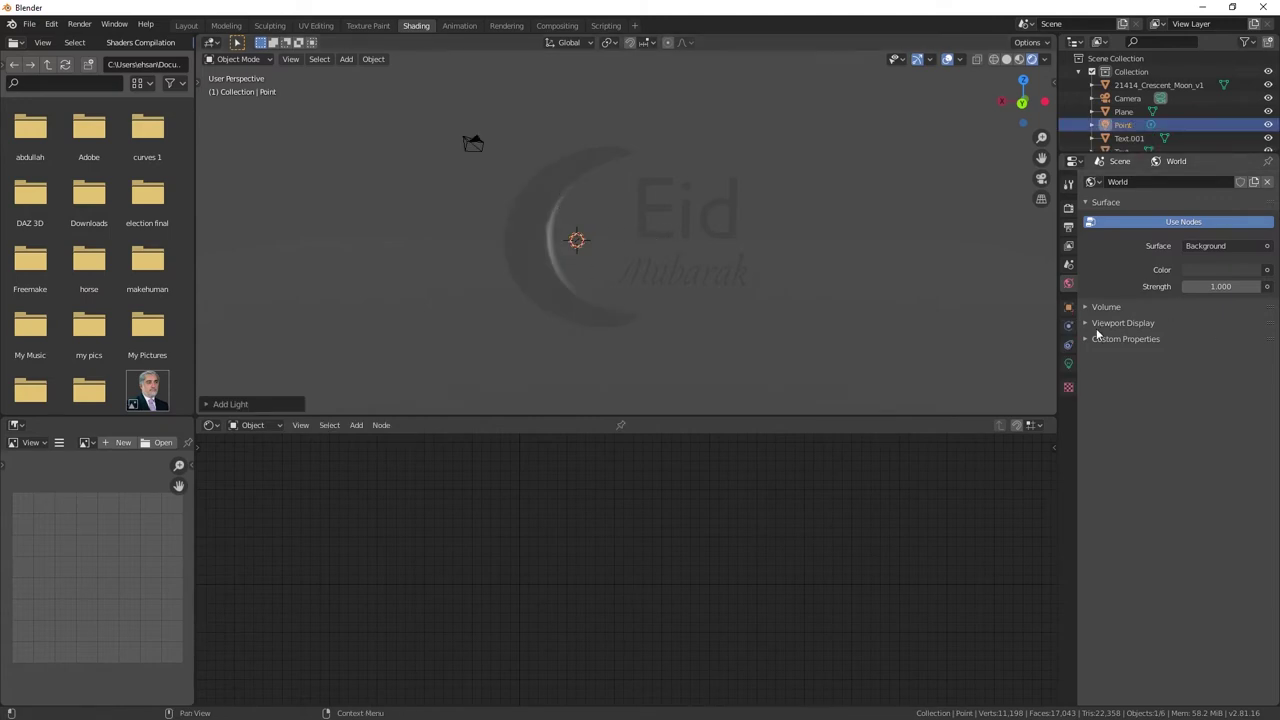
- Set the point light's power to 100 W and its colour to orange
click(1069, 364)
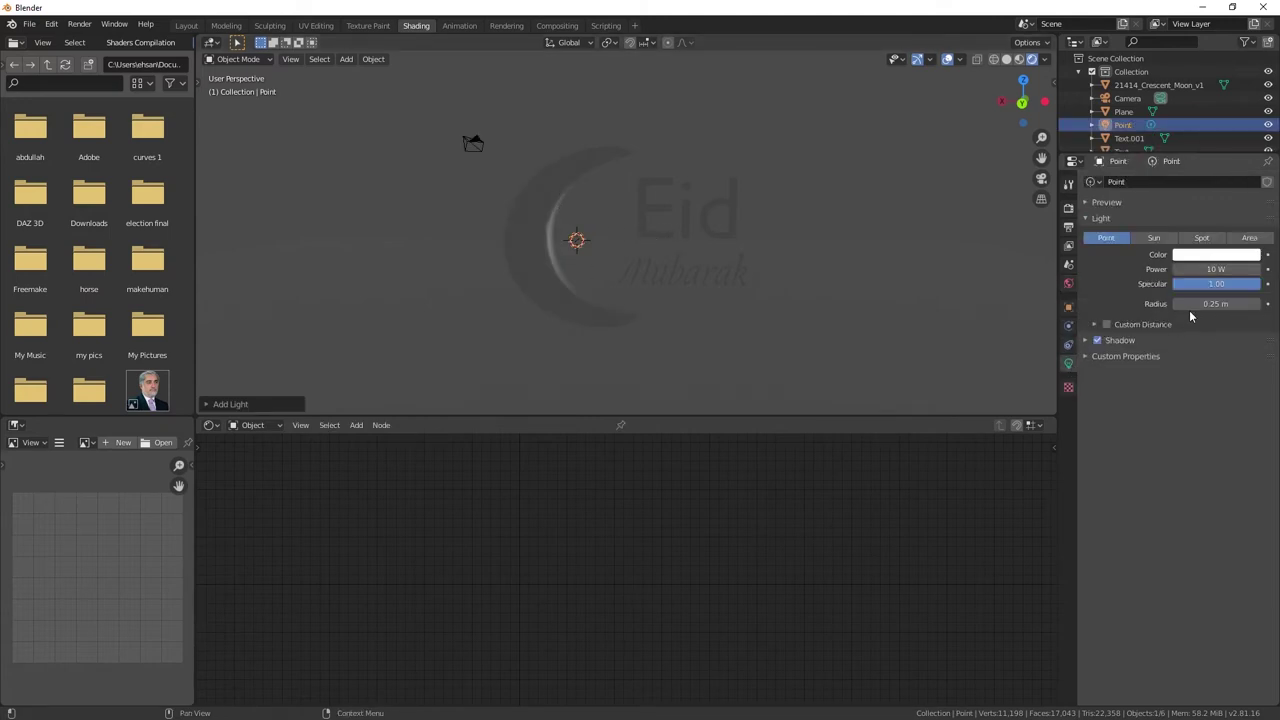
double_click(1210, 269)
text(1000)
key(Return)
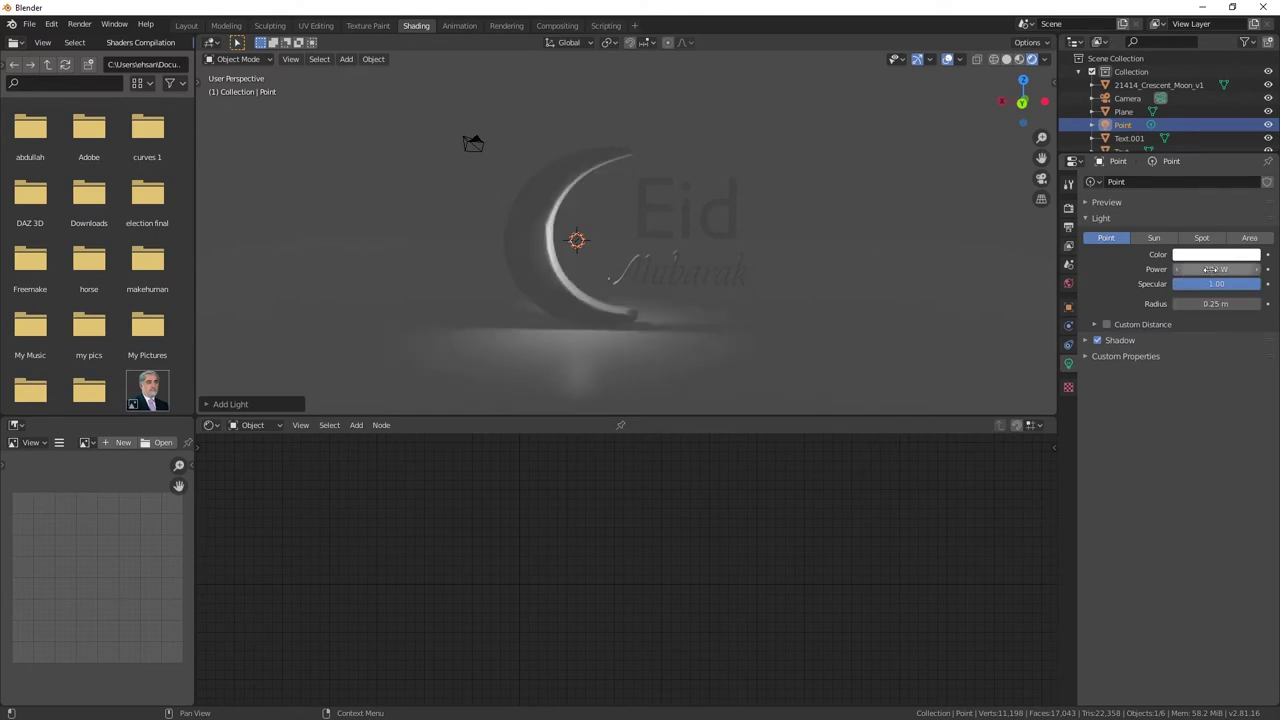
click(1218, 256)
click(1190, 143)
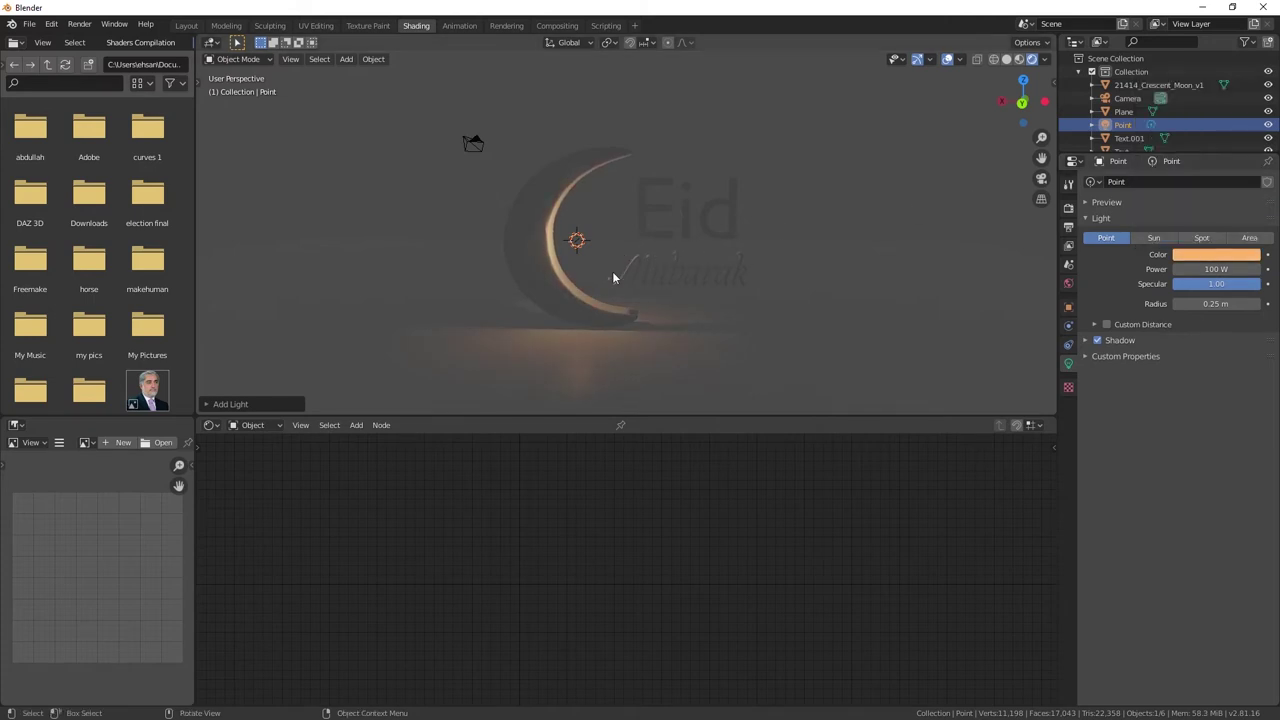
click(602, 355)
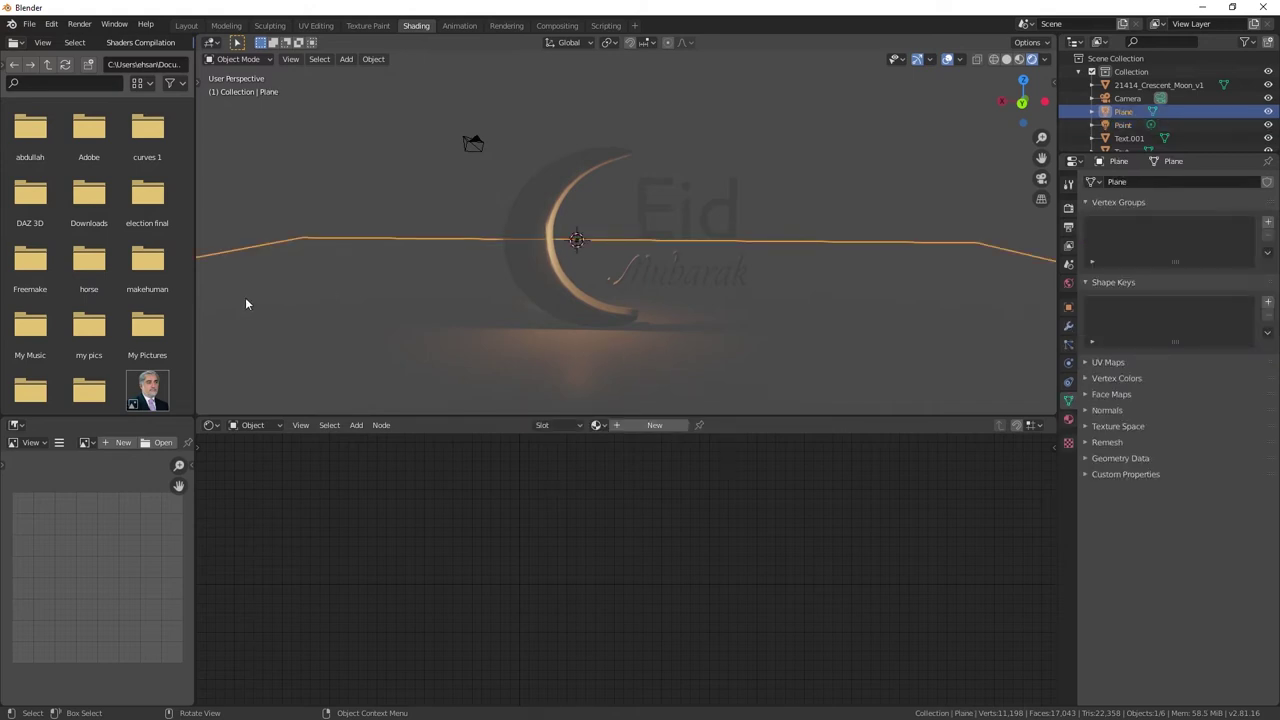
- In the World shader nodes, set the Background colour to near-black (0.047), then return to Object
scroll(687, 364, down, 2)
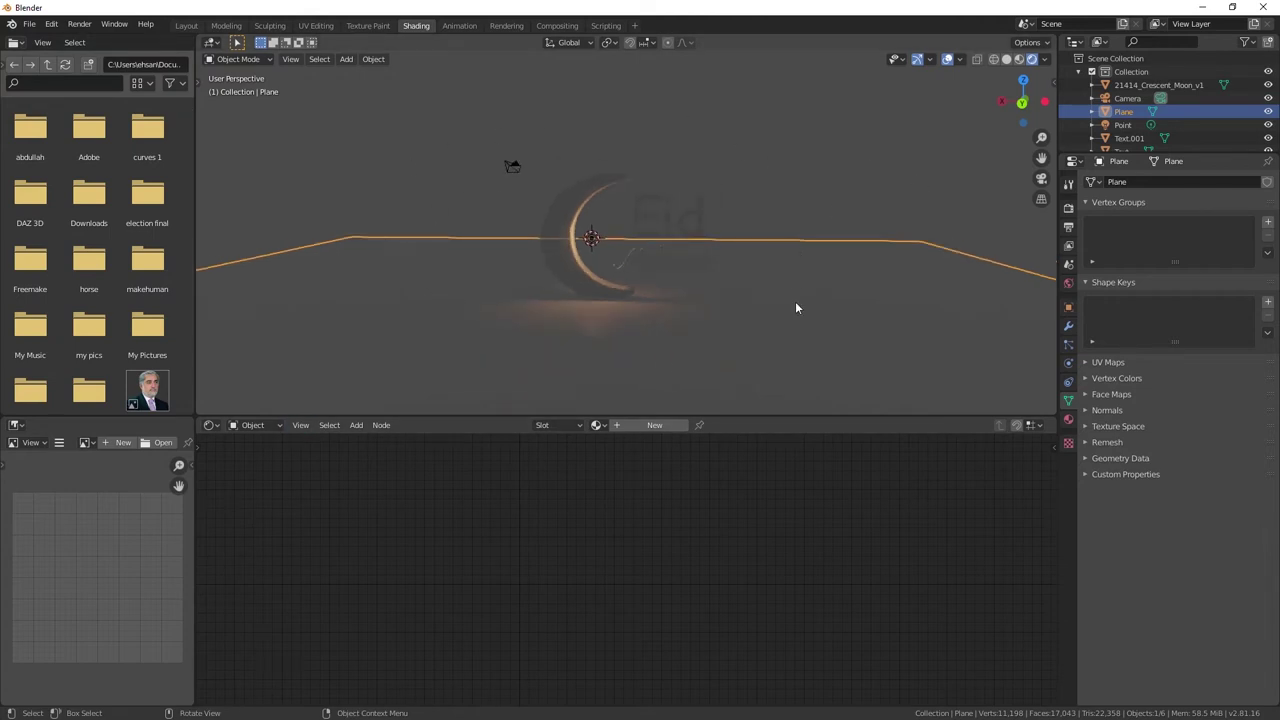
click(245, 428)
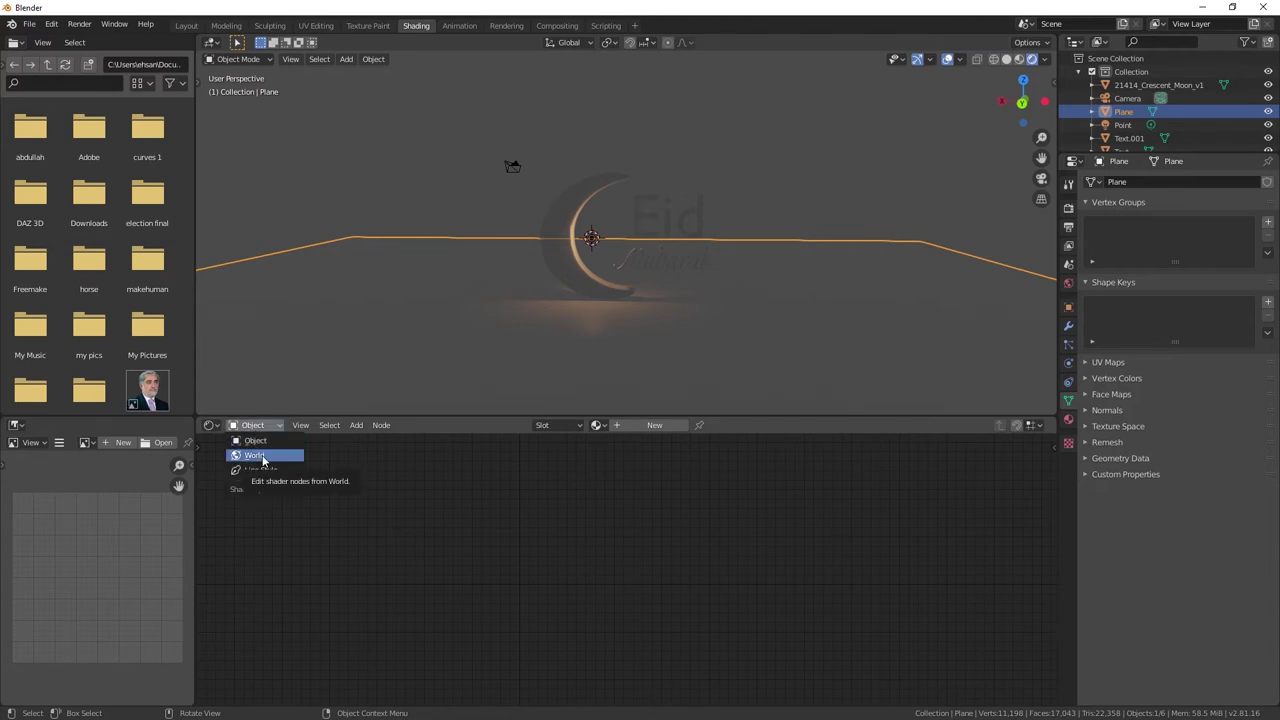
click(255, 456)
scroll(607, 488, up, 2)
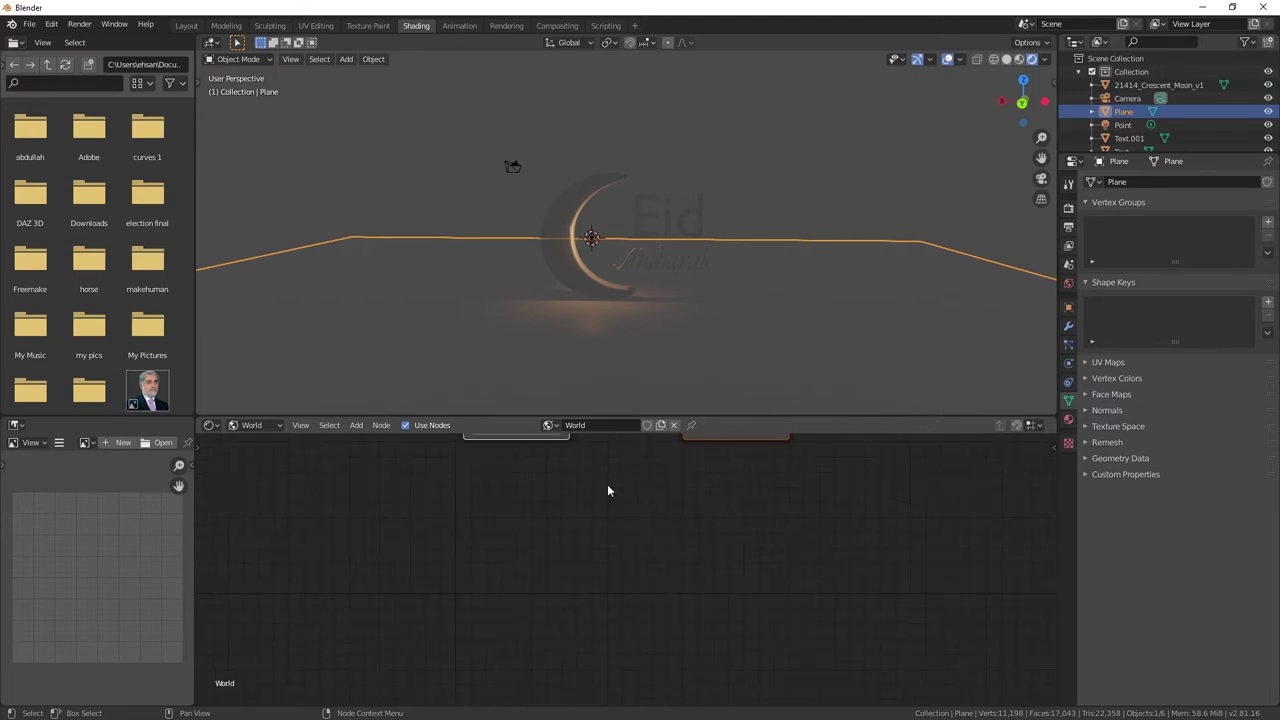
middle_drag(607, 490, 600, 660)
mouse_move(545, 552)
mouse_down()
mouse_move(585, 515)
mouse_move(578, 504)
mouse_up()
click(565, 530)
mouse_move(668, 416)
mouse_down()
mouse_move(673, 341)
mouse_move(673, 416)
mouse_up()
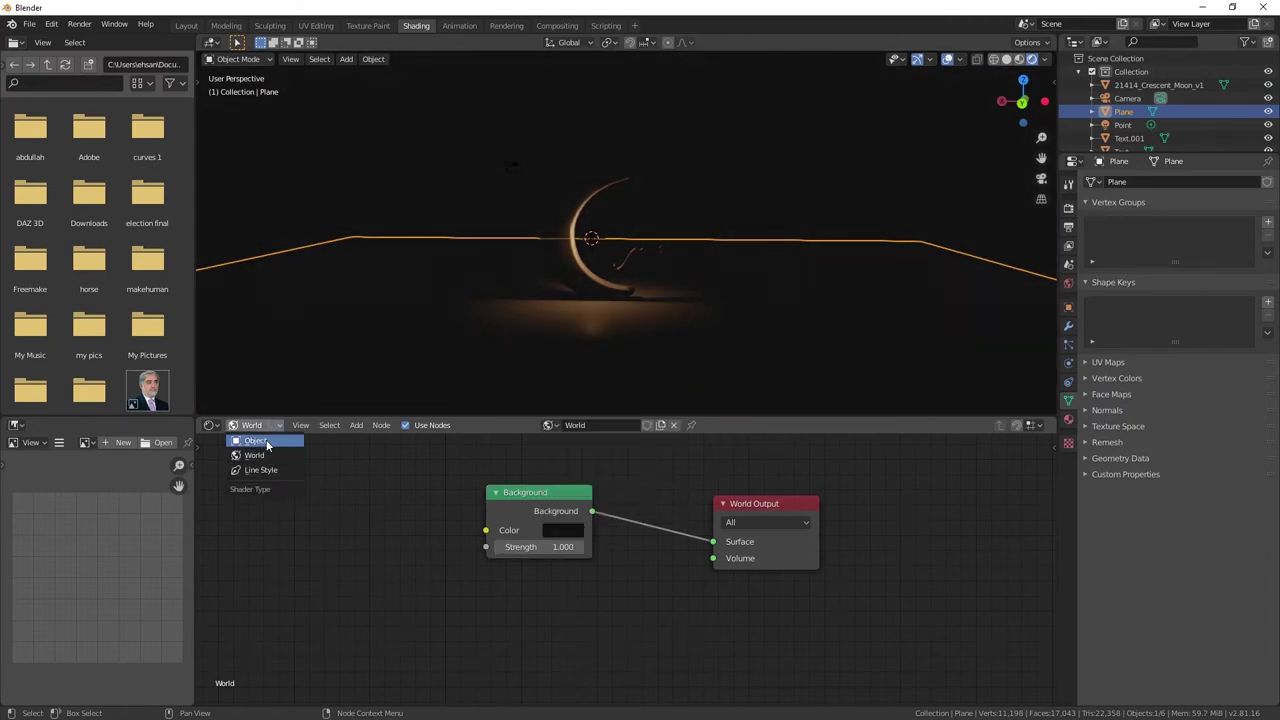
click(256, 441)
click(255, 425)
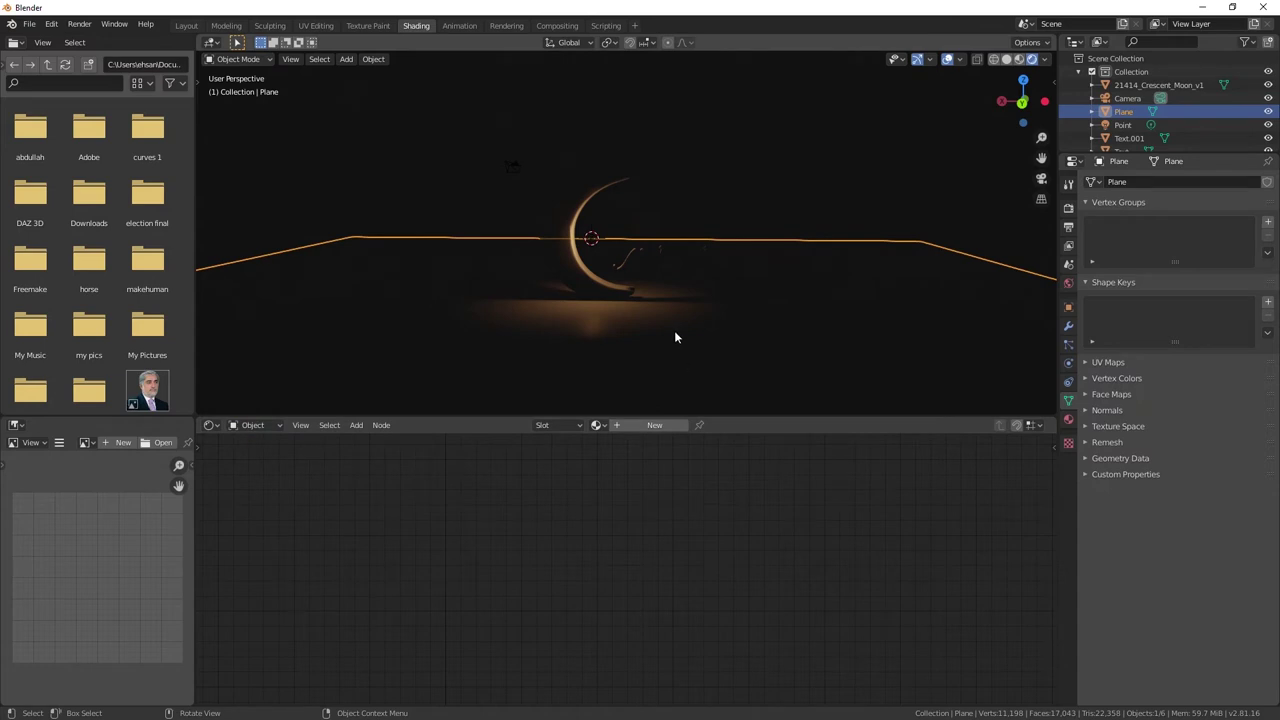
scroll(665, 270, up, 1)
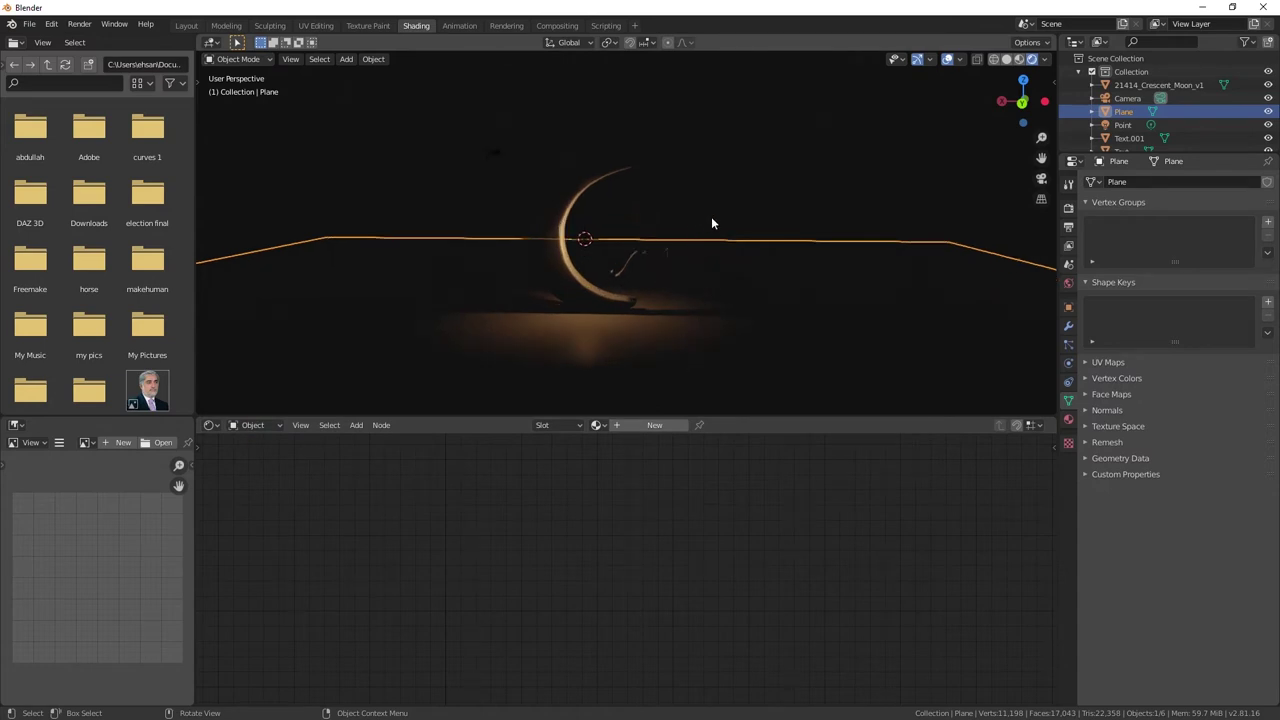
- Add an area light and scale it up
key(shift+a)
mouse_move(595, 260)
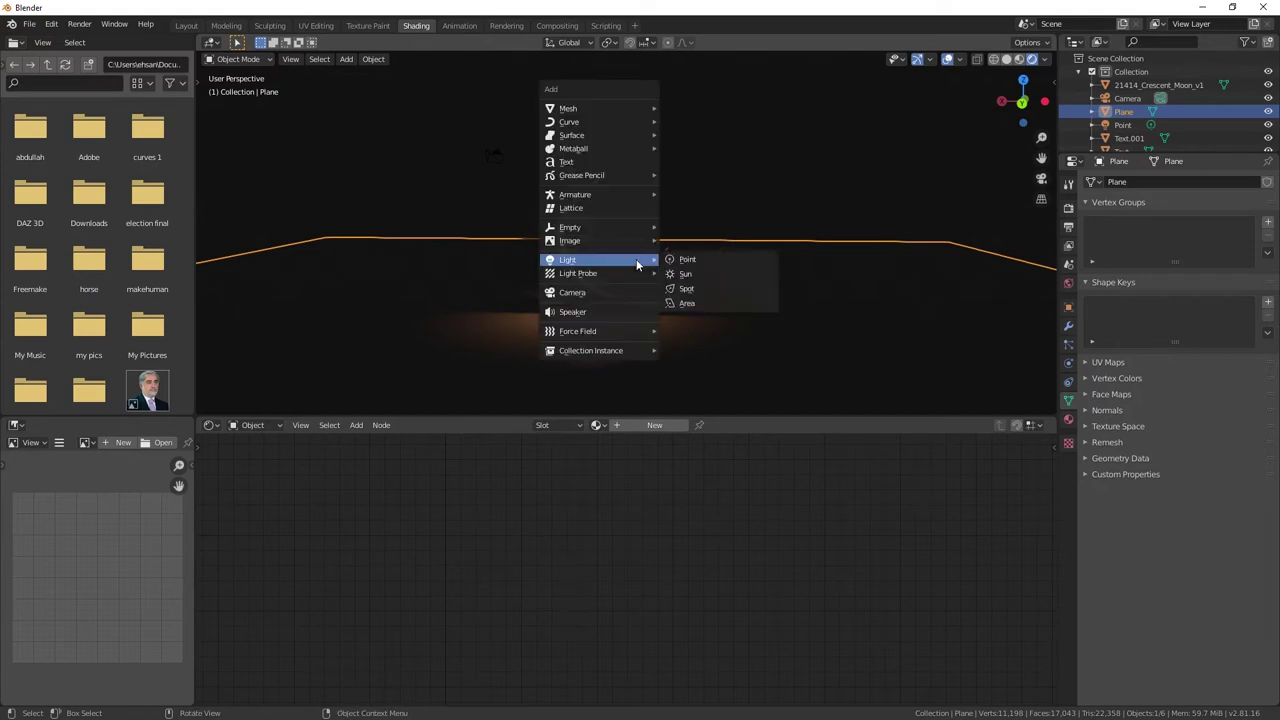
click(707, 302)
middle_drag(617, 265, 517, 237)
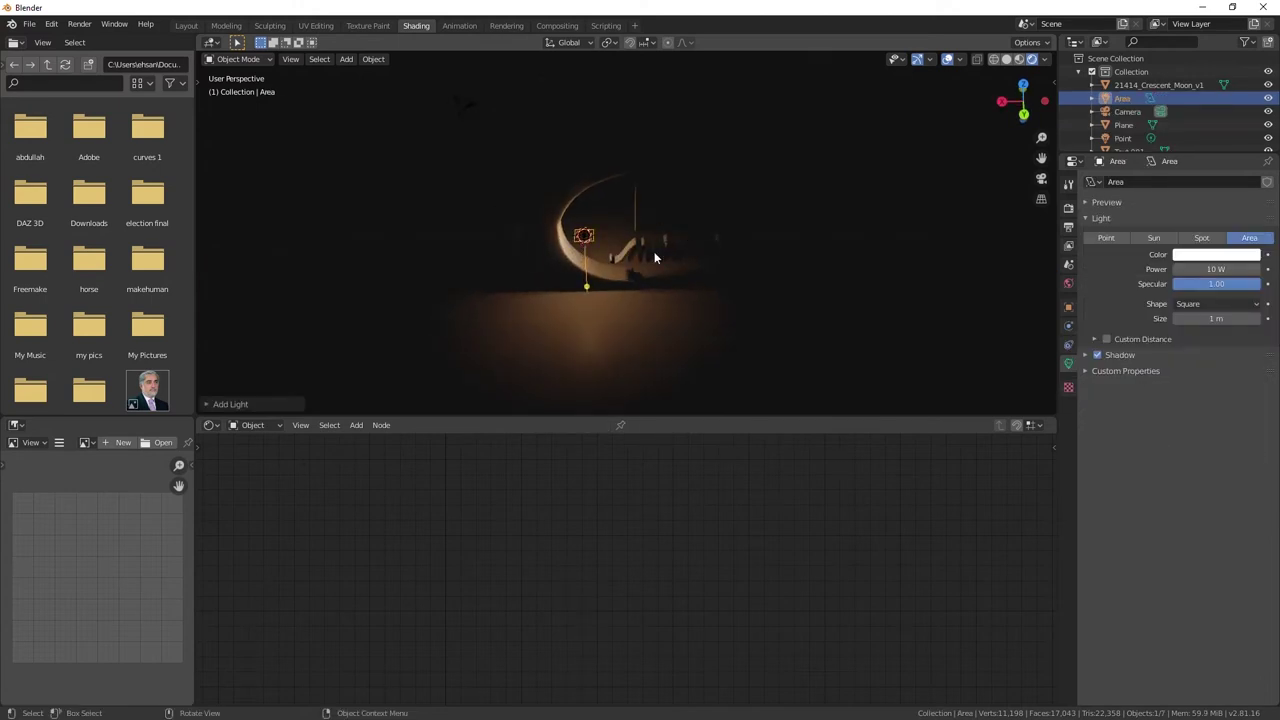
key(s)
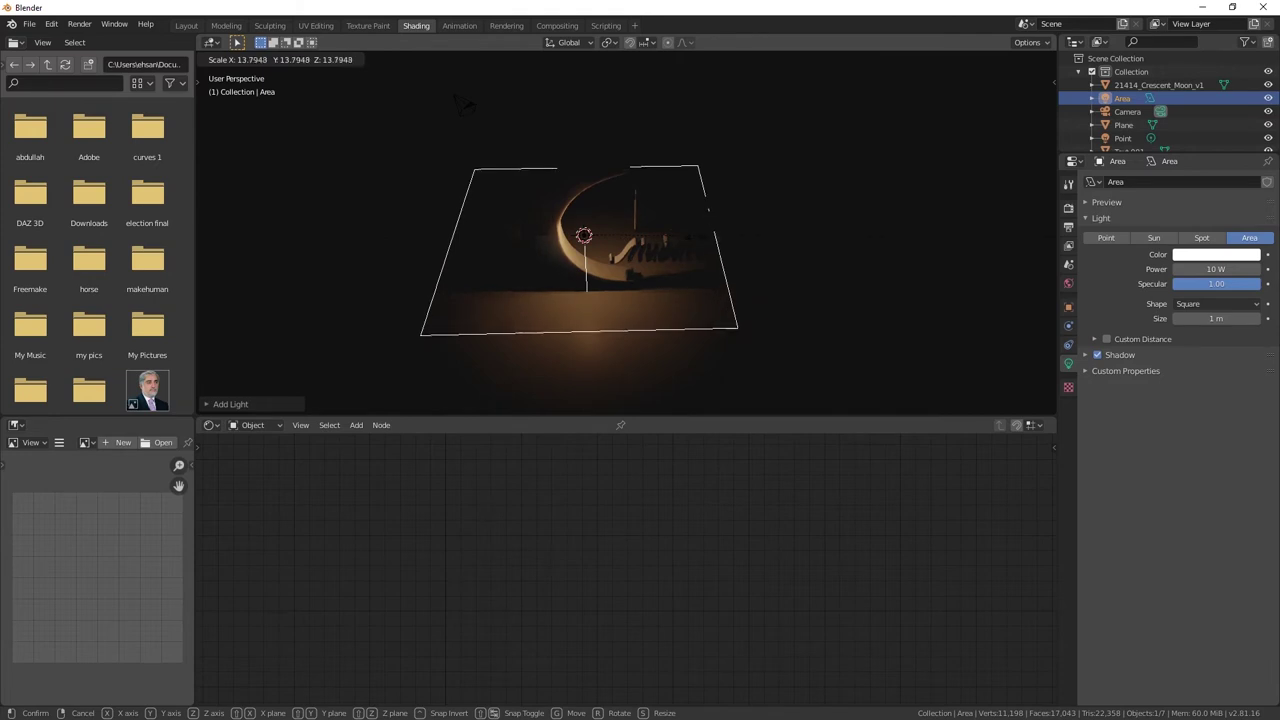
click(657, 232)
key(s)
key(y)
click(643, 250)
- Set the area light's power to 1000 W
click(1215, 269)
text(100)
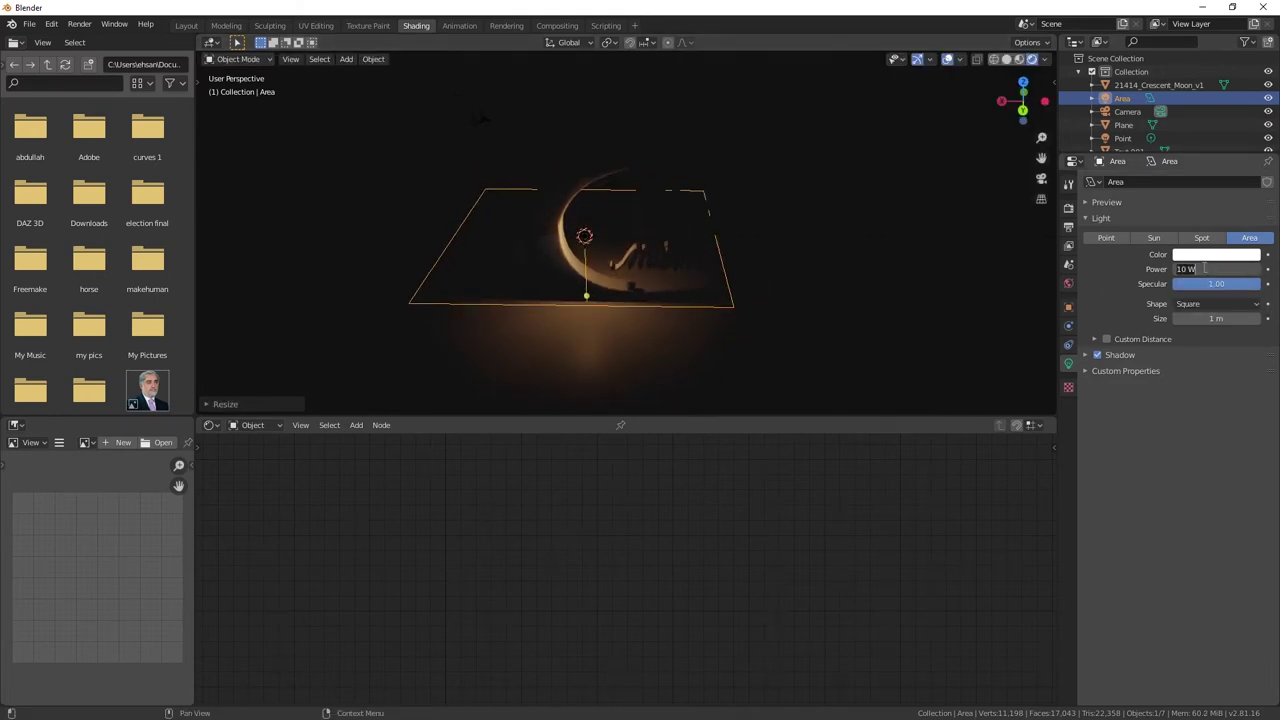
key(Return)
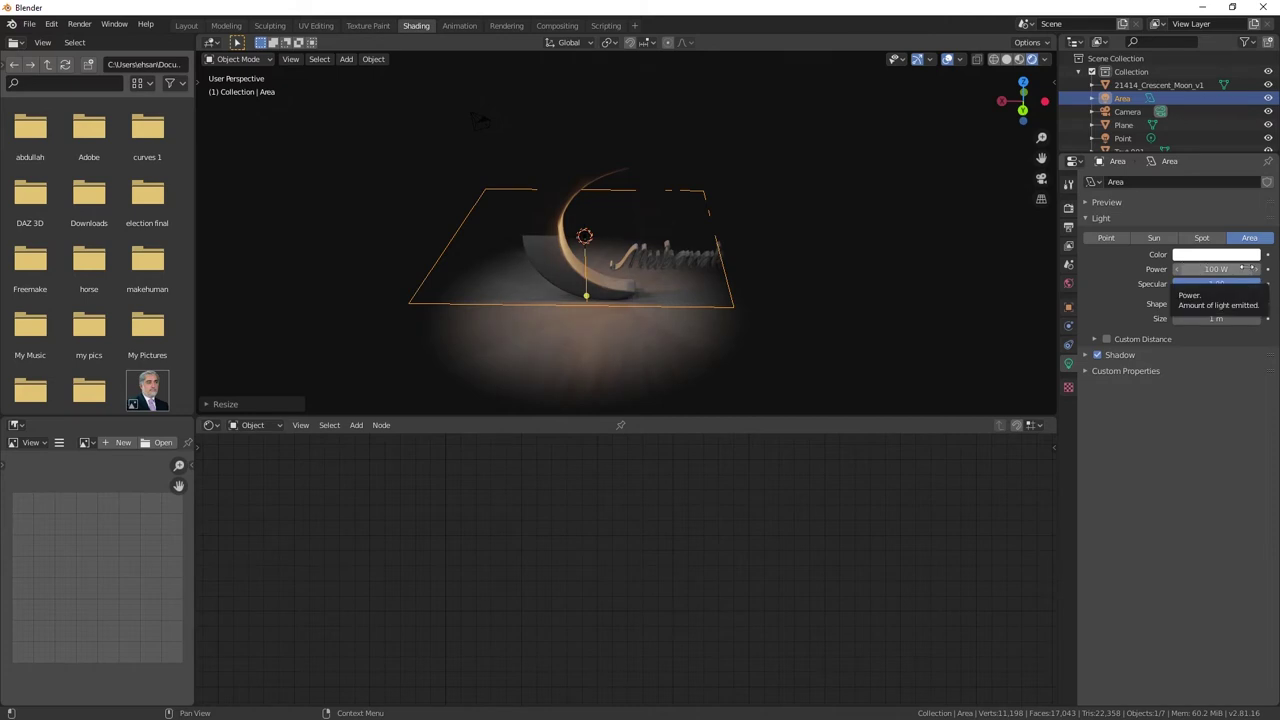
click(1234, 270)
text(1)
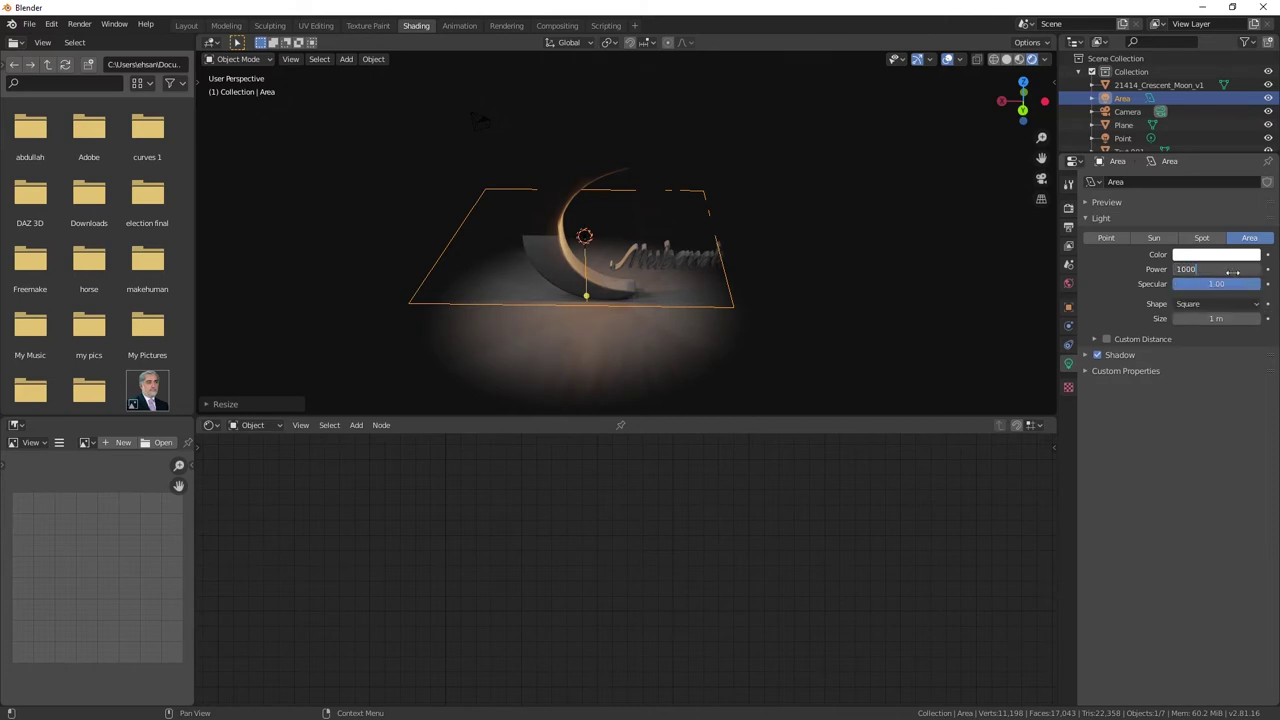
key(Return)
- Raise the area light along Z high above the moon
middle_drag(737, 237, 714, 220)
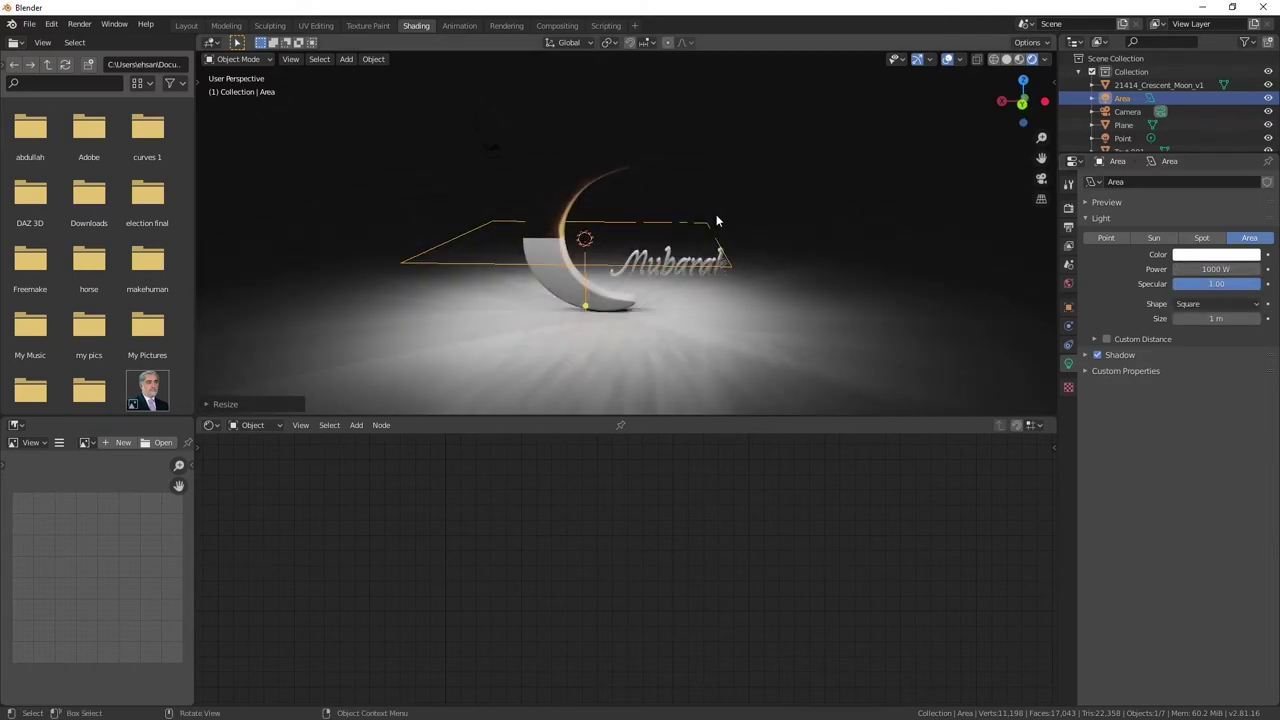
key(g)
key(z)
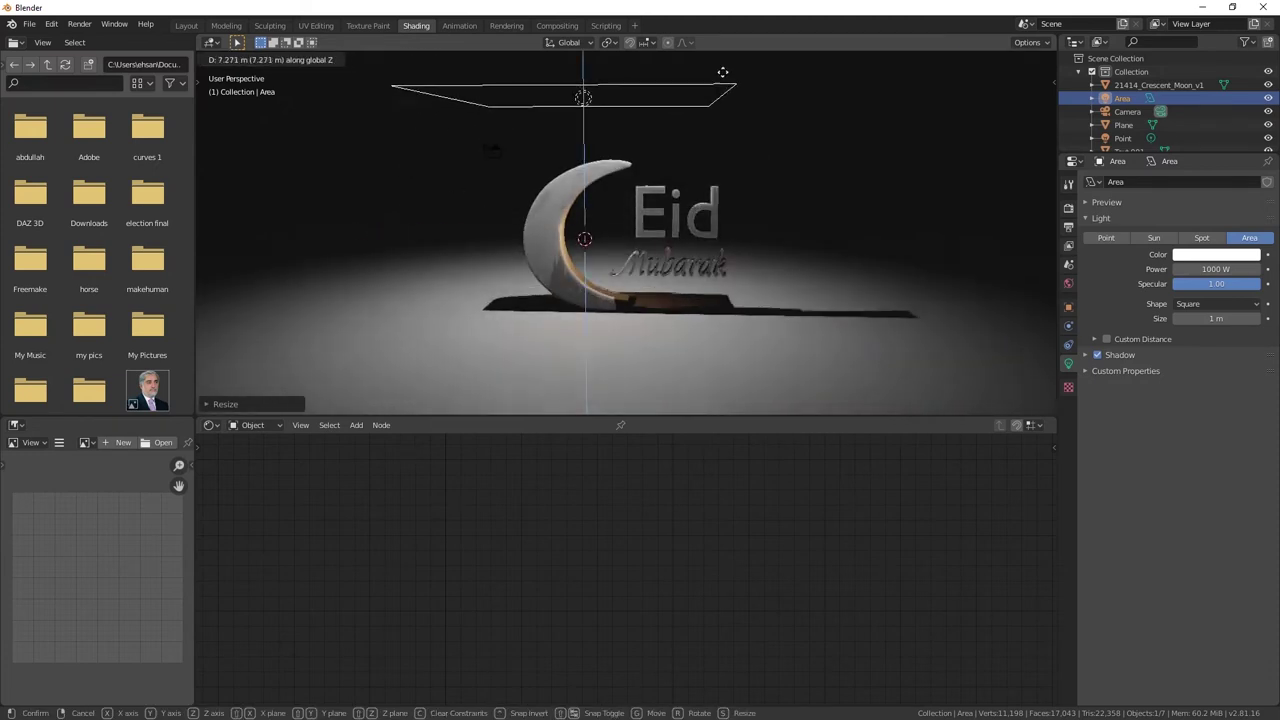
click(722, 72)
scroll(720, 110, down, 3)
key(g)
key(z)
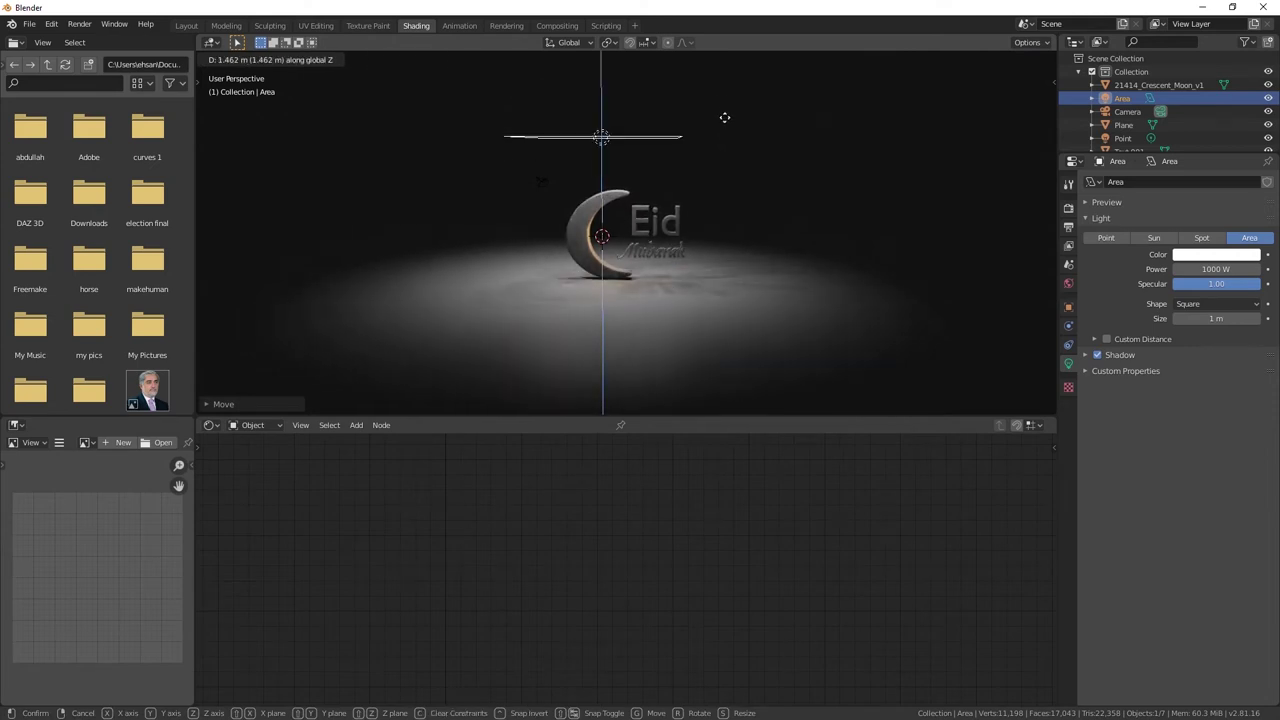
click(723, 113)
scroll(708, 236, up, 2)
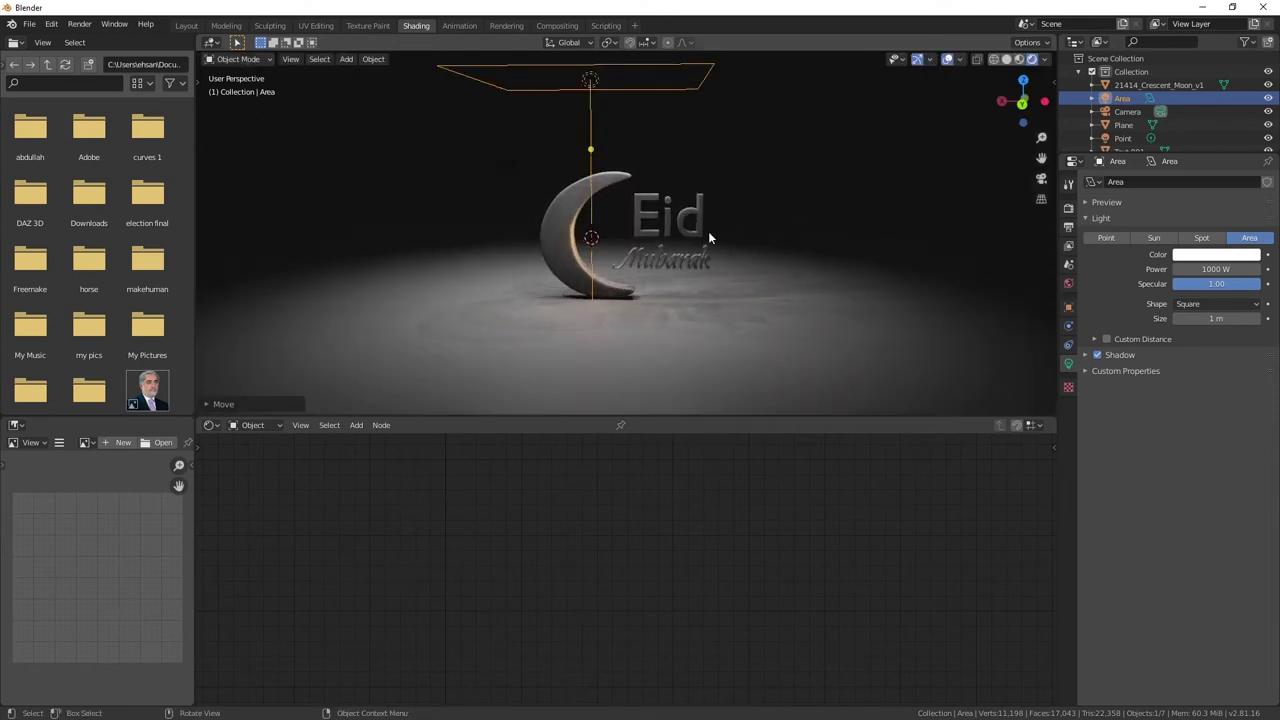
scroll(708, 237, up, 1)
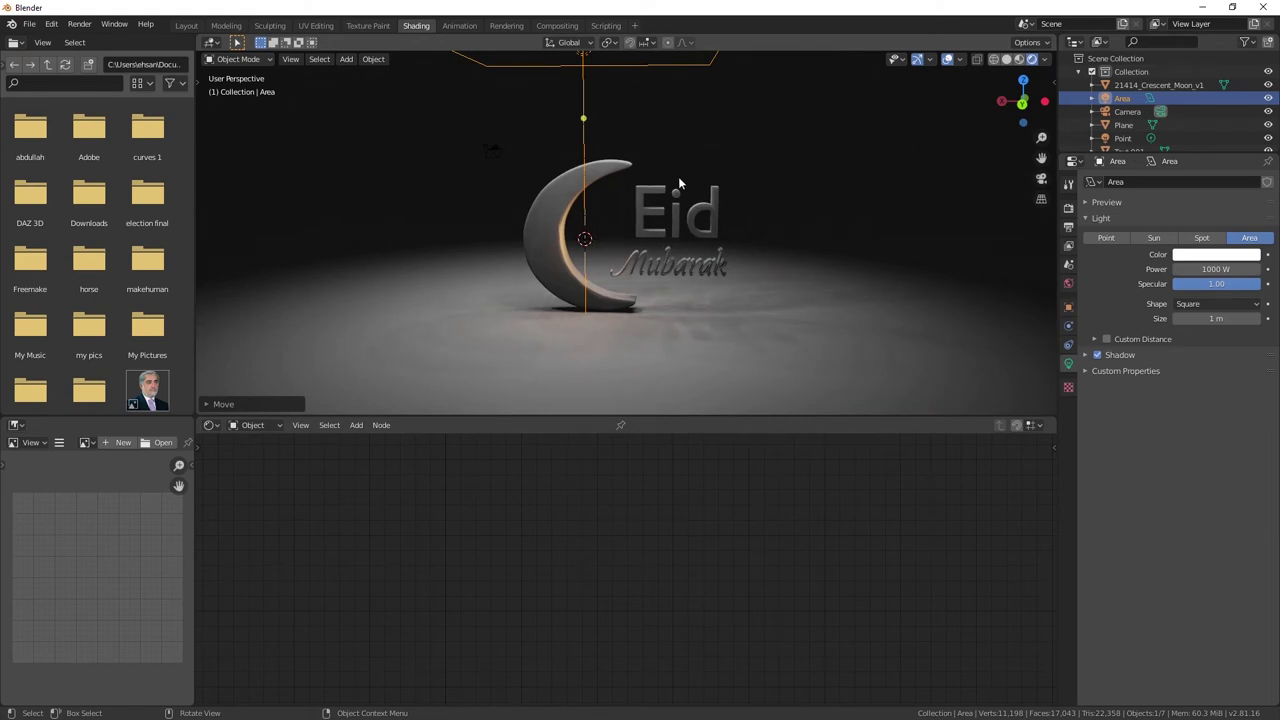
middle_drag(681, 176, 617, 188)
click(600, 234)
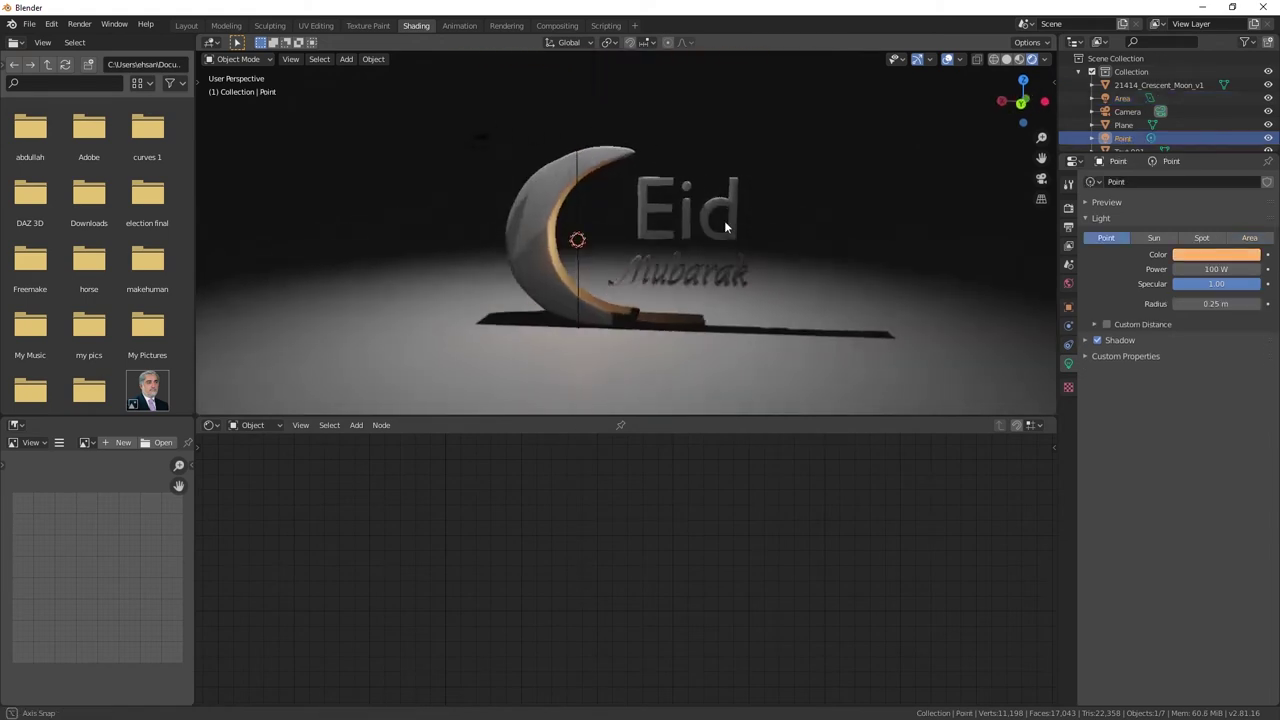
- Slide the orange point light along the X axis to sit beside the Eid text
middle_drag(720, 229, 673, 250)
key(g)
key(x)
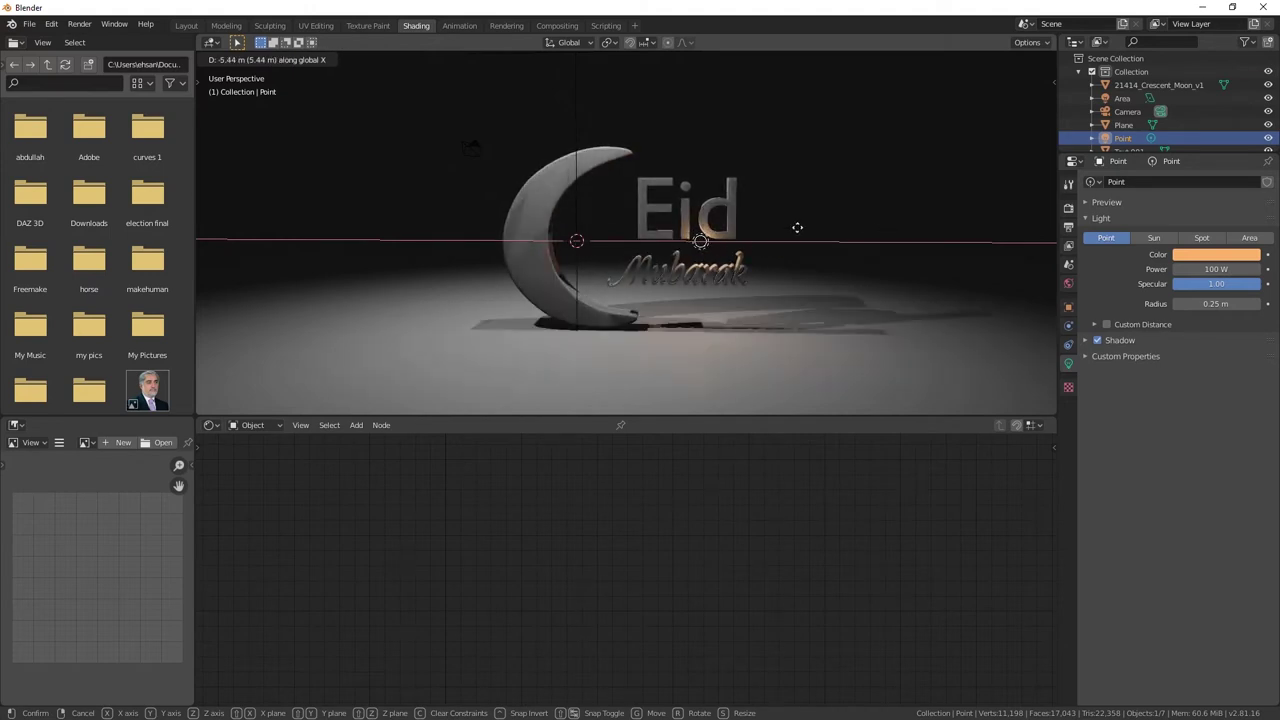
click(795, 227)
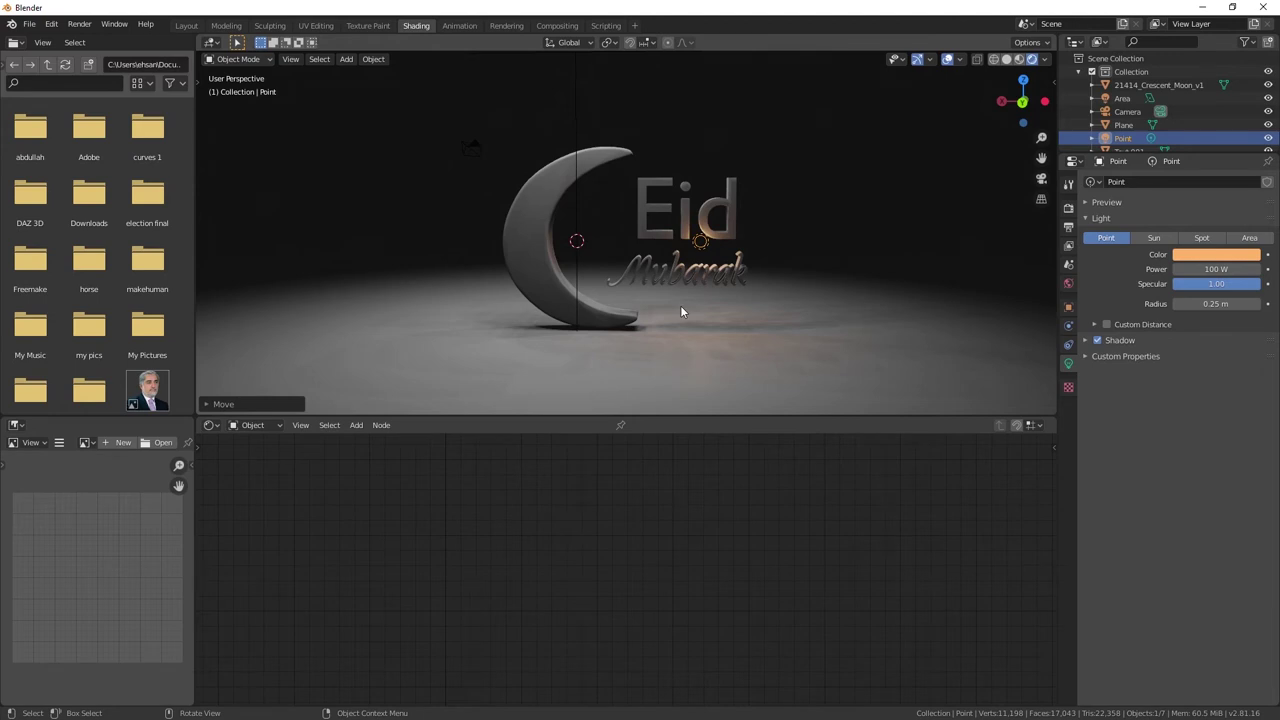
click(695, 220)
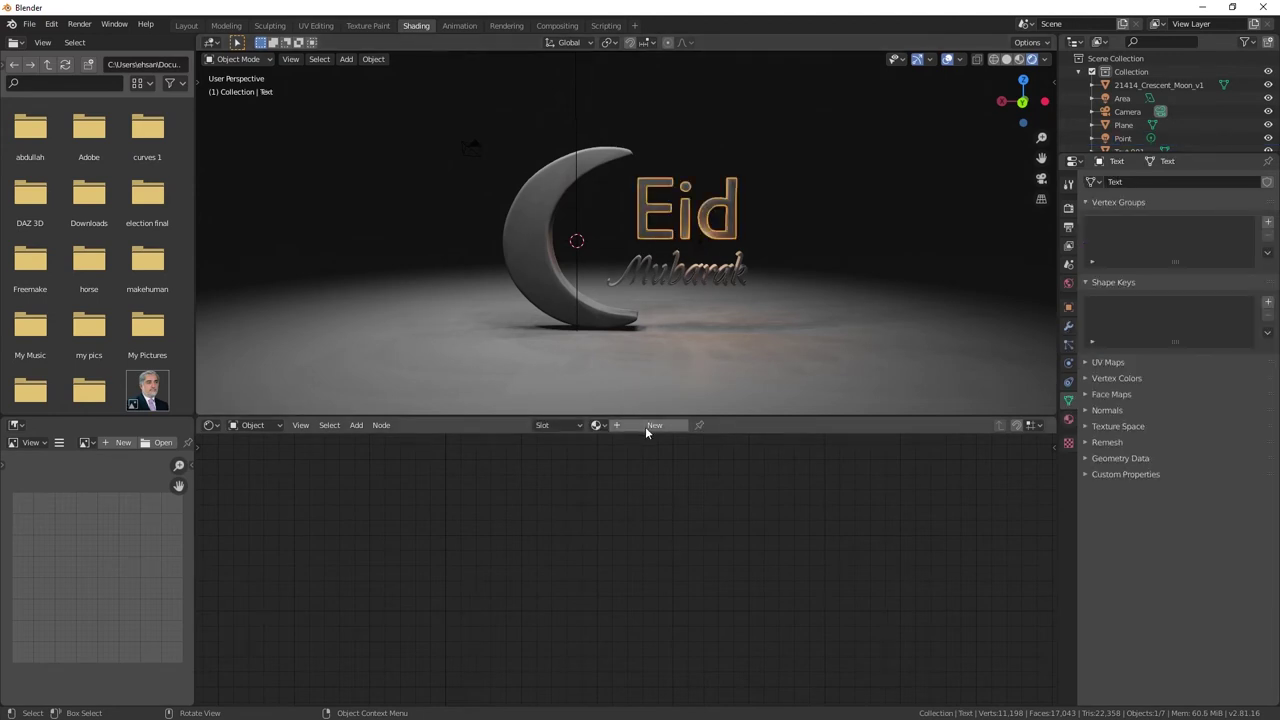
click(688, 274)
- Give the Eid text a new material with a salmon-orange base colour
click(706, 258)
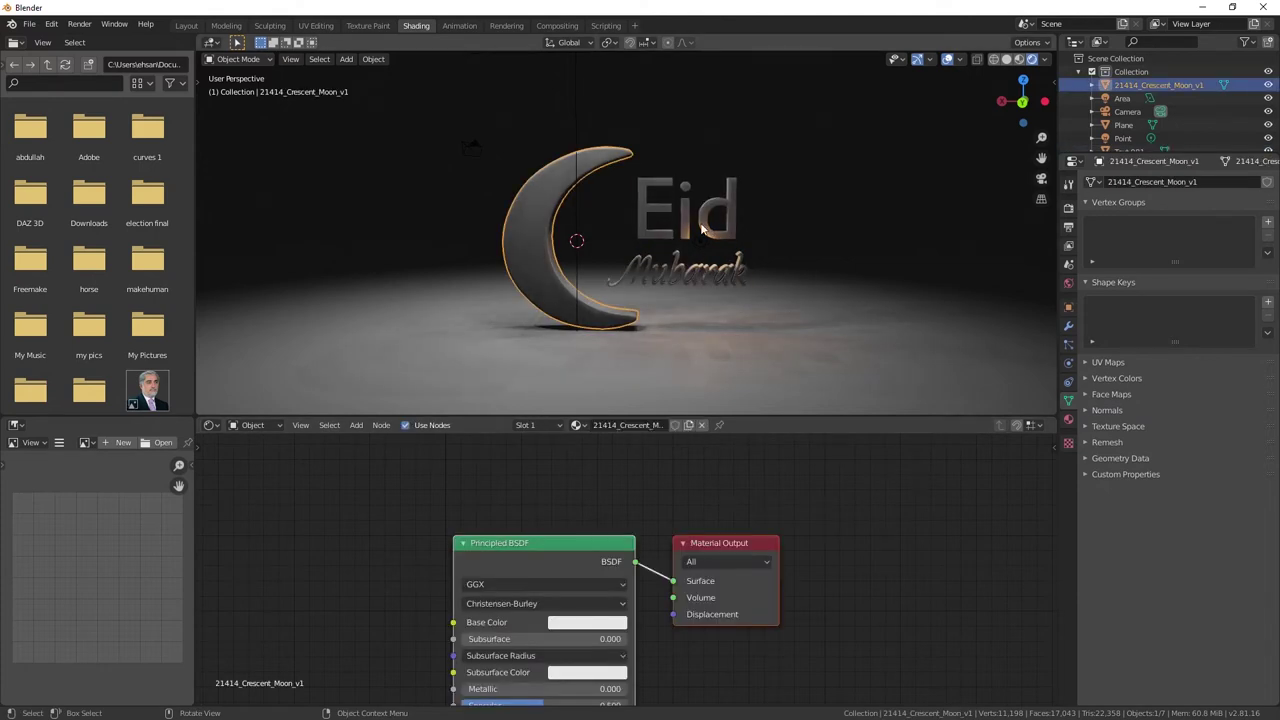
click(703, 229)
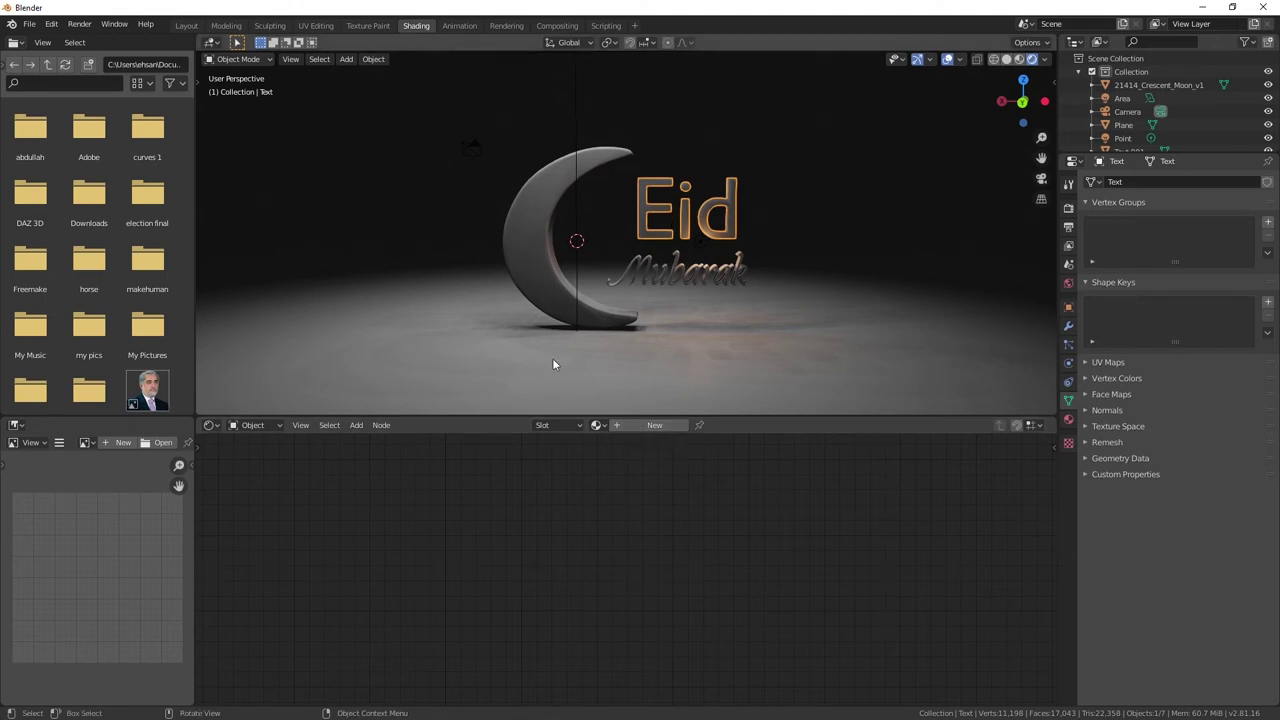
click(655, 425)
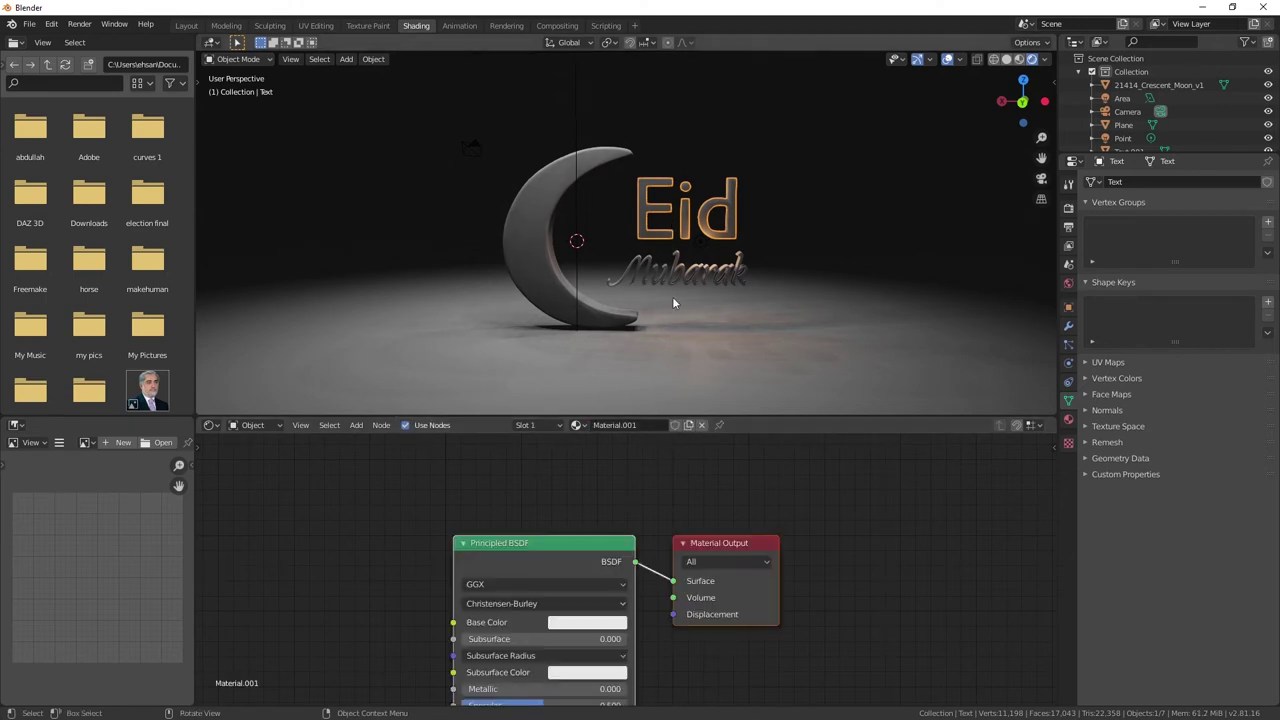
middle_drag(601, 578, 609, 483)
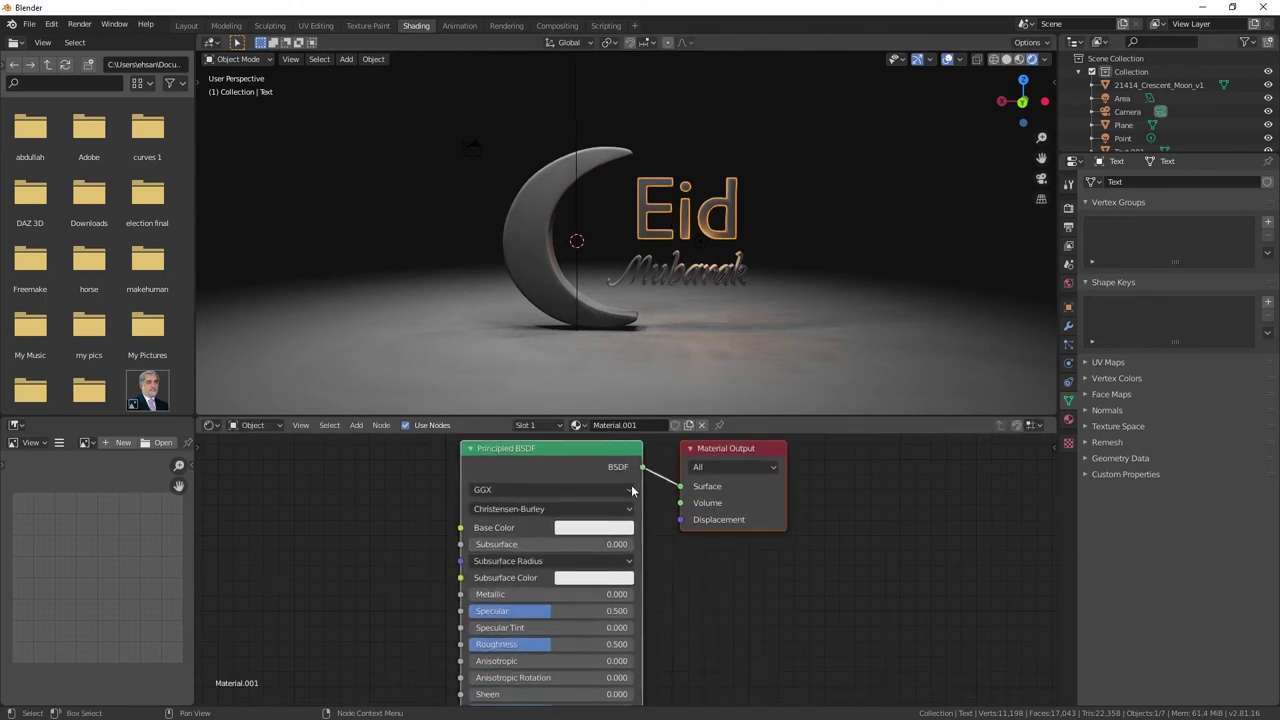
click(603, 532)
click(612, 410)
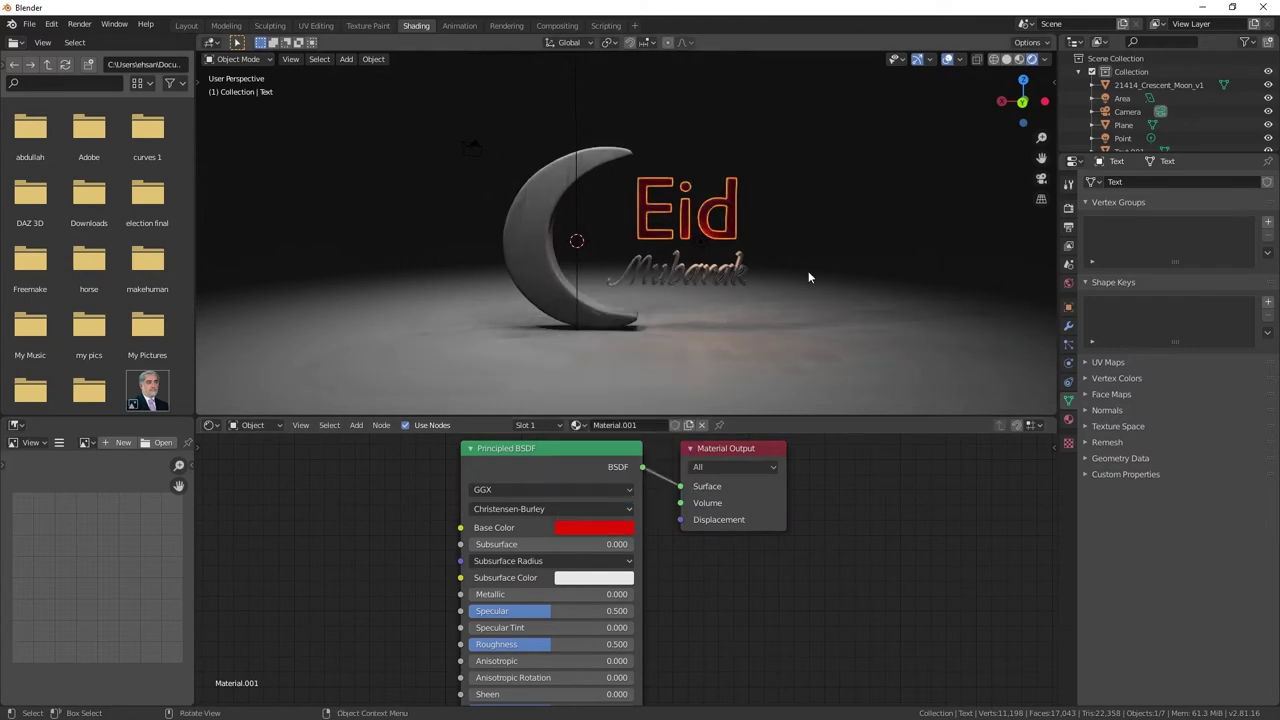
click(600, 527)
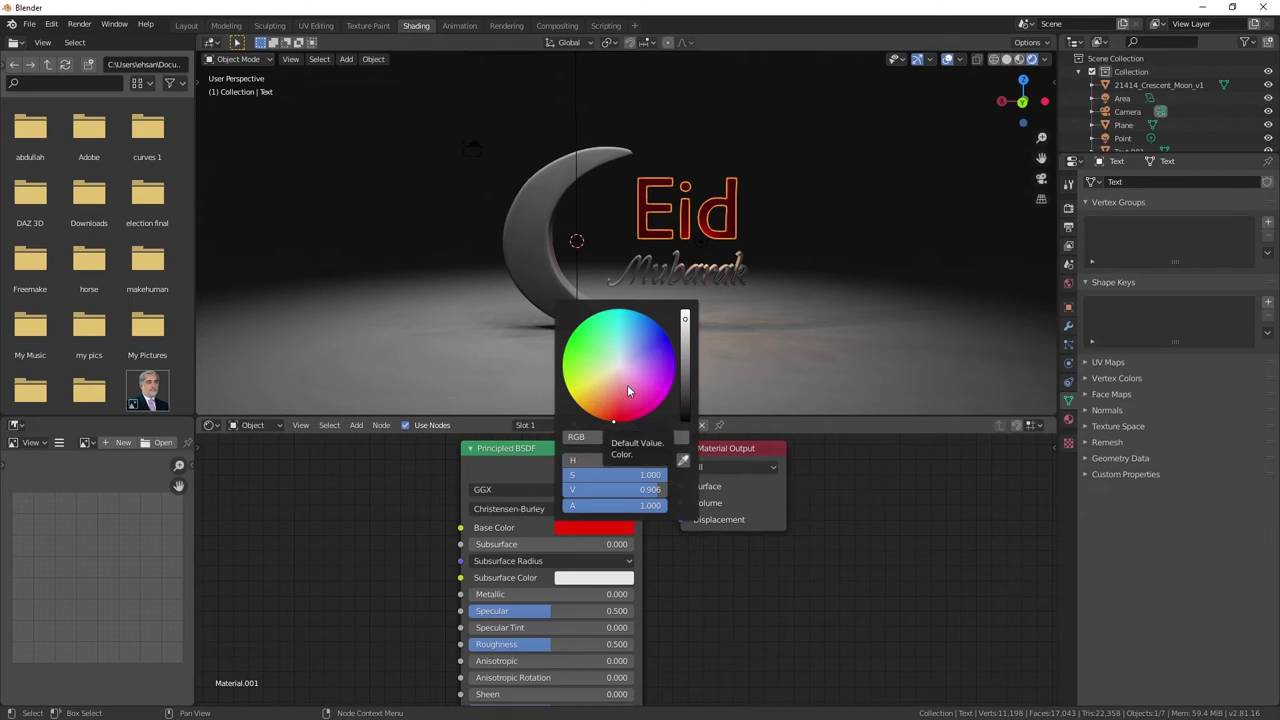
click(617, 378)
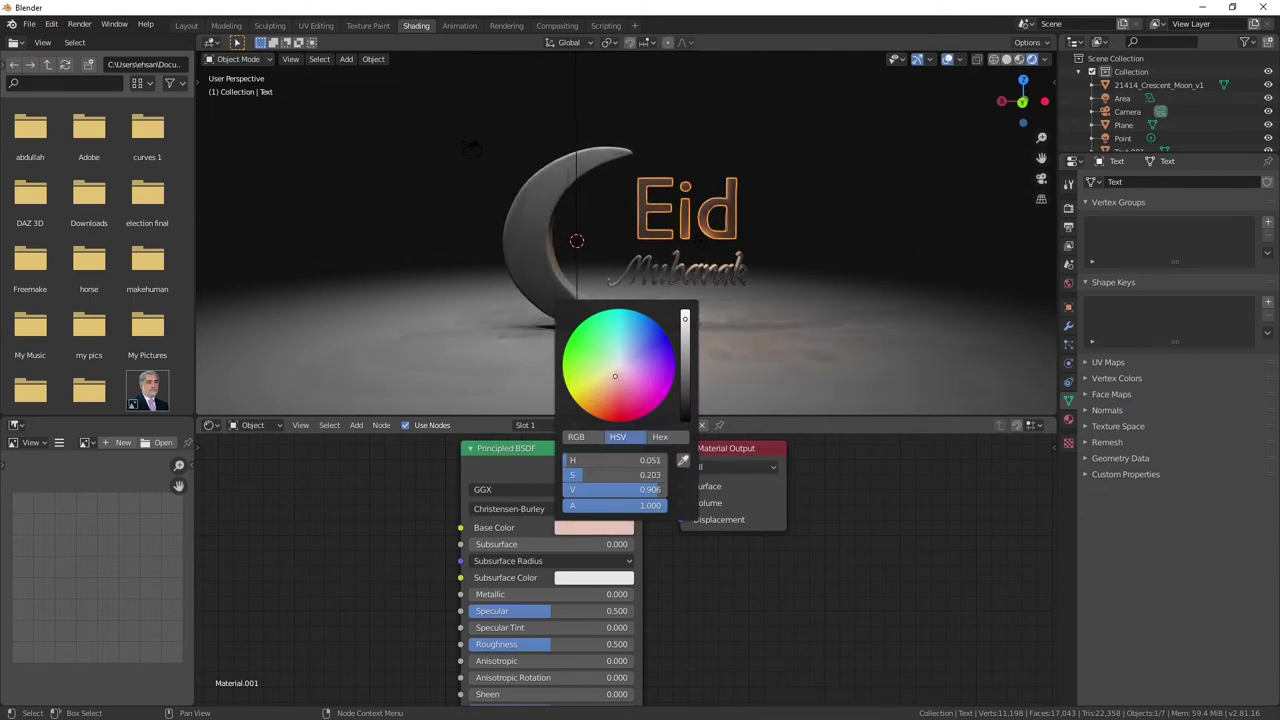
click(607, 397)
click(614, 391)
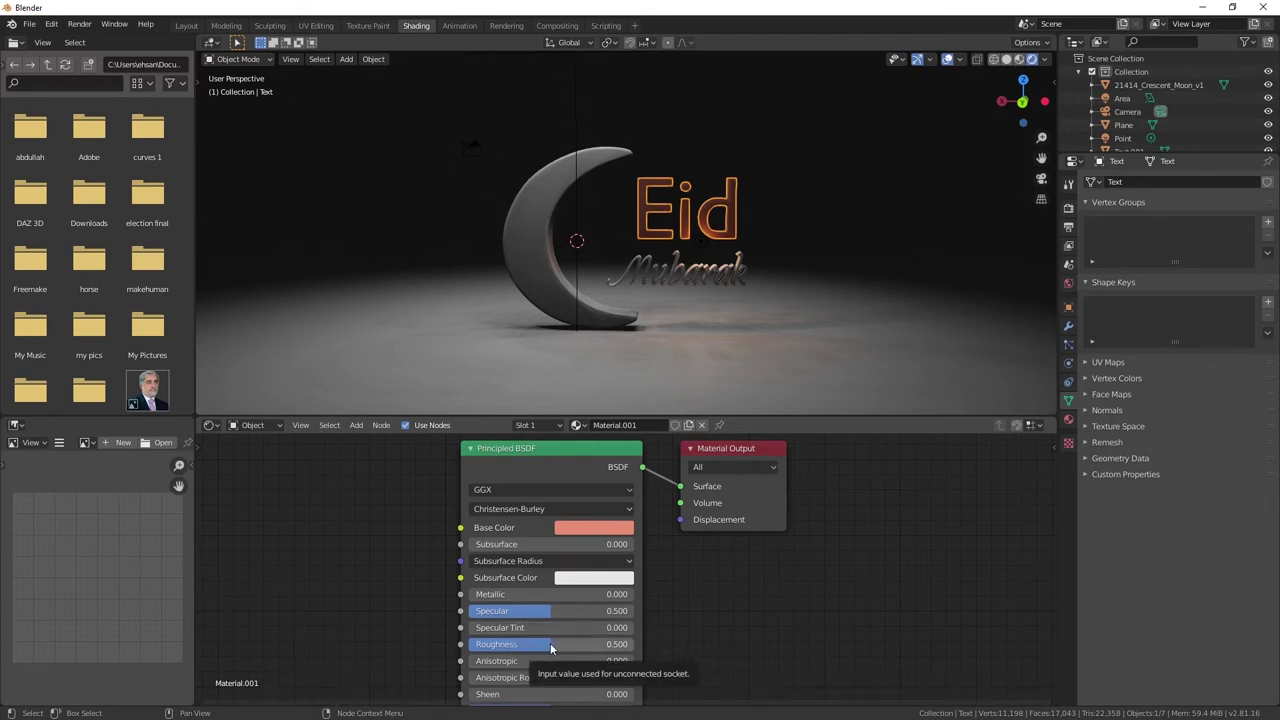
- Set the material's roughness to 0.368 and rename it from Material.001 to 'text'
drag(550, 648, 482, 648)
mouse_move(491, 597)
mouse_down()
mouse_move(505, 597)
mouse_move(470, 594)
mouse_up()
drag(482, 648, 510, 648)
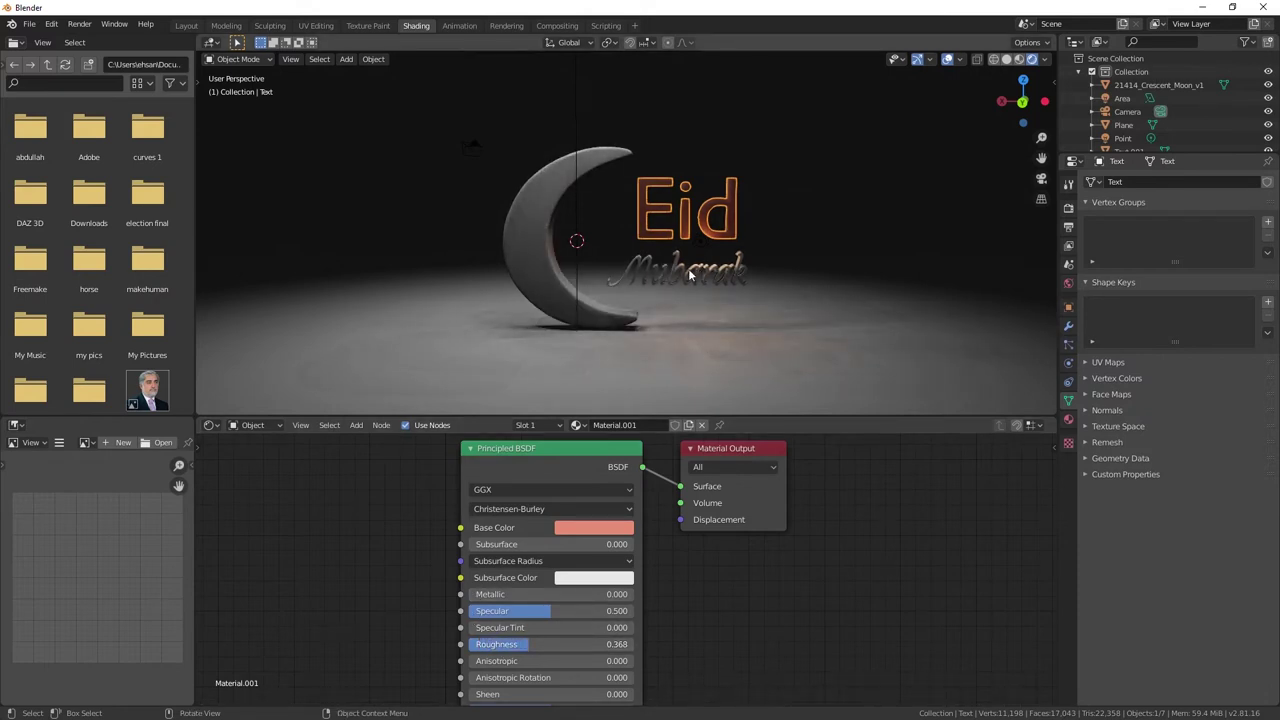
click(637, 428)
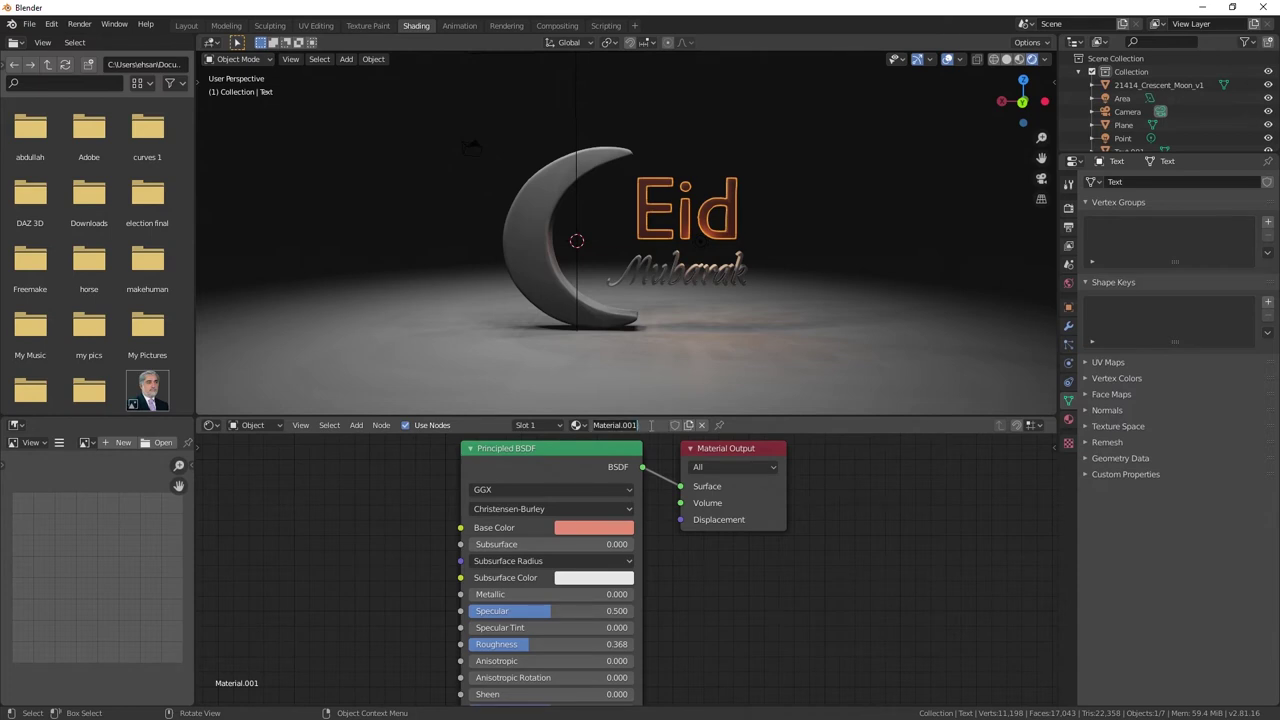
text(text)
key(Return)
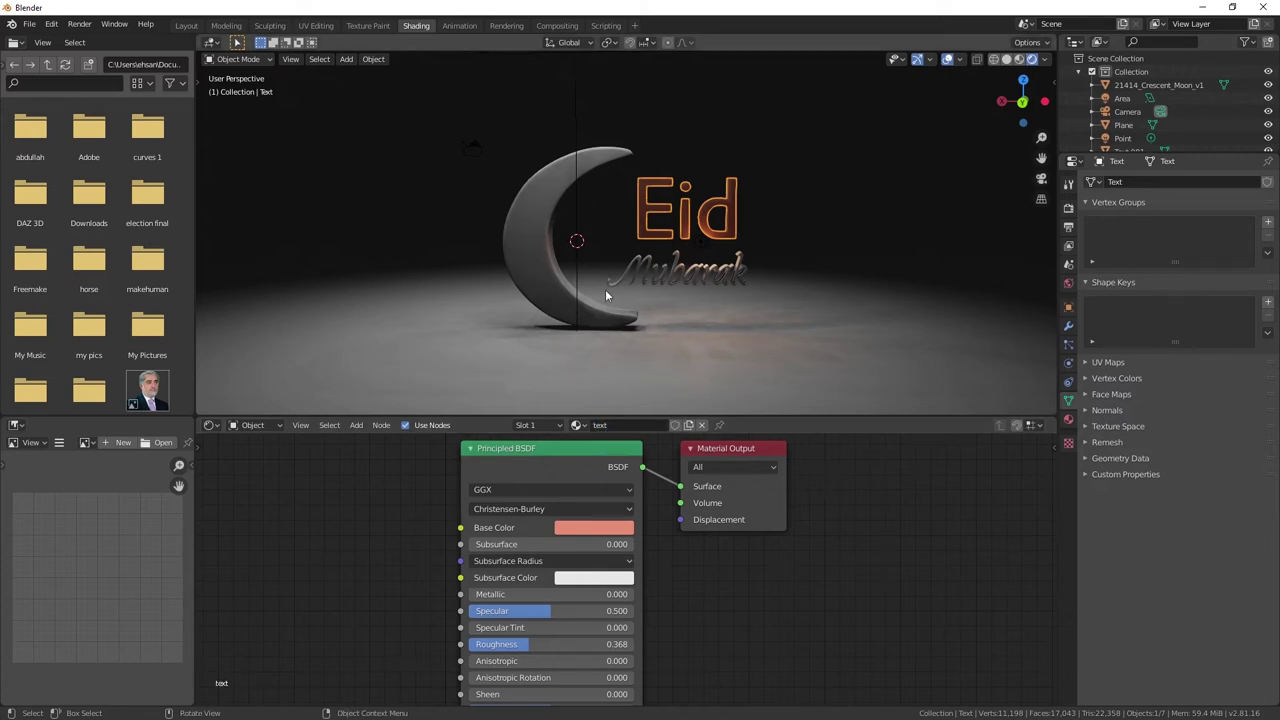
click(530, 238)
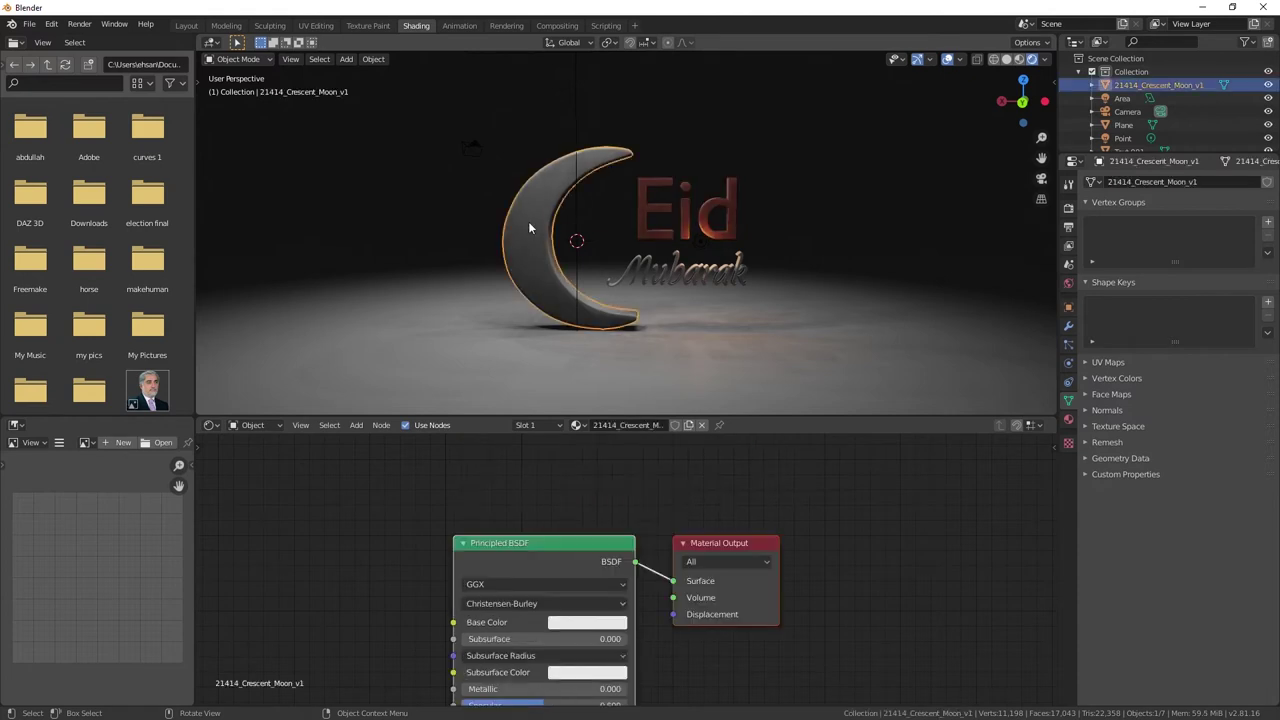
- Assign the existing 'text' material to the Mubarak lettering
click(680, 272)
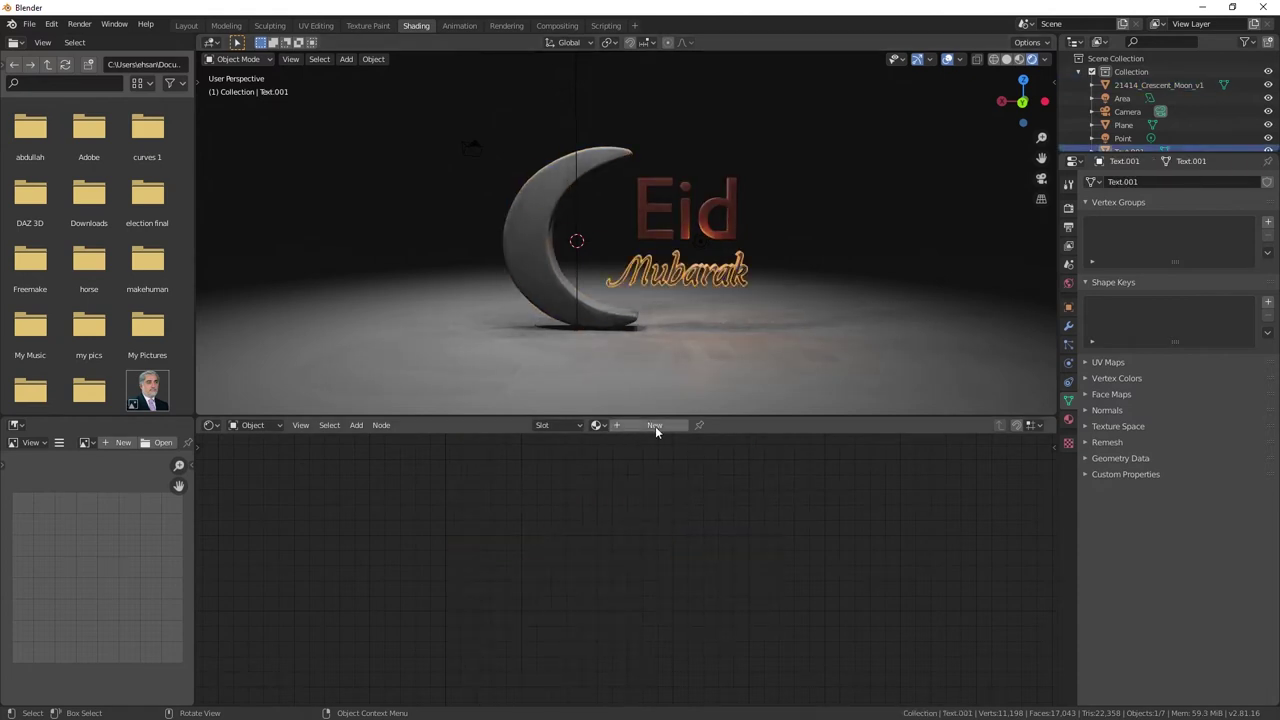
click(604, 426)
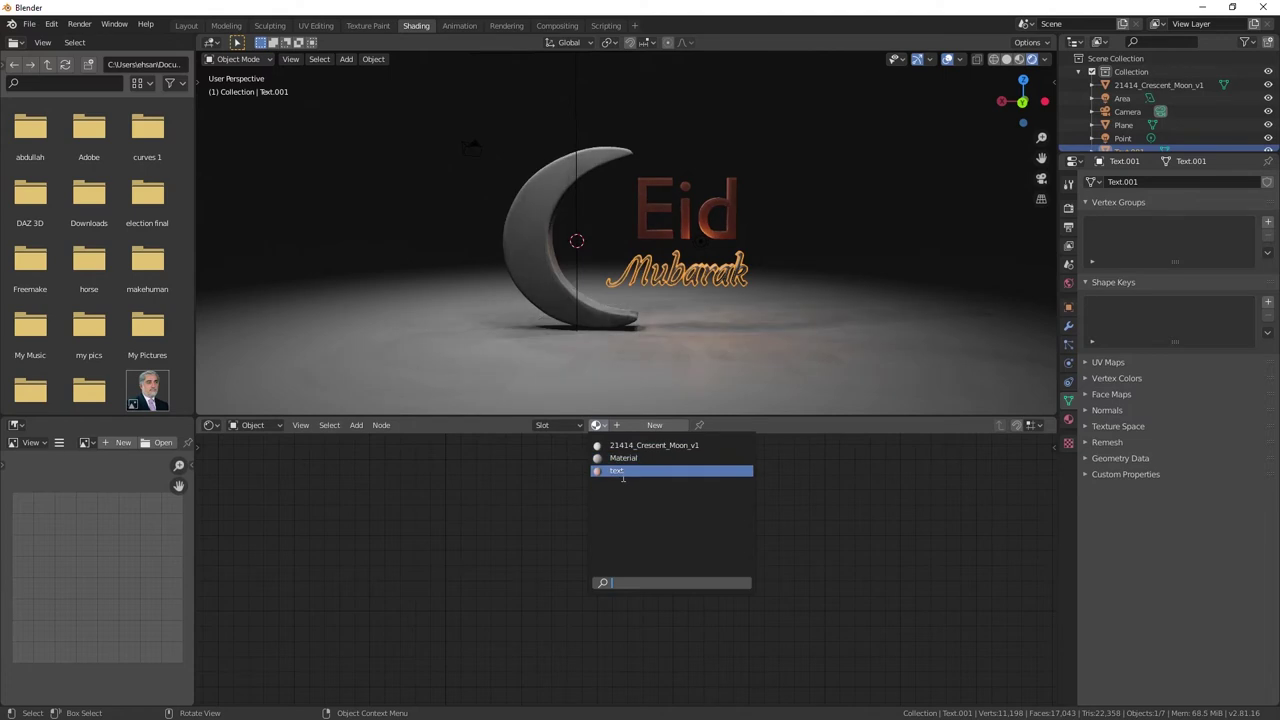
click(623, 471)
click(720, 237)
click(703, 274)
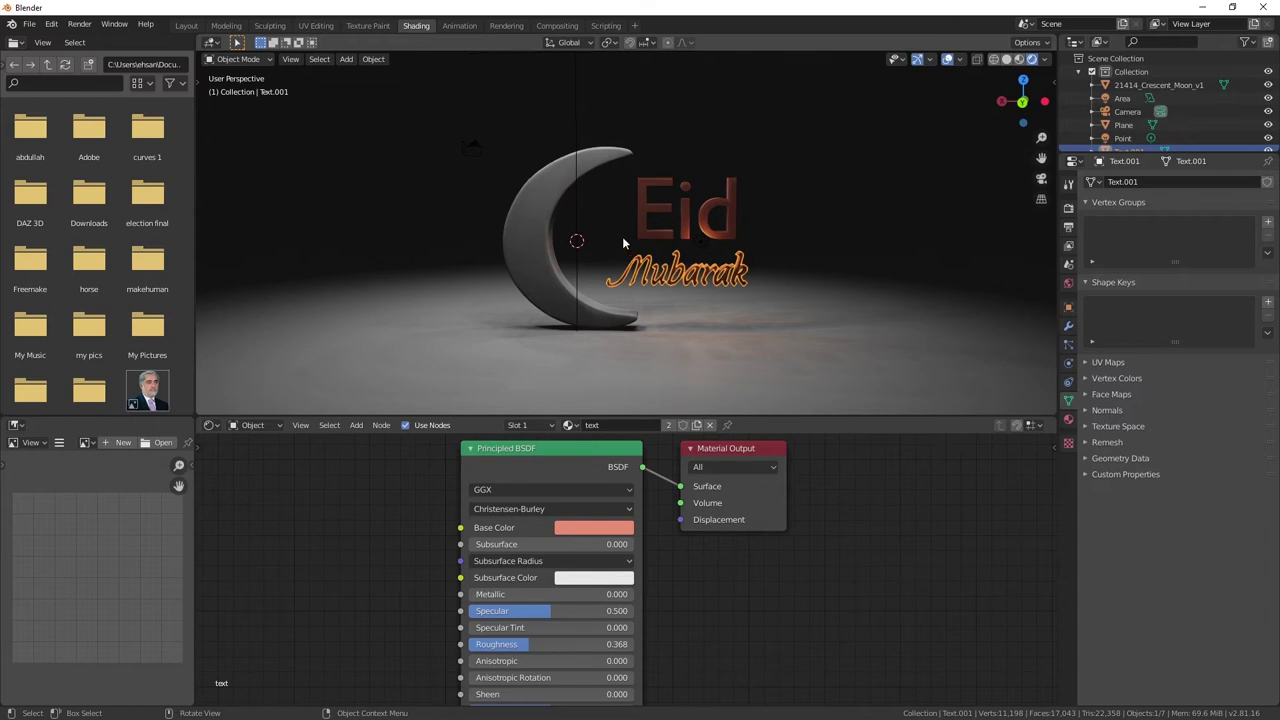
click(717, 357)
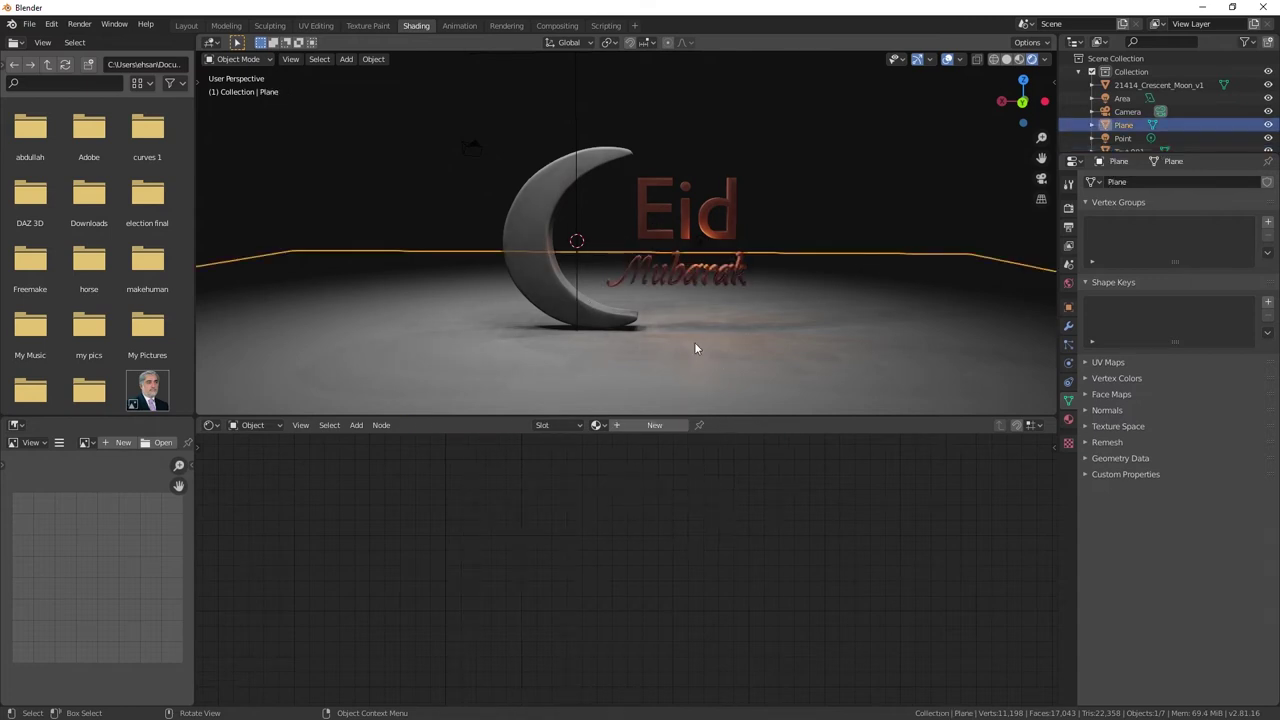
- Create a new floor material with Metallic 0.968 and lowered roughness
click(651, 425)
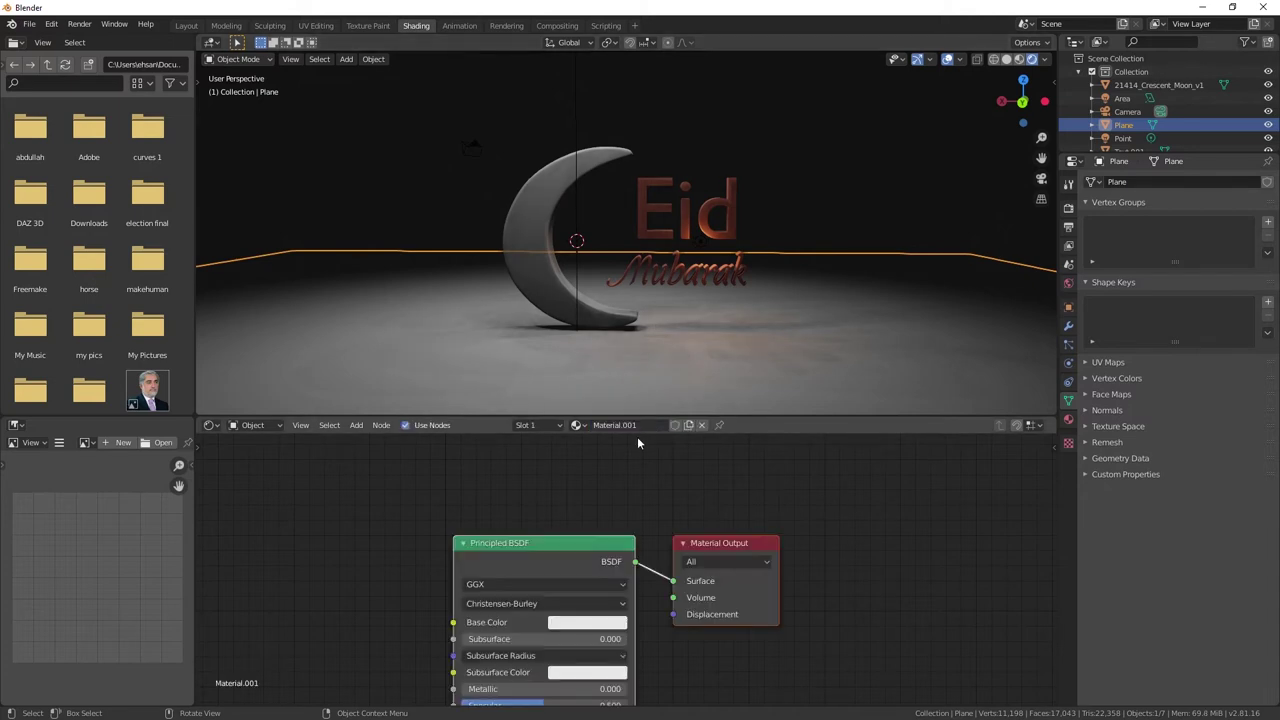
middle_drag(585, 544, 578, 472)
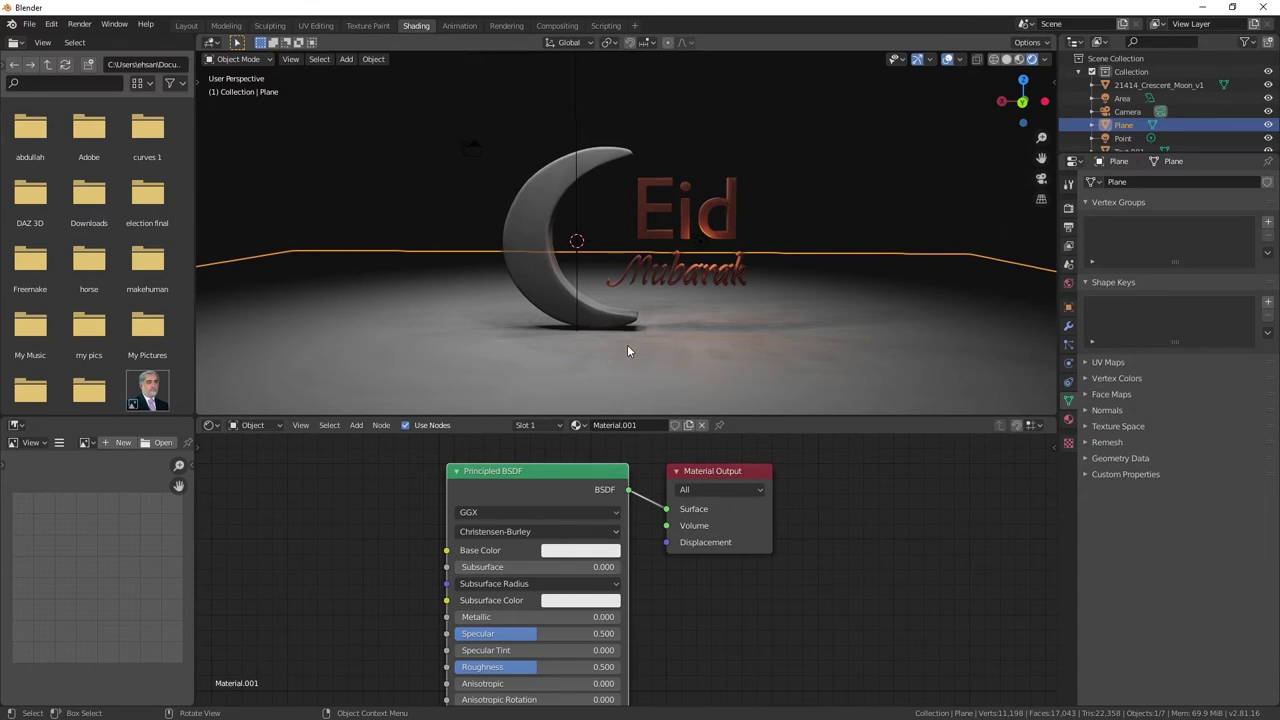
drag(483, 626, 643, 626)
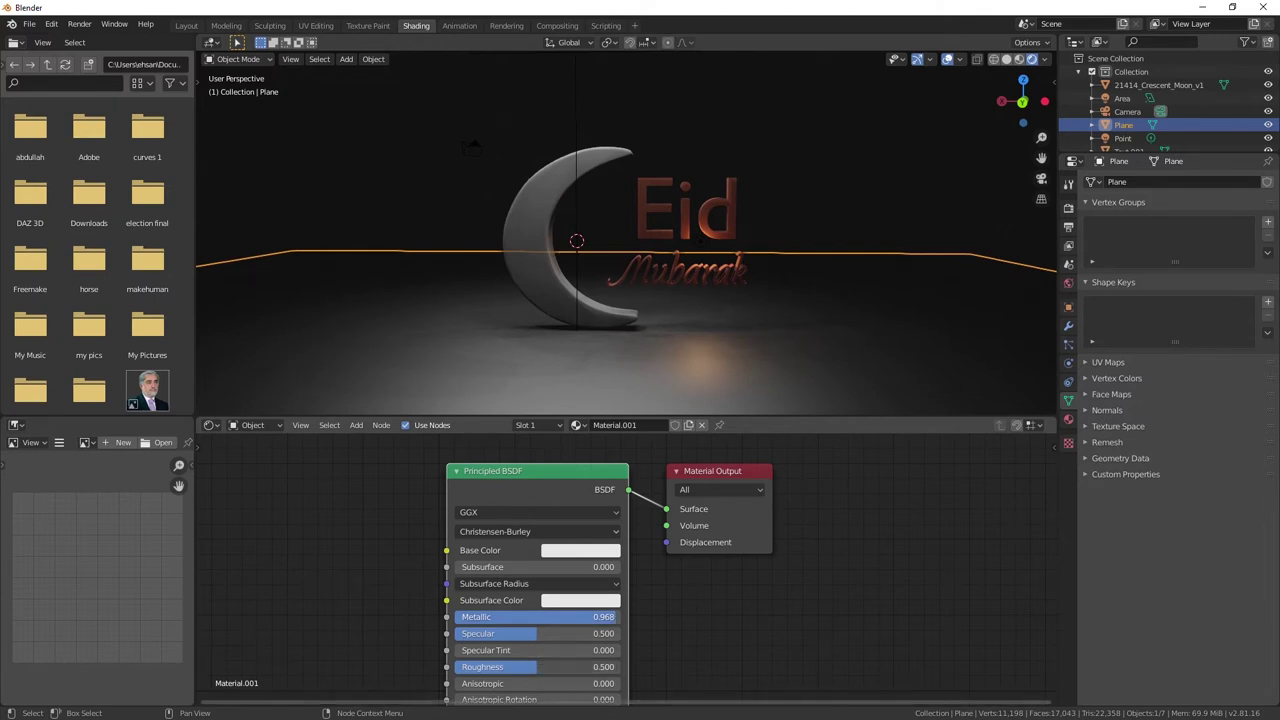
drag(536, 667, 493, 667)
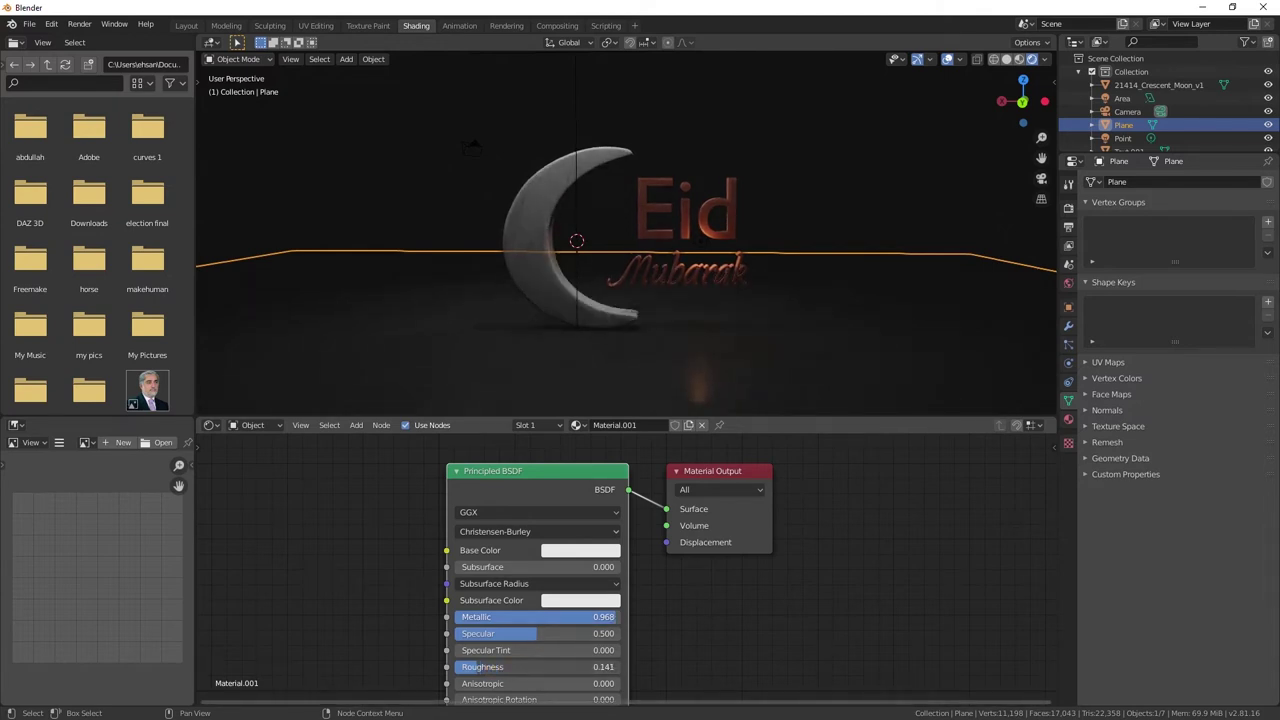
drag(493, 667, 478, 667)
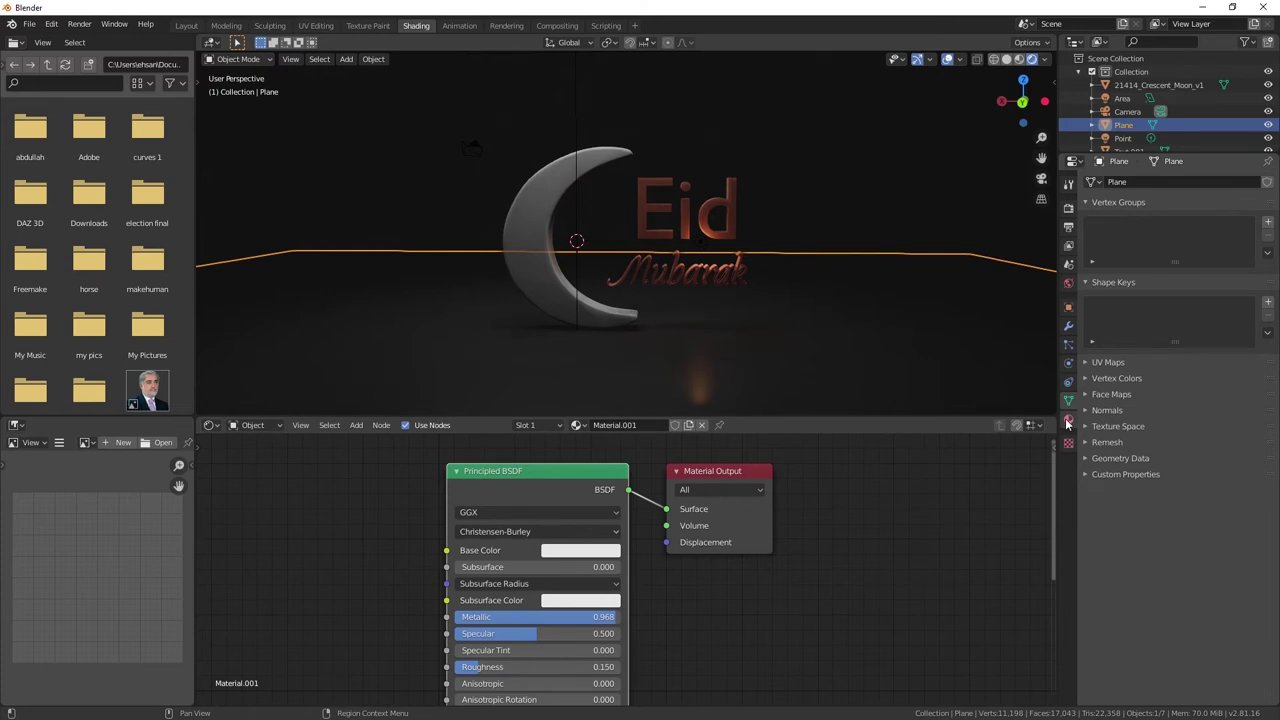
- Set the floor material's Transmission to 1.0 and Roughness to 0.050
click(1068, 420)
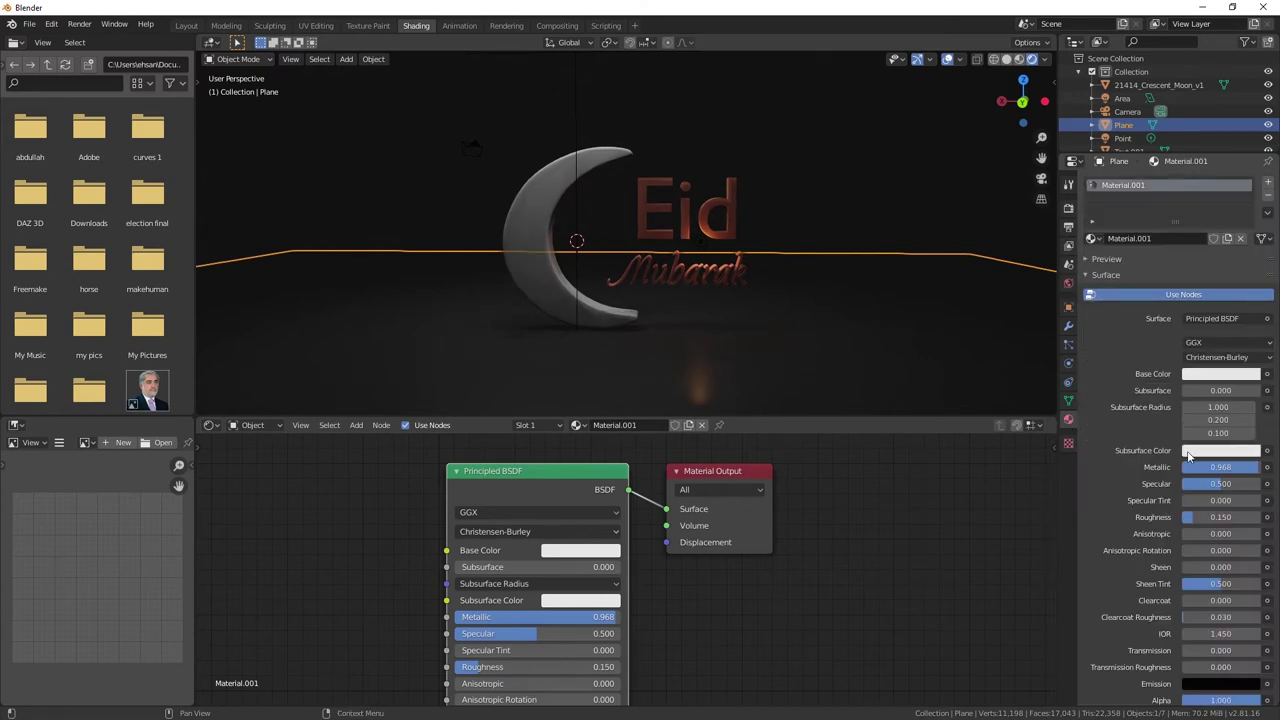
scroll(1197, 498, down, 3)
drag(1220, 543, 1248, 545)
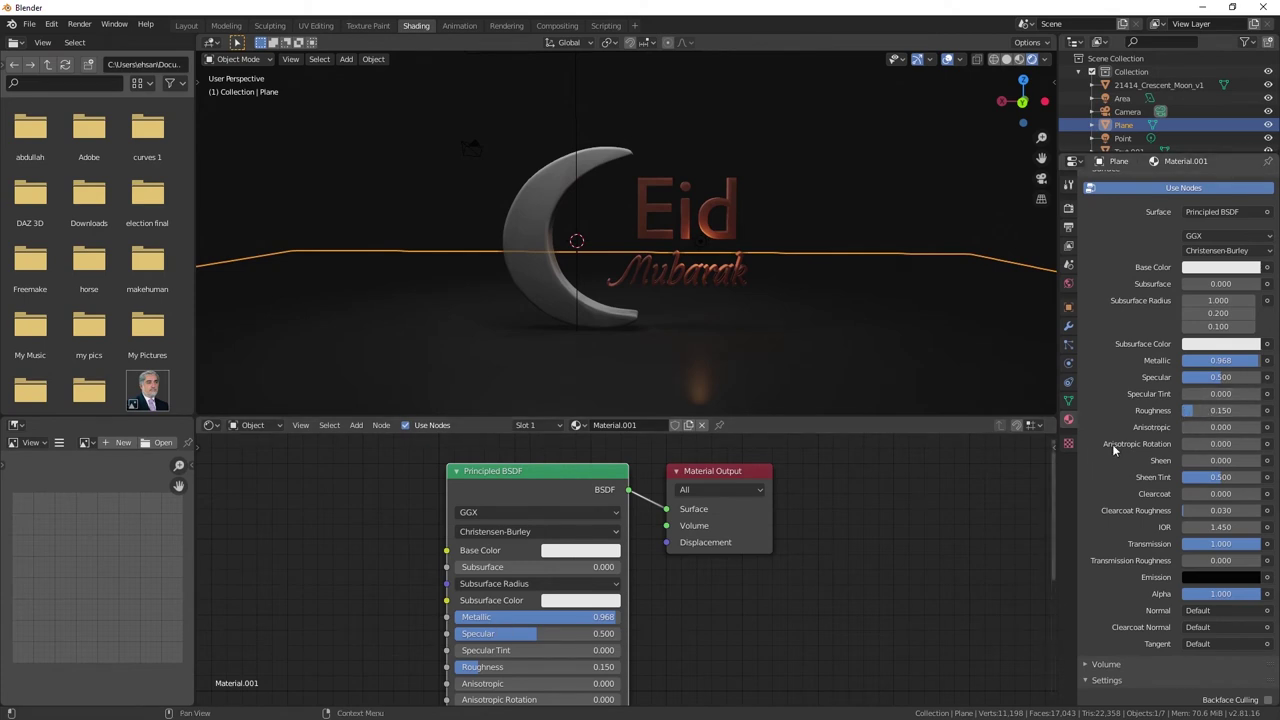
drag(1194, 410, 1170, 410)
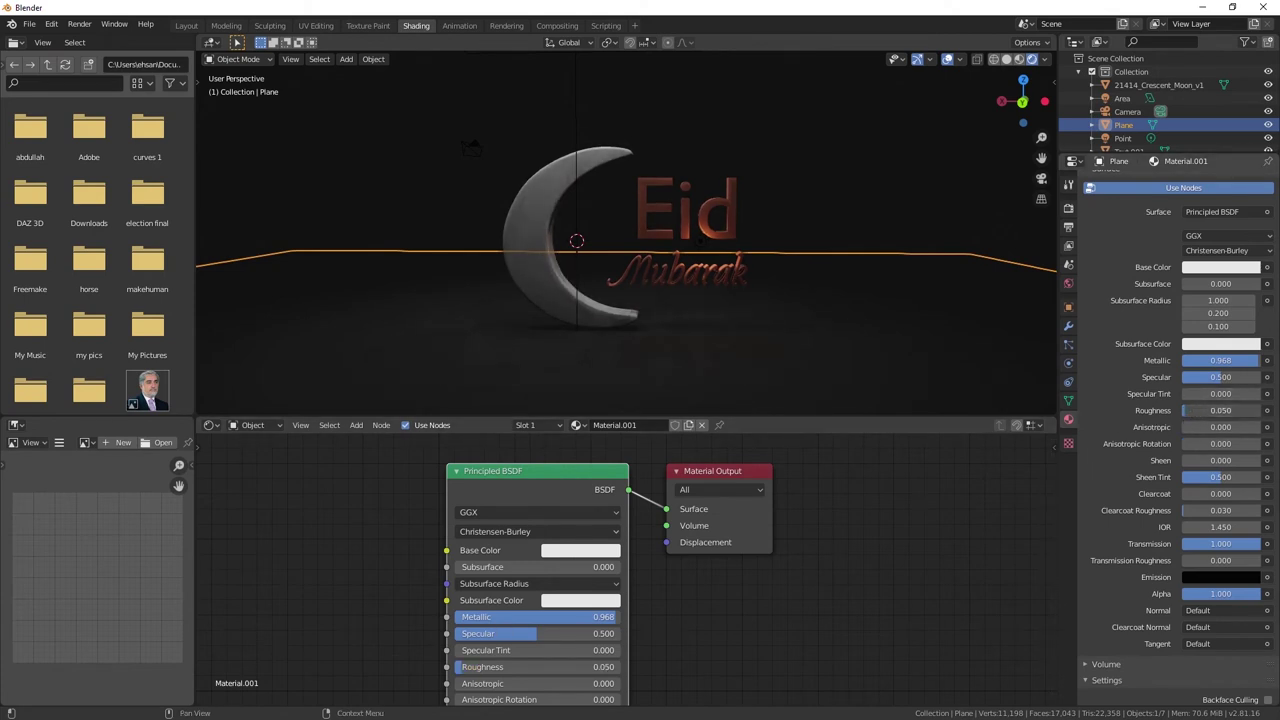
click(1068, 208)
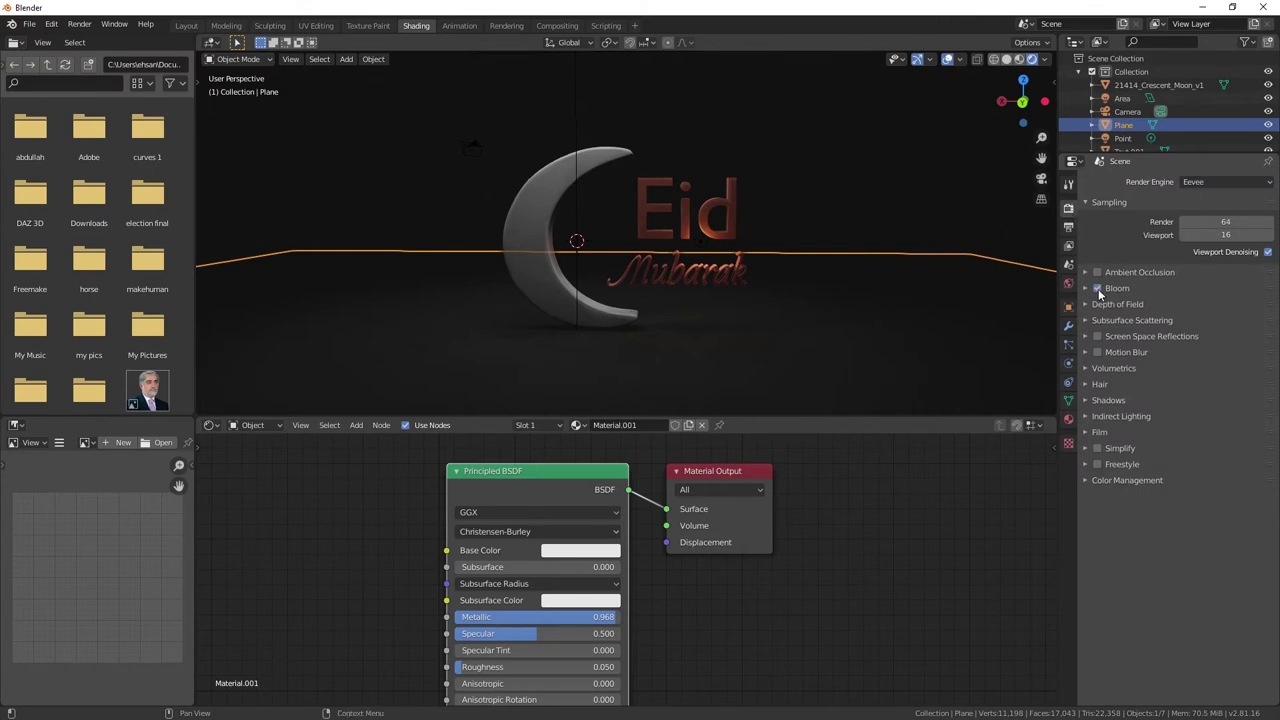
- Enable Screen Space Reflections in the render settings
click(1097, 288)
click(1097, 337)
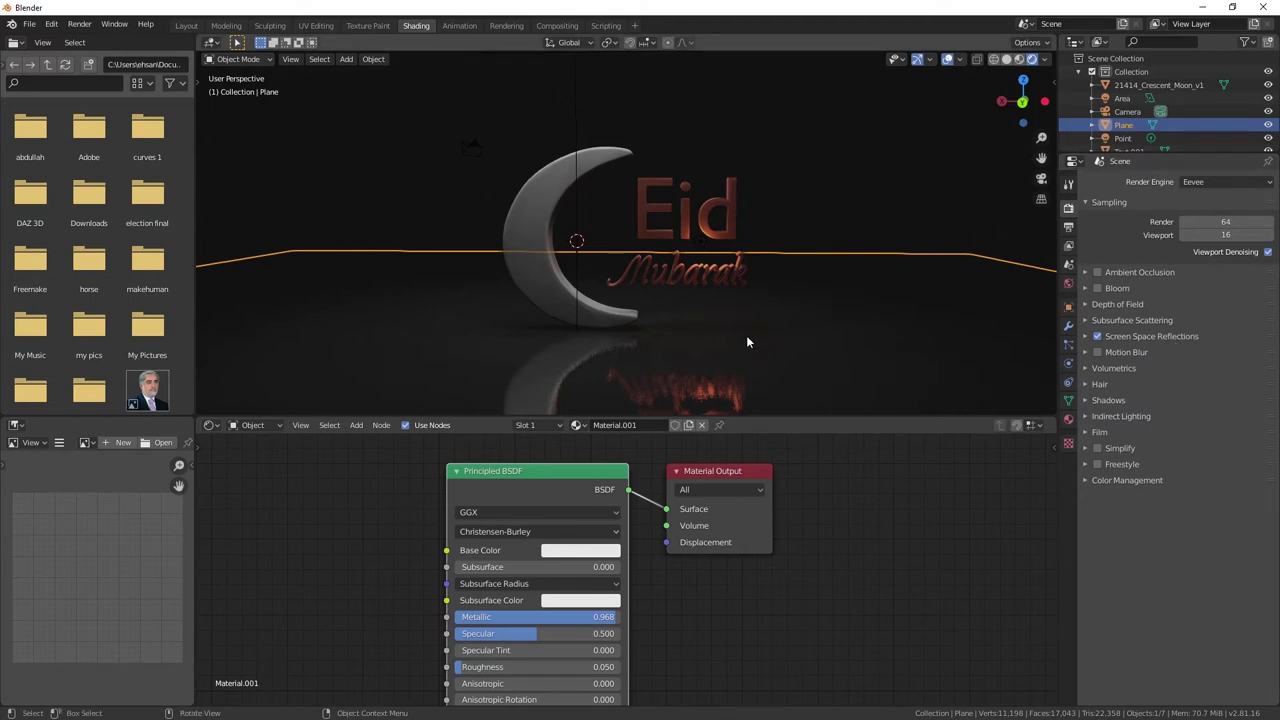
scroll(746, 335, down, 3)
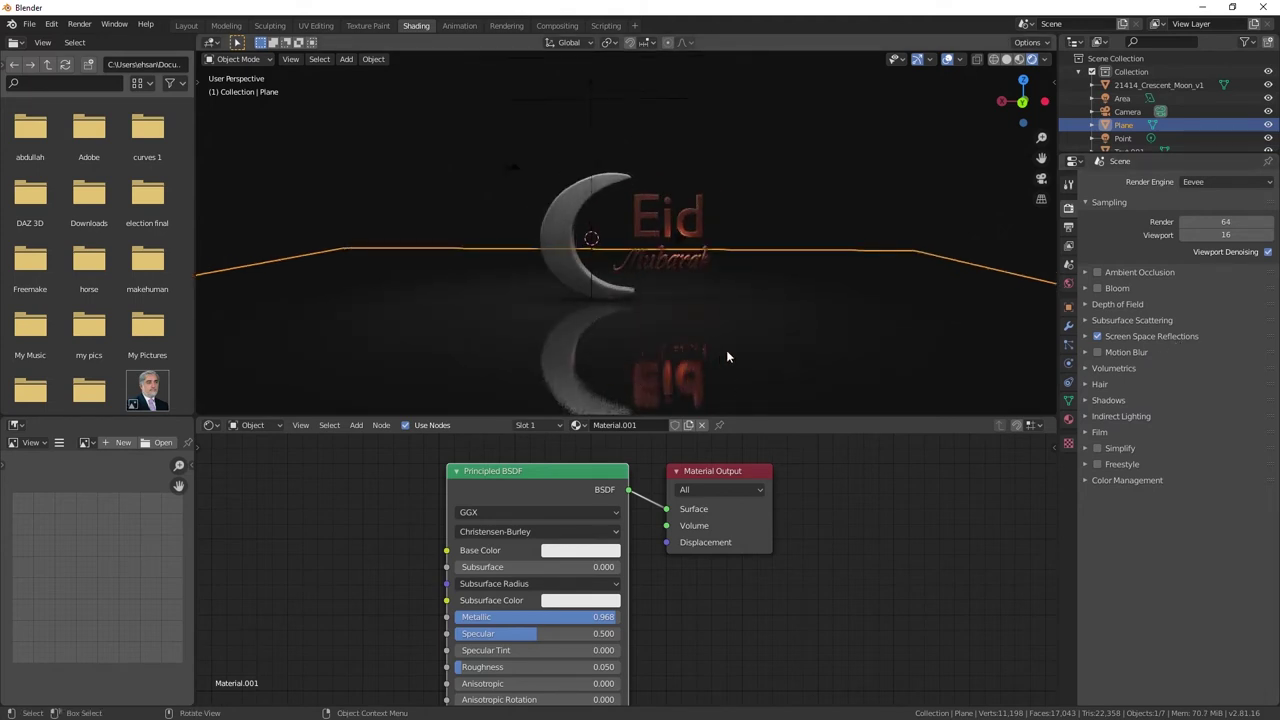
- Set the floor's Metallic to 1.0 and Roughness to 0.0 for a sharp mirror
drag(540, 667, 460, 667)
drag(618, 617, 626, 618)
drag(489, 667, 518, 667)
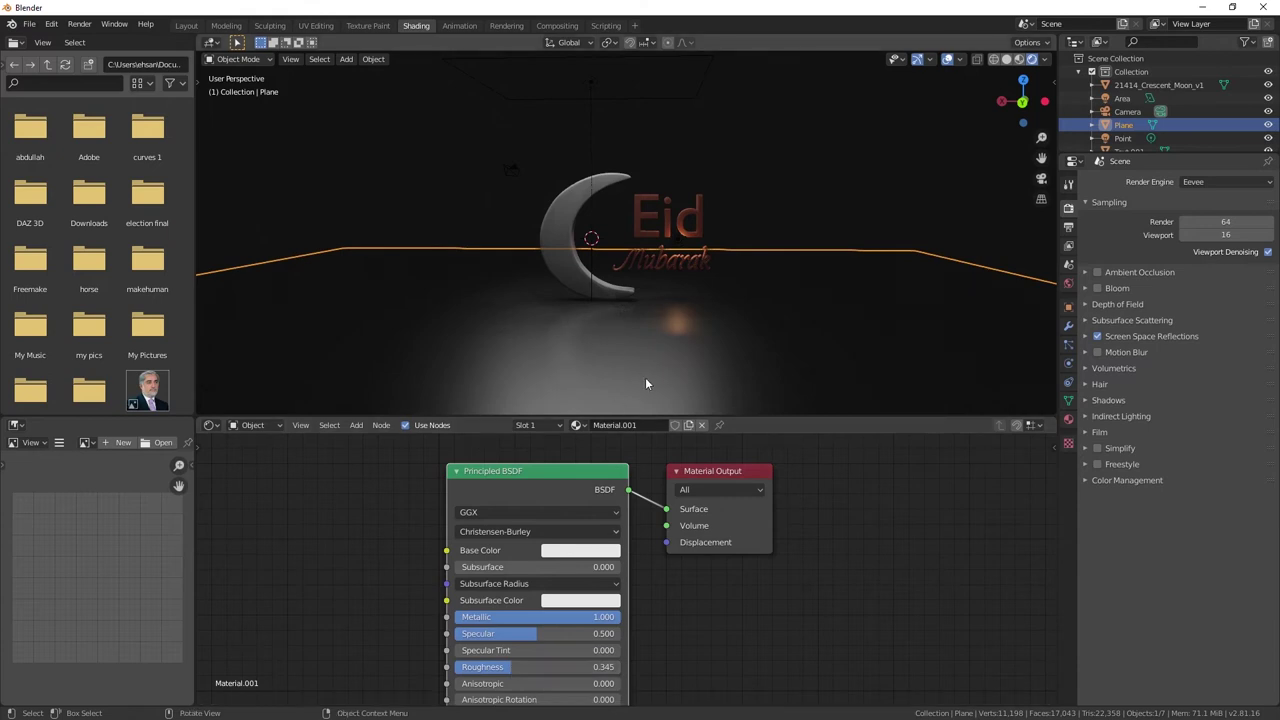
drag(502, 667, 458, 667)
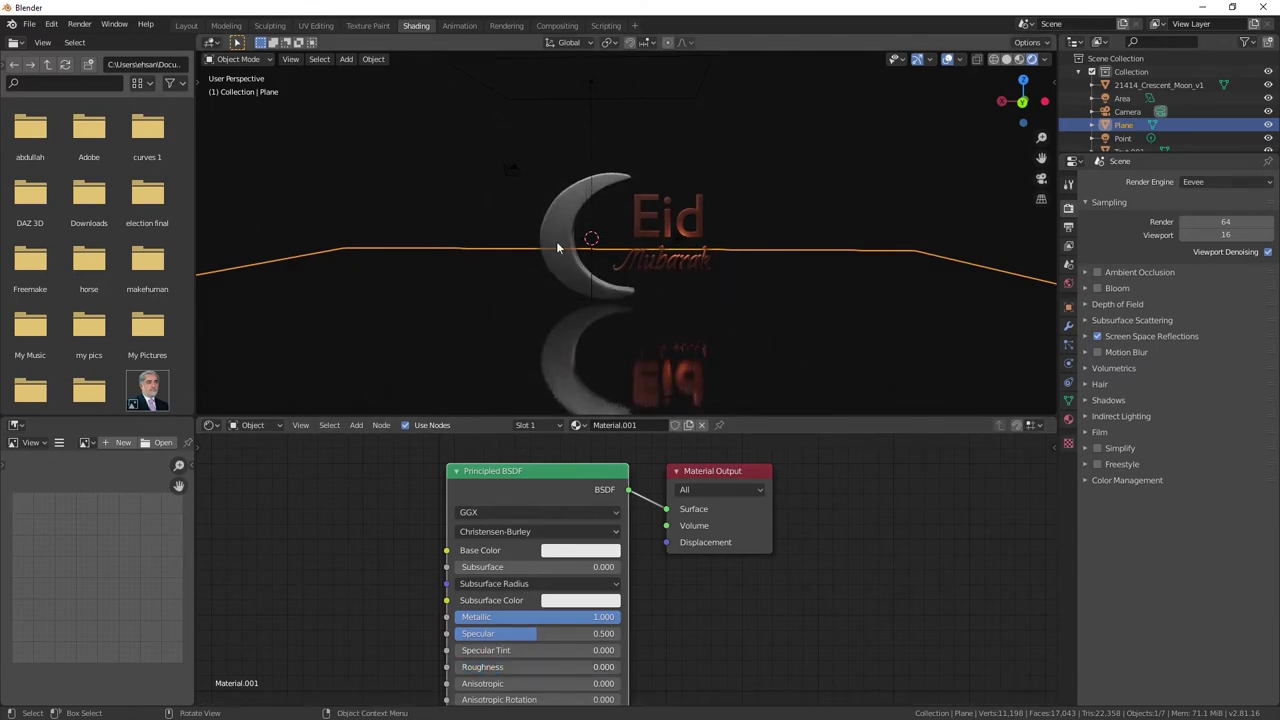
click(558, 210)
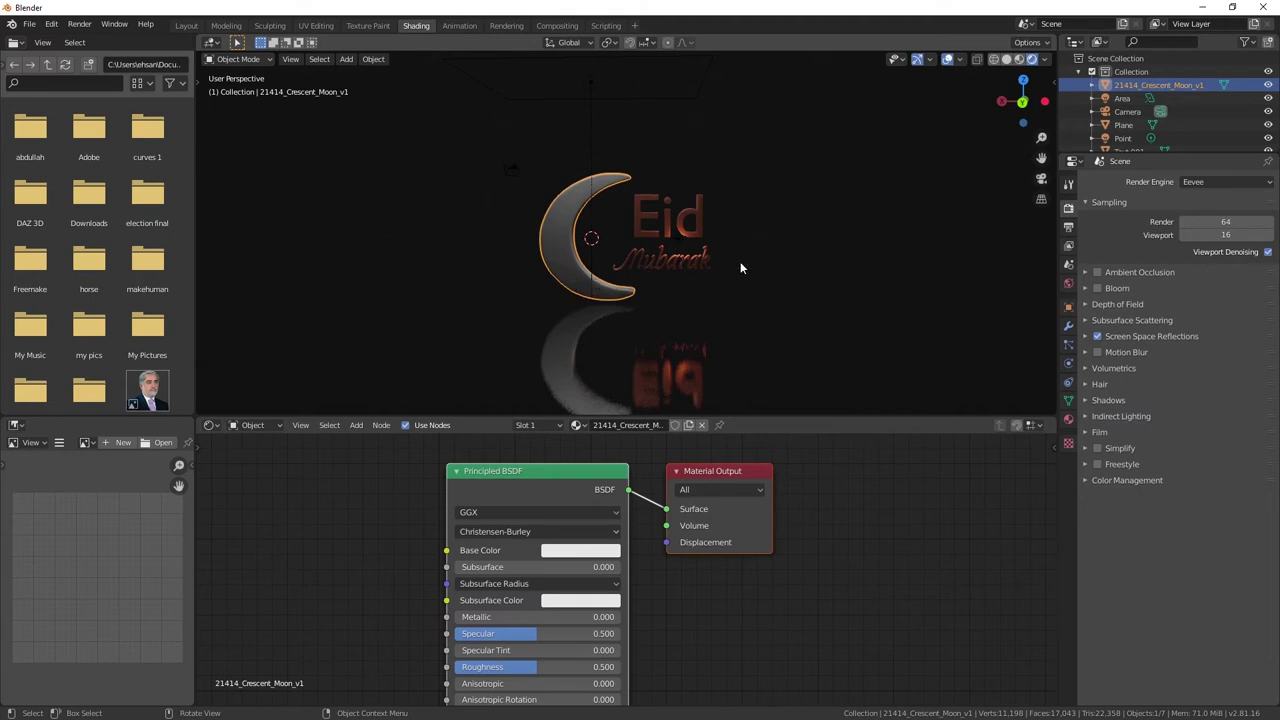
- Show the sidebar's Create tab and expand the Spline Generator panel with SpiroFit, Bounce Spline and Catenary
key(n)
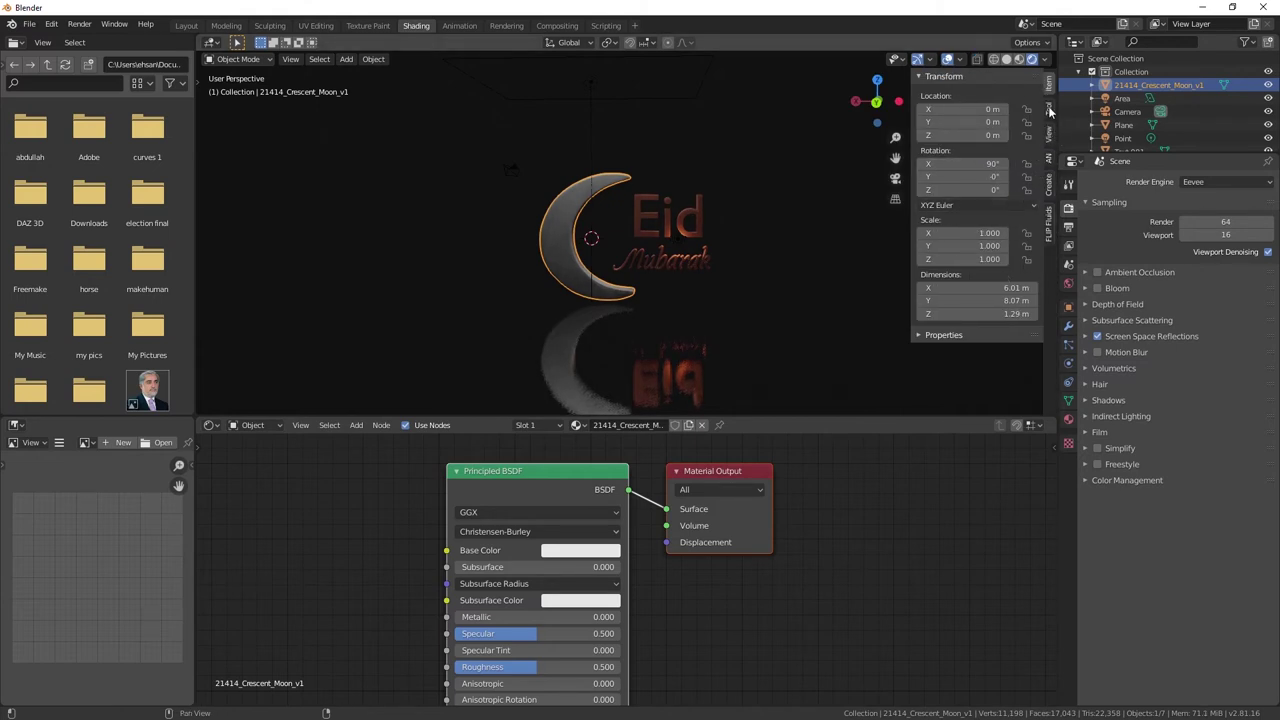
click(1050, 183)
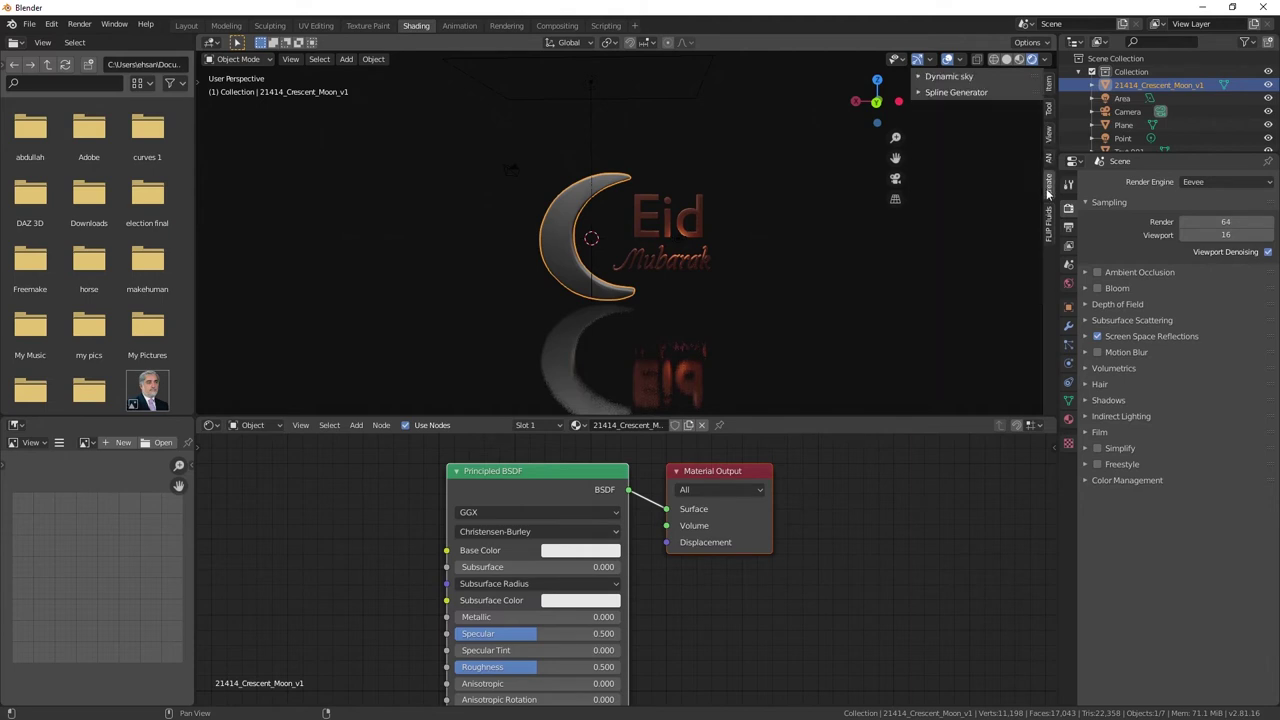
click(936, 93)
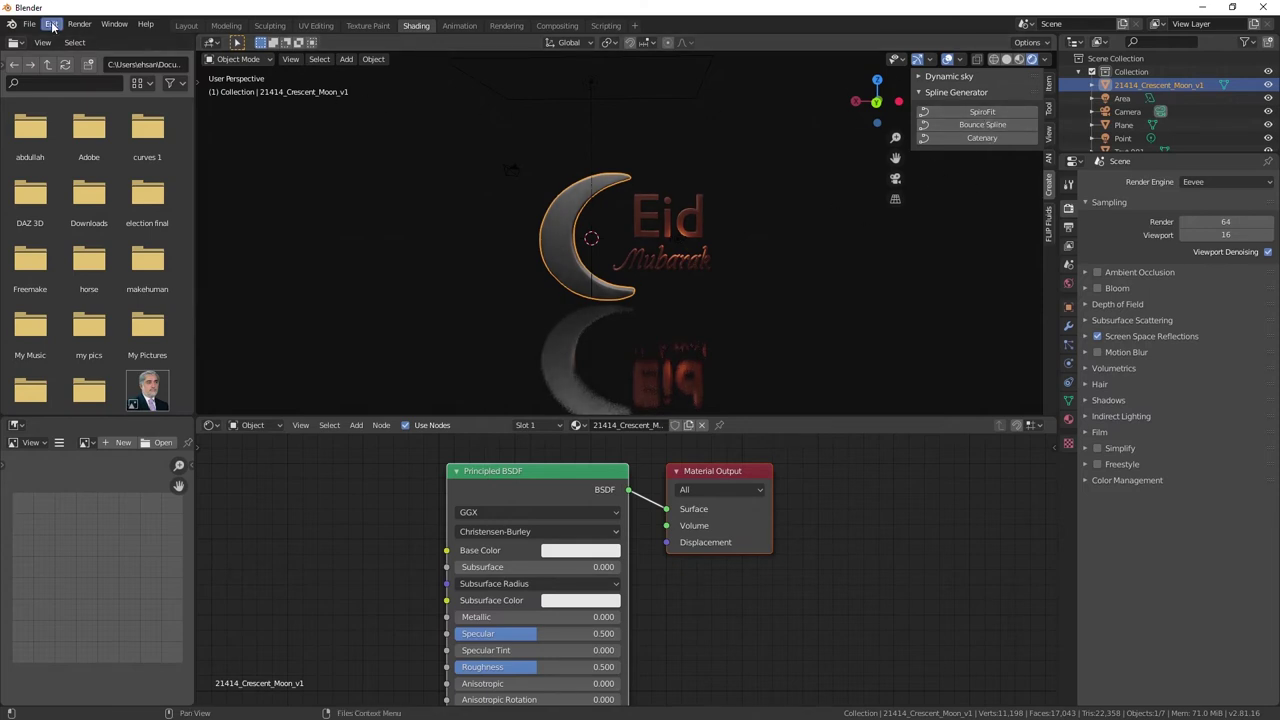
click(51, 23)
click(104, 216)
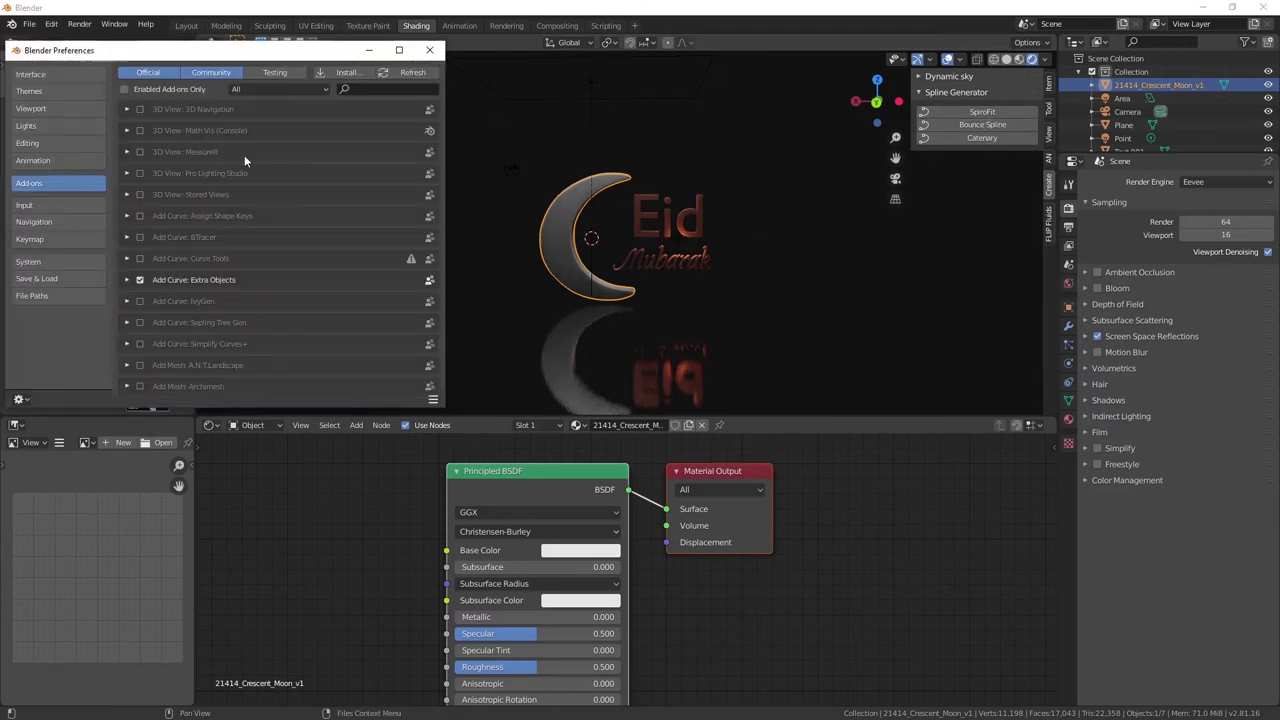
drag(266, 48, 430, 63)
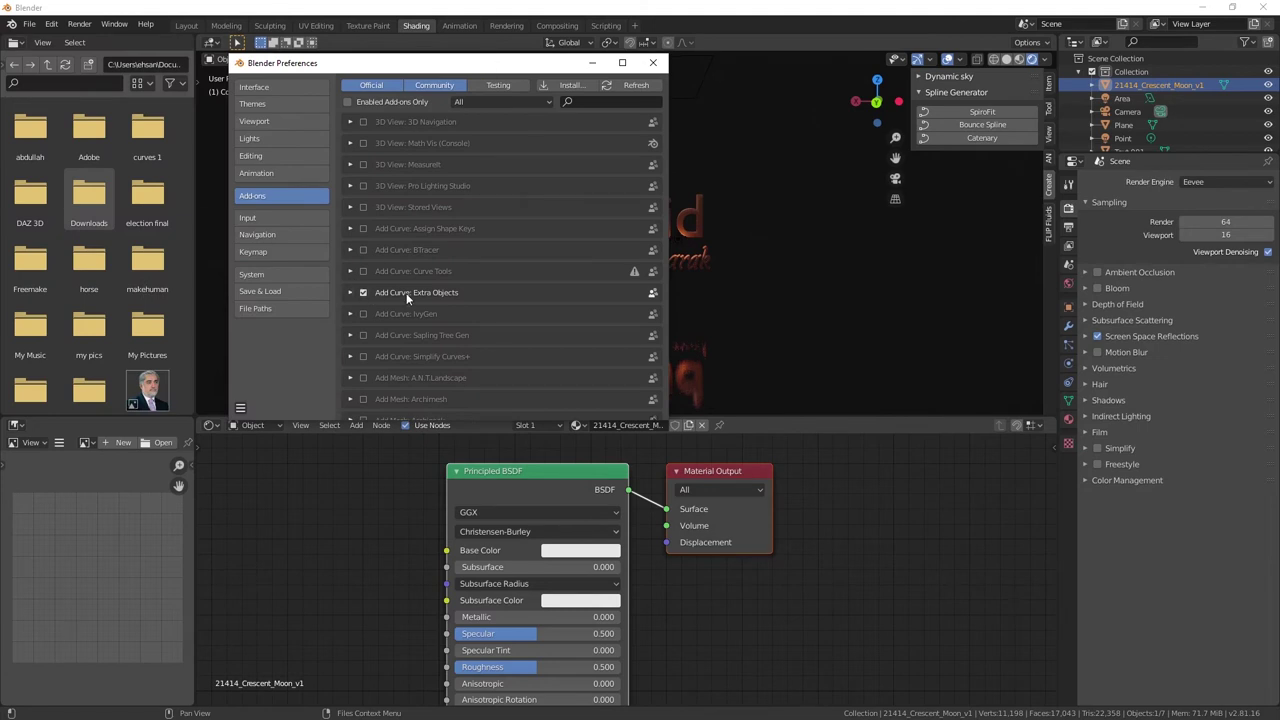
click(363, 292)
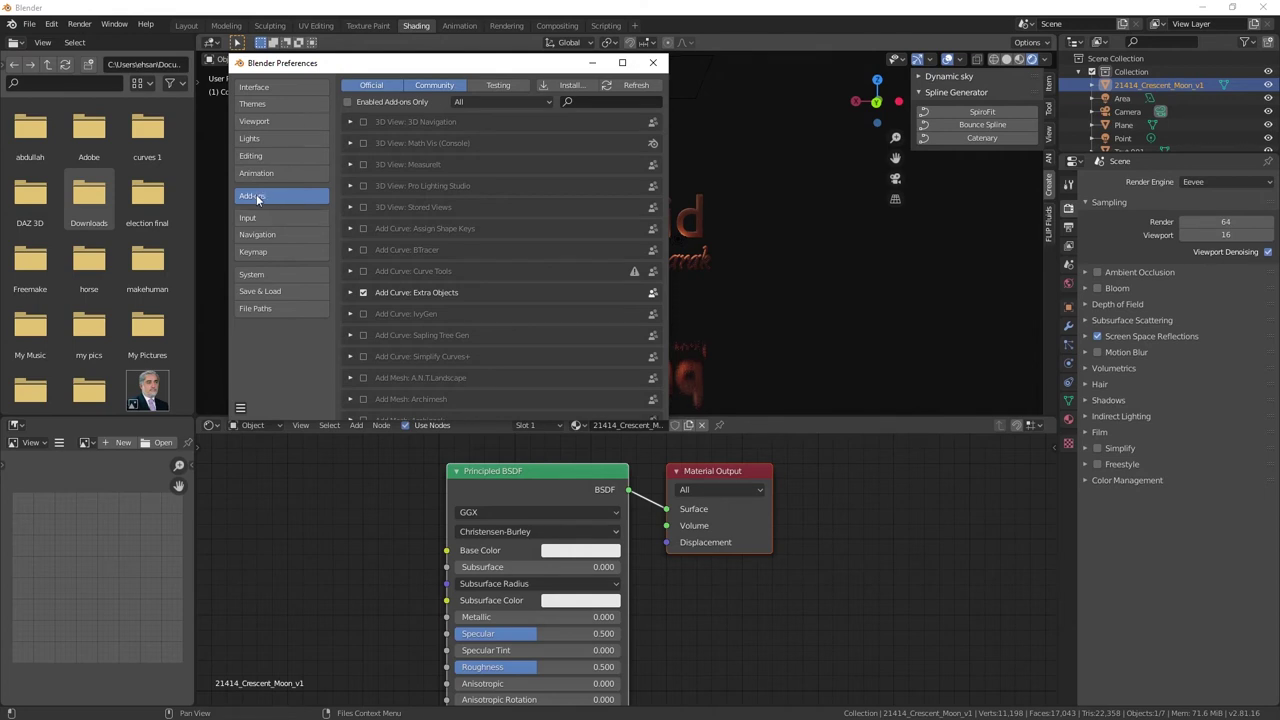
click(608, 101)
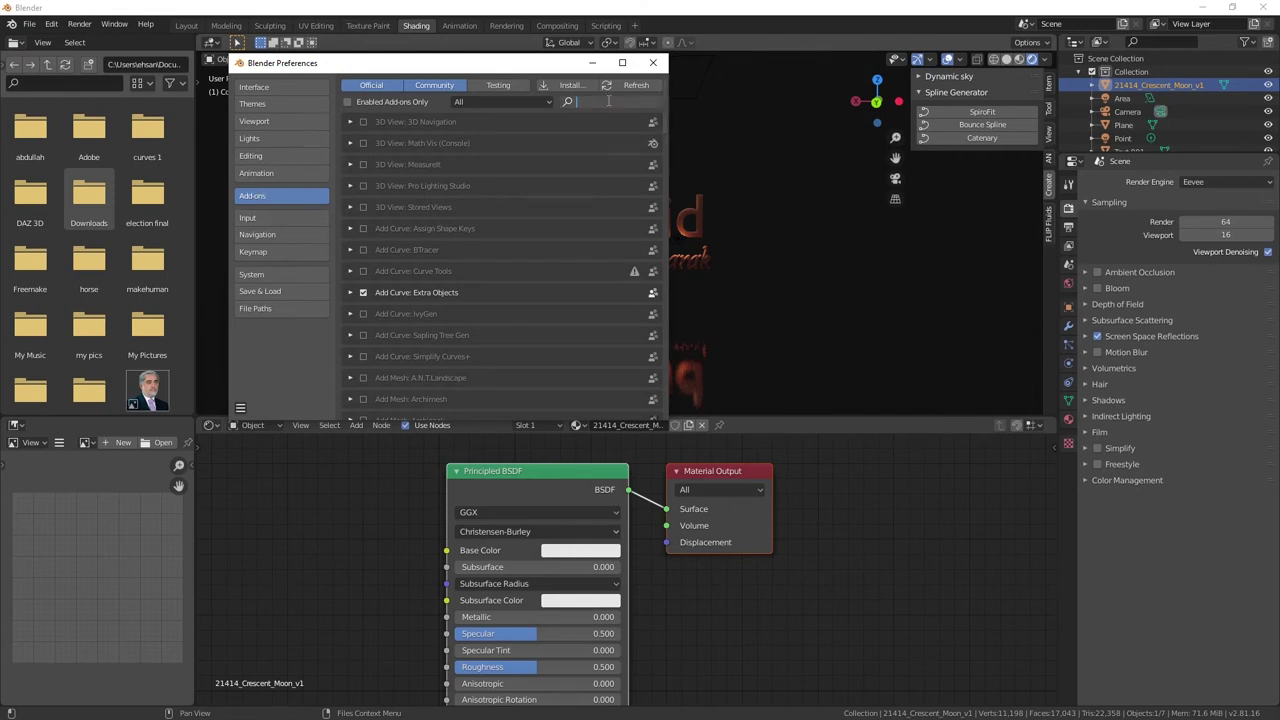
text(curve)
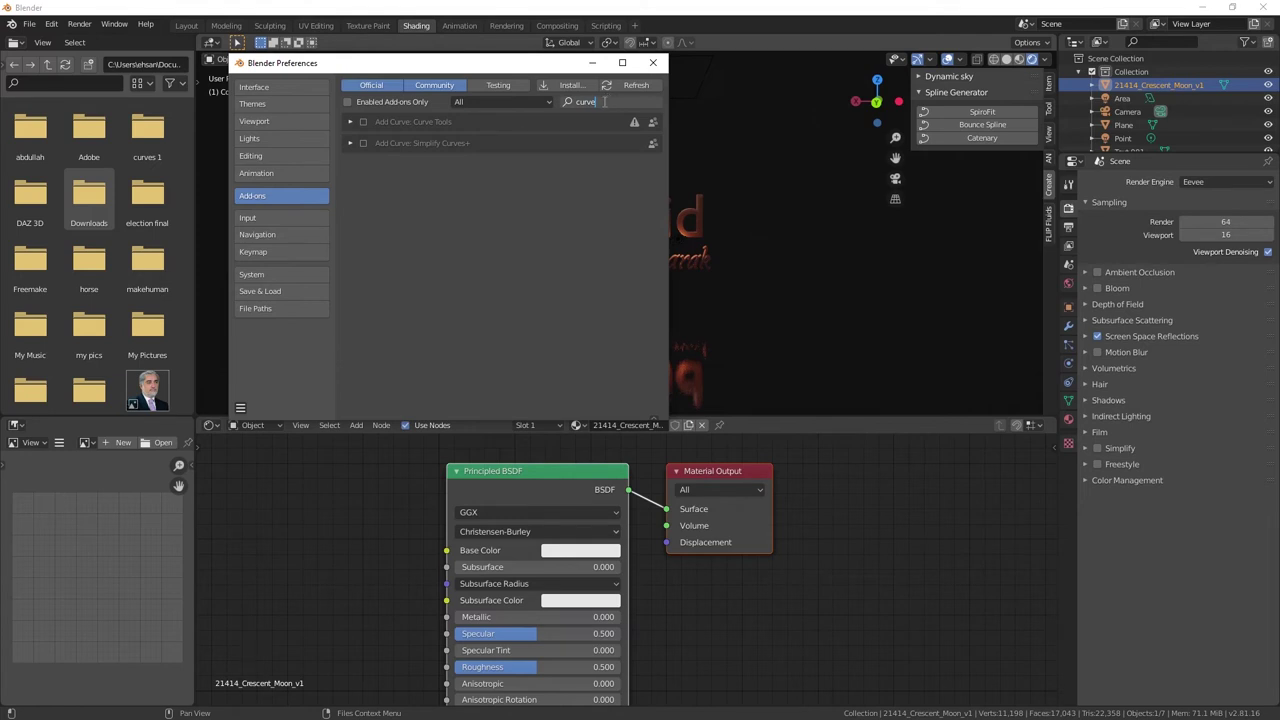
text(add)
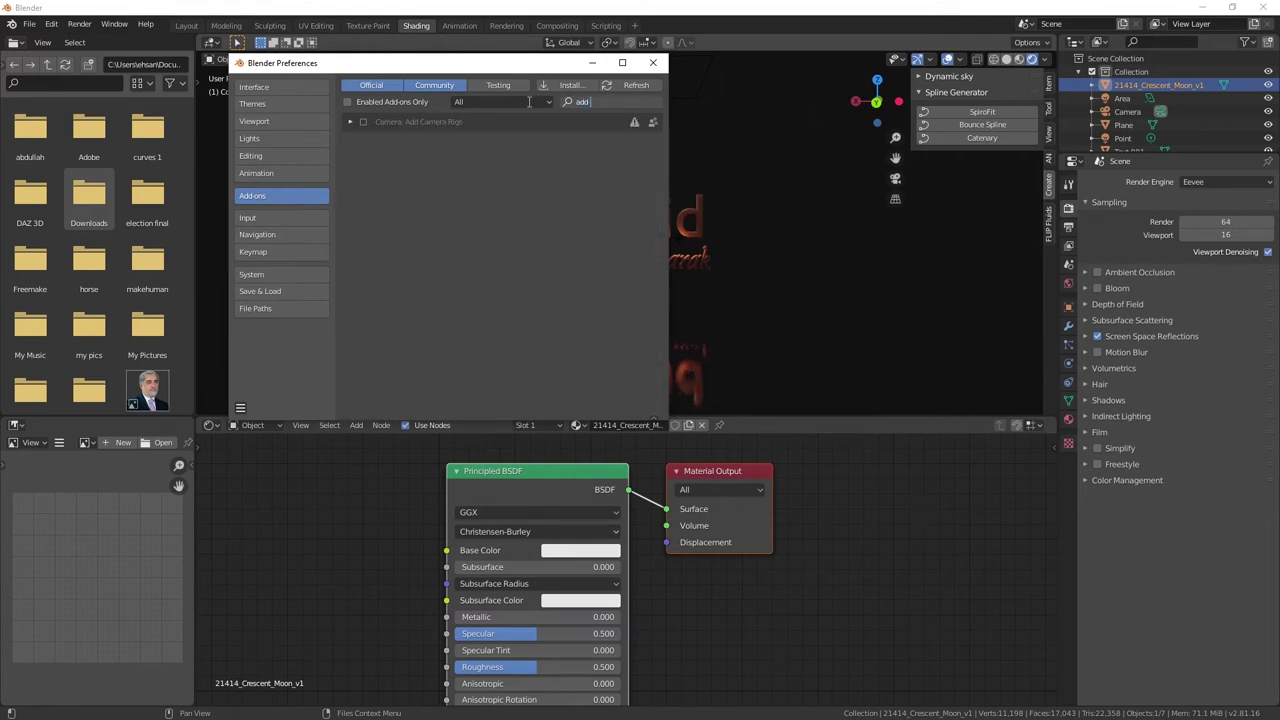
key(BackSpace)
key(BackSpace)
key(BackSpace)
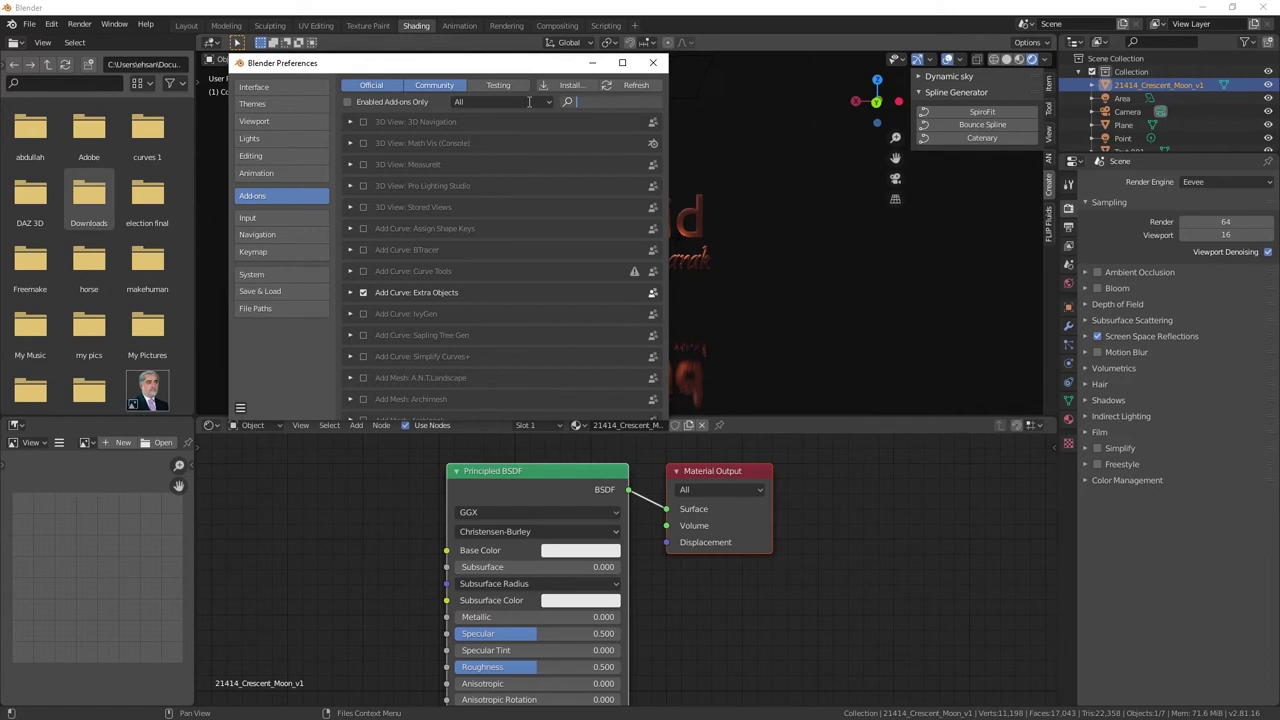
text(ex)
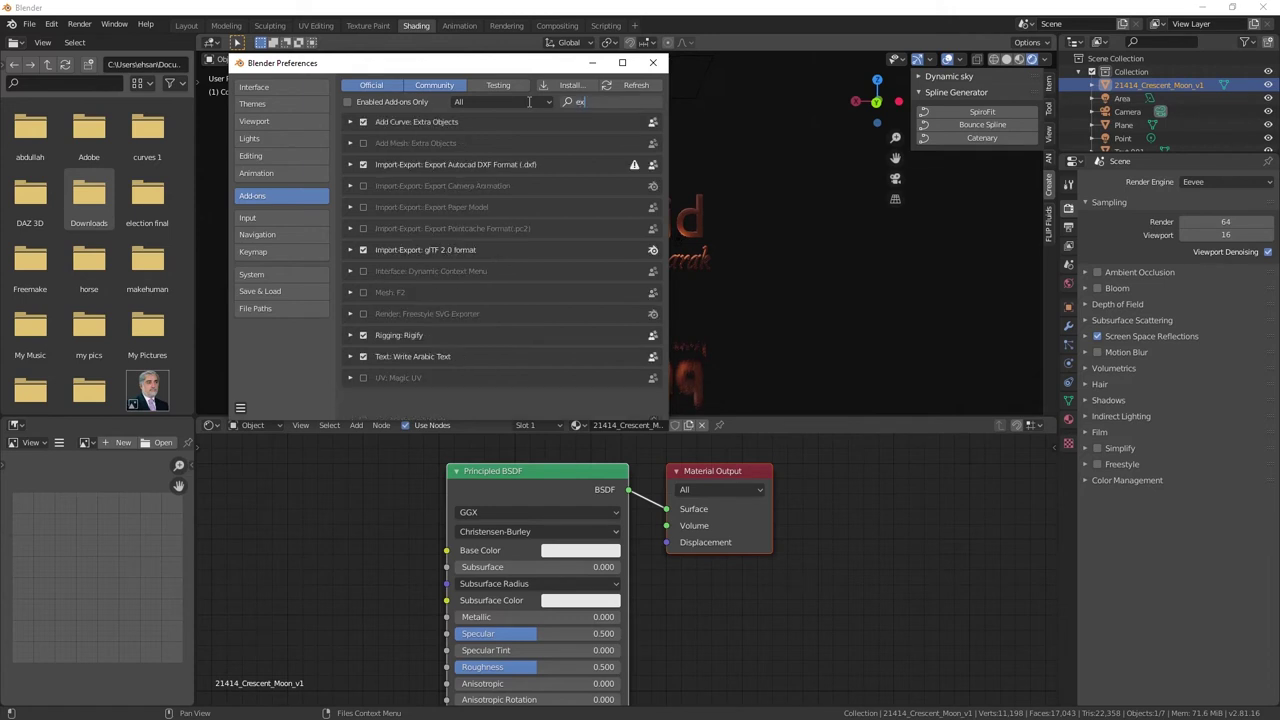
text(tra objects)
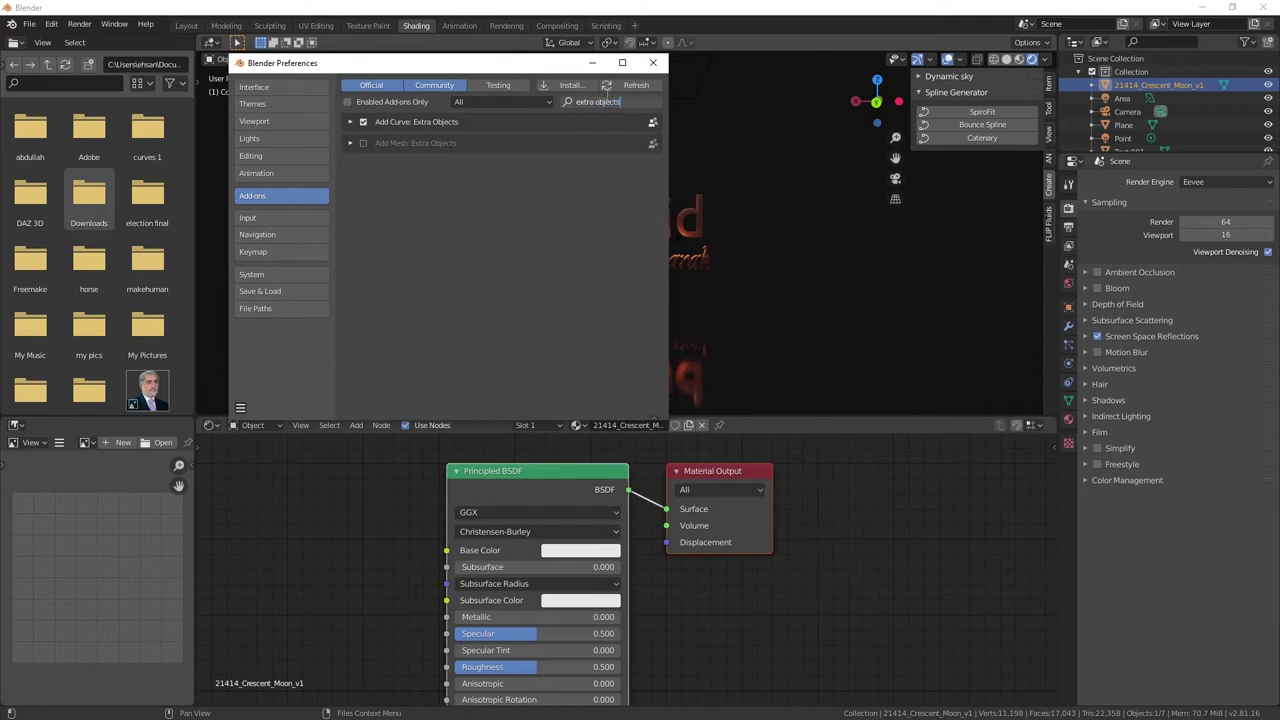
key(Return)
click(363, 122)
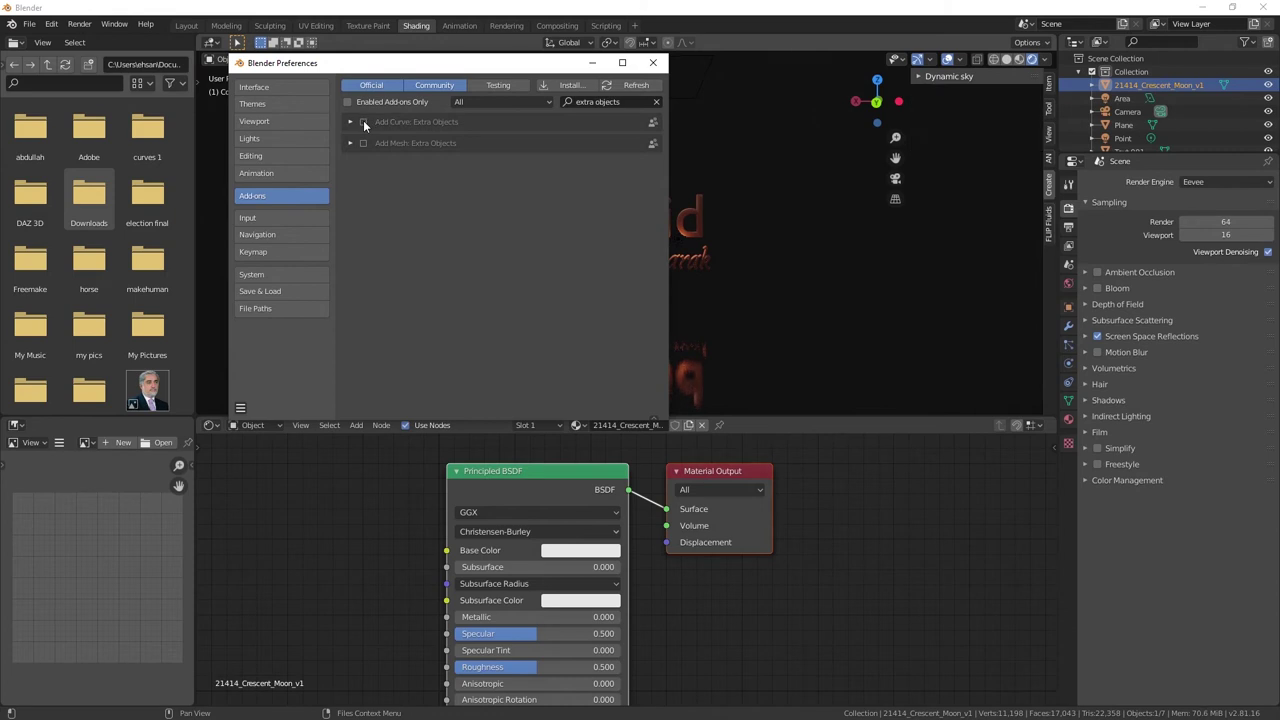
click(363, 122)
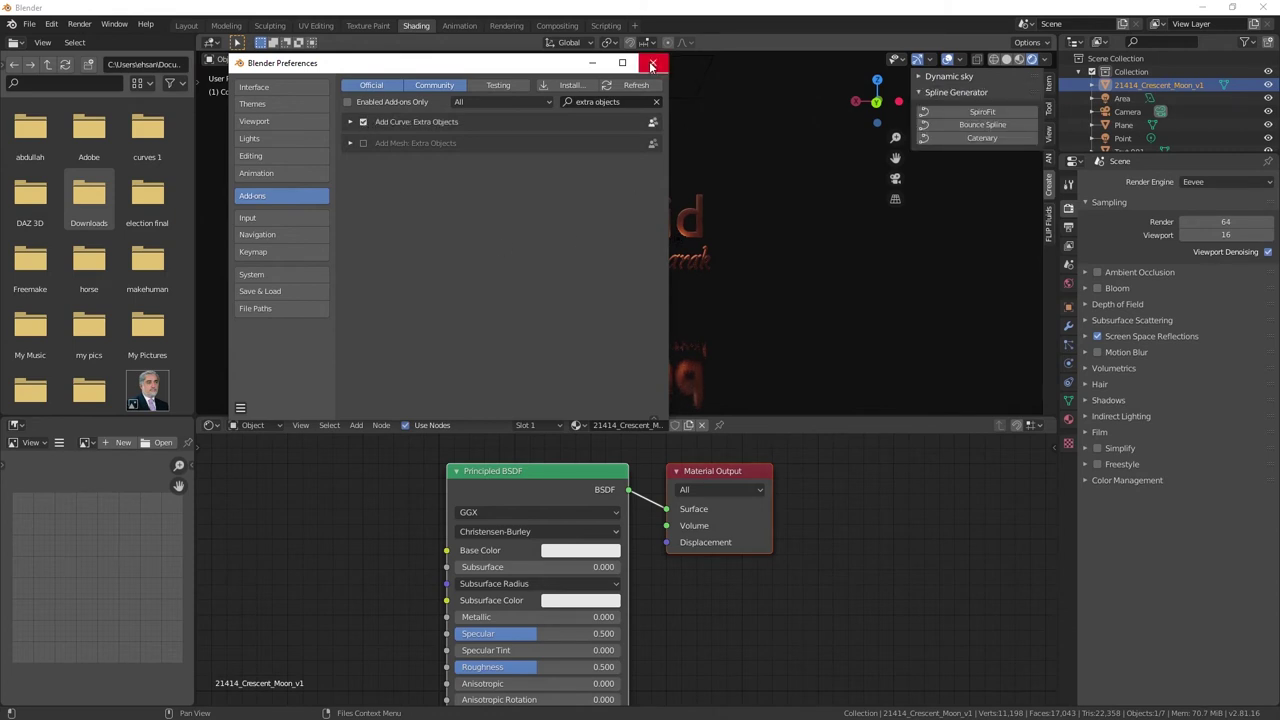
click(655, 63)
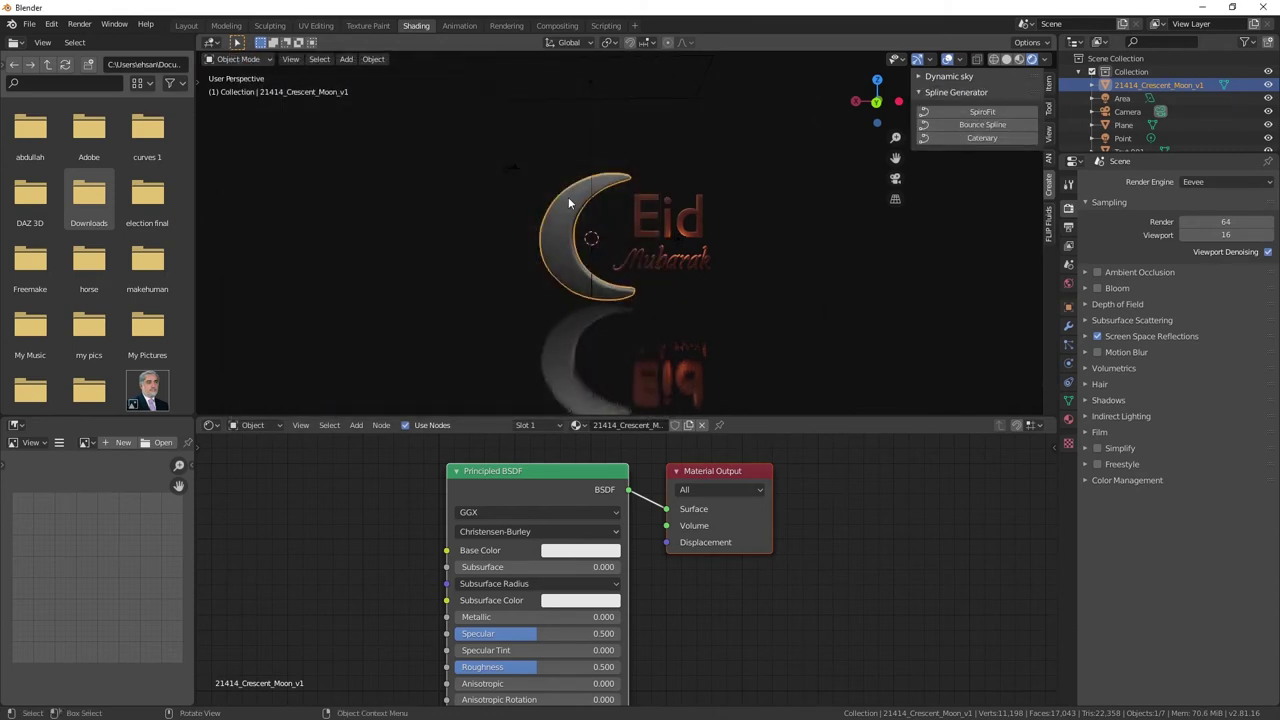
- Generate a Bounce Spline over the selected crescent moon
mouse_move(605, 279)
middle_down()
mouse_move(580, 262)
mouse_move(610, 222)
middle_up()
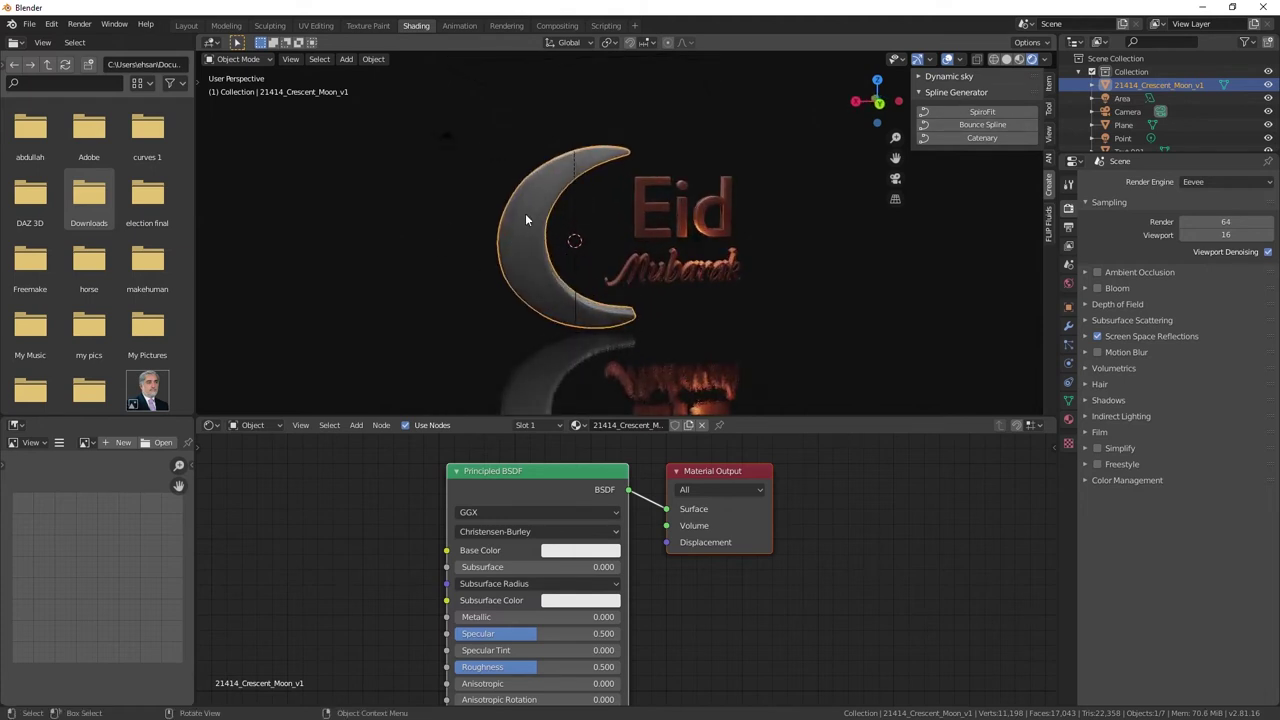
click(997, 127)
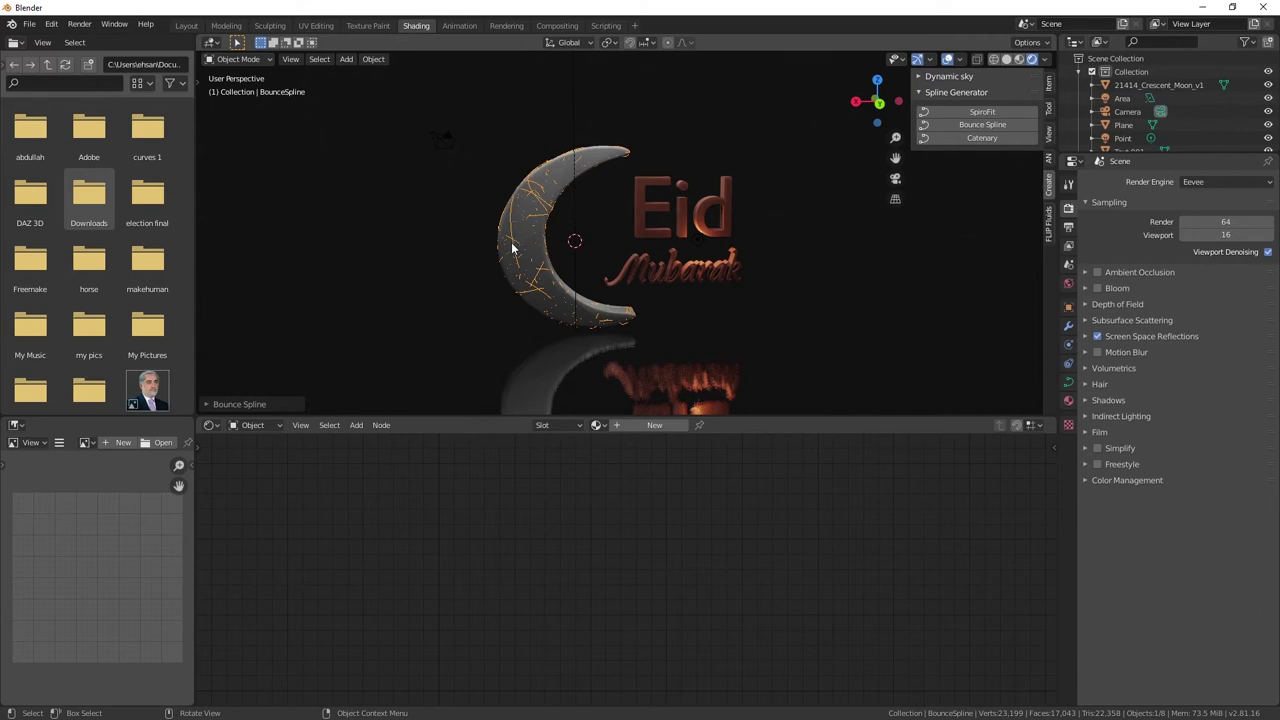
click(560, 185)
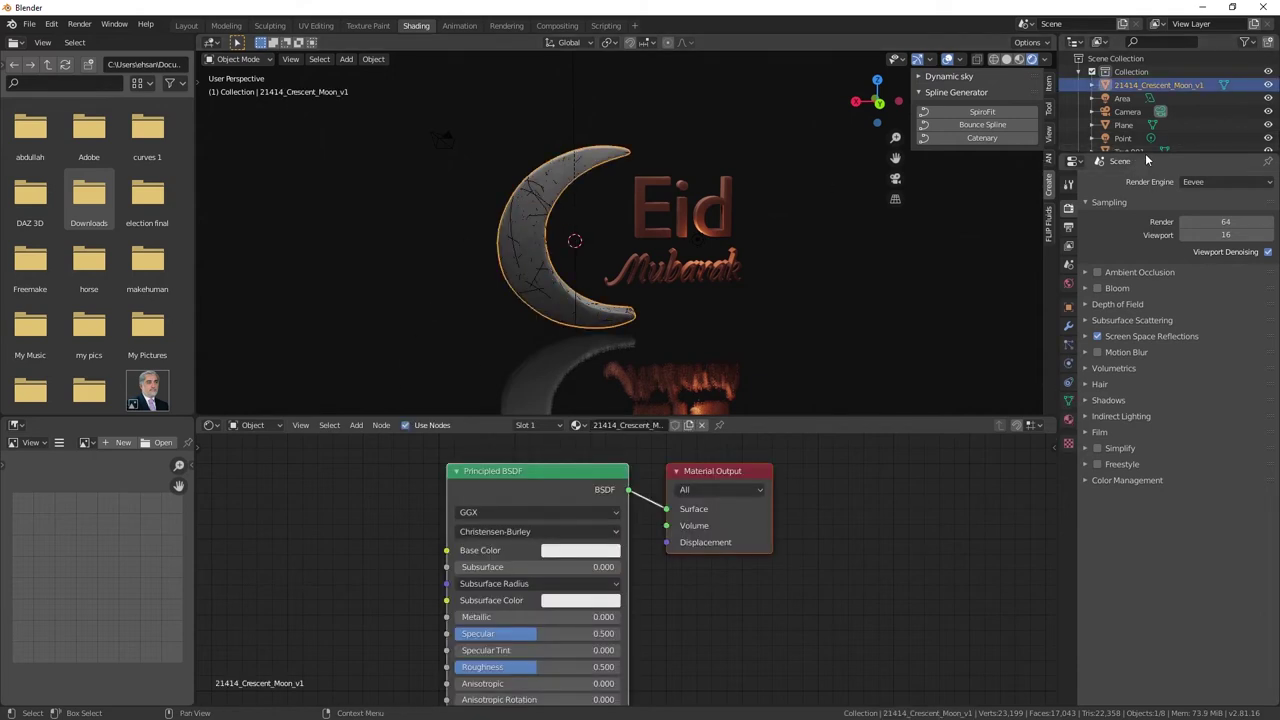
- Enlarge the Outliner, inspect BounceSpline by toggling the moon's visibility, then delete BounceSpline
drag(1147, 157, 1147, 362)
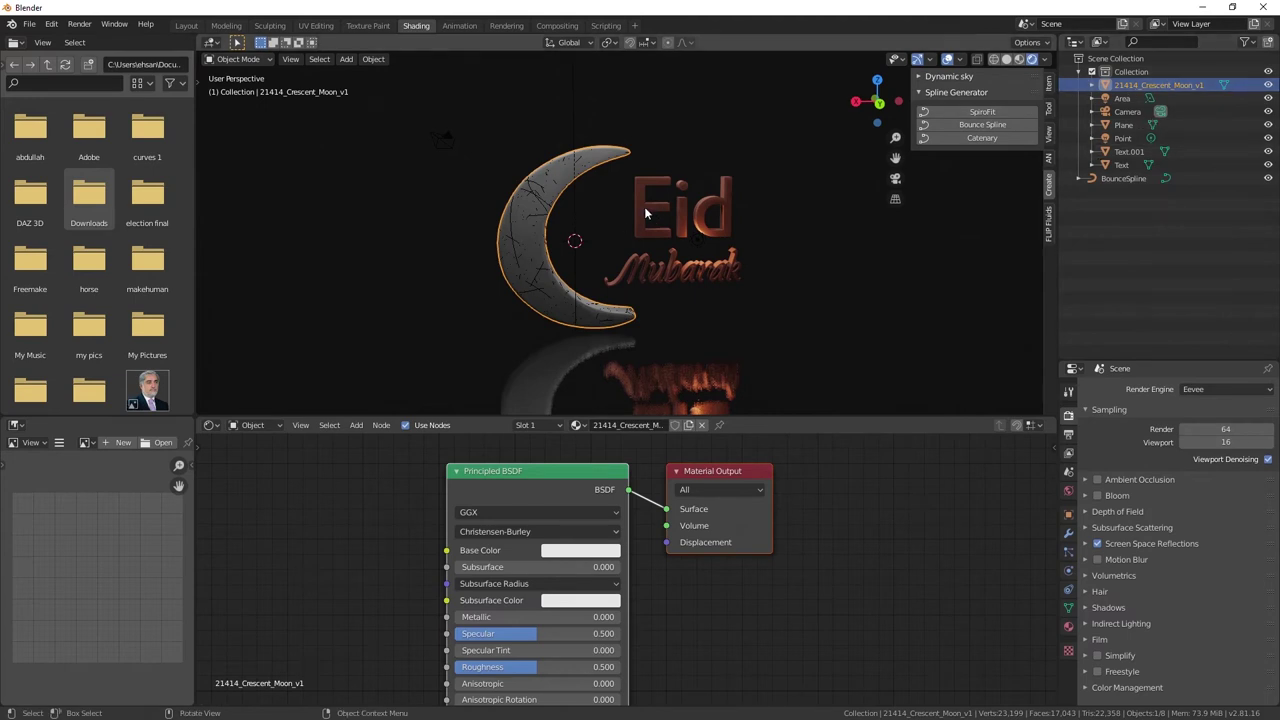
click(644, 210)
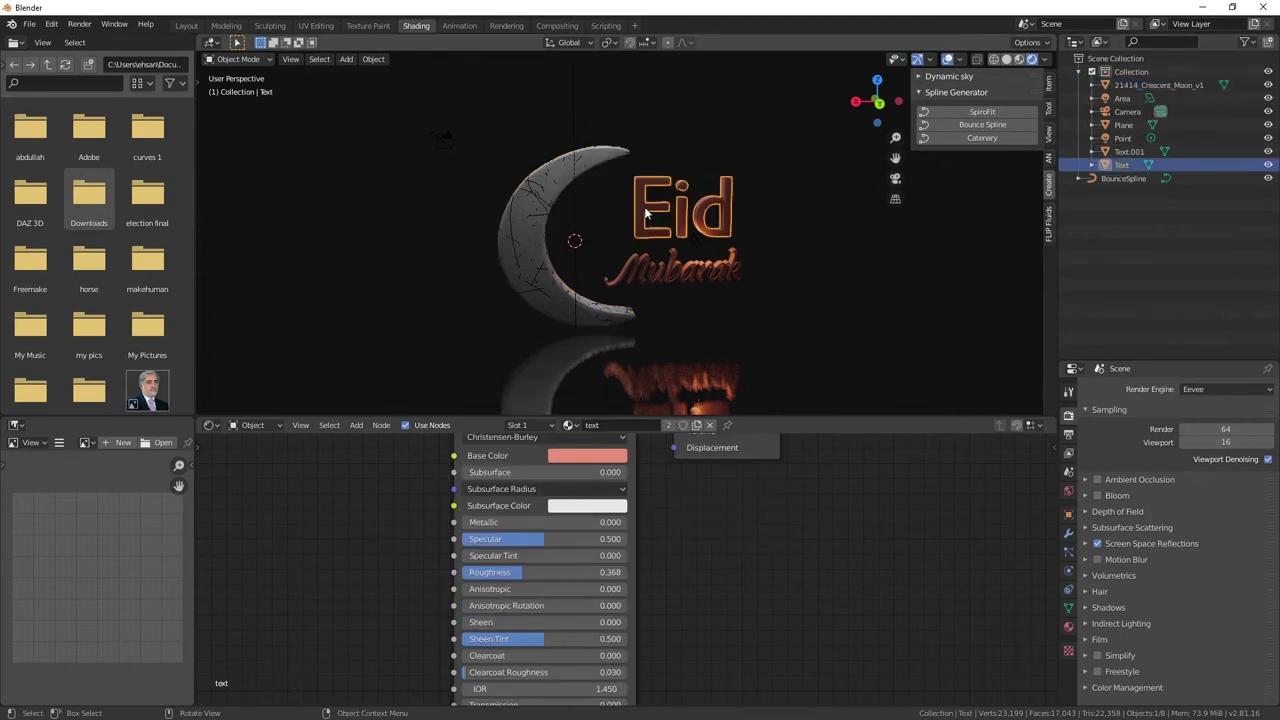
click(659, 272)
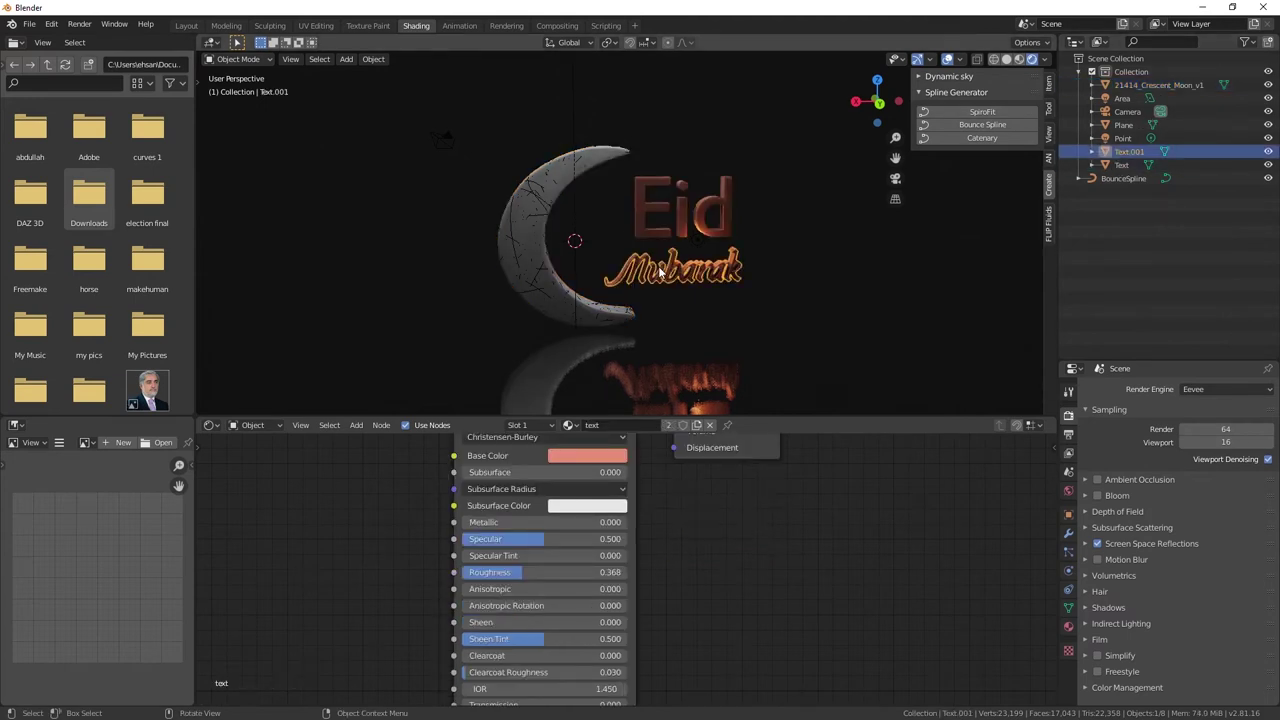
click(526, 244)
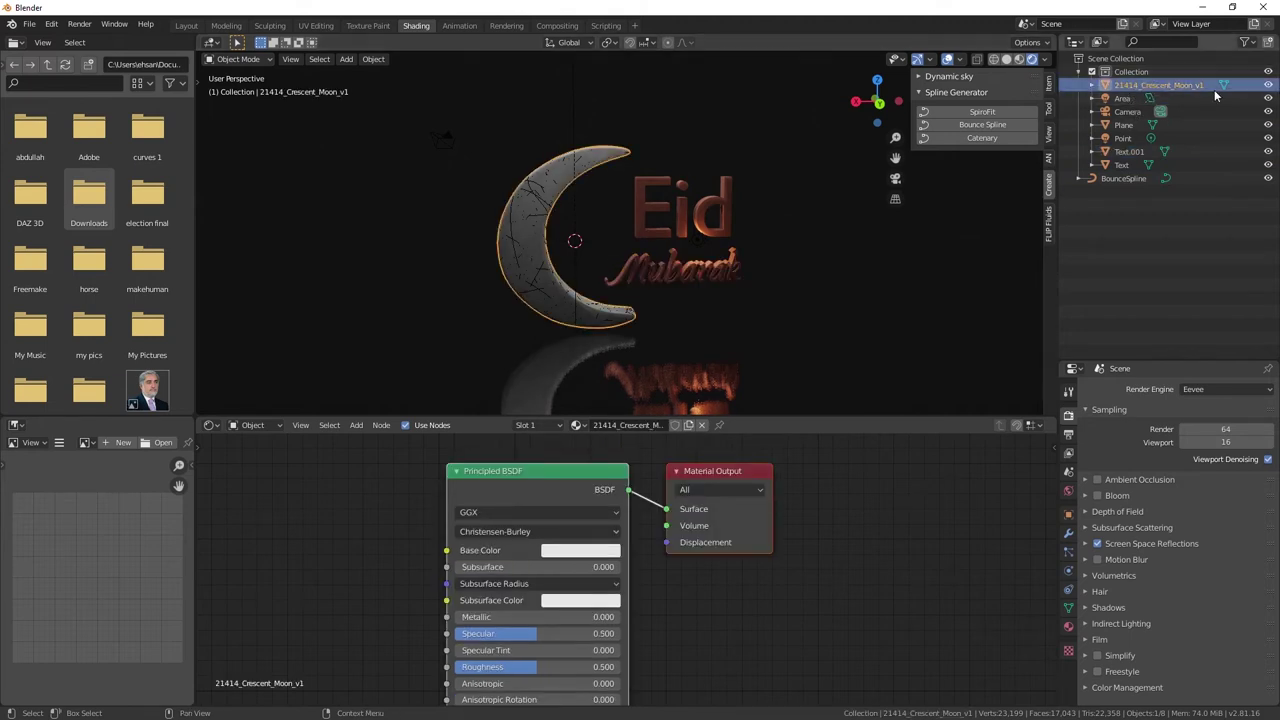
click(1107, 180)
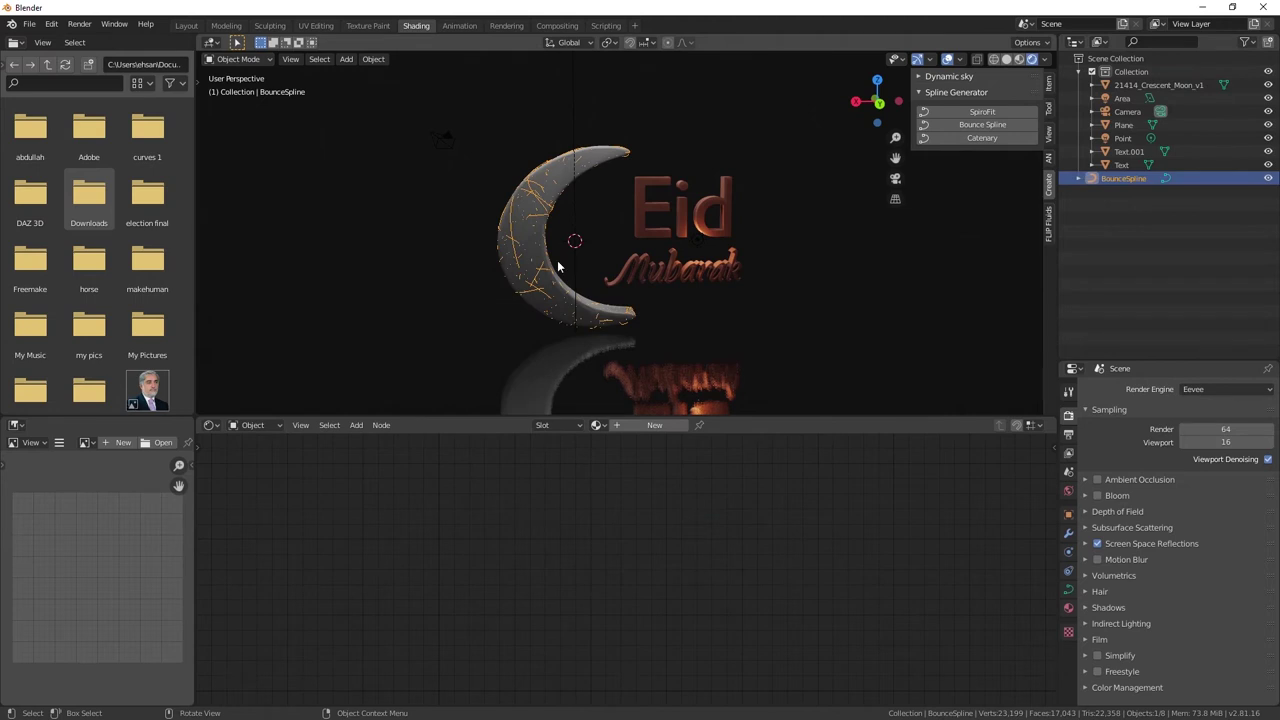
click(1269, 86)
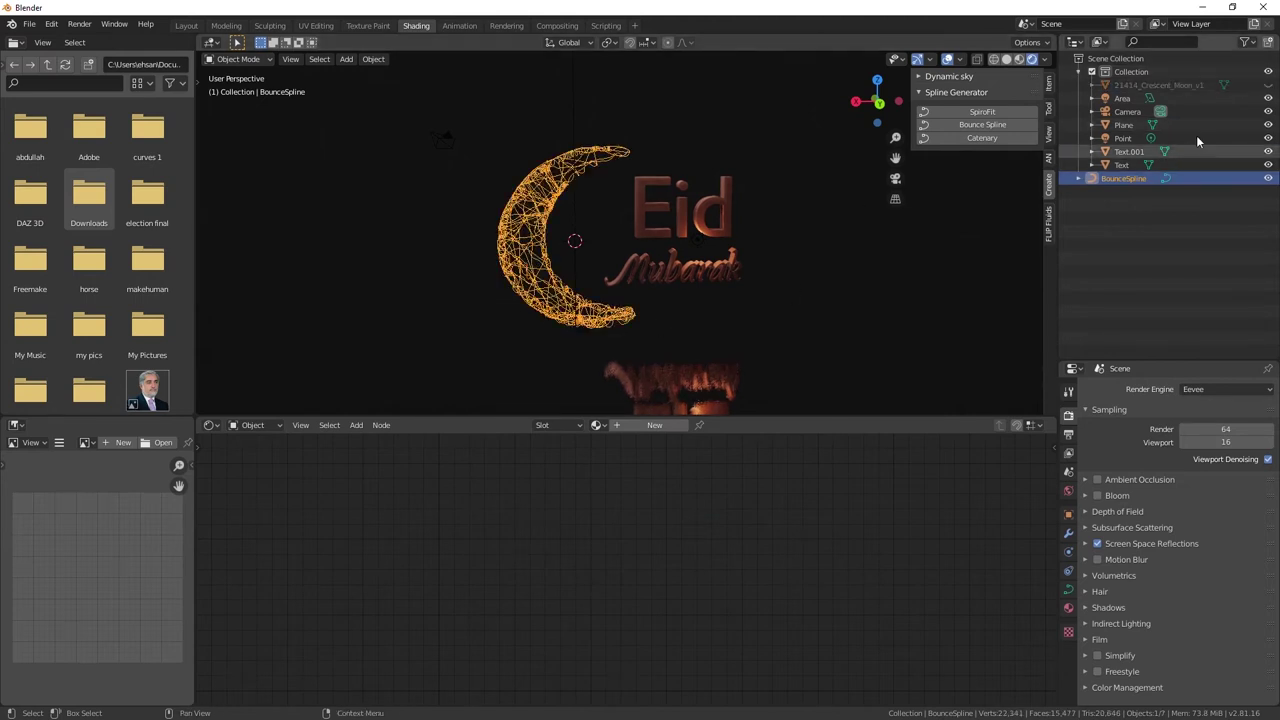
click(1269, 86)
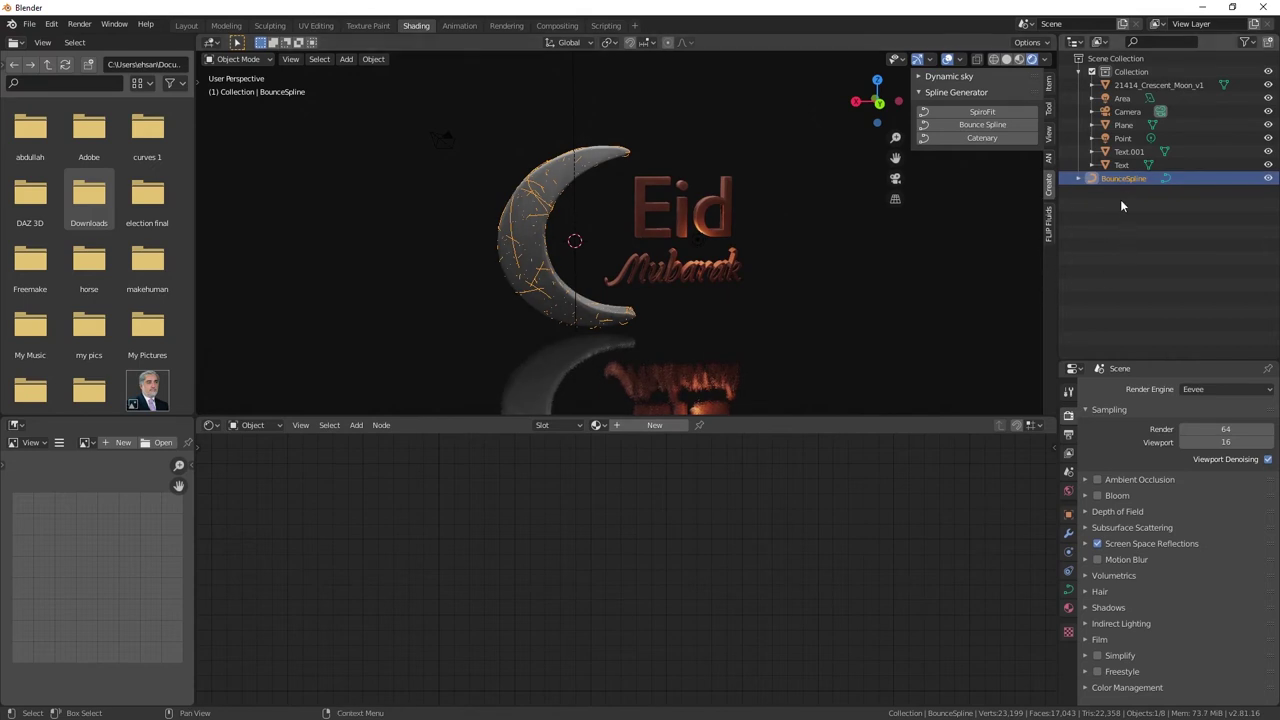
key(Delete)
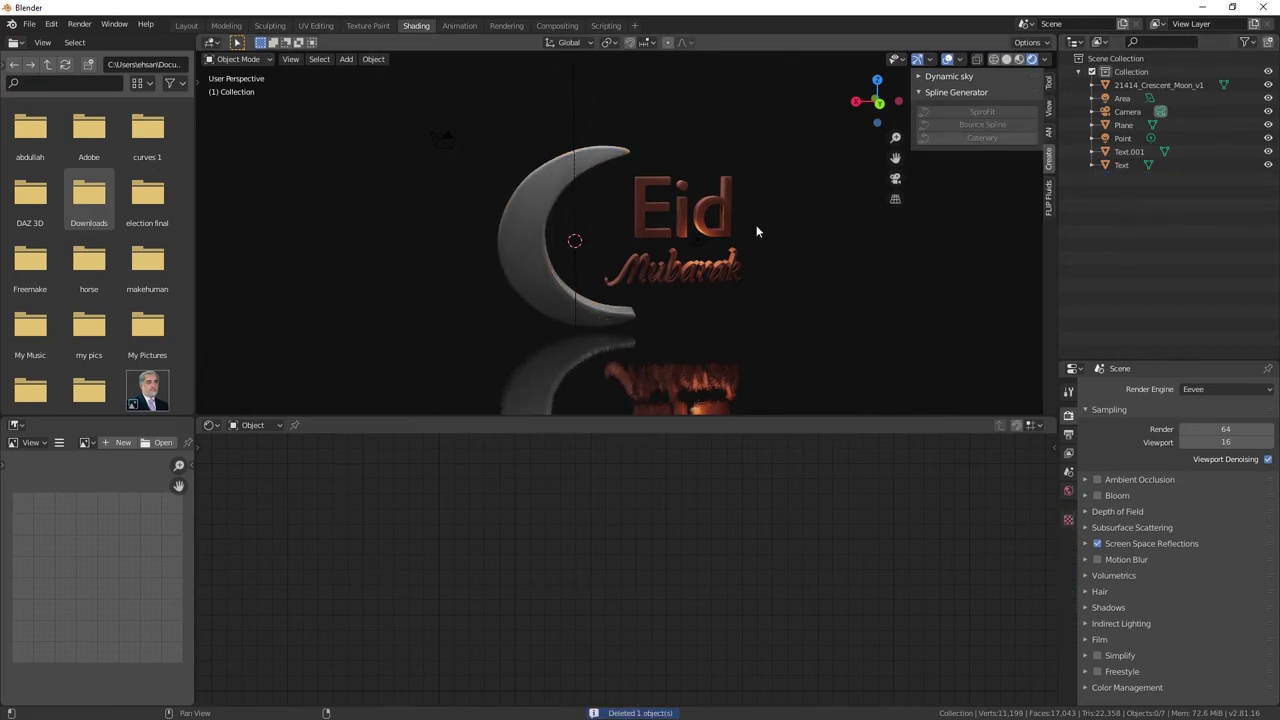
- Confirm the deletion and add a new Bounce Spline over the moon, expanding its settings
click(530, 250)
click(968, 126)
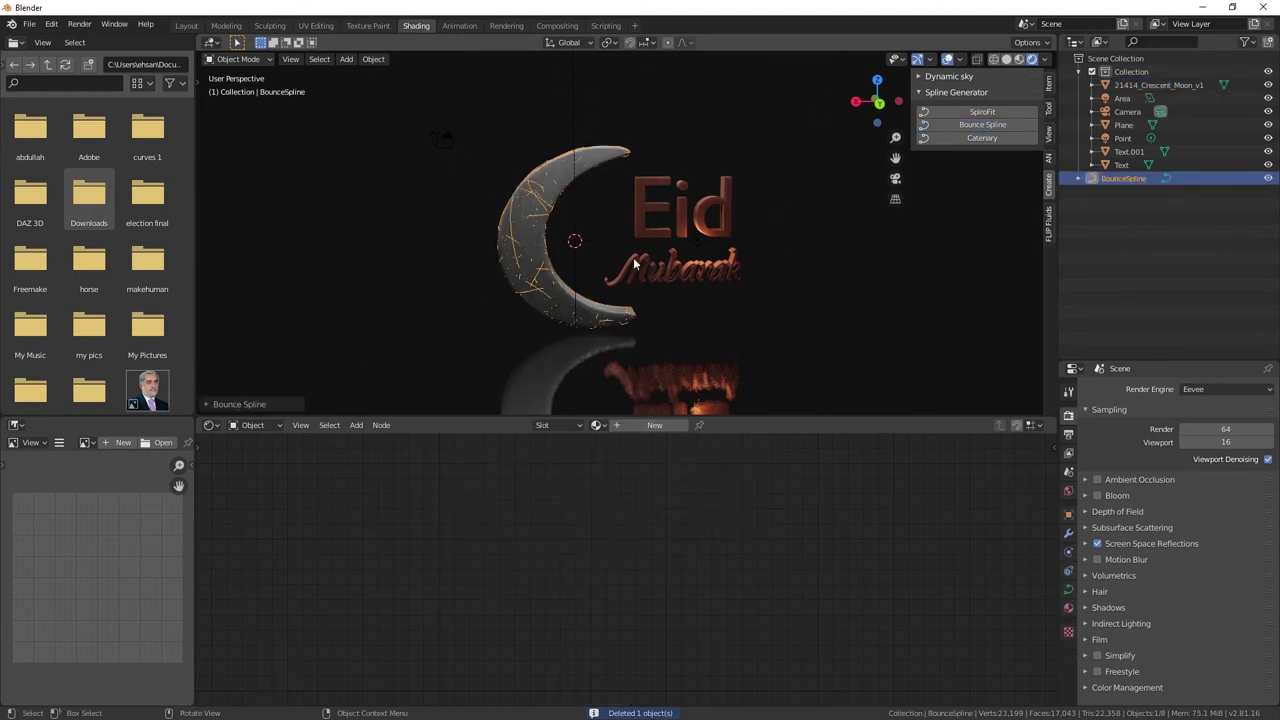
click(240, 404)
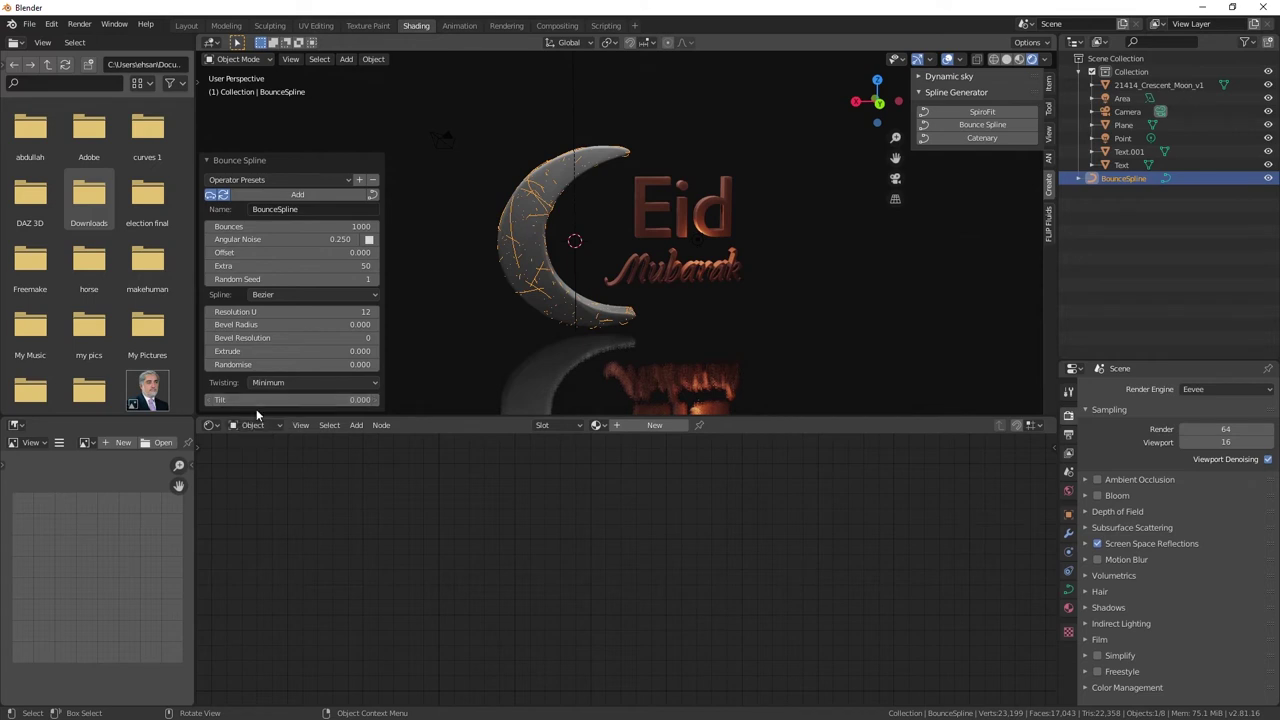
- Set the spline's Bounces to 1384 and leave Extrude at 0
drag(285, 227, 456, 250)
drag(330, 227, 230, 227)
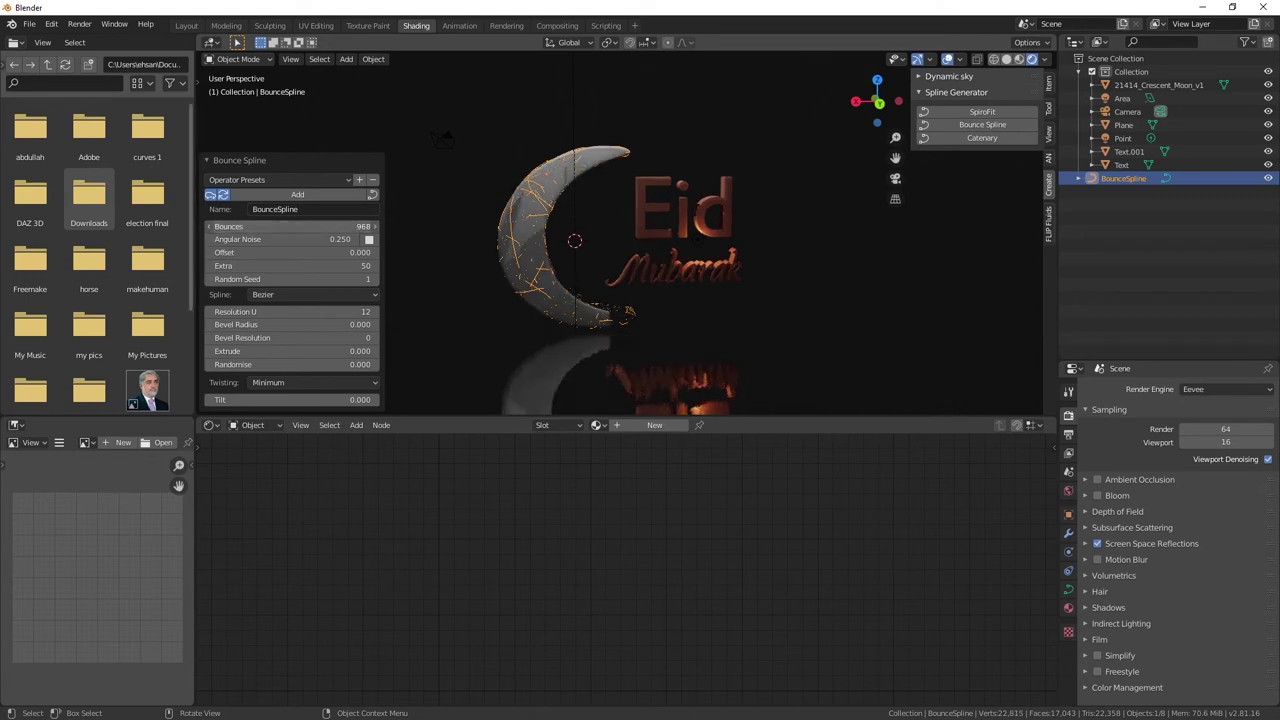
drag(290, 227, 370, 227)
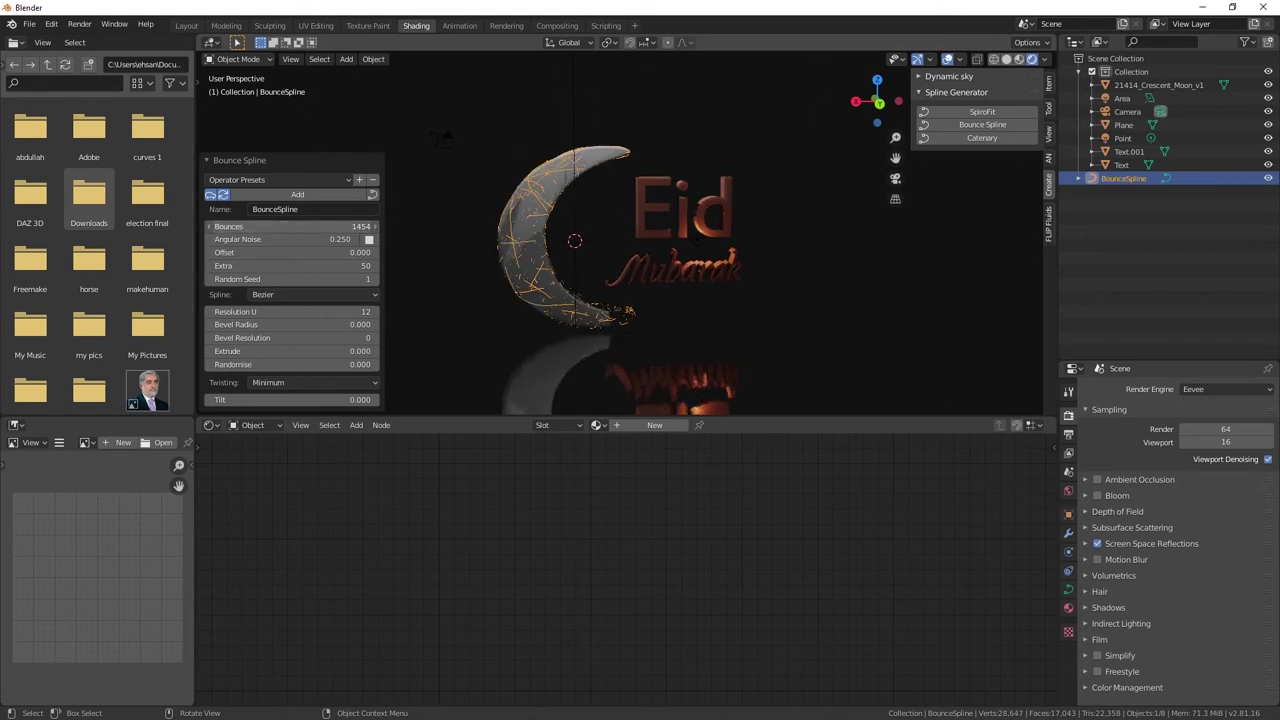
drag(370, 227, 260, 252)
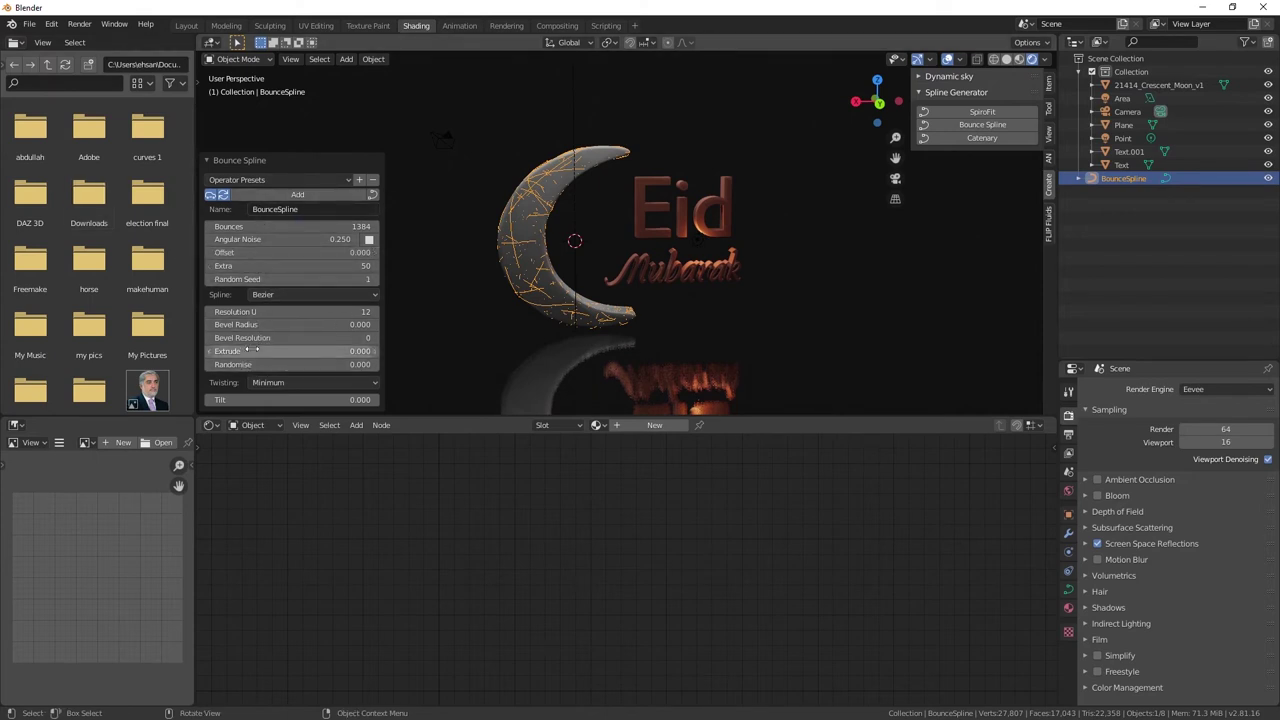
drag(254, 351, 256, 353)
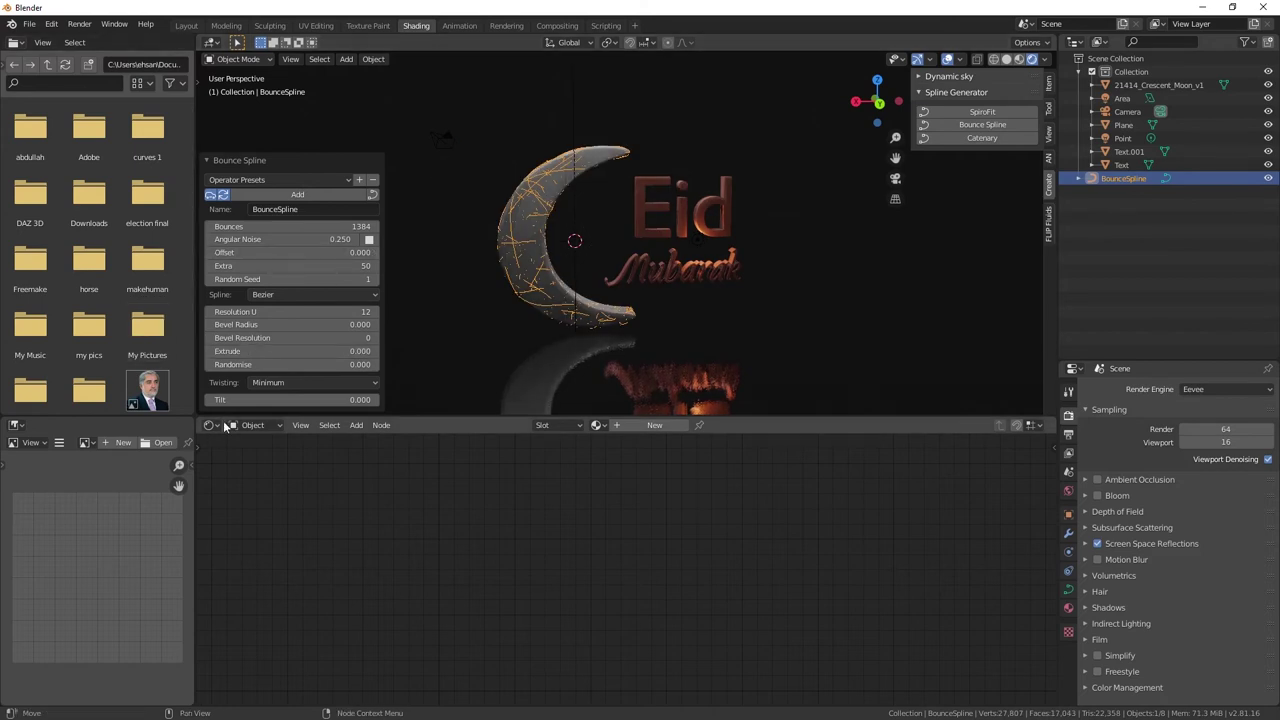
- Hide the 21414_Crescent_Moon_v1 mesh so only the BounceSpline strands show
click(1176, 234)
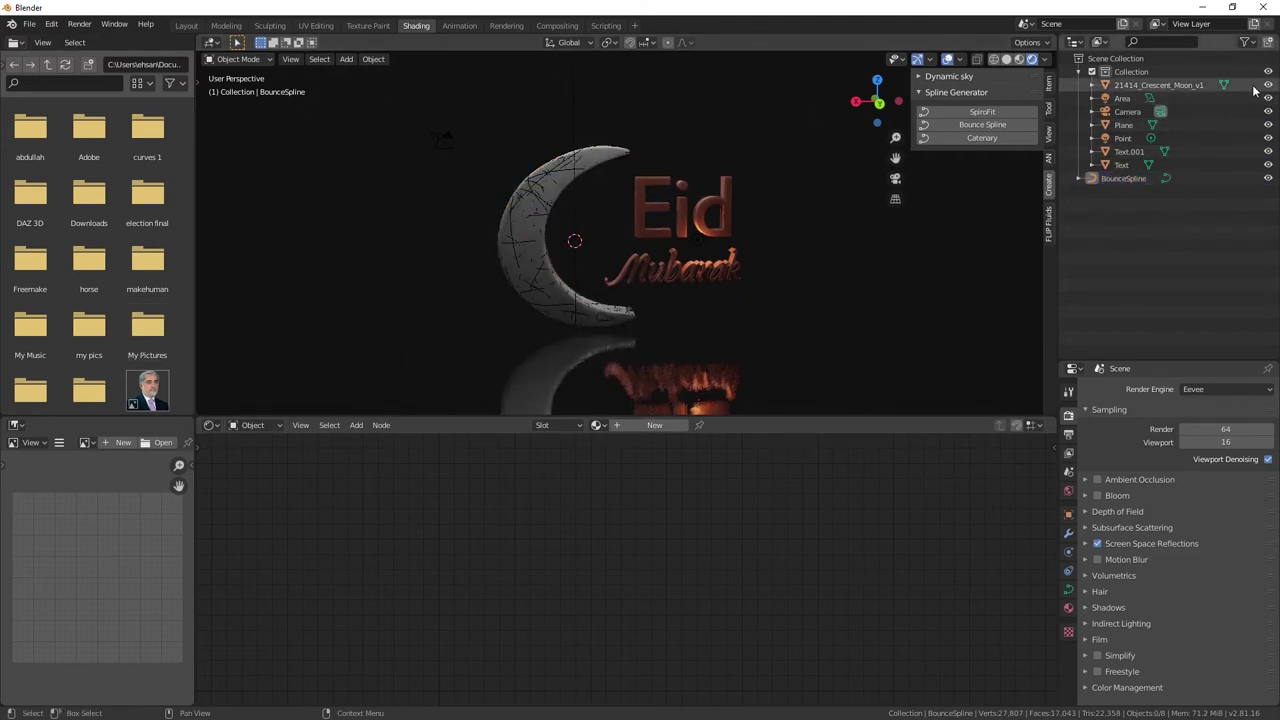
click(1268, 86)
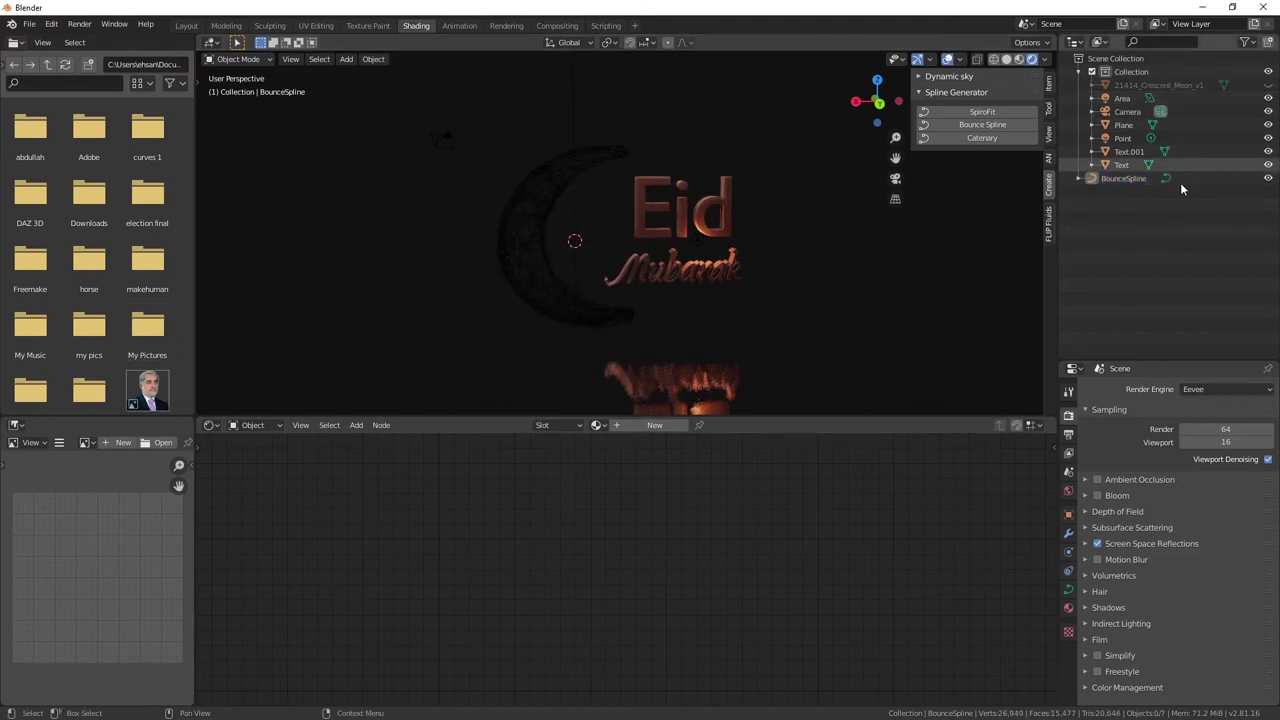
click(1131, 182)
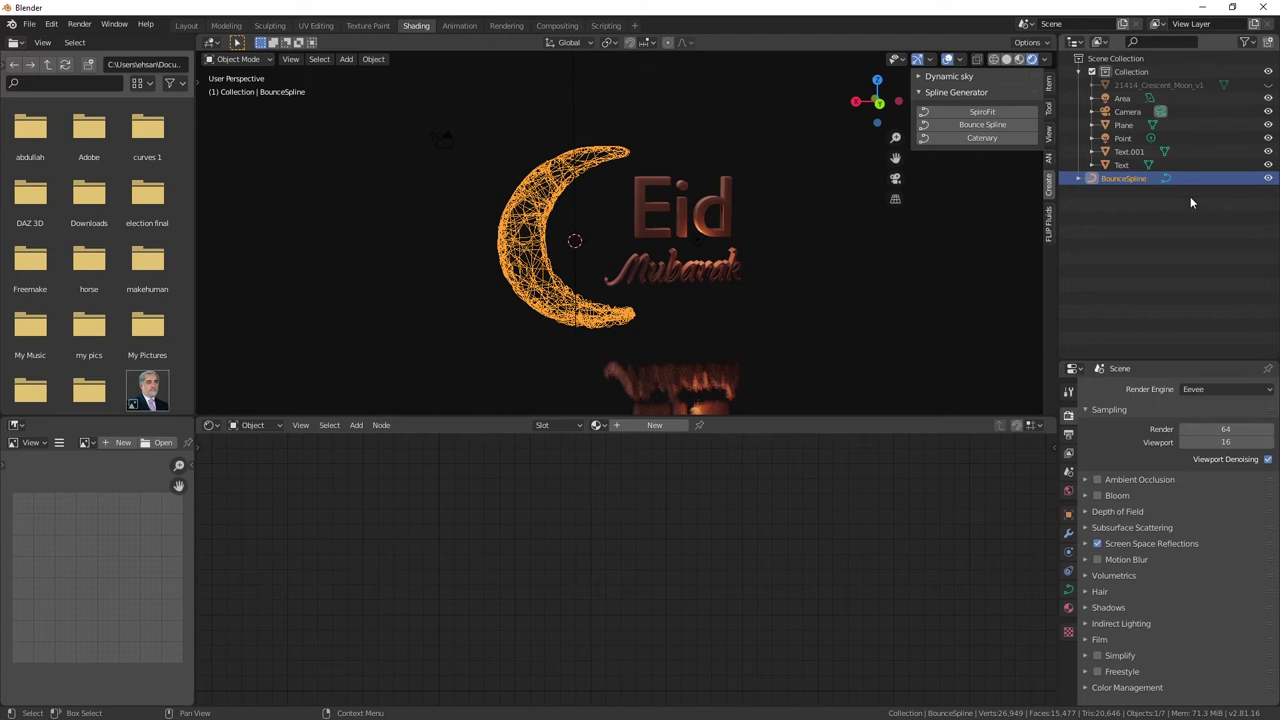
click(1268, 86)
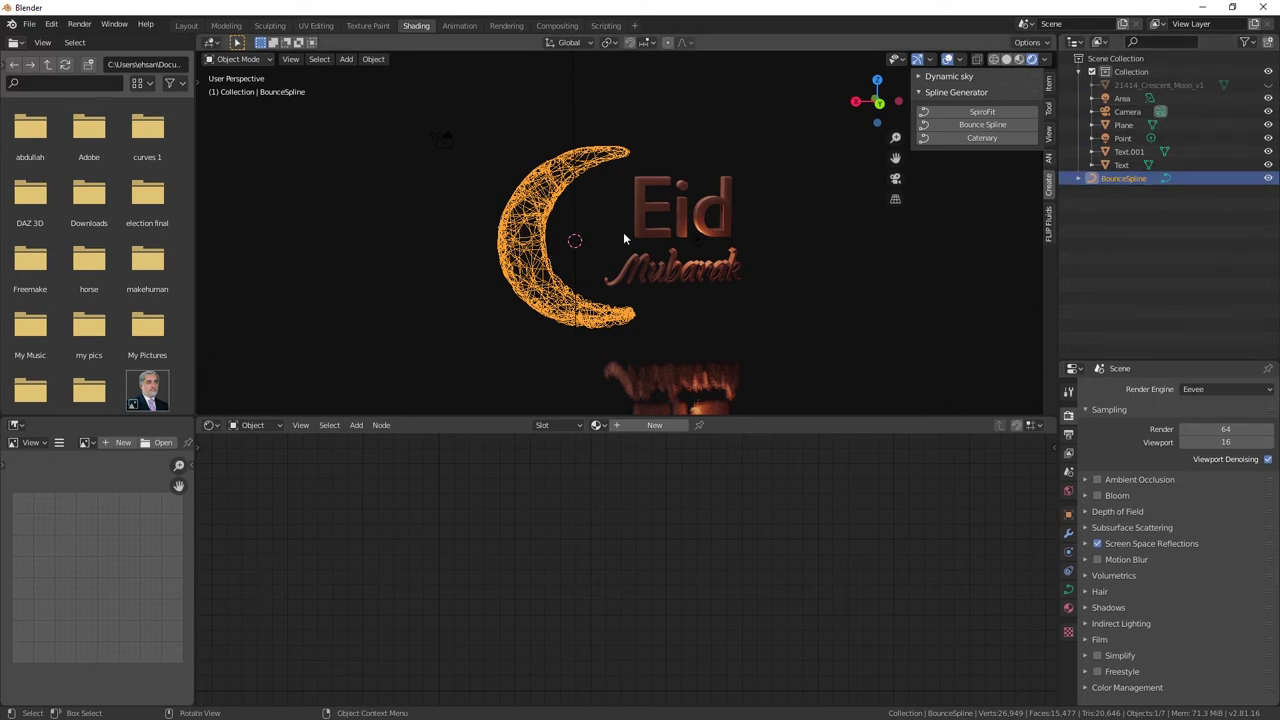
- Enable Outliner render toggles, then show BounceSpline's Object Data curve settings
click(1245, 41)
click(1195, 86)
click(1101, 257)
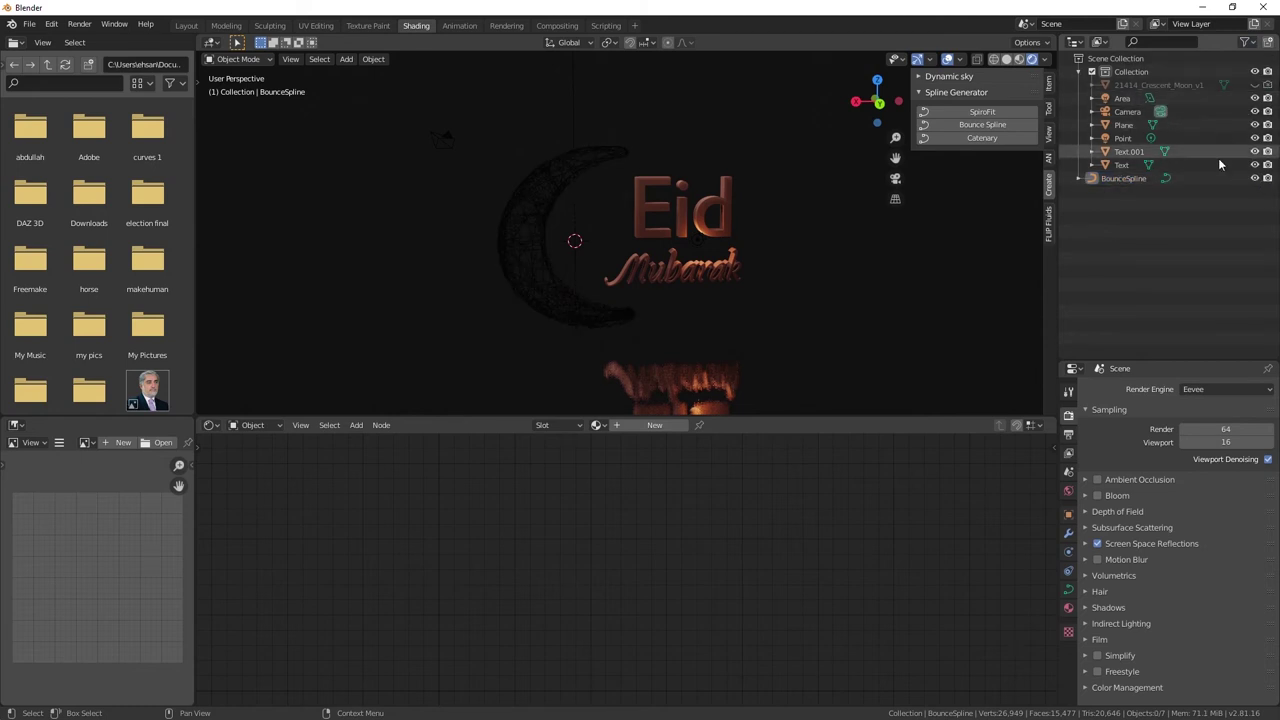
click(1138, 180)
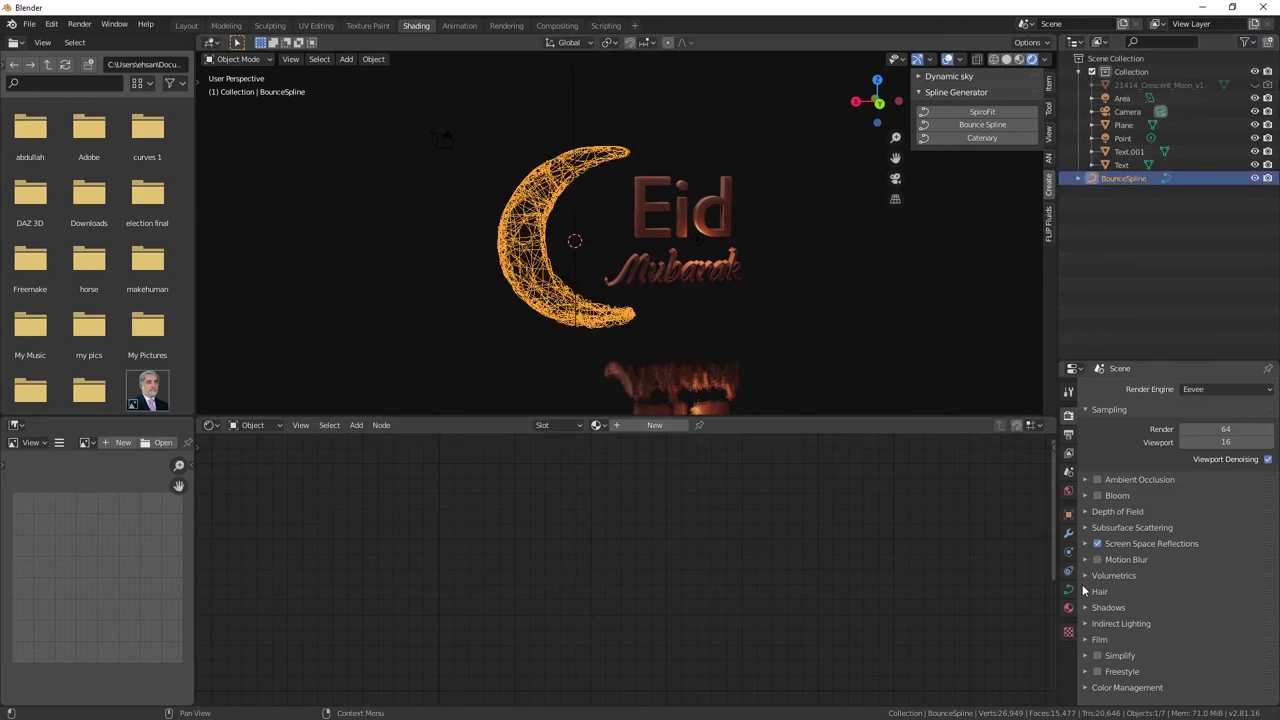
click(1068, 589)
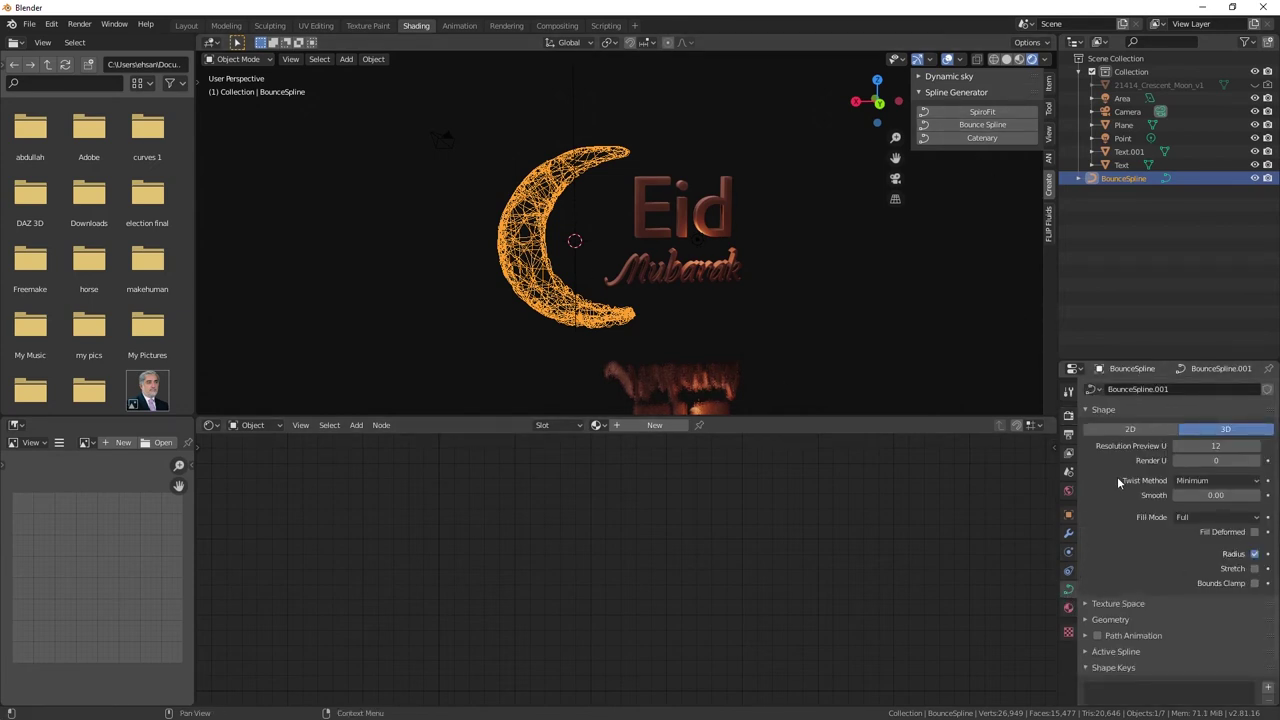
- Set the curve's Resolution Preview U to 64
click(1215, 446)
text(64)
key(Return)
- Give the spline strands a Bevel Depth of 0.03 m
click(1090, 620)
scroll(1108, 567, down, 2)
scroll(1110, 566, down, 2)
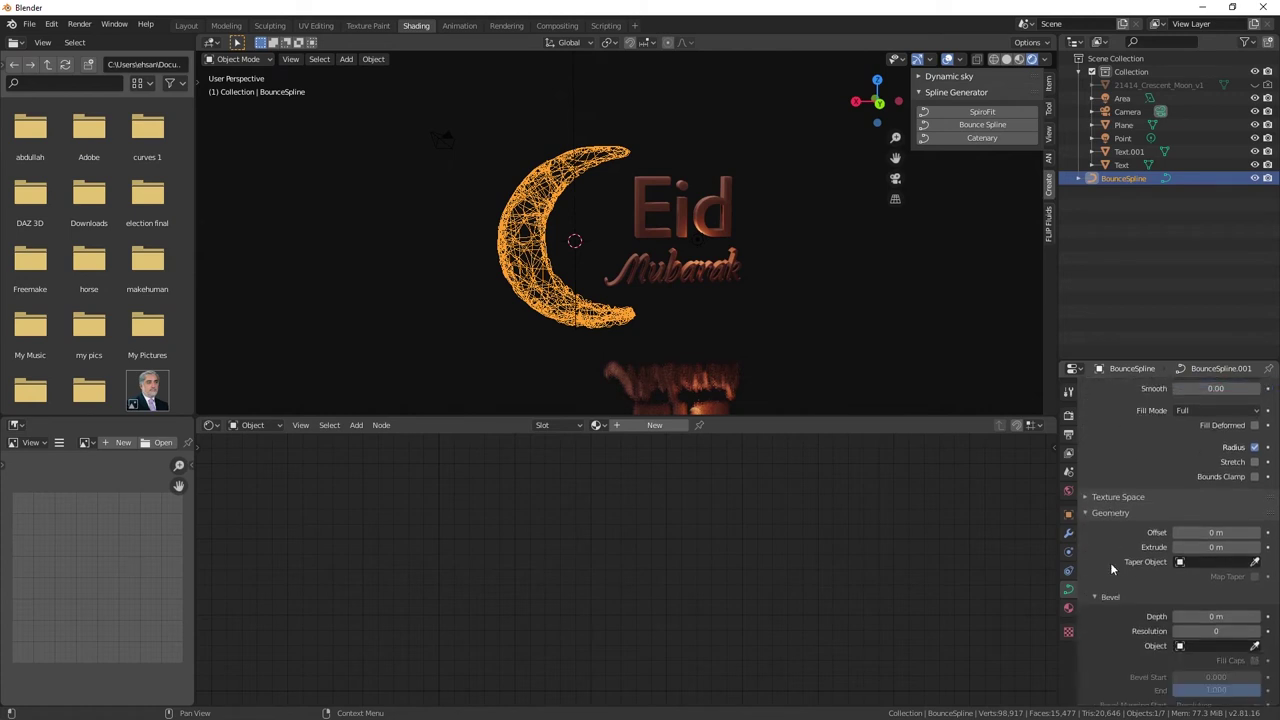
scroll(1187, 532, down, 2)
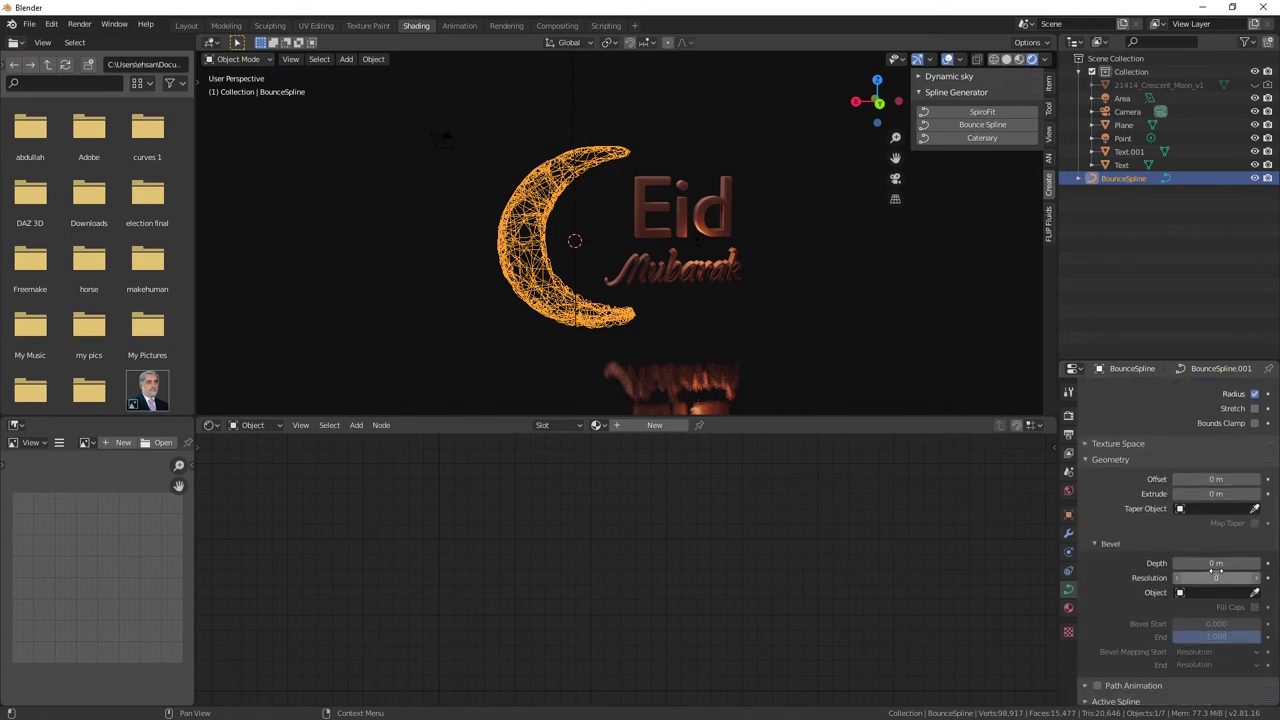
drag(1190, 563, 1230, 563)
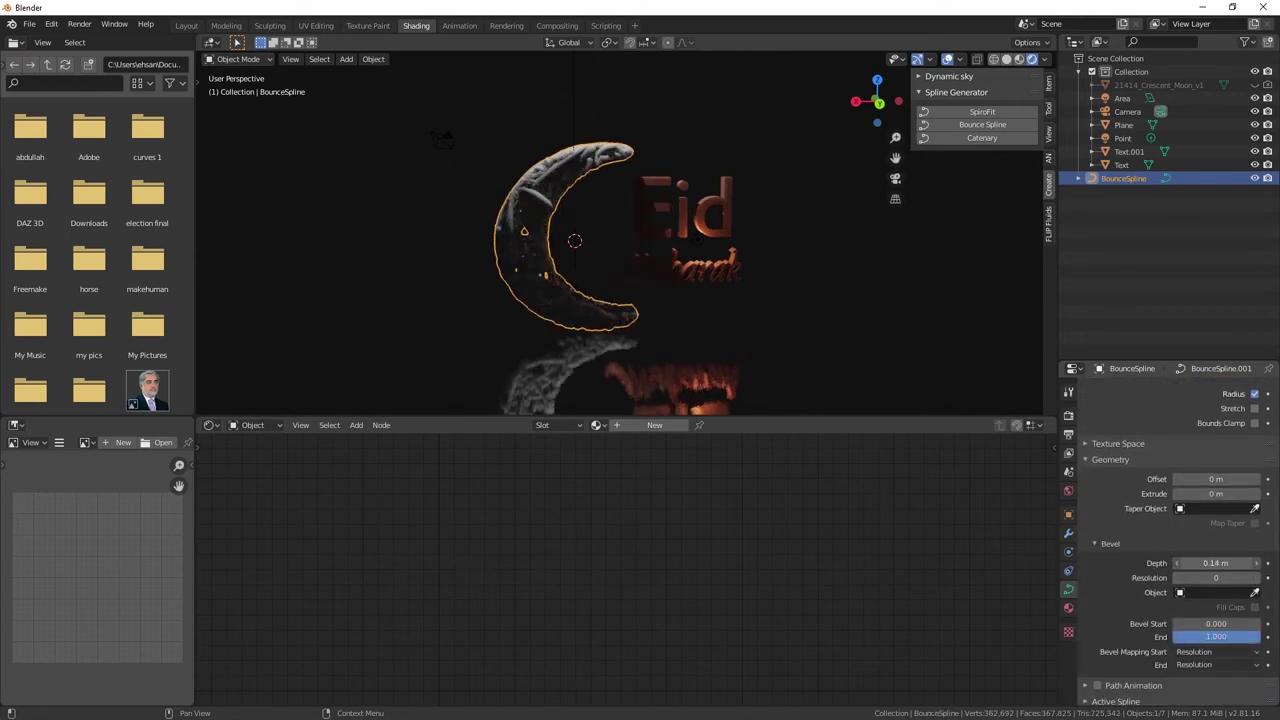
scroll(527, 288, up, 2)
scroll(530, 260, up, 2)
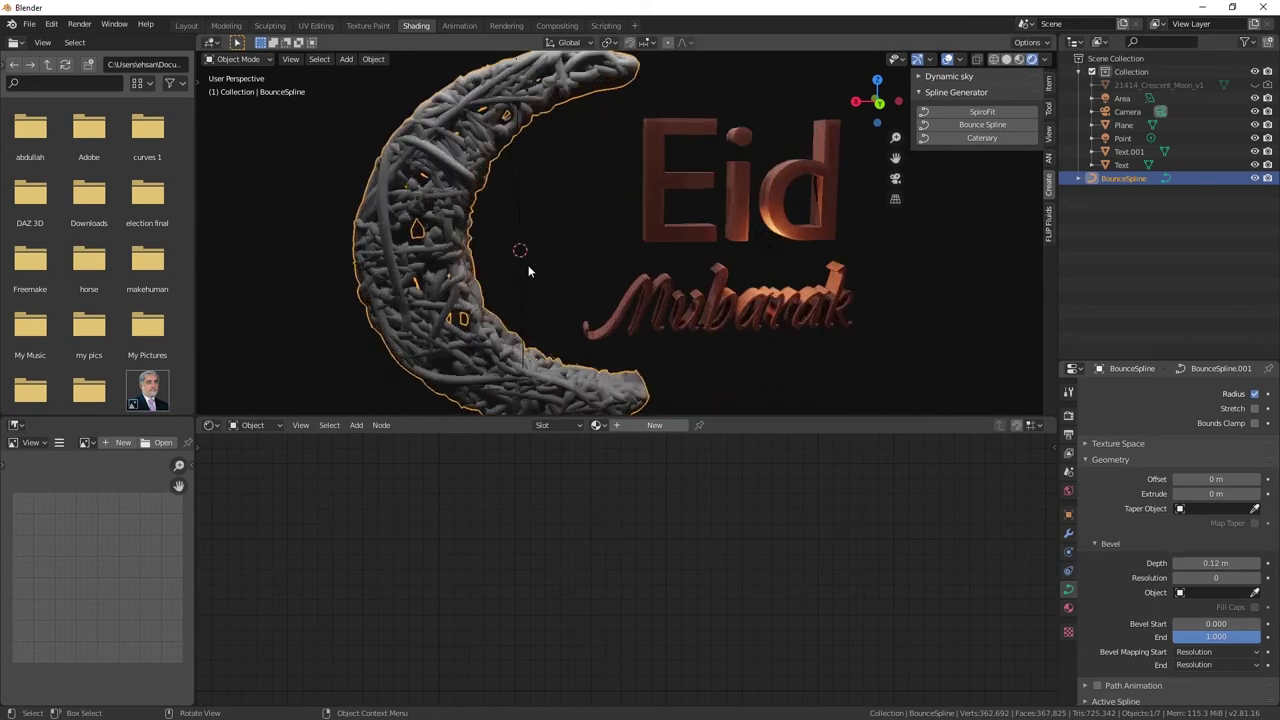
scroll(520, 251, up, 2)
drag(1222, 563, 1150, 563)
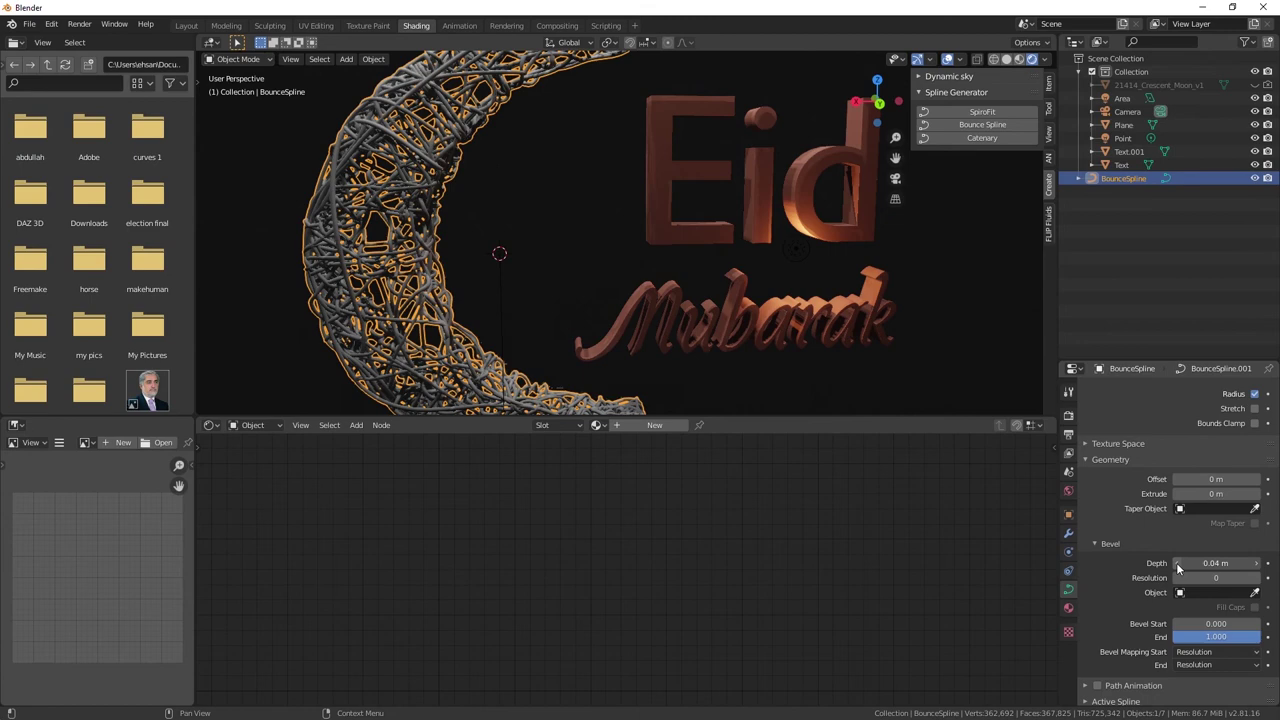
mouse_move(1150, 563)
mouse_down()
mouse_move(1257, 565)
mouse_move(1178, 565)
mouse_up()
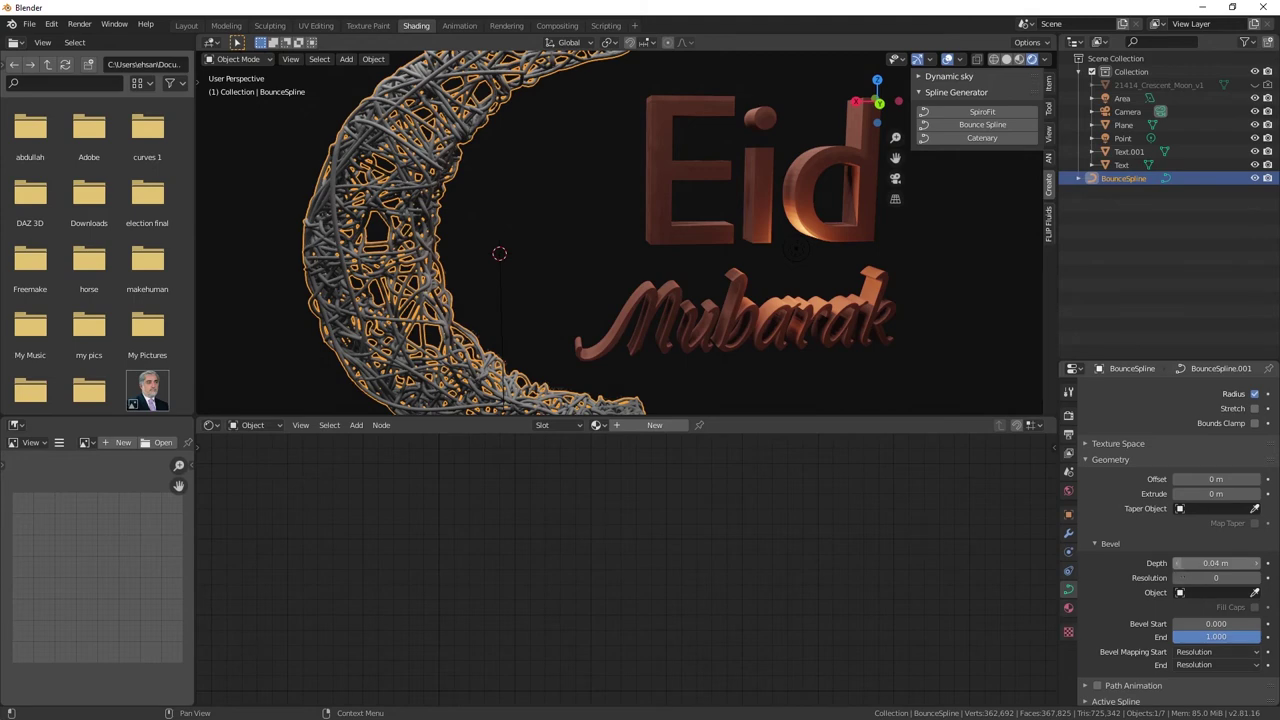
click(1178, 565)
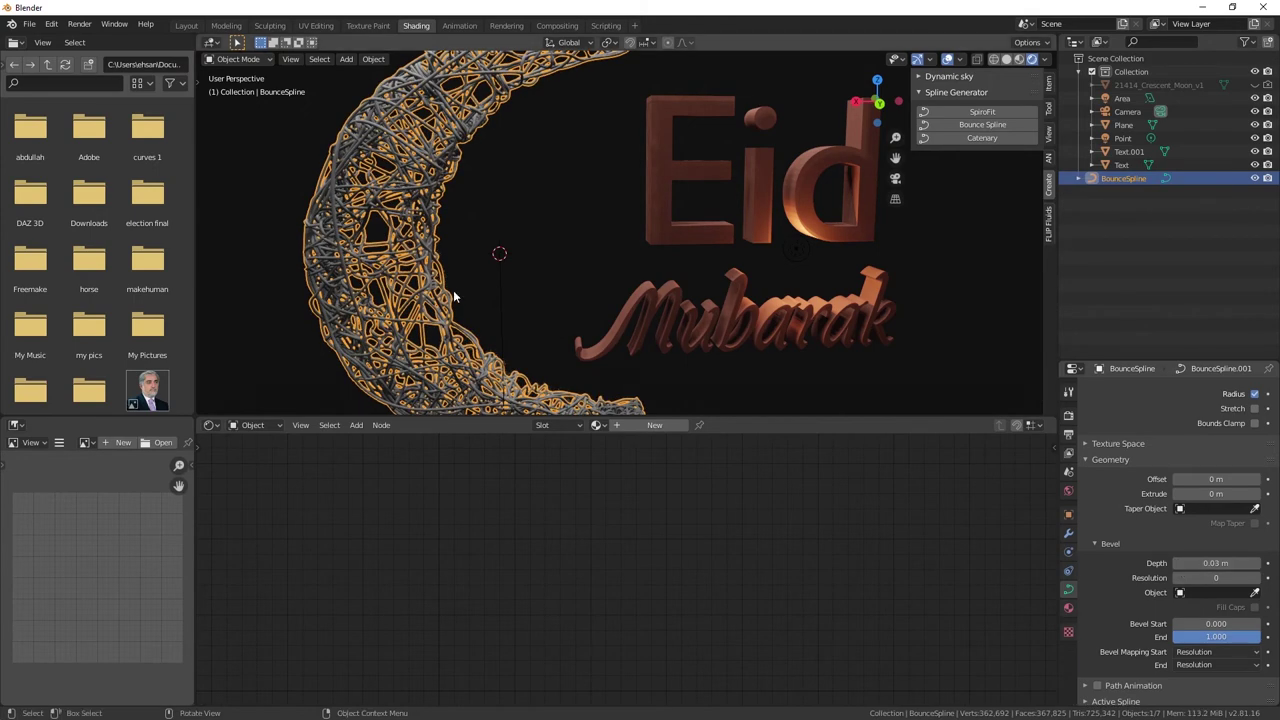
- Preview Bevel End values in Solid shading, then set Bevel End to 0
scroll(451, 286, down, 2)
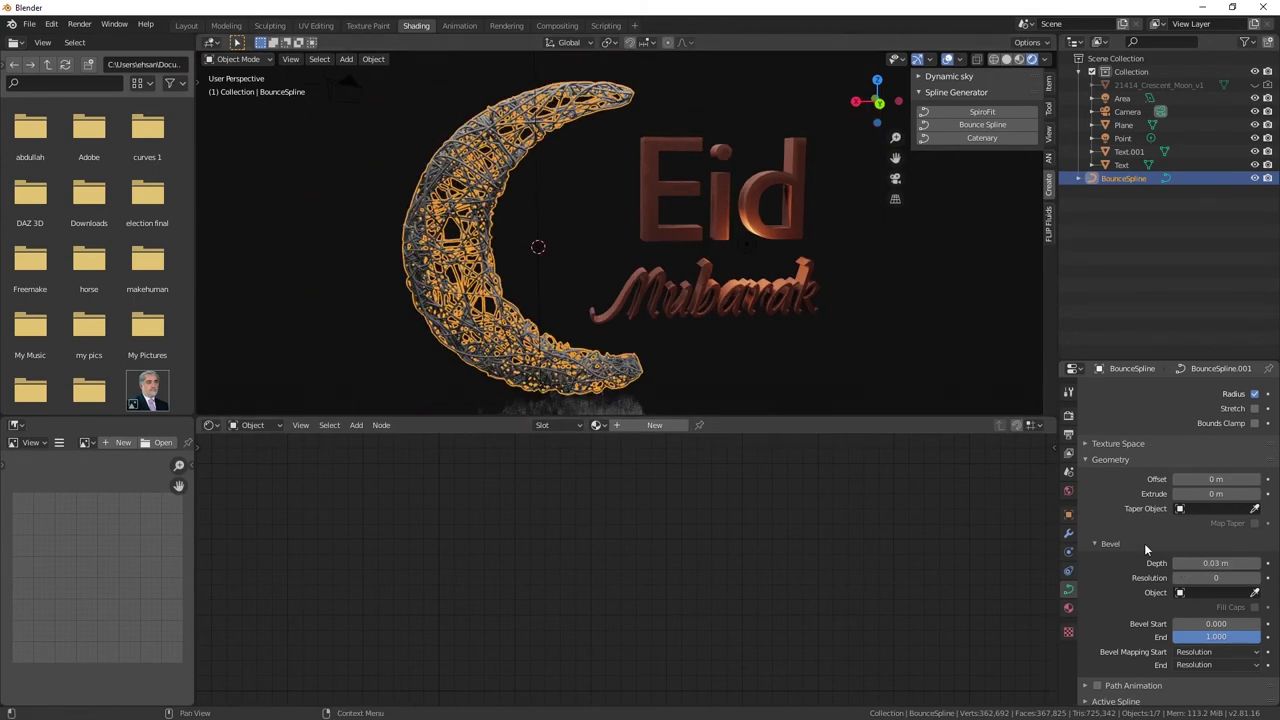
scroll(593, 316, down, 2)
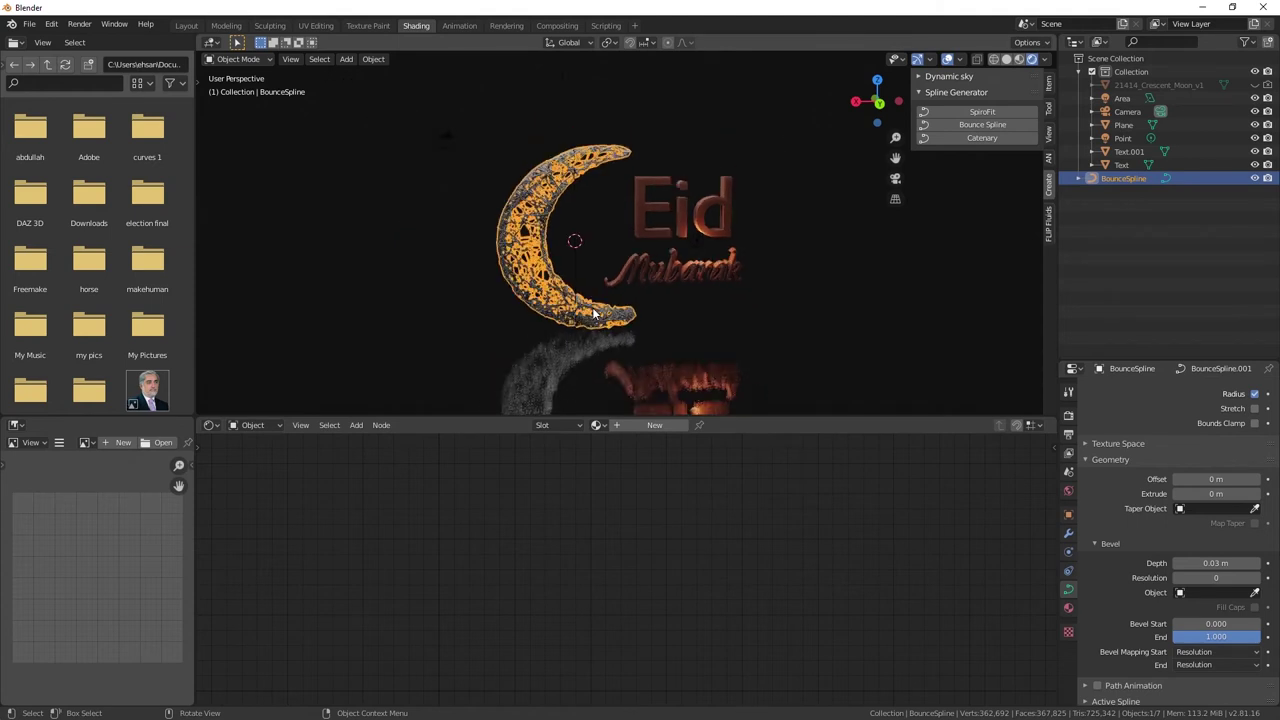
scroll(593, 316, up, 1)
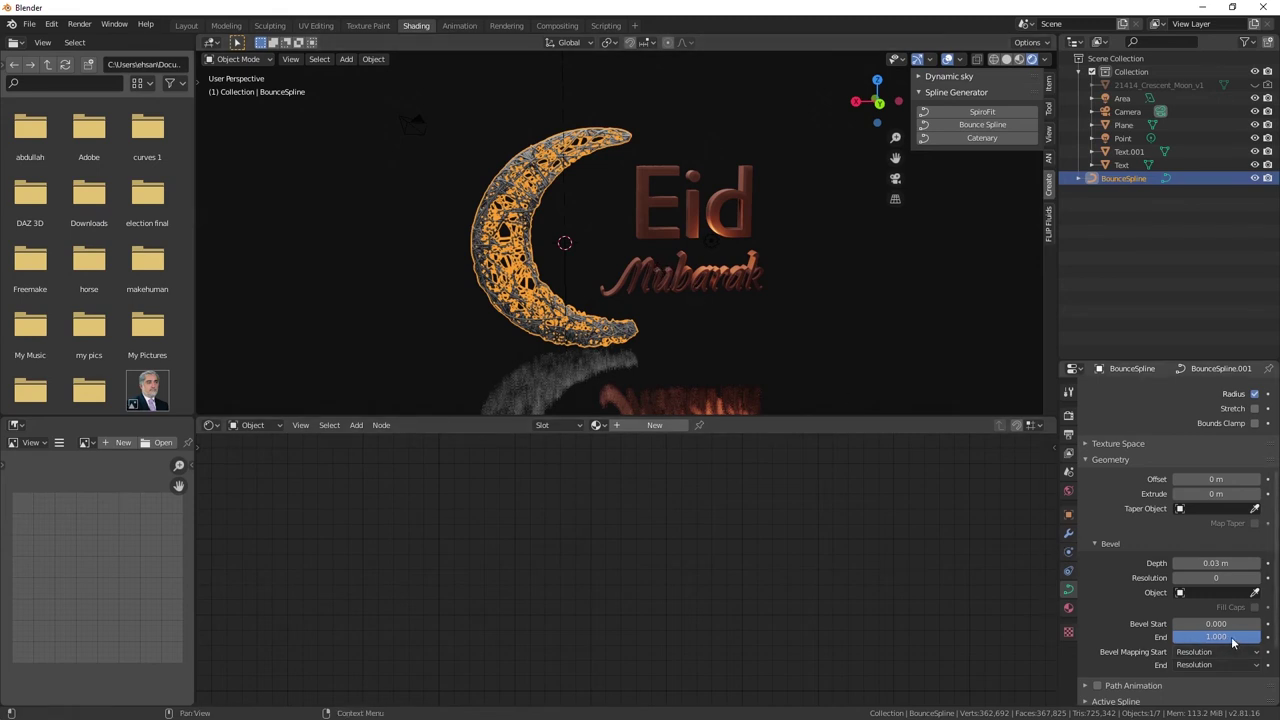
drag(1216, 636, 1176, 636)
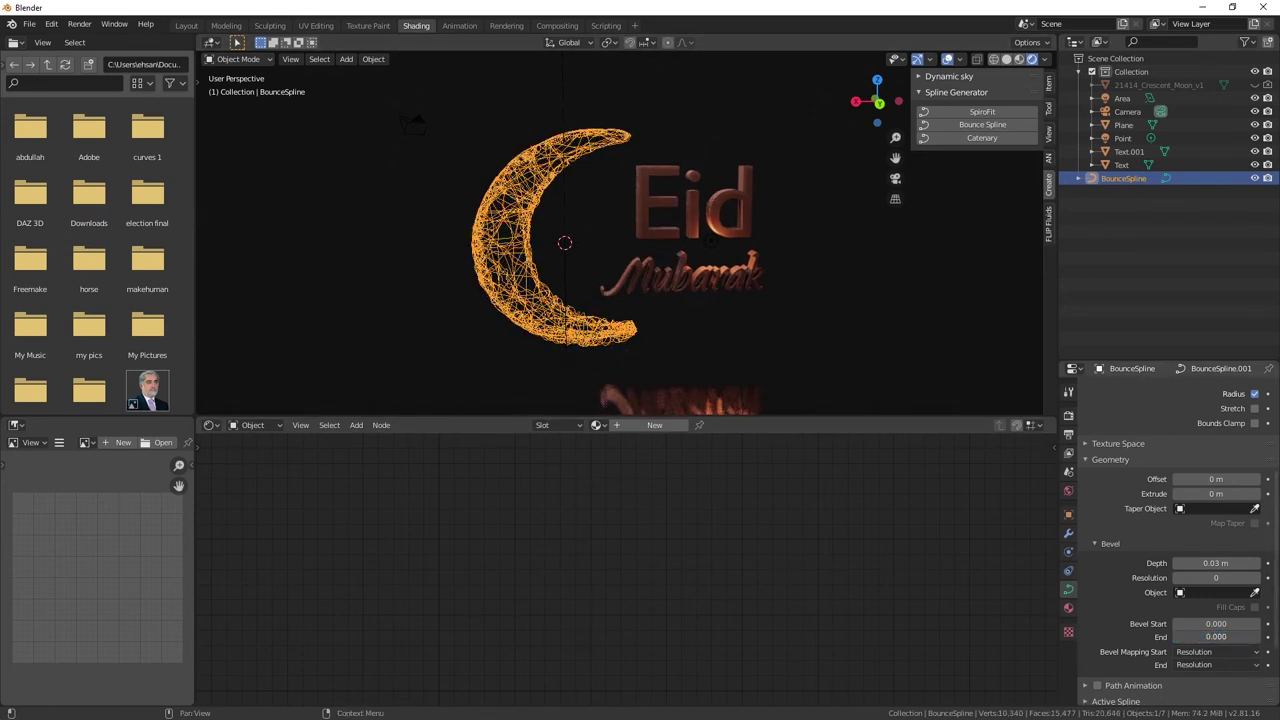
drag(1176, 636, 1247, 636)
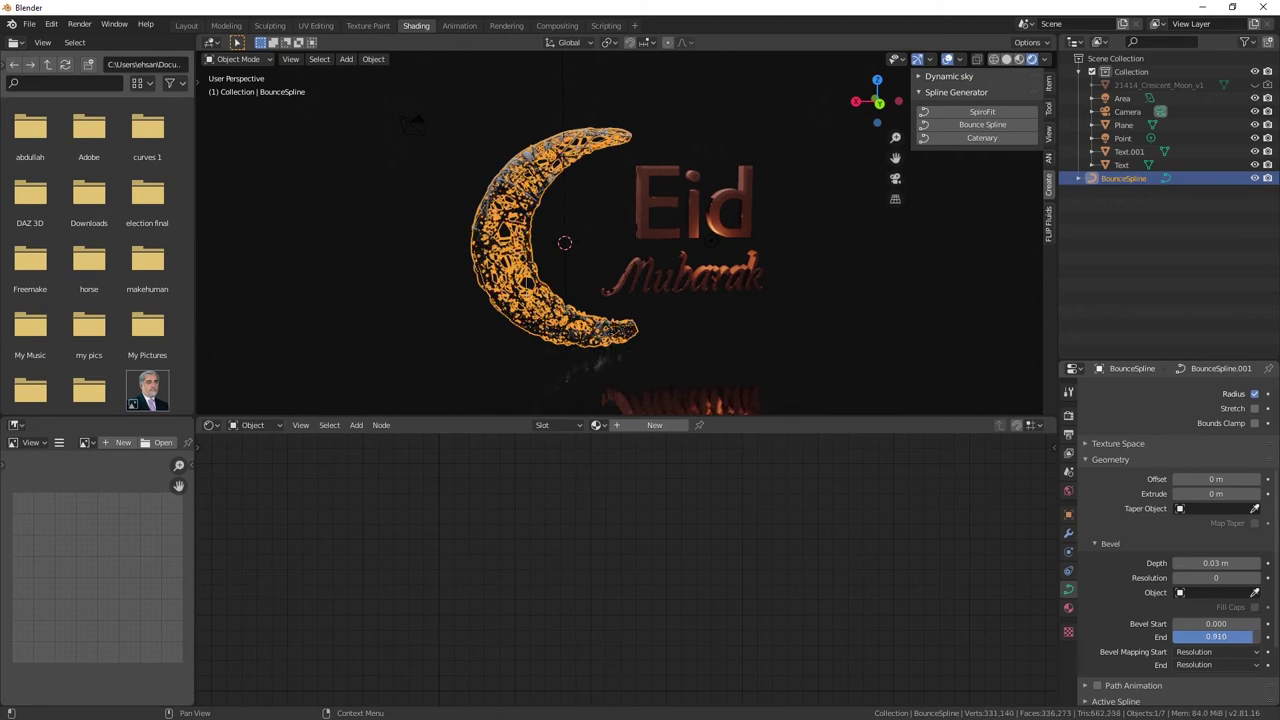
drag(1247, 636, 1270, 636)
click(828, 205)
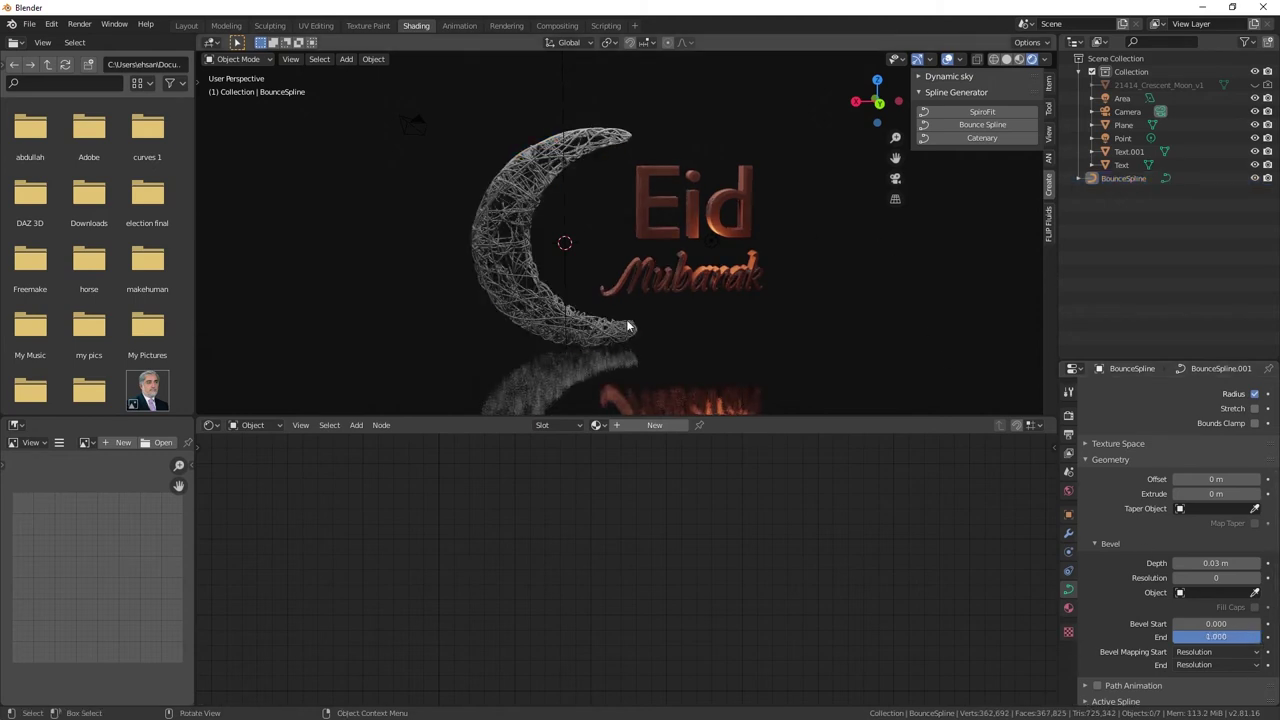
drag(1270, 636, 1183, 636)
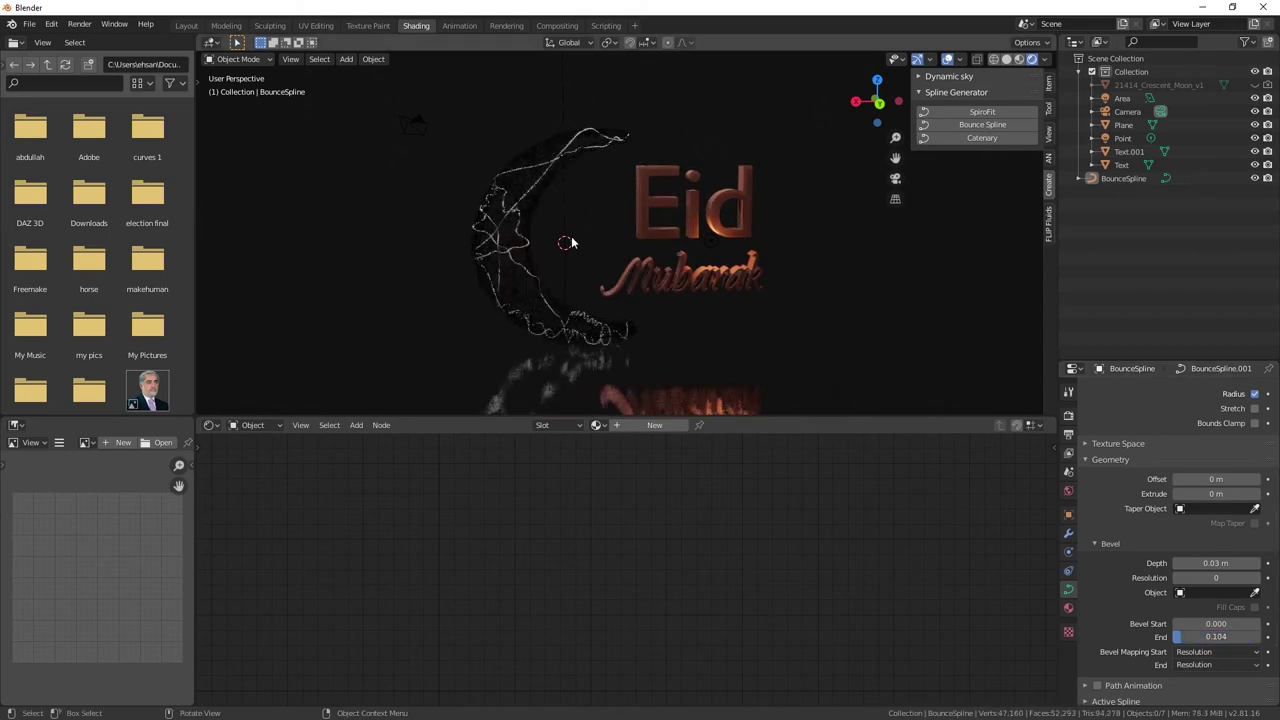
key(z)
click(672, 240)
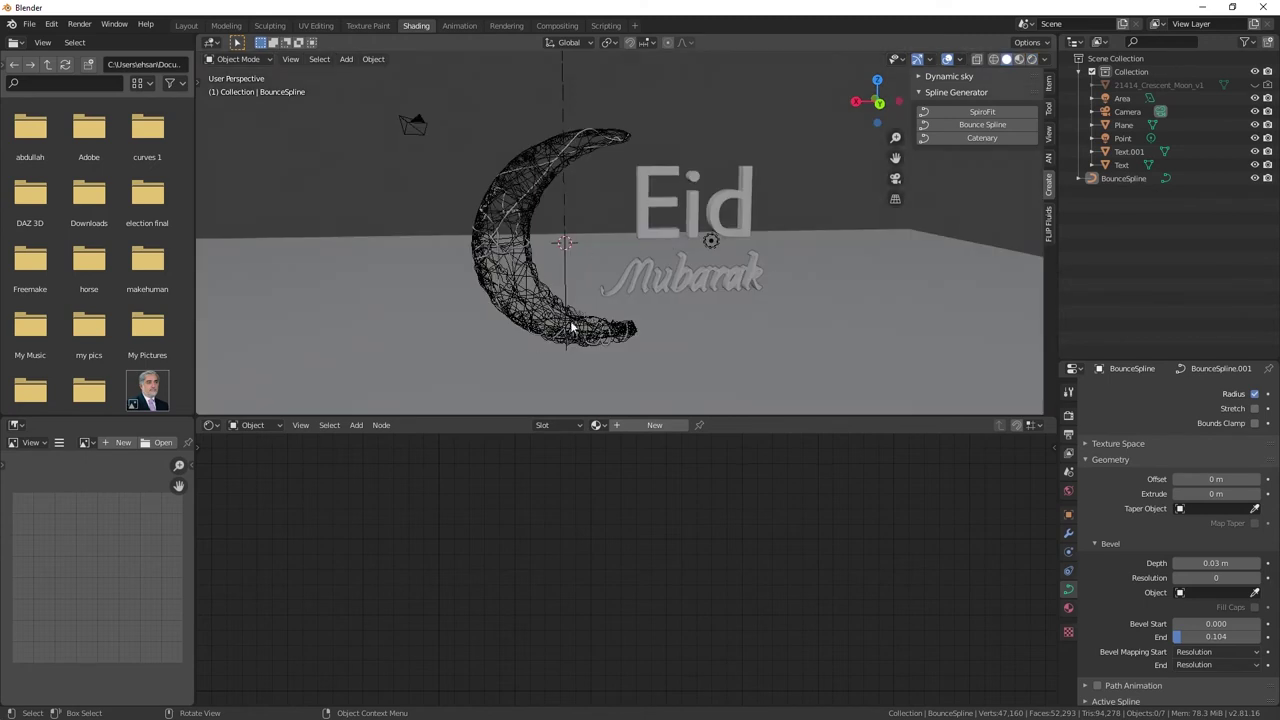
mouse_move(1224, 636)
mouse_down()
mouse_move(1185, 636)
mouse_move(1245, 636)
mouse_up()
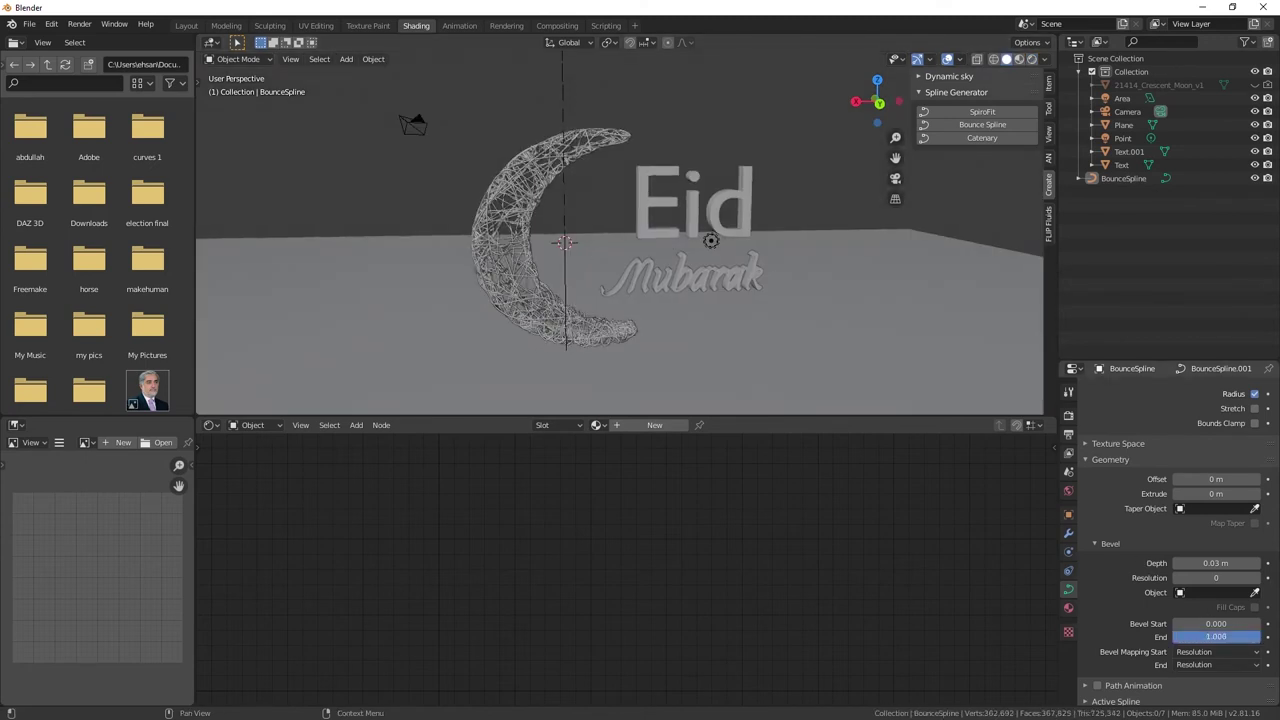
drag(1240, 636, 1190, 636)
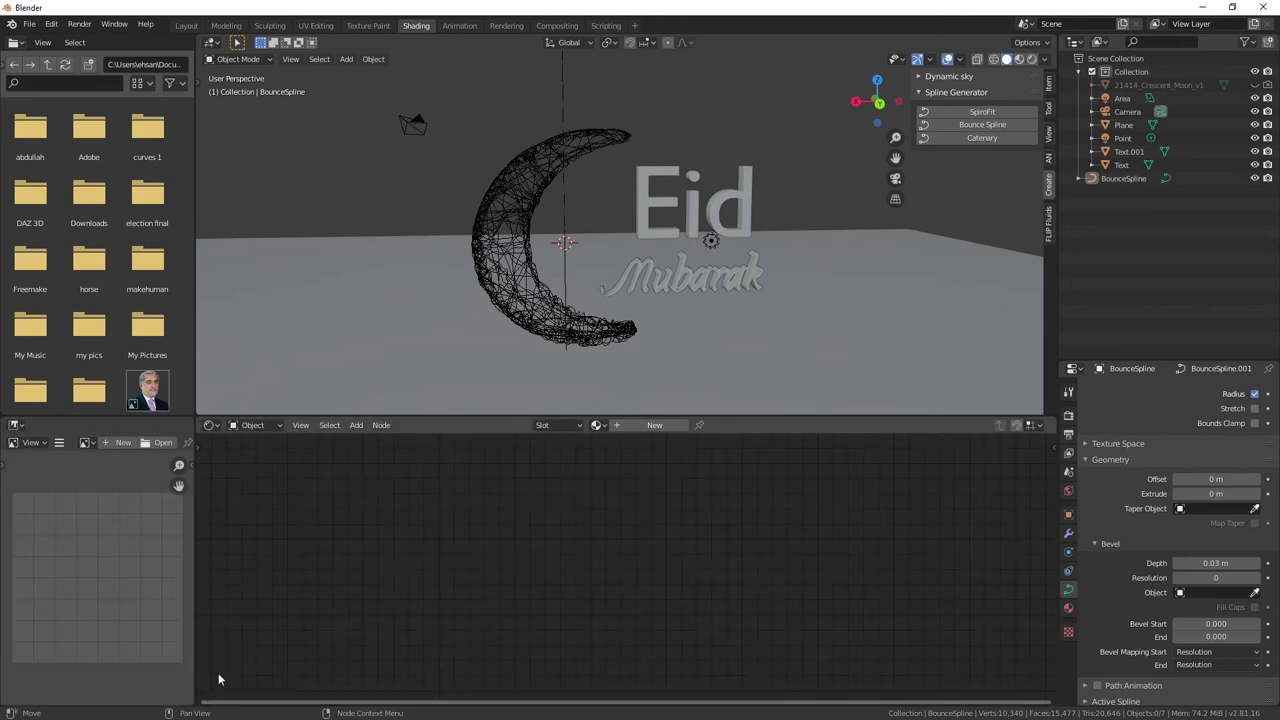
- Split the lower editor horizontally and make the new bottom area a Timeline
right_click(328, 418)
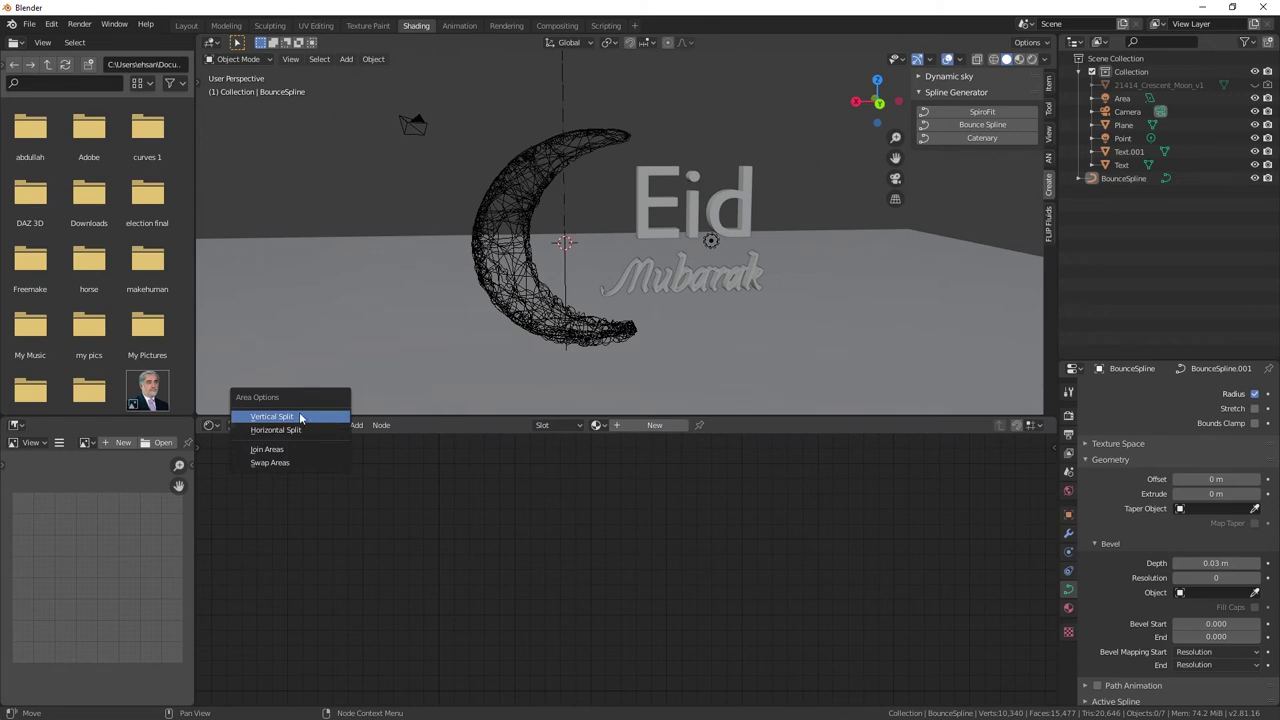
right_click(386, 418)
click(352, 431)
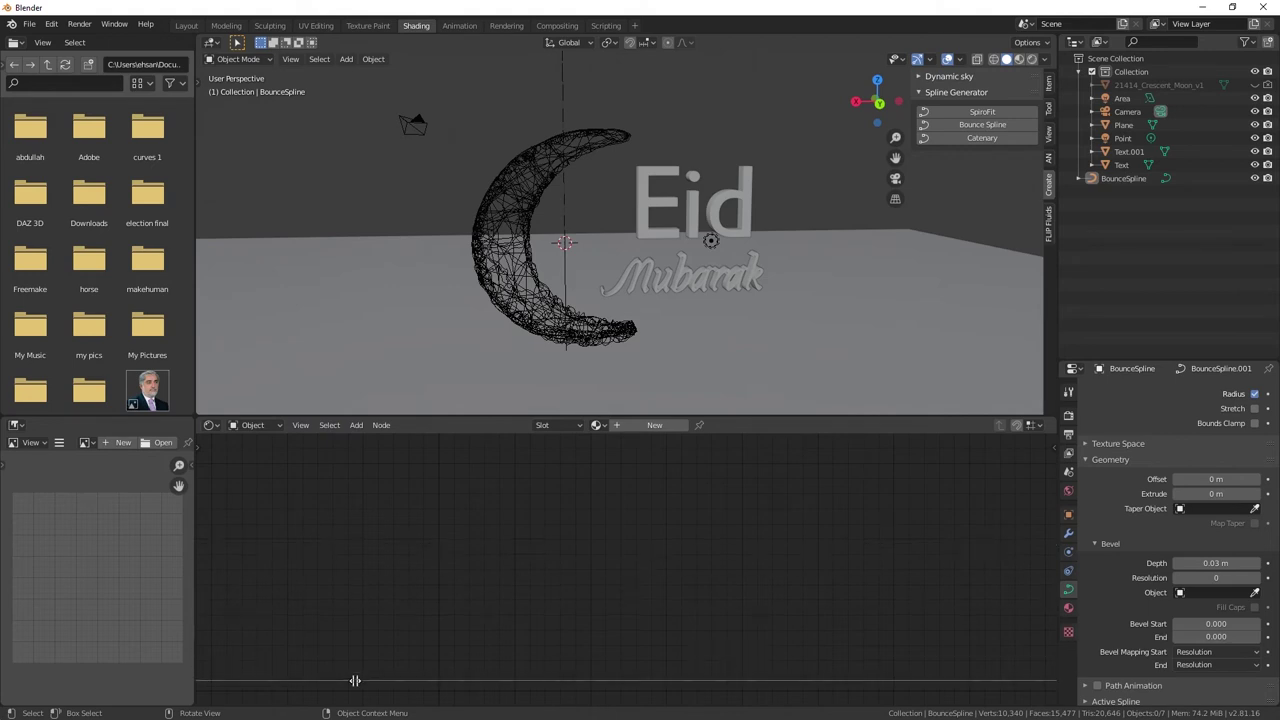
click(356, 679)
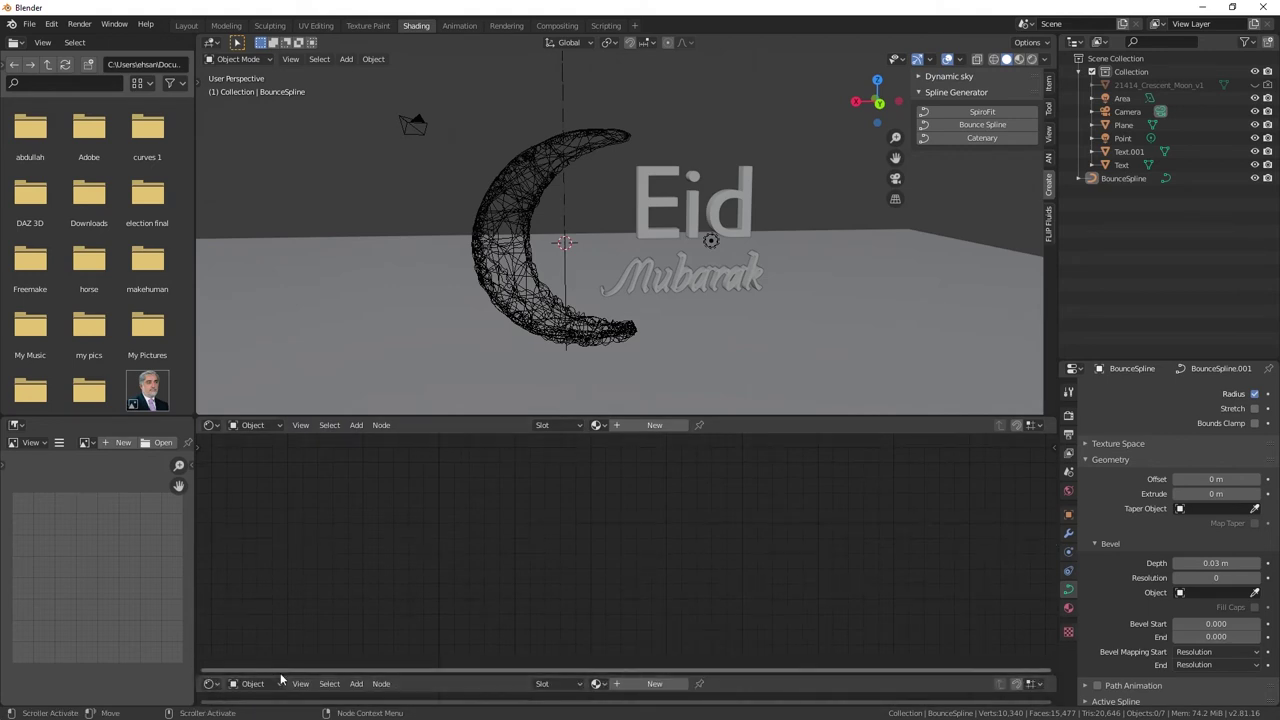
drag(282, 672, 250, 643)
click(210, 654)
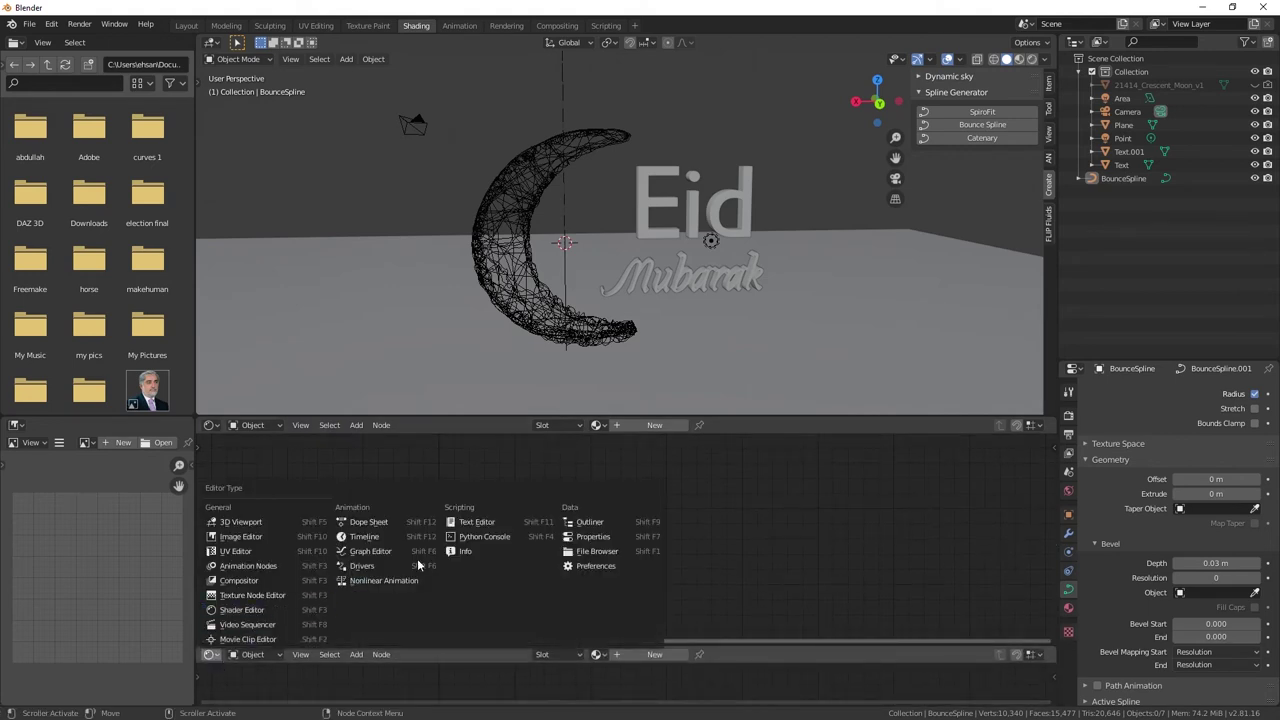
- Play the animation, stop it, and return to frame 1
click(367, 537)
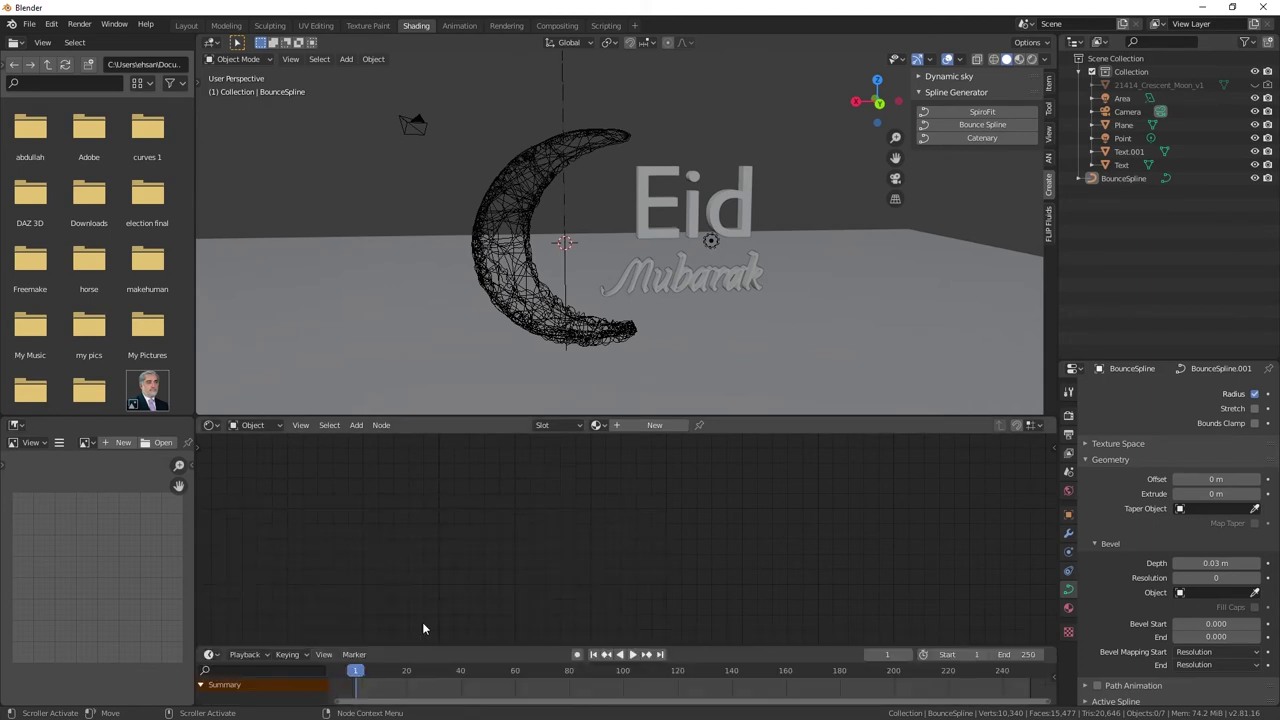
key(space)
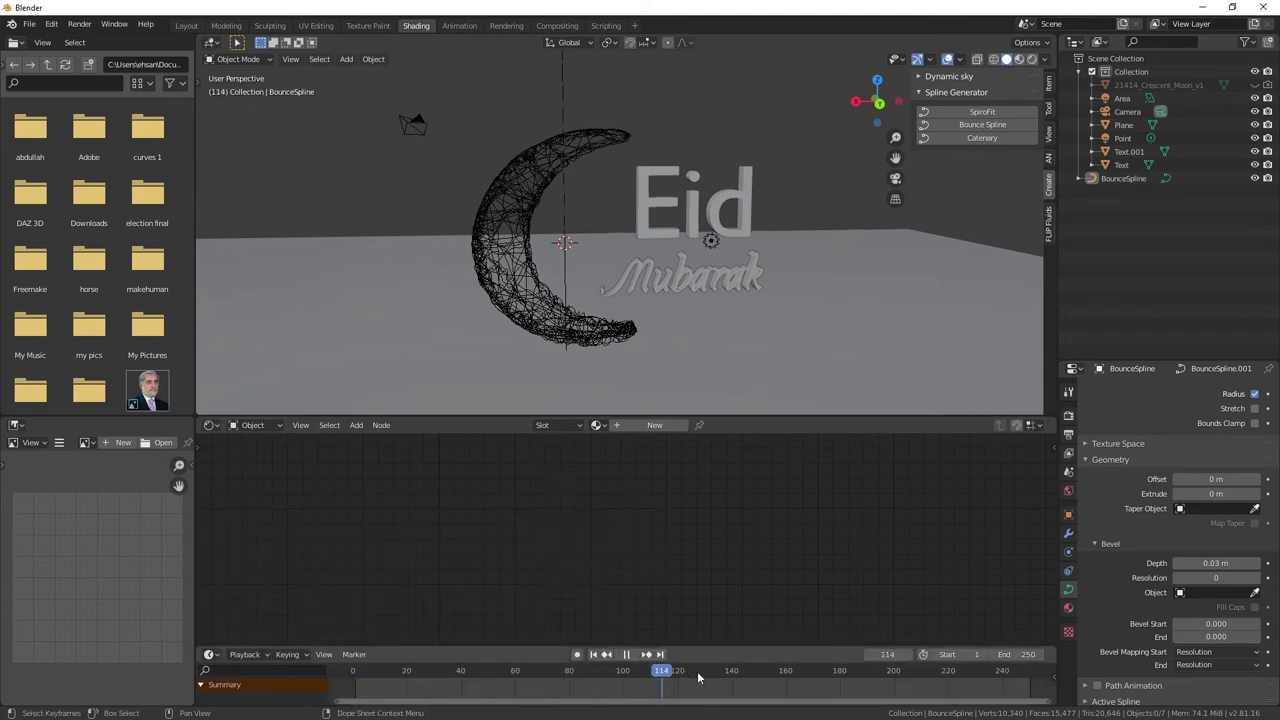
click(358, 672)
key(Escape)
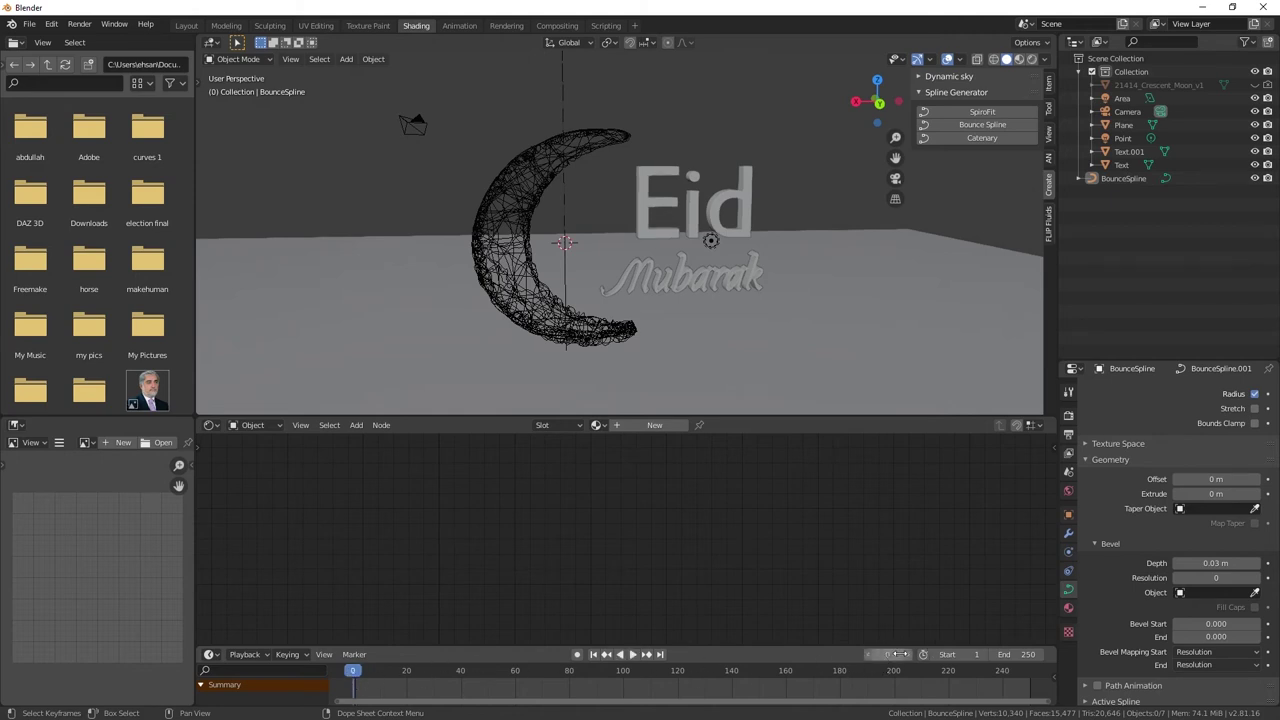
click(595, 655)
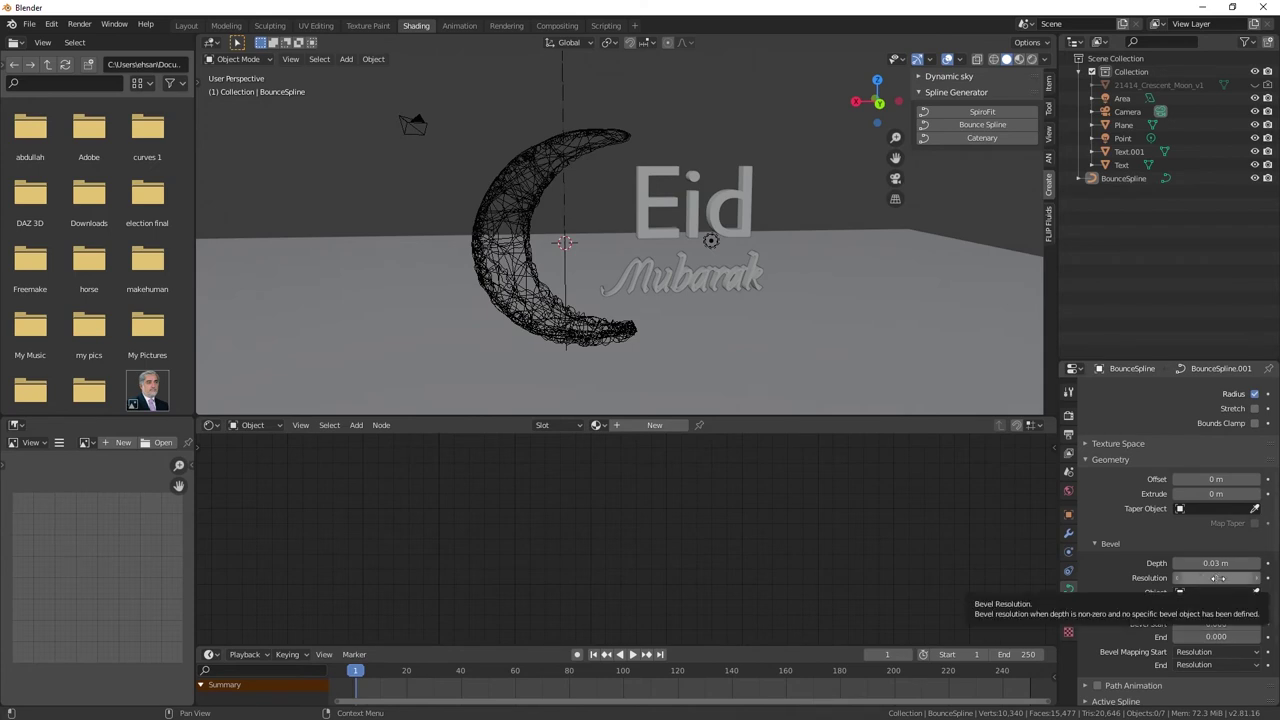
- Keyframe Bevel End at 0 on frame 1
key(i)
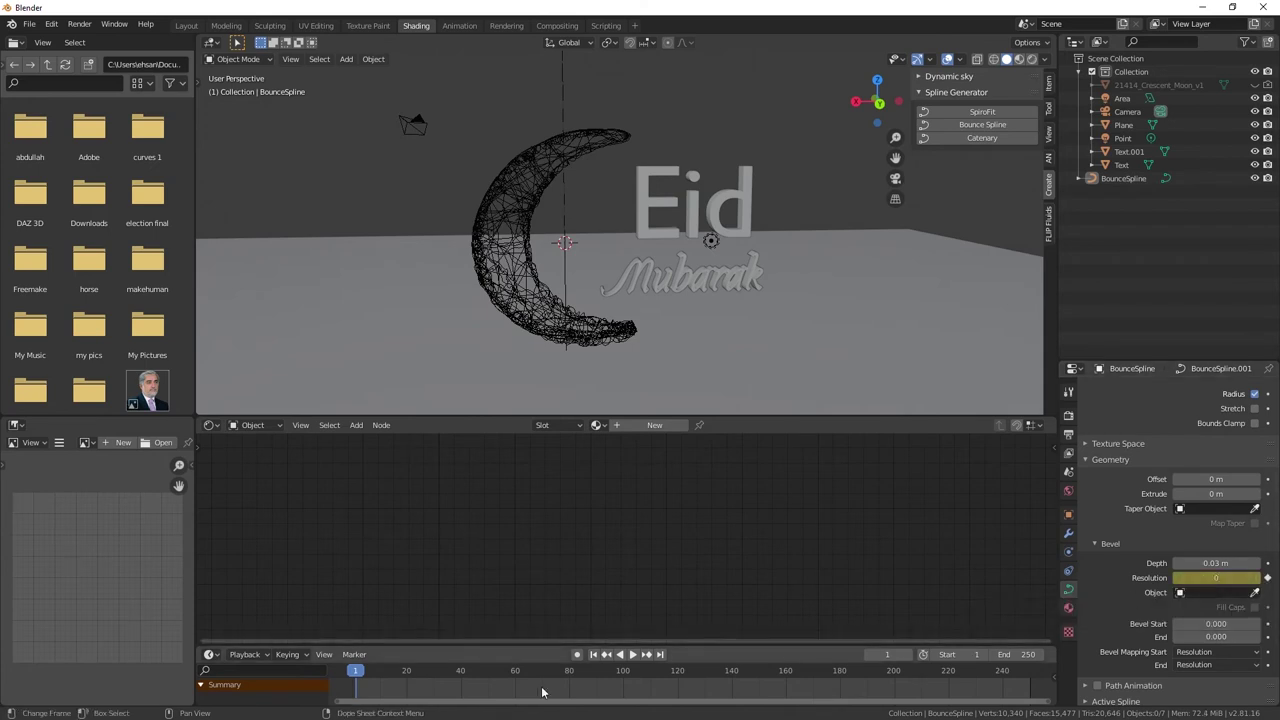
key(space)
drag(439, 683, 569, 683)
key(space)
drag(1201, 578, 1220, 578)
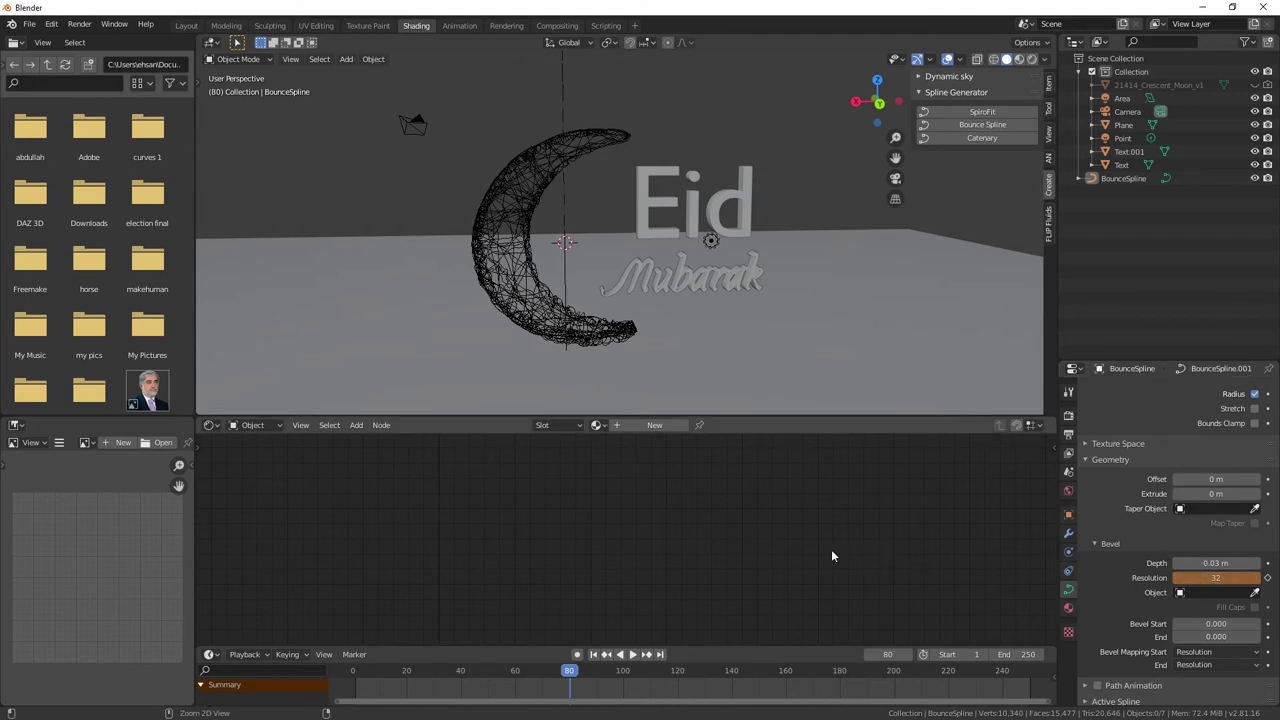
key(shift+Left)
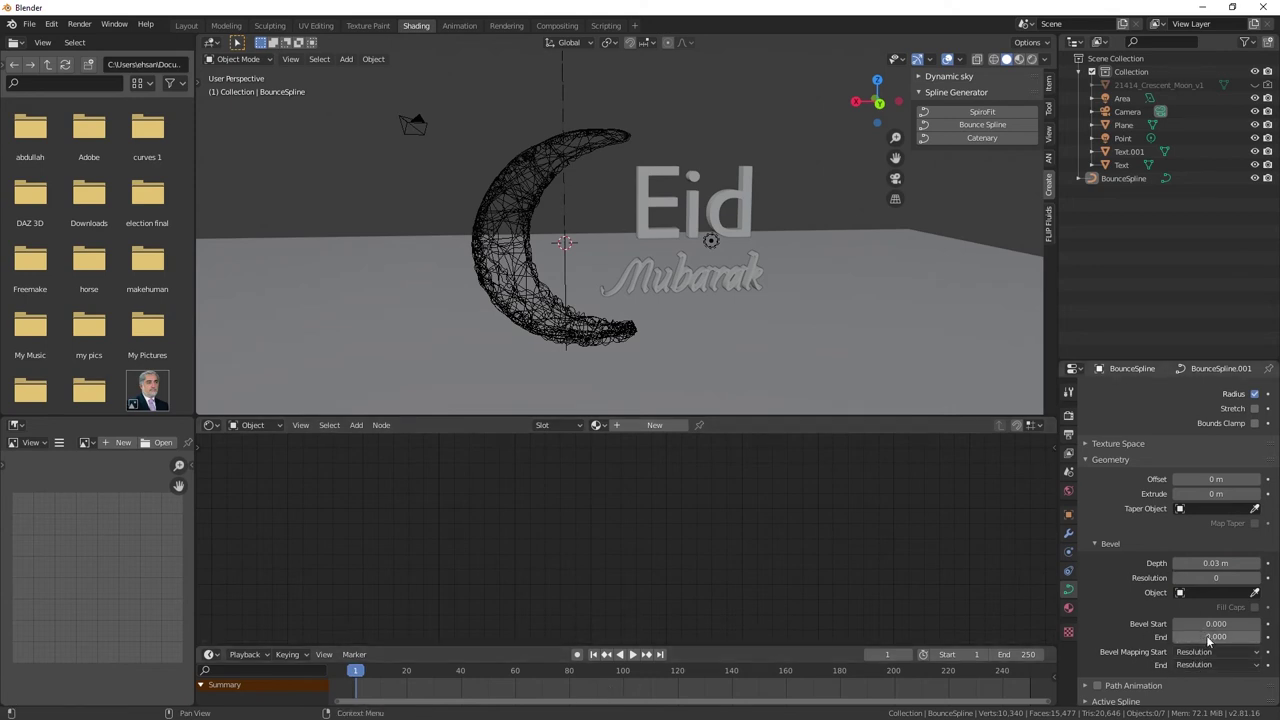
key(i)
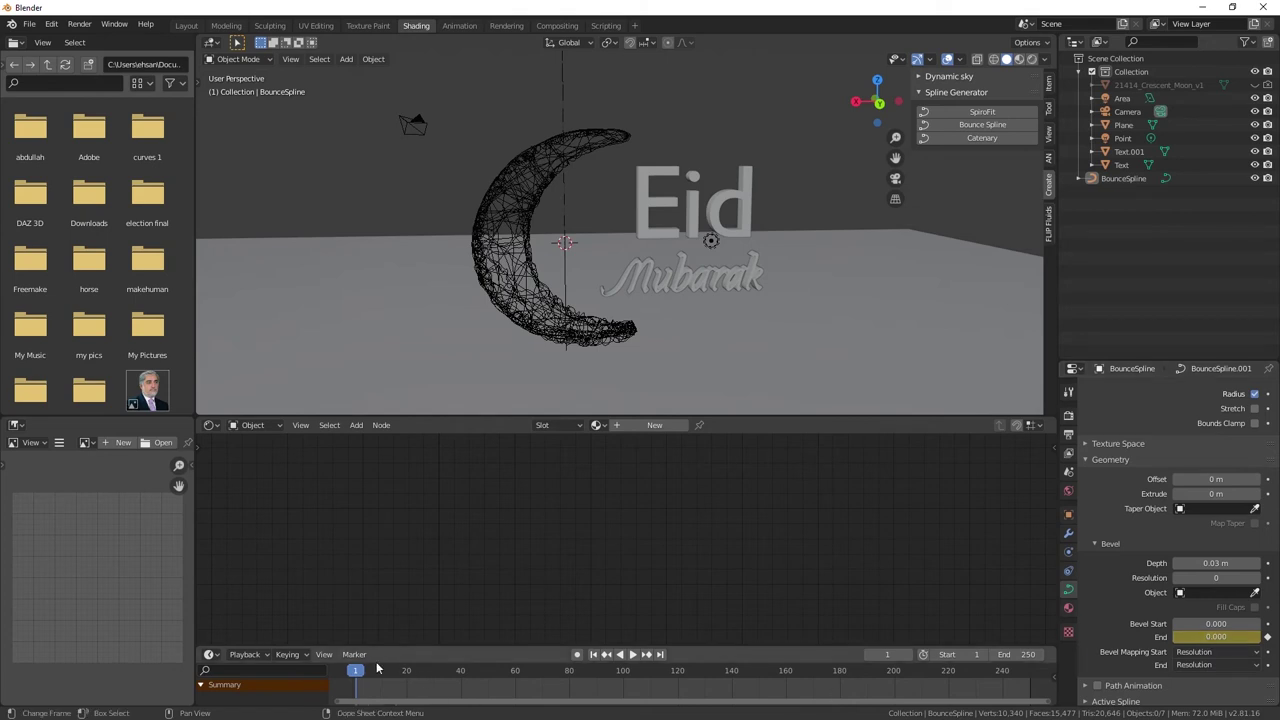
- Keyframe Bevel End at 1.000 on frame 101
drag(375, 677, 628, 677)
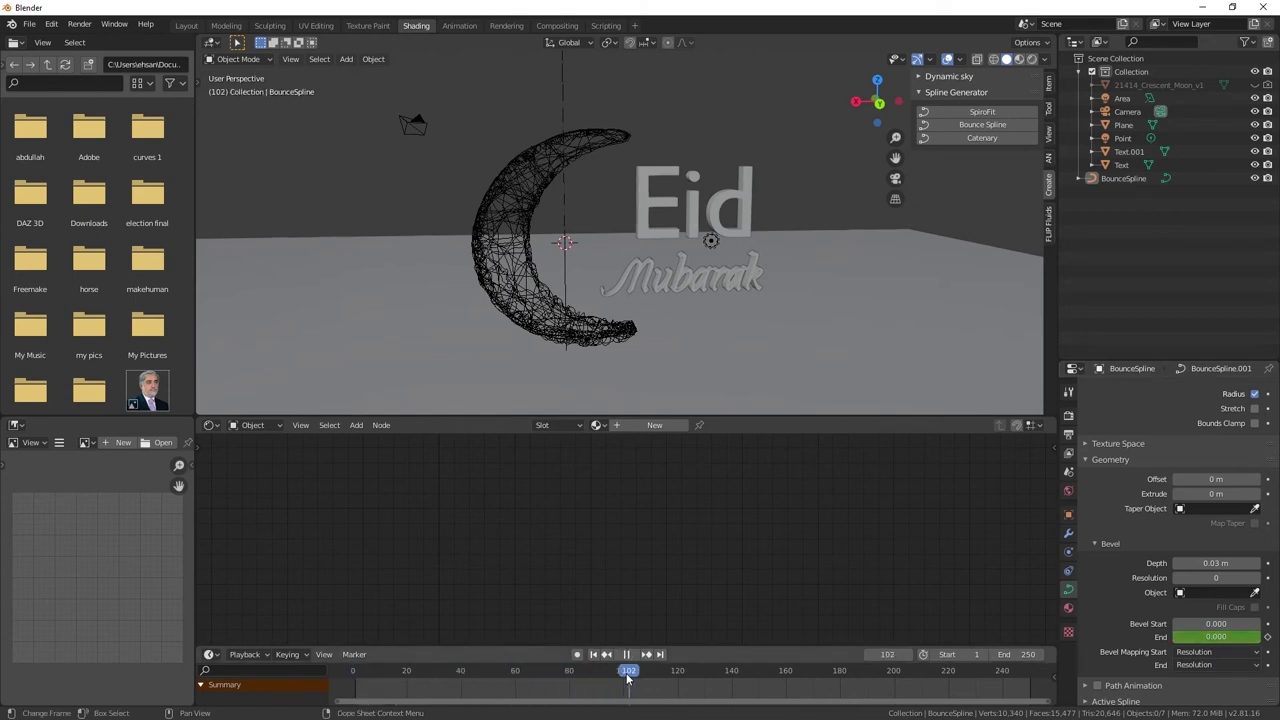
mouse_move(1216, 637)
mouse_down()
mouse_move(1250, 637)
mouse_move(1205, 642)
mouse_up()
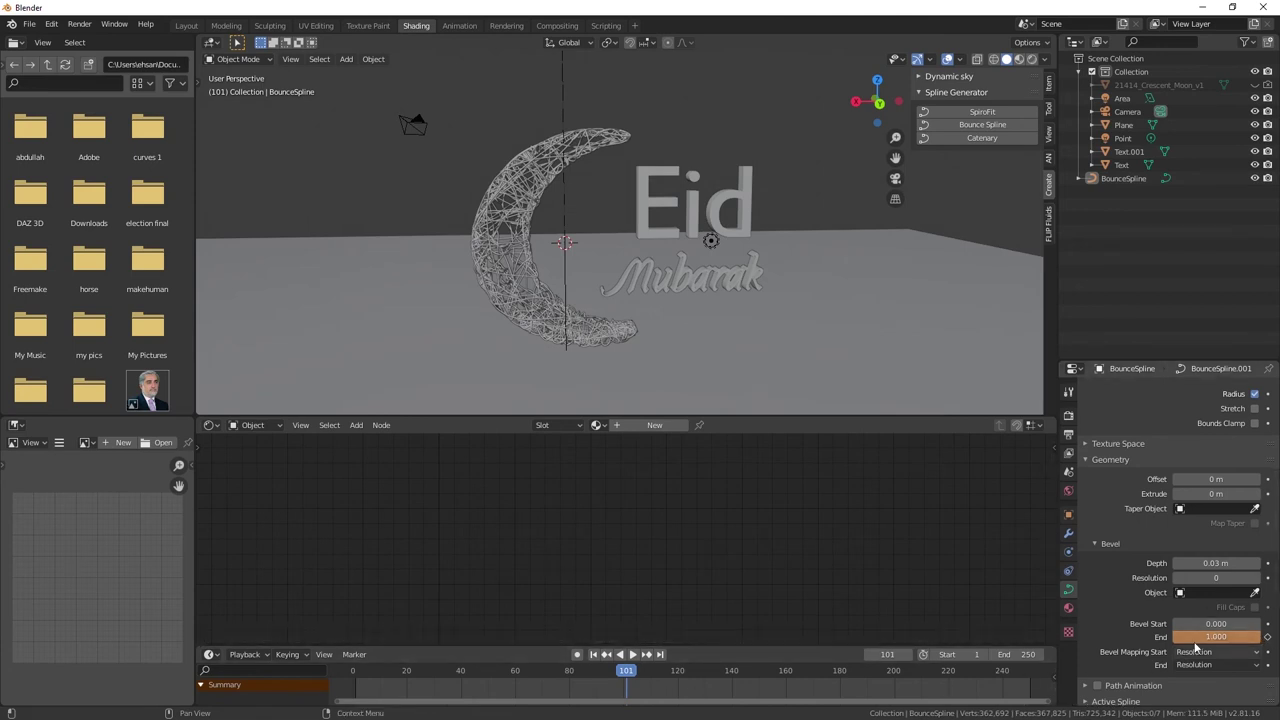
key(i)
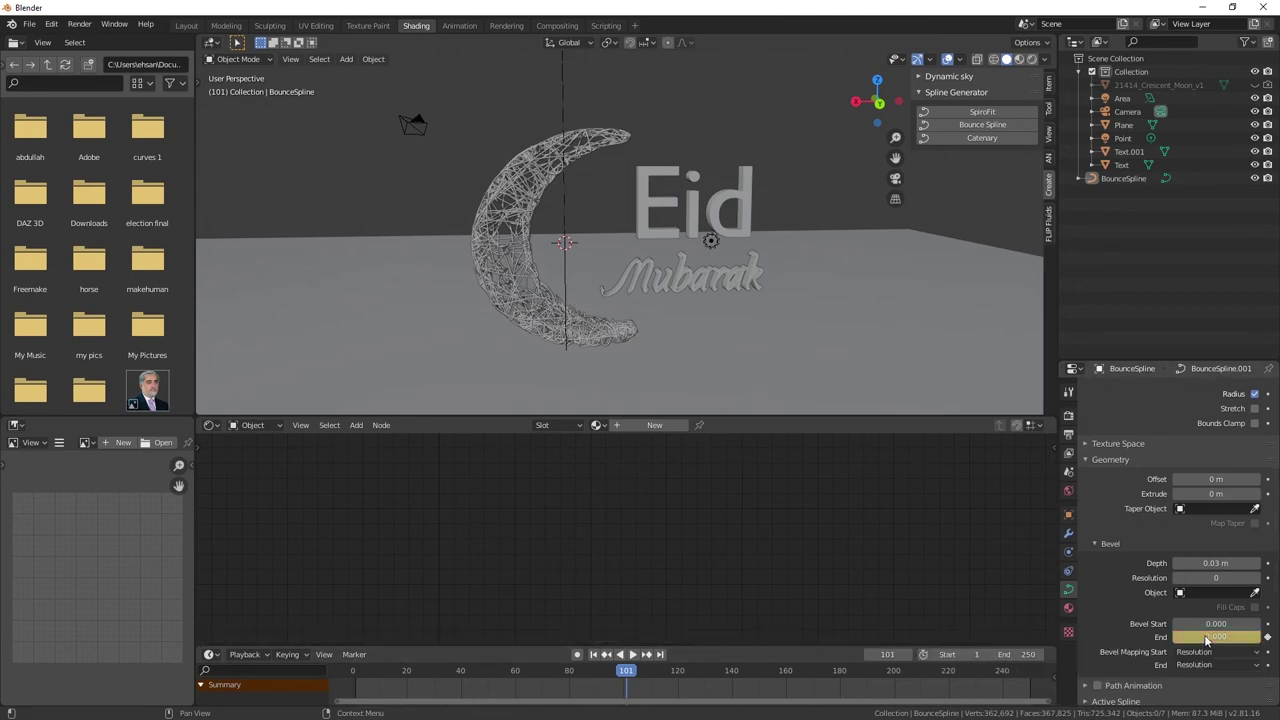
- Replay the wire crescent building up, then switch the viewport to Rendered shading
click(528, 308)
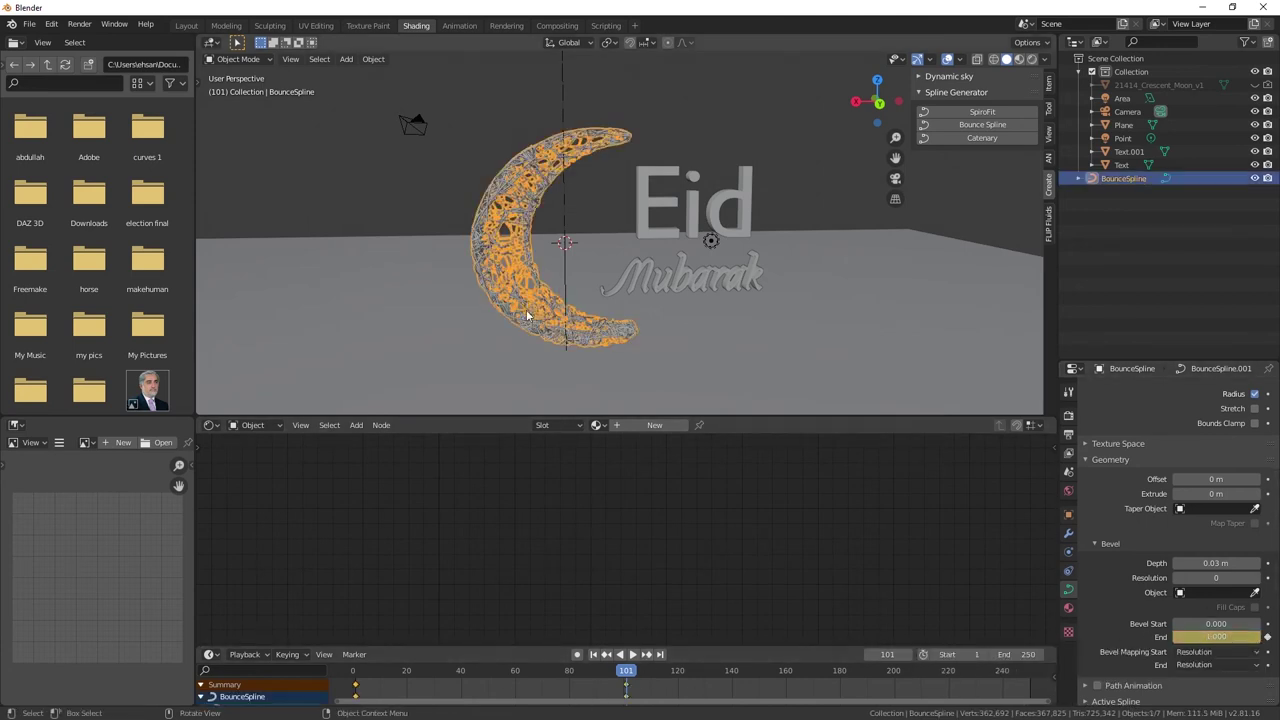
drag(413, 672, 354, 672)
key(space)
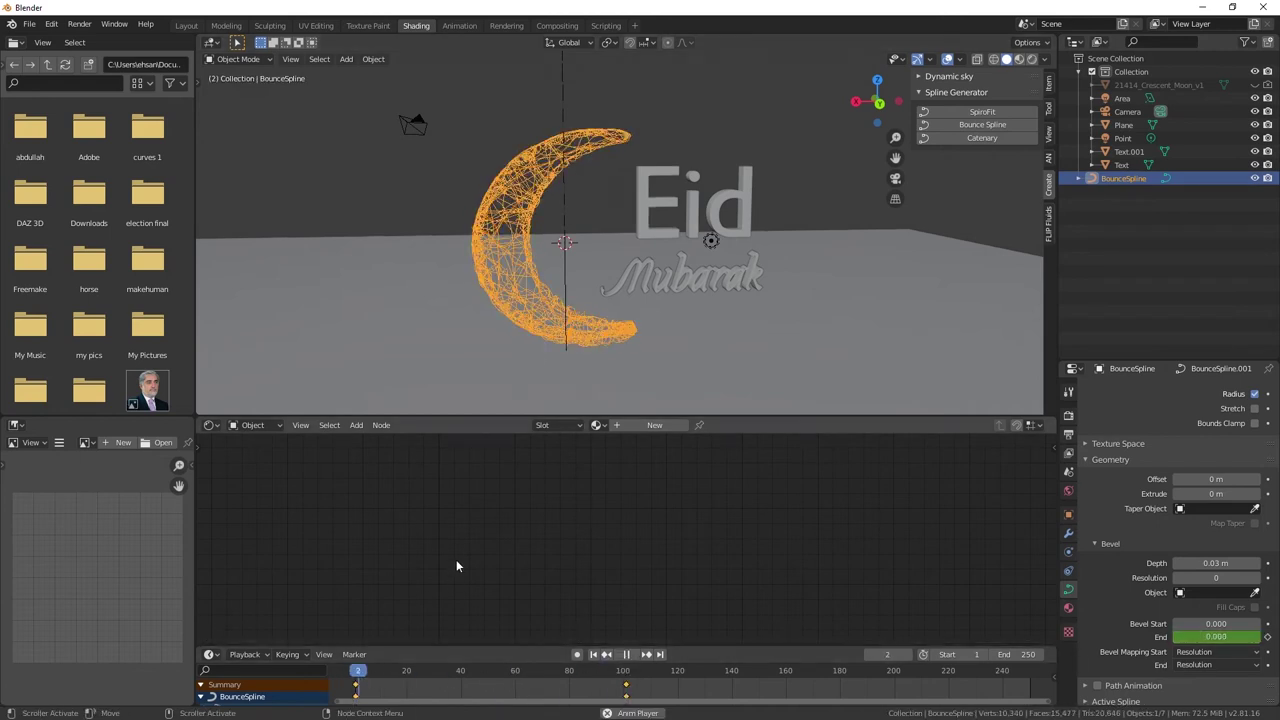
click(626, 654)
key(space)
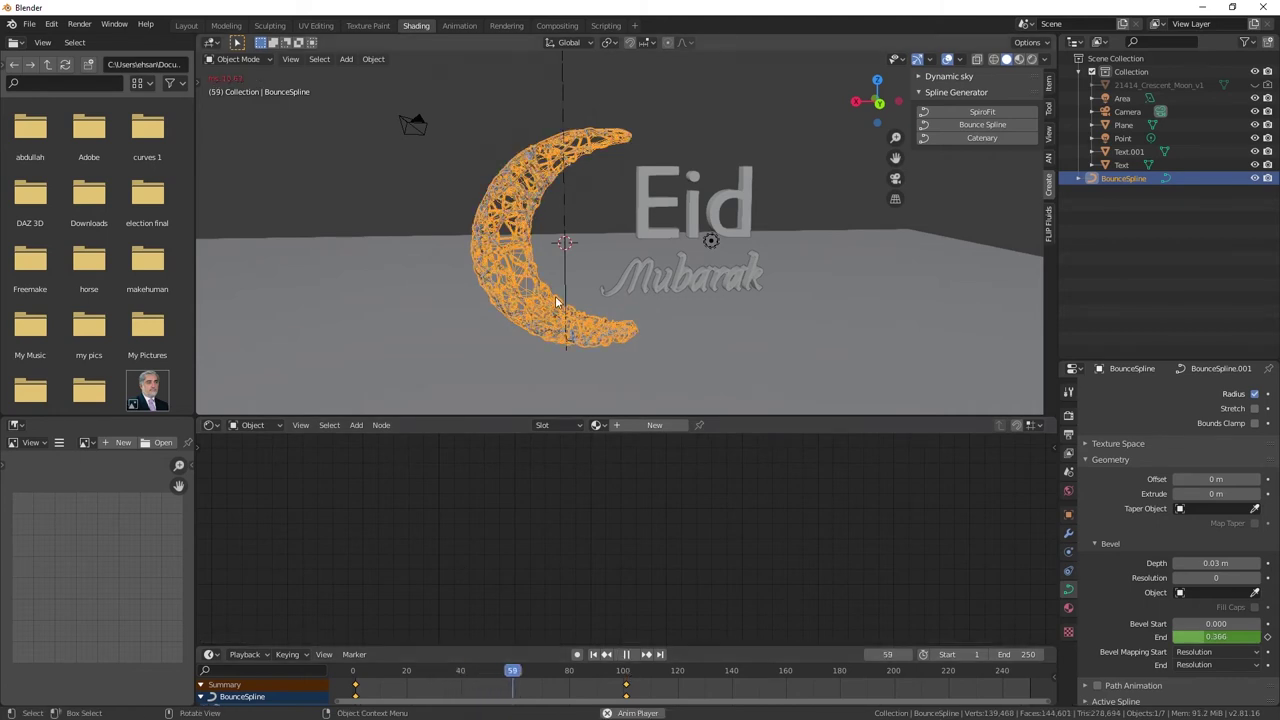
key(space)
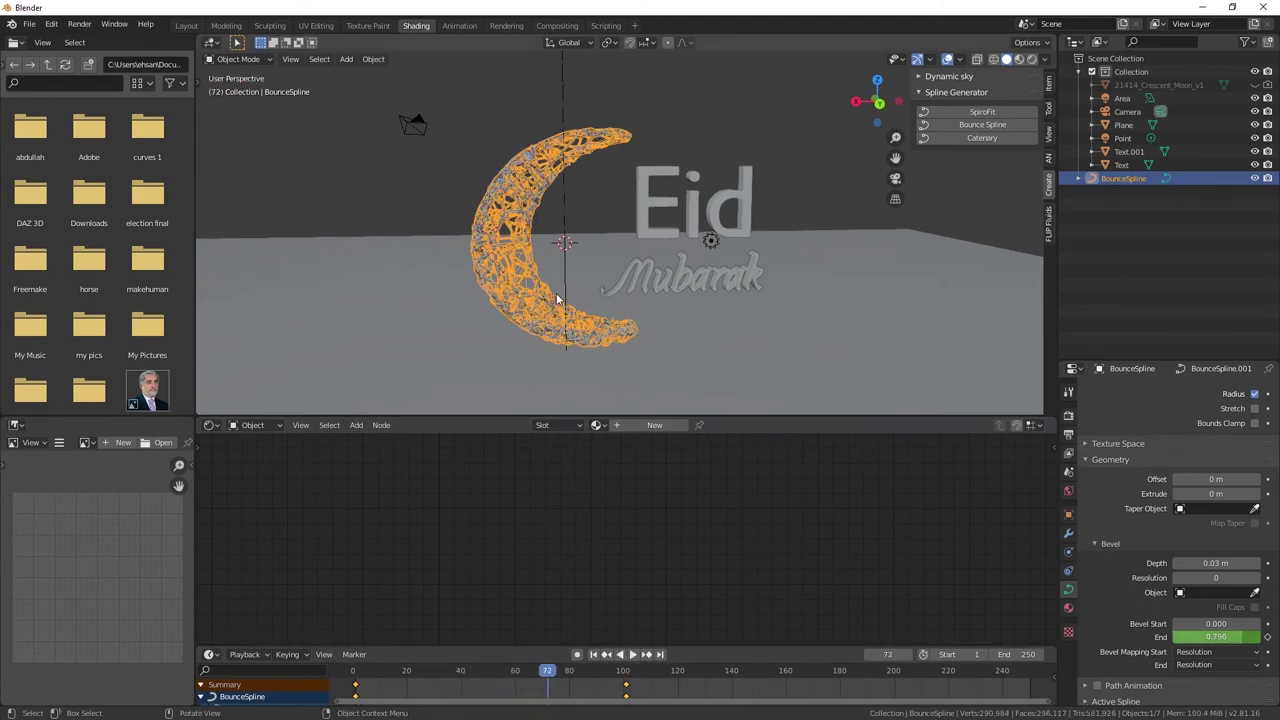
click(1032, 59)
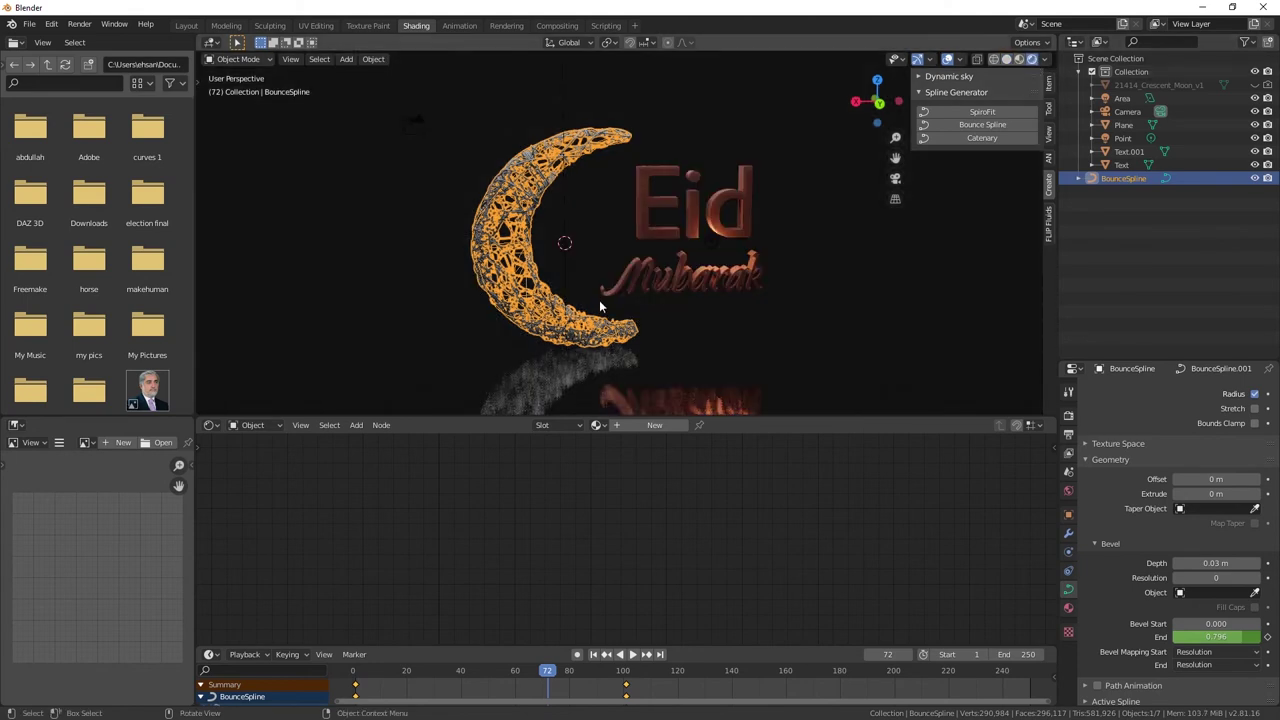
- Create a new material on BounceSpline and delete its Principled BSDF node
middle_drag(620, 268, 602, 283)
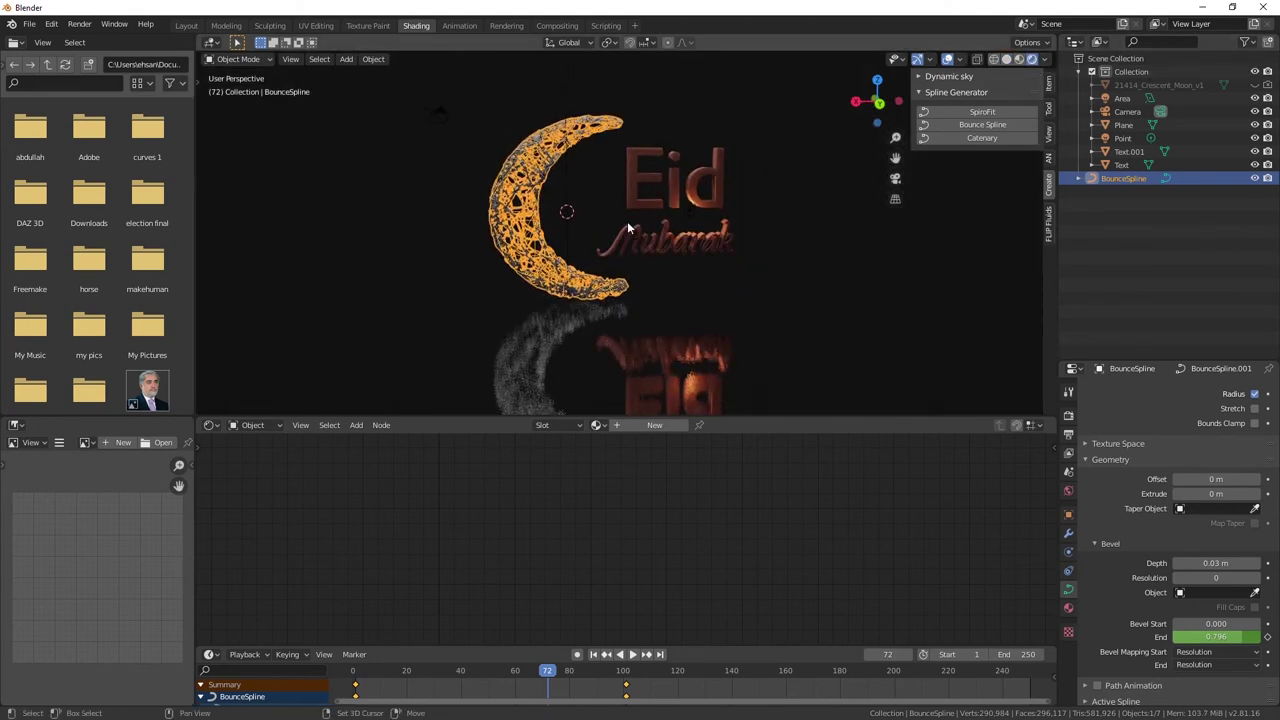
click(536, 248)
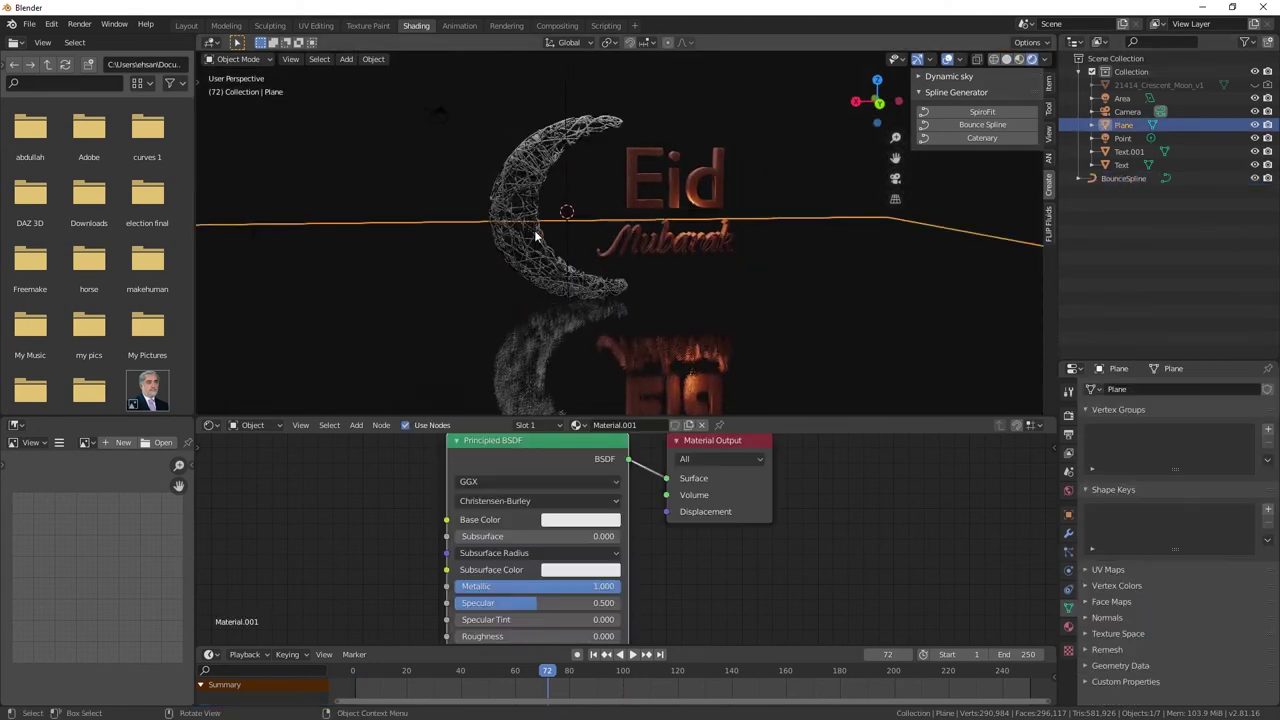
click(523, 165)
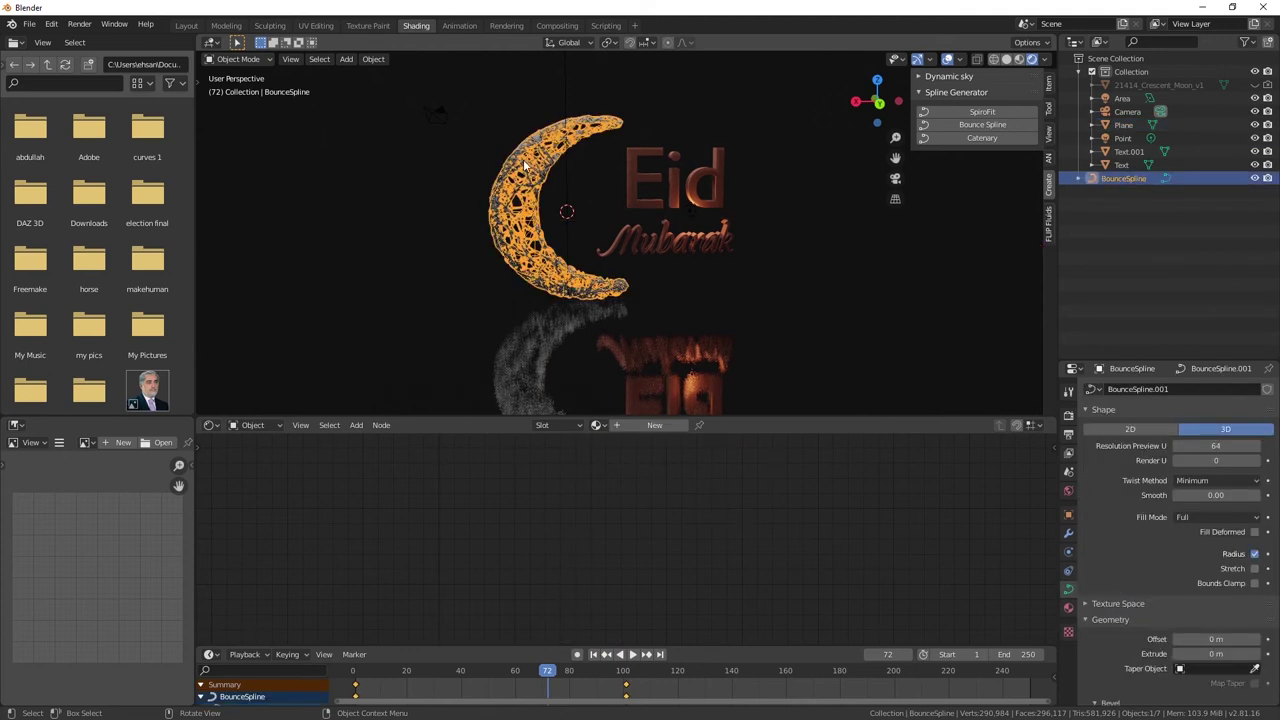
click(642, 424)
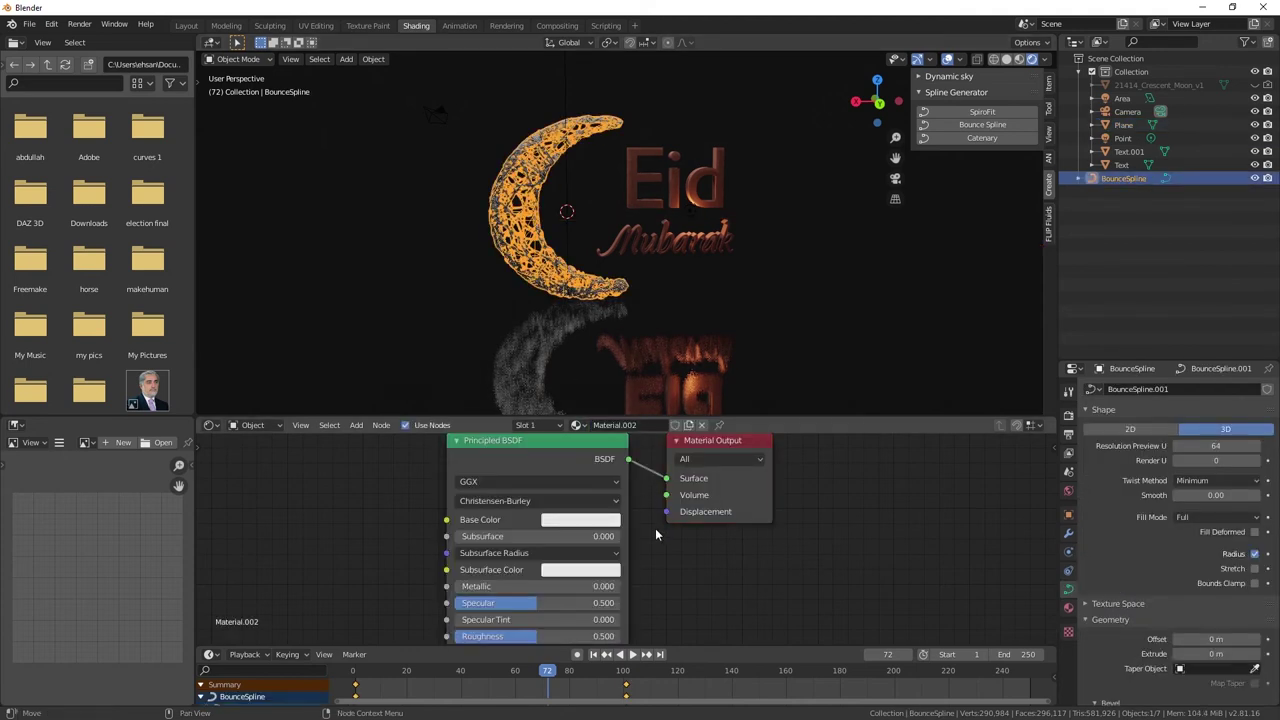
scroll(535, 450, down, 3)
scroll(548, 470, down, 1)
scroll(535, 467, down, 1)
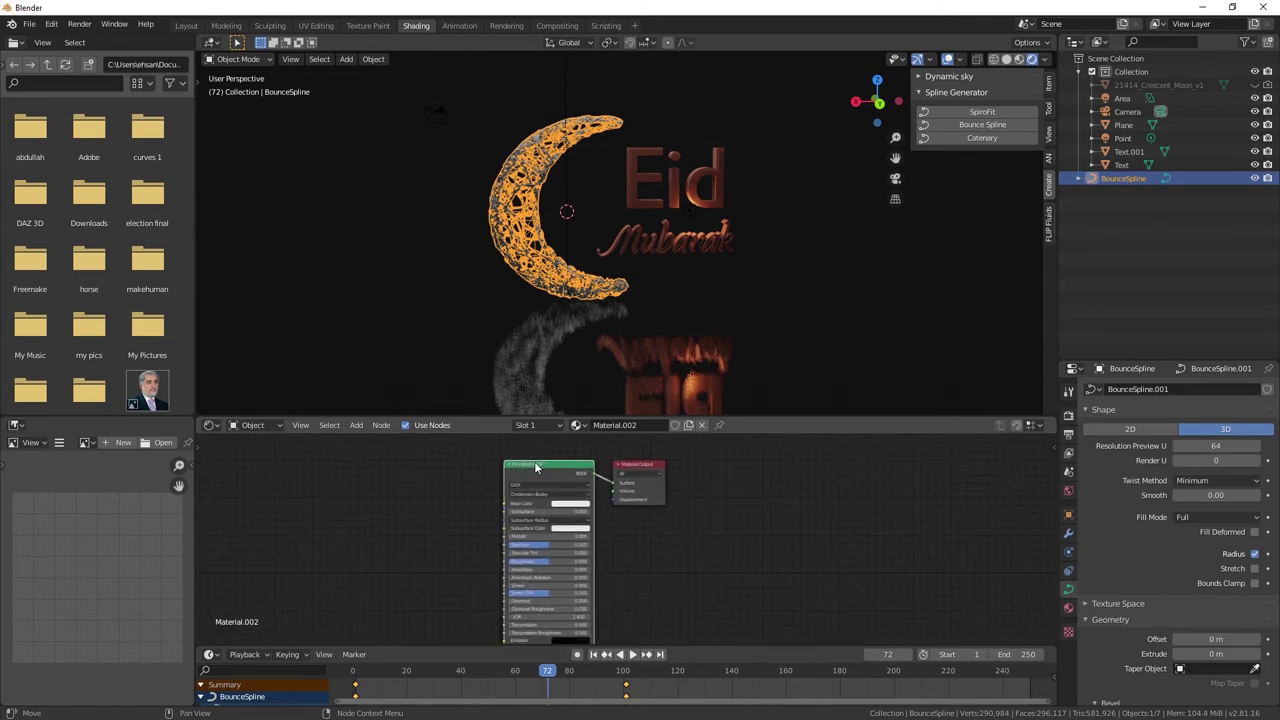
key(x)
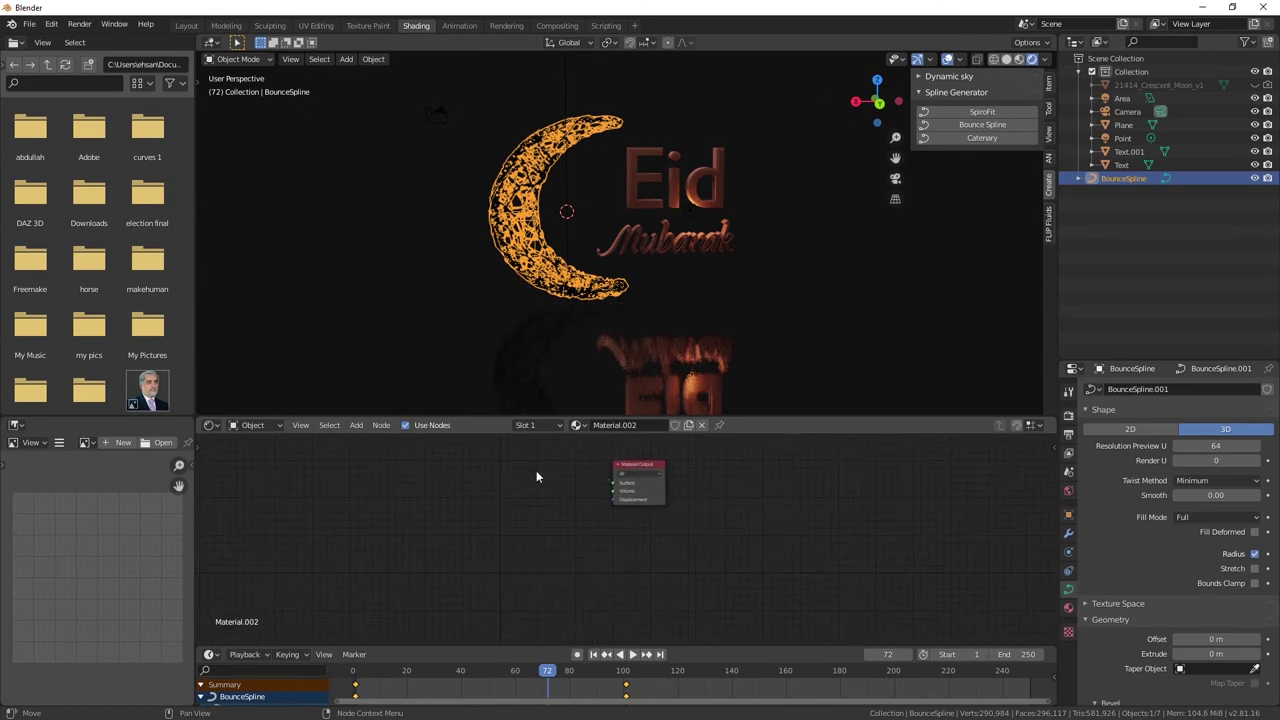
- Add an Emission node, connect it to Material Output's Surface, and raise its strength
key(shift+a)
key(shift+a)
click(459, 508)
text(emi)
key(Return)
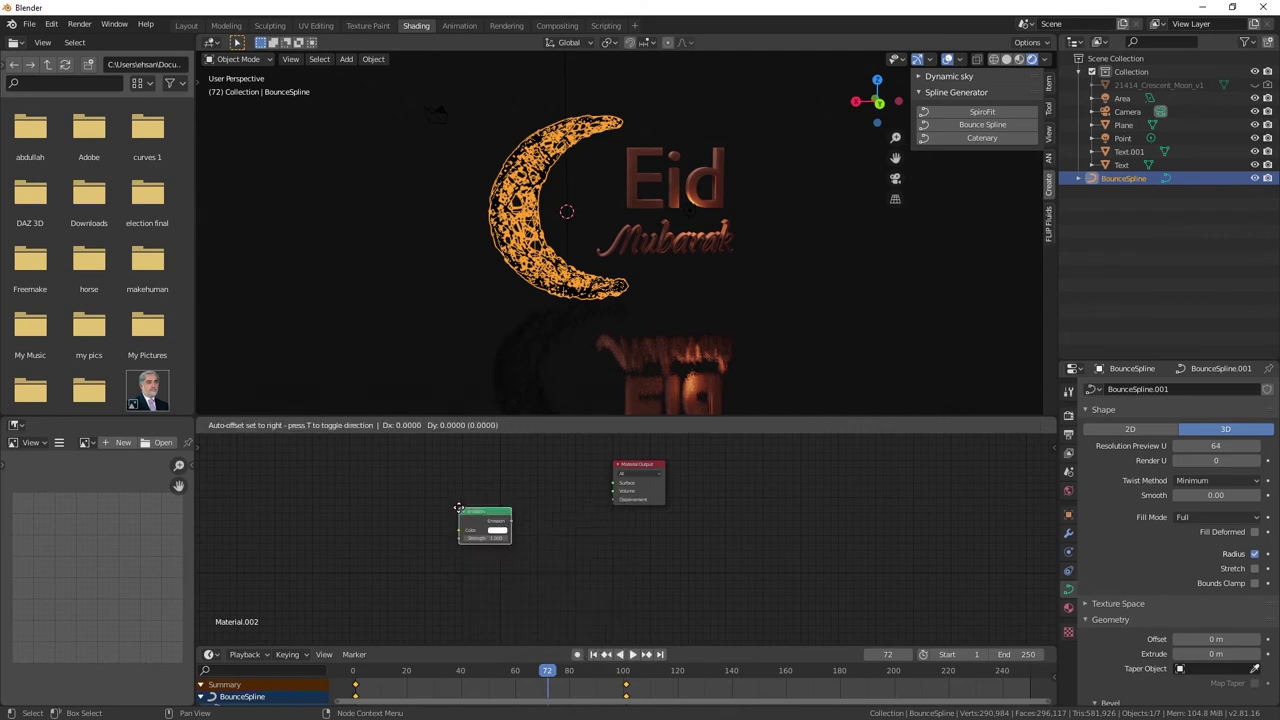
click(535, 495)
drag(542, 490, 613, 483)
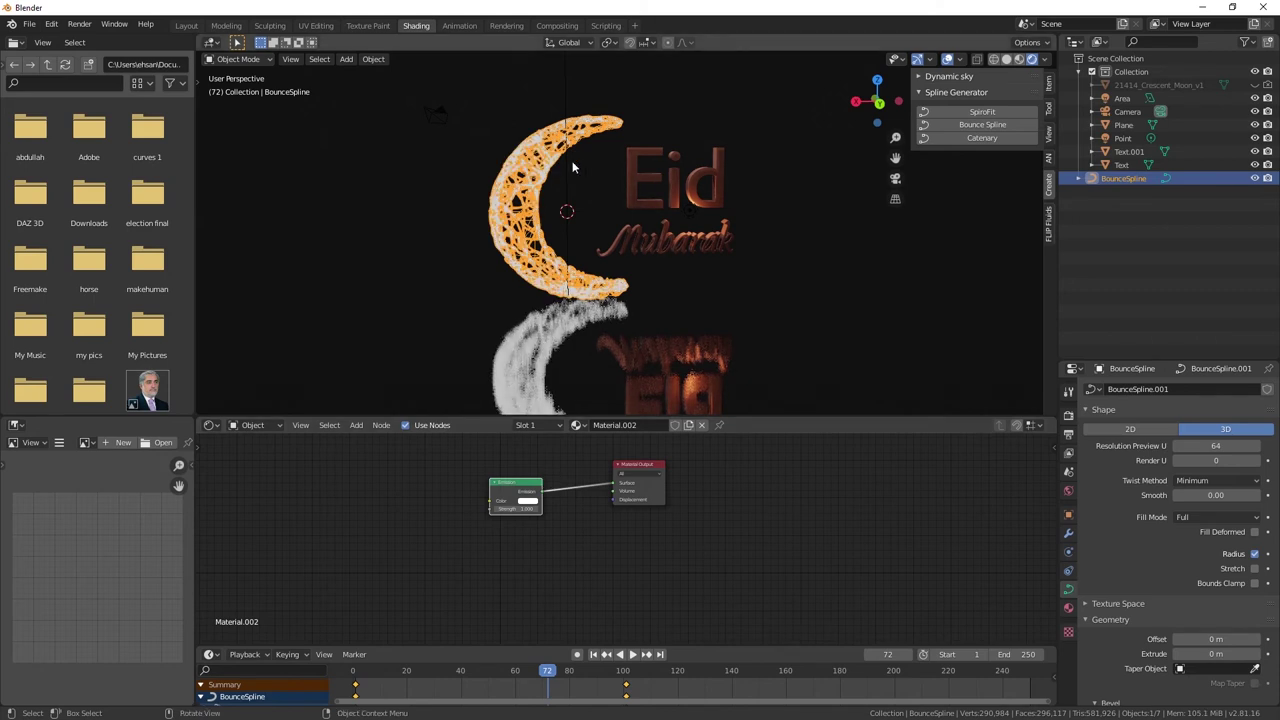
drag(519, 508, 560, 508)
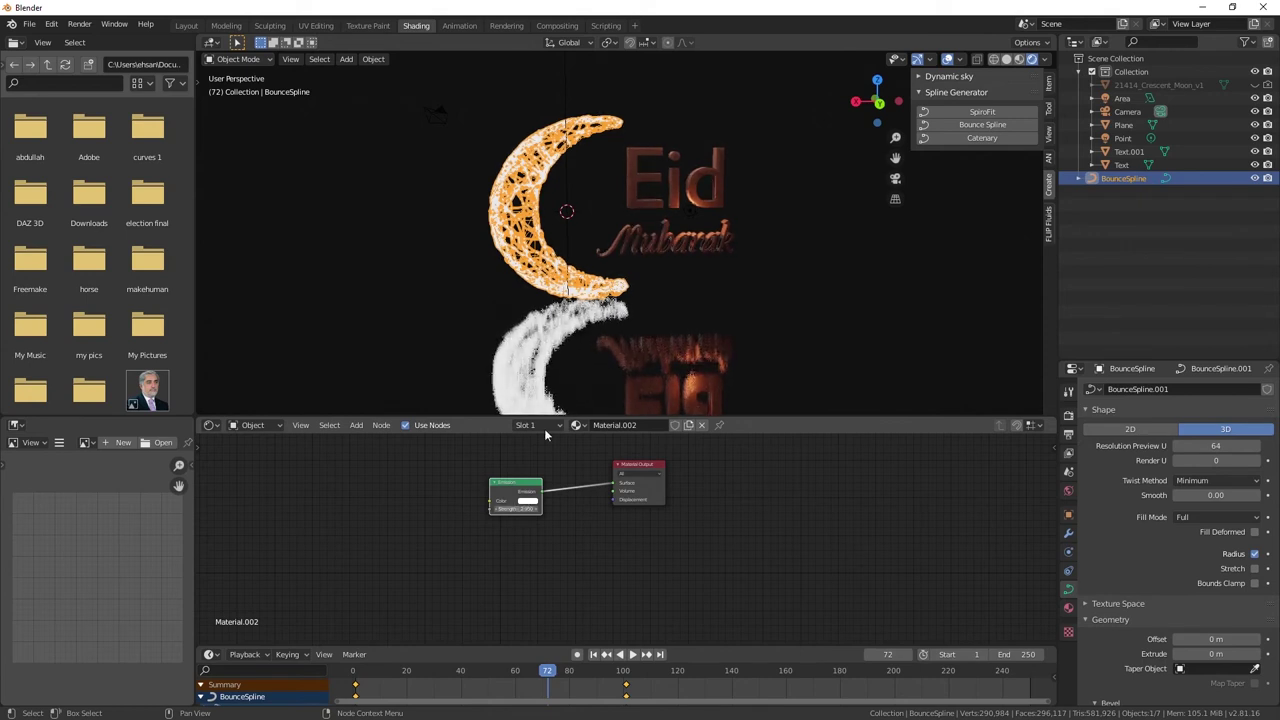
- Enable Bloom and Ambient Occlusion in the Render Properties
click(1068, 416)
click(1097, 496)
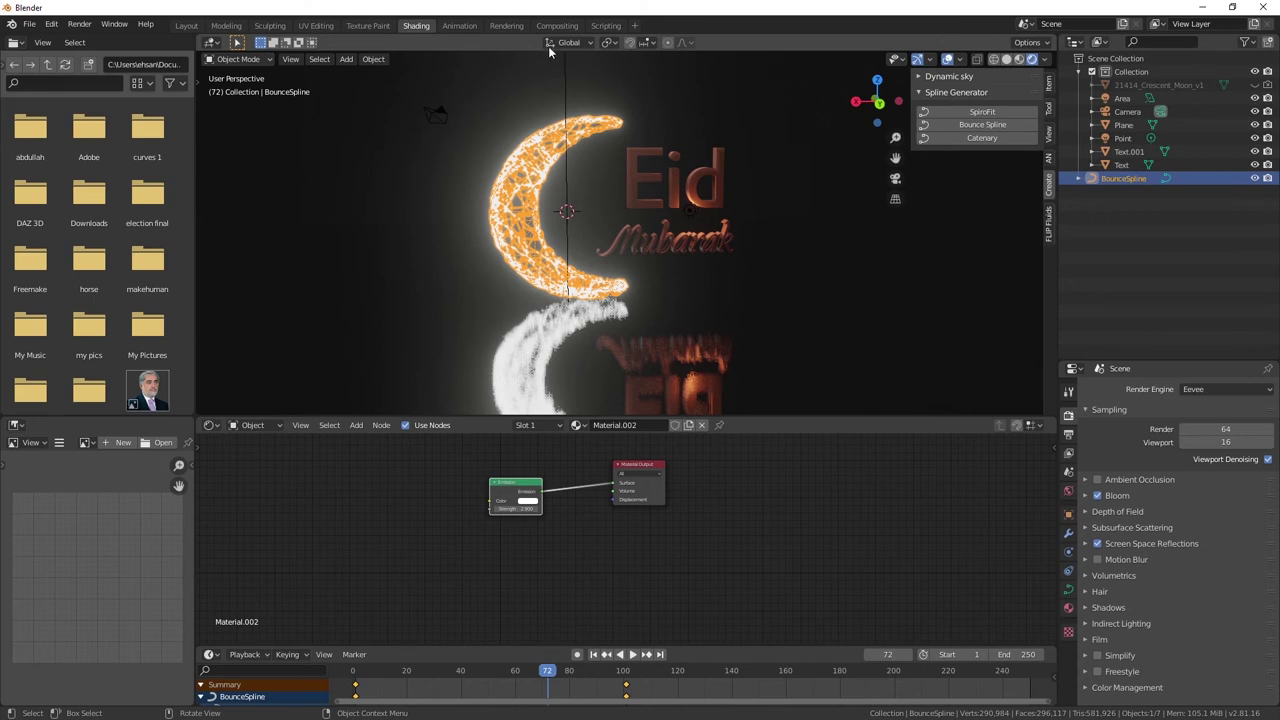
click(1097, 496)
click(1097, 496)
click(1097, 480)
- Raise Emission Strength to about 23, keeping the glow colour white
drag(515, 508, 570, 508)
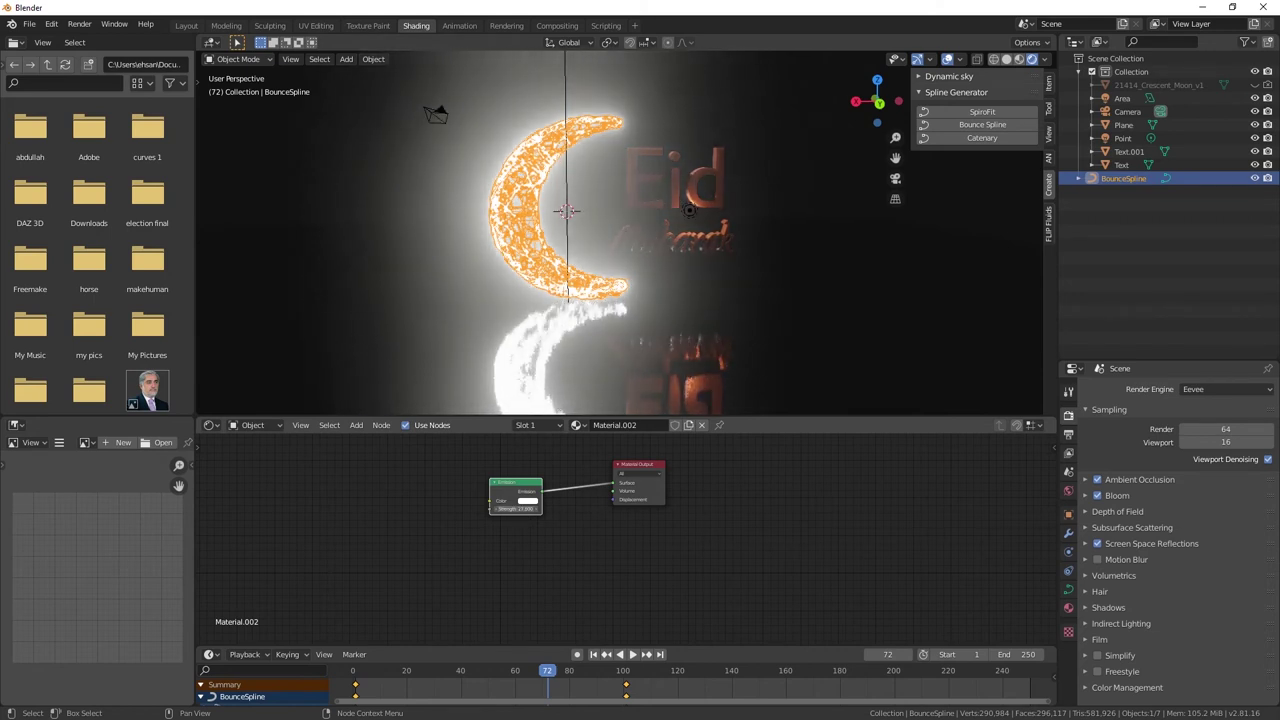
click(528, 502)
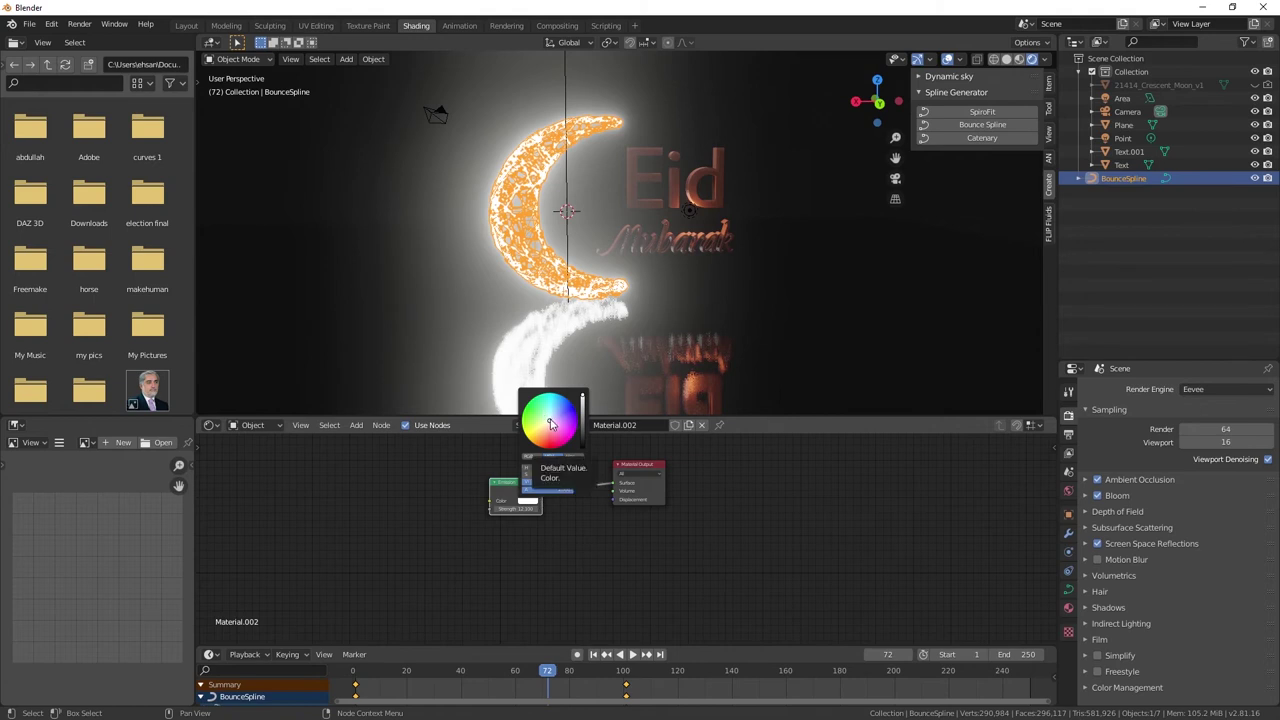
drag(551, 424, 543, 428)
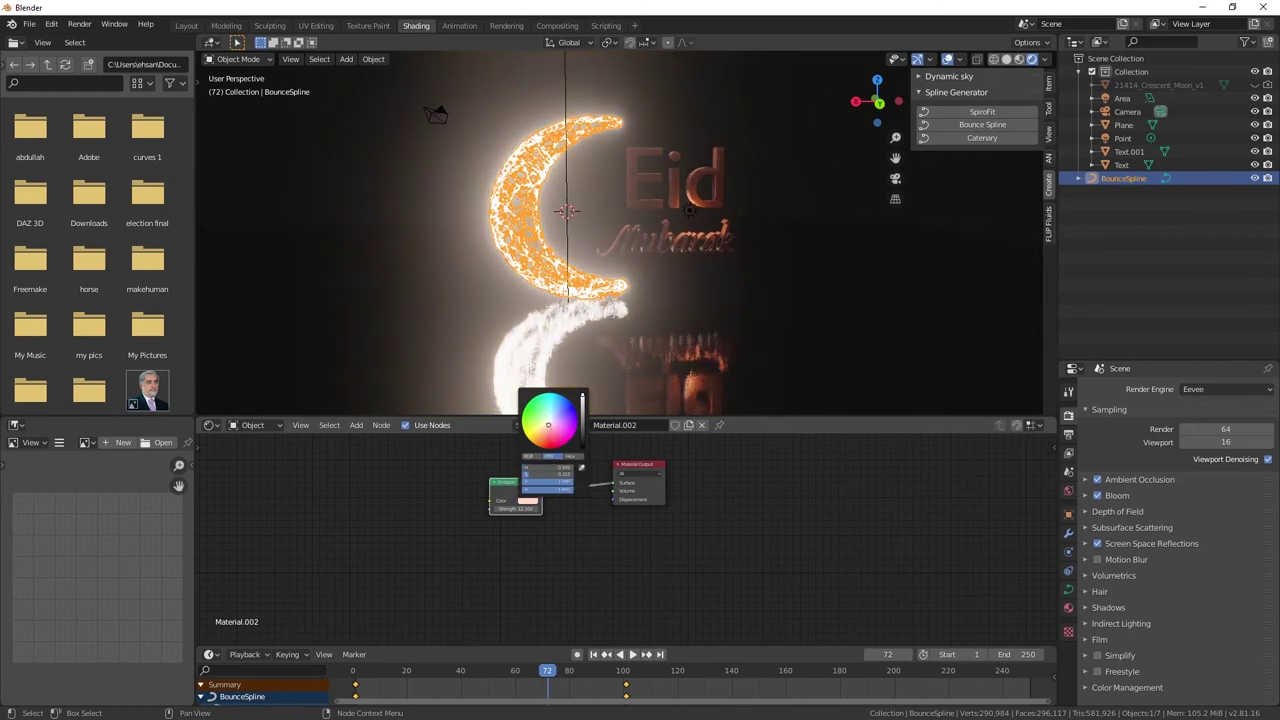
click(551, 425)
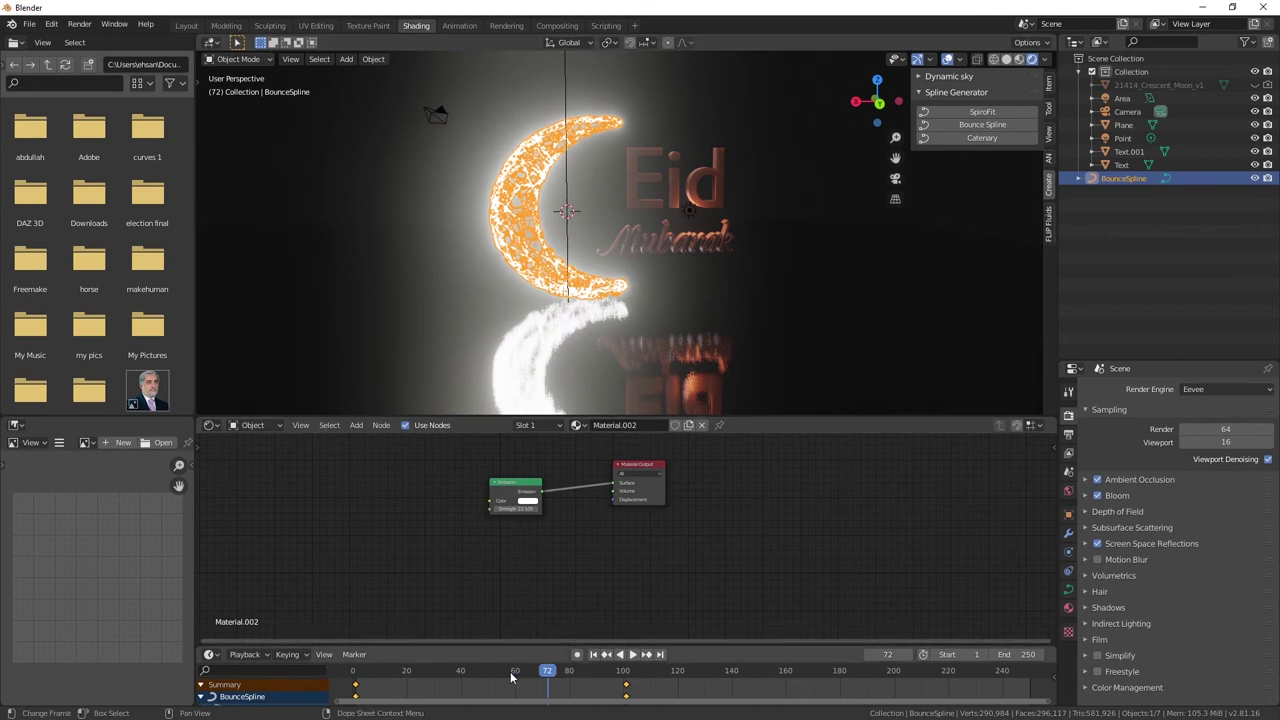
- Play the timeline to check the glow, then rewind to the first frame
click(360, 672)
key(space)
click(353, 672)
key(space)
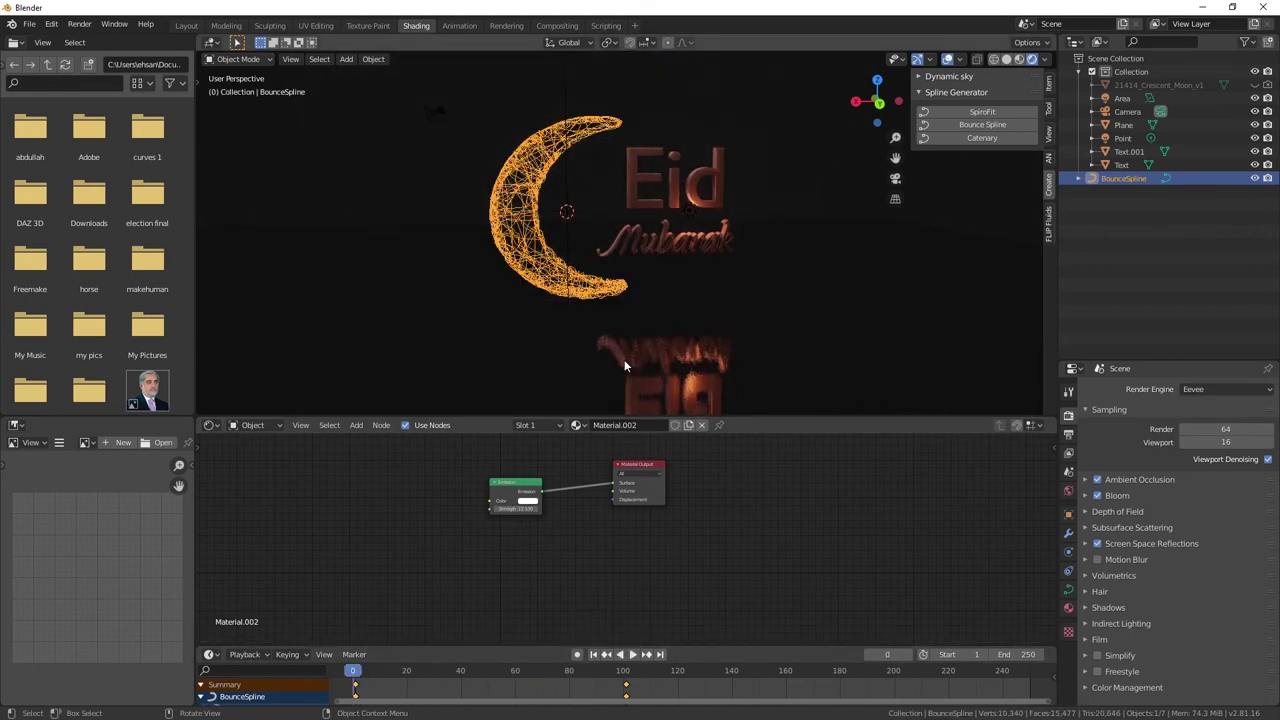
- Play the animation, stop at frame 85, then adjust the view and select the area light
key(space)
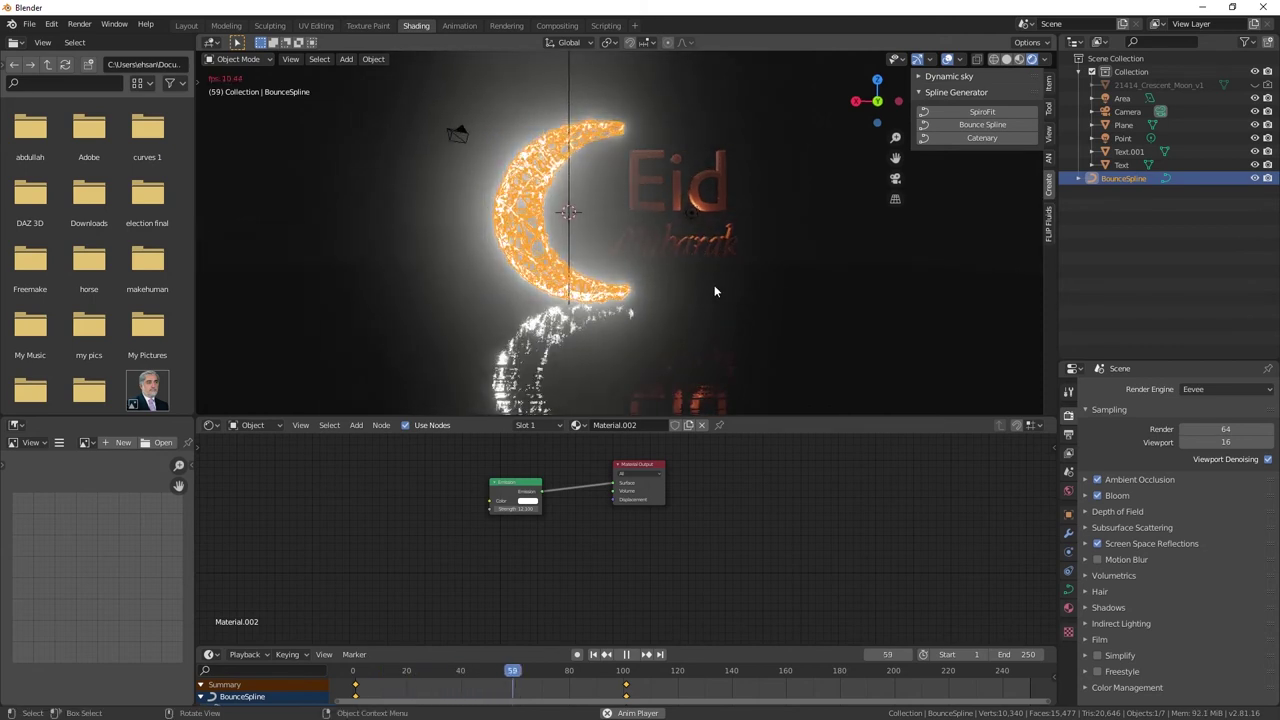
click(791, 200)
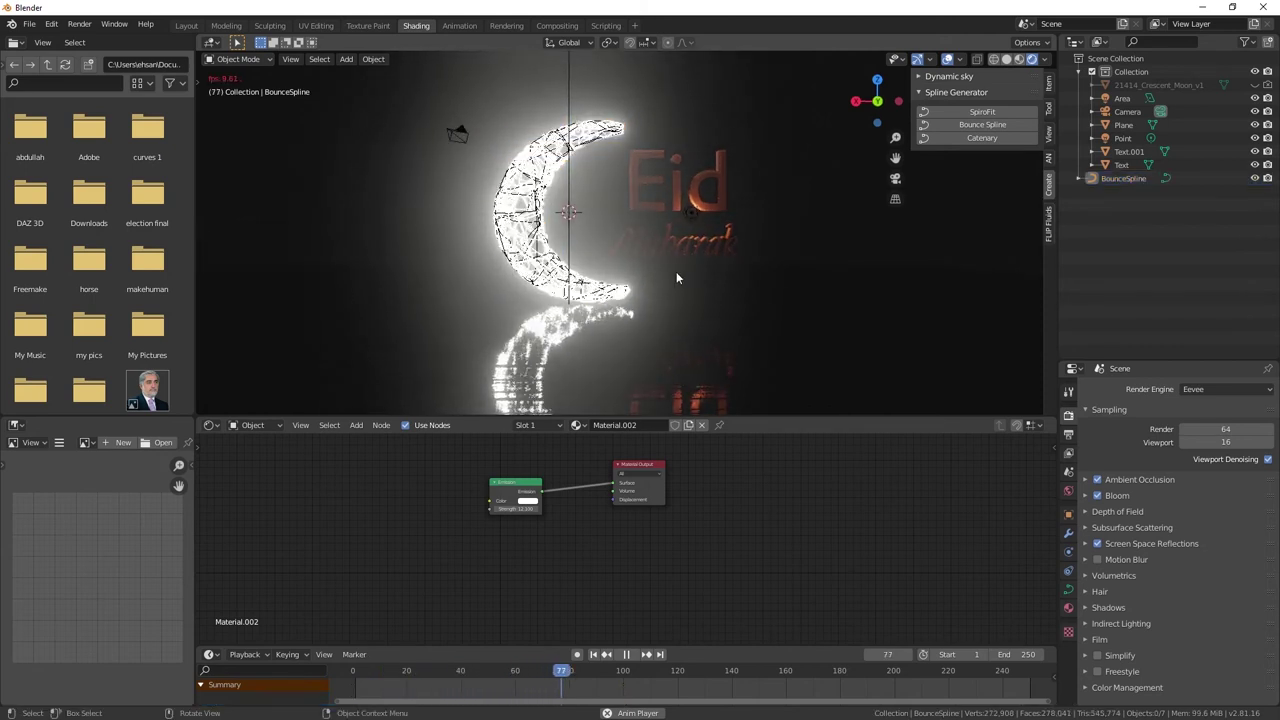
key(space)
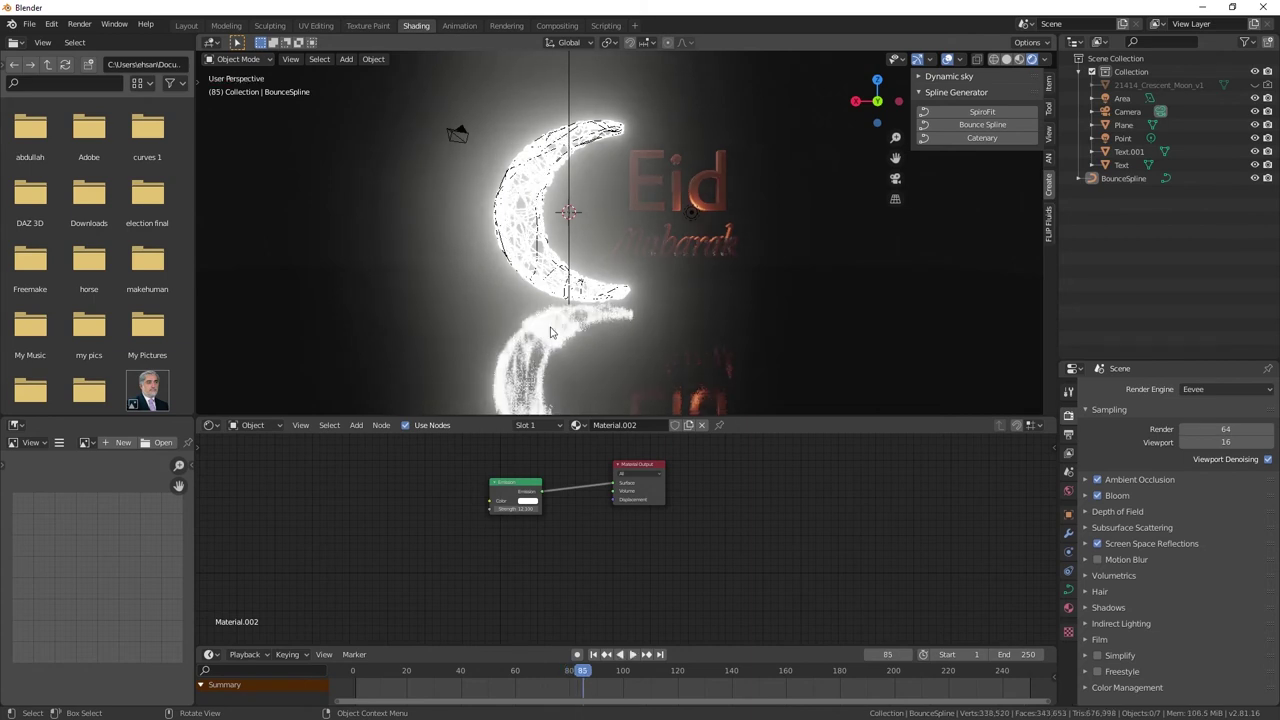
middle_drag(640, 279, 665, 268)
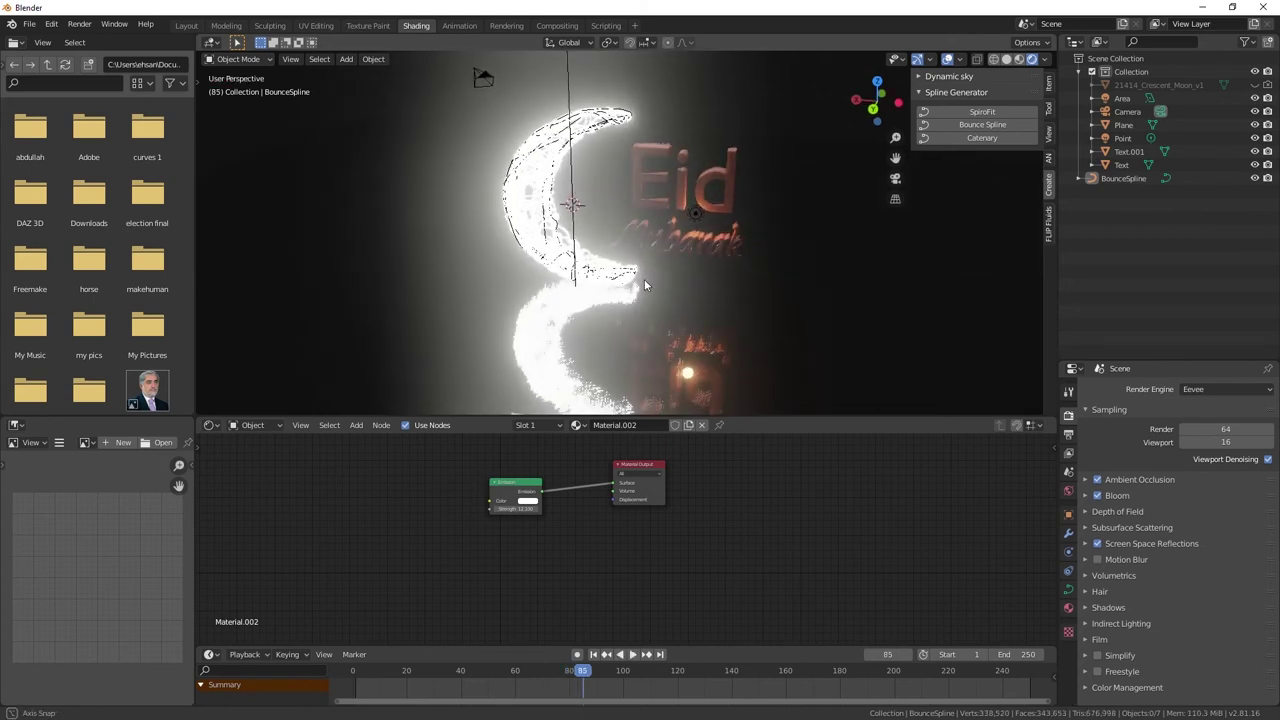
scroll(664, 263, down, 3)
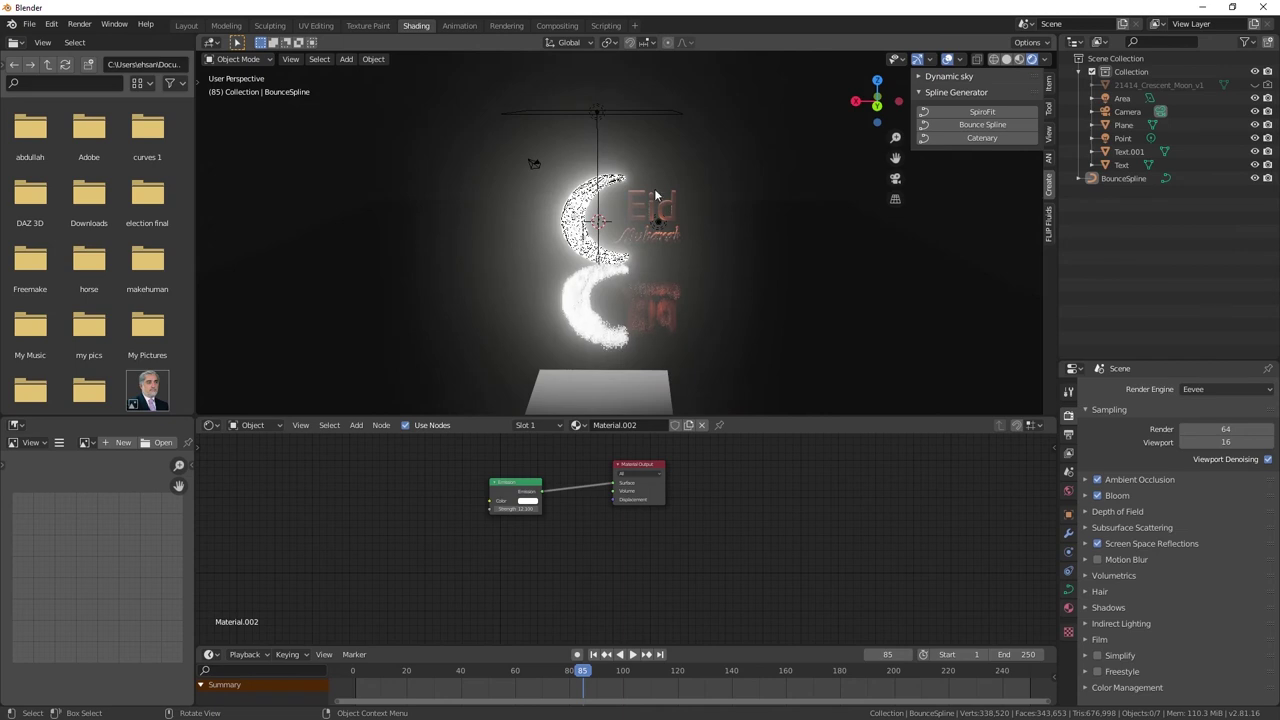
click(619, 111)
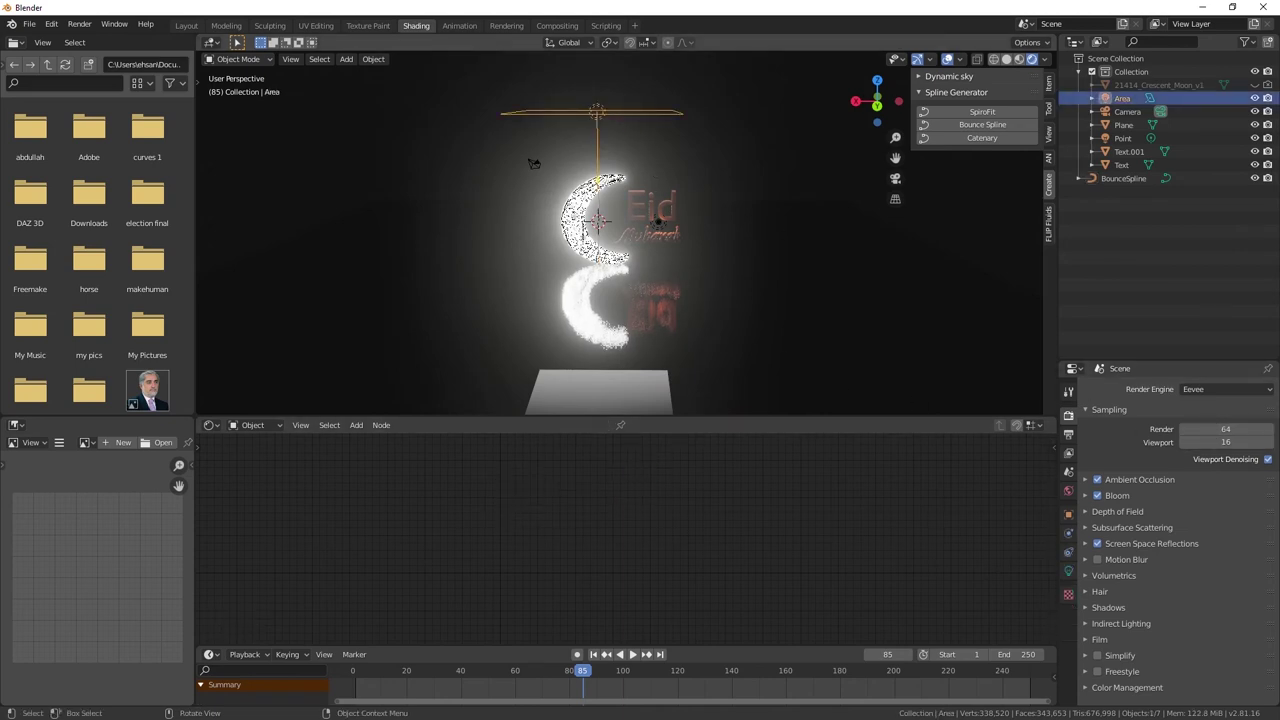
- Scale the area light up to 3.376 and make it a 2000 W blue light
key(s)
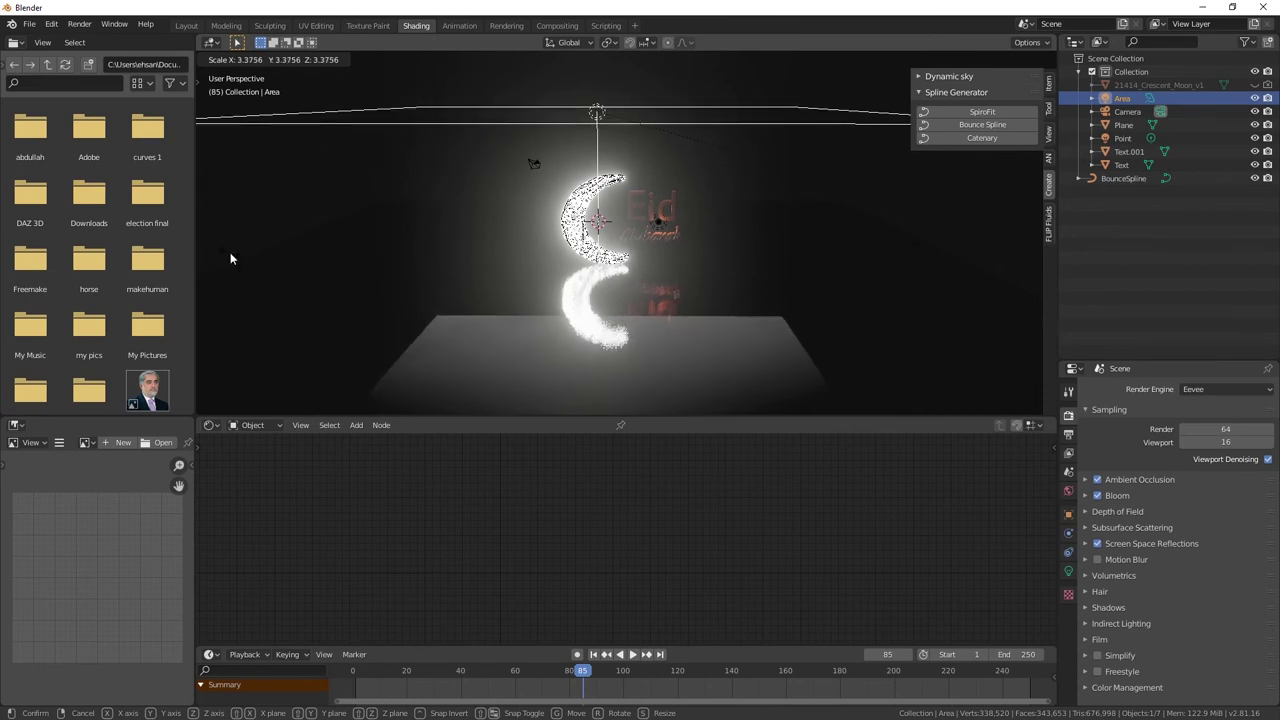
click(230, 258)
click(1068, 571)
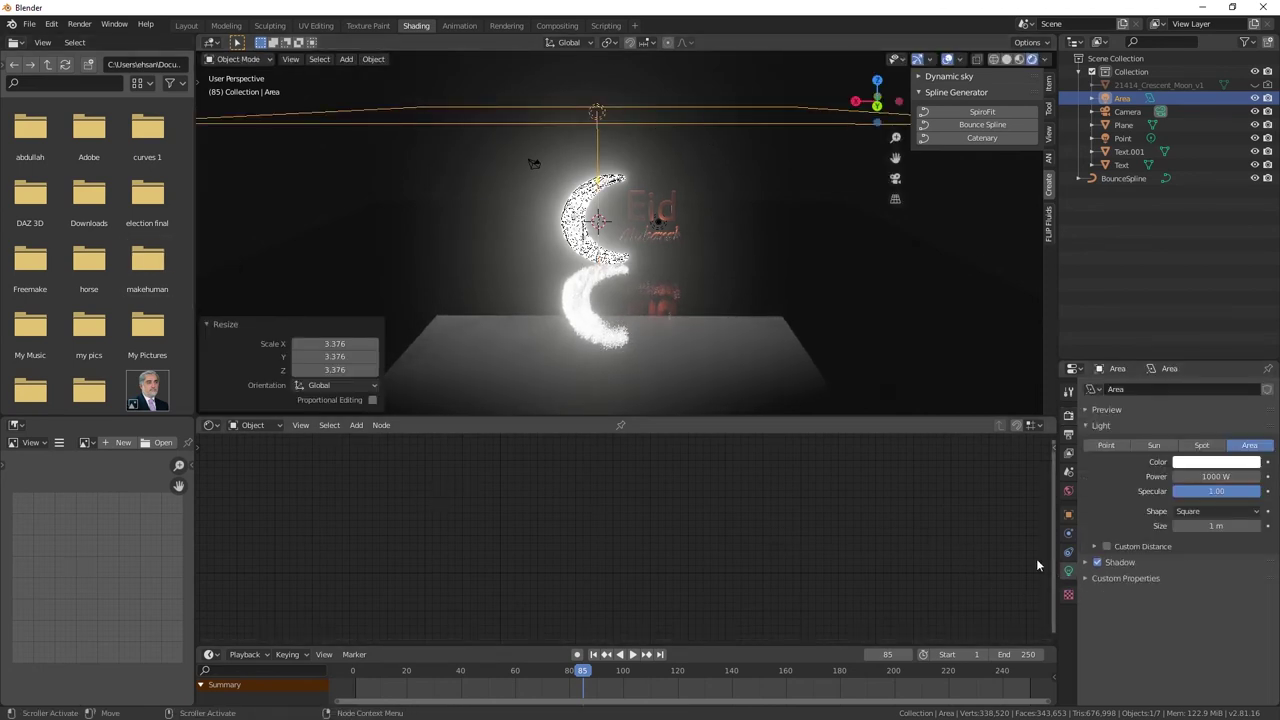
click(1212, 477)
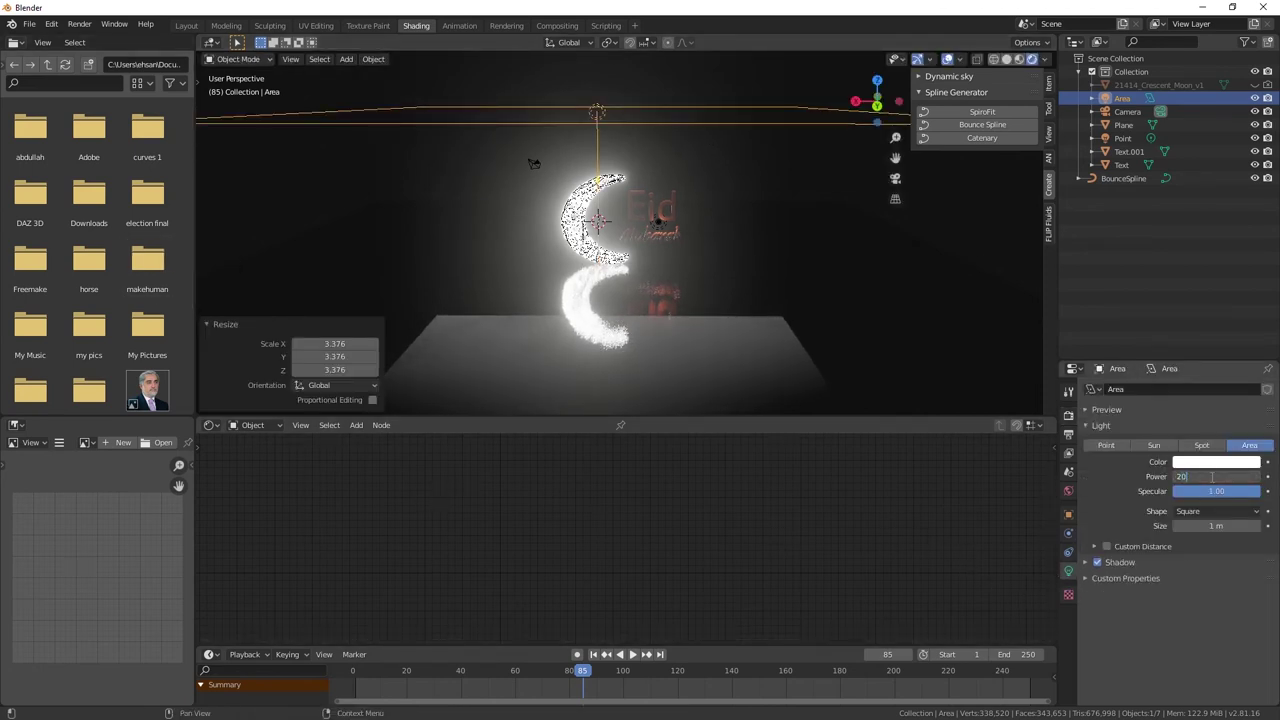
key(Return)
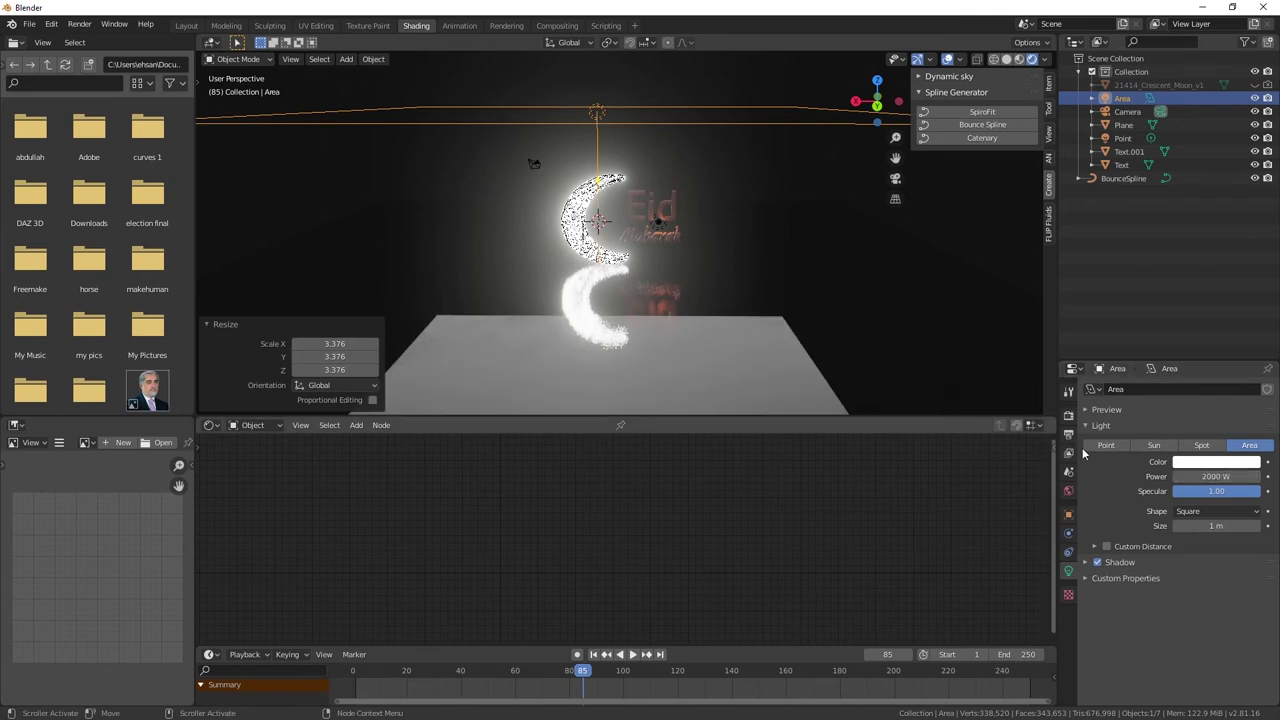
click(1230, 469)
click(1216, 313)
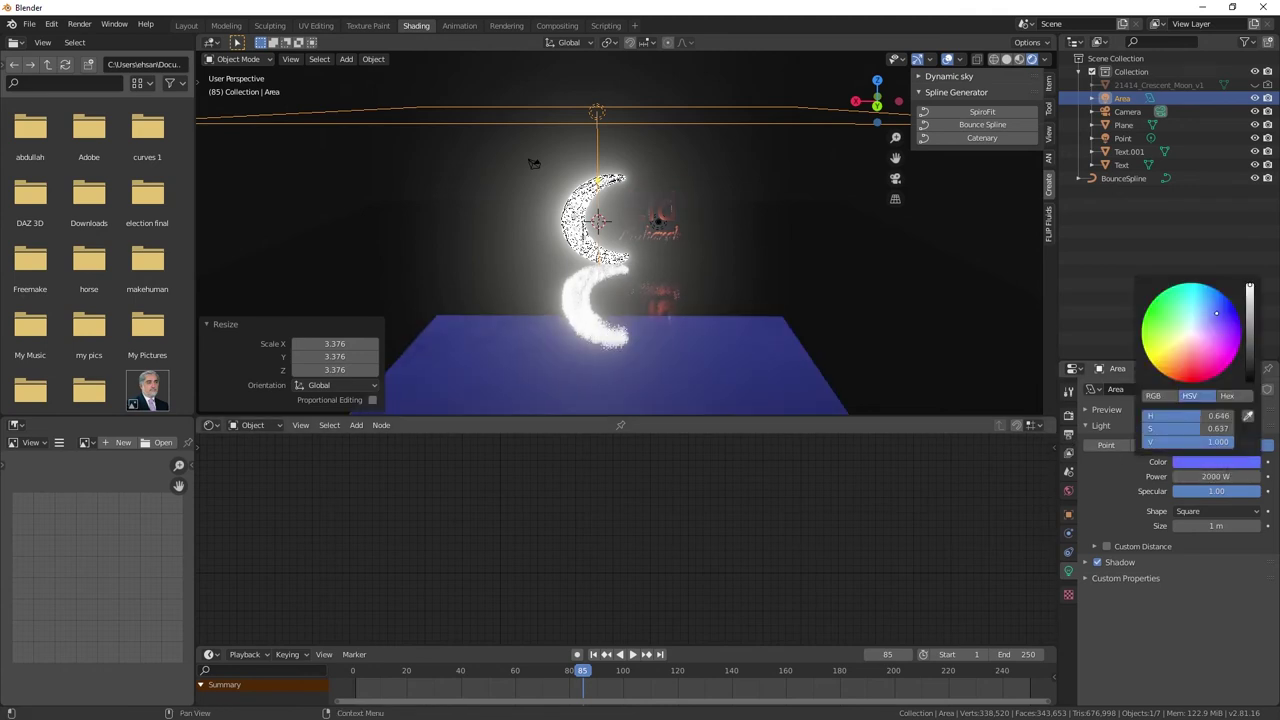
click(631, 374)
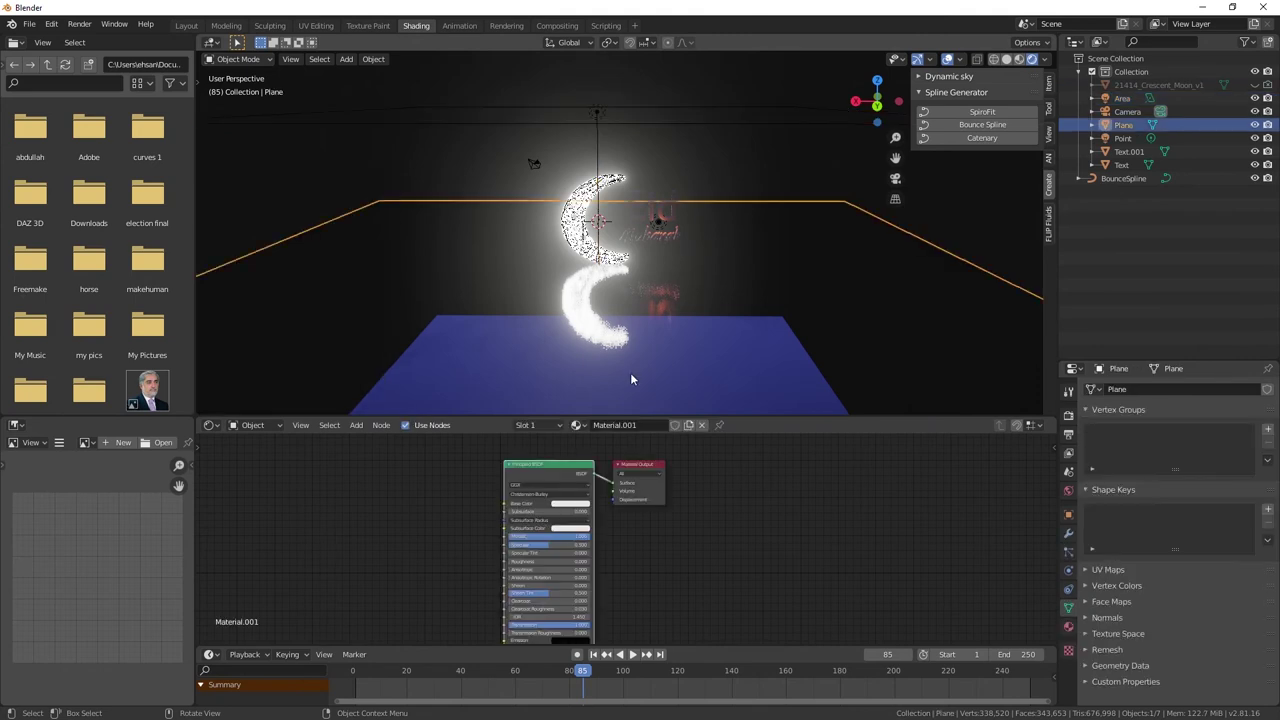
- Return the viewport to rendered shading and open the Add menu's Texture node list for the floor
middle_drag(629, 376, 635, 334)
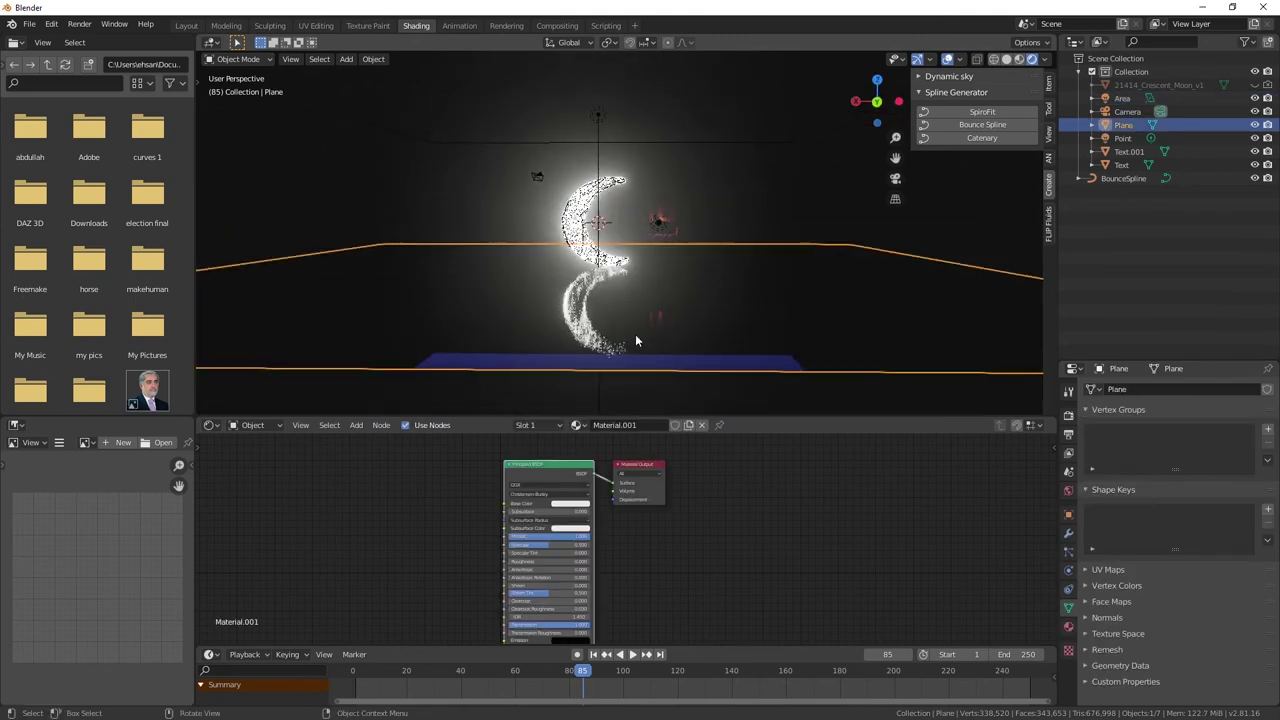
key(z)
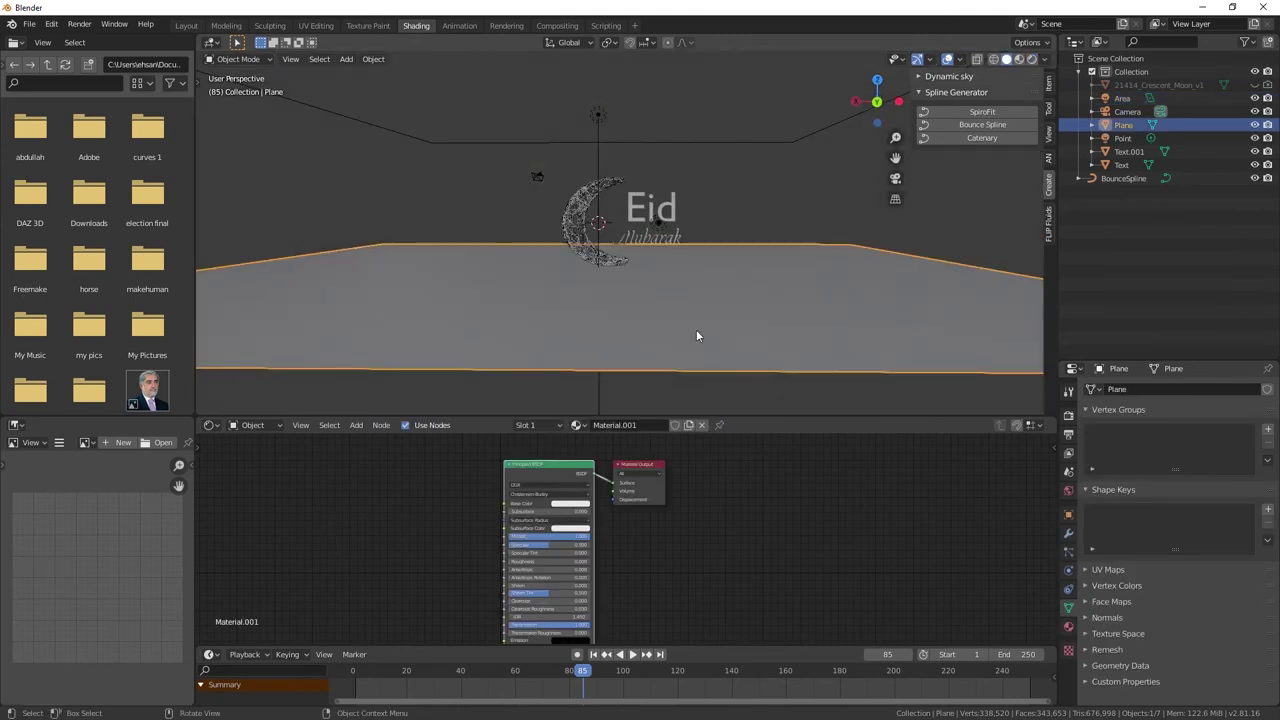
key(z)
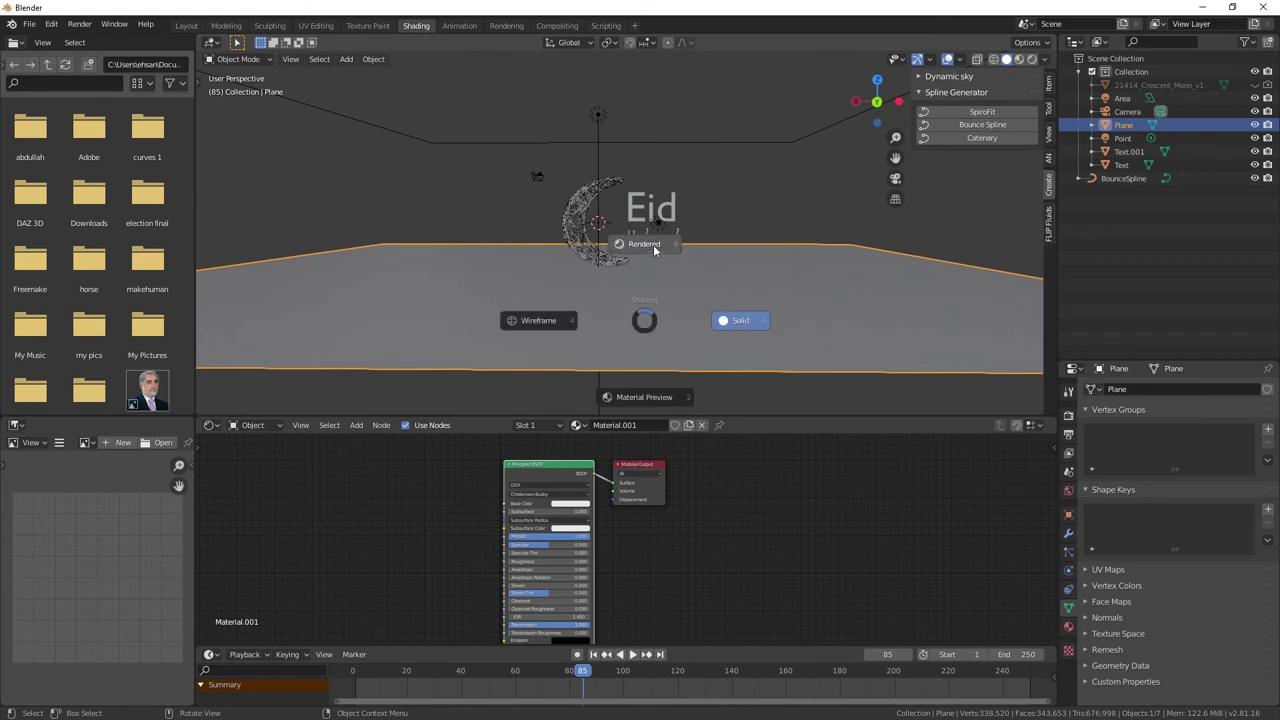
click(654, 251)
middle_drag(720, 510, 812, 506)
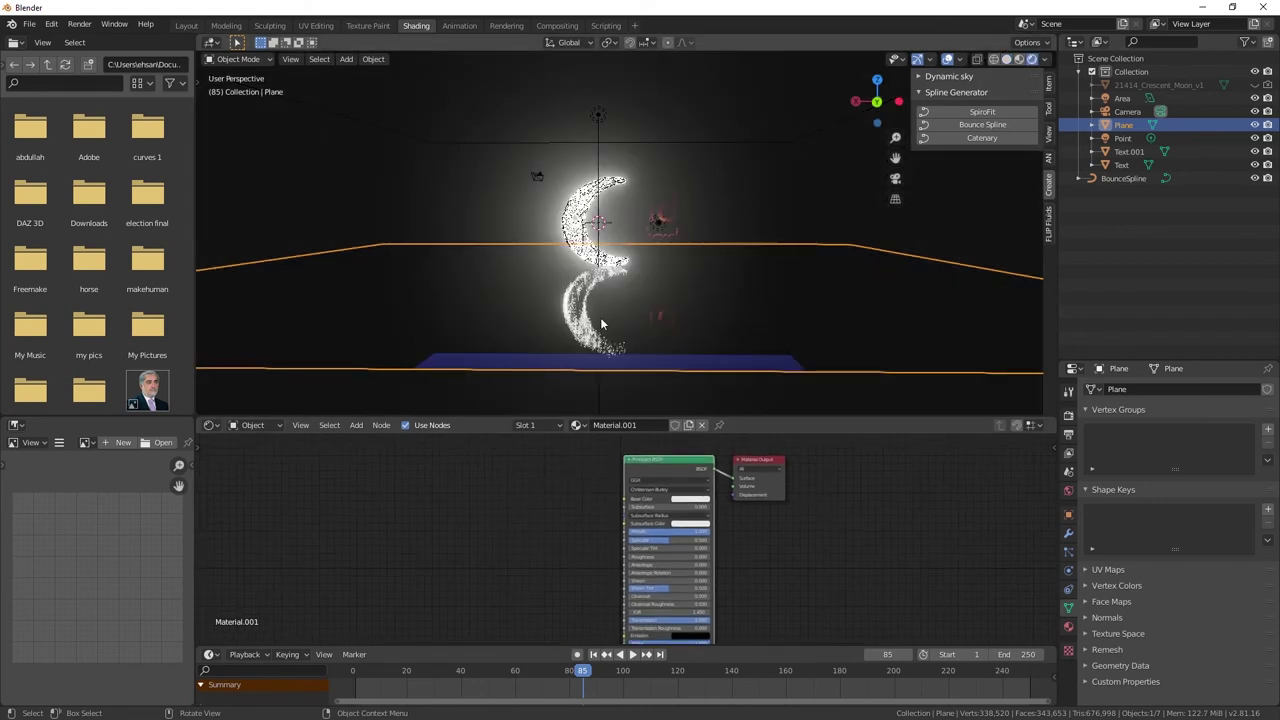
key(shift+a)
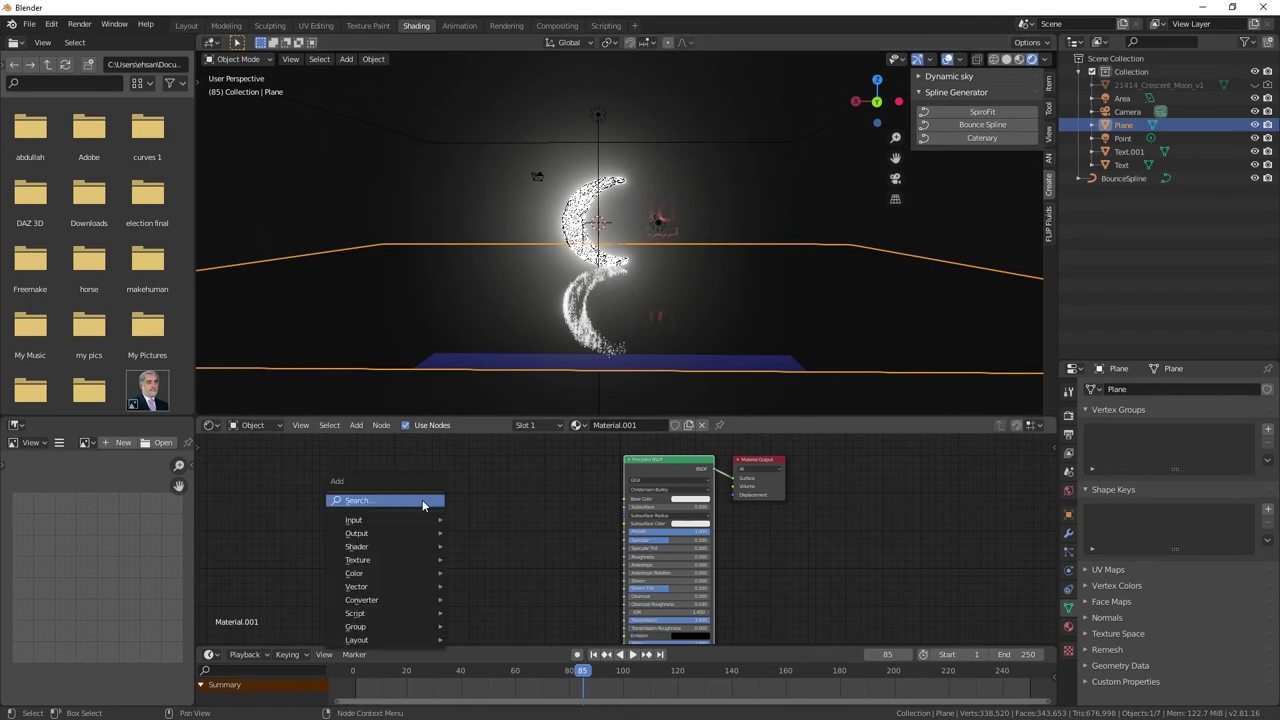
- Add a Noise Texture node to the floor material
mouse_move(358, 560)
click(488, 486)
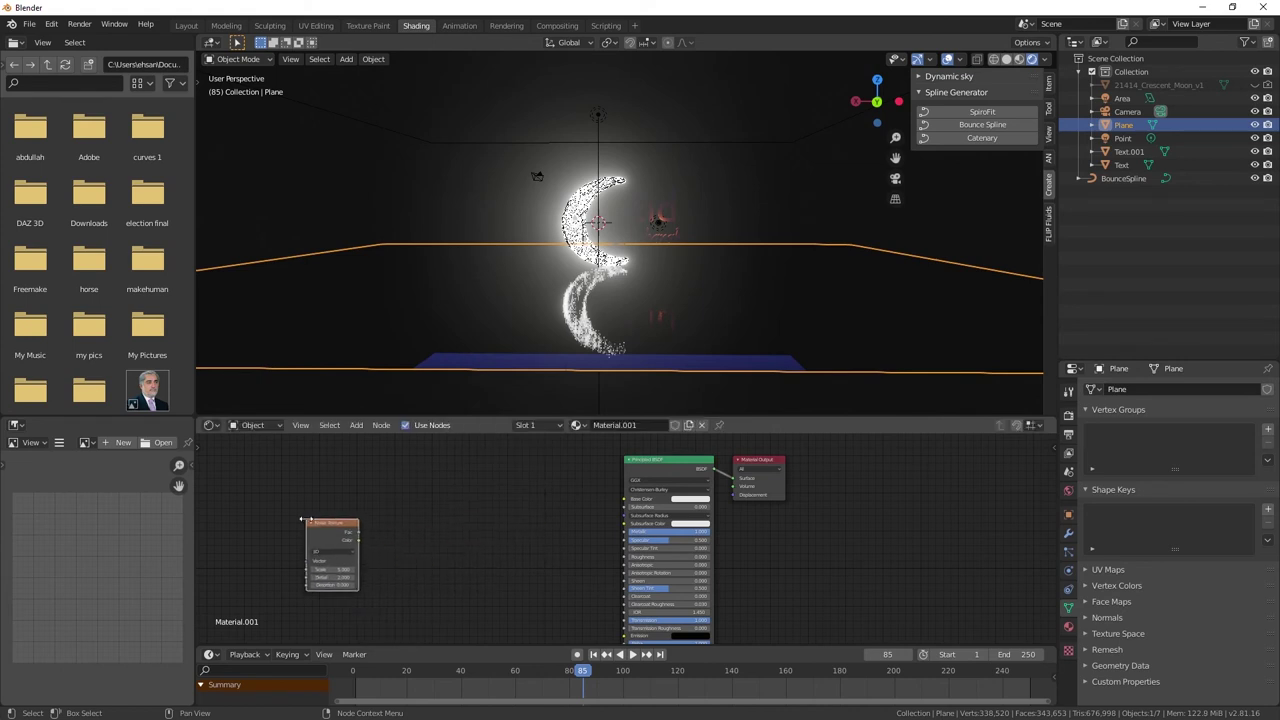
middle_drag(590, 564, 438, 527)
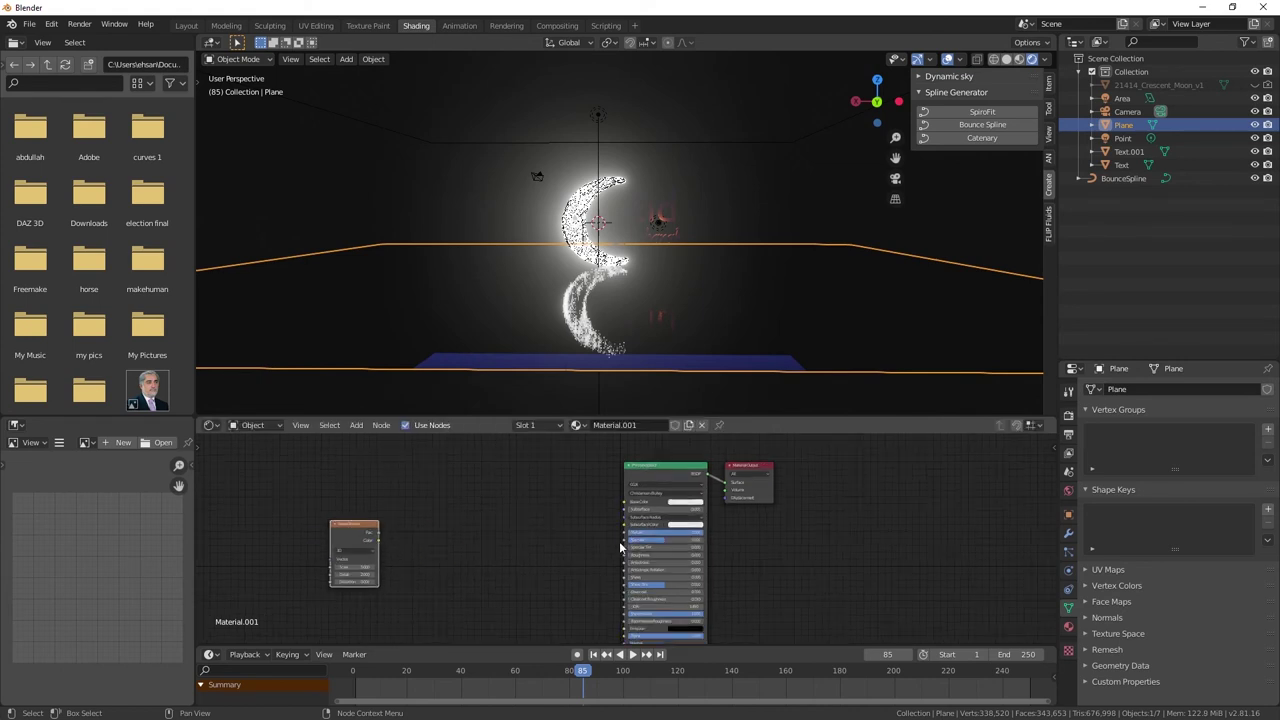
drag(382, 497, 627, 604)
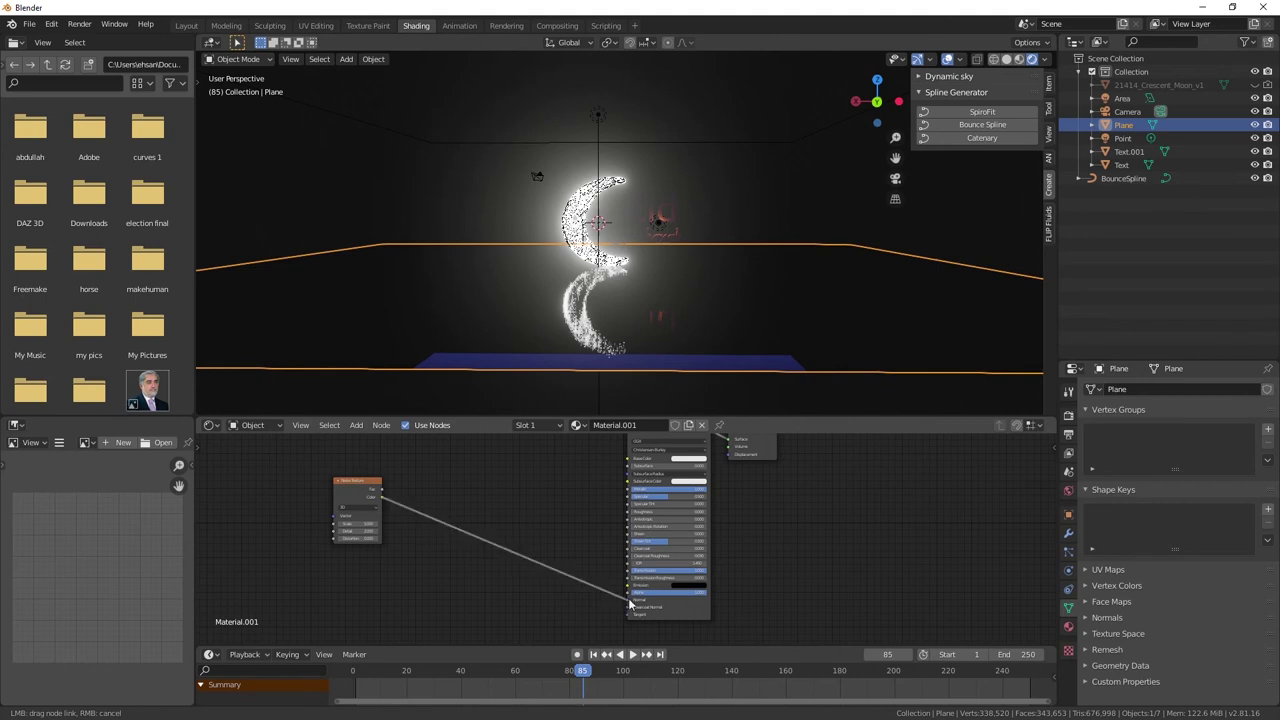
drag(627, 604, 600, 598)
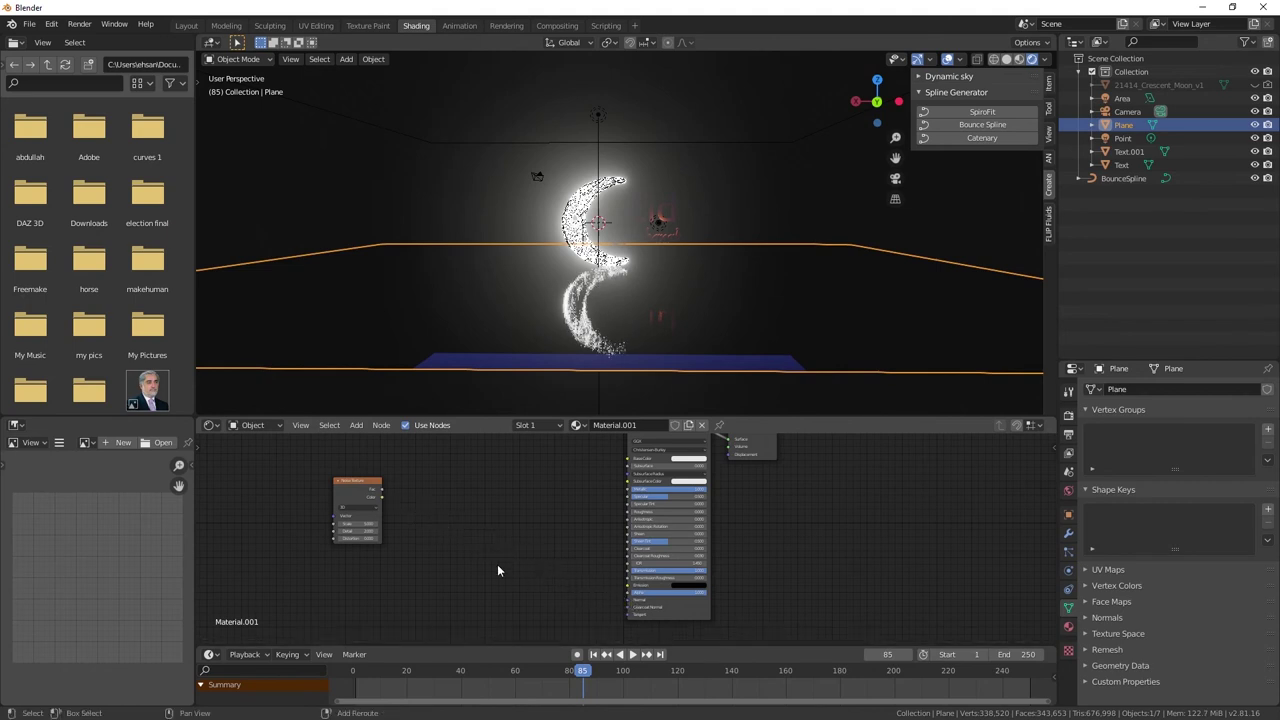
- Add a Normal Map node and wire it into the Principled BSDF's Normal input
key(shift+a)
click(483, 502)
text(normal)
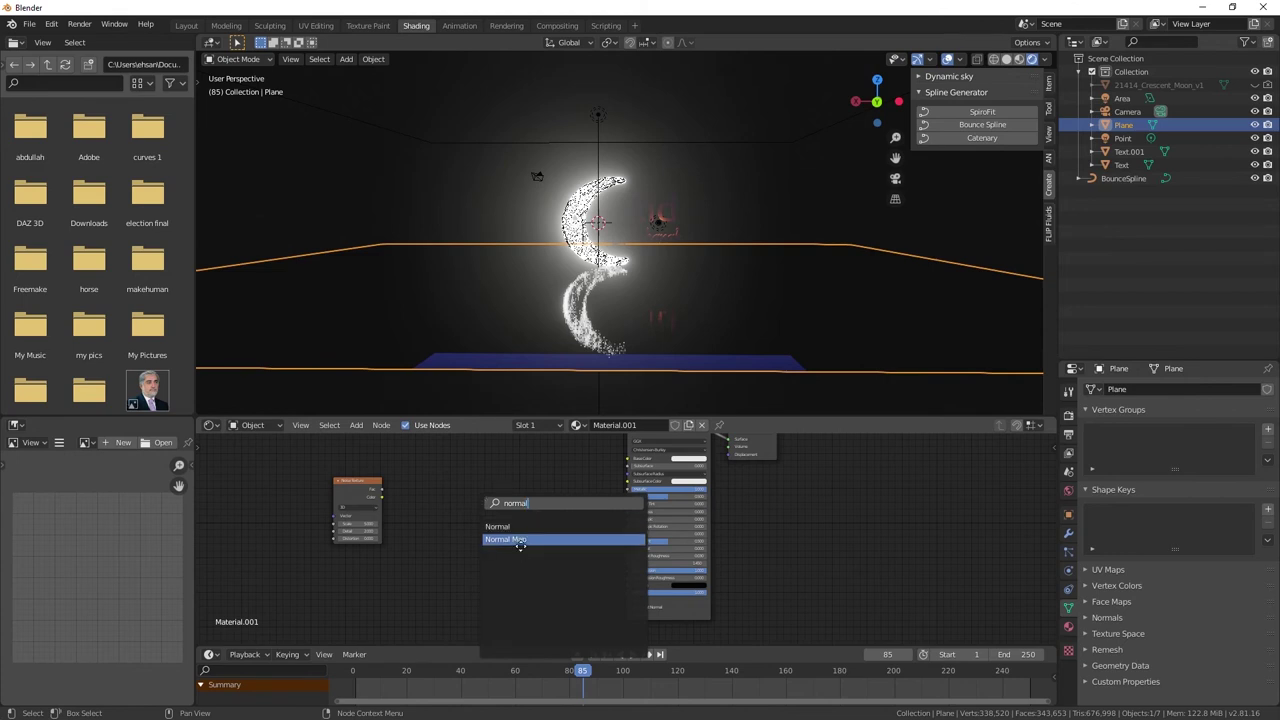
click(520, 540)
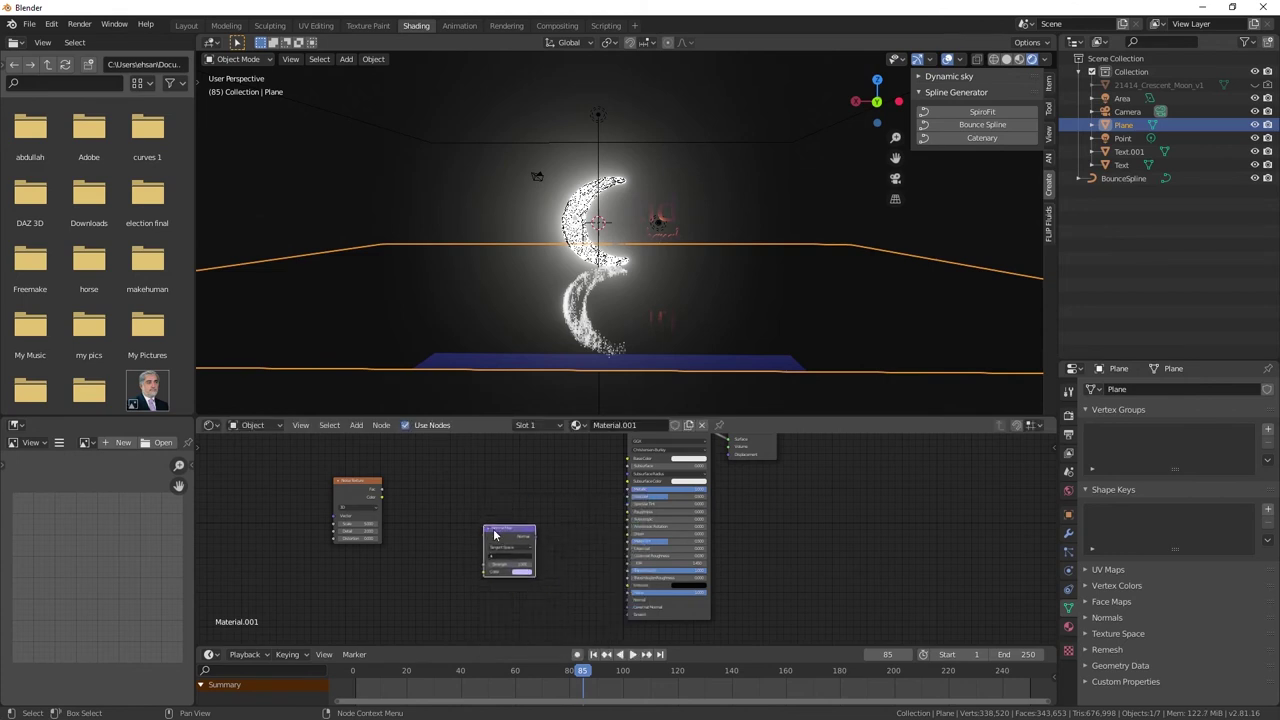
drag(536, 544, 628, 600)
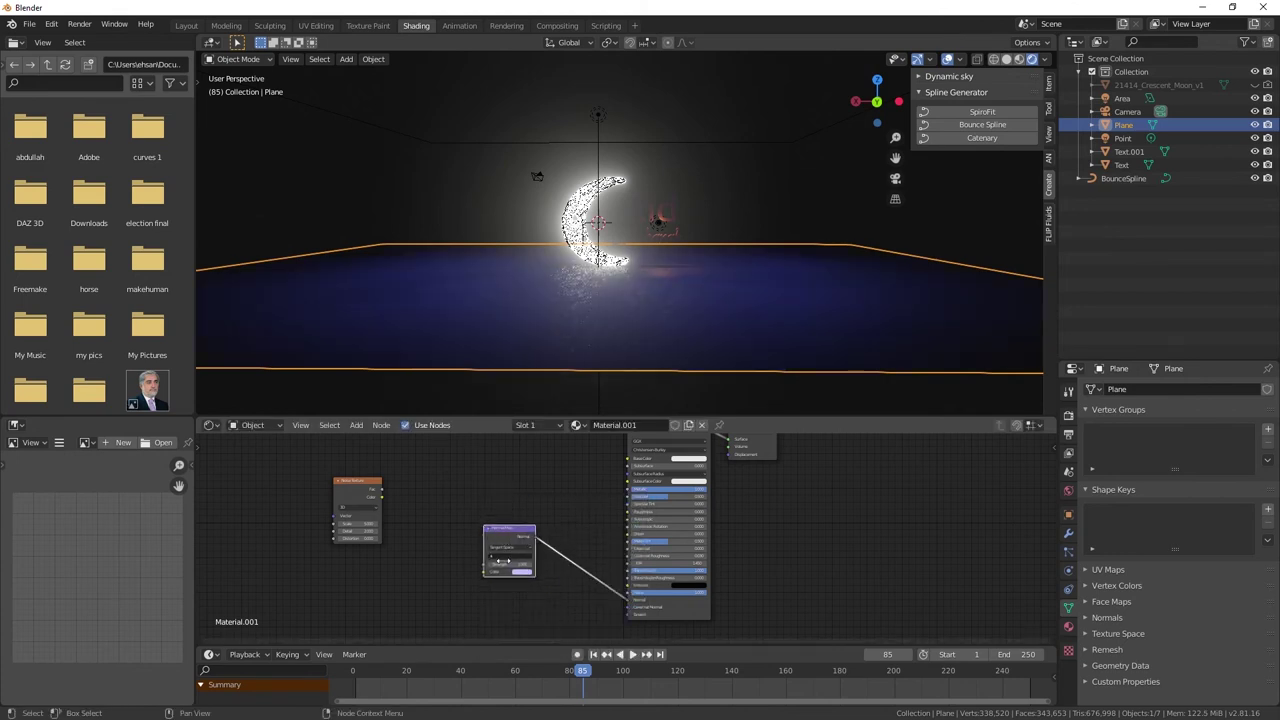
drag(381, 501, 484, 571)
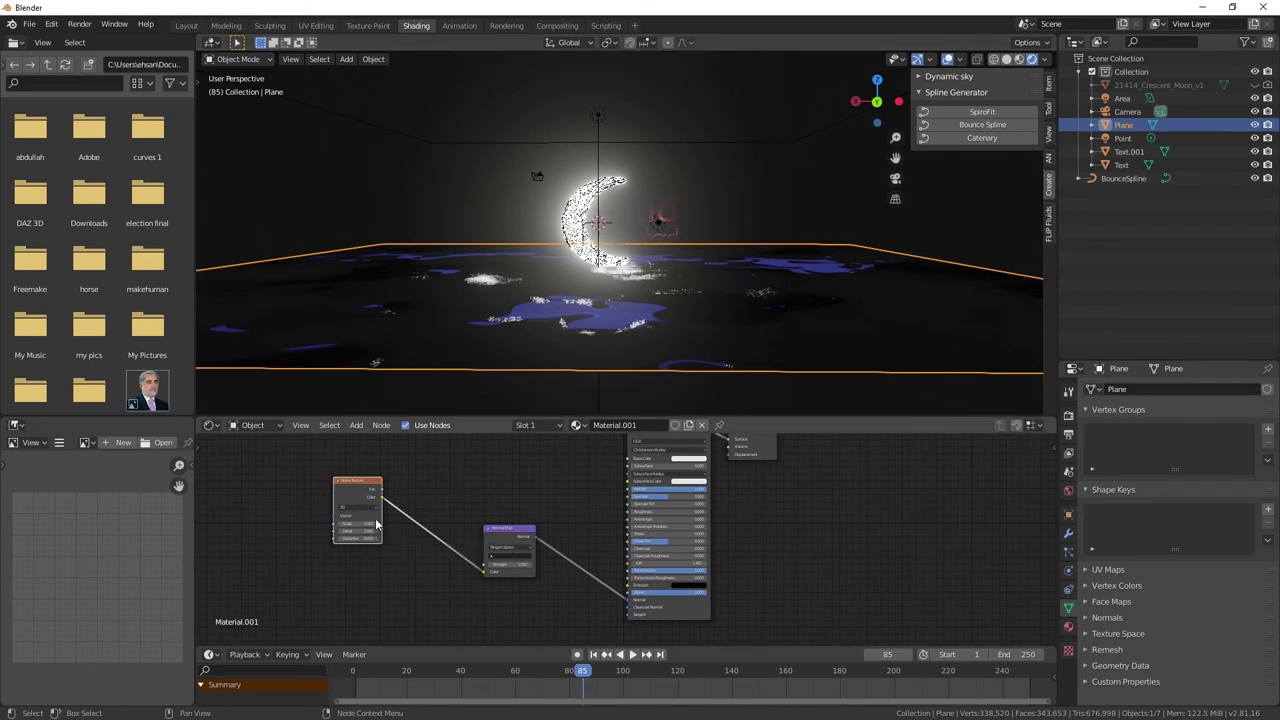
drag(370, 522, 400, 522)
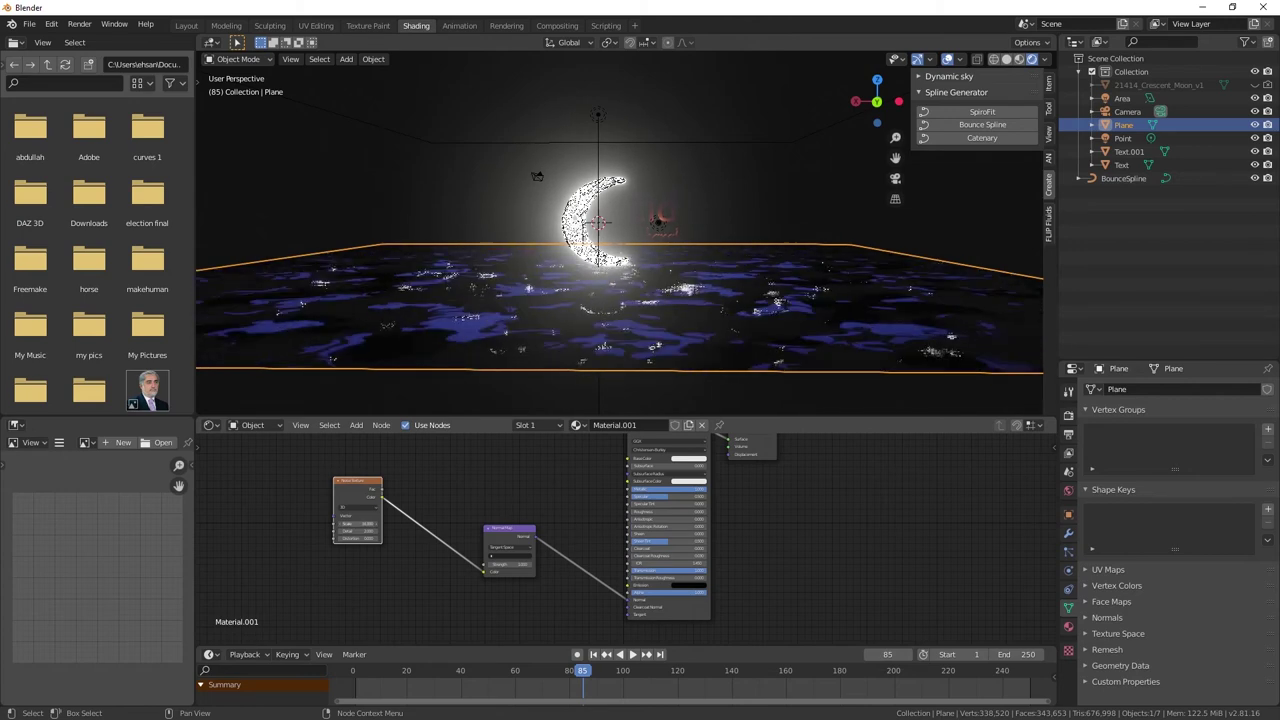
drag(400, 522, 420, 522)
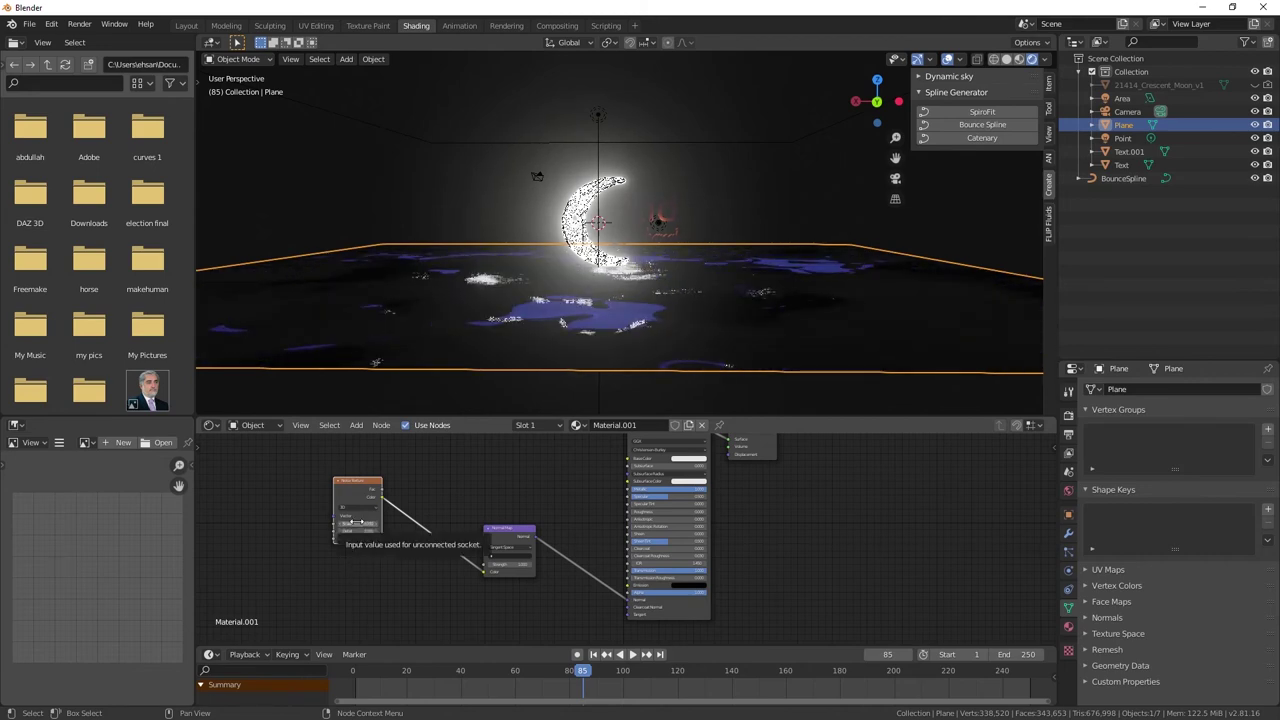
drag(356, 522, 370, 522)
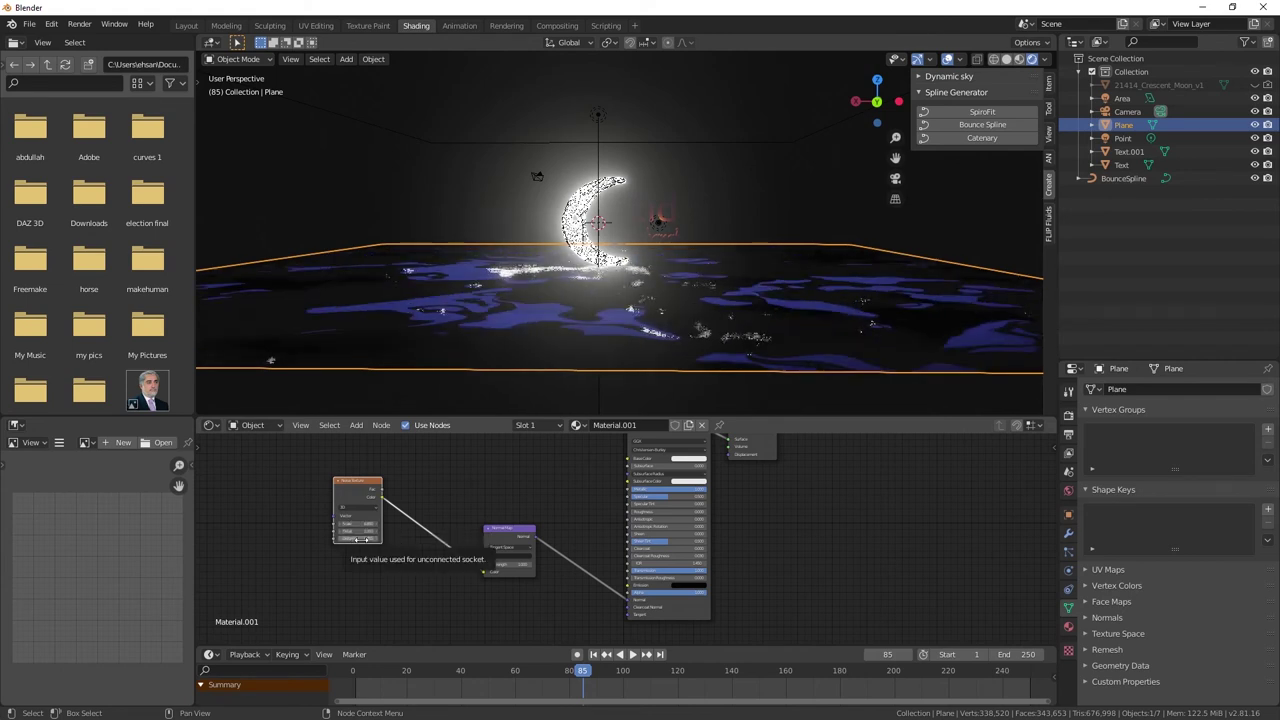
drag(360, 539, 378, 539)
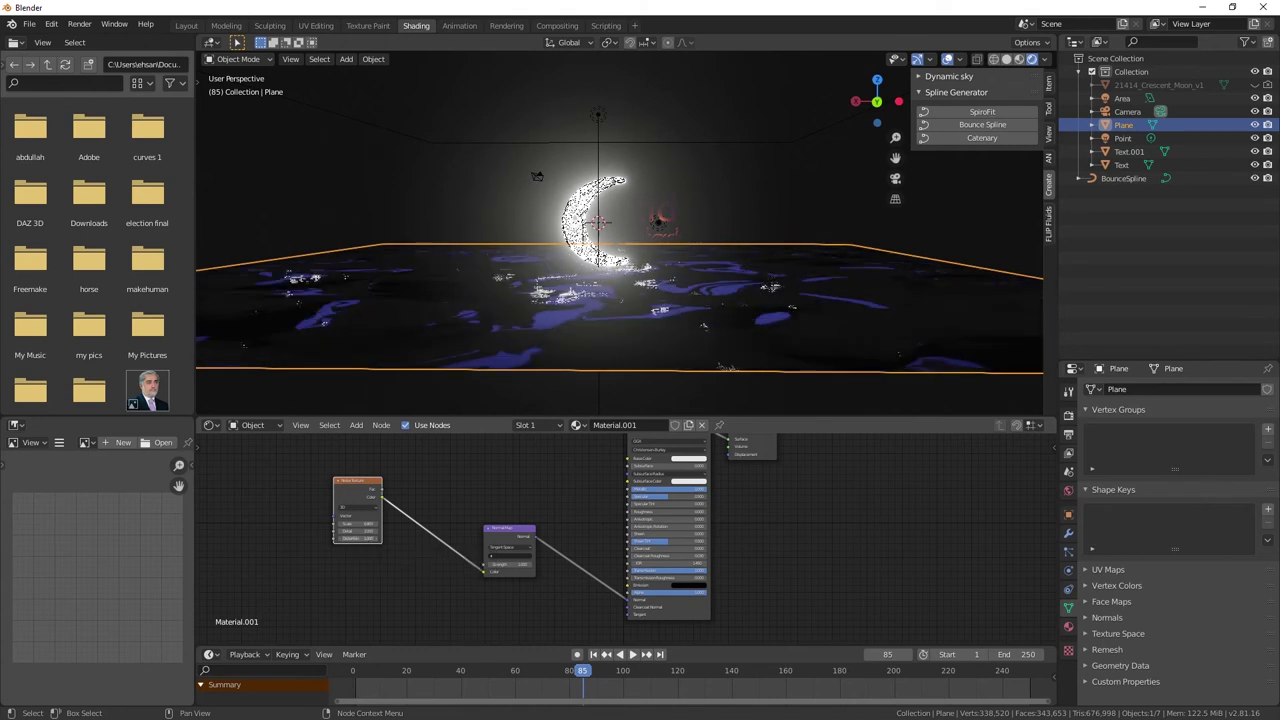
drag(370, 538, 414, 528)
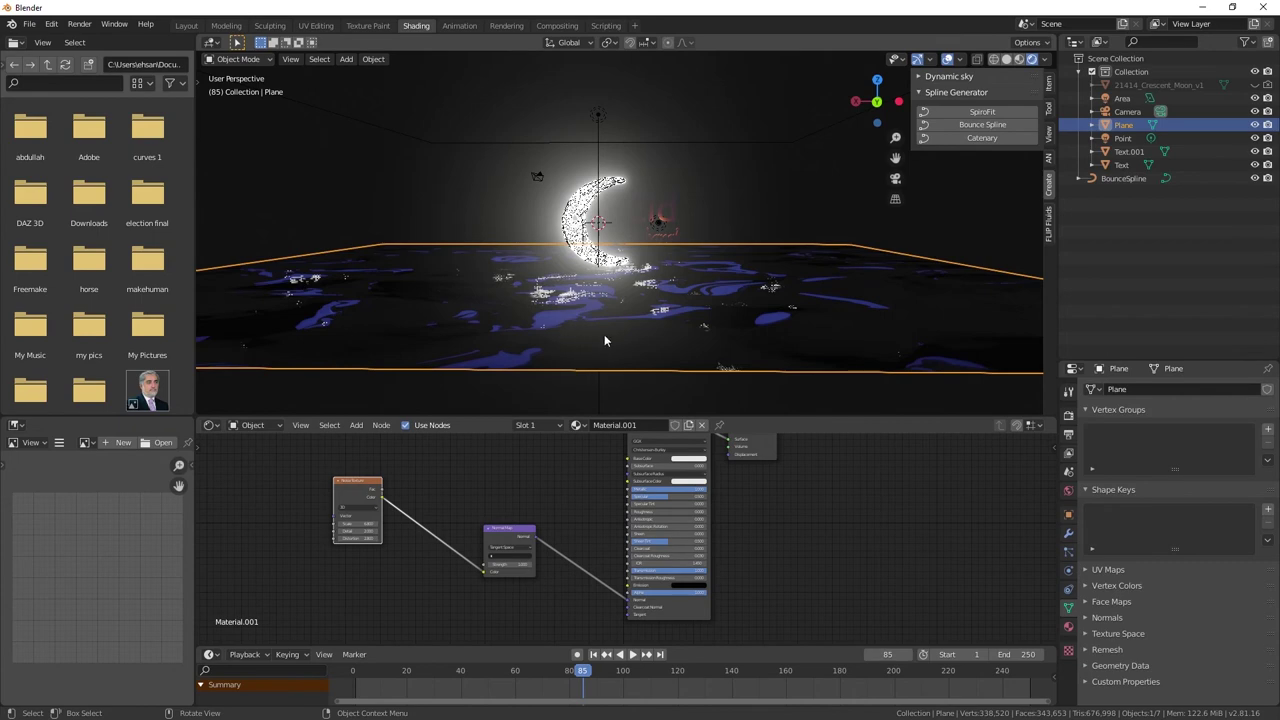
mouse_move(640, 274)
middle_down()
mouse_move(630, 296)
mouse_move(672, 222)
middle_up()
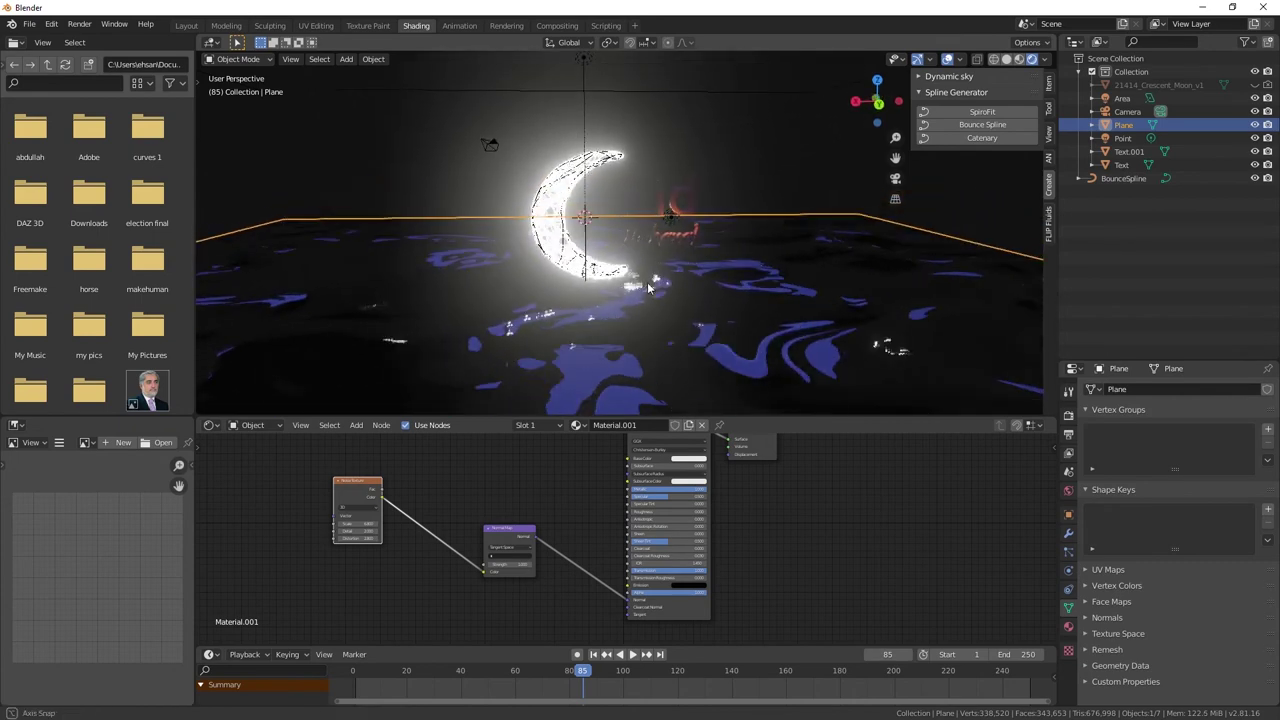
click(670, 220)
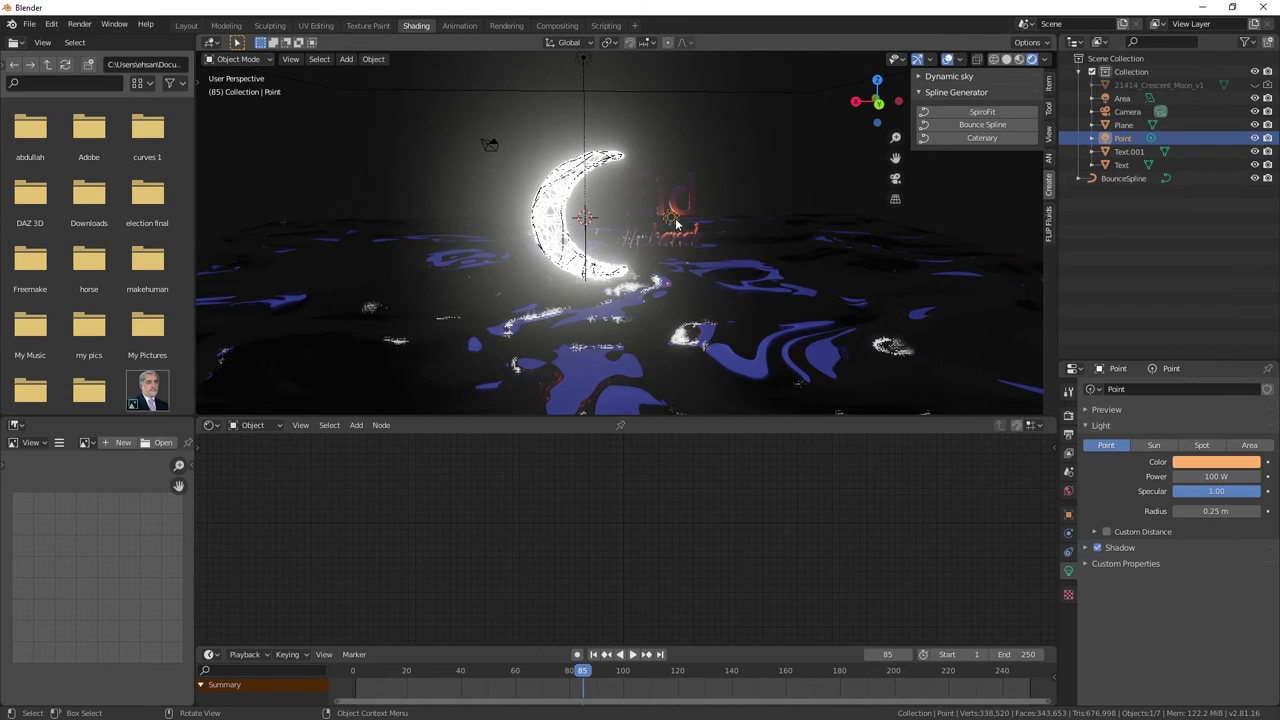
- Raise the point light's power to 2000 W, then to 50000 W
click(1210, 477)
text(2000)
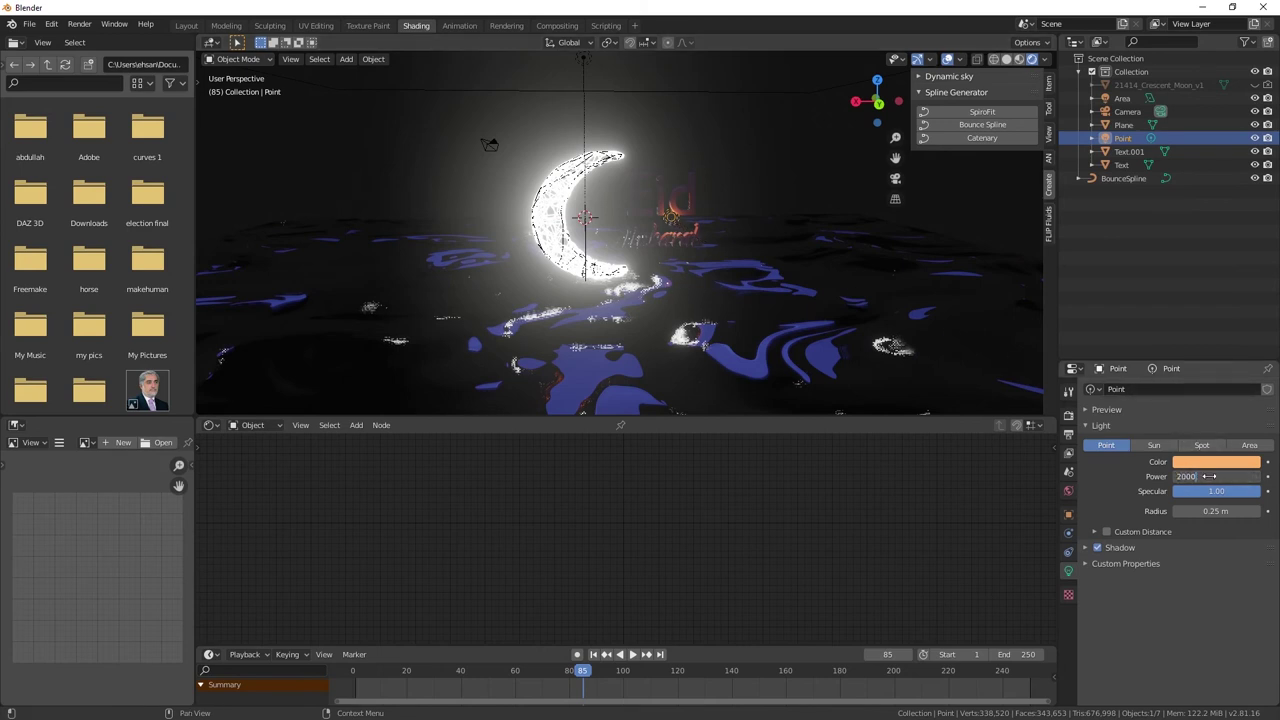
key(Return)
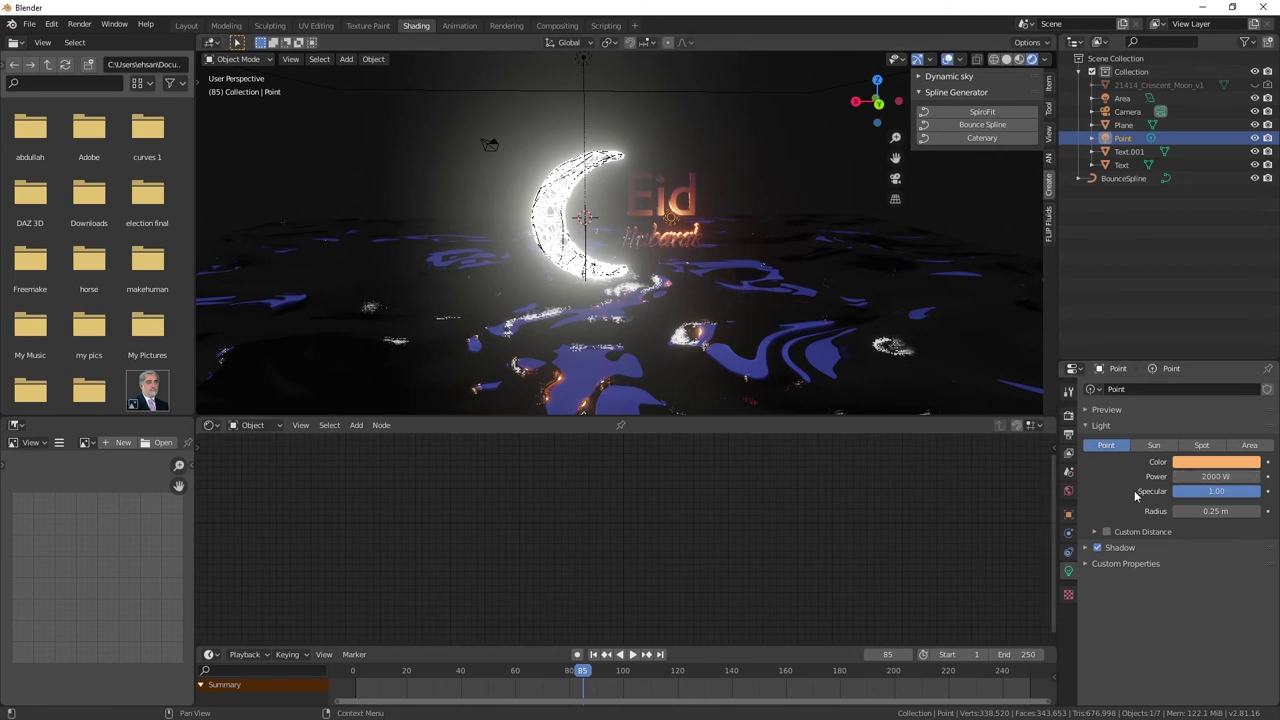
click(1200, 476)
text(5)
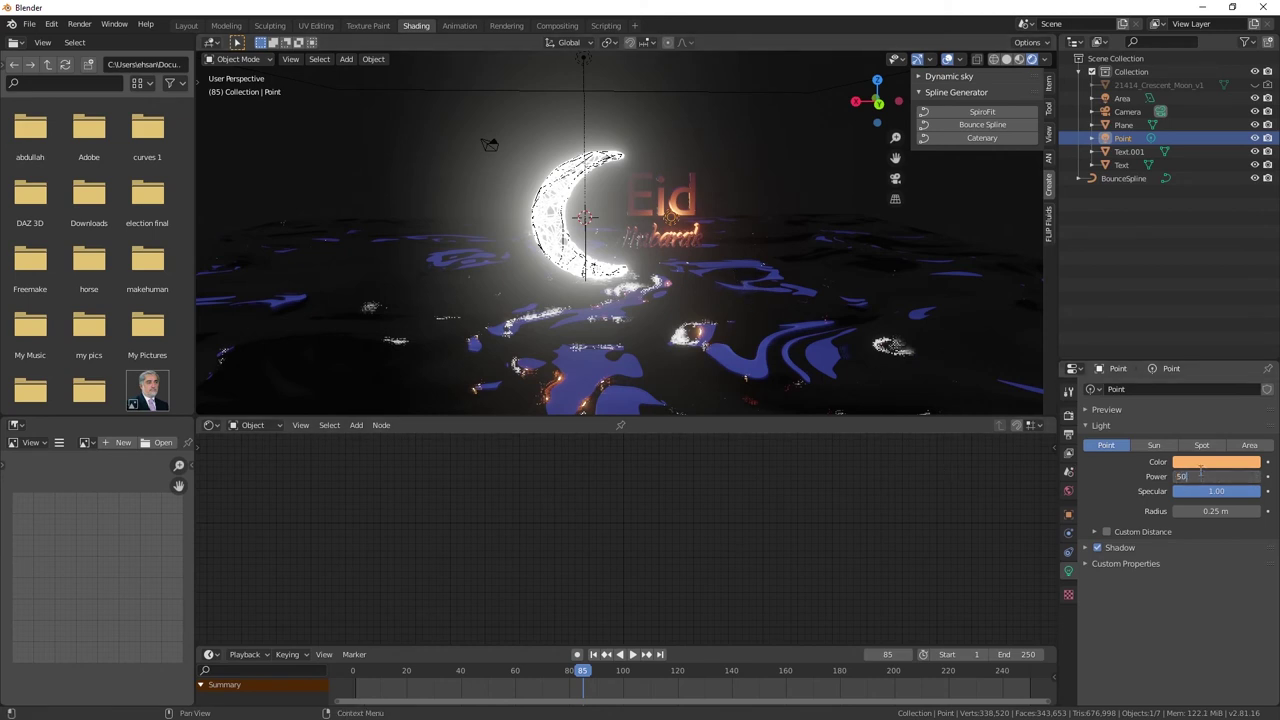
text(000 W)
key(Return)
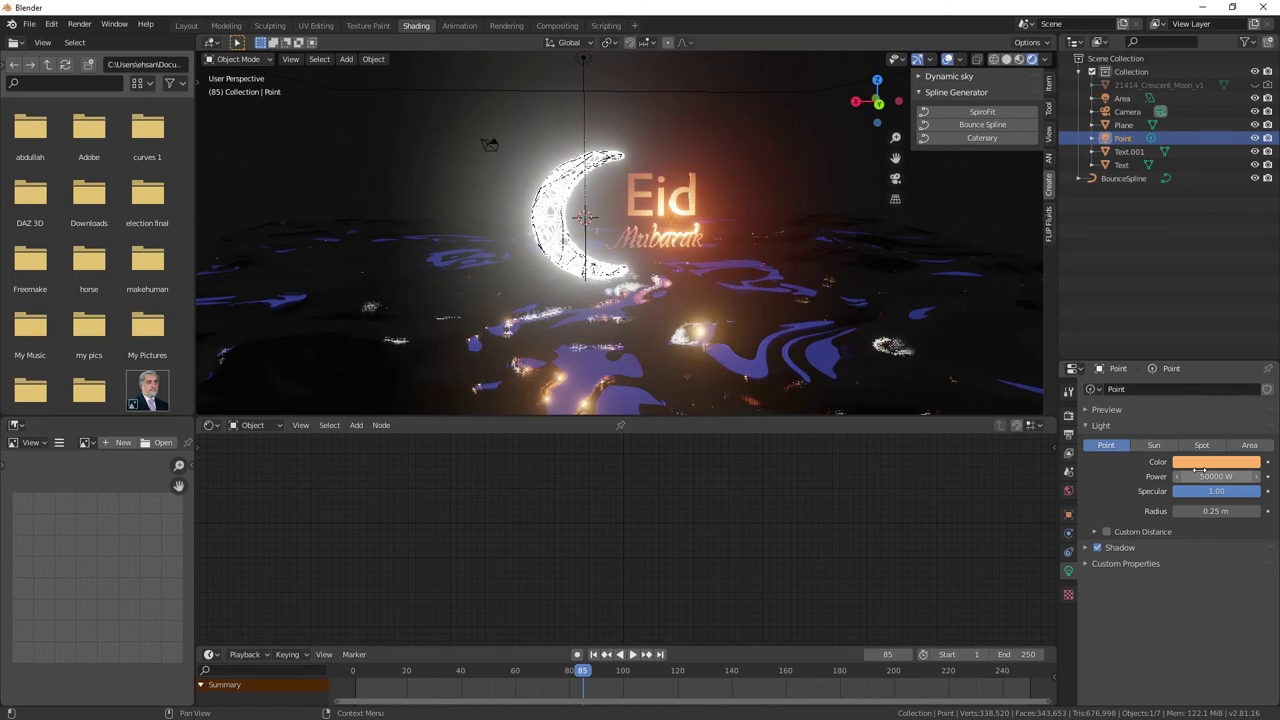
mouse_move(688, 291)
middle_down()
mouse_move(670, 289)
mouse_move(683, 290)
middle_up()
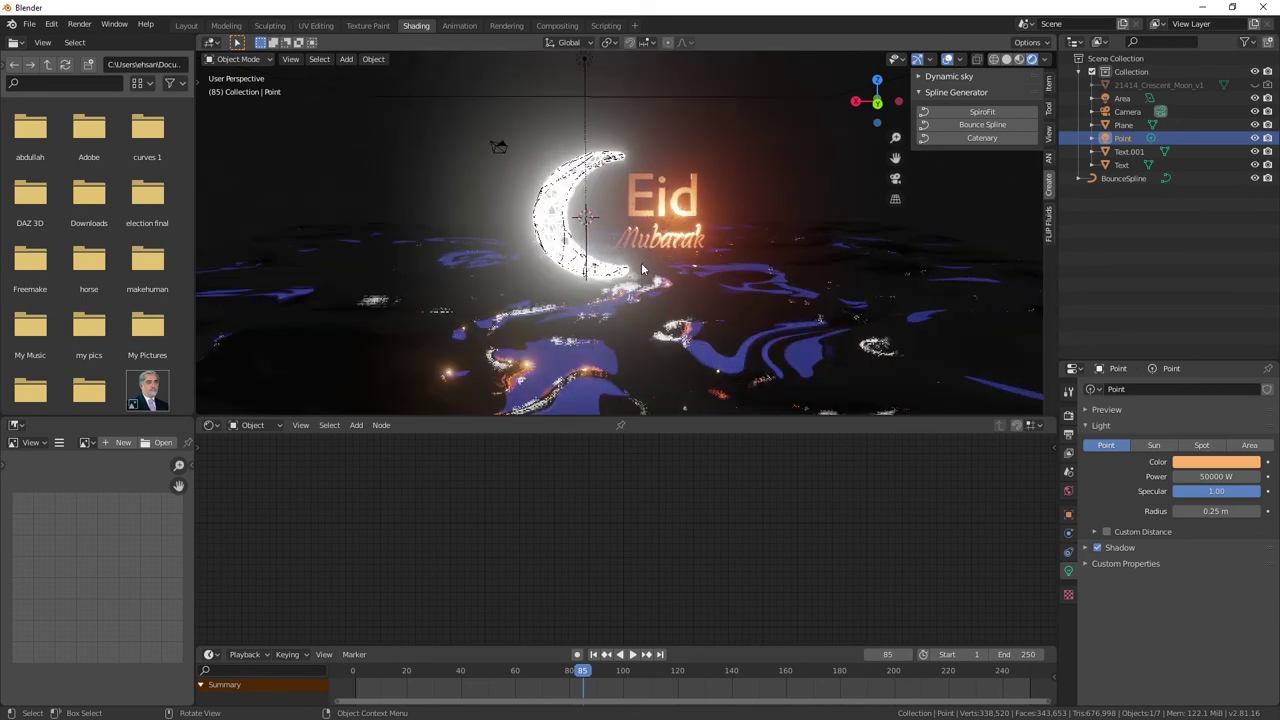
mouse_move(690, 290)
middle_down()
mouse_move(705, 274)
mouse_move(684, 271)
mouse_move(732, 272)
mouse_move(697, 280)
mouse_move(715, 276)
mouse_move(708, 284)
middle_up()
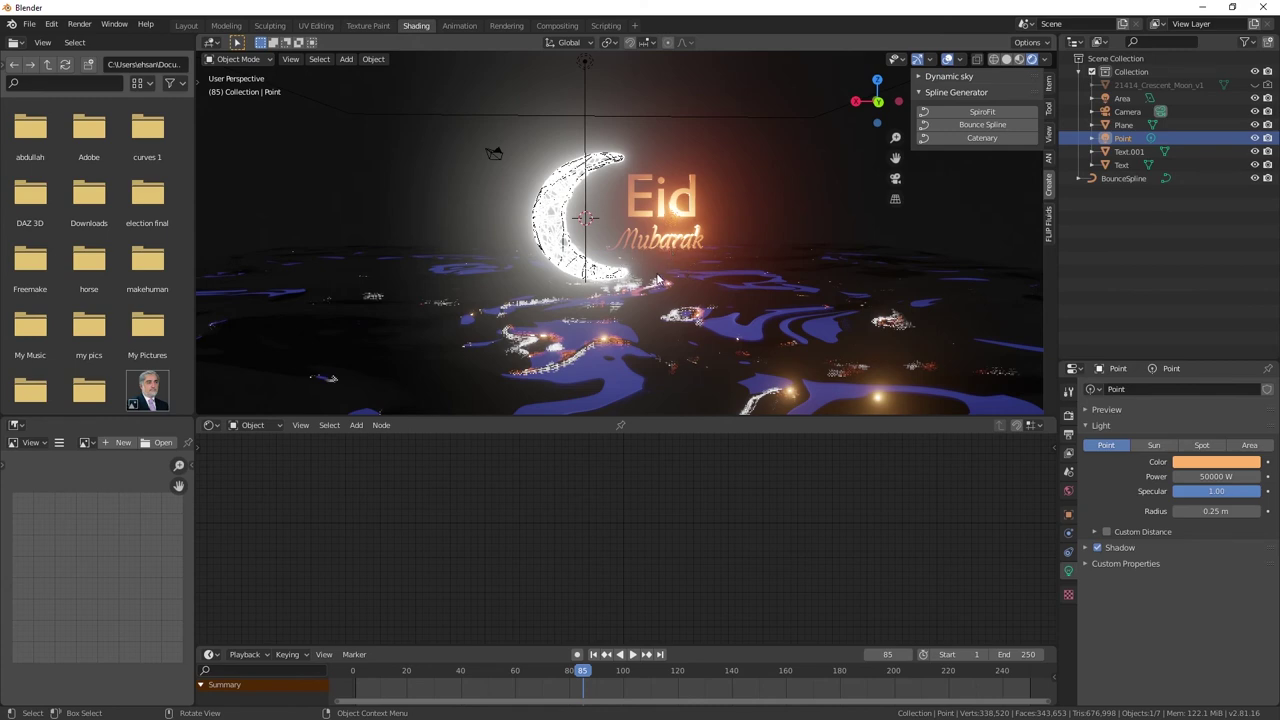
- Zoom and orbit to a flatter, wider view, then show the Add menu's Mesh list
scroll(735, 234, up, 4)
scroll(735, 234, down, 1)
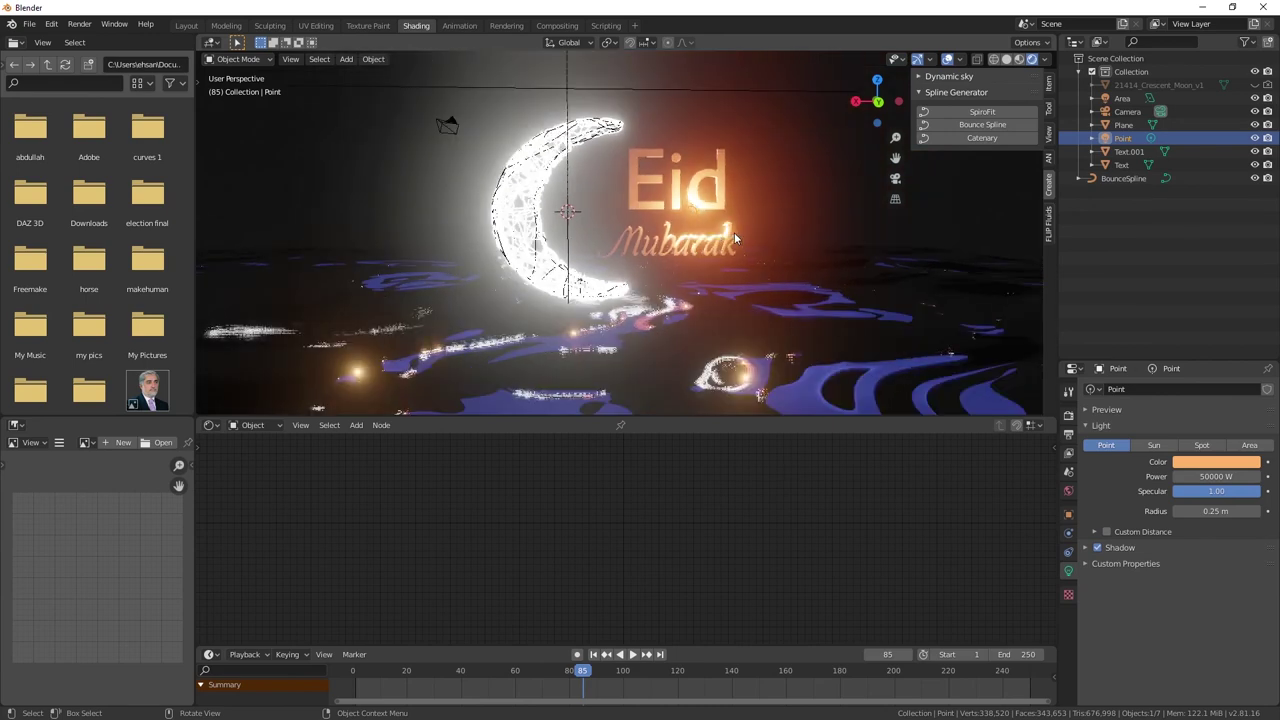
scroll(734, 232, down, 2)
scroll(726, 230, down, 2)
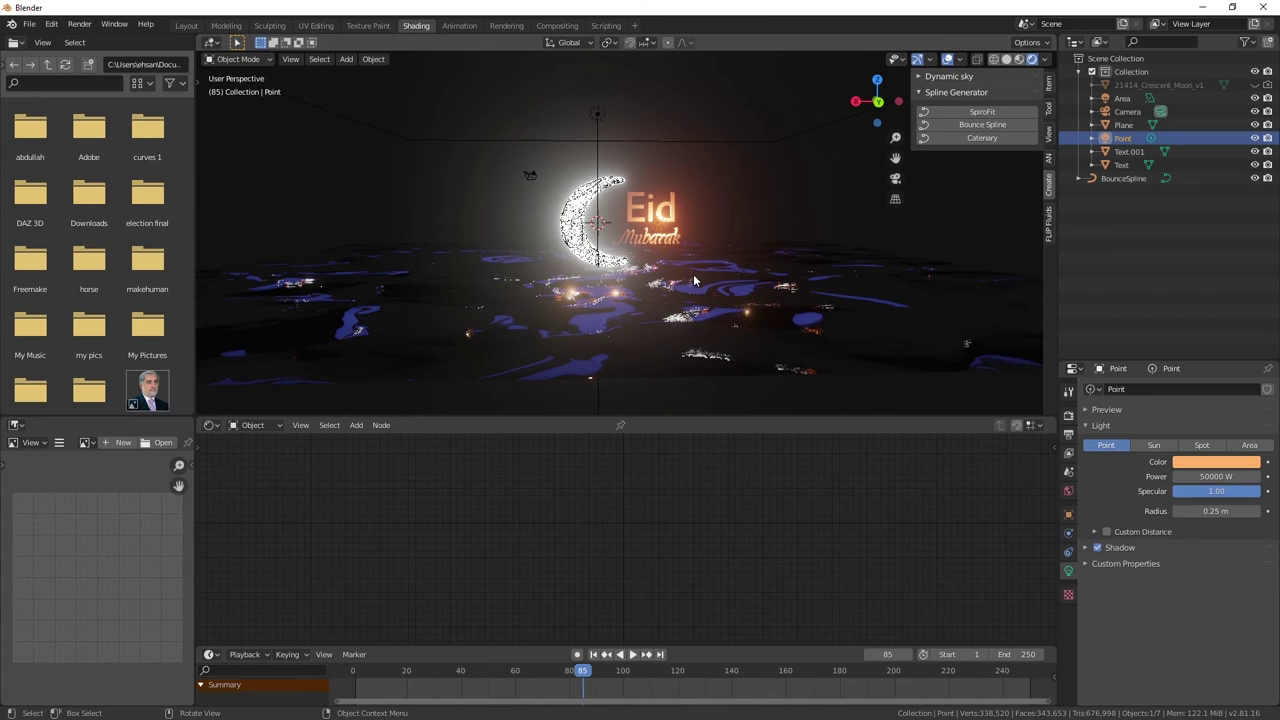
middle_drag(708, 233, 686, 280)
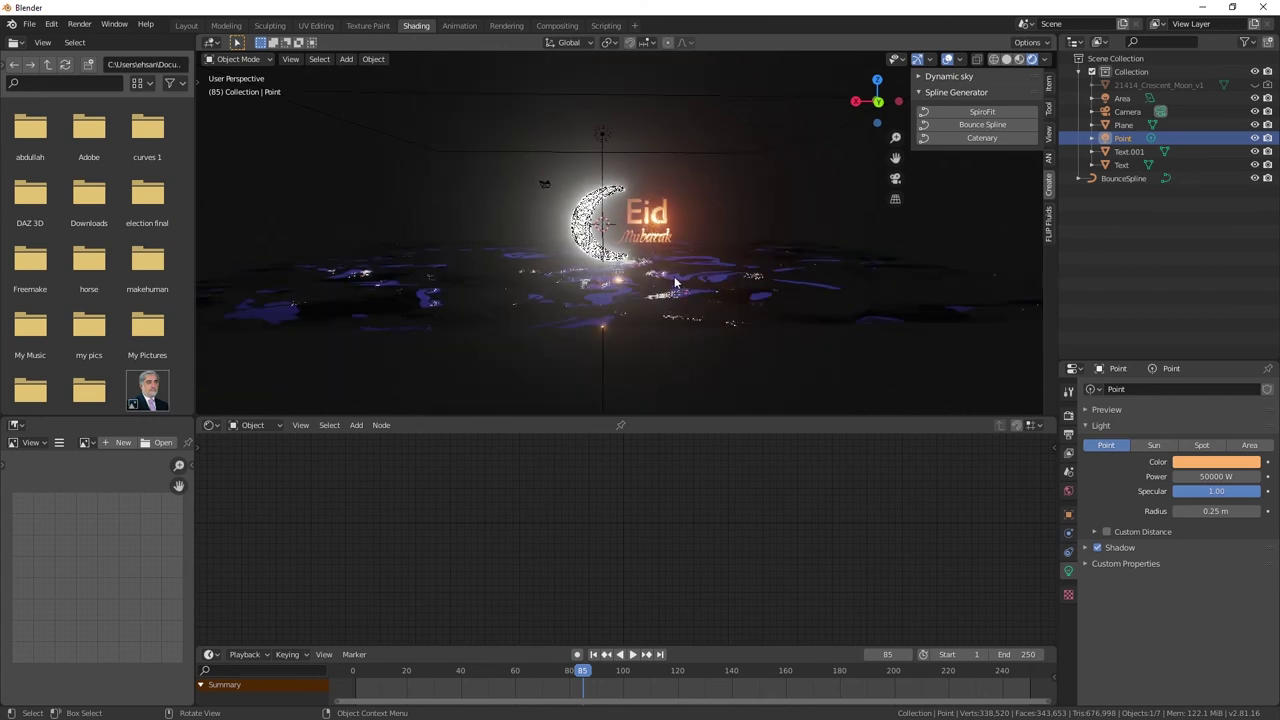
key(shift+a)
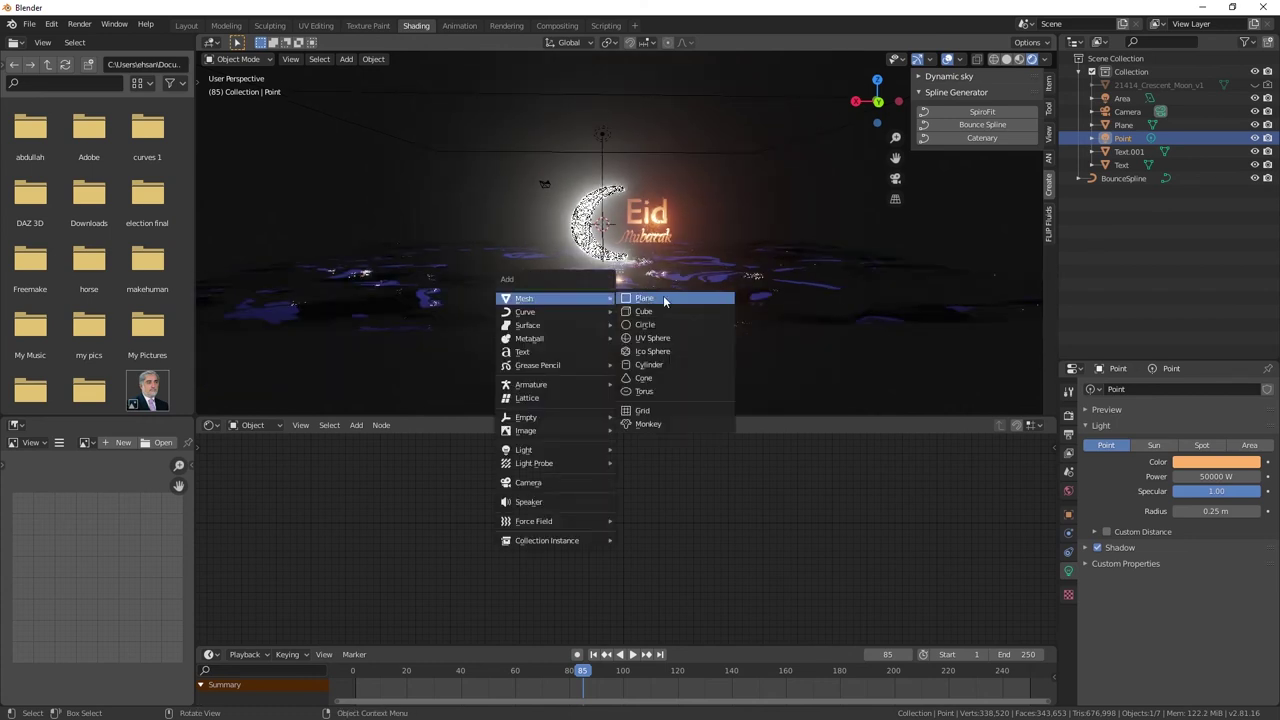
- Add a plane in Solid shading and scale it up to 1.493
click(663, 298)
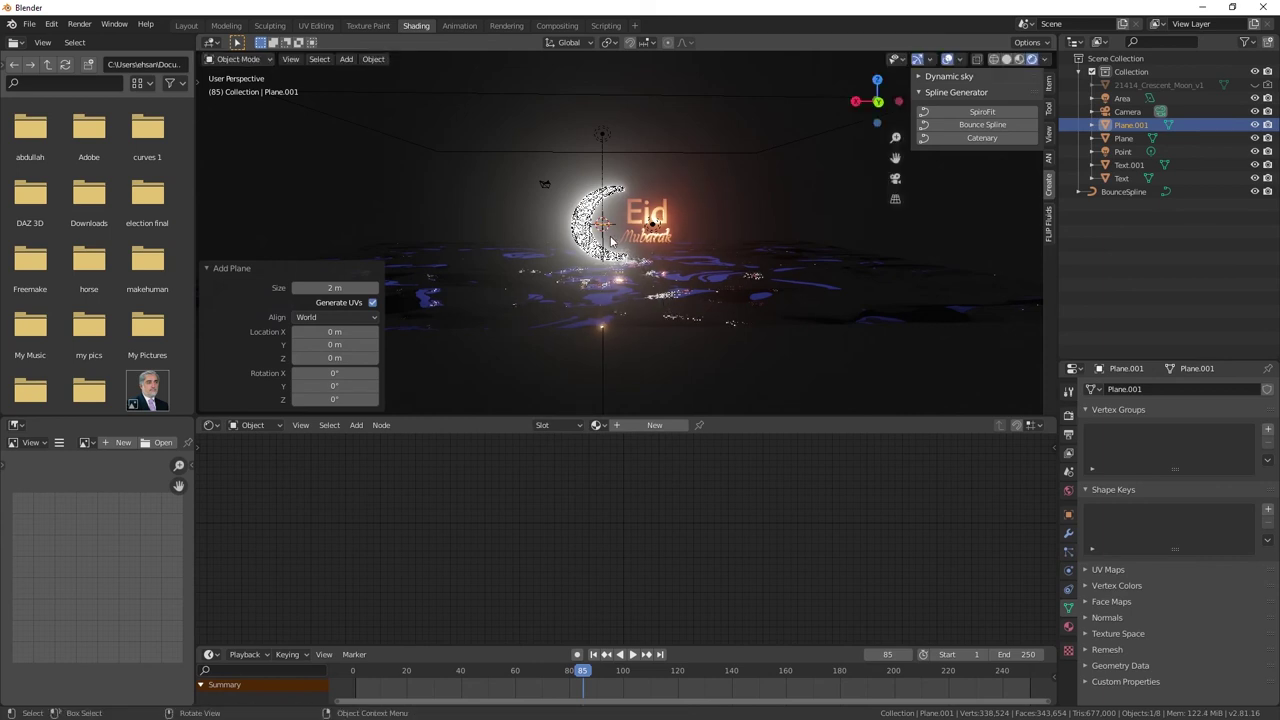
scroll(612, 240, up, 3)
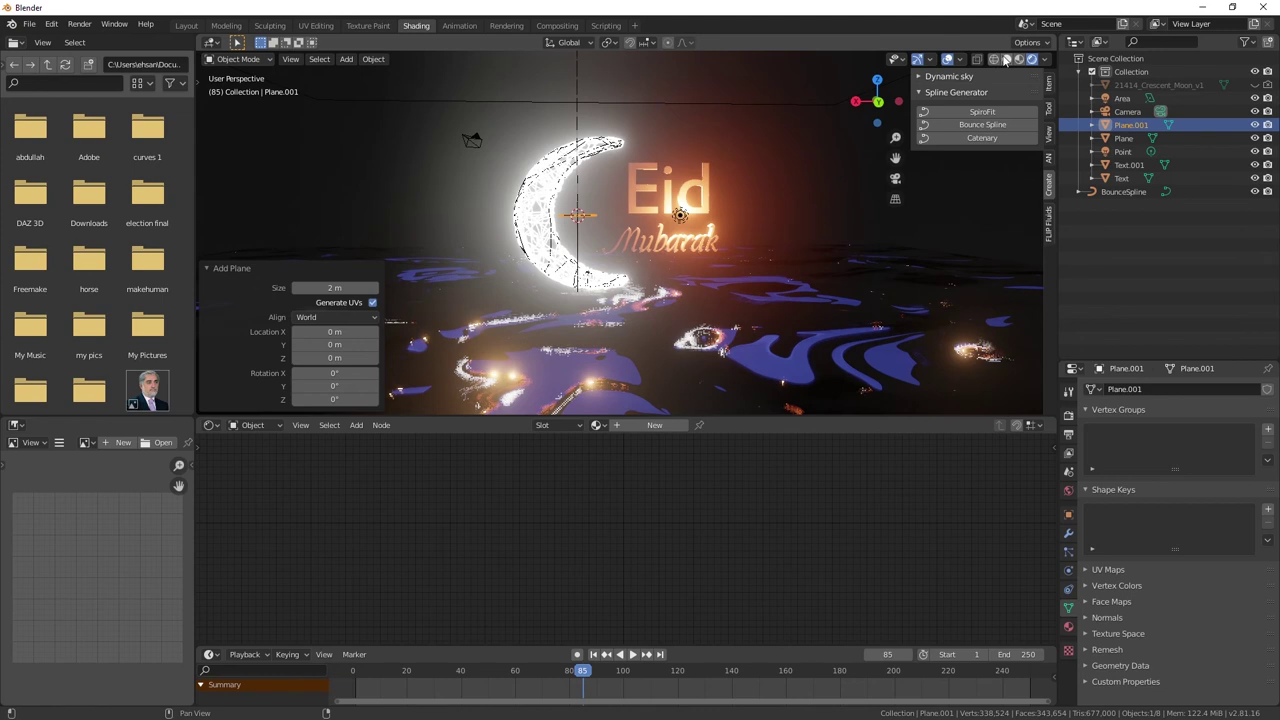
click(1005, 60)
scroll(637, 259, down, 2)
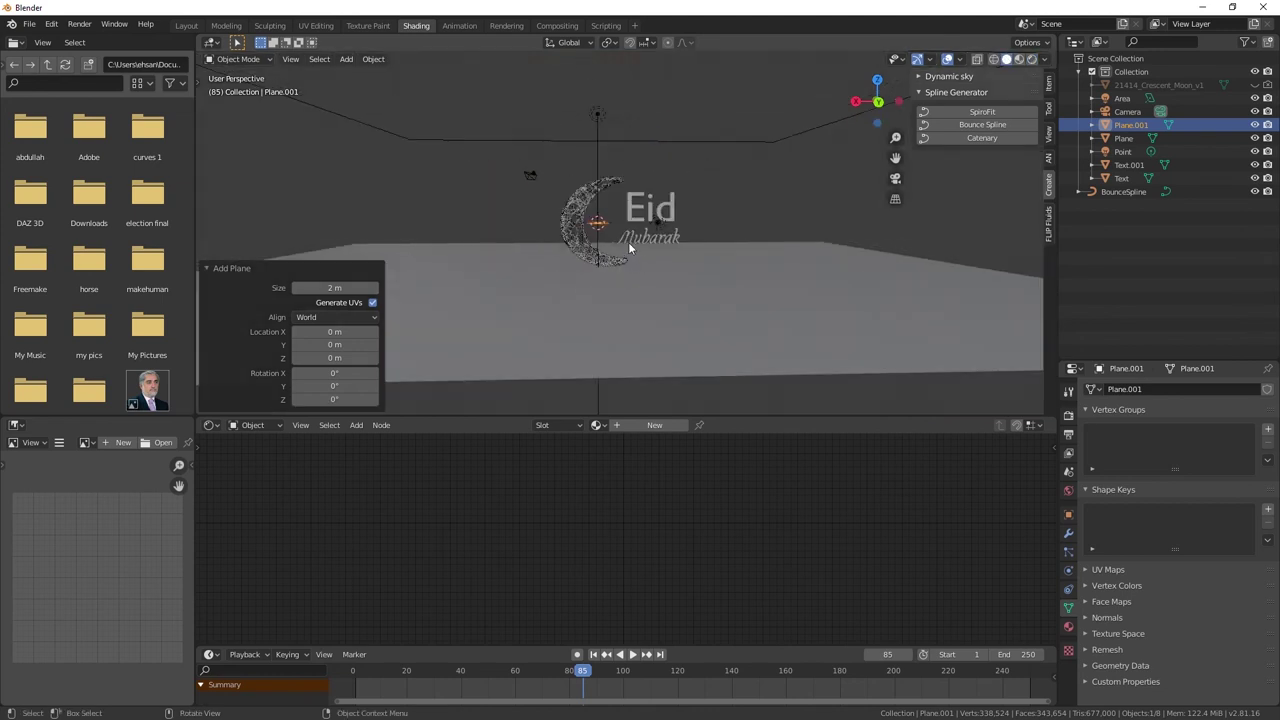
key(s)
click(313, 240)
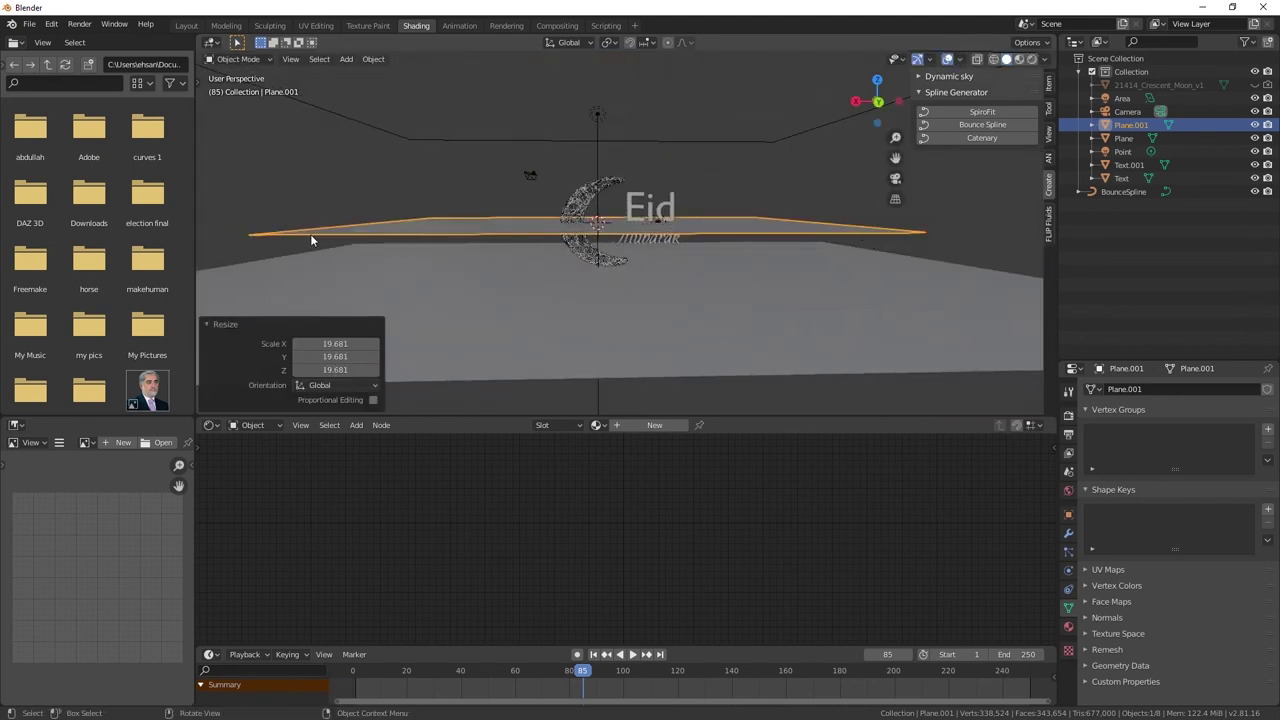
key(s)
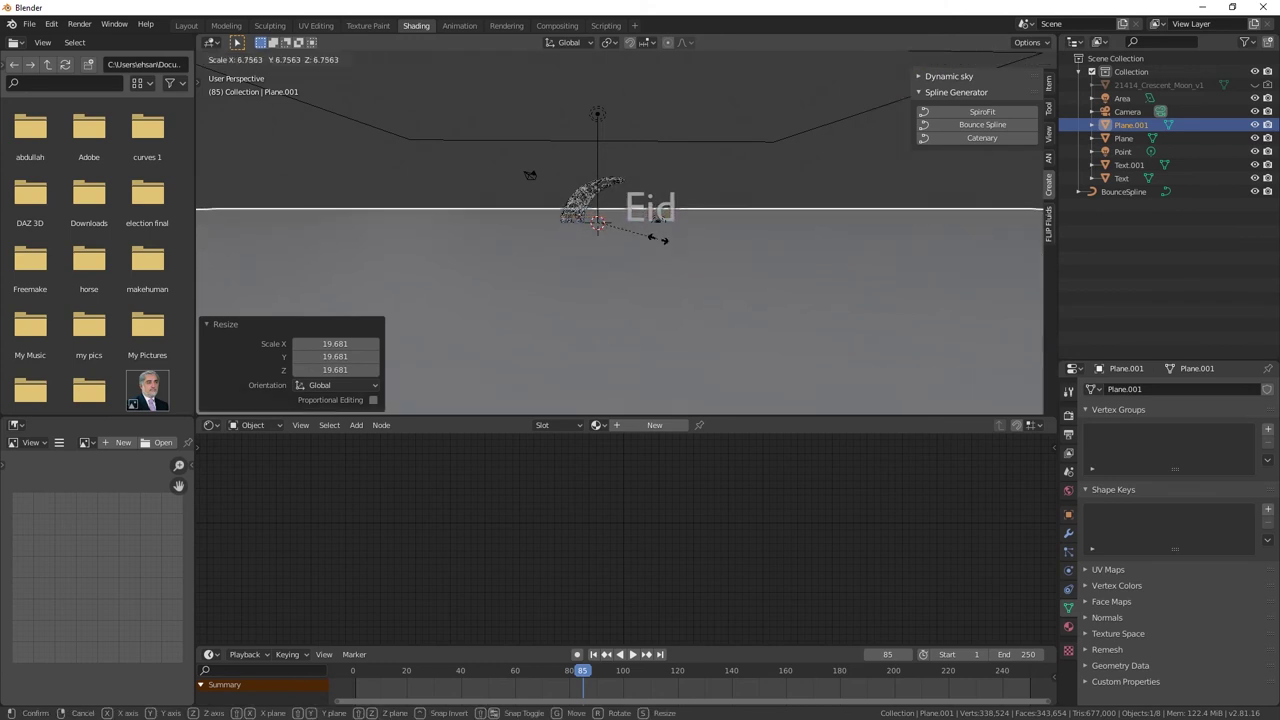
click(627, 238)
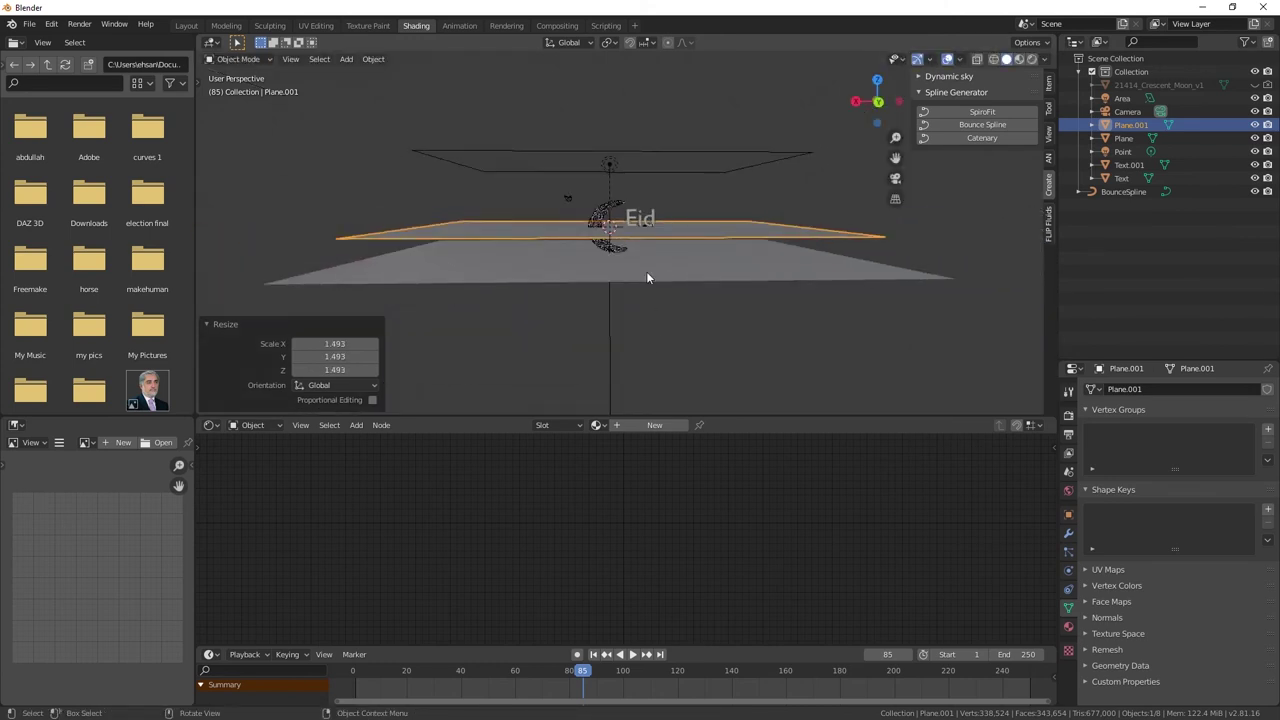
- Lower the new plane 6.57 m along Z beneath the water plane
key(g)
key(z)
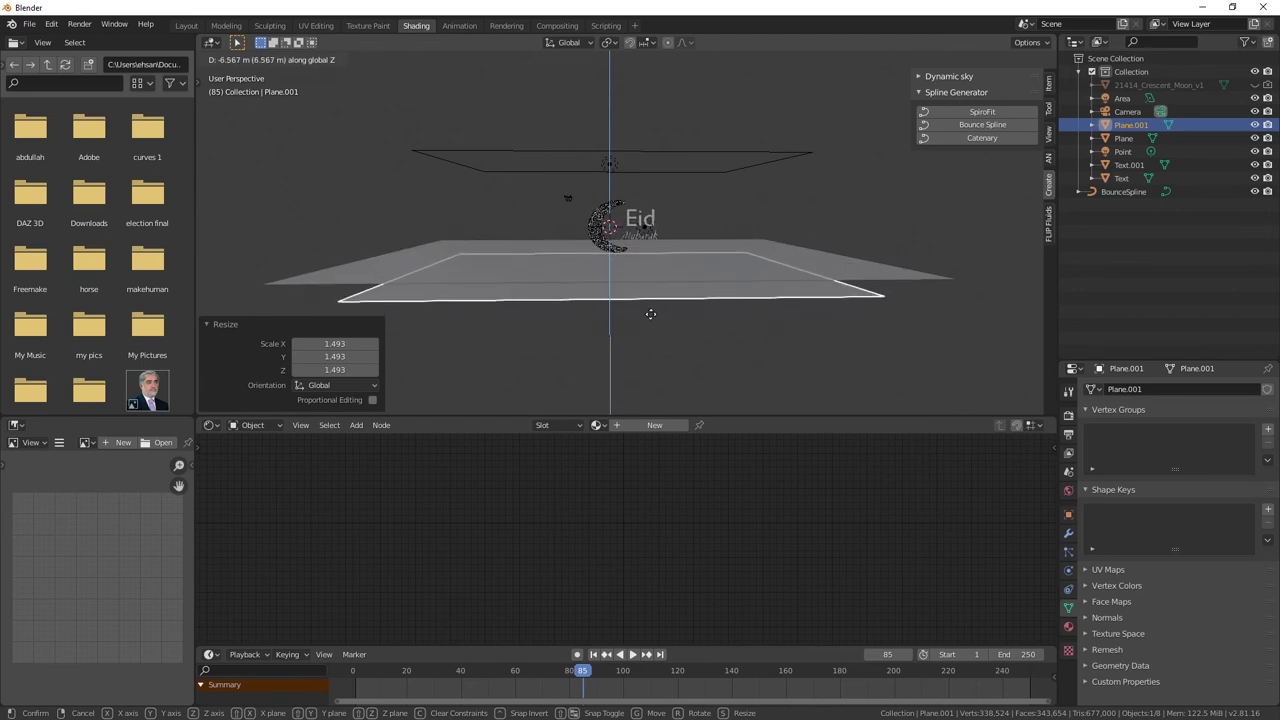
click(648, 313)
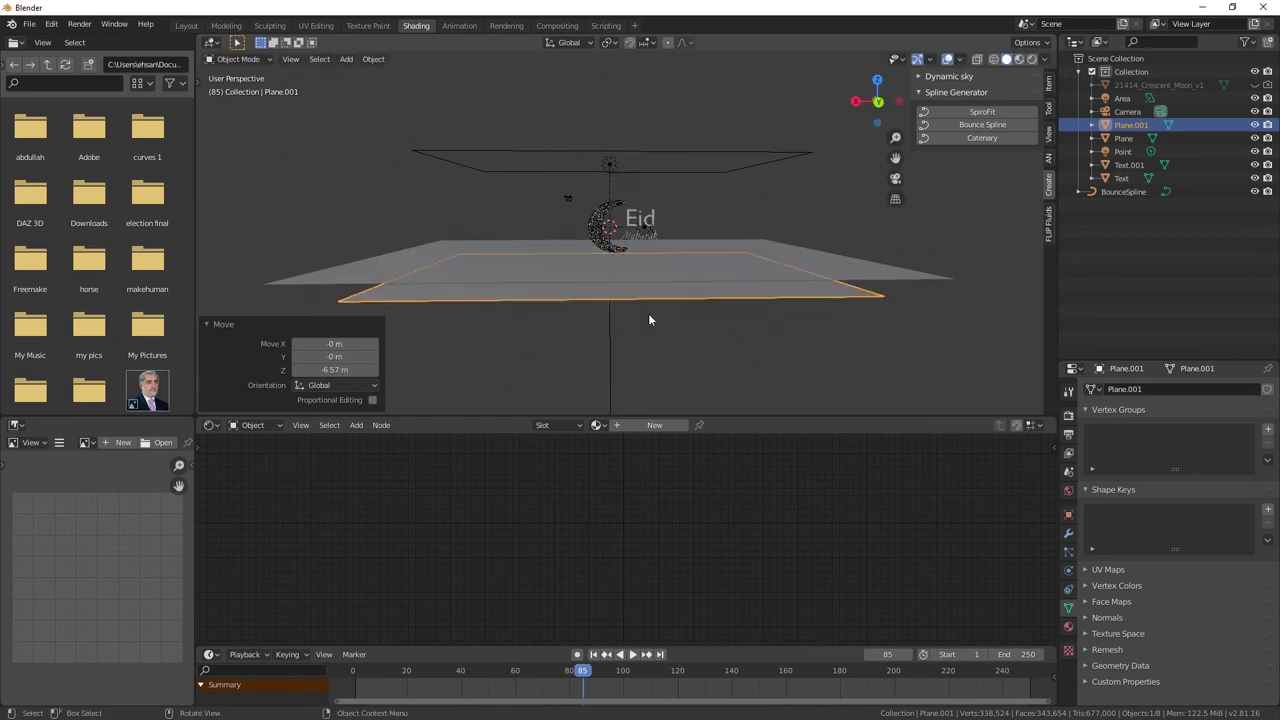
- Add a particle system to Plane.001 and preview the emitted particles
click(1069, 552)
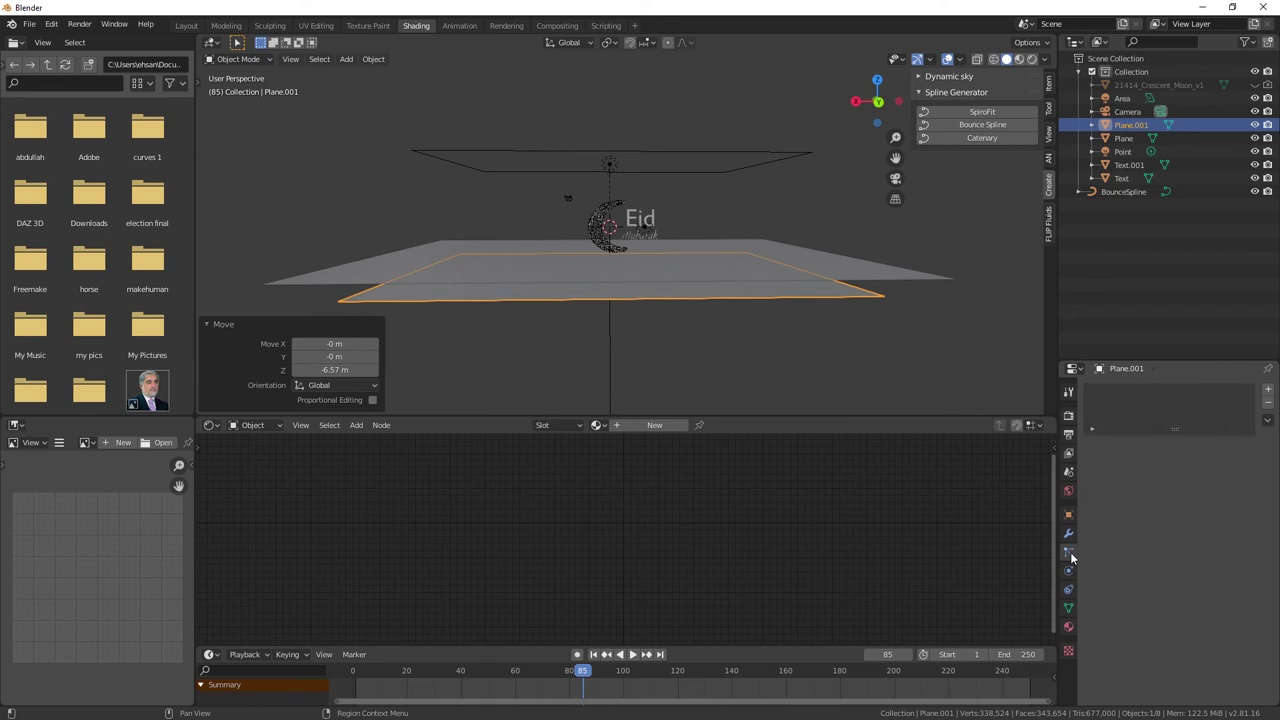
click(1068, 590)
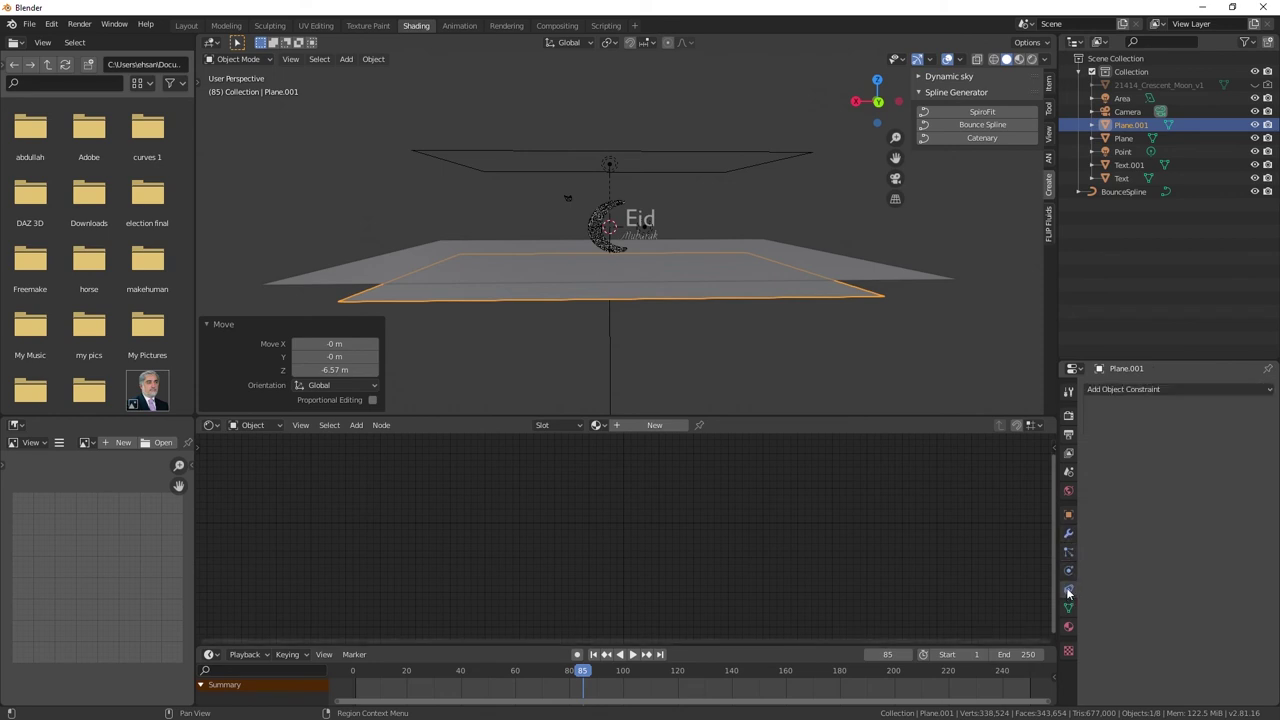
click(1120, 389)
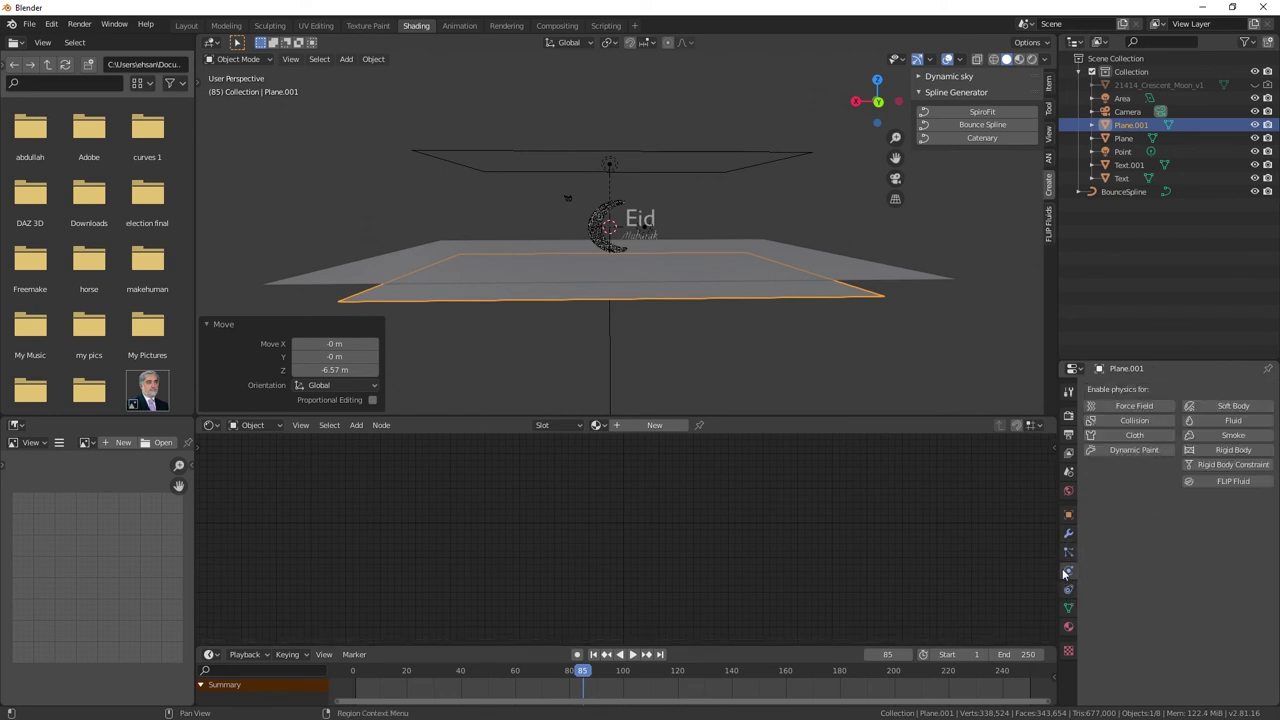
click(1068, 552)
click(1268, 390)
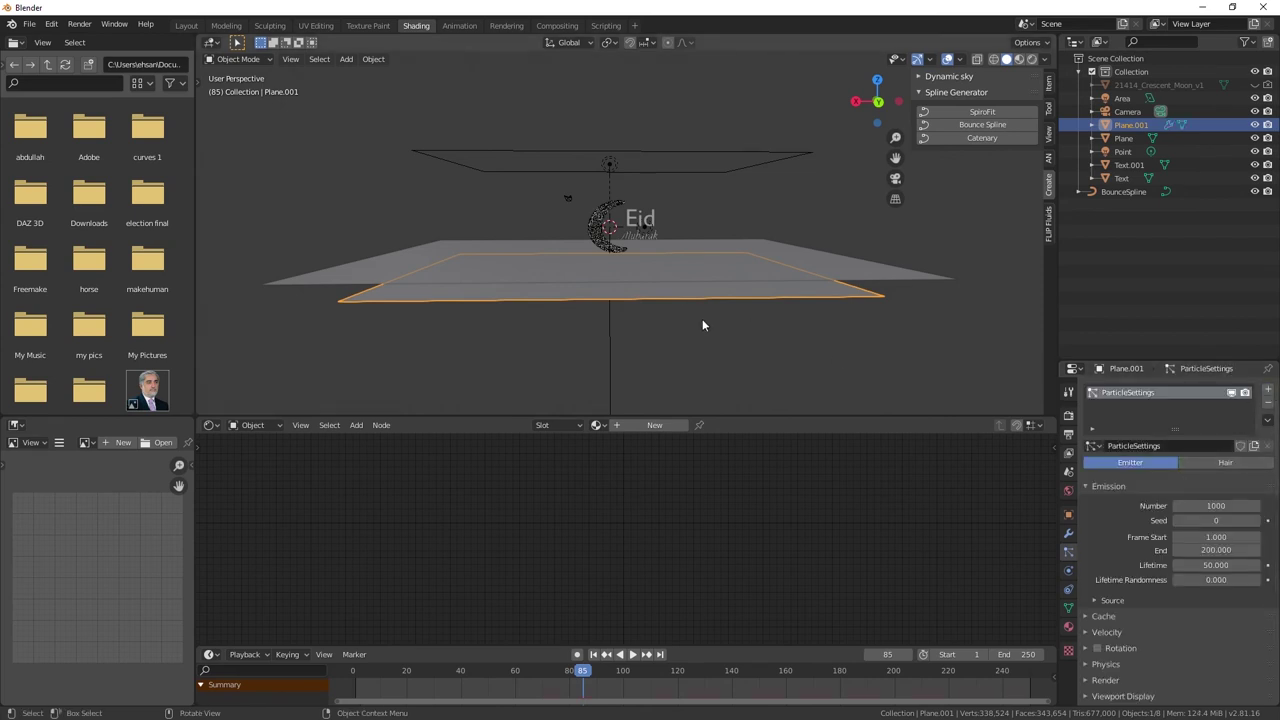
key(space)
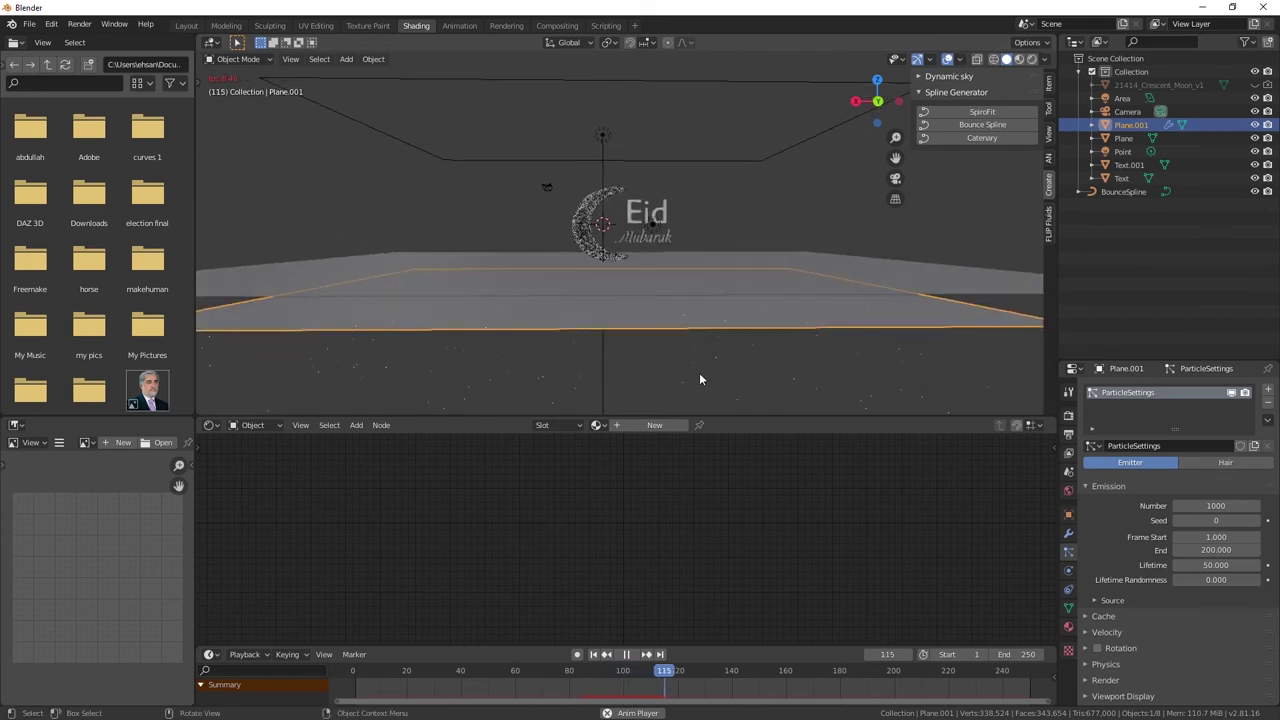
key(space)
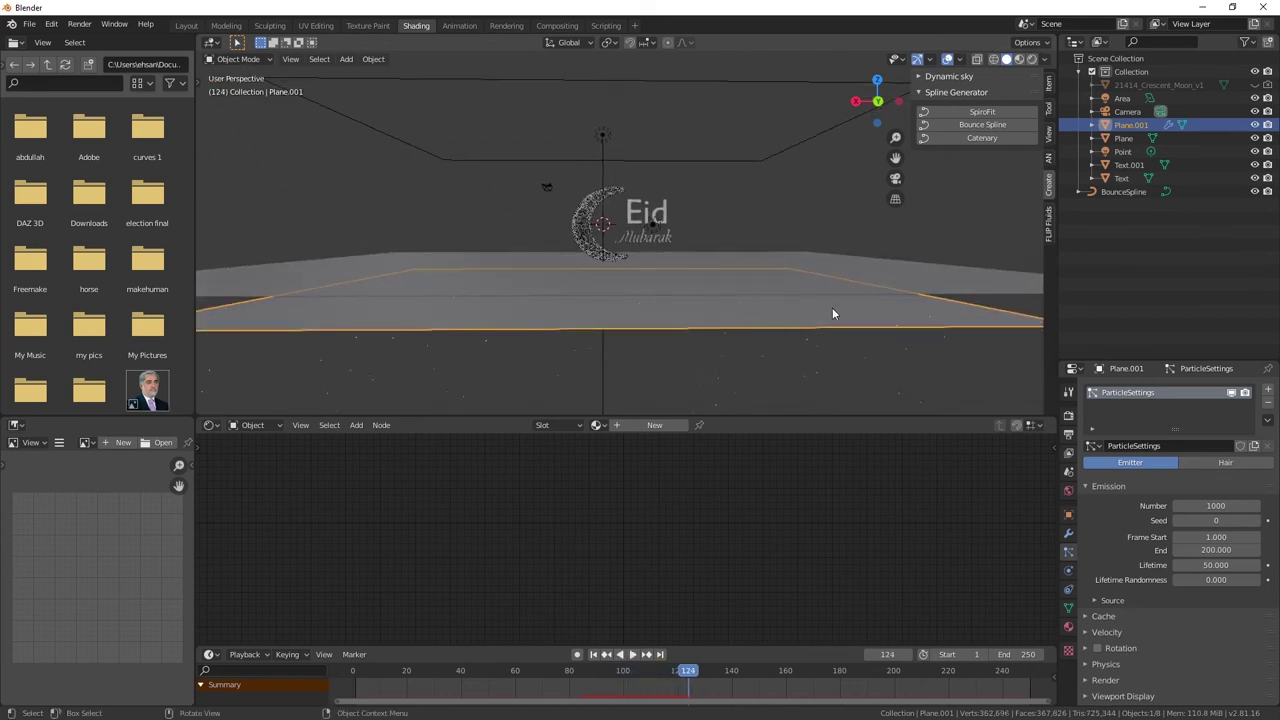
- Set the particles' Gravity field weight to 0 and replay the animation from the start
scroll(1148, 547, down, 3)
scroll(1146, 551, down, 1)
click(1085, 635)
scroll(1150, 605, down, 3)
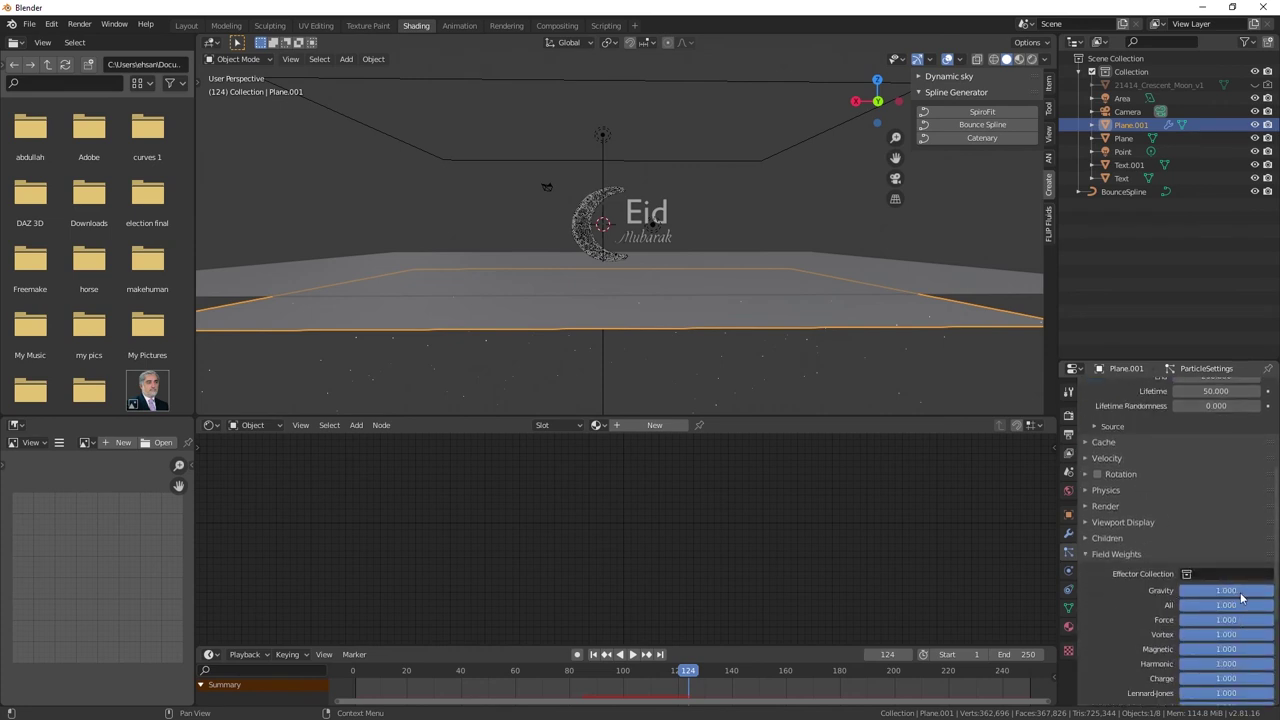
drag(1214, 597, 1180, 597)
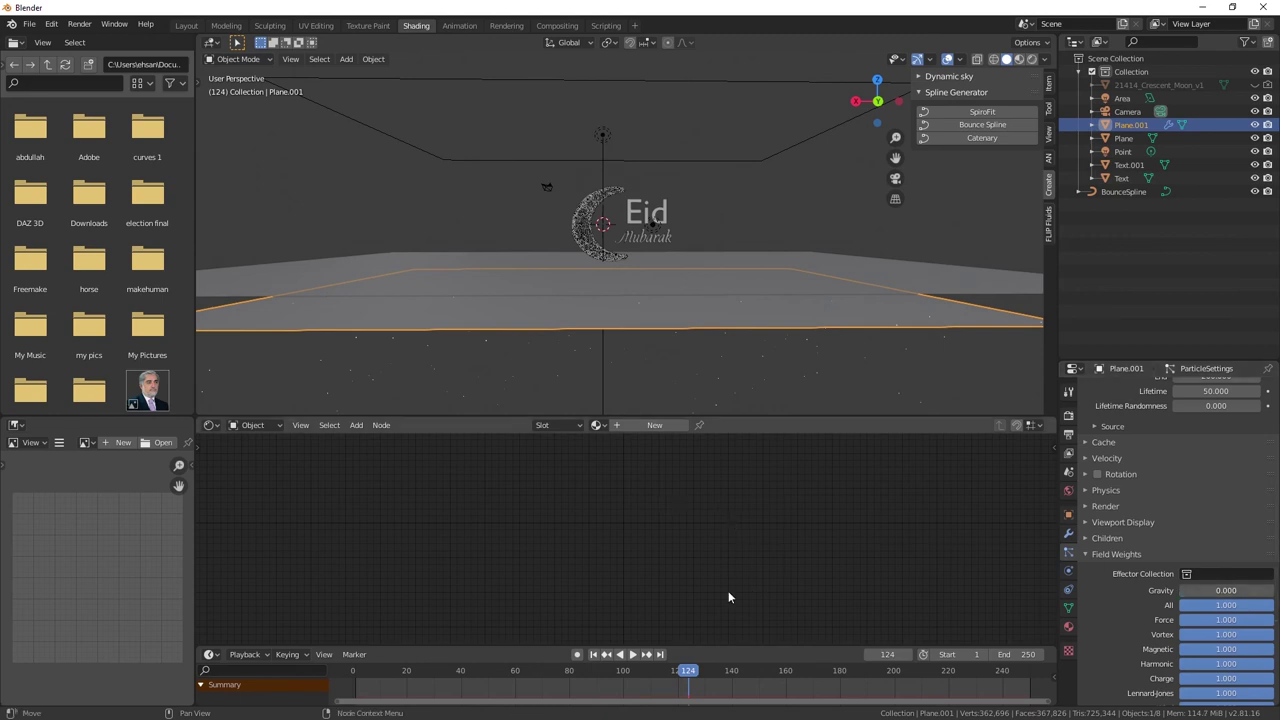
key(shift+Left)
key(space)
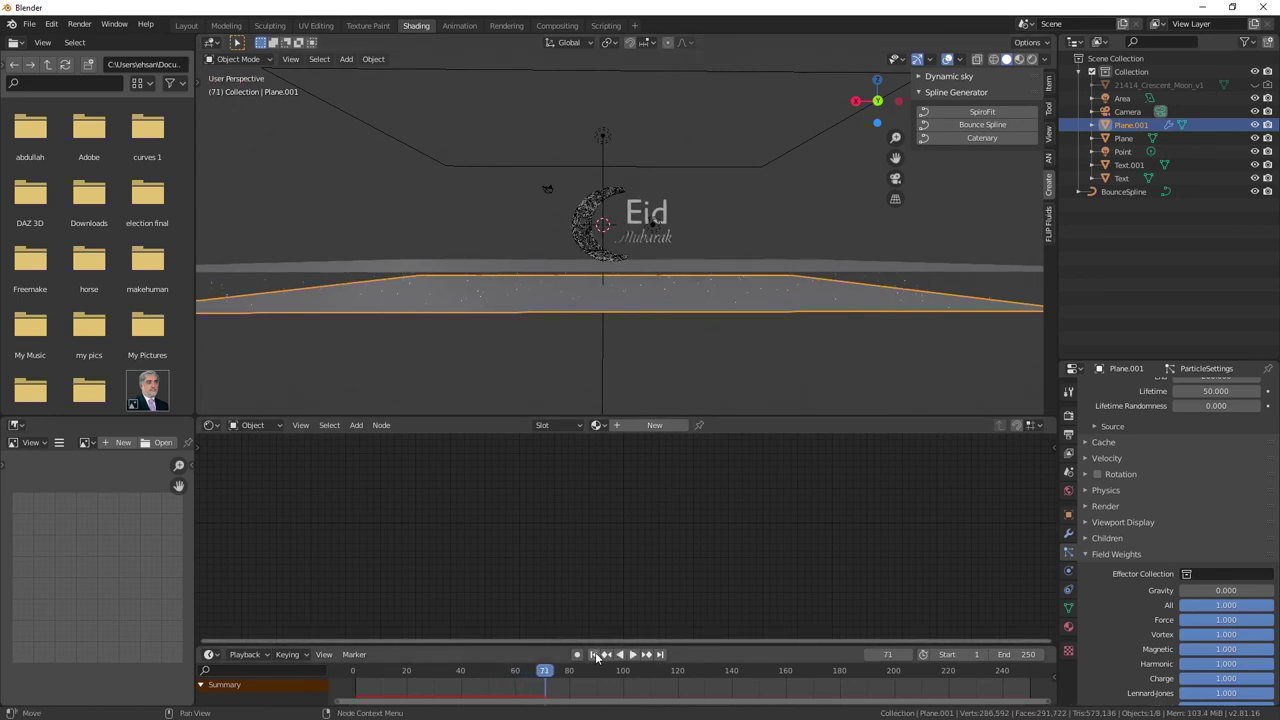
key(Escape)
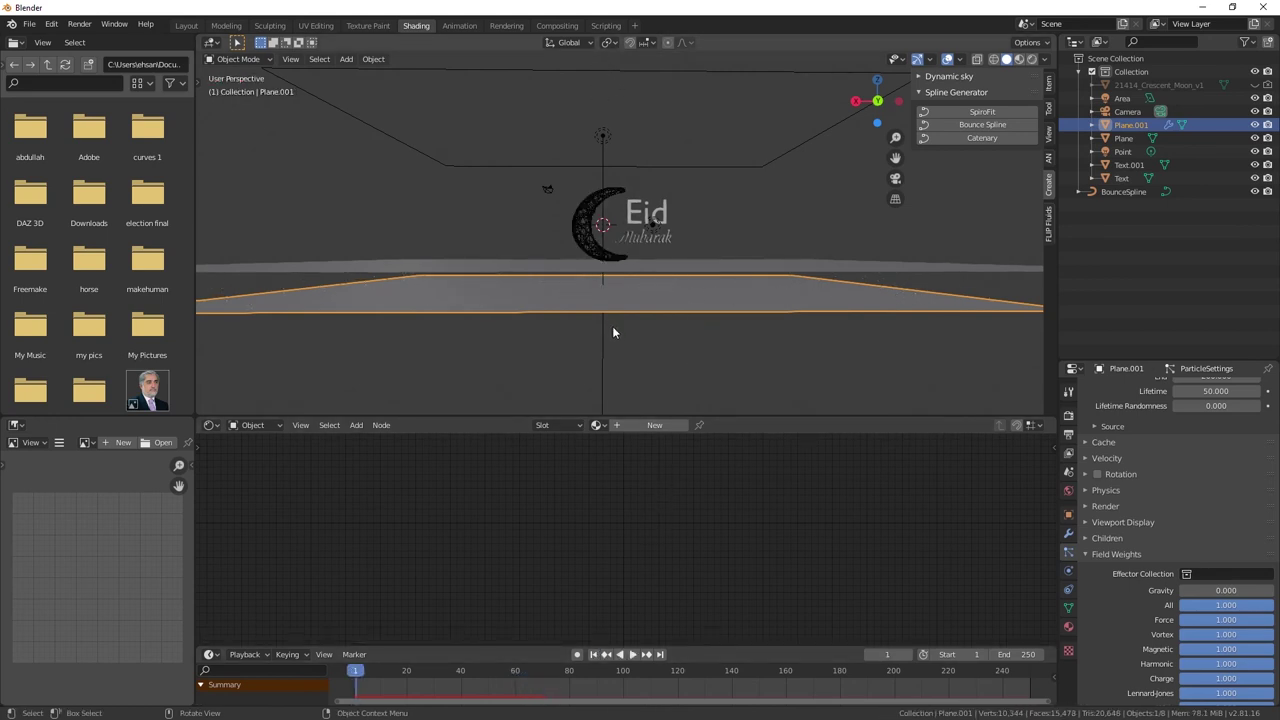
key(shift+a)
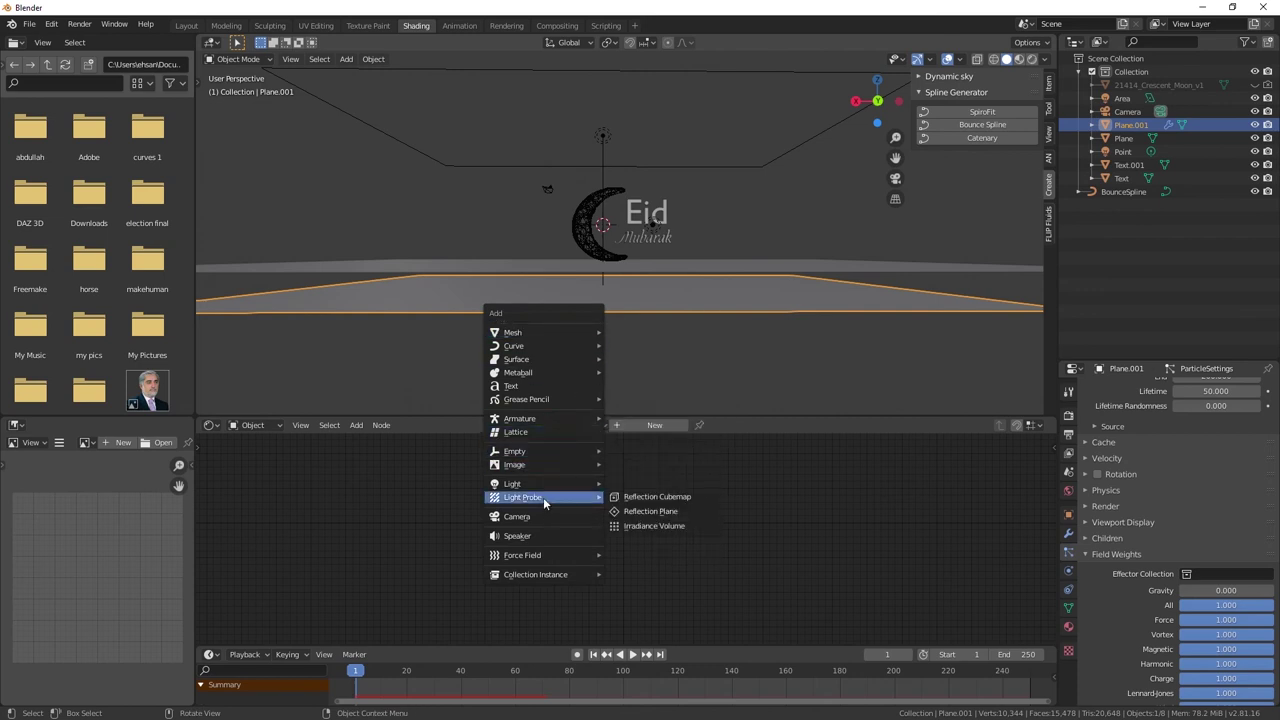
mouse_move(522, 555)
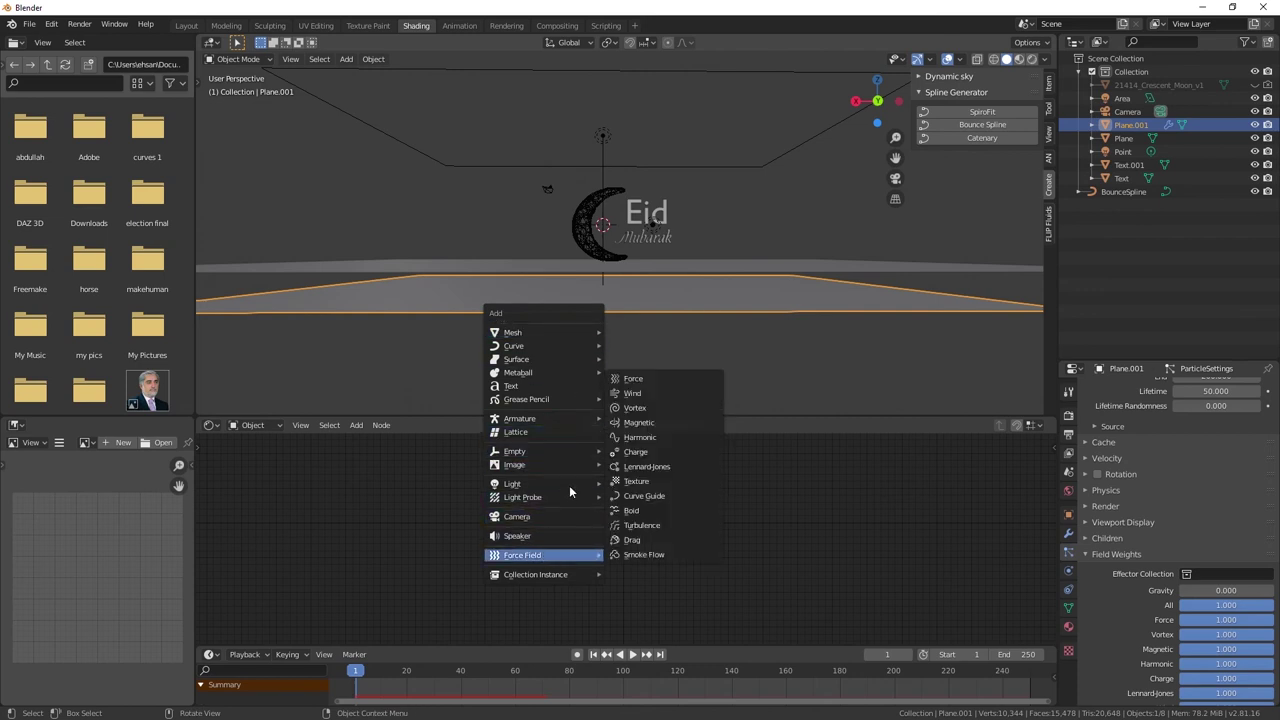
- Add a Wind force field, lower it about 10.7 m and scale it to 7.492
click(662, 395)
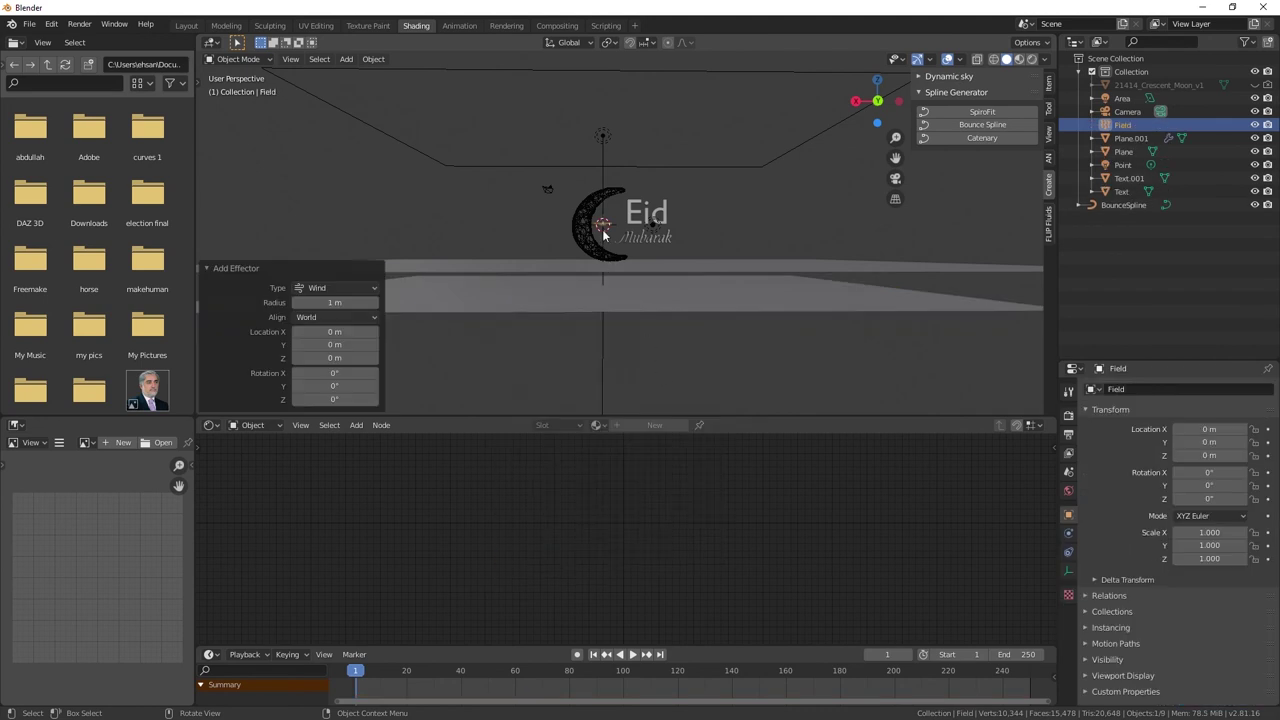
key(g)
key(z)
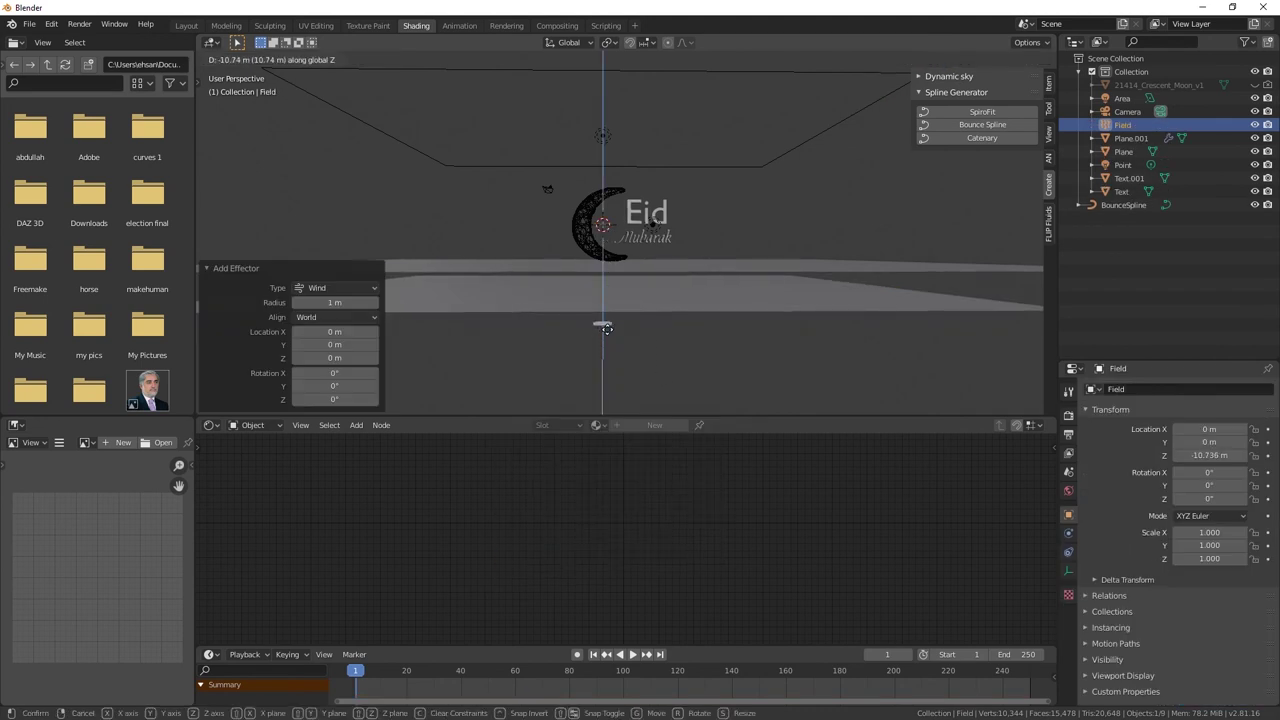
click(606, 328)
key(s)
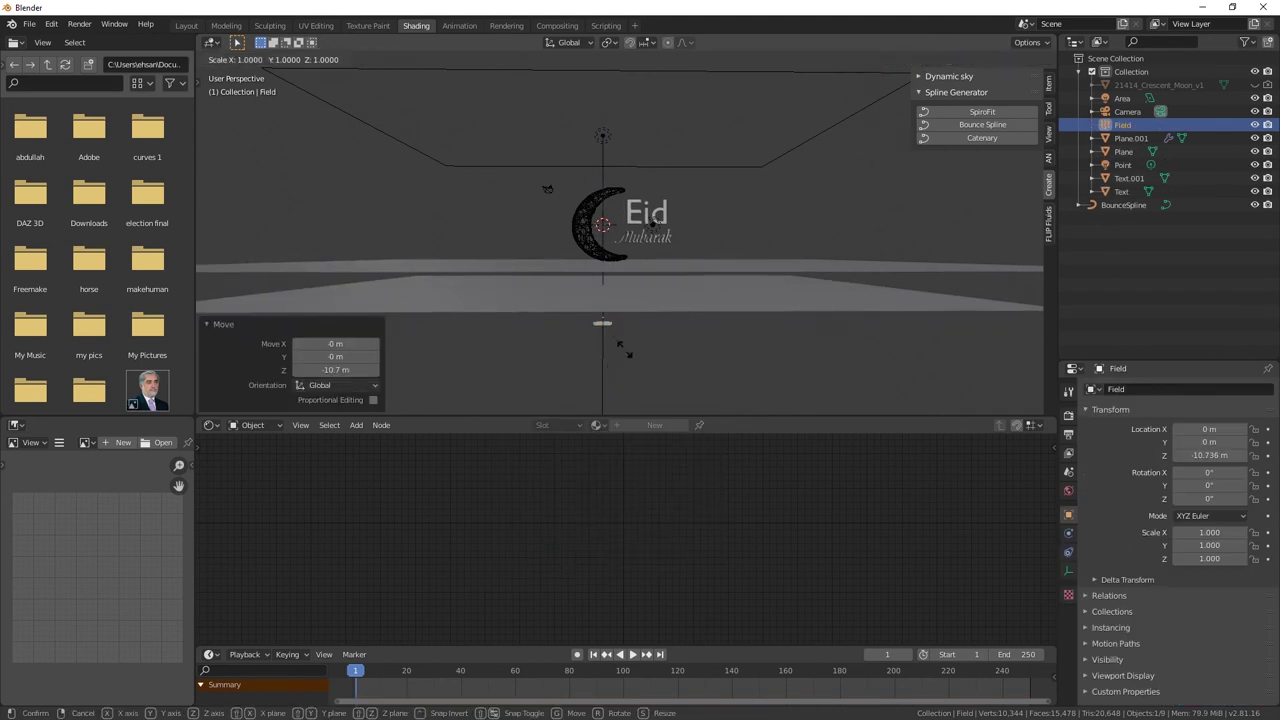
click(853, 370)
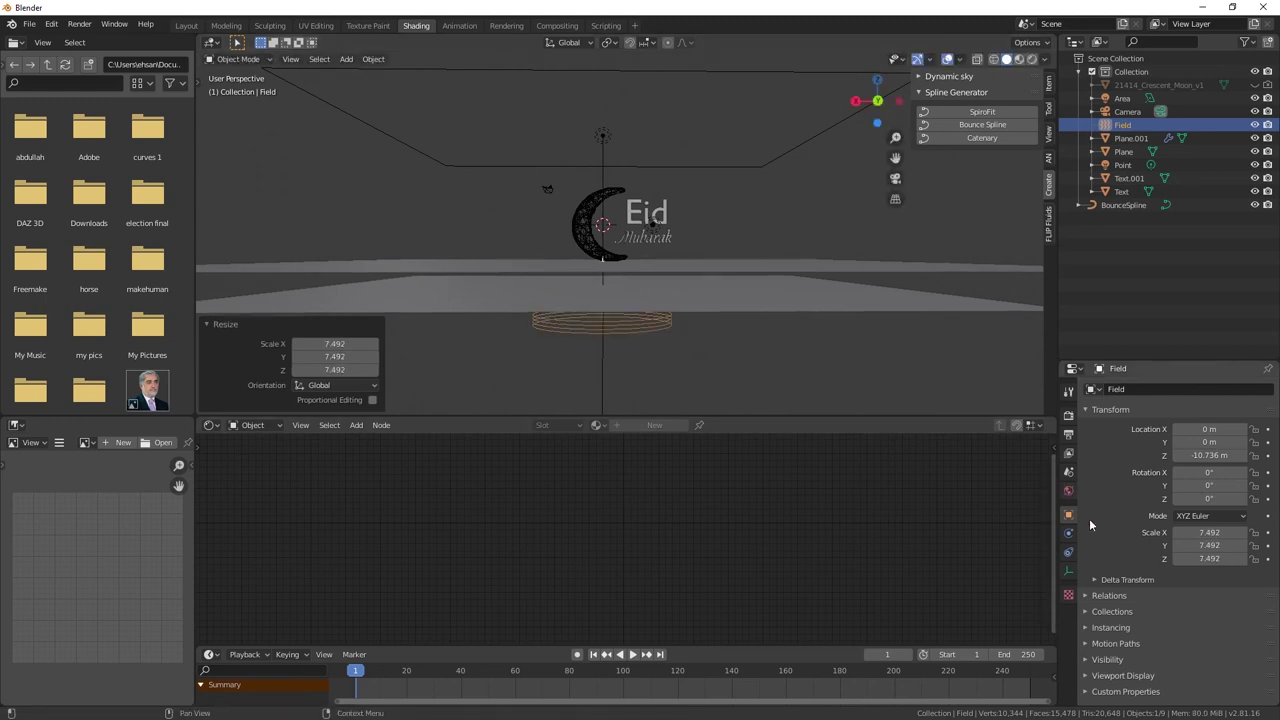
key(space)
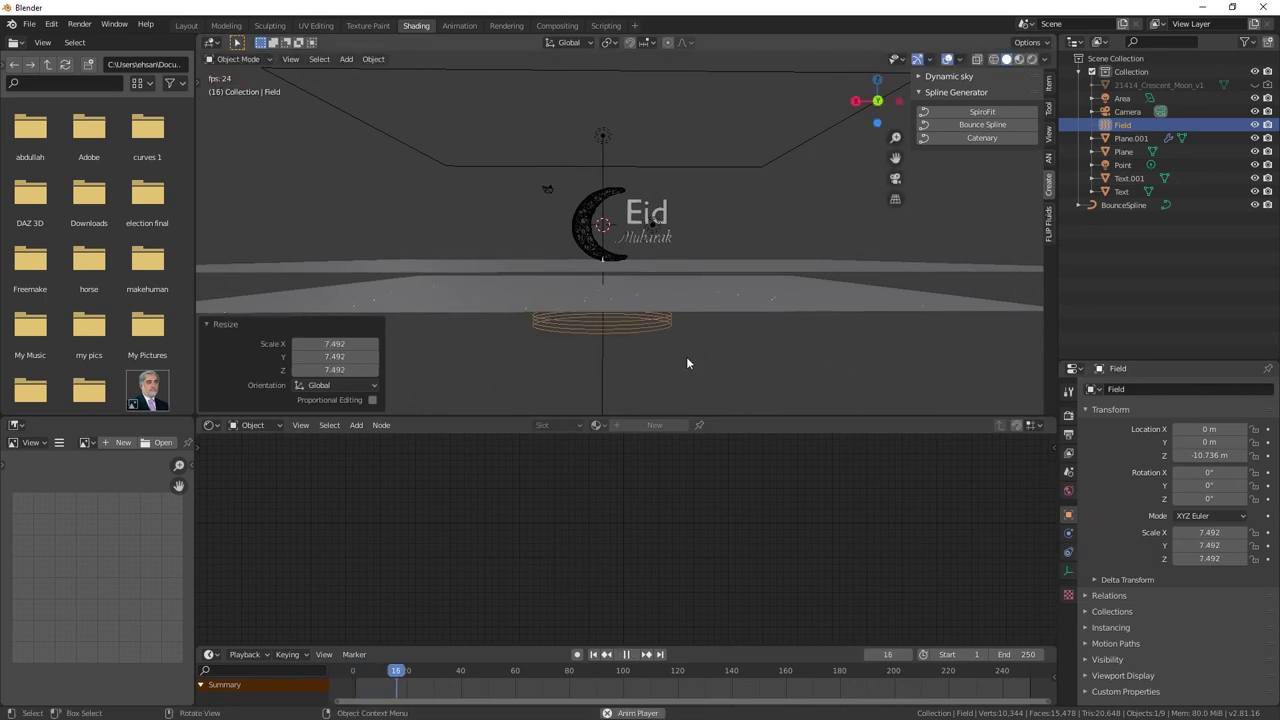
key(space)
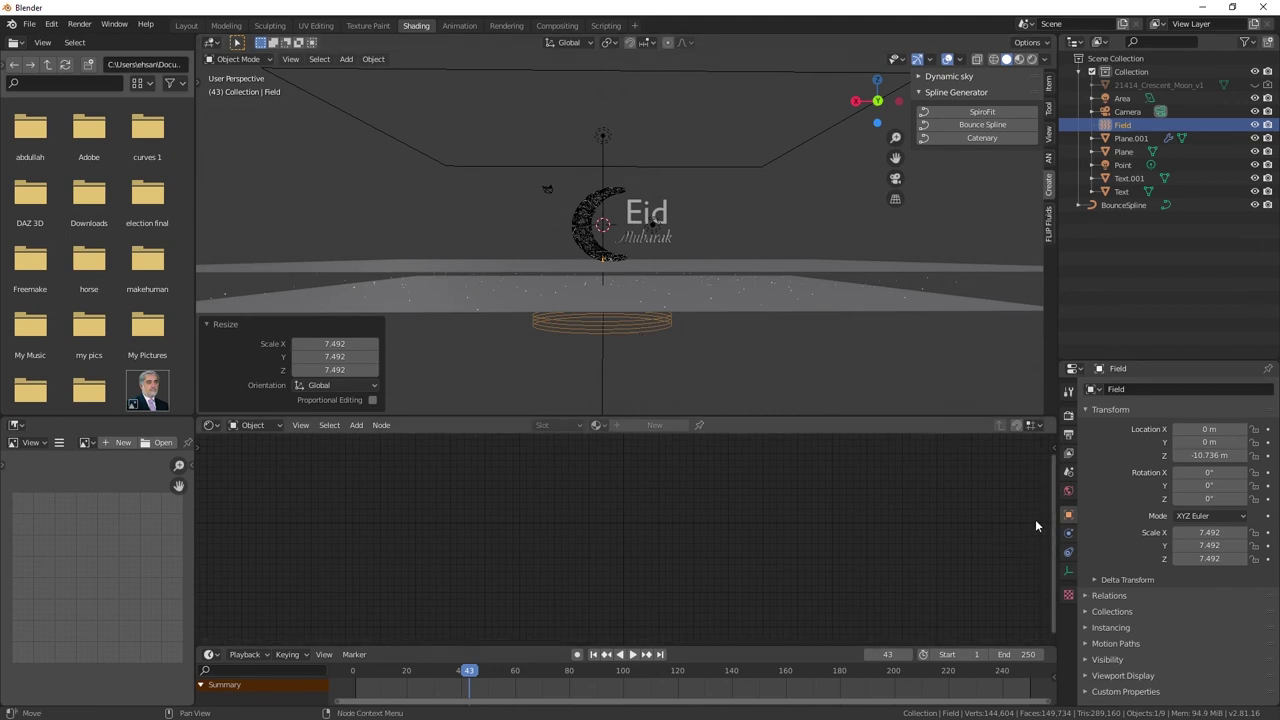
- Set the wind Strength to 5, then 20, previewing the rising particles each time
click(1066, 572)
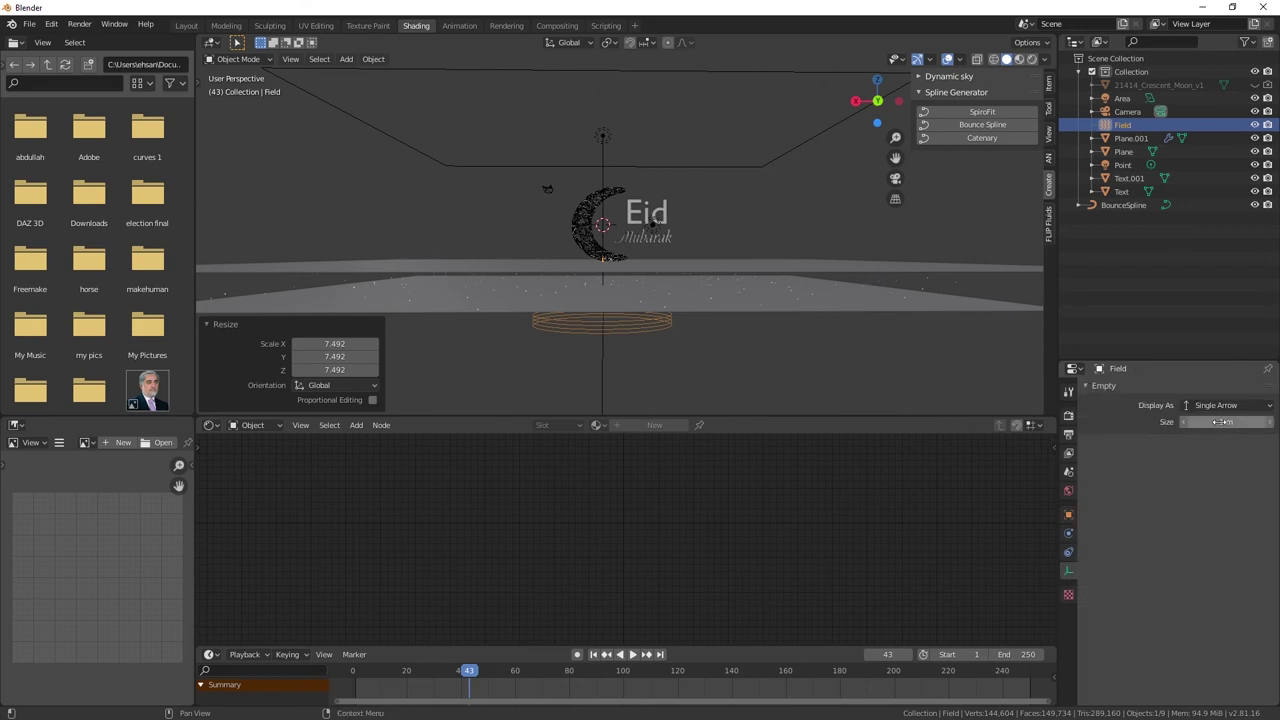
click(1069, 553)
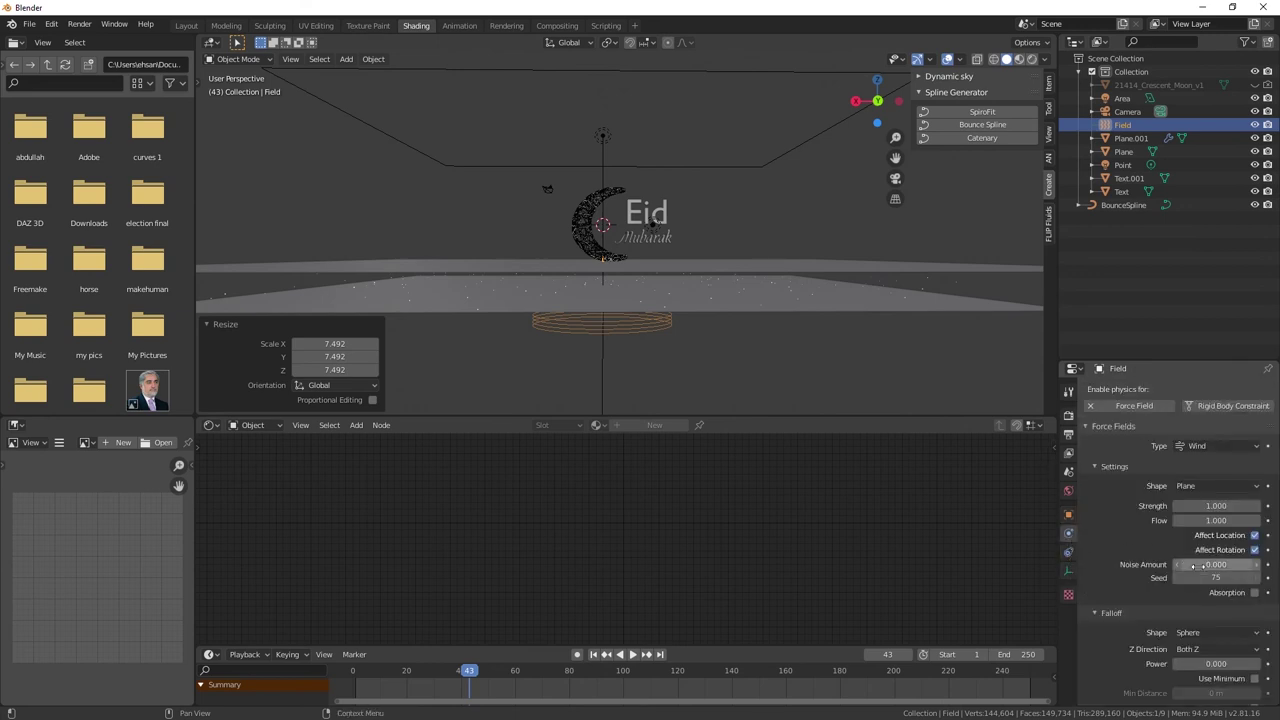
click(1207, 506)
key(Return)
key(space)
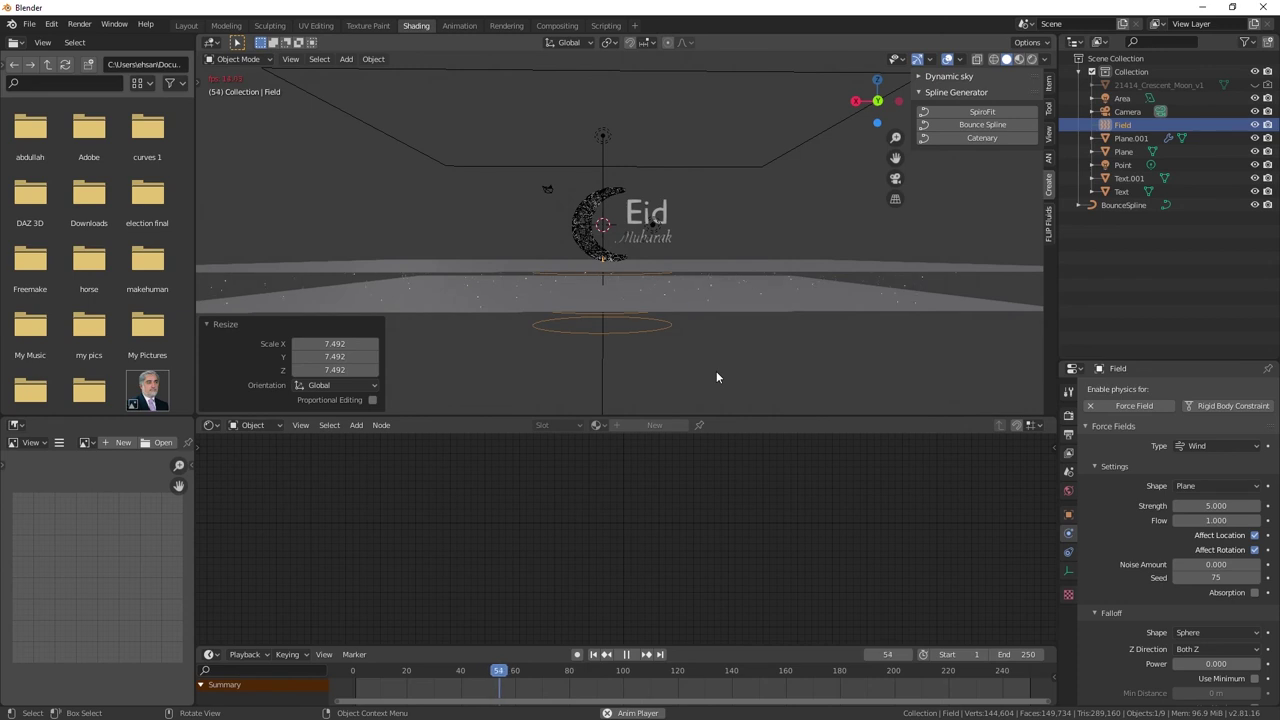
key(space)
click(1209, 506)
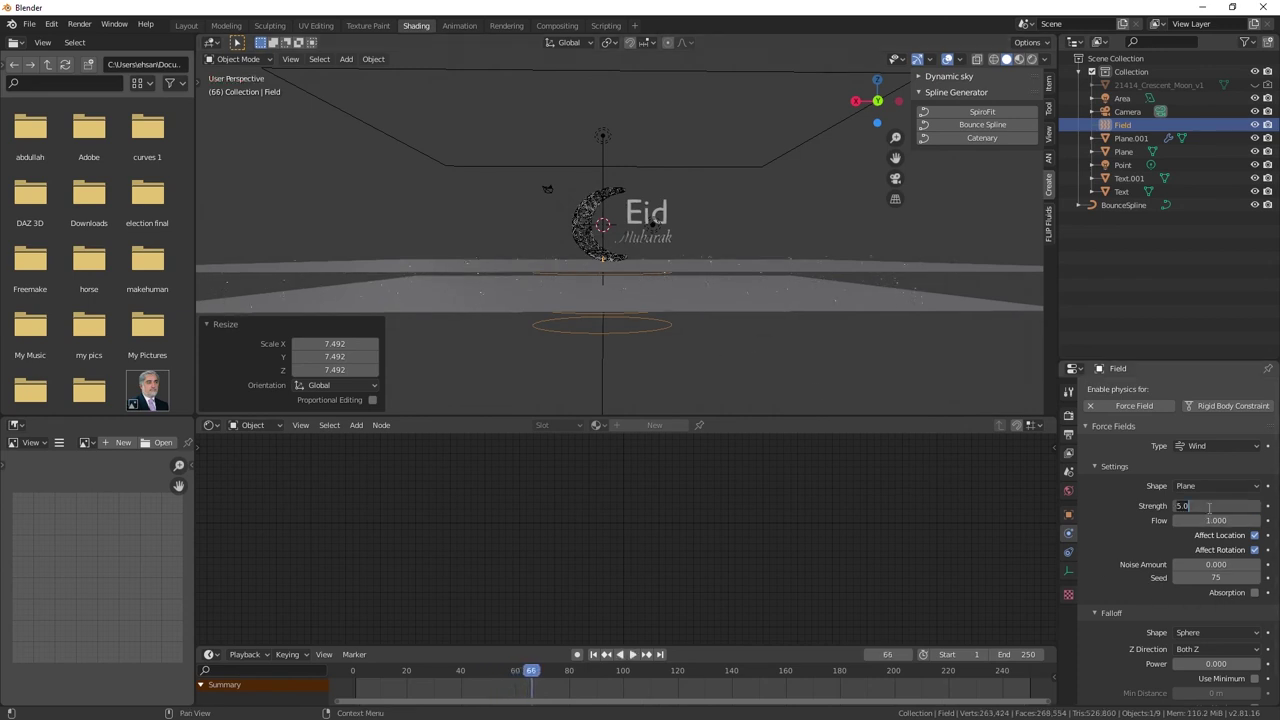
text(20)
key(Return)
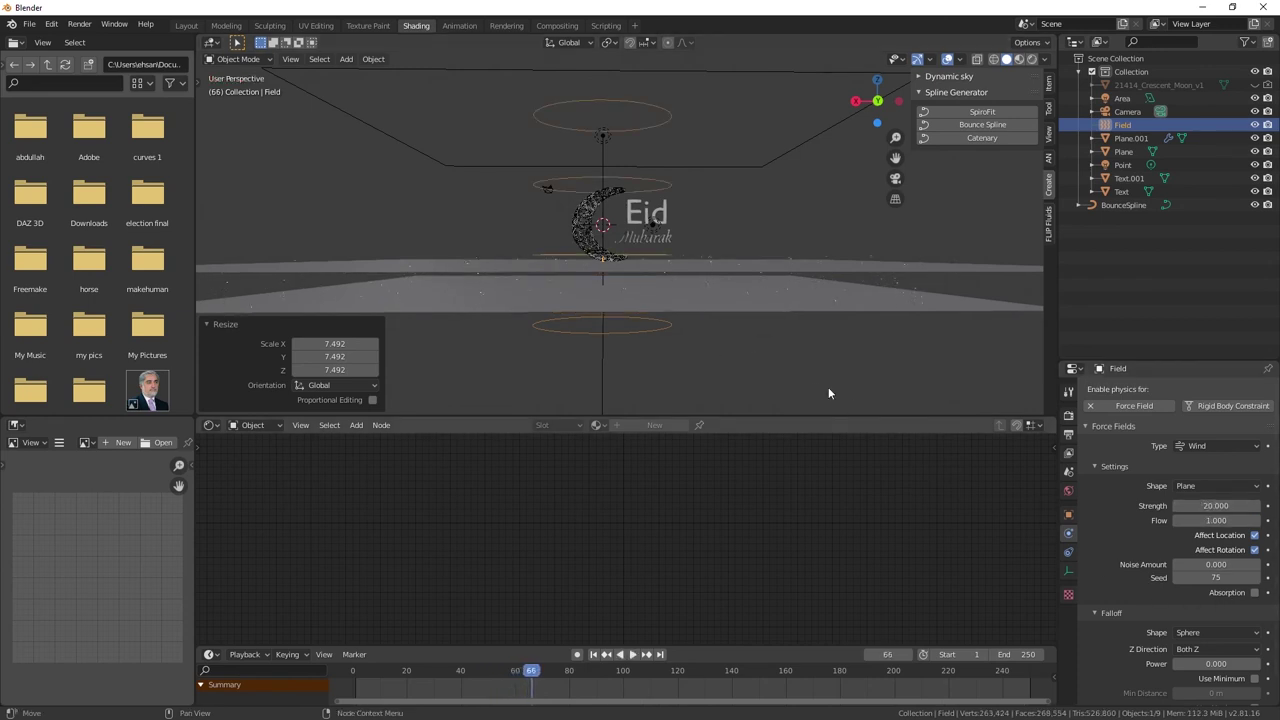
key(space)
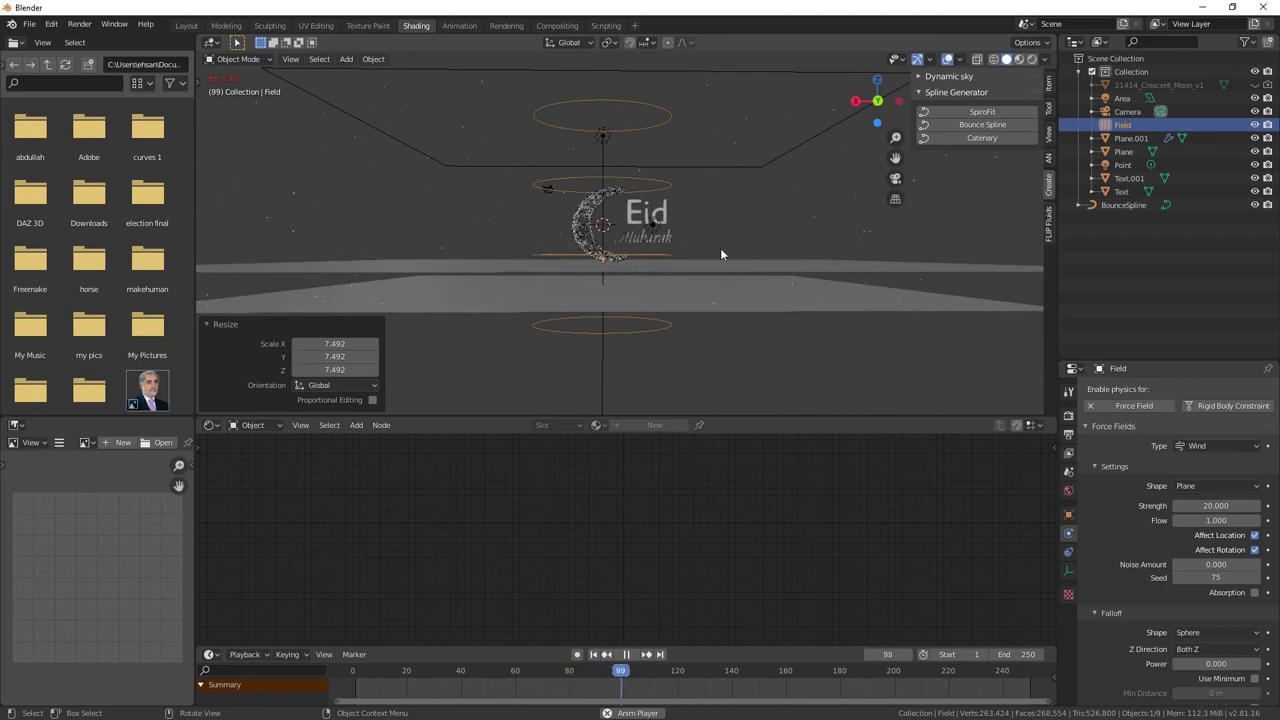
key(space)
middle_drag(739, 149, 585, 272)
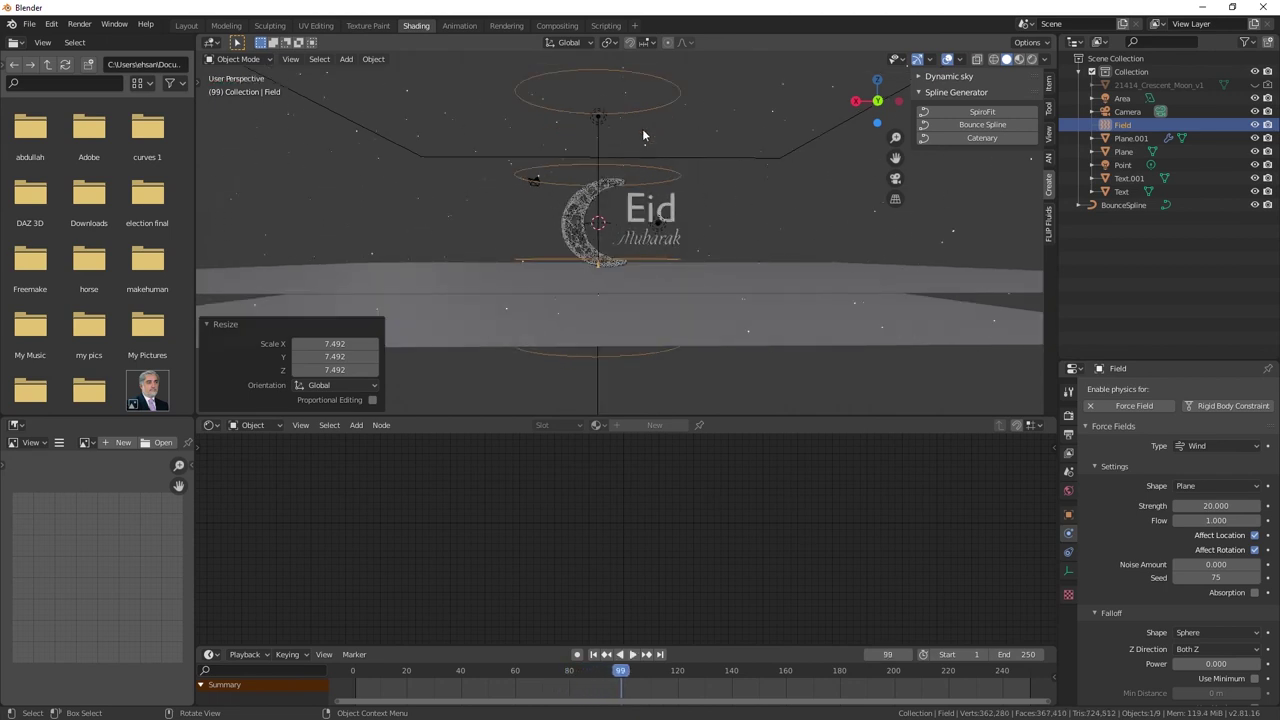
middle_drag(652, 246, 635, 371)
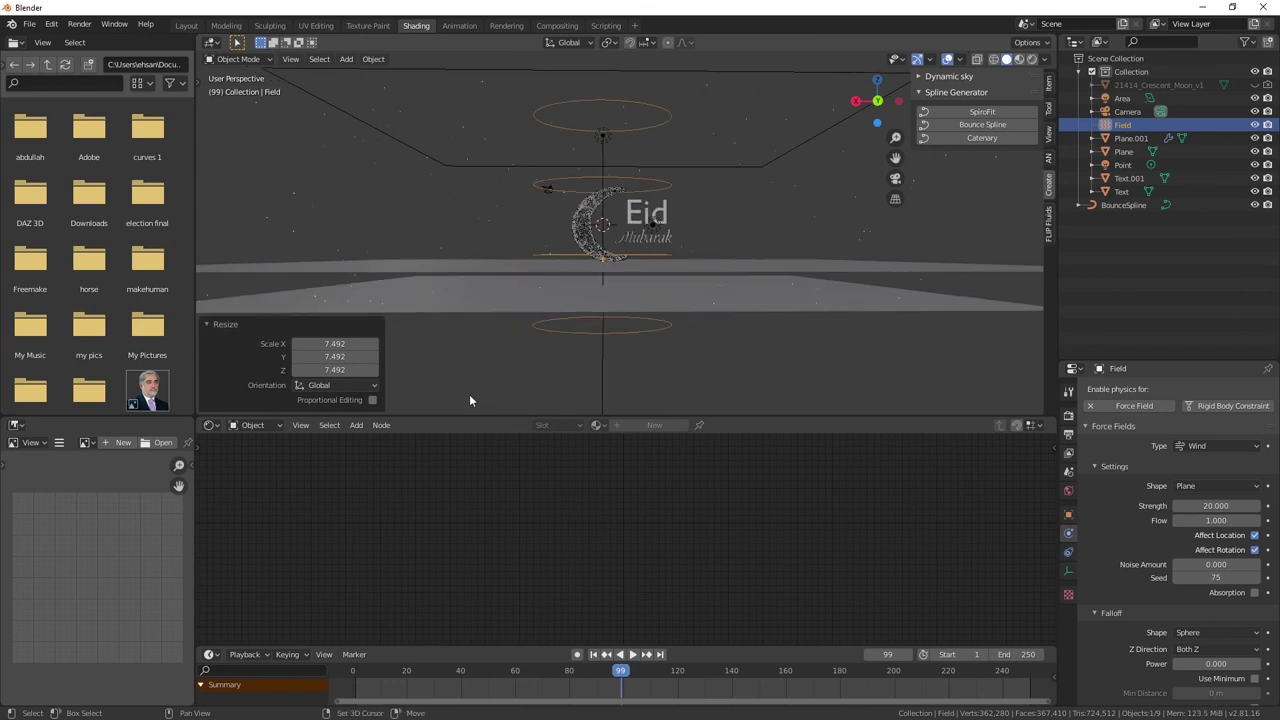
key(shift+a)
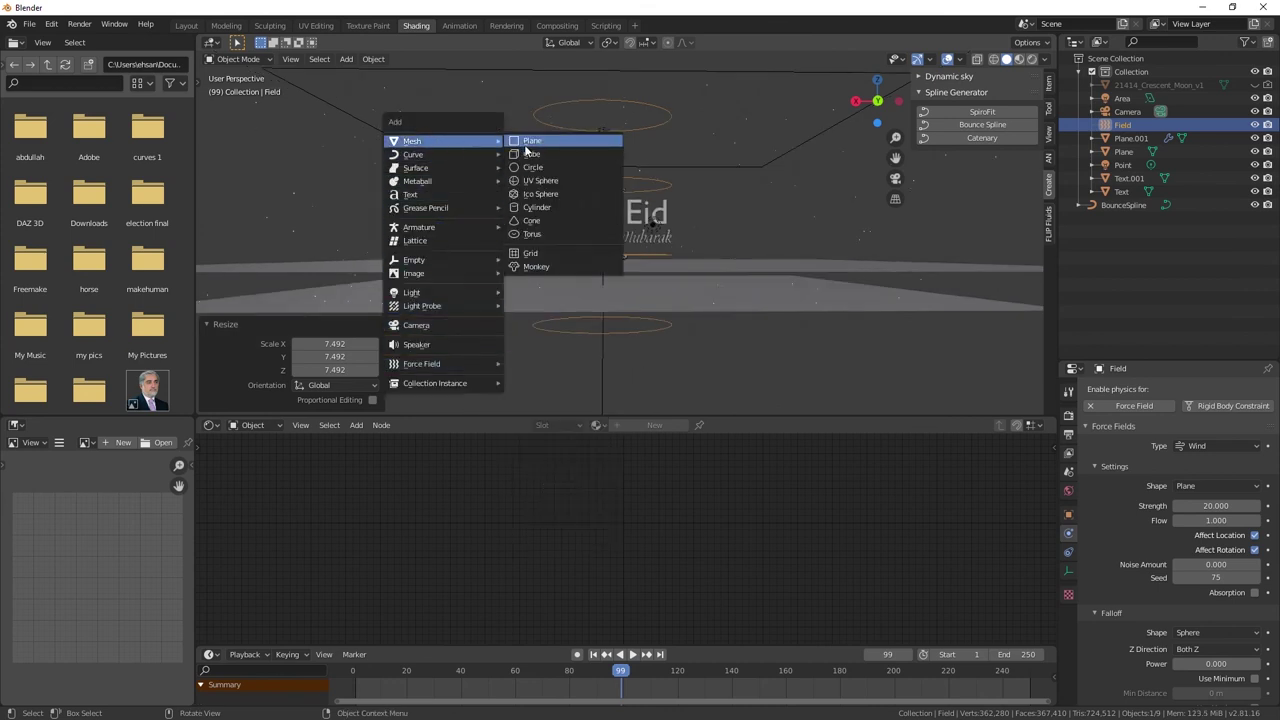
- Add a cube and move it to the lower left of the scene
mouse_move(440, 141)
click(535, 154)
key(g)
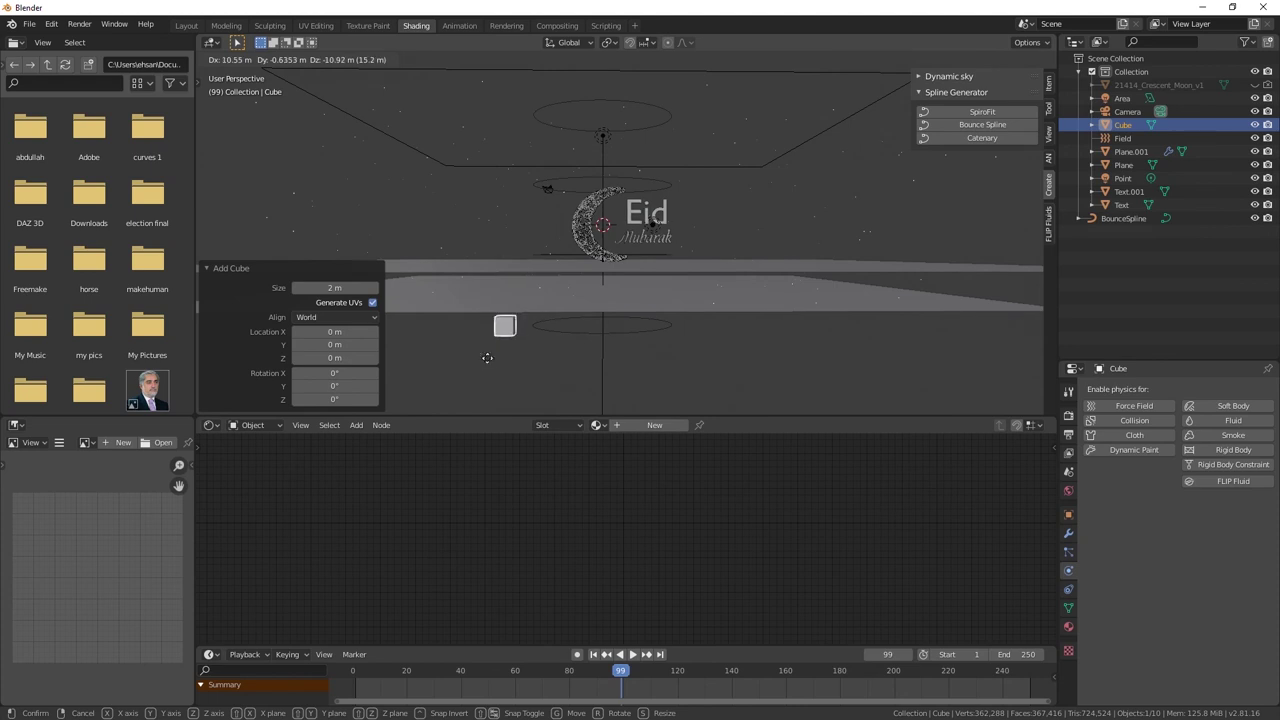
click(477, 372)
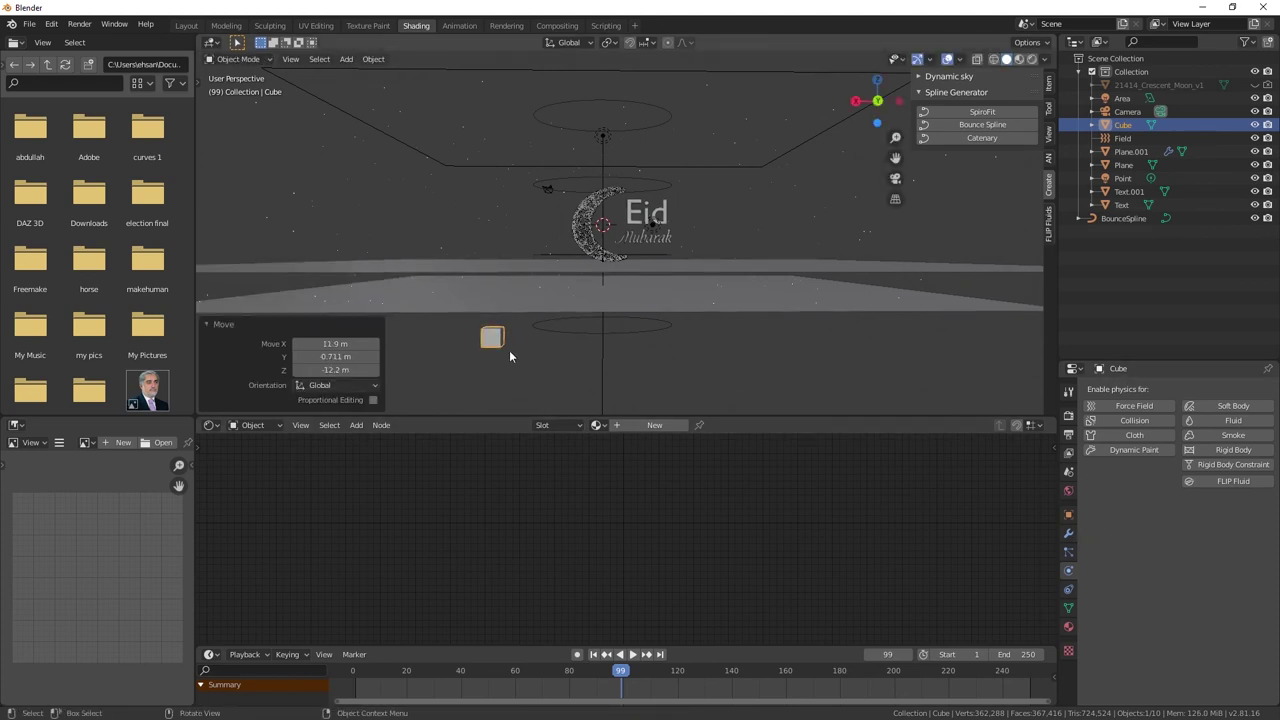
- Give the cube a new material, replacing Principled BSDF with an Emission node wired to Surface
click(655, 425)
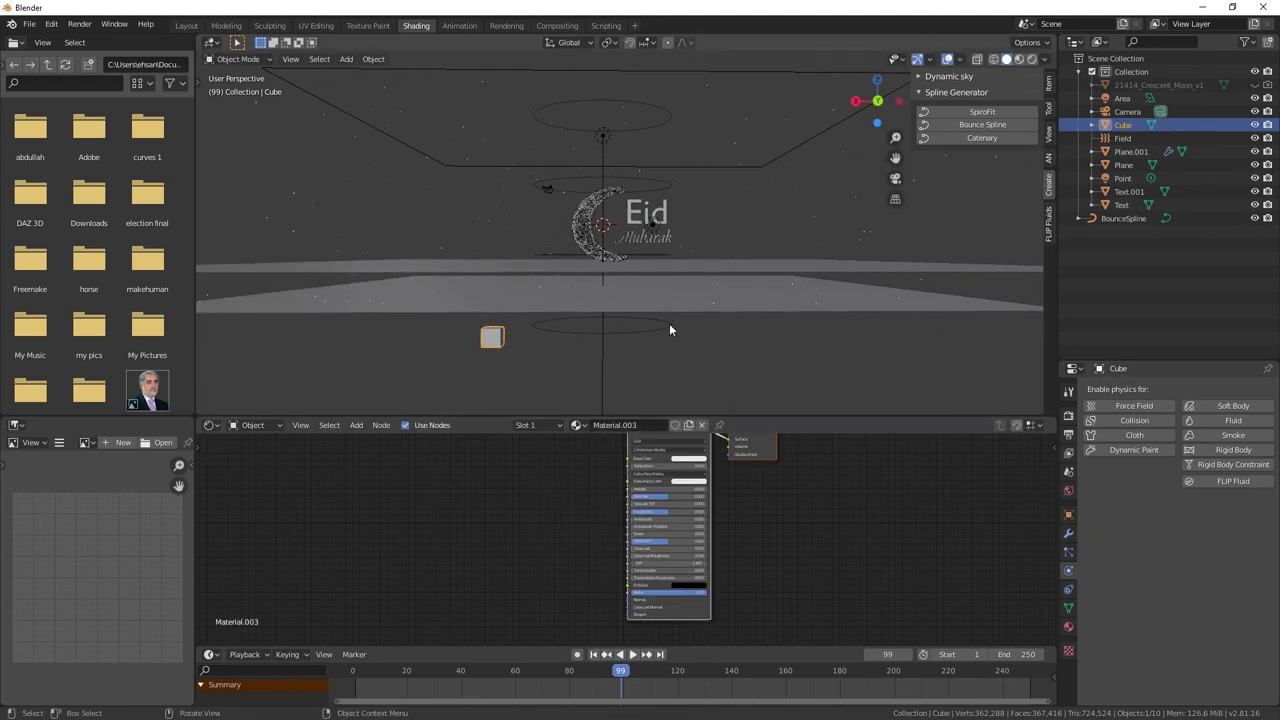
middle_drag(659, 423, 649, 453)
click(650, 452)
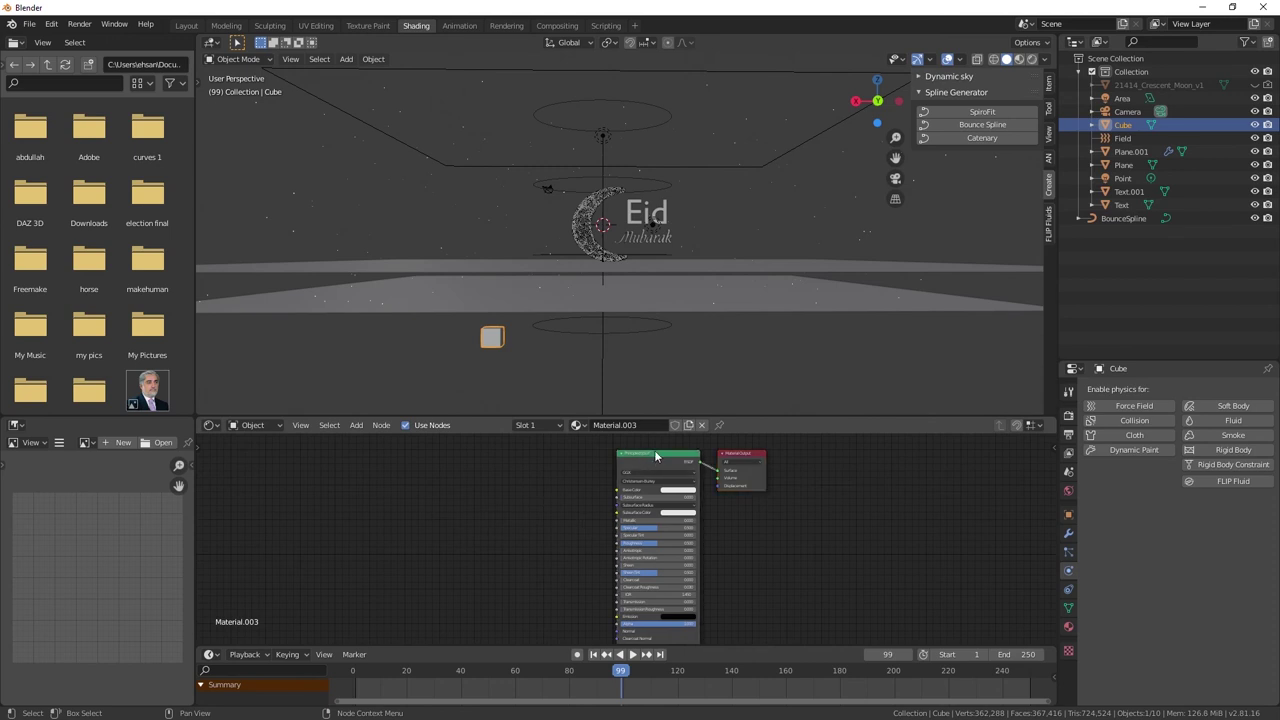
key(x)
key(shift+a)
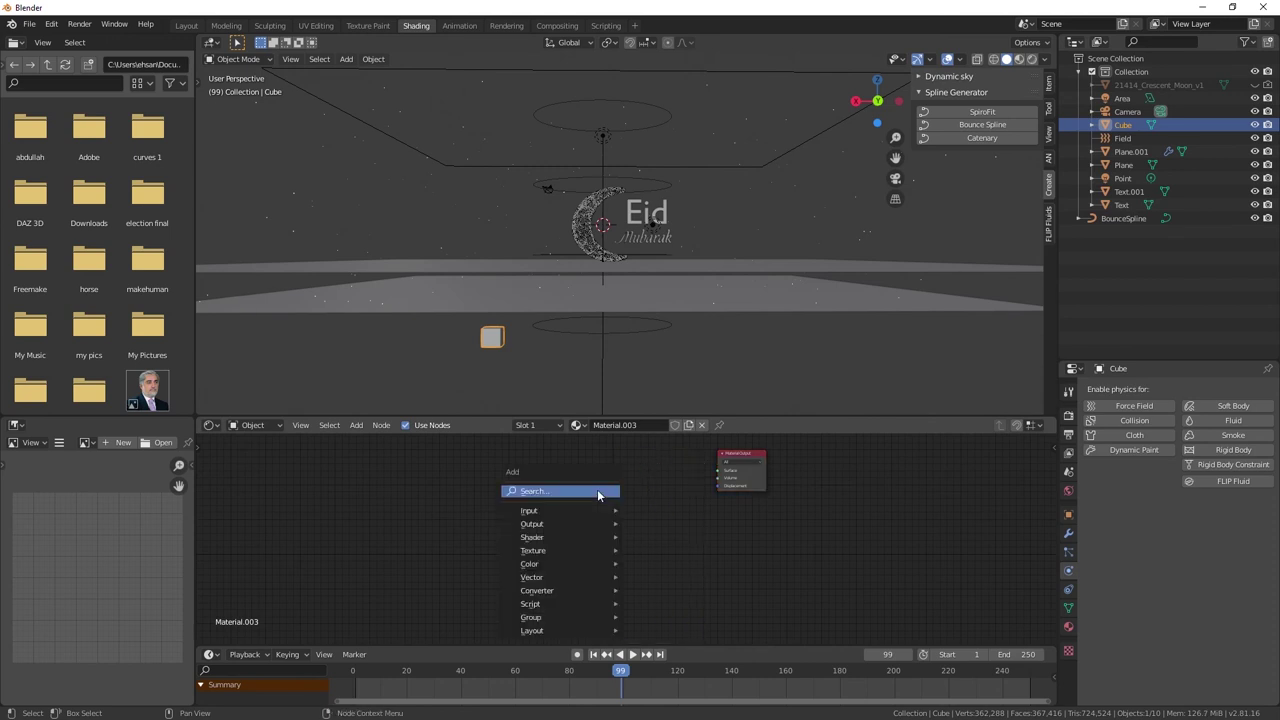
click(597, 489)
text(emi)
key(Return)
click(597, 490)
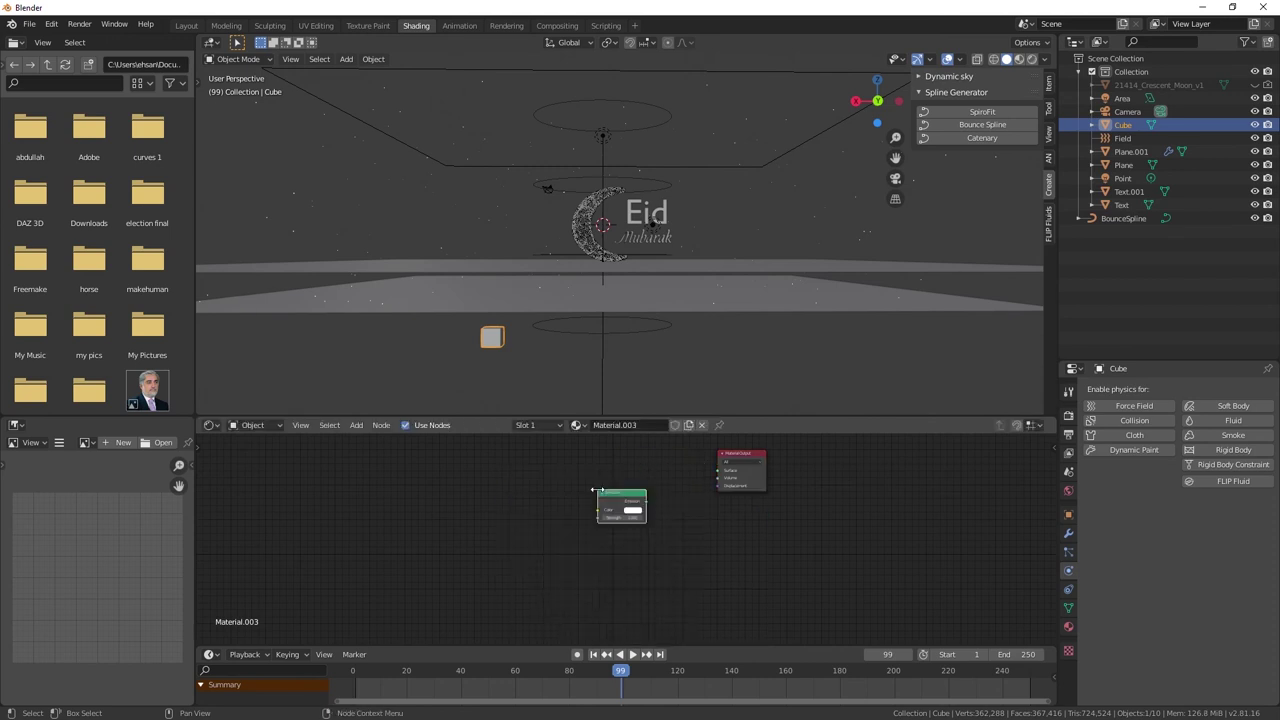
drag(645, 505, 718, 471)
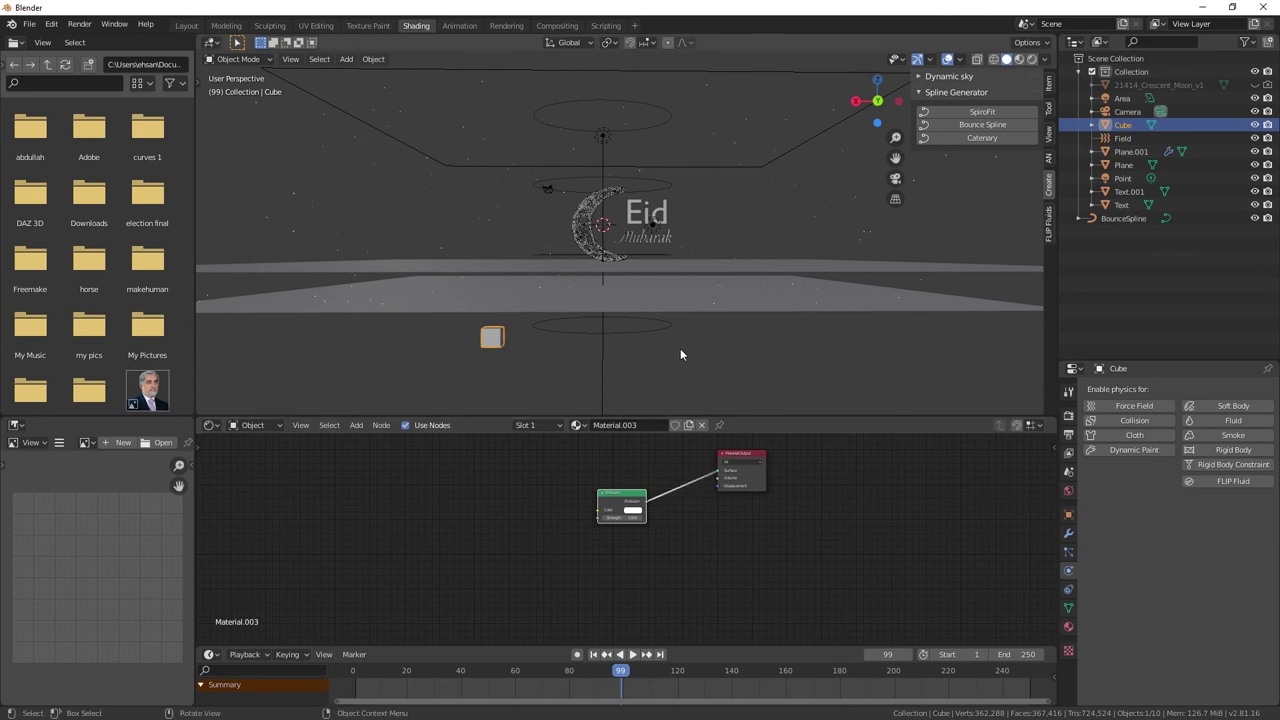
- Raise the emission strength and tint it light blue, checking the glow in Rendered view
click(1032, 58)
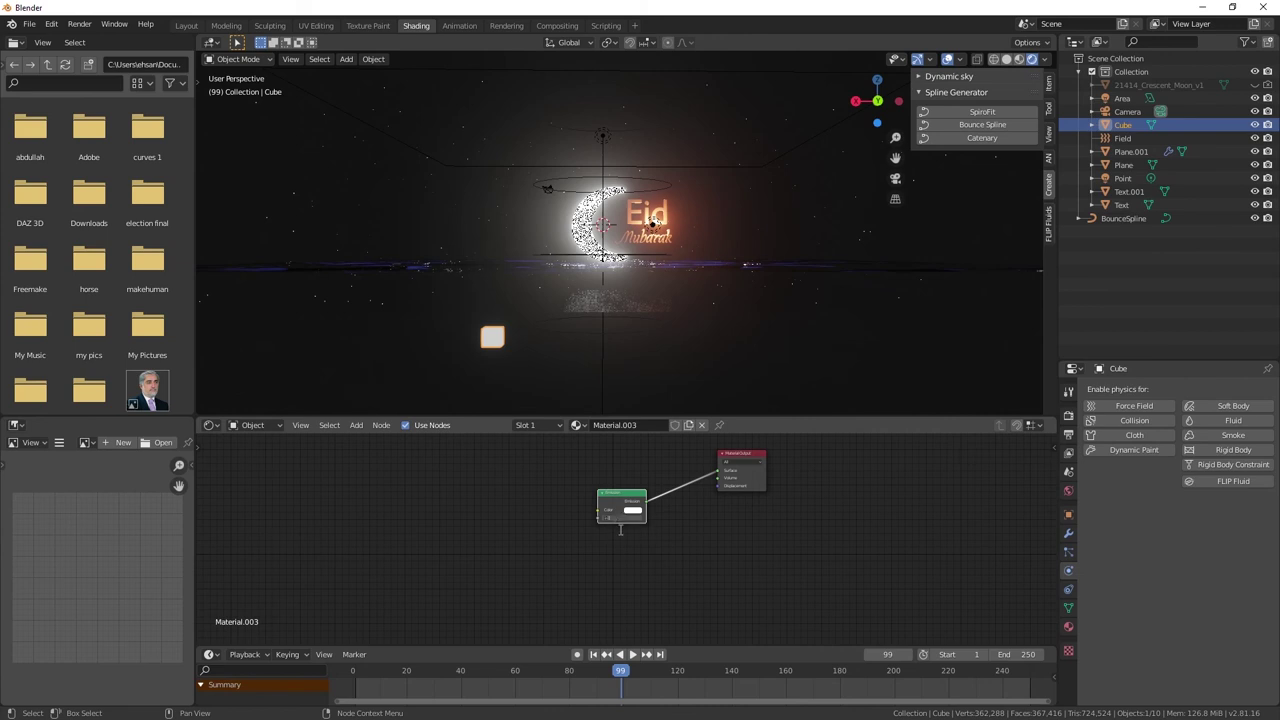
drag(611, 517, 630, 517)
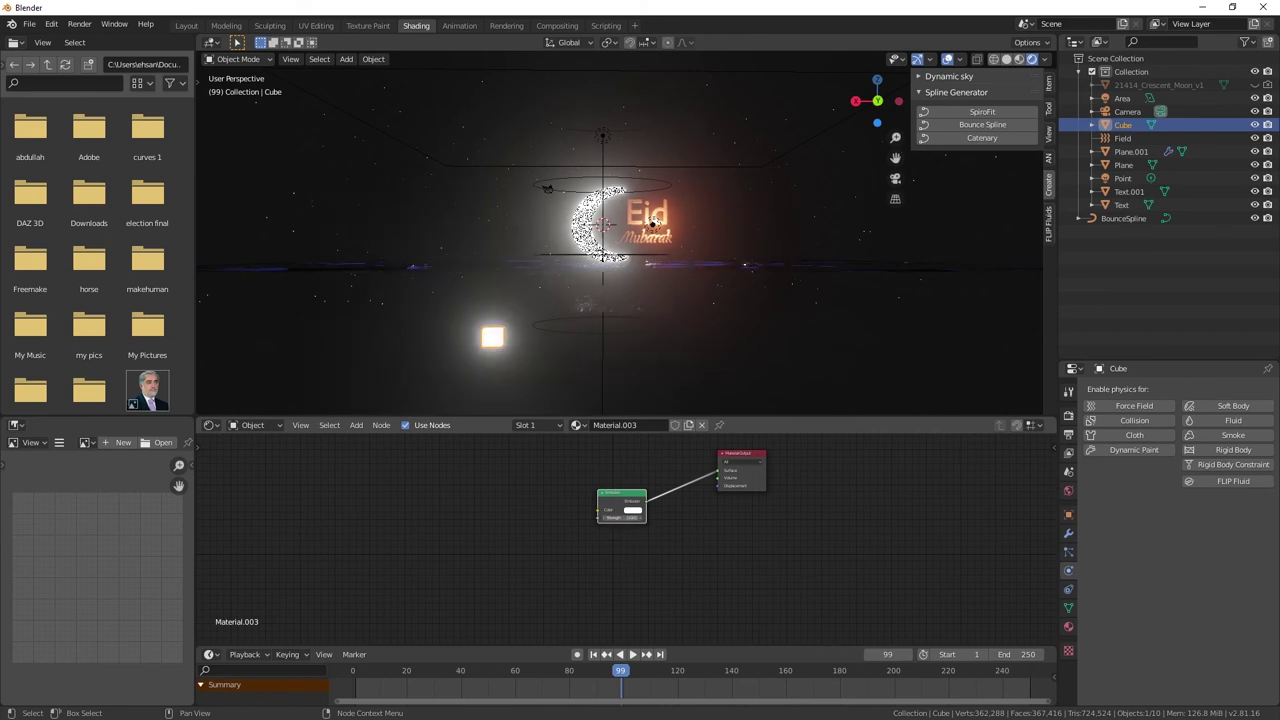
click(632, 511)
drag(653, 441, 643, 421)
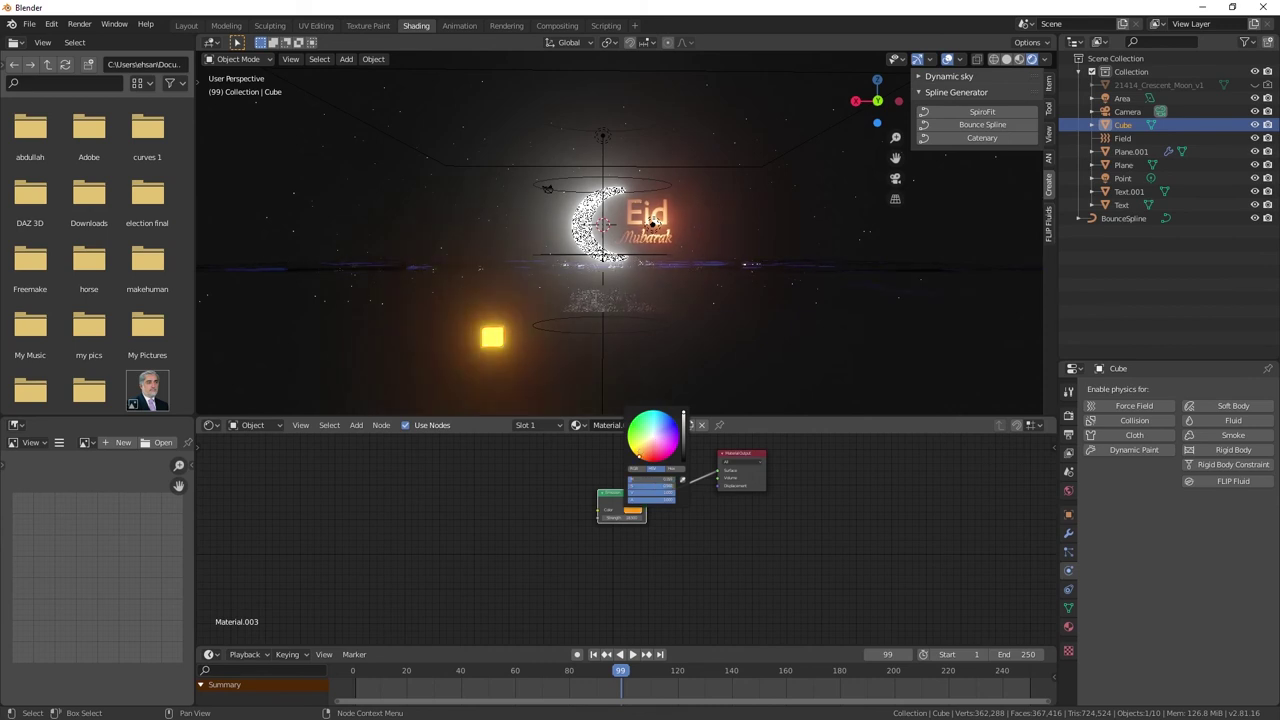
drag(639, 455, 665, 424)
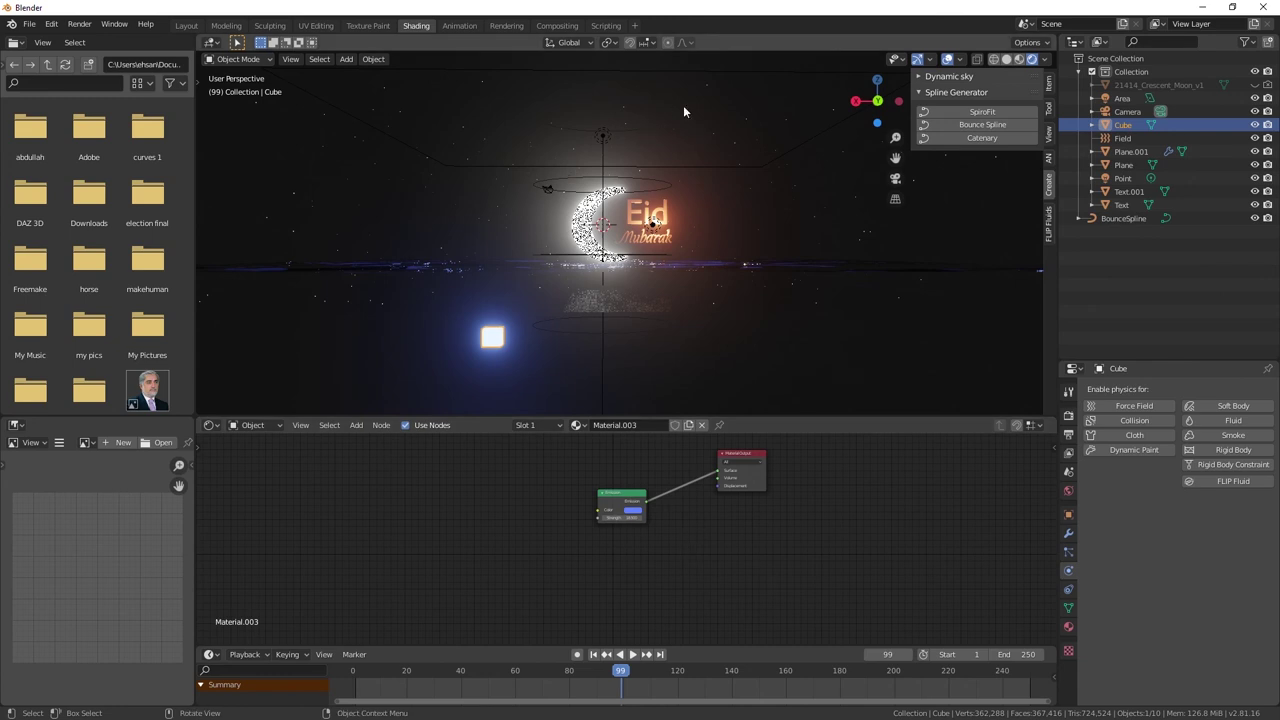
key(z)
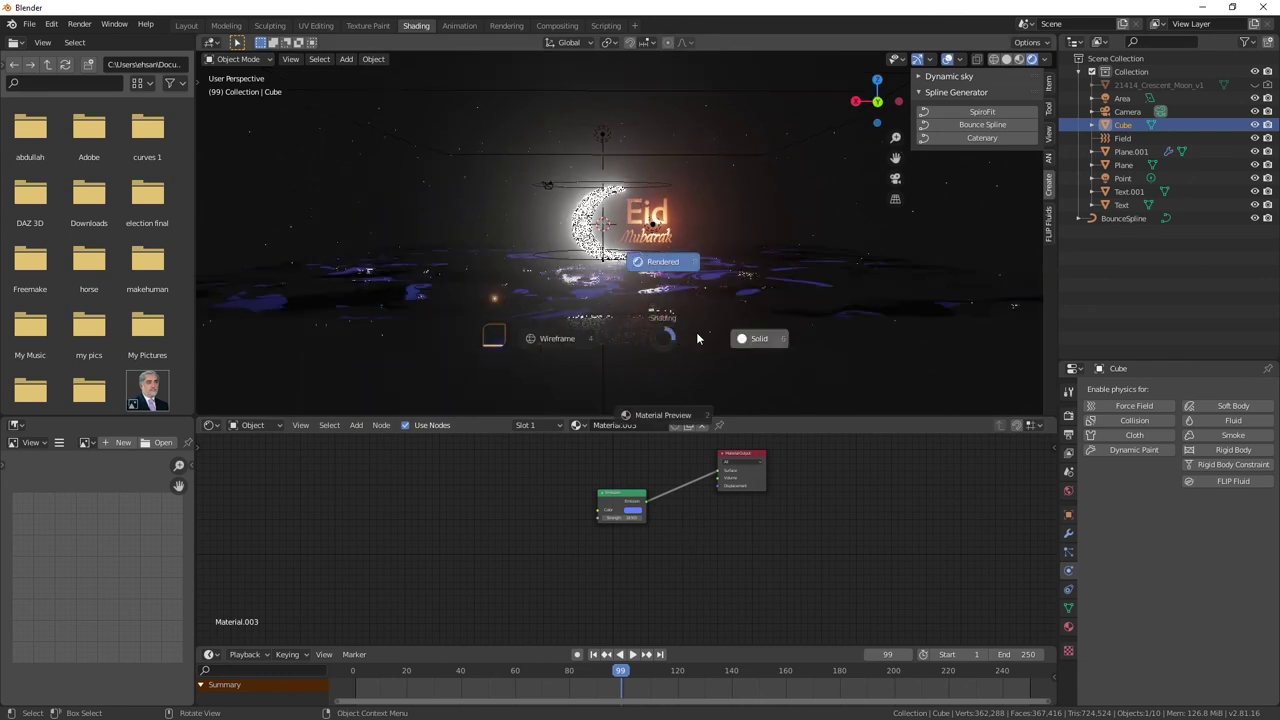
click(771, 337)
click(718, 334)
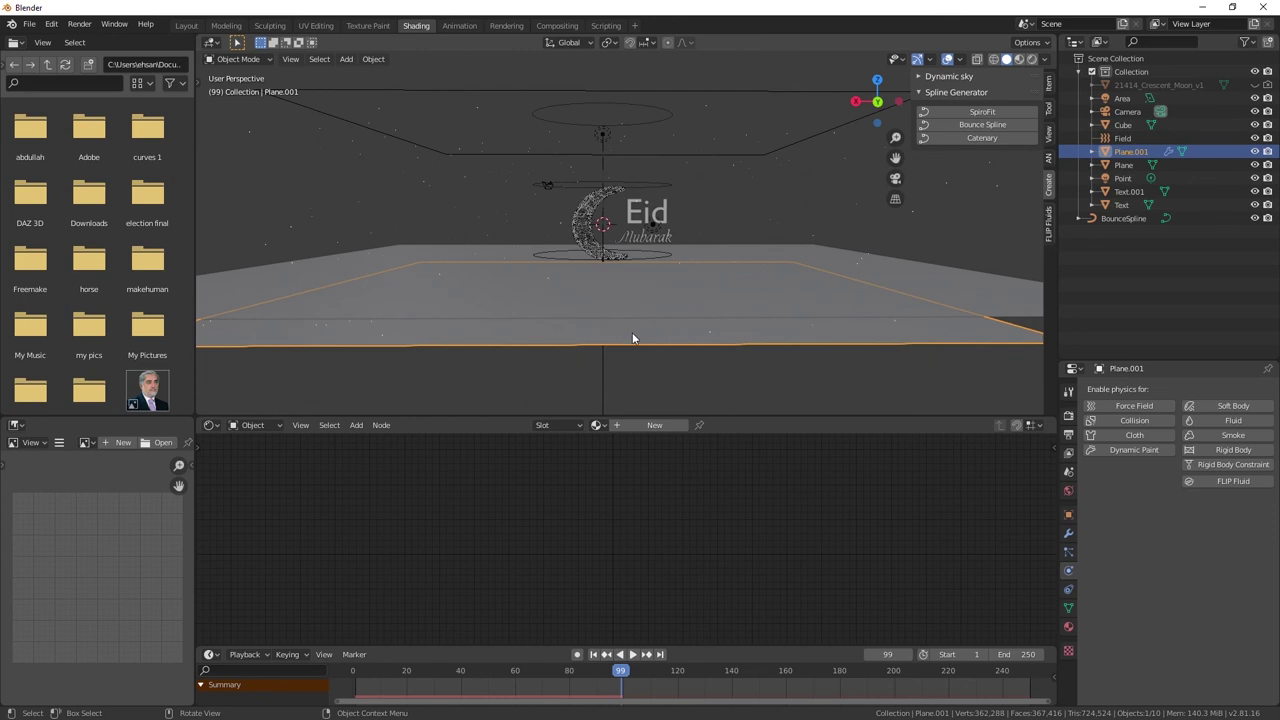
- Set Plane.001's particles to render as Object
middle_drag(632, 332, 670, 337)
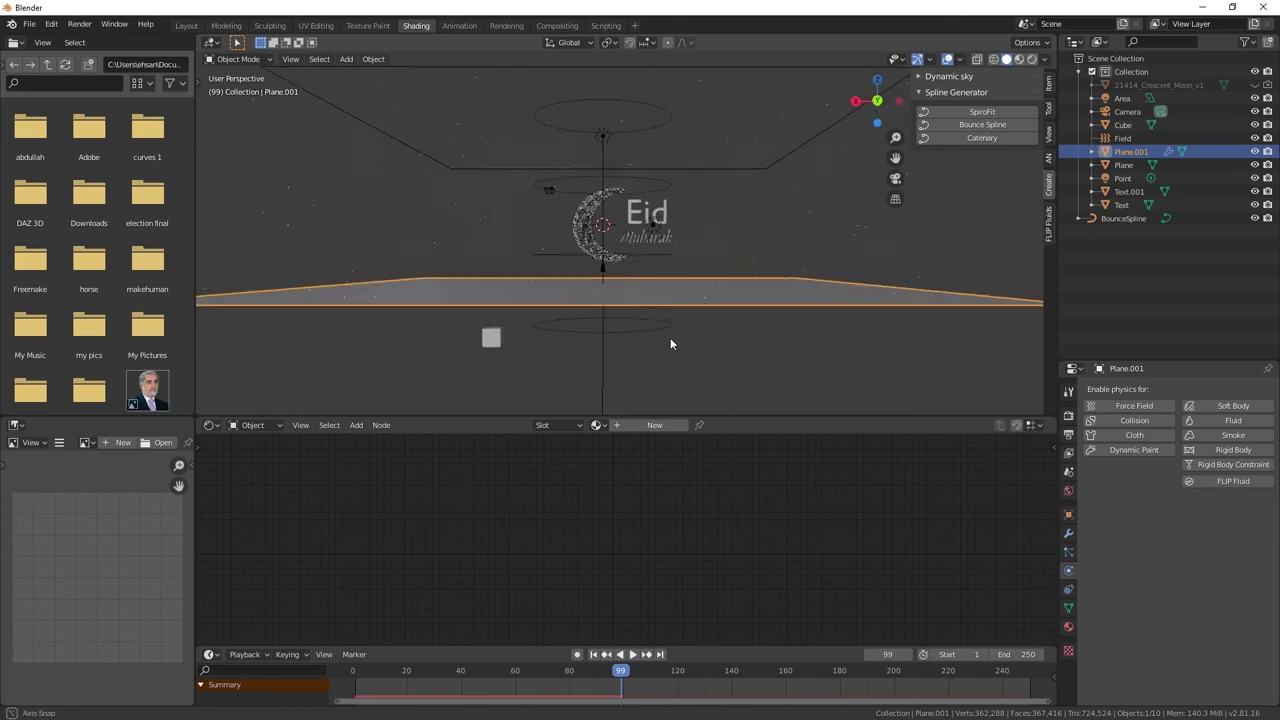
click(1068, 551)
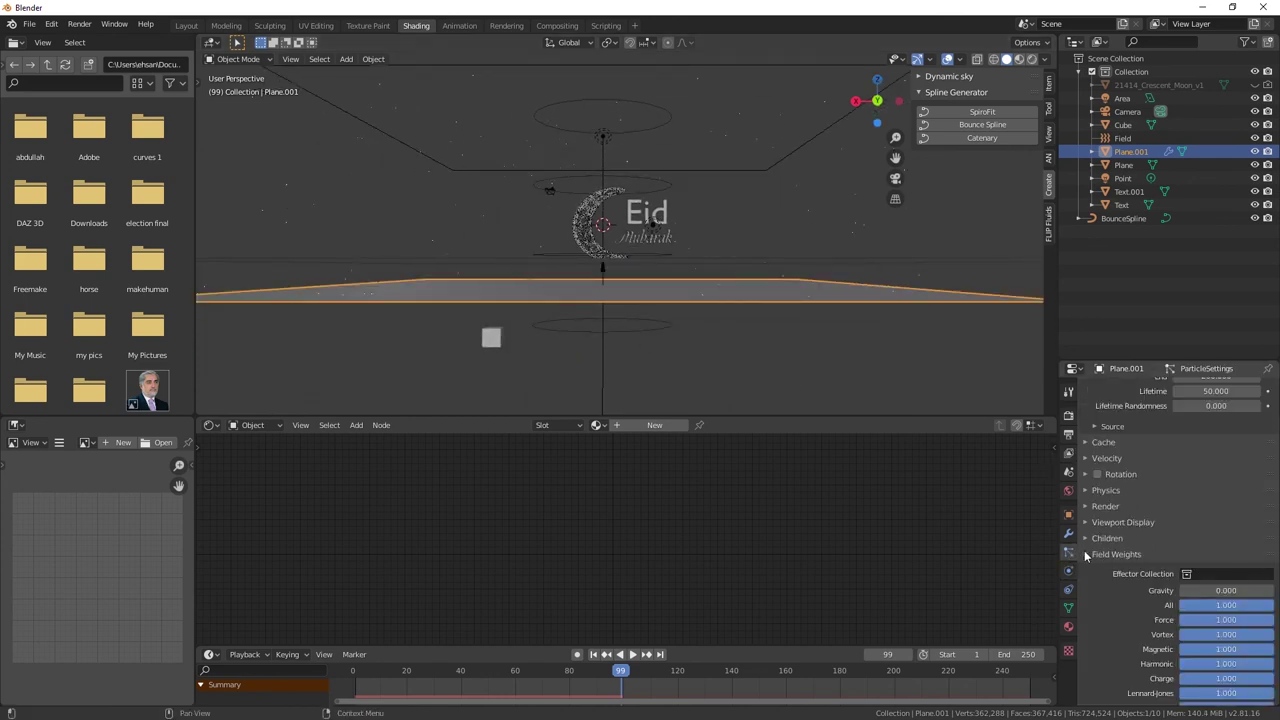
click(1086, 555)
click(1094, 587)
scroll(1170, 580, down, 2)
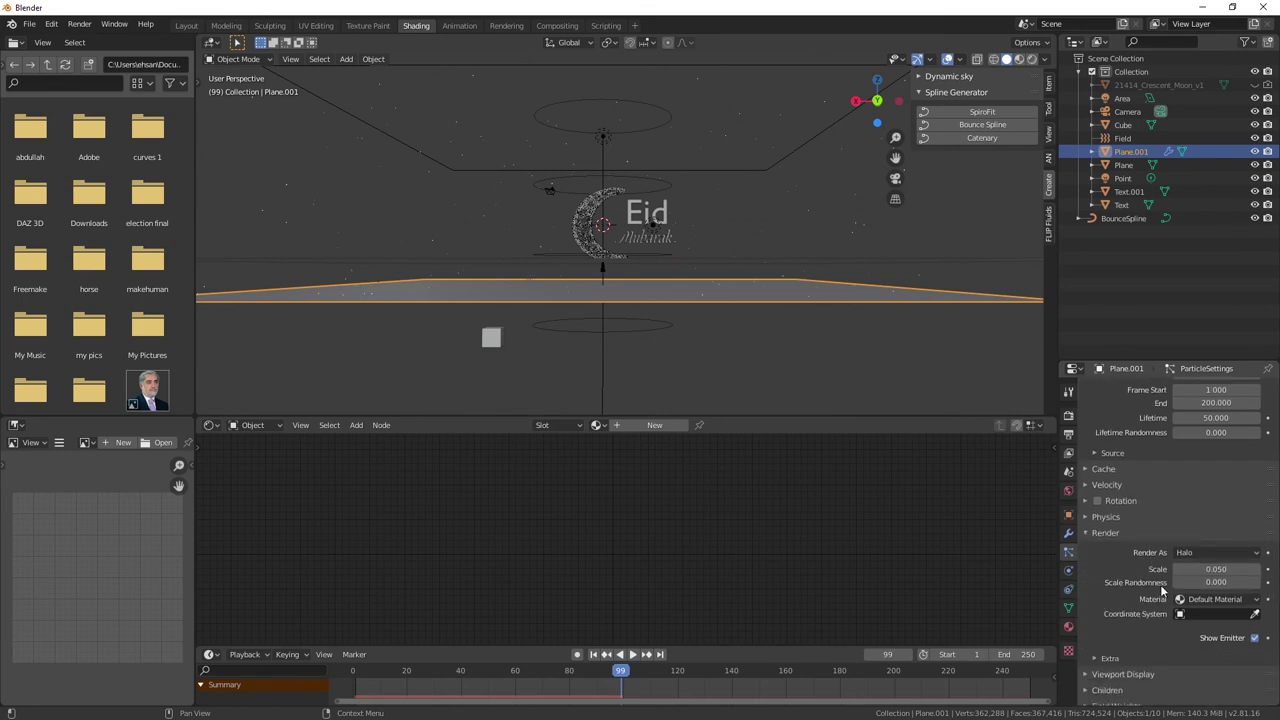
click(1218, 556)
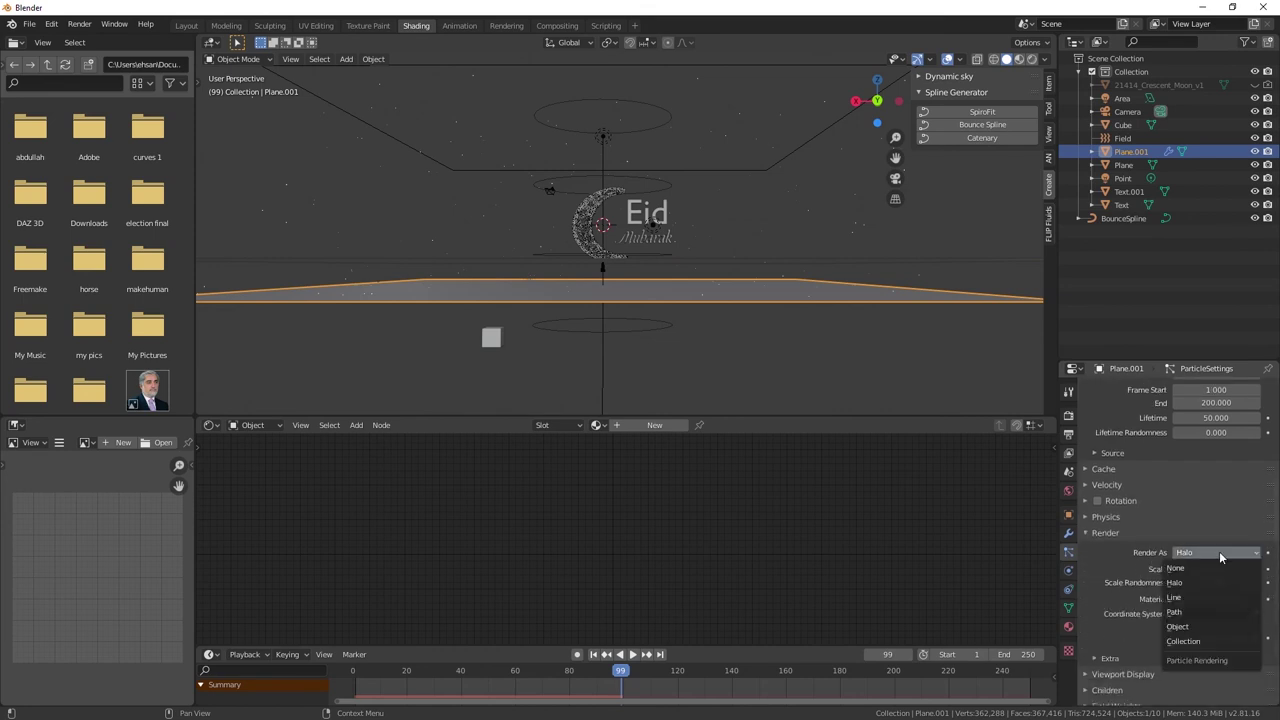
click(1200, 628)
- Use the Cube as the particle instance object with a render scale of 0.010
scroll(1228, 623, down, 1)
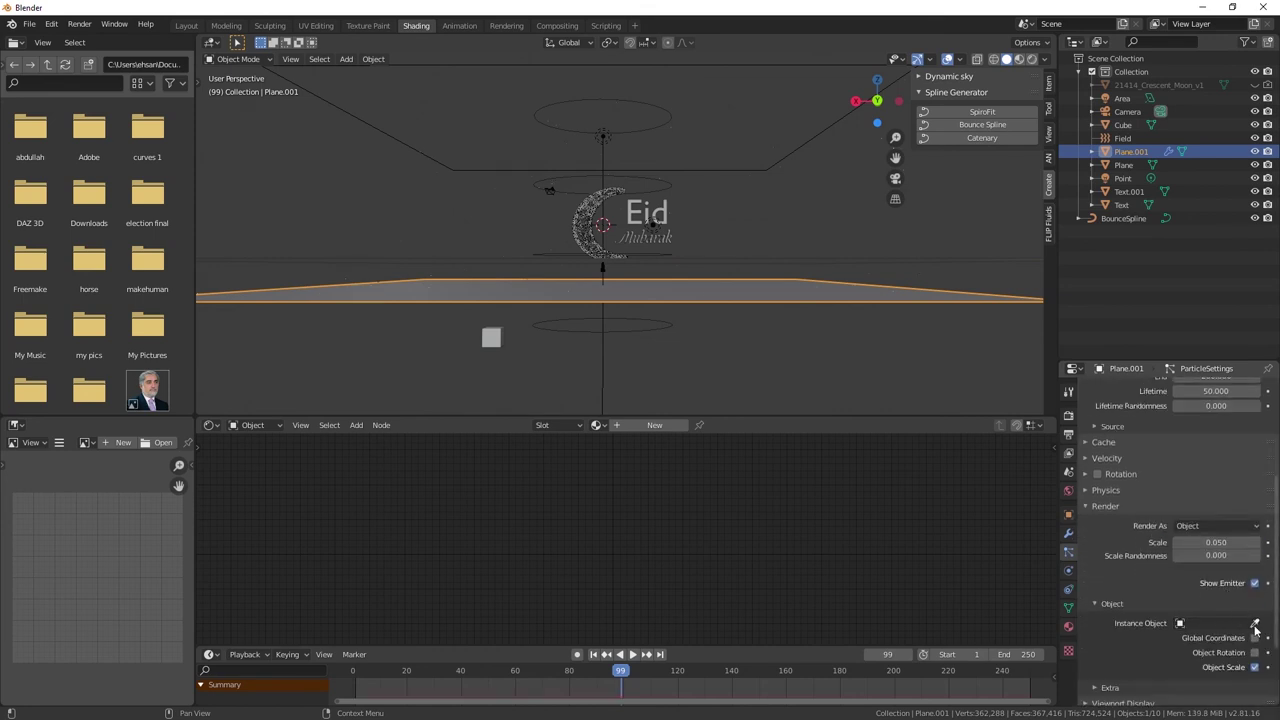
click(1254, 623)
click(491, 337)
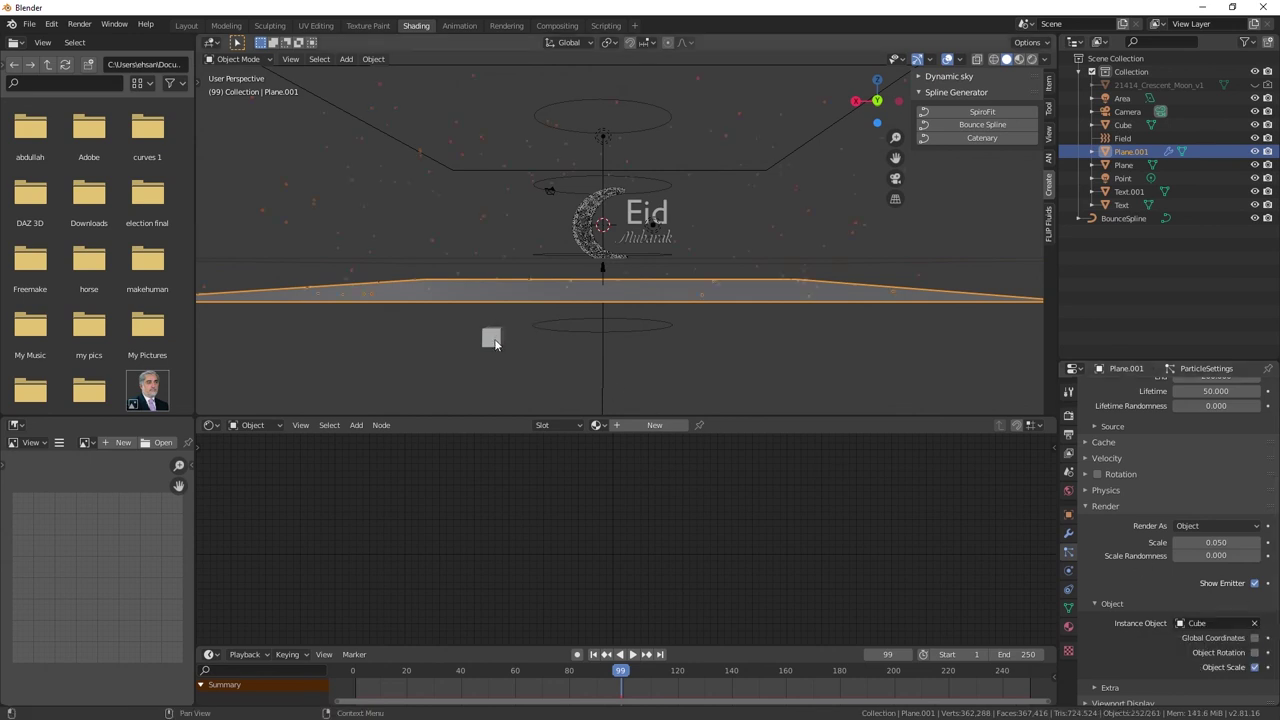
scroll(551, 238, up, 5)
scroll(551, 235, up, 1)
scroll(551, 225, down, 1)
scroll(550, 215, down, 5)
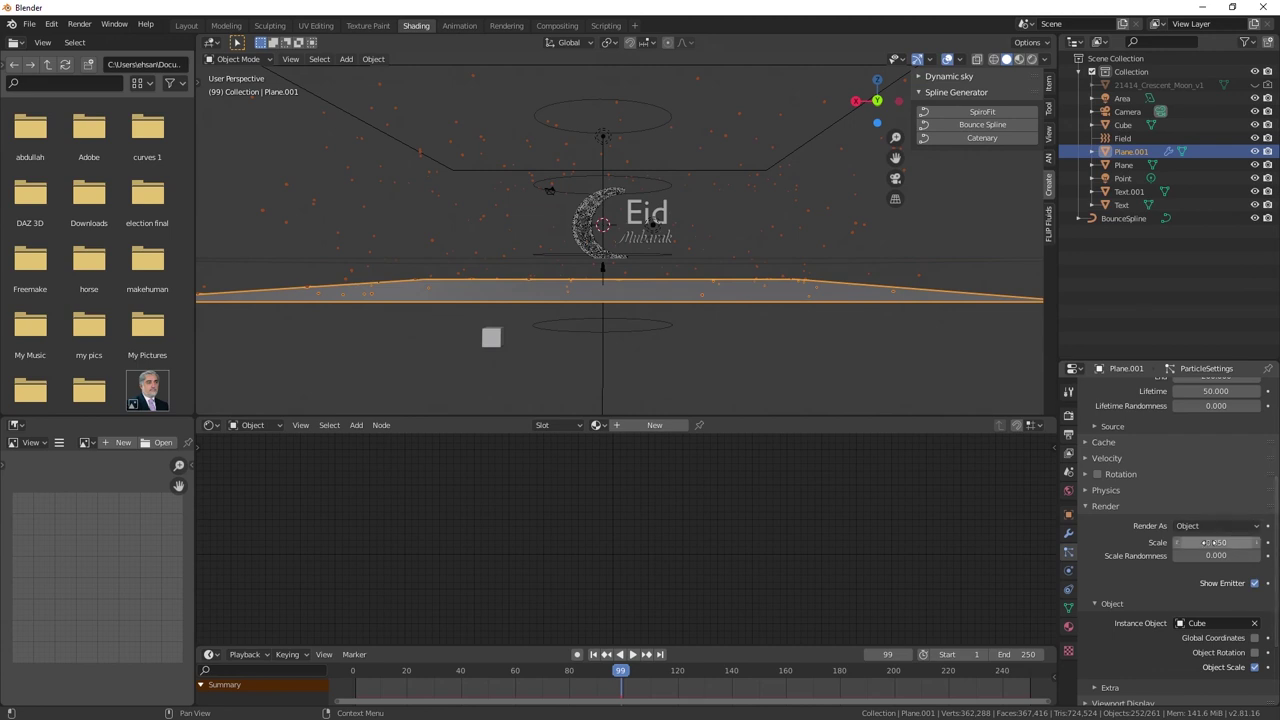
mouse_move(1216, 542)
mouse_down()
mouse_move(1250, 542)
mouse_move(1180, 542)
mouse_move(1196, 542)
mouse_up()
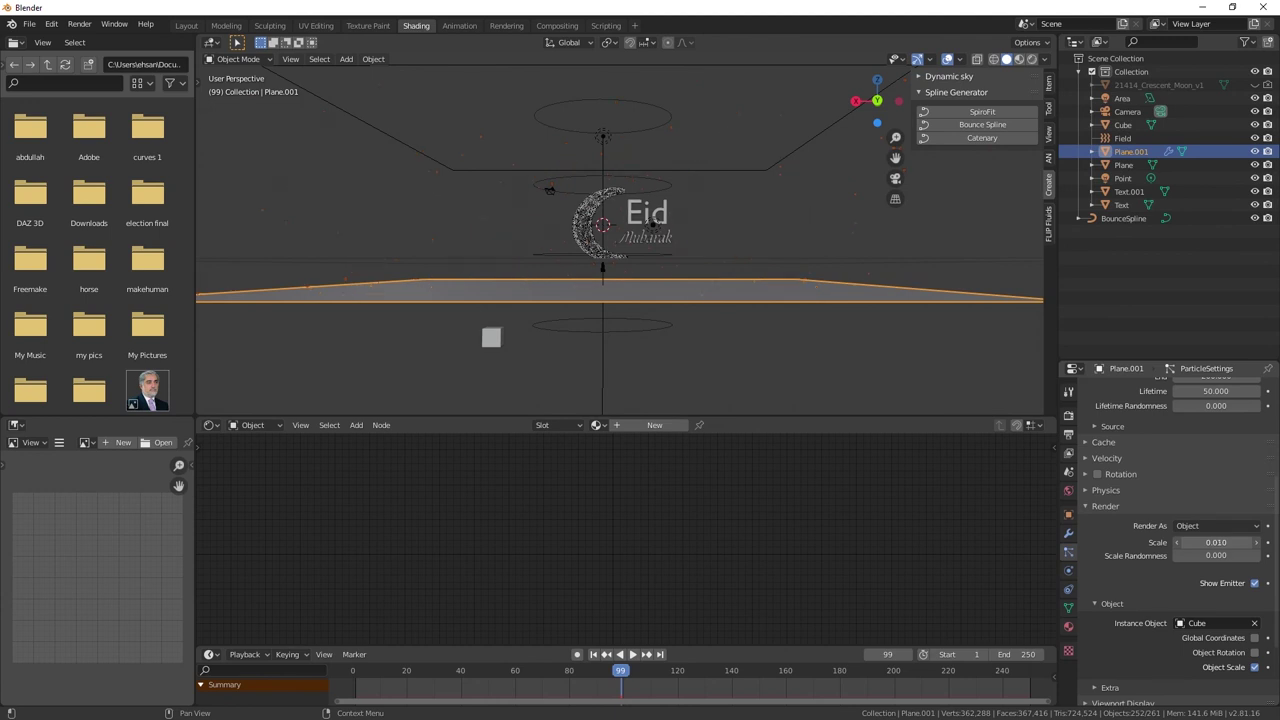
- Switch the viewport to Rendered shading and briefly play the animation
key(z)
click(720, 272)
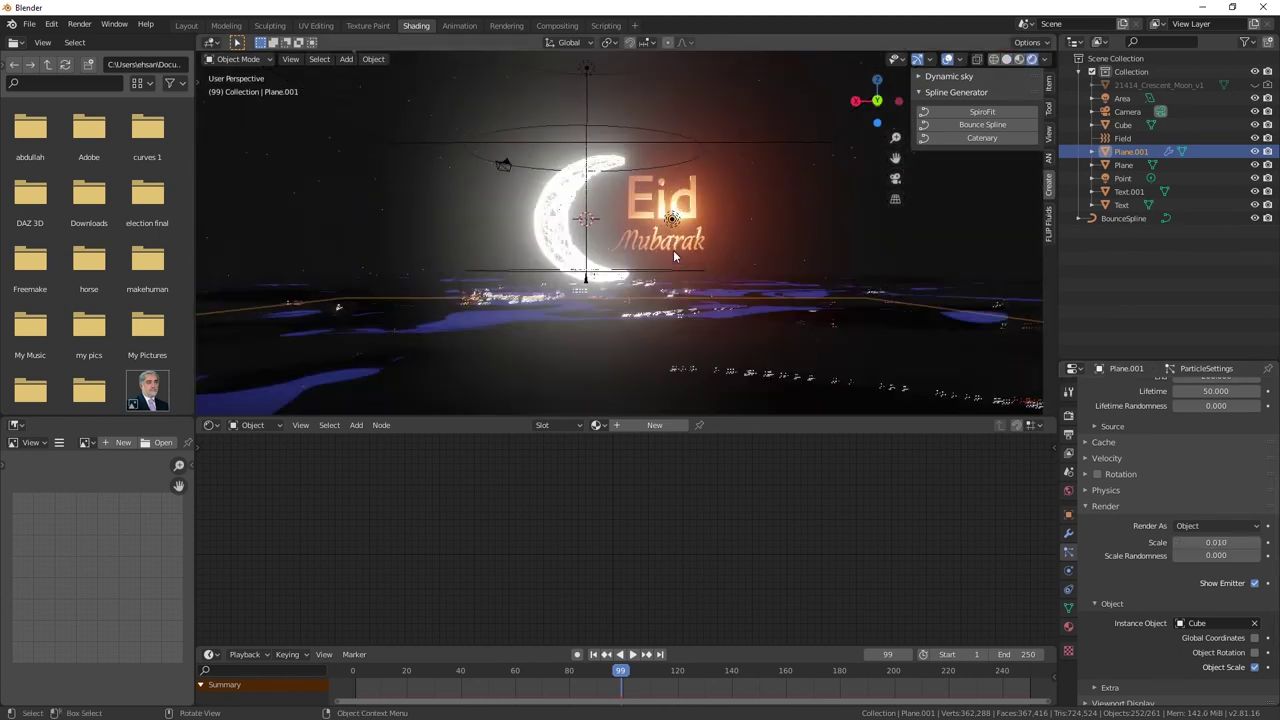
key(space)
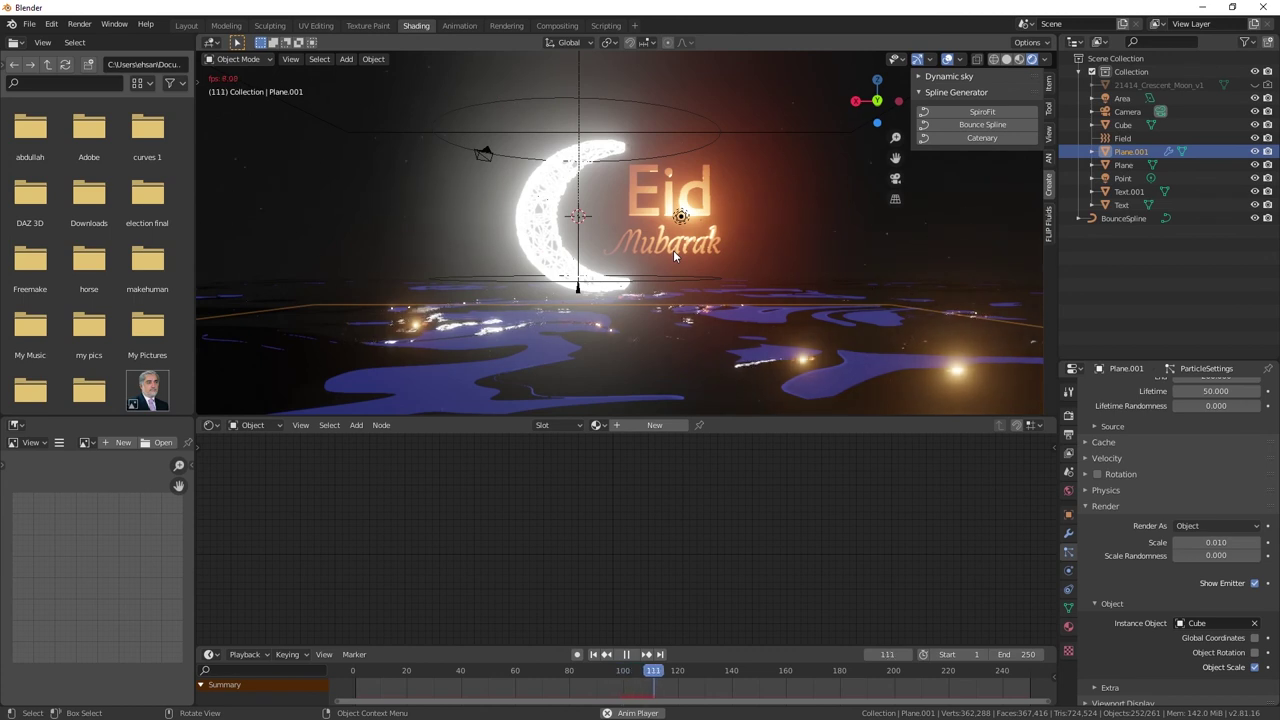
key(space)
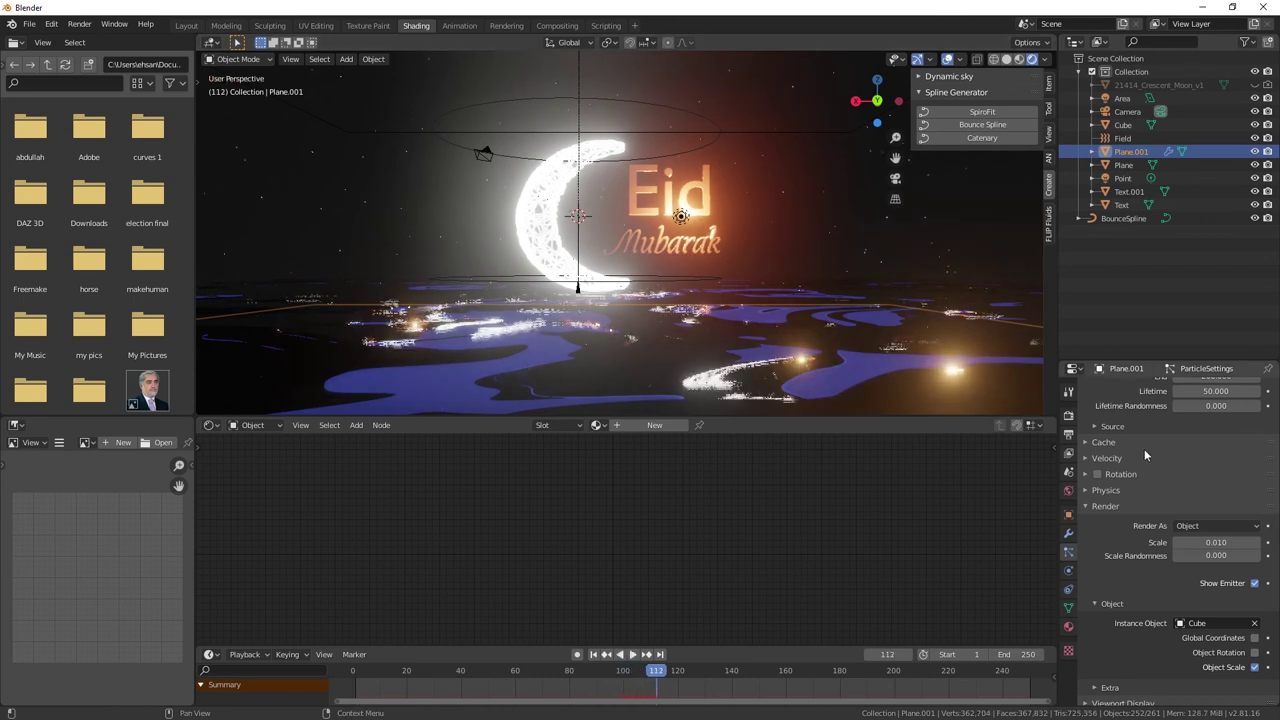
- Raise the particle Render Scale to 0.040 and replay the animation to check the bigger cubes
mouse_move(1215, 542)
mouse_down()
mouse_move(1245, 542)
mouse_move(1225, 542)
mouse_up()
key(space)
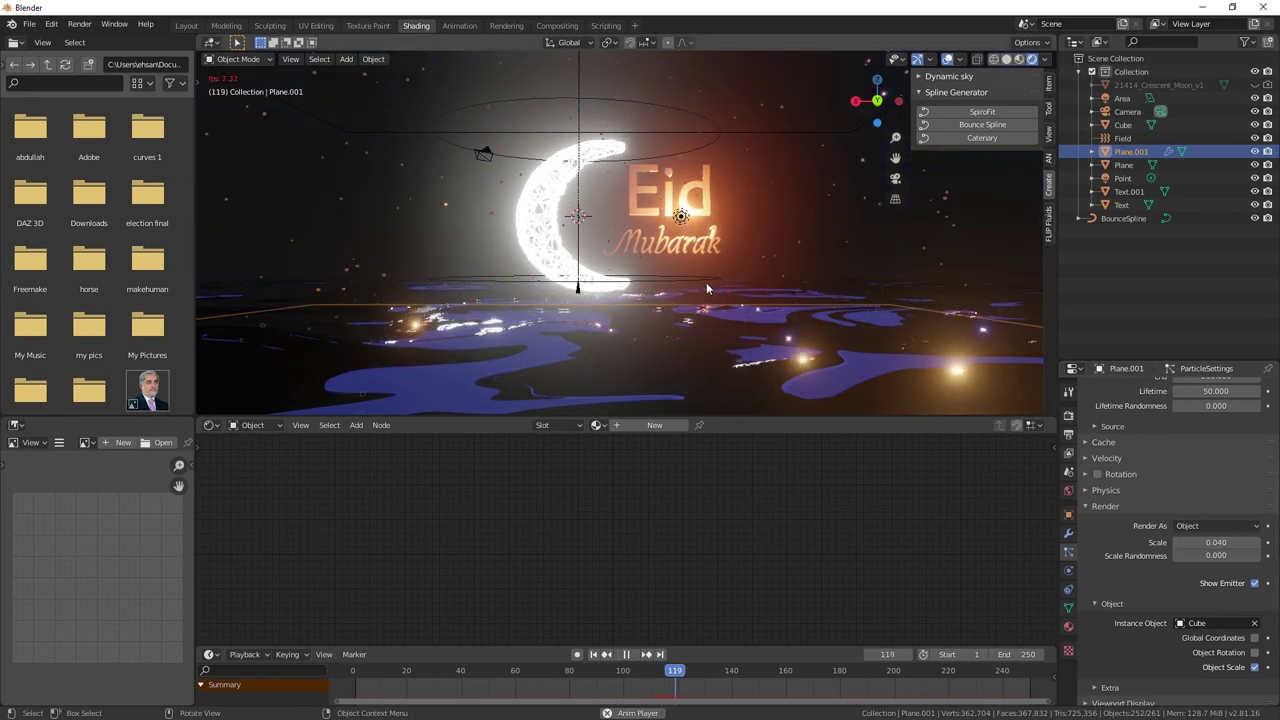
key(space)
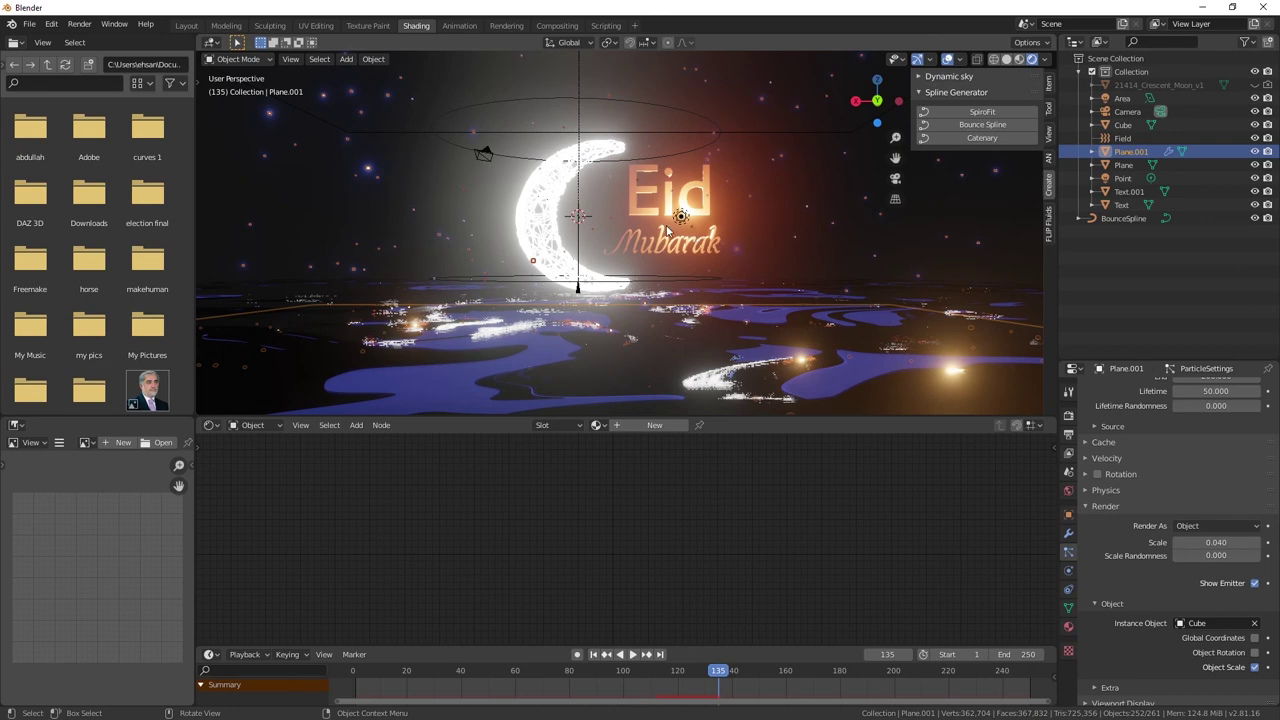
- Orbit to view the moon and text edge-on, then select the Camera in the Outliner
mouse_move(784, 241)
middle_down()
mouse_move(596, 257)
mouse_move(838, 258)
mouse_move(752, 251)
middle_up()
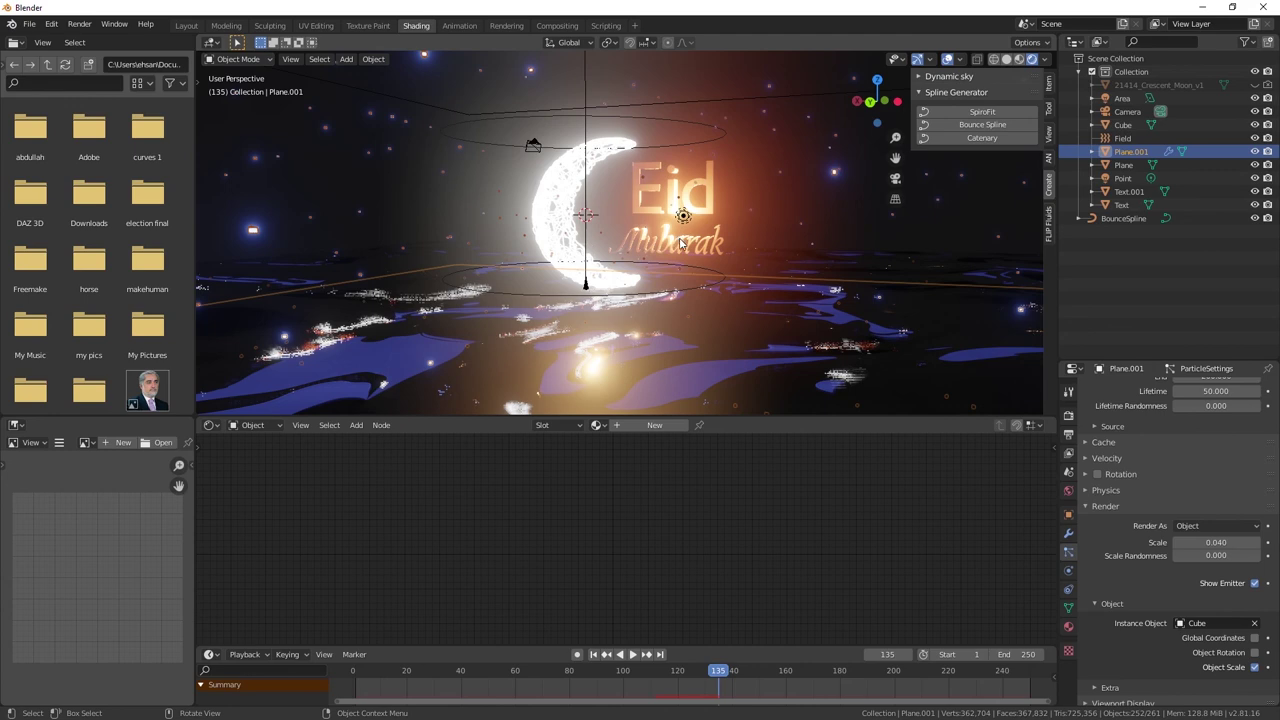
middle_drag(679, 251, 690, 243)
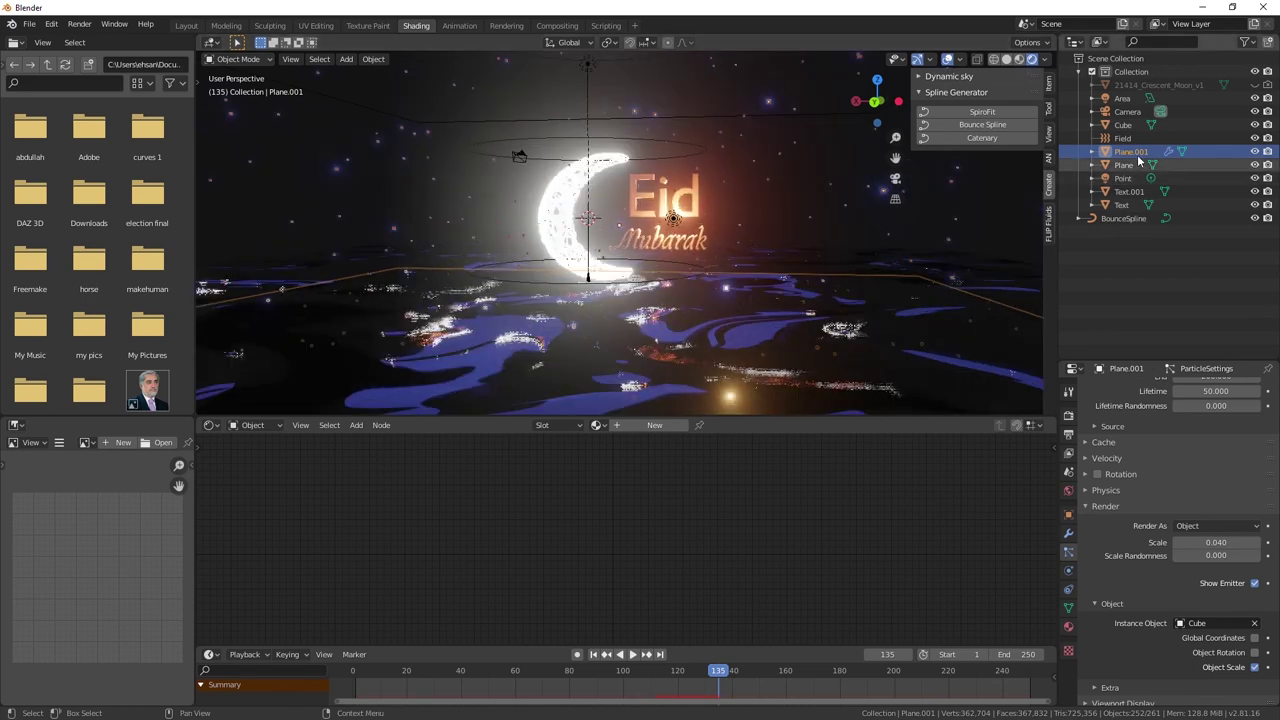
click(1128, 112)
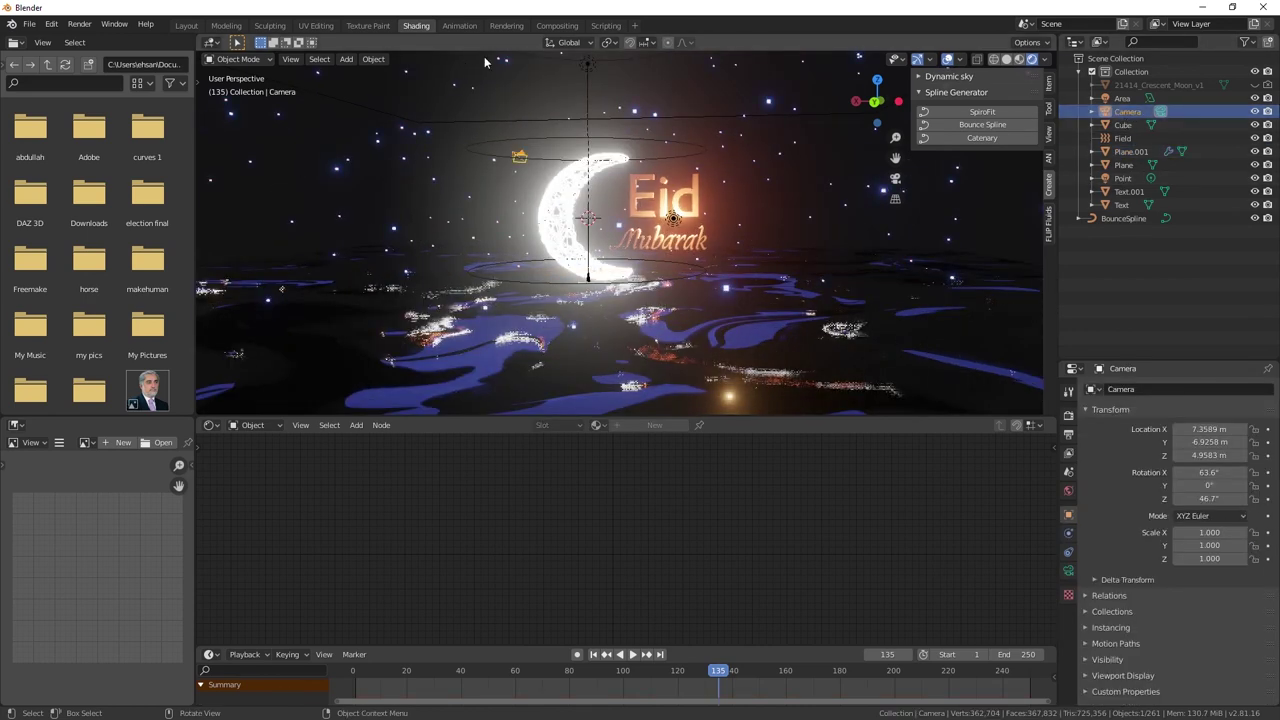
click(459, 25)
- Keep the left viewport in camera view and set the other view to top-down (numpad 7)
scroll(587, 280, down, 4)
scroll(620, 273, down, 2)
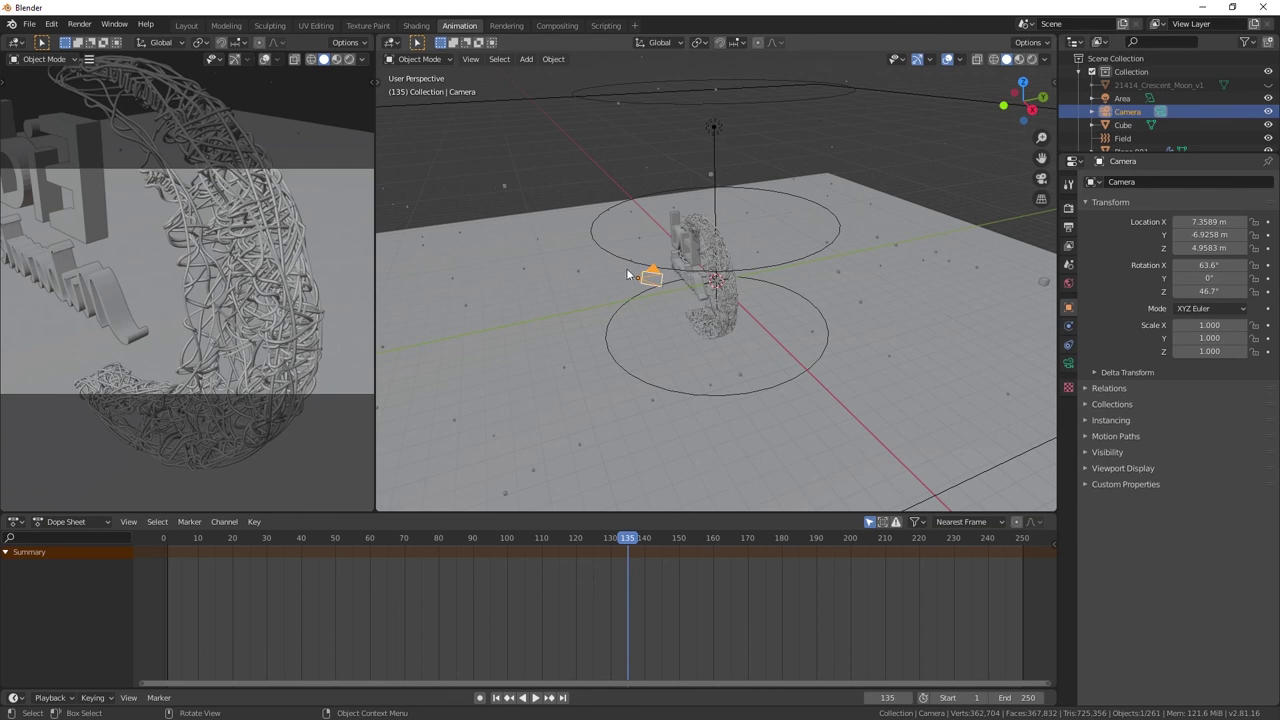
key(KP_0)
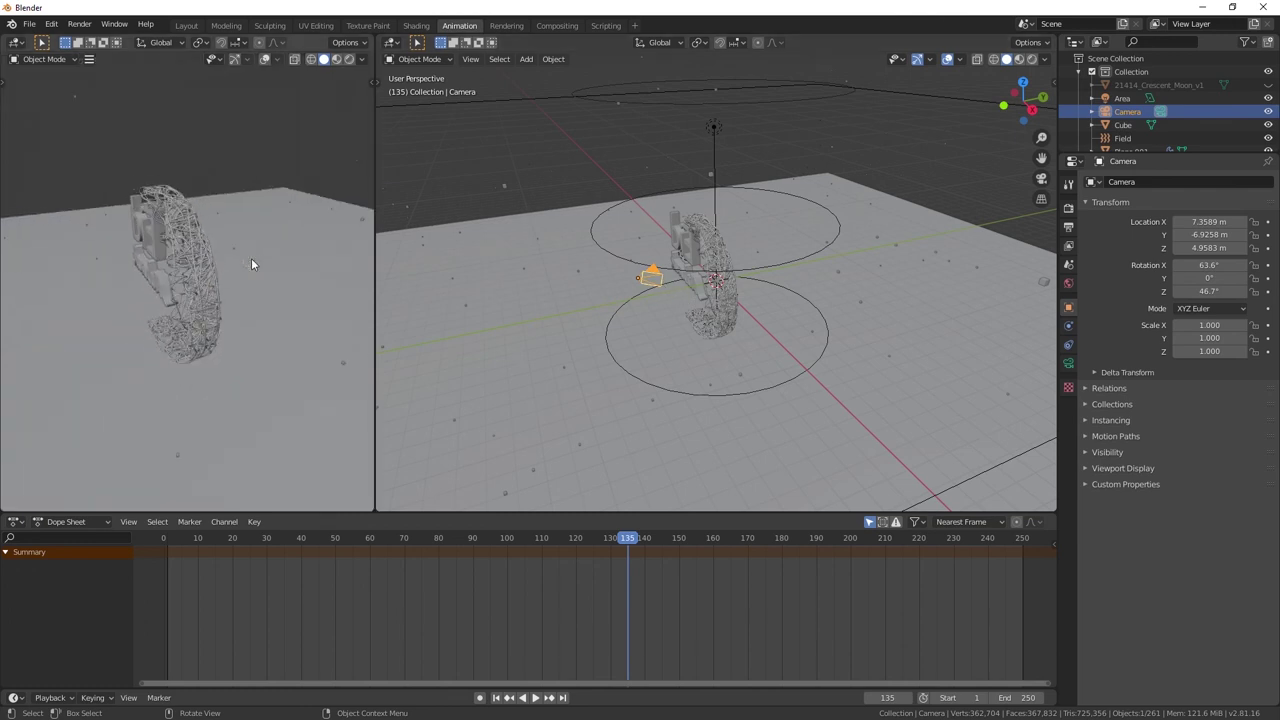
key(KP_0)
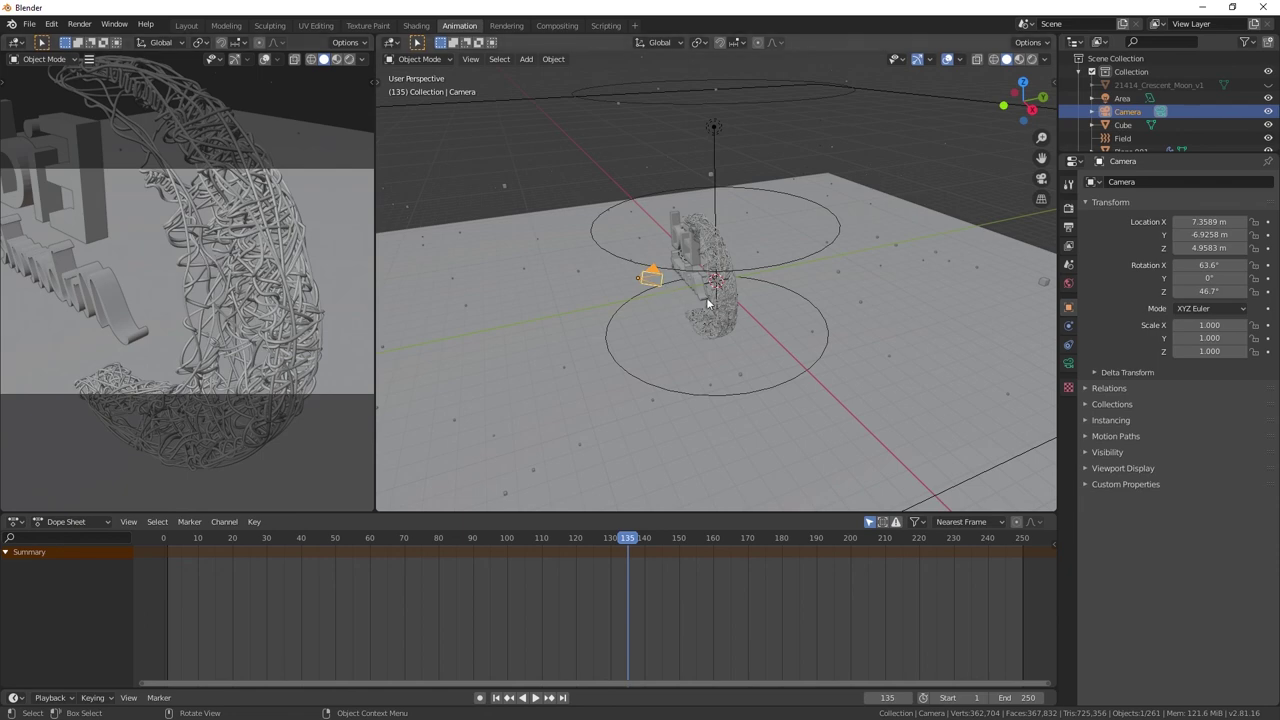
key(KP_7)
middle_drag(743, 367, 733, 280)
key(KP_7)
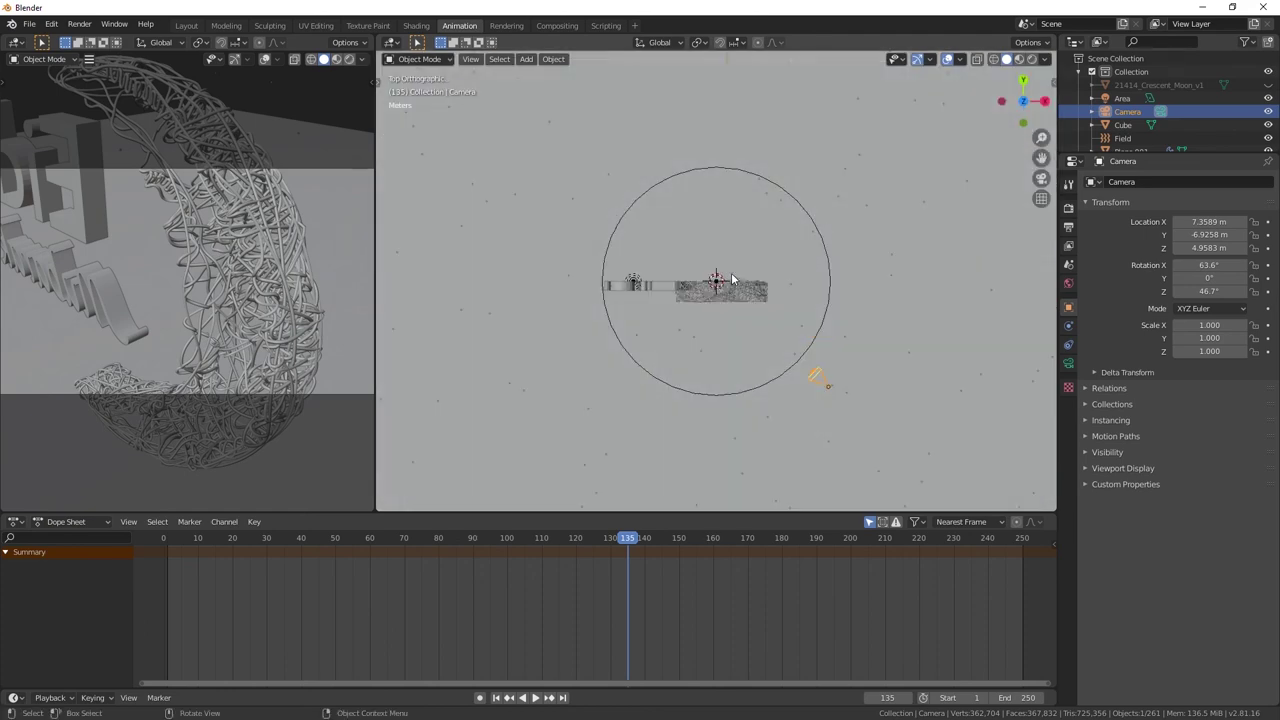
- Move the camera behind the text, turn it to 167° about Z, and push it farther back
key(g)
click(691, 180)
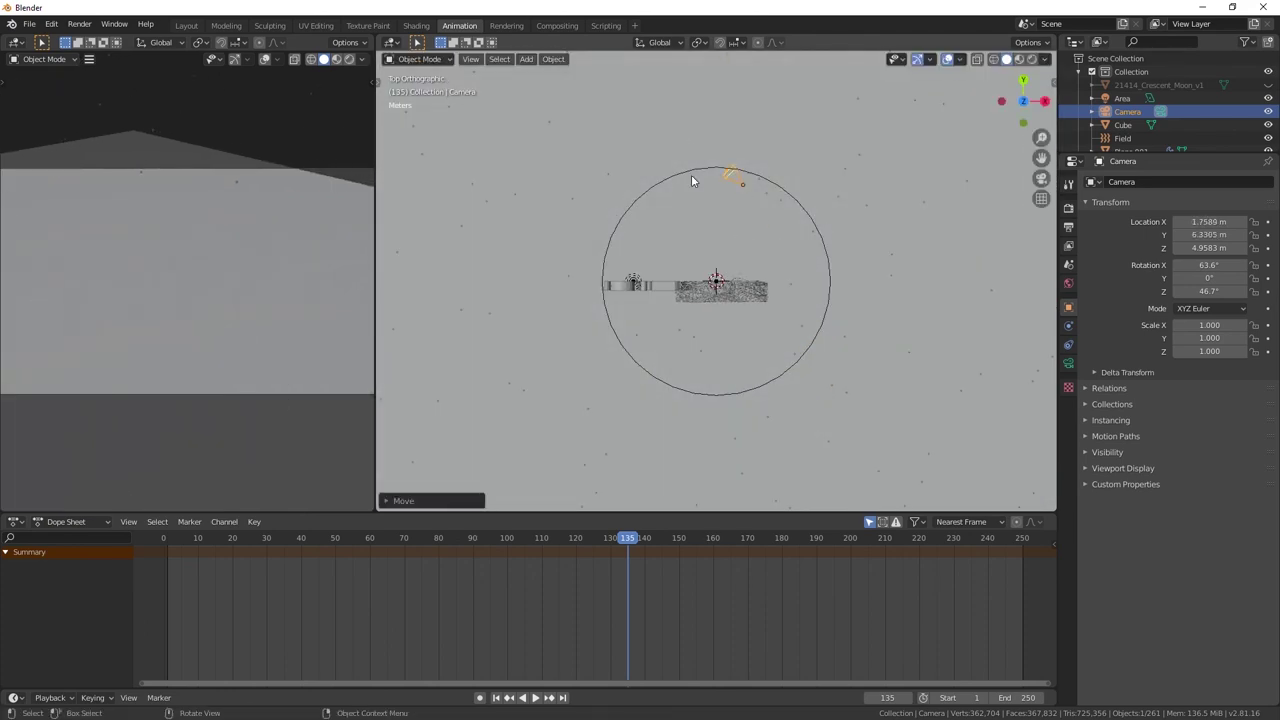
right_click(691, 180)
key(r)
key(z)
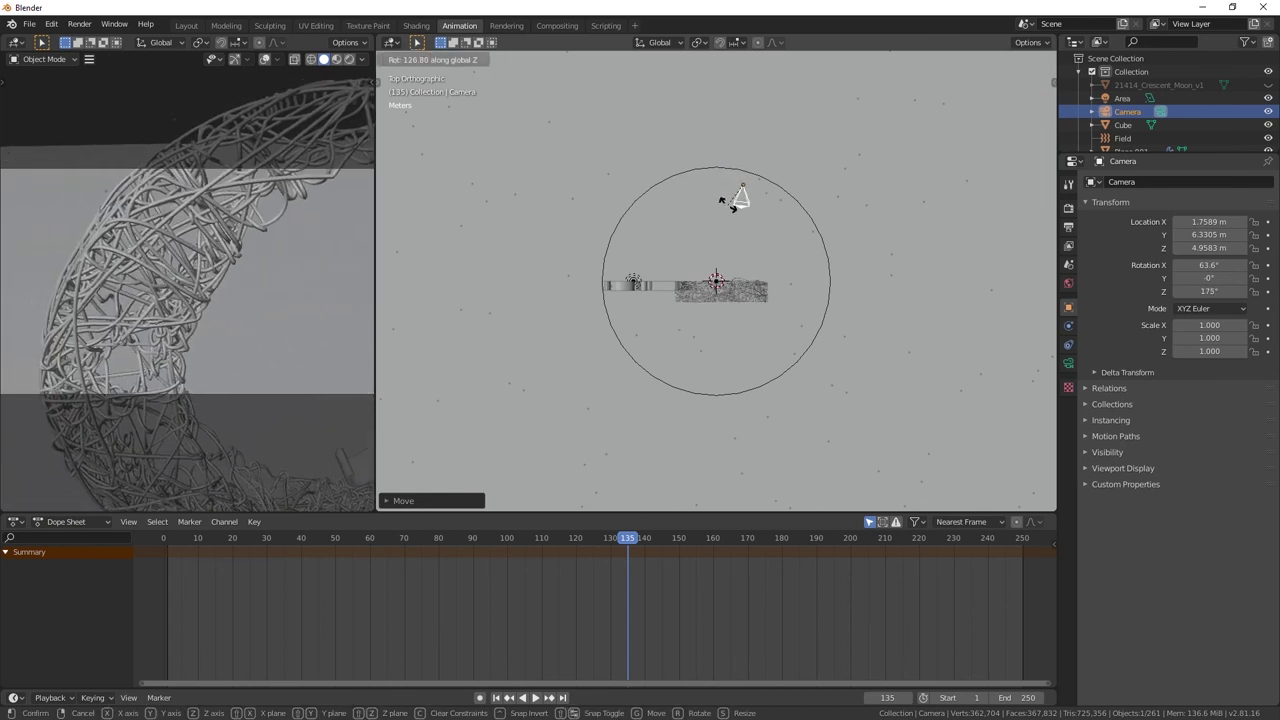
click(724, 229)
scroll(735, 238, down, 1)
scroll(740, 250, down, 2)
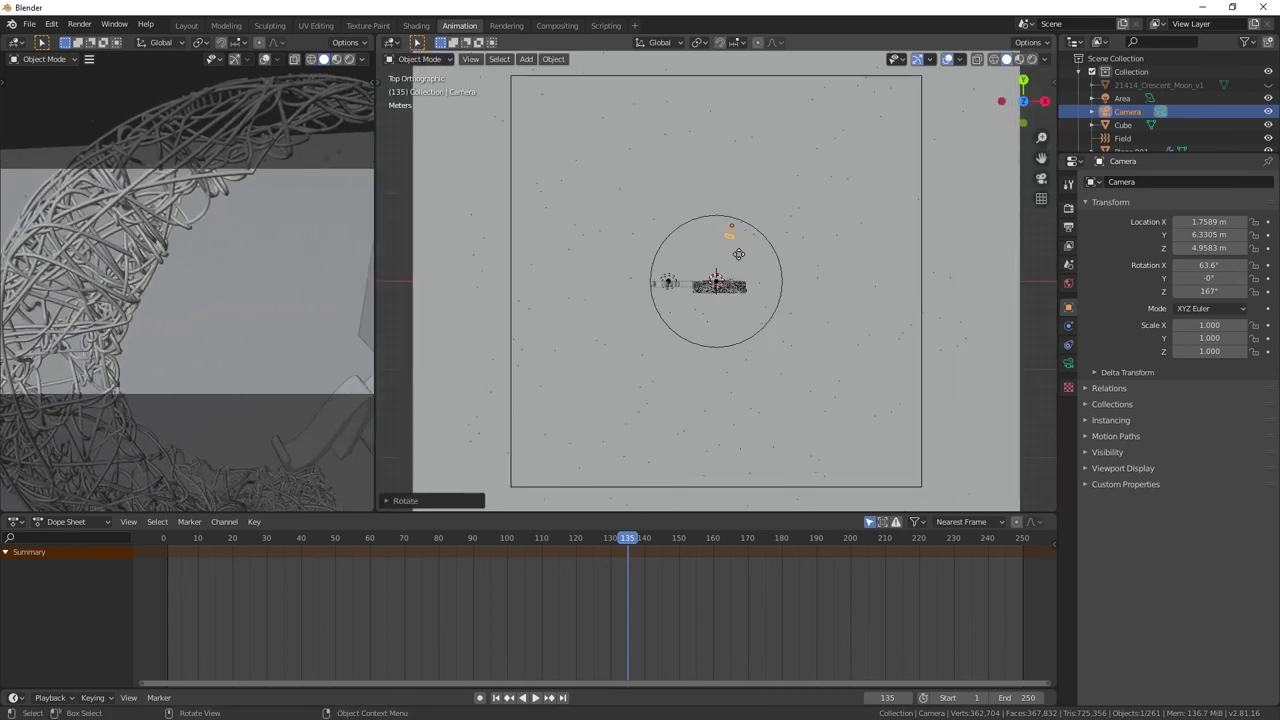
key(g)
click(734, 148)
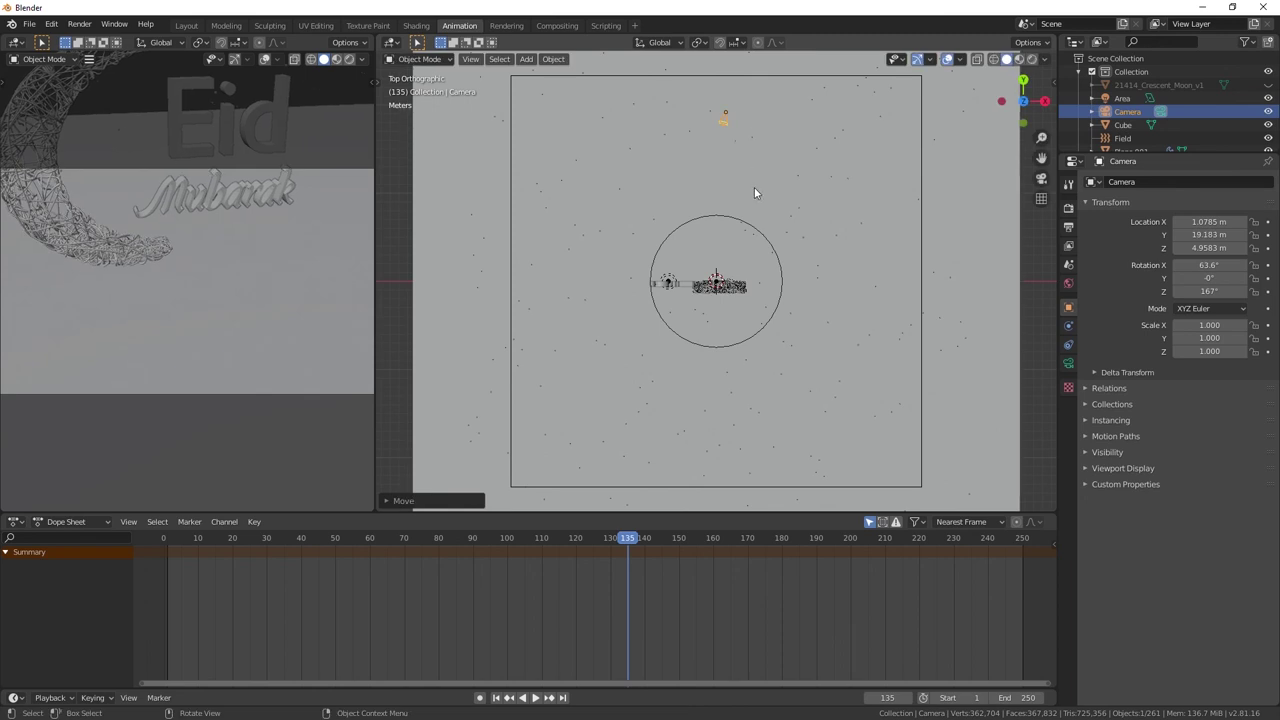
- Split the 3D viewport vertically into two views
right_click(842, 33)
click(833, 49)
click(800, 250)
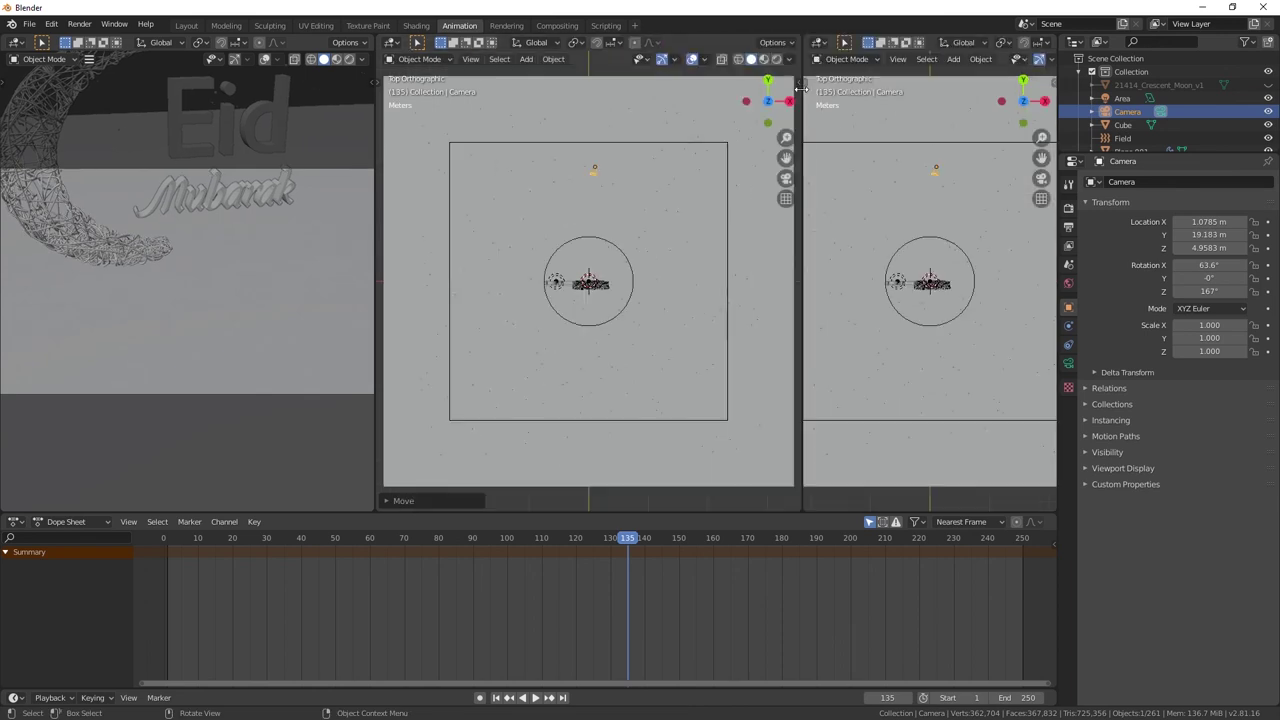
- Widen the right view, switch it to front view, lower the camera along Z and tilt it about X
drag(799, 261, 686, 255)
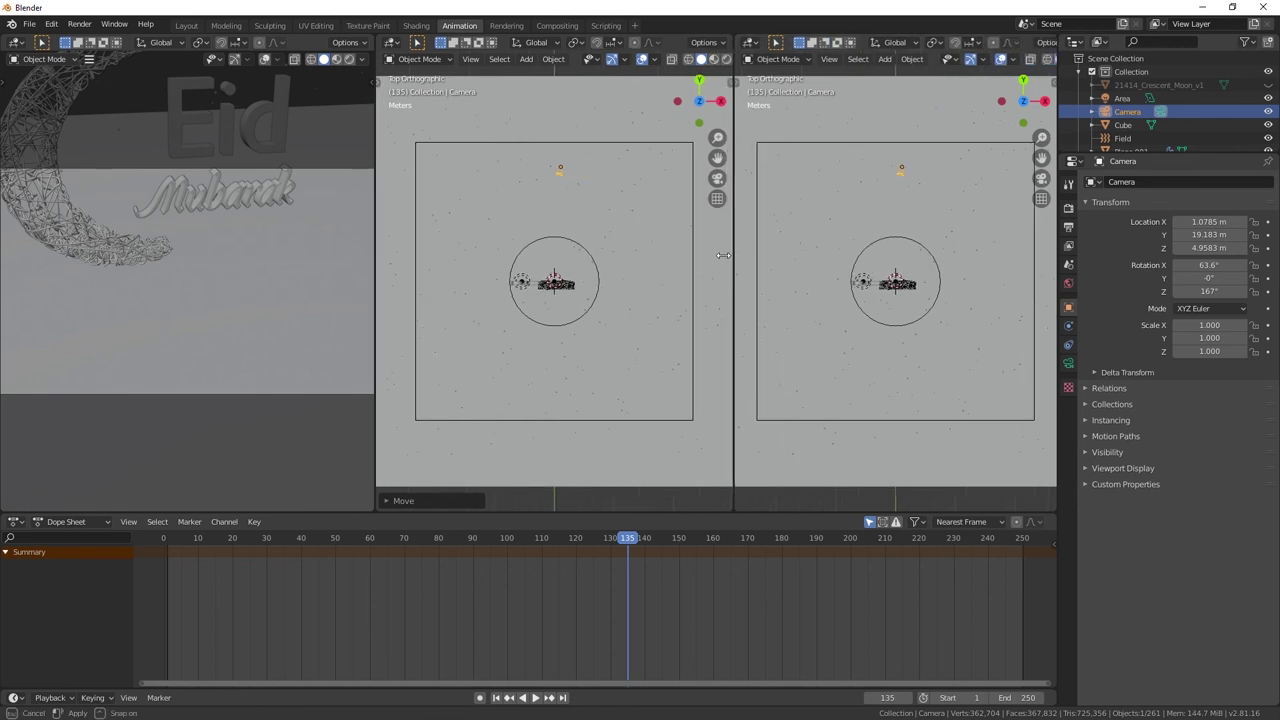
key(KP_1)
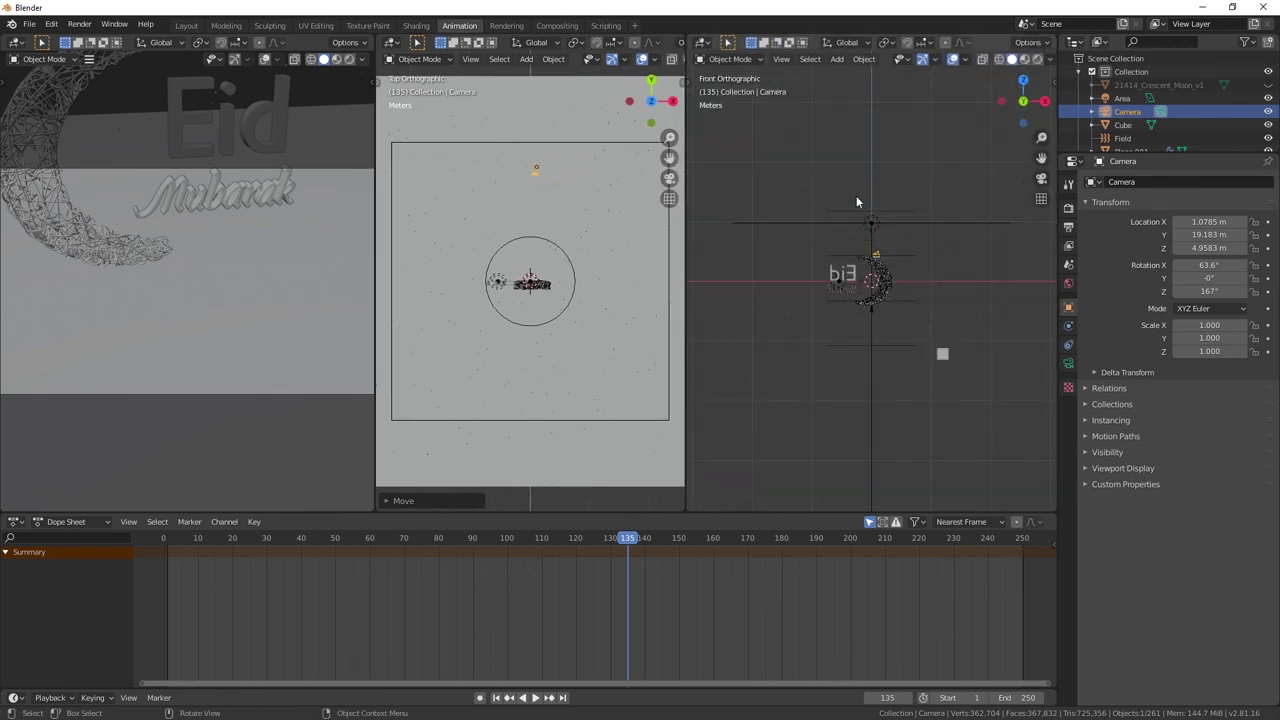
key(g)
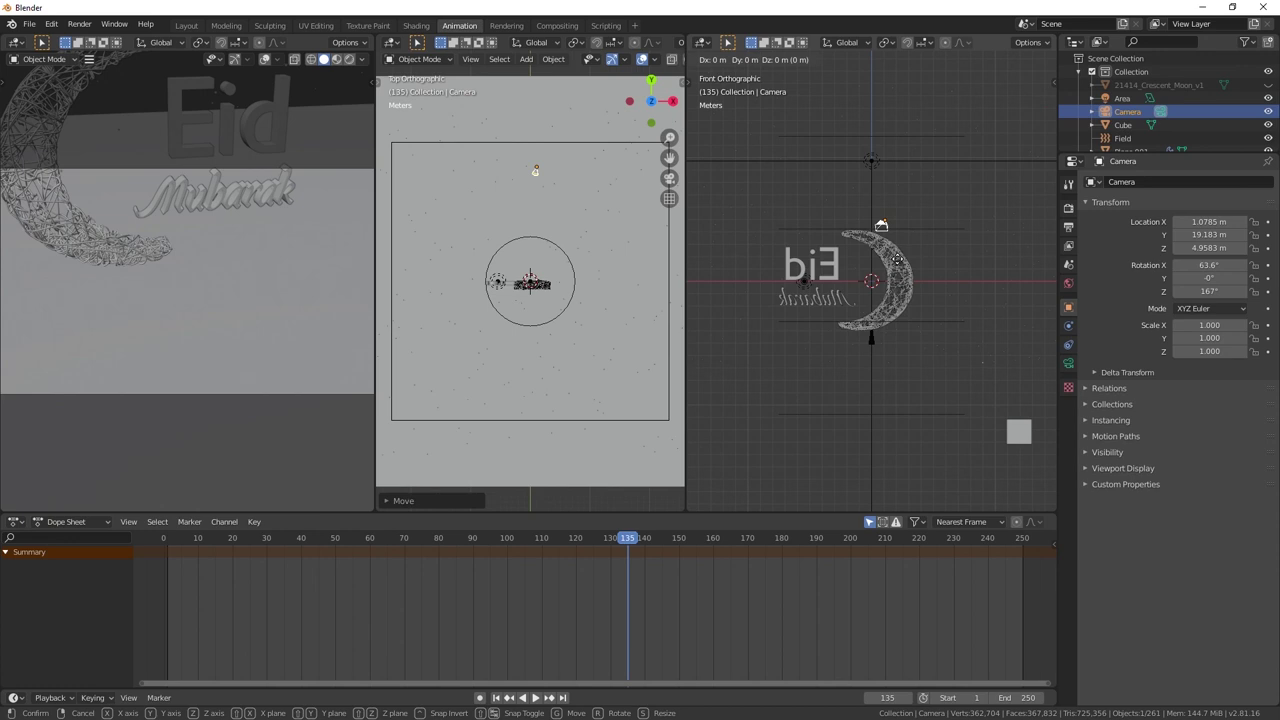
key(z)
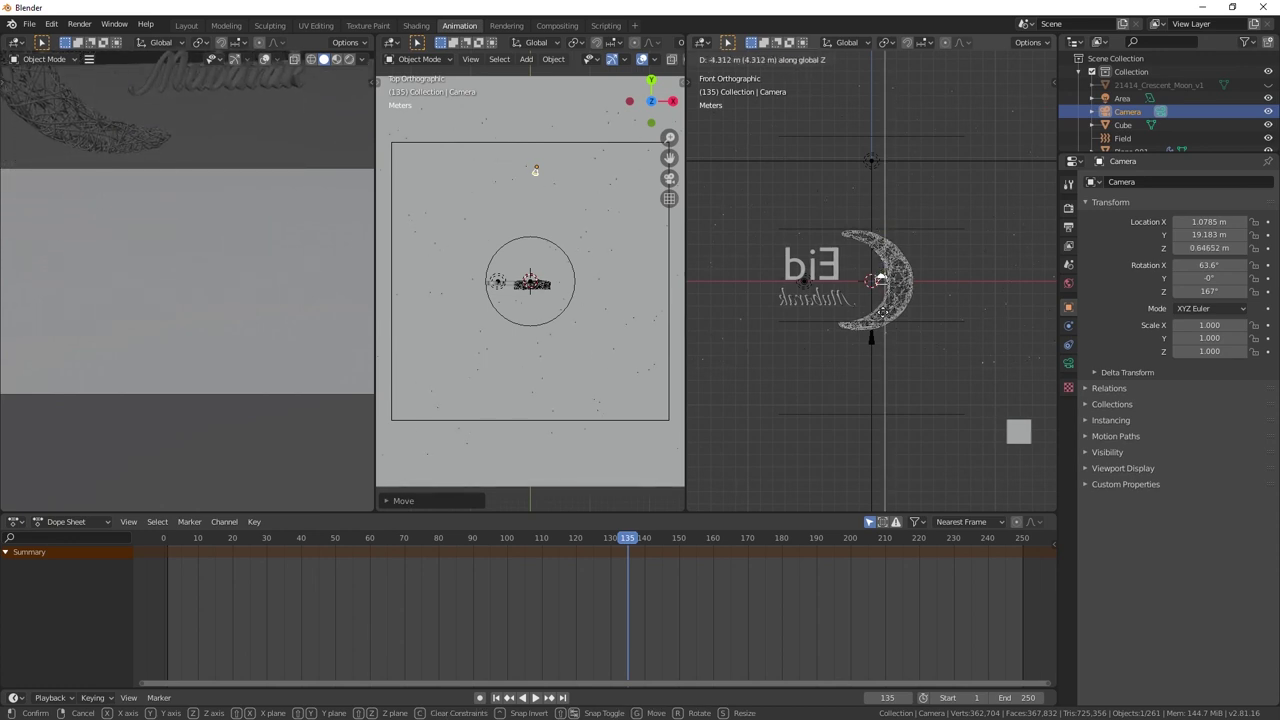
key(Return)
key(r)
key(x)
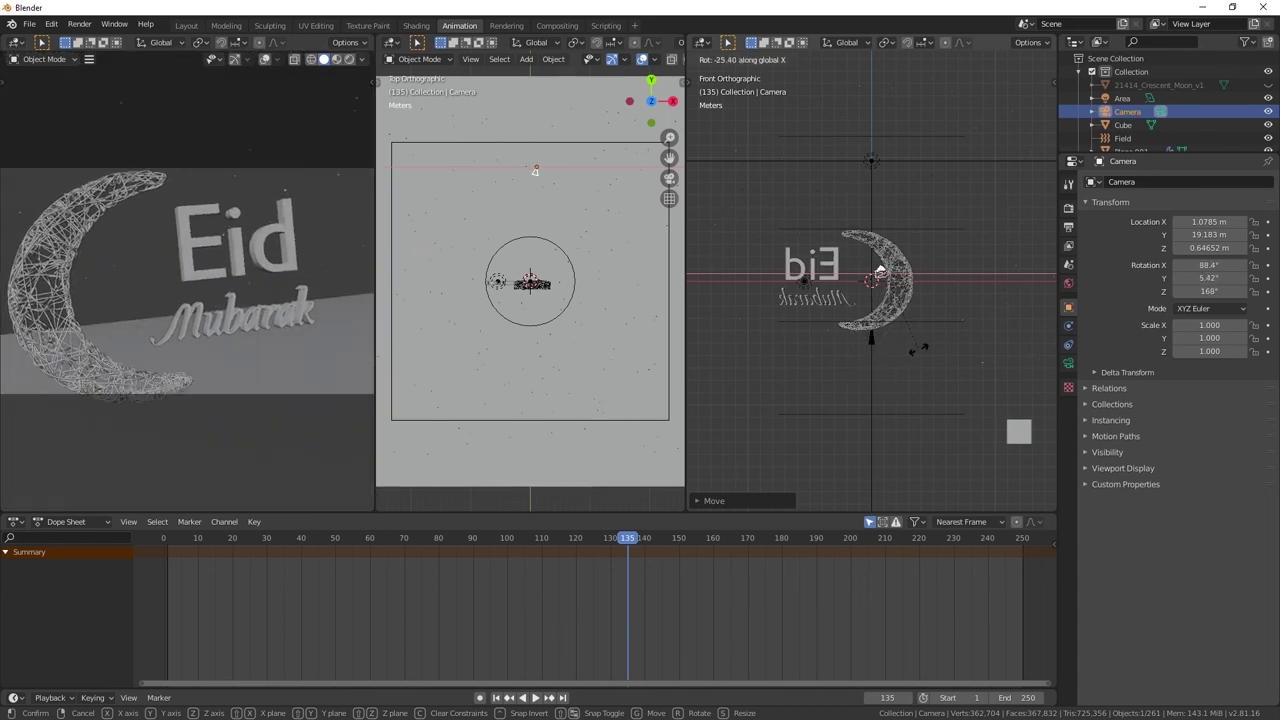
key(Return)
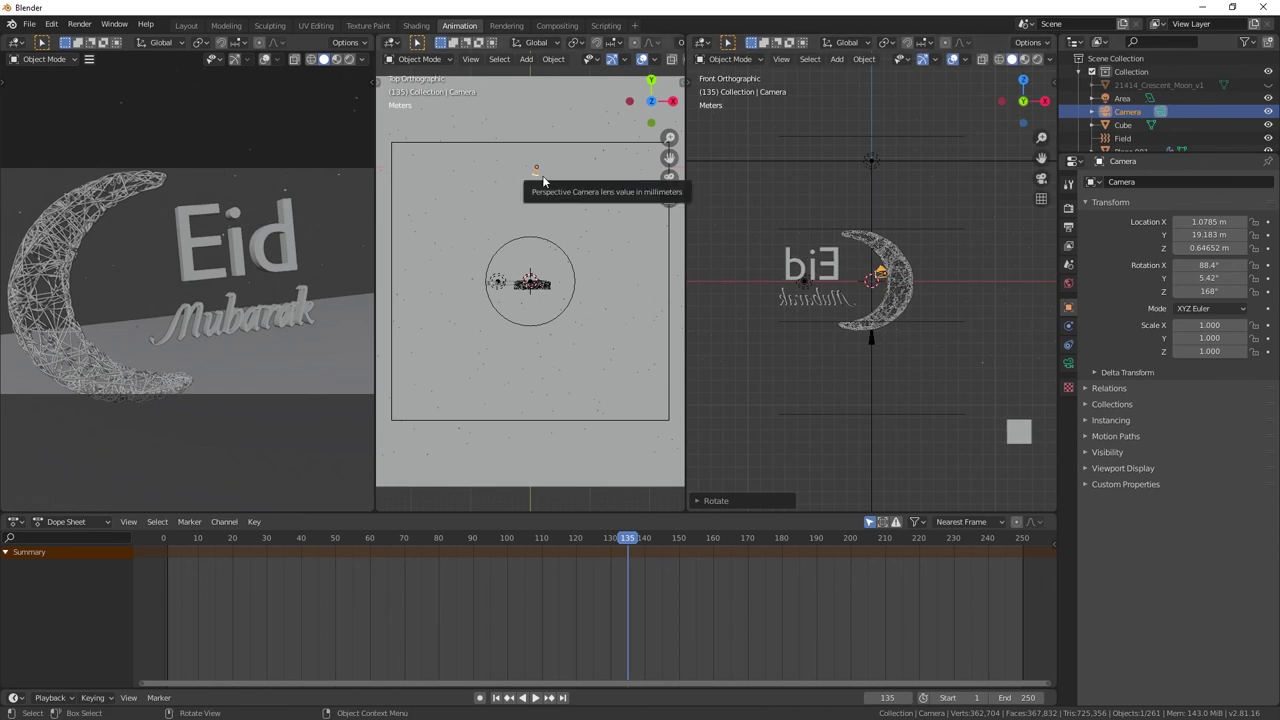
- Shift the camera sideways to X −1.16 m and turn it to 178° about Z
key(g)
click(558, 185)
key(r)
key(z)
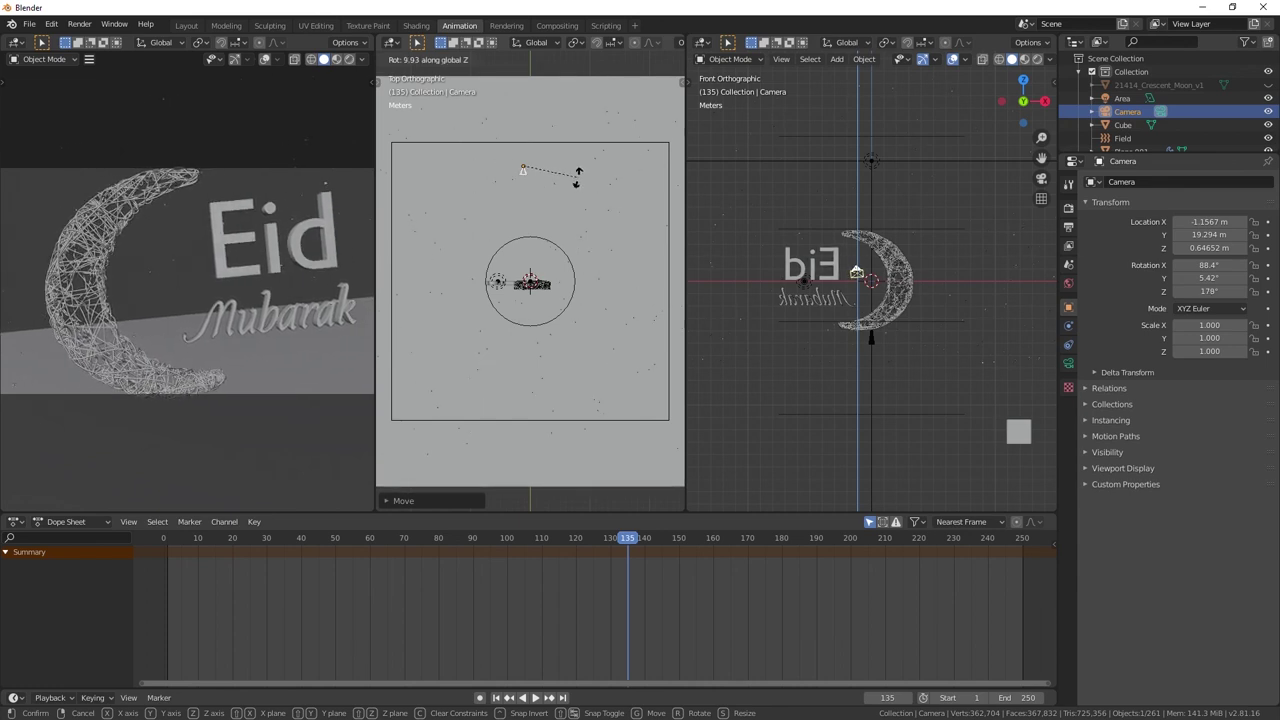
click(583, 180)
key(n)
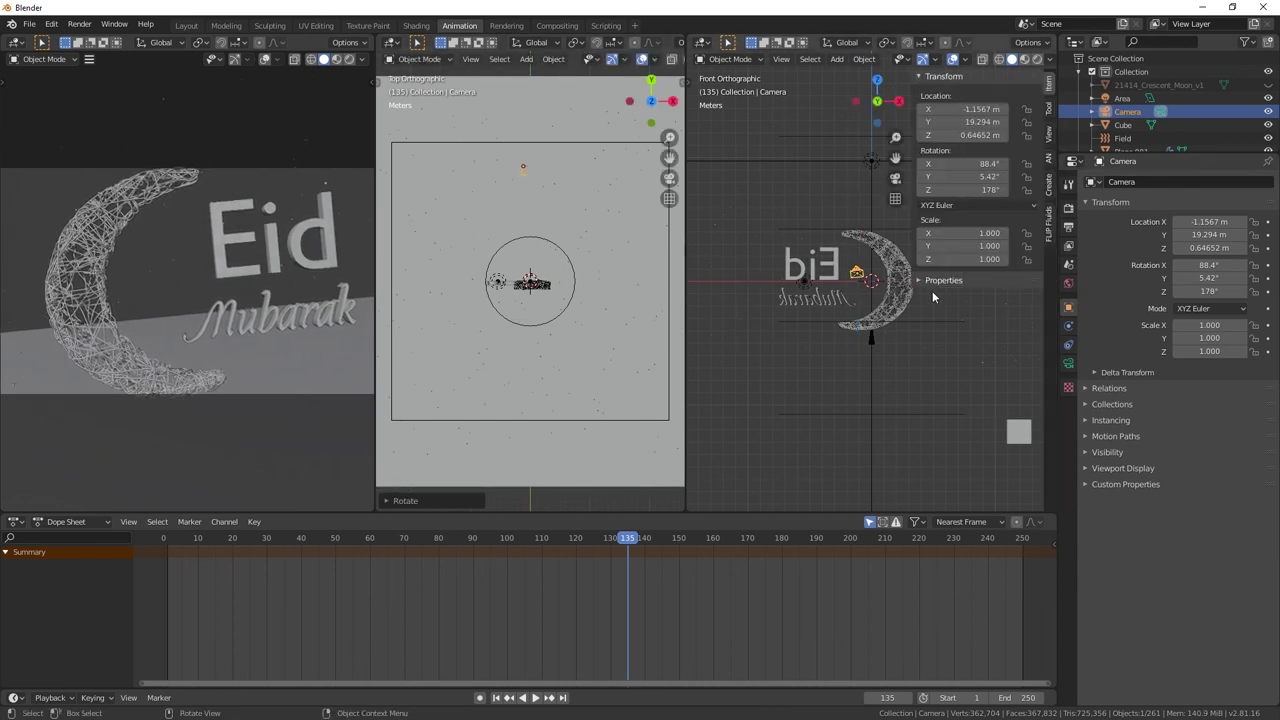
- Enter 0 for the camera's X, Y and Z rotation in the sidebar, then switch to Right view
double_click(983, 163)
text(0)
key(Return)
double_click(983, 176)
text(0)
key(Return)
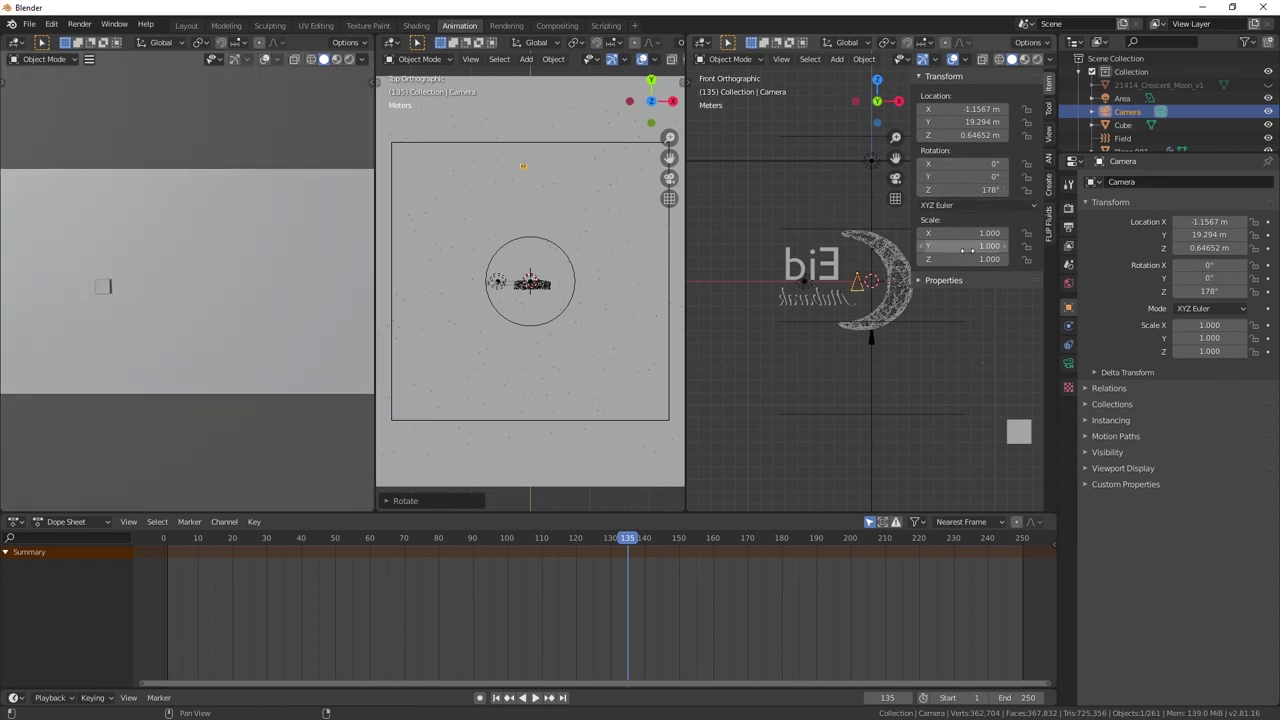
double_click(977, 190)
text(0)
key(Return)
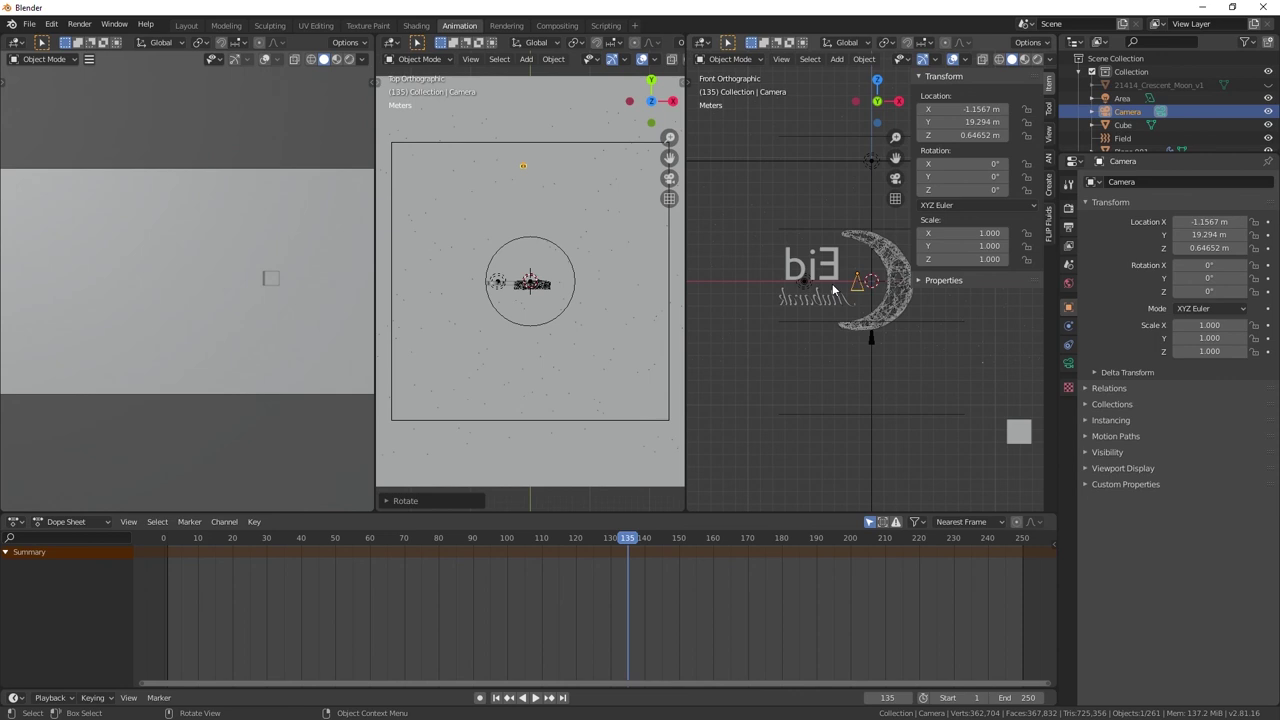
key(KP_3)
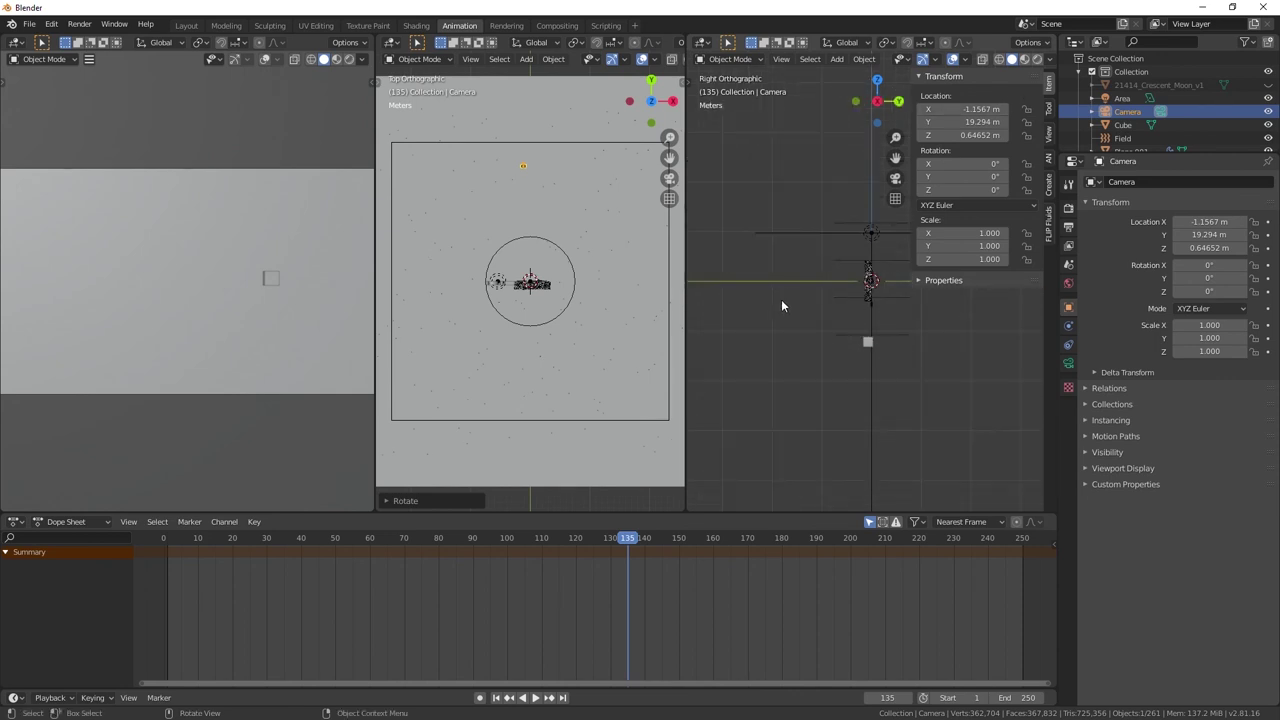
- Tilt the camera to −85° about X and flip it 180° about Y
key(n)
scroll(925, 300, up, 3)
shift+middle_drag(920, 306, 818, 300)
key(r)
key(x)
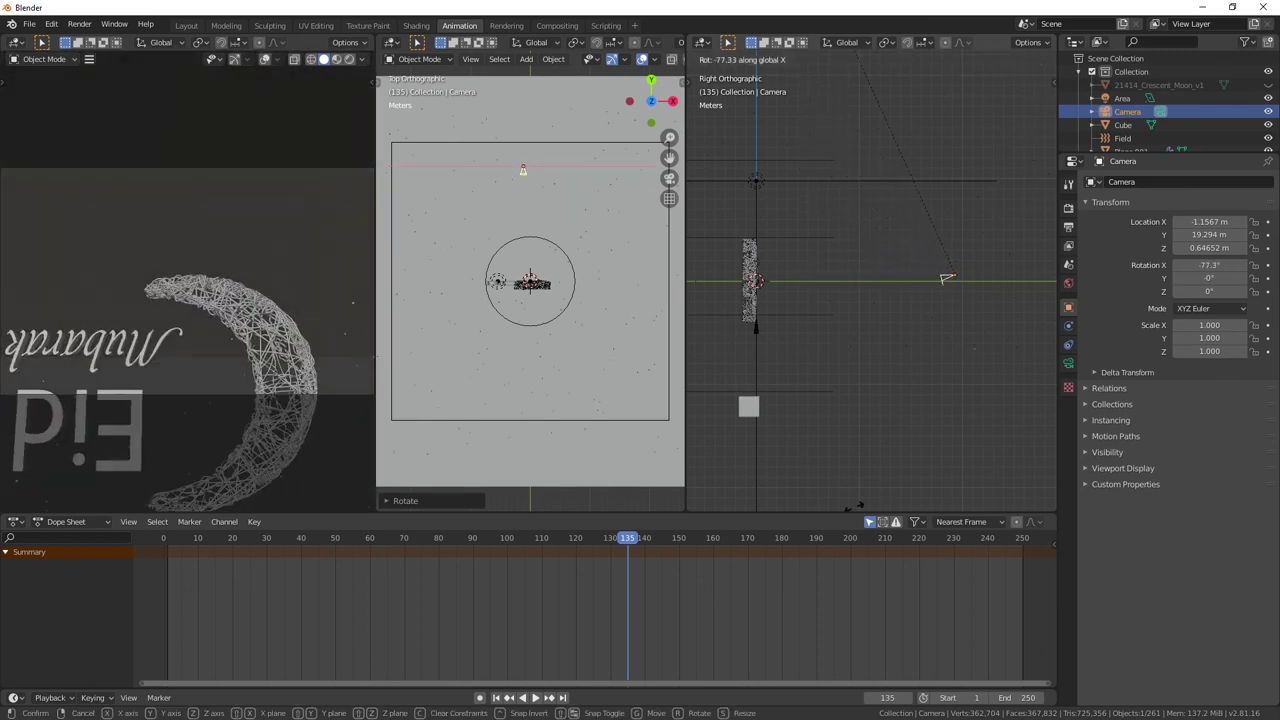
click(857, 390)
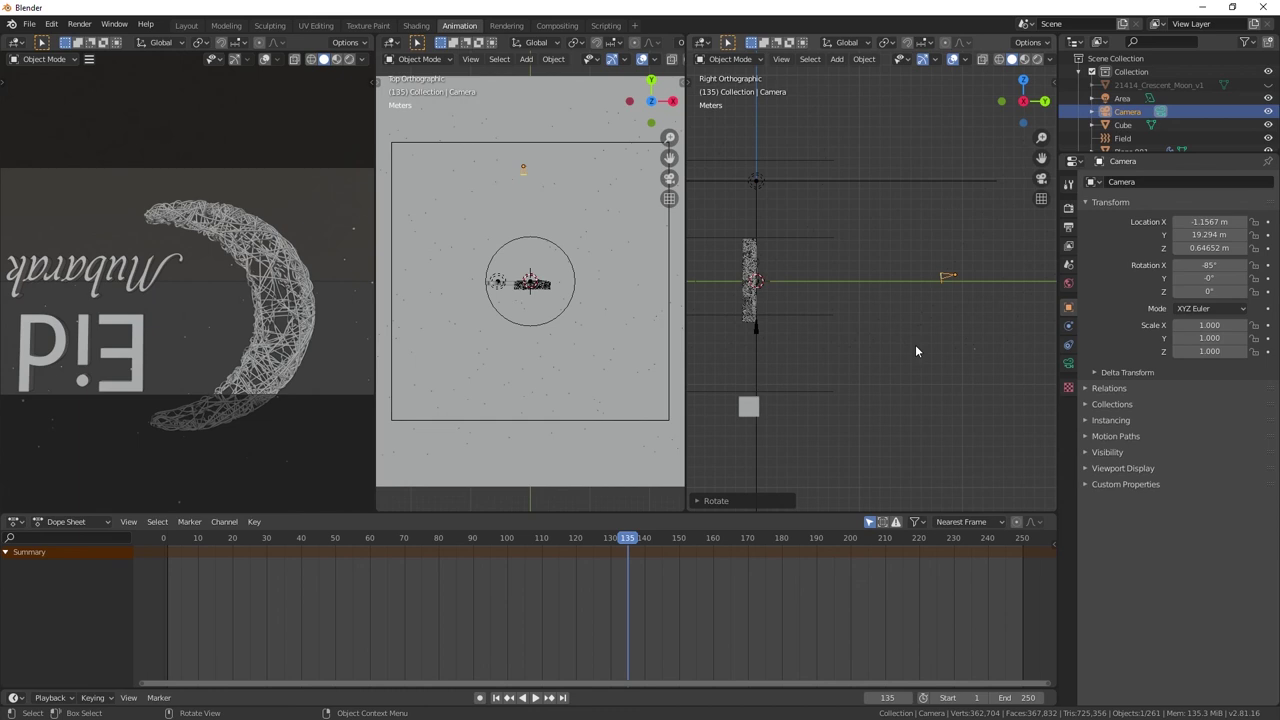
key(KP_1)
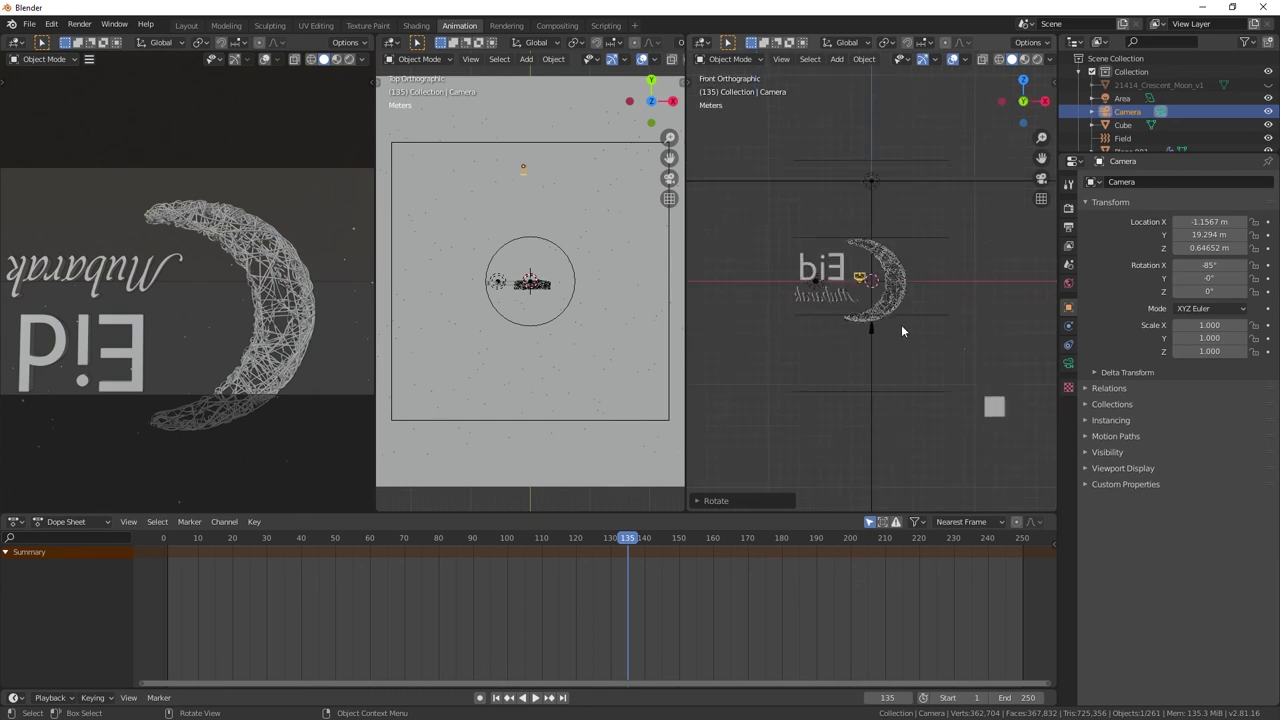
key(r)
key(y)
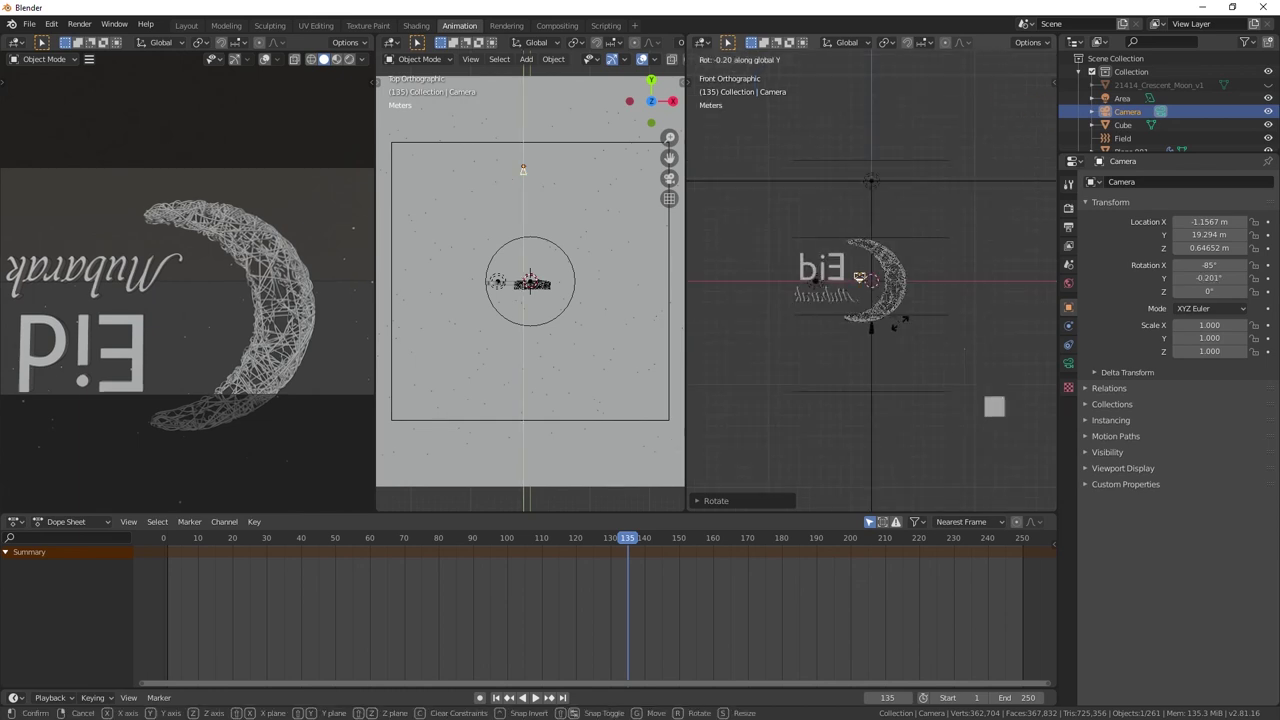
text(180)
key(Return)
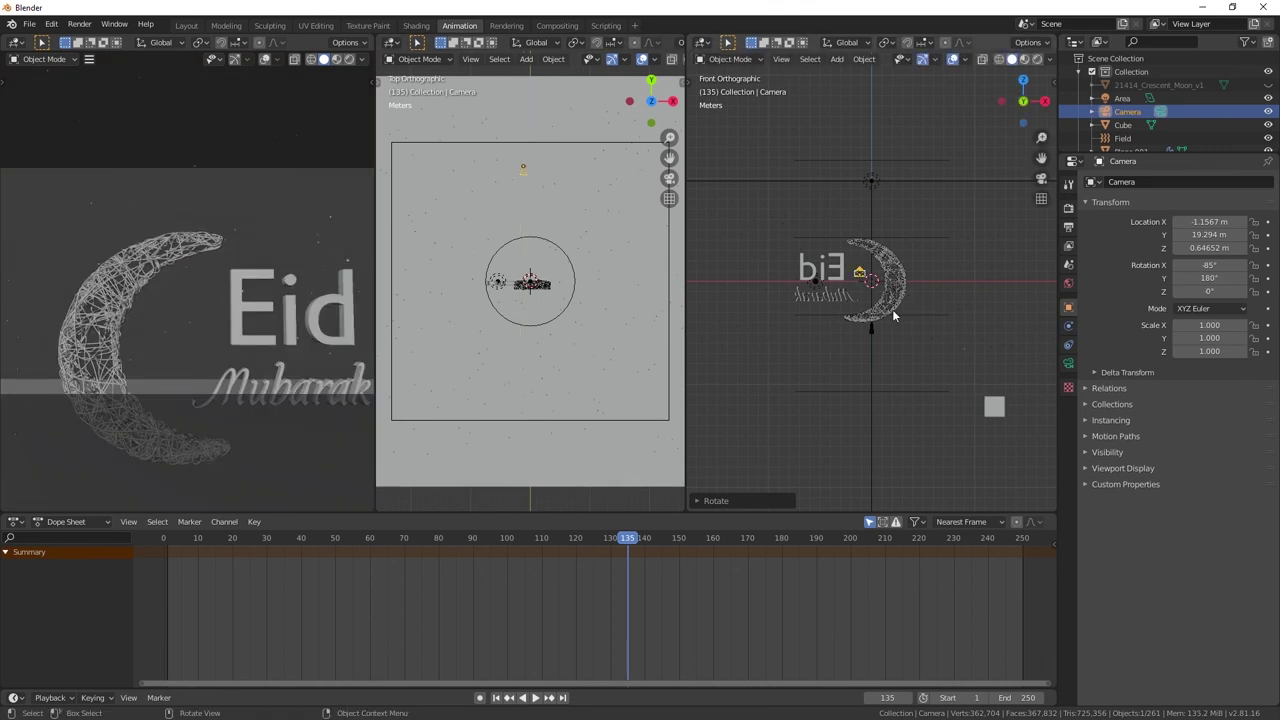
- Move the camera to X −3.28, back to Y 28.2, and down to Z −1.29
key(g)
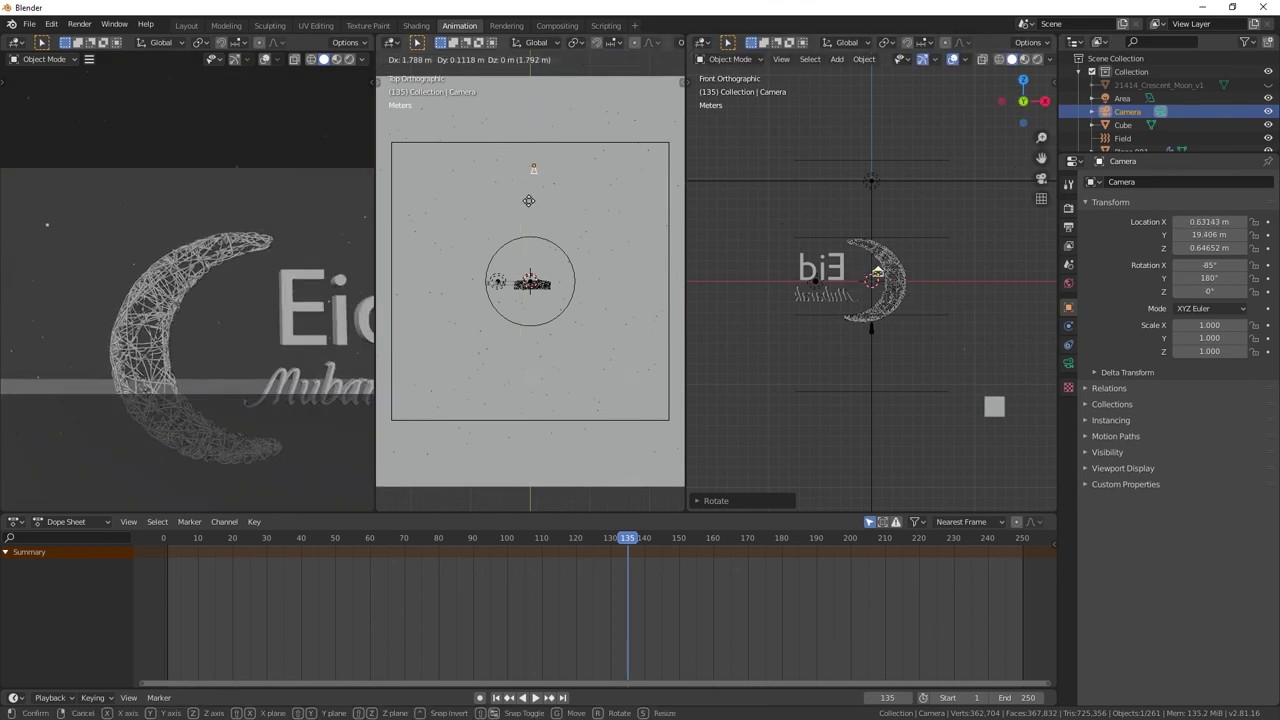
click(512, 199)
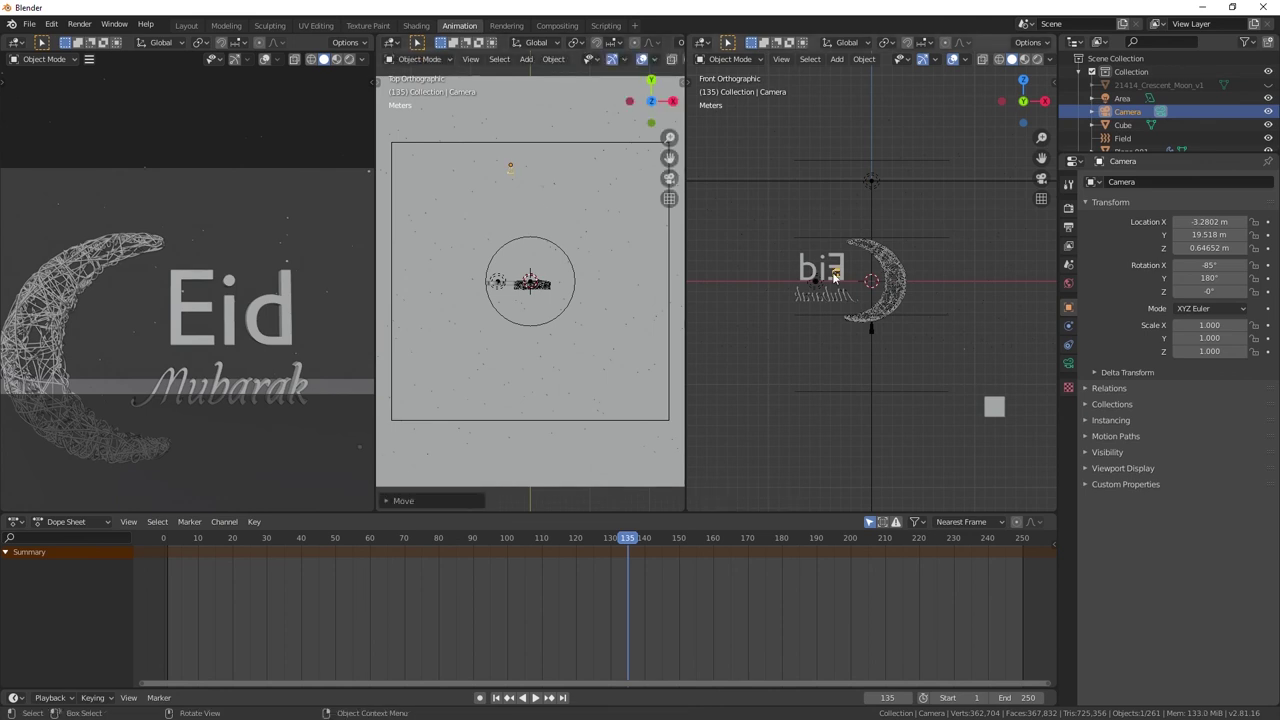
key(g)
click(523, 165)
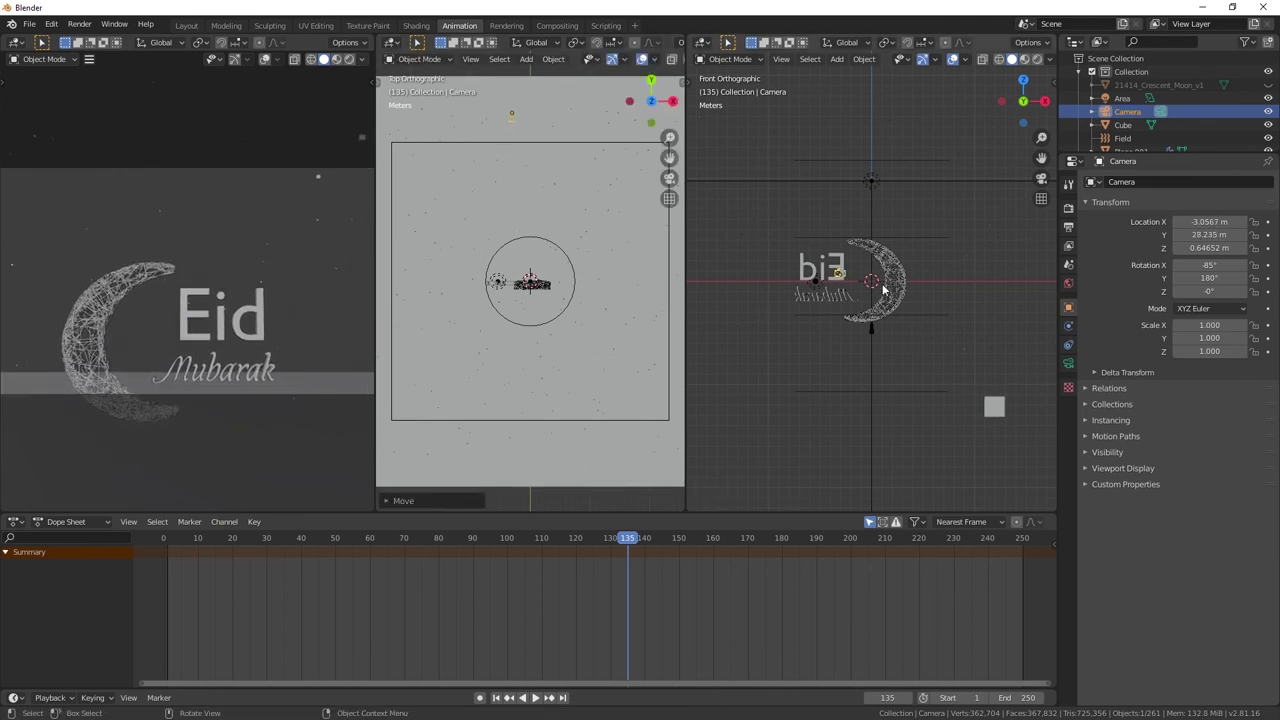
key(g)
key(z)
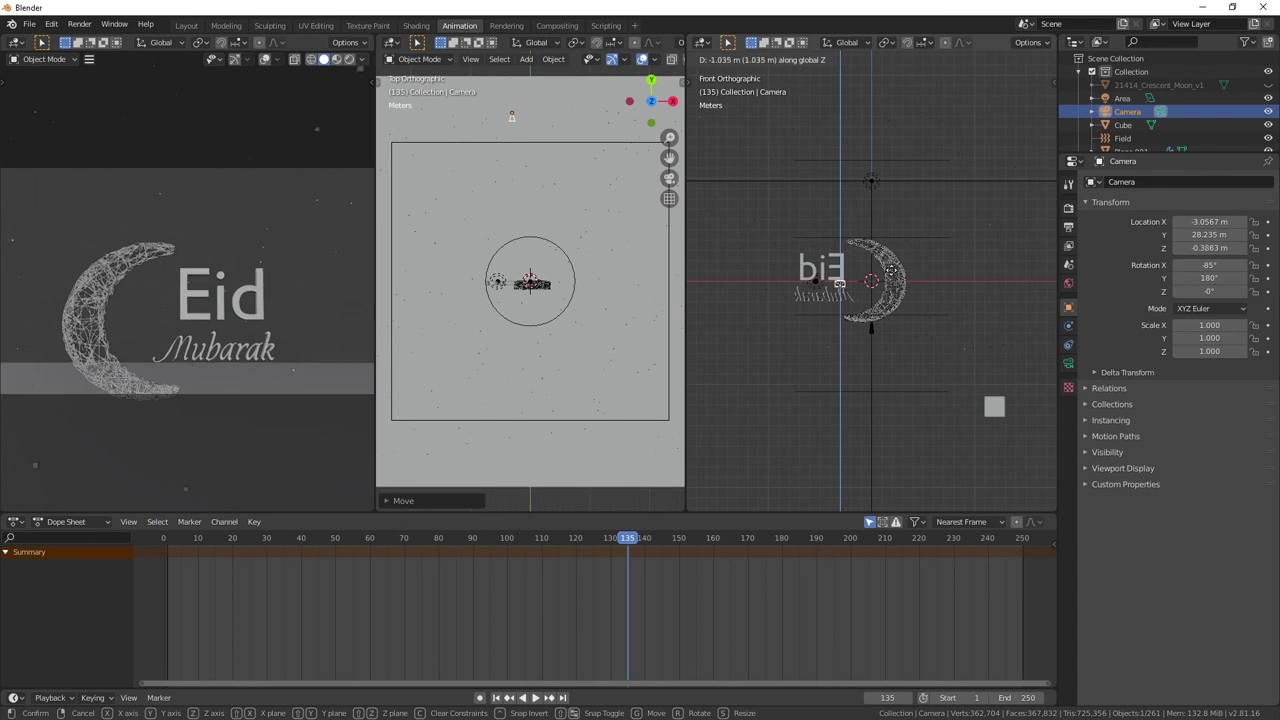
click(890, 282)
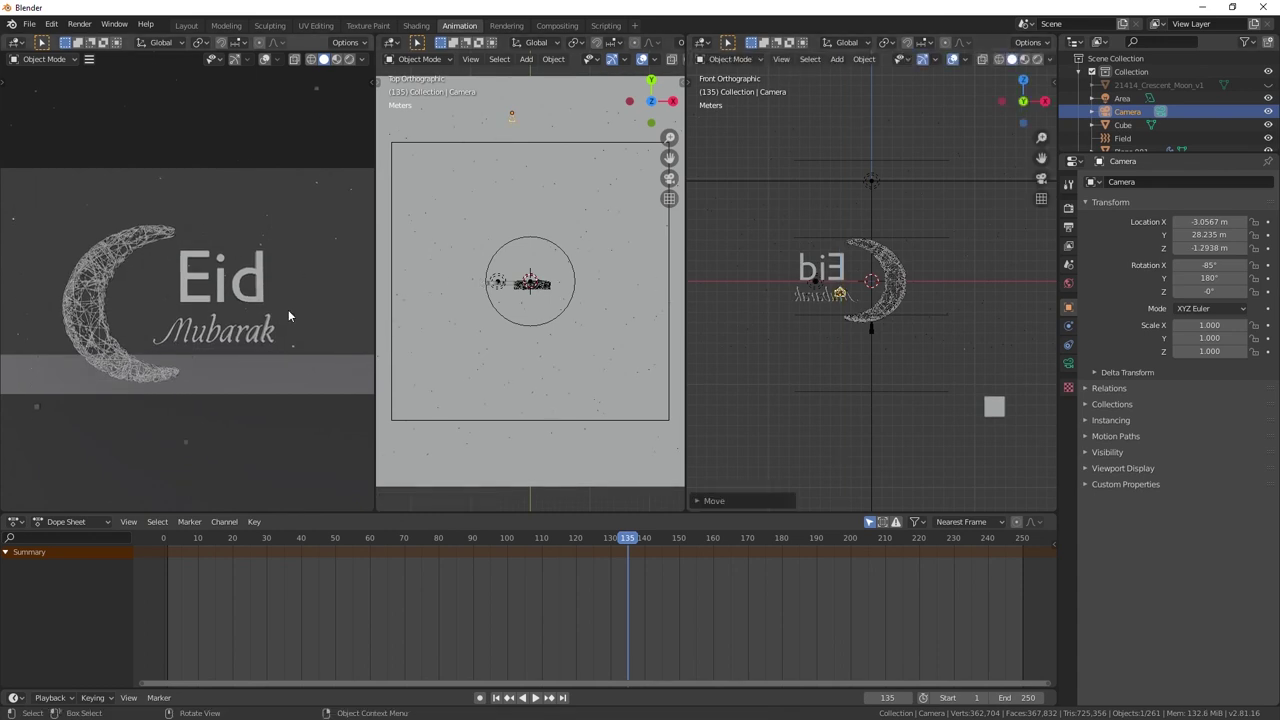
- Switch the left camera viewport to Rendered shading to preview the framed text
key(z)
click(132, 149)
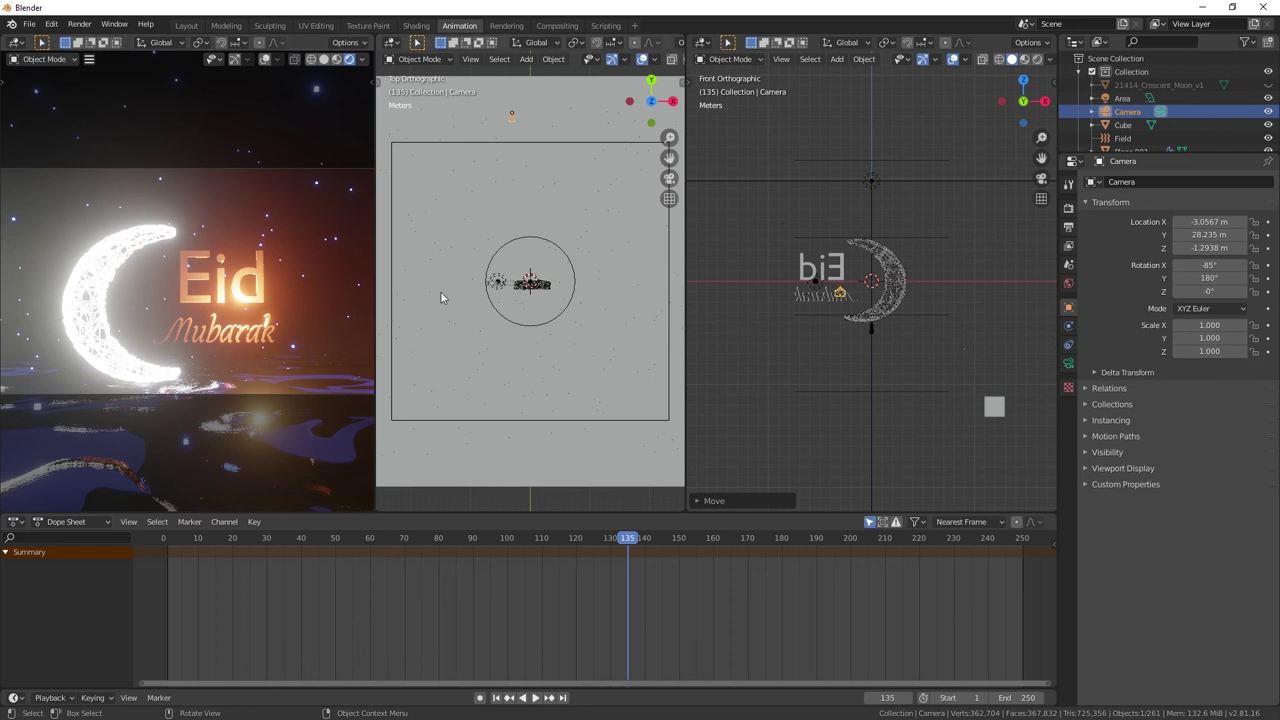
scroll(275, 314, down, 1)
scroll(276, 307, up, 1)
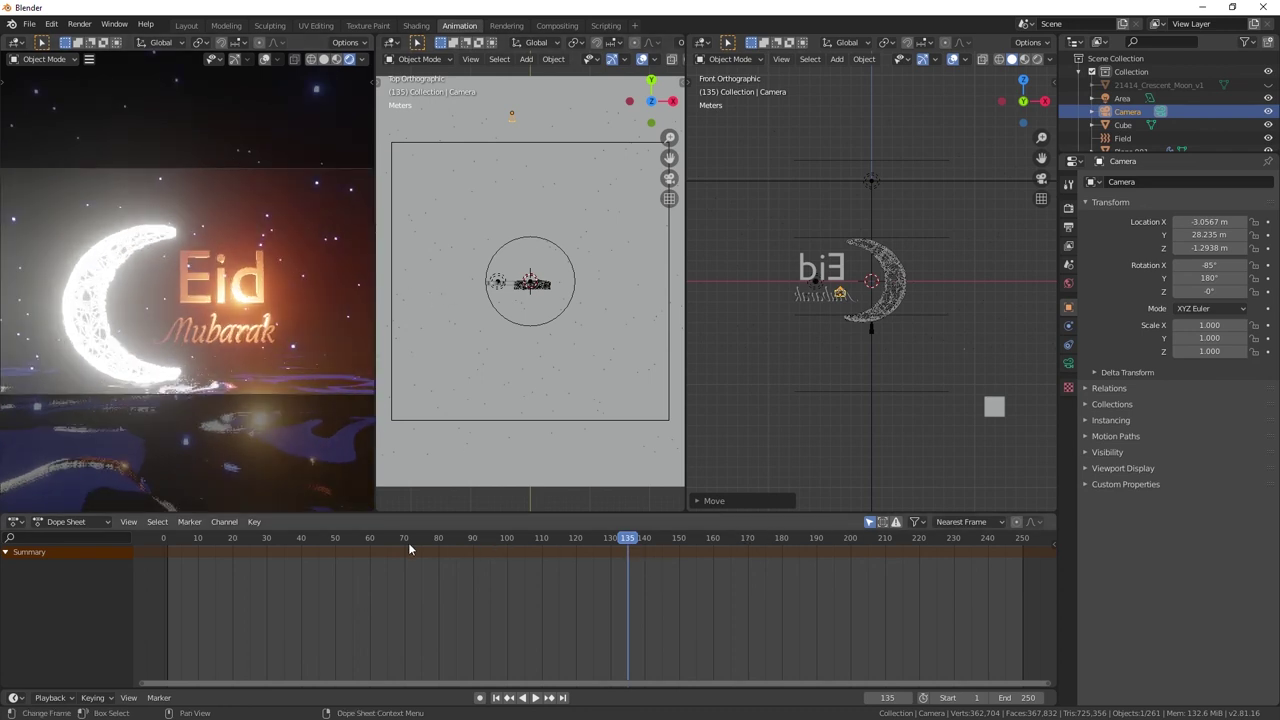
- At frame 1, move the camera farther back and insert a LocRot keyframe
drag(408, 542, 170, 550)
key(space)
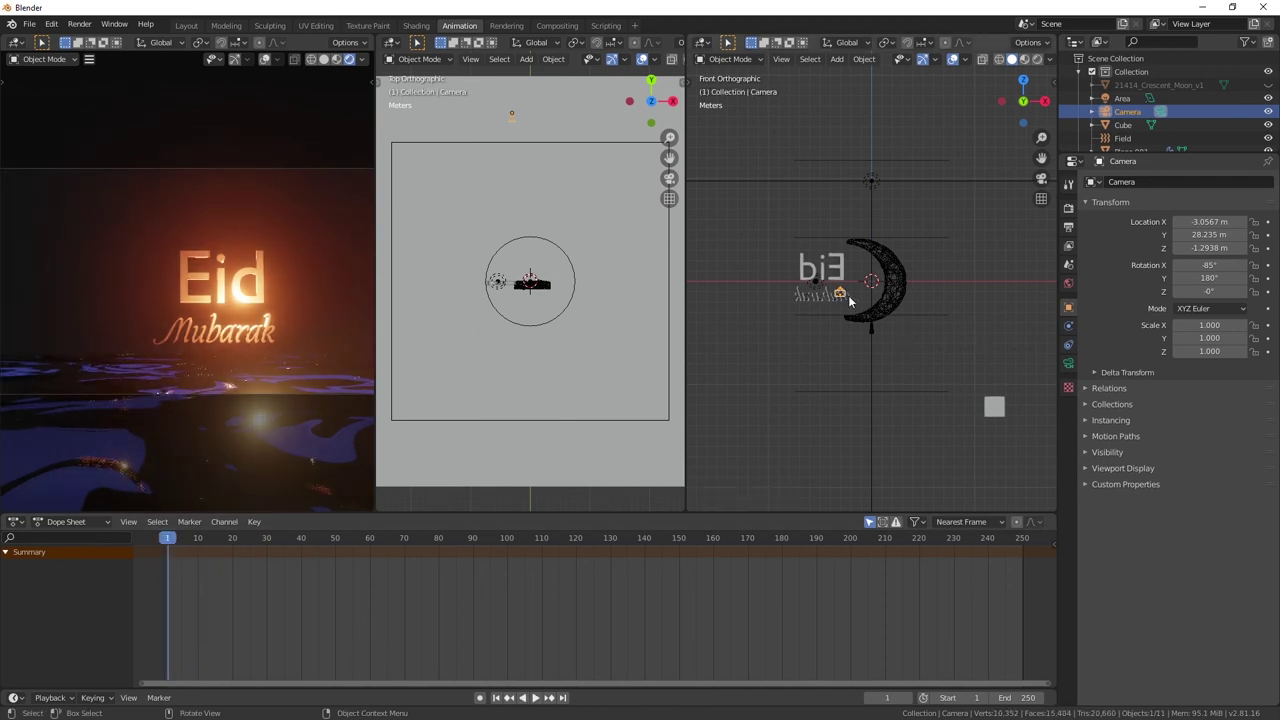
drag(512, 118, 511, 94)
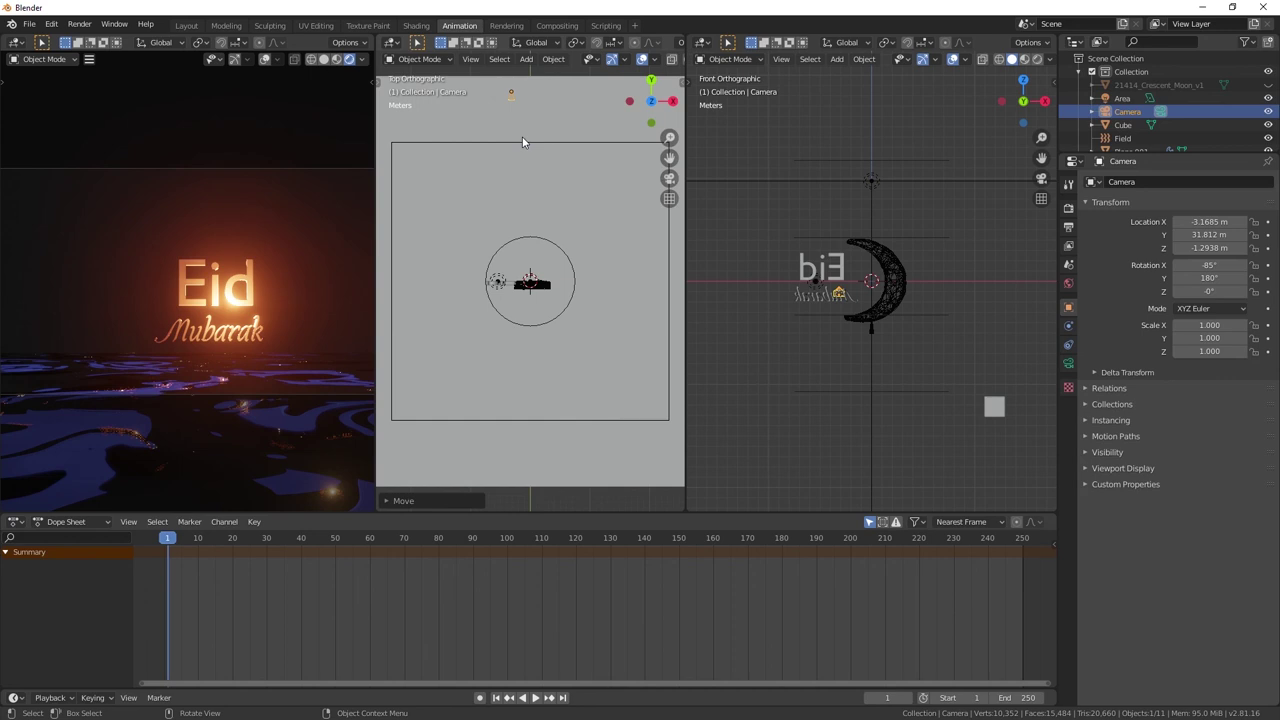
key(i)
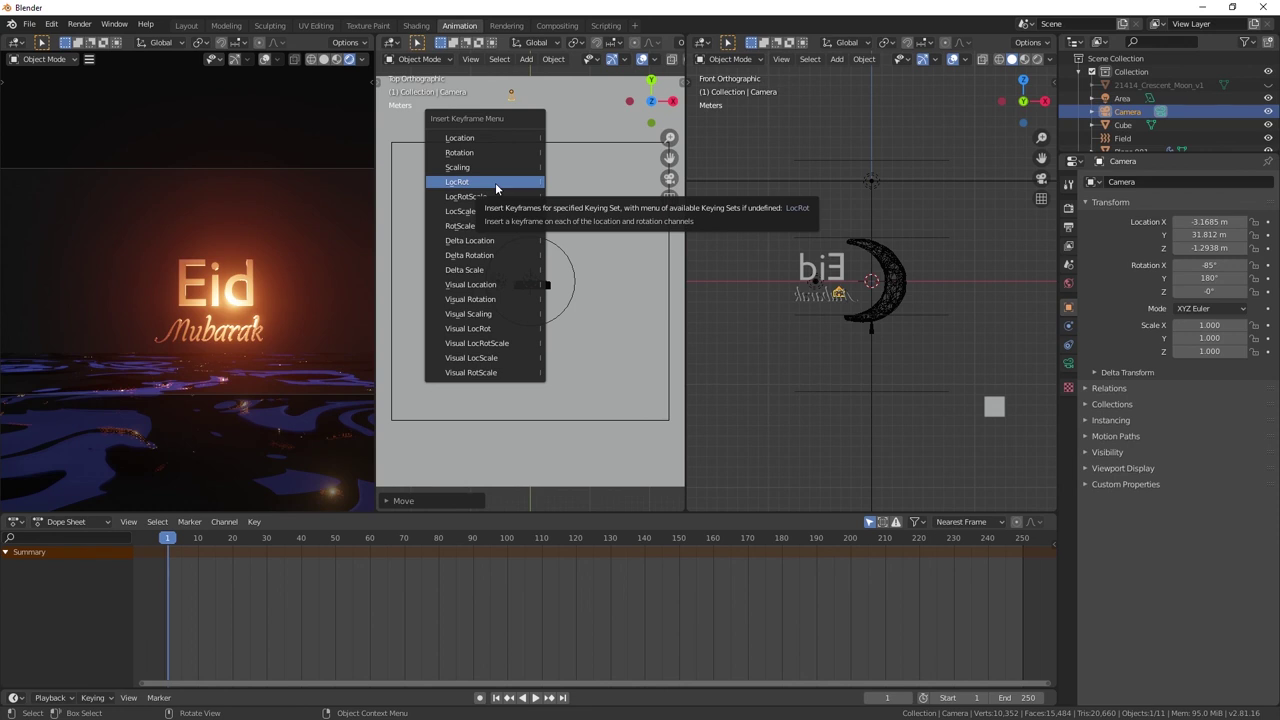
click(495, 182)
- At frame 89, move the camera closer to Y 24.3 and insert a LocRot keyframe
key(space)
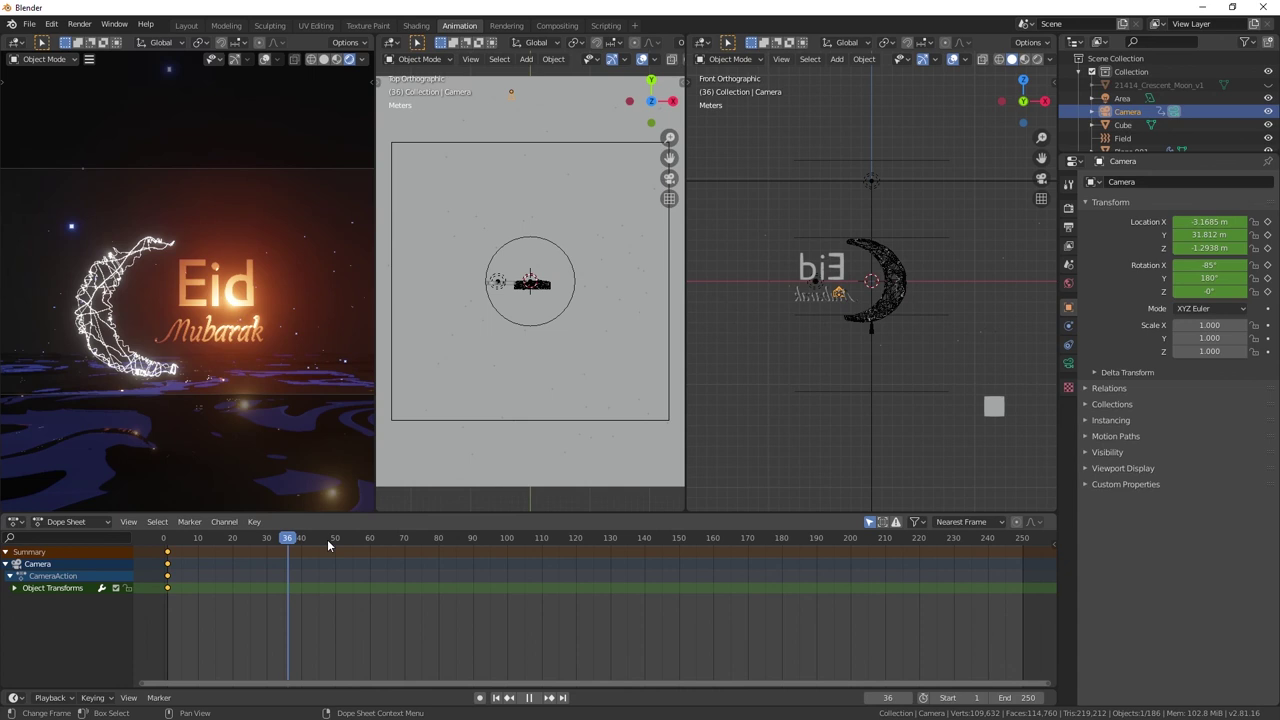
key(space)
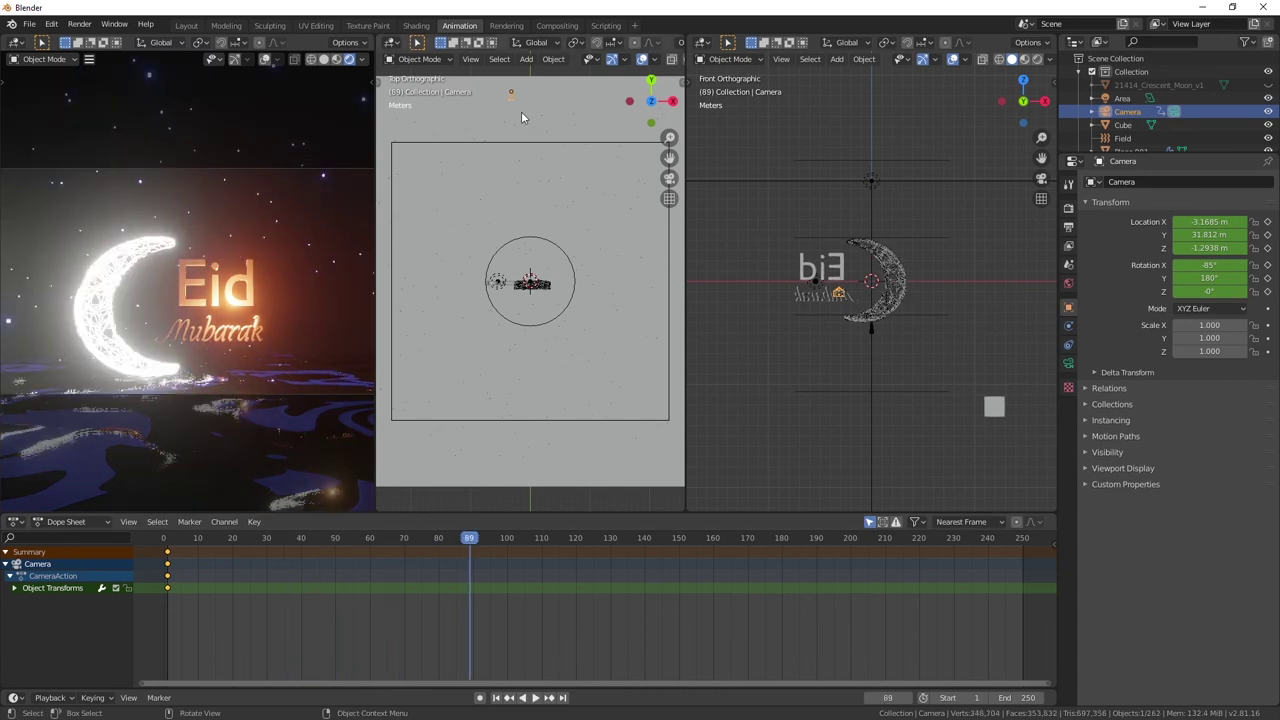
key(g)
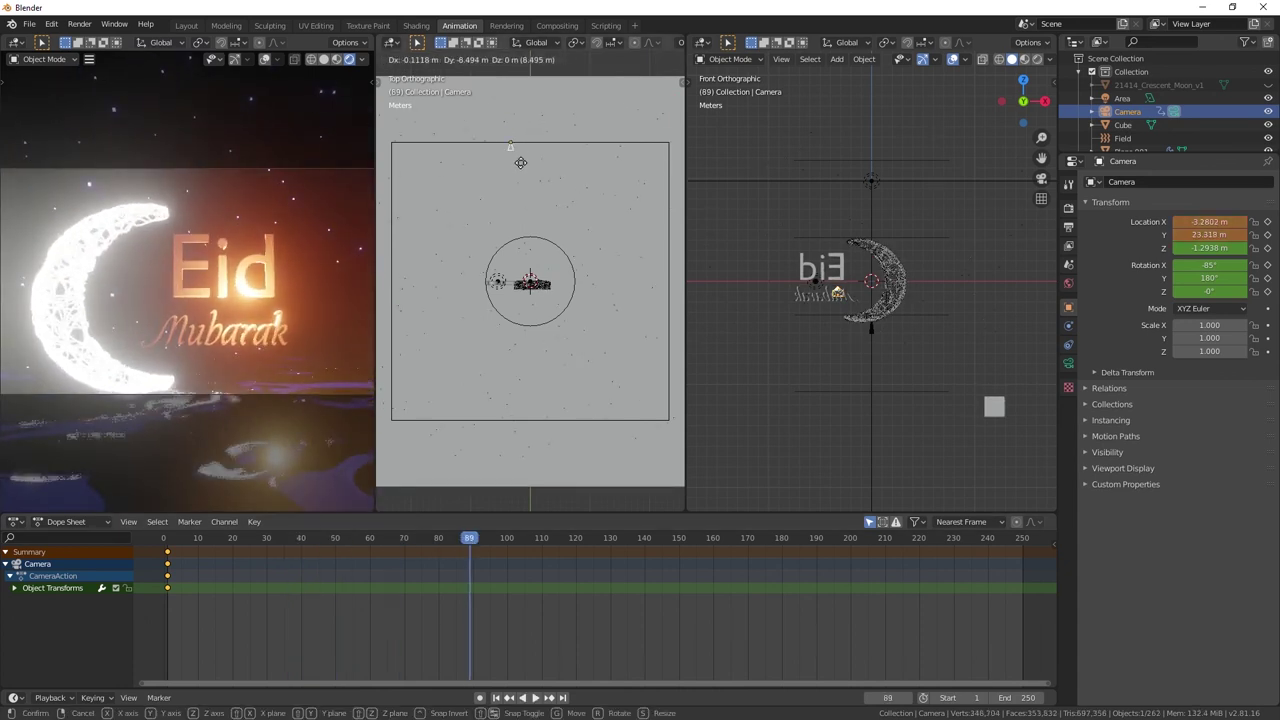
click(520, 157)
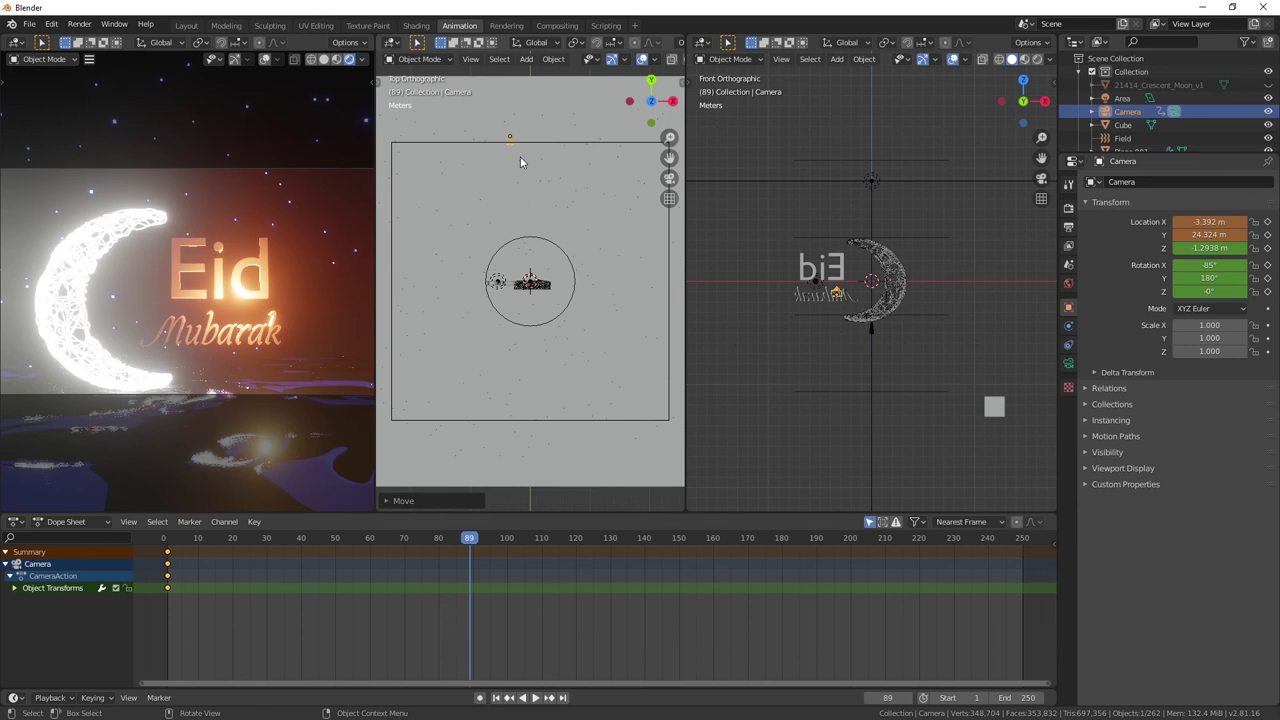
key(i)
click(520, 157)
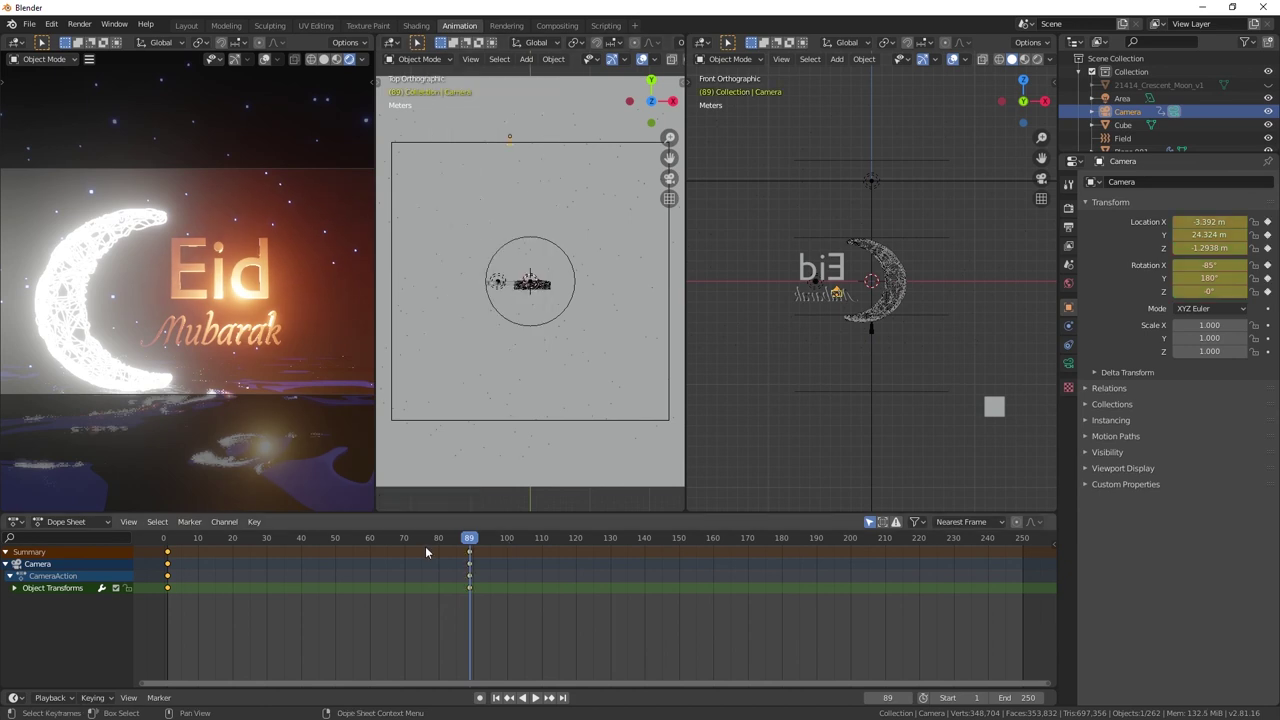
- Rewind the timeline and play back the camera dolly toward the text
drag(386, 534, 168, 540)
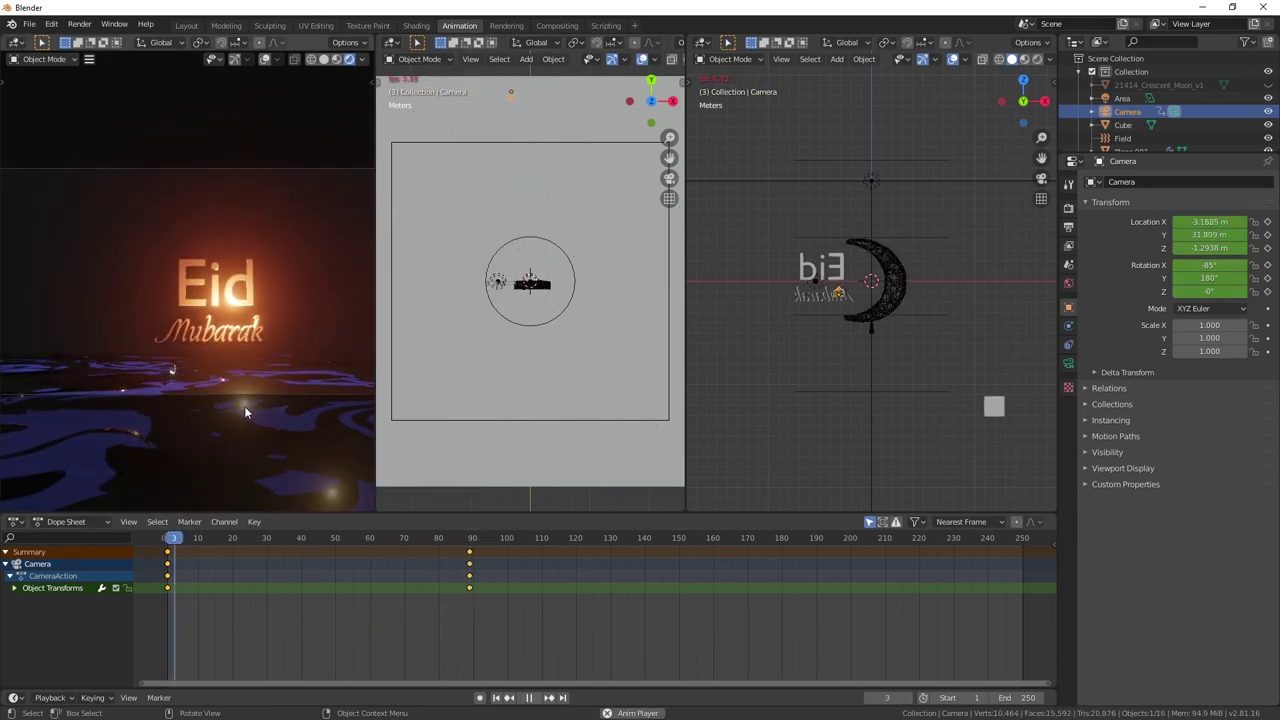
key(space)
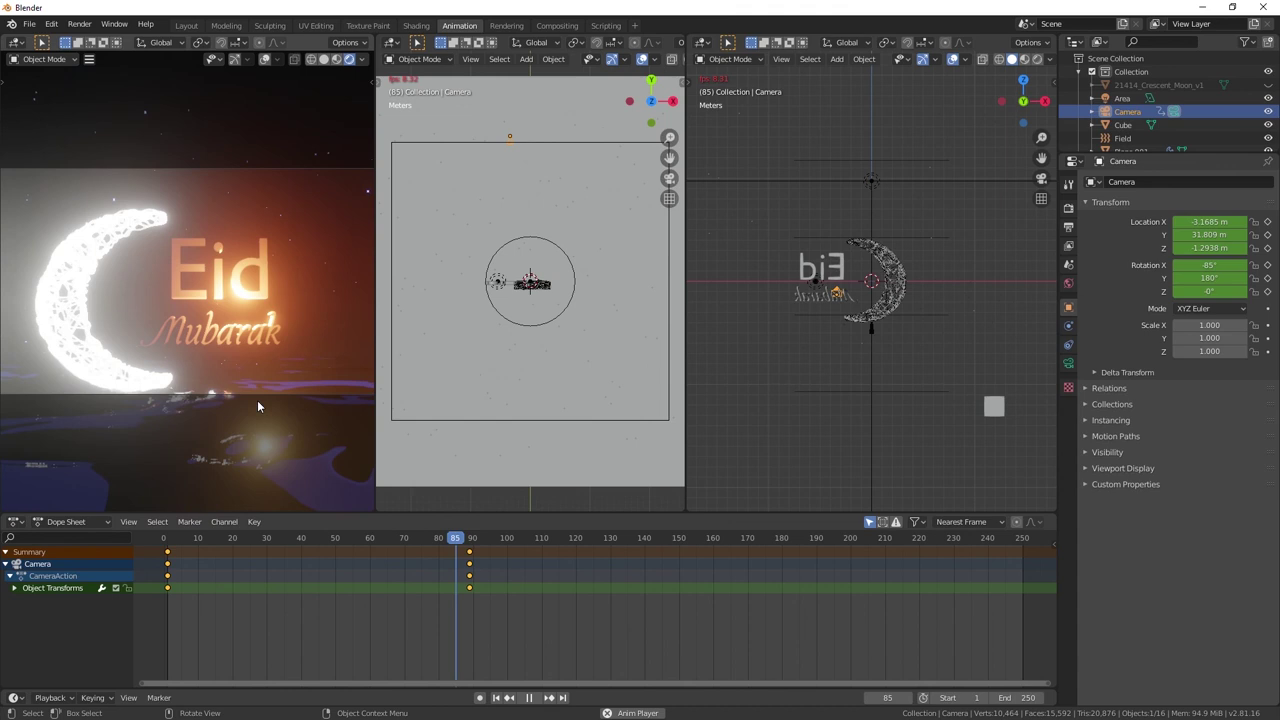
key(space)
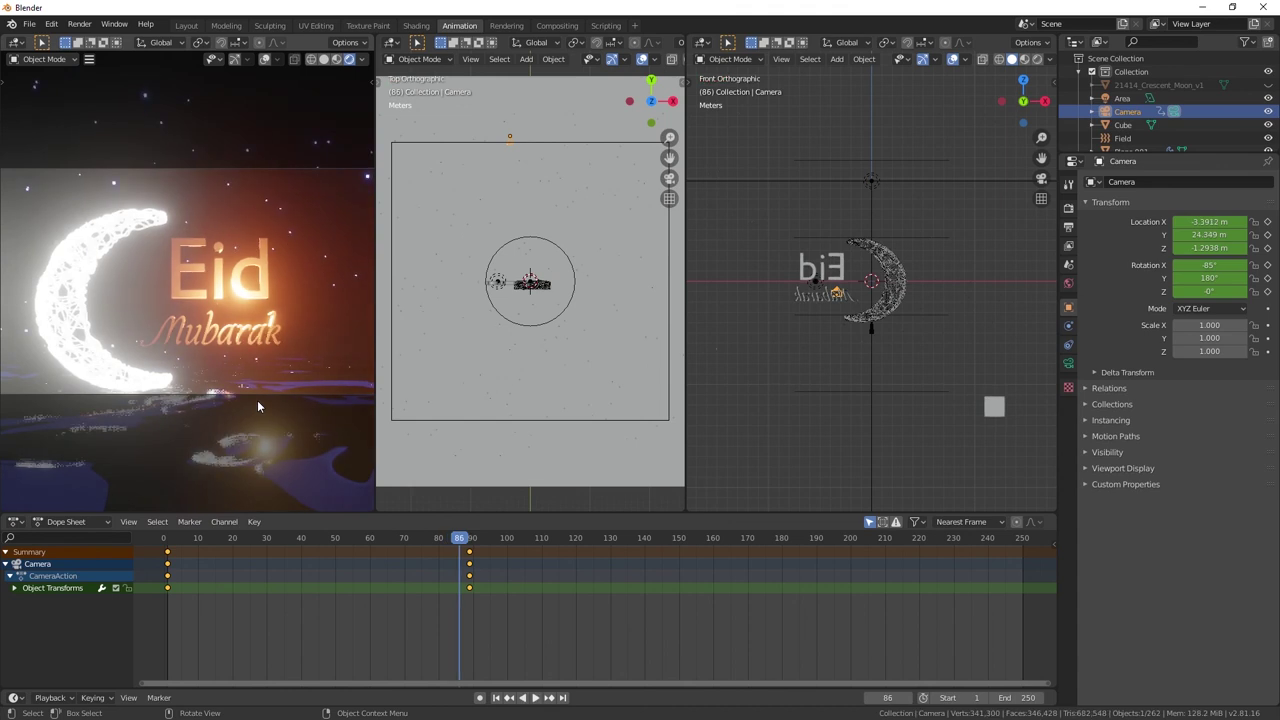